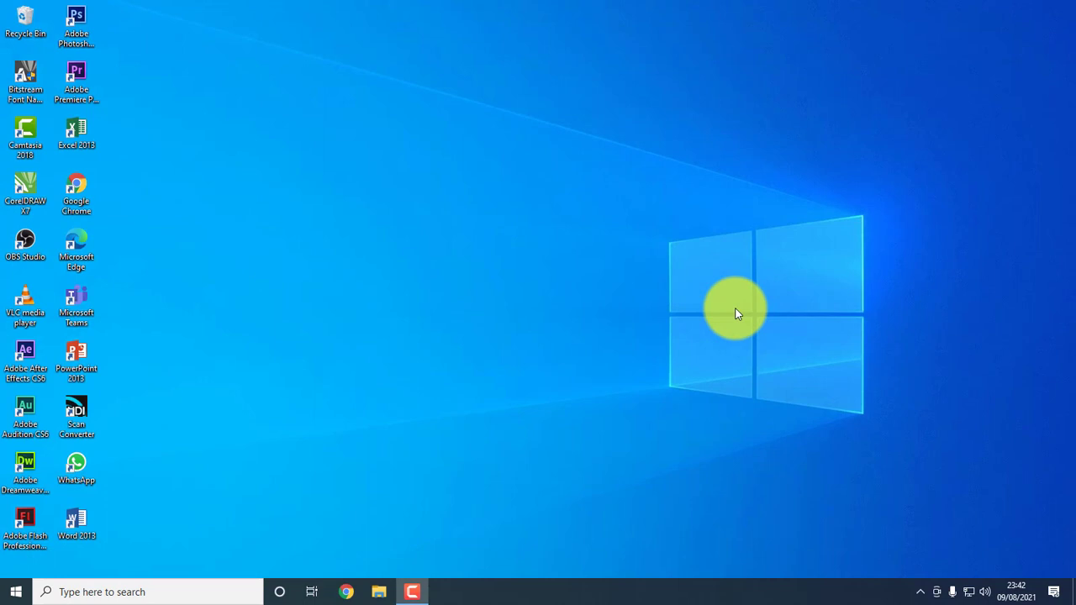
# Open Adobe Flash Professional CS6, create a new ActionScript 2.0 document and fit the stage in the window.
pyautogui.doubleClick(38, 542)
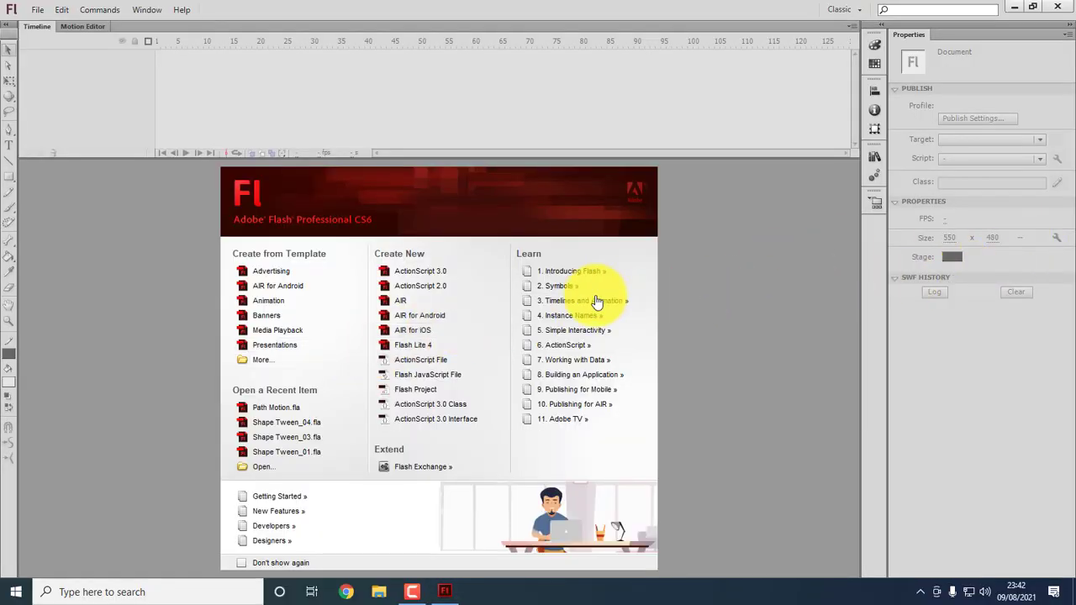
pyautogui.click(437, 286)
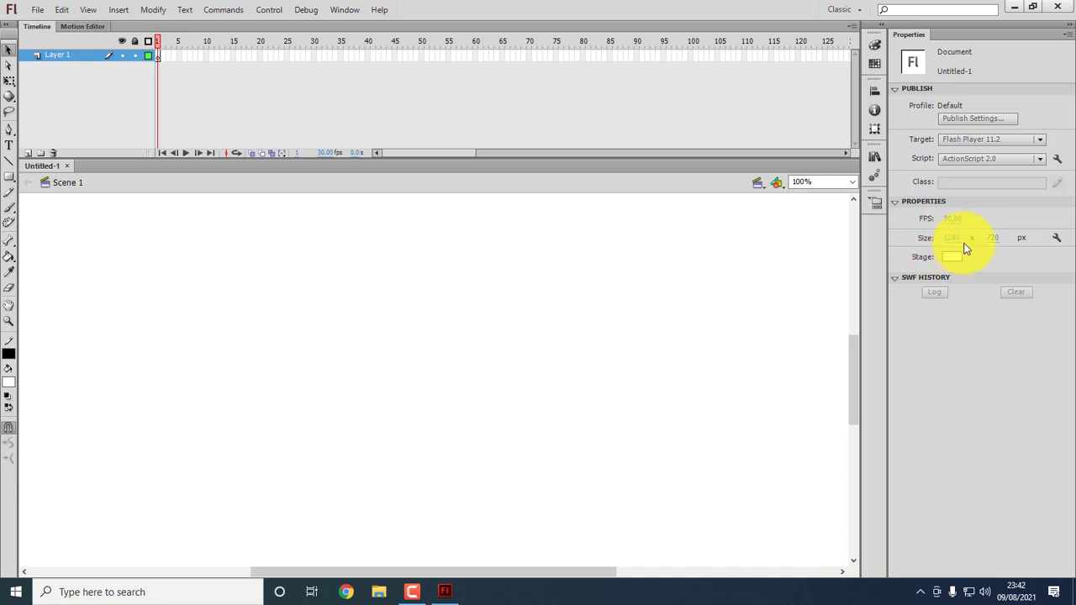
pyautogui.click(854, 181)
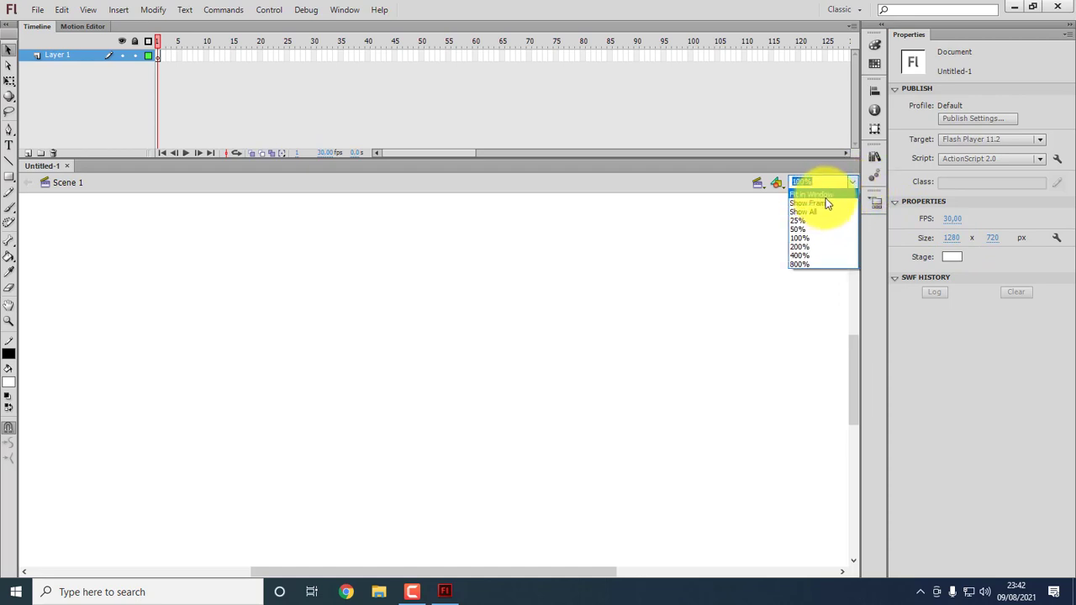
pyautogui.click(826, 197)
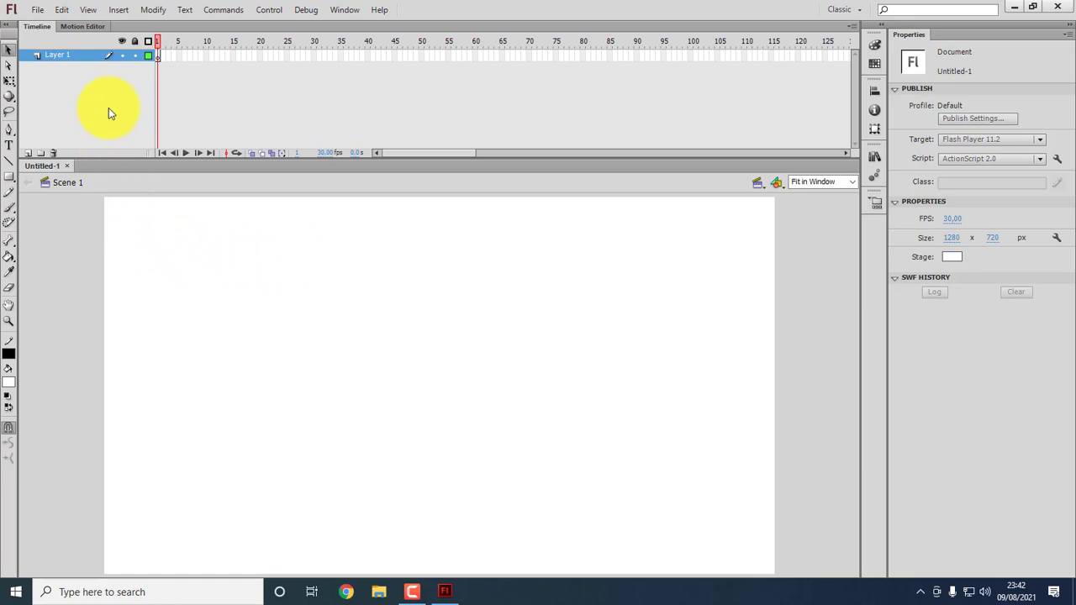
# Draw a circle about 110 px wide with a bright blue fill and black stroke in the stage's upper-left area.
pyautogui.doubleClick(68, 55)
pyautogui.moveTo(10, 176); pyautogui.dragTo(50, 191)
pyautogui.click(9, 383)
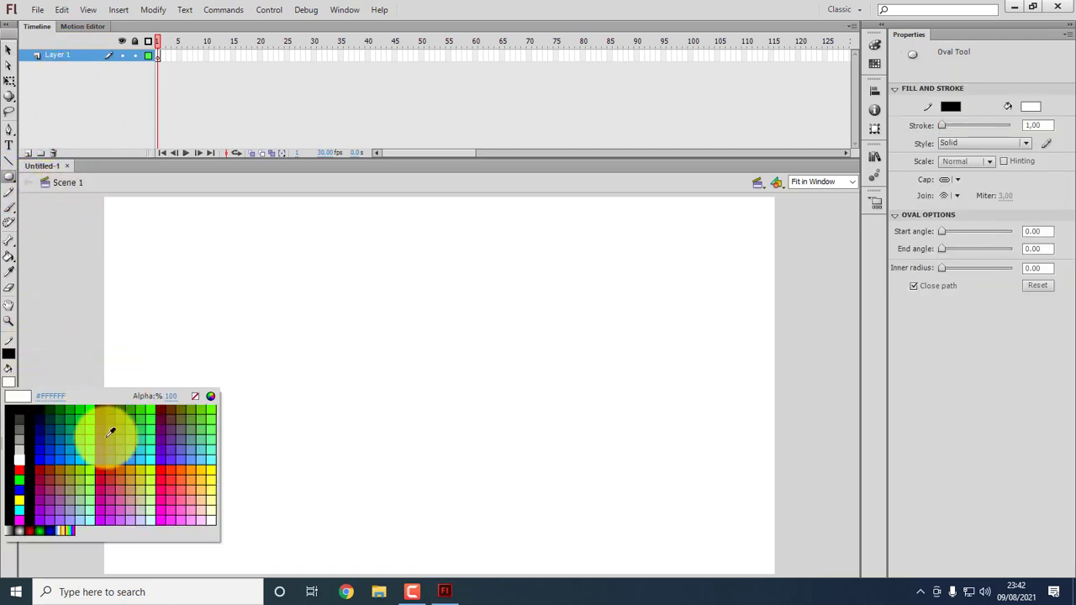
pyautogui.click(62, 459)
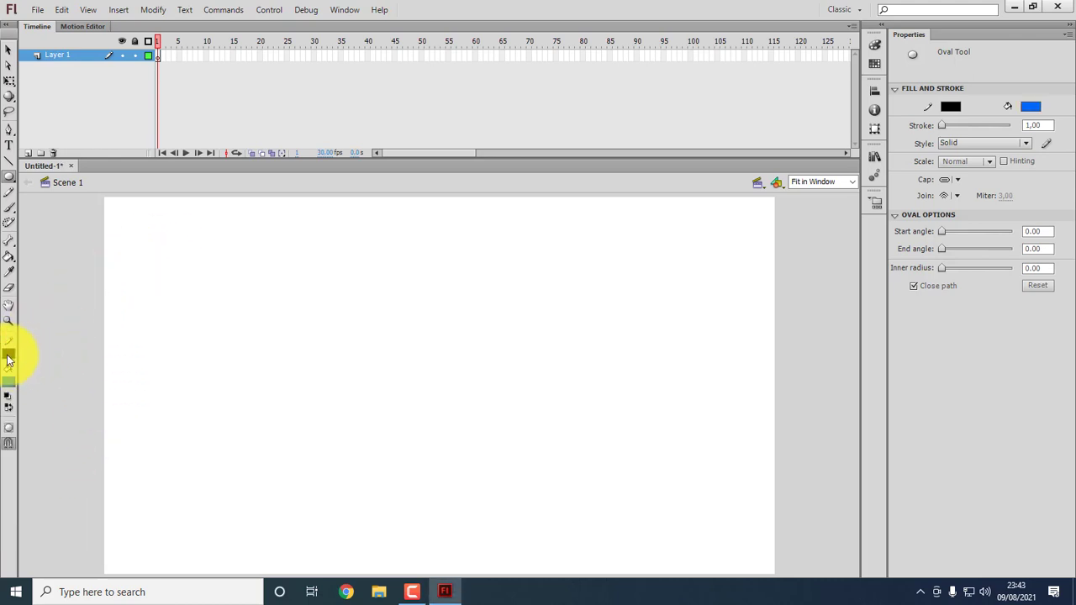
pyautogui.moveTo(148, 236); pyautogui.dragTo(205, 292)
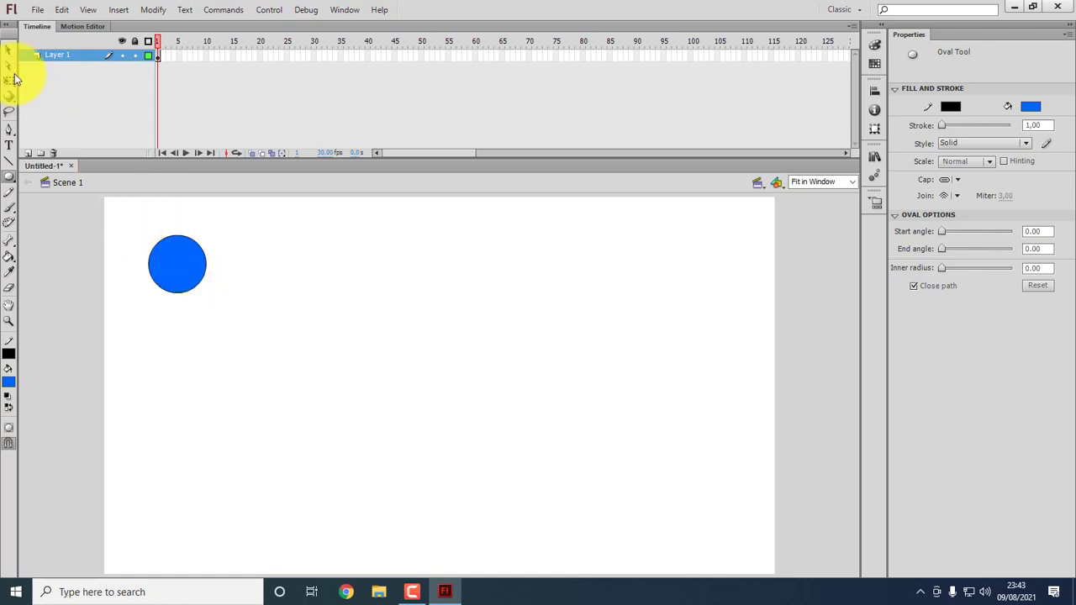
# Move the whole blue circle slightly left, to about X 68 and Y 73.
pyautogui.click(9, 51)
pyautogui.click(181, 272)
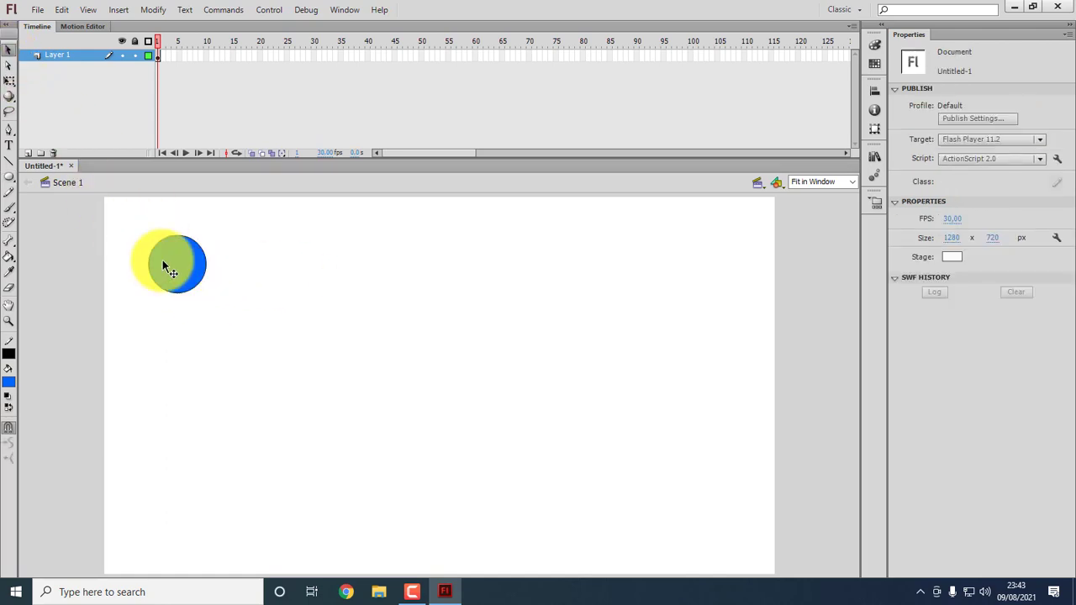
pyautogui.moveTo(249, 322); pyautogui.dragTo(177, 257)
pyautogui.click(249, 245)
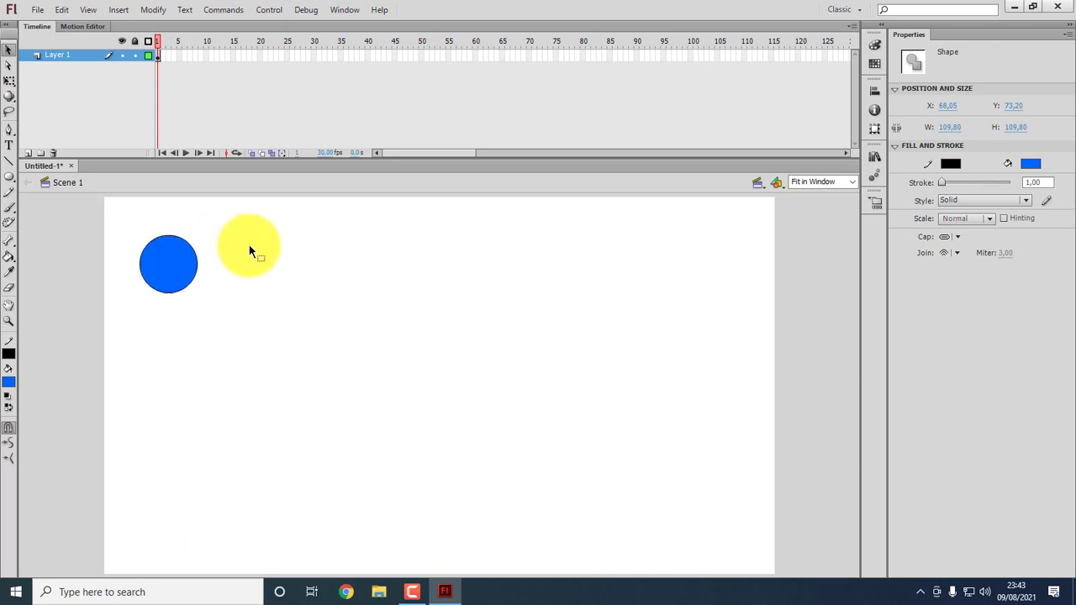
# Rename Layer 1 as Circle.
pyautogui.doubleClick(64, 55)
pyautogui.write('c')
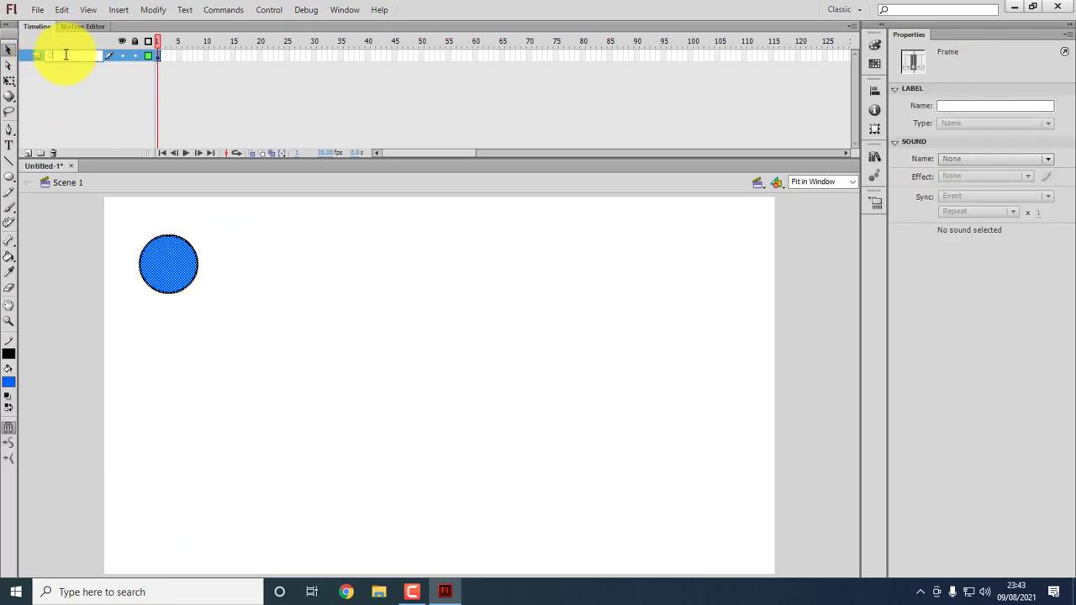
pyautogui.write('ircle')
pyautogui.press('Return')
pyautogui.click(148, 116)
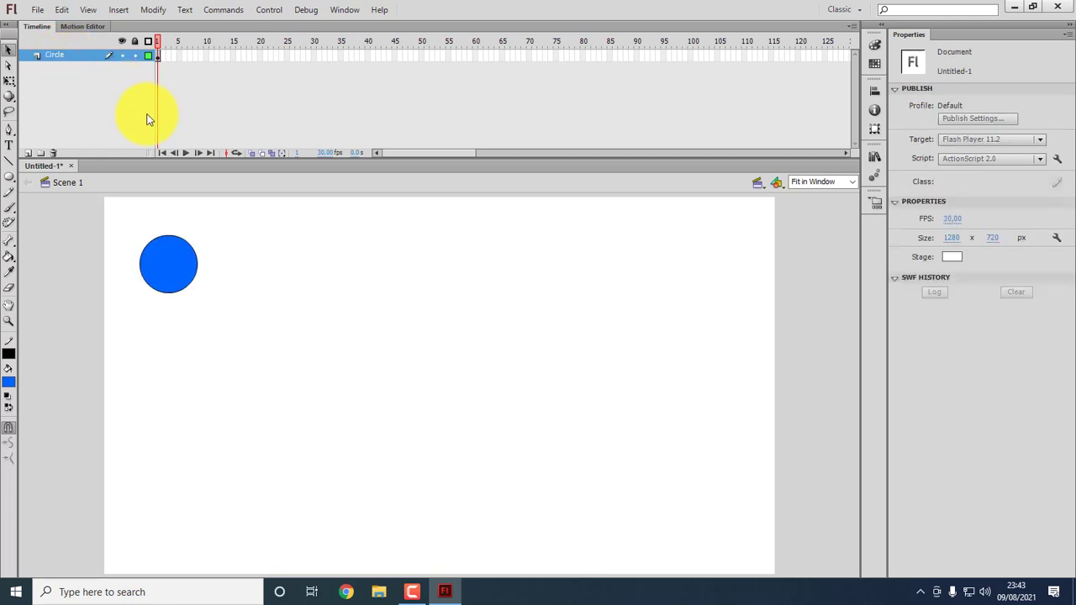
# Add a classic motion guide to the Circle layer.
pyautogui.rightClick(70, 55)
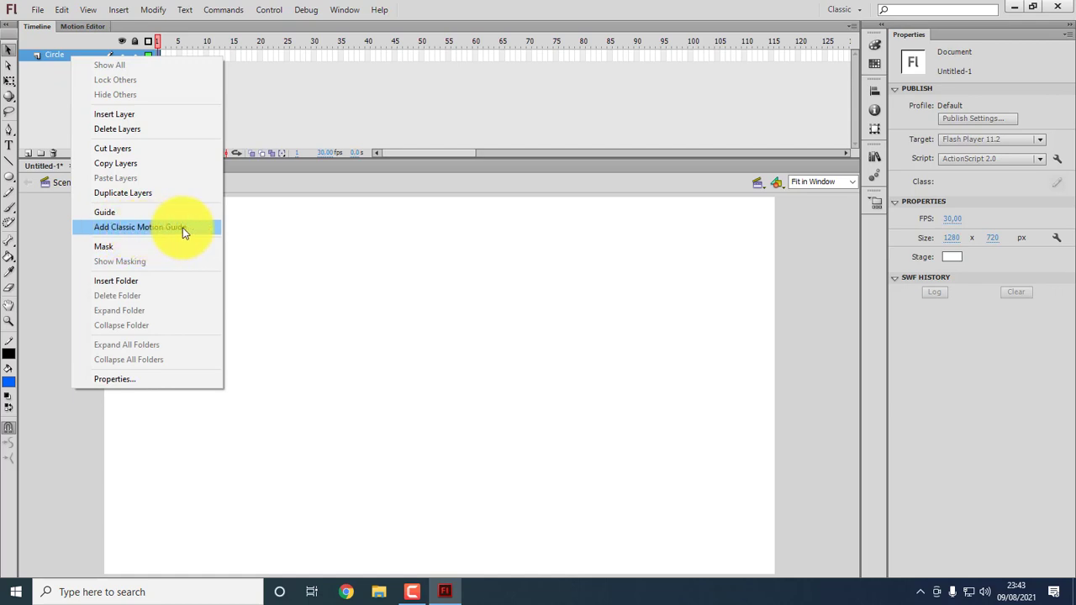
pyautogui.click(144, 230)
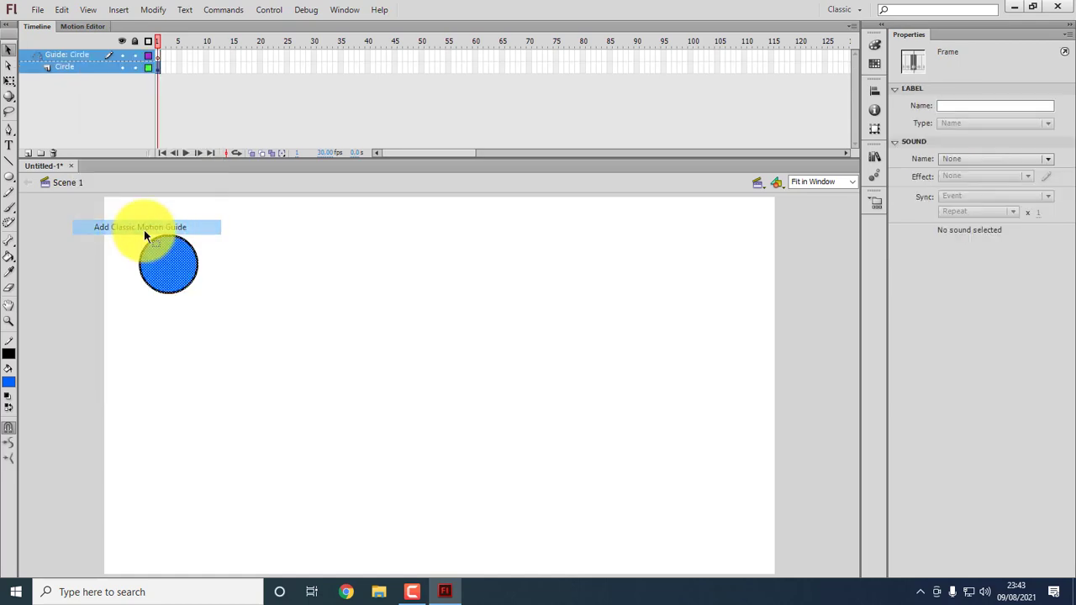
pyautogui.click(83, 98)
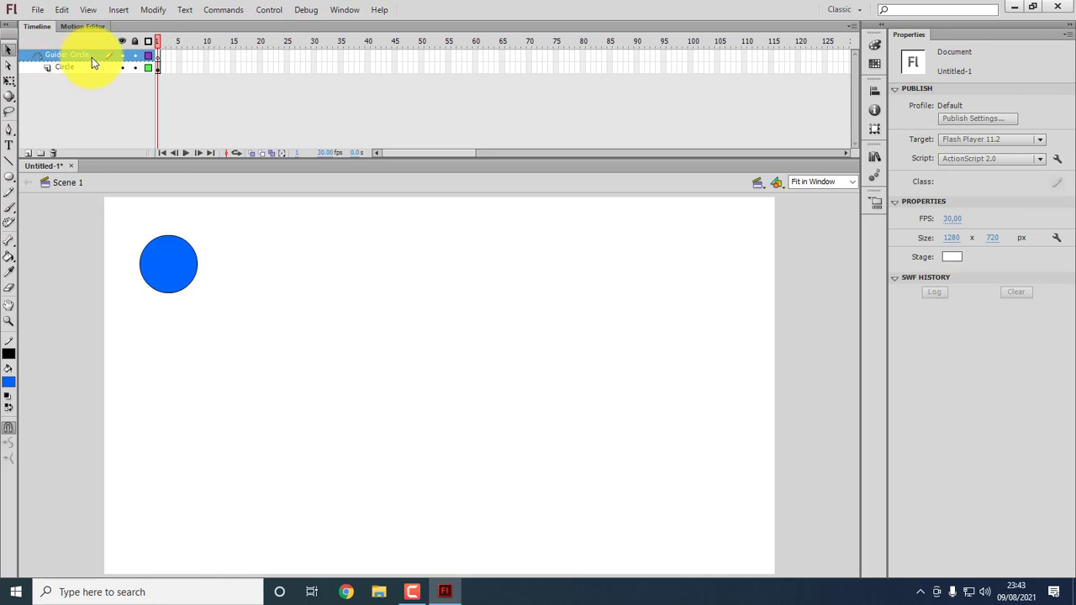
# Draw a straight horizontal line on the guide layer, from just below the circle to near the stage's right edge.
pyautogui.click(158, 56)
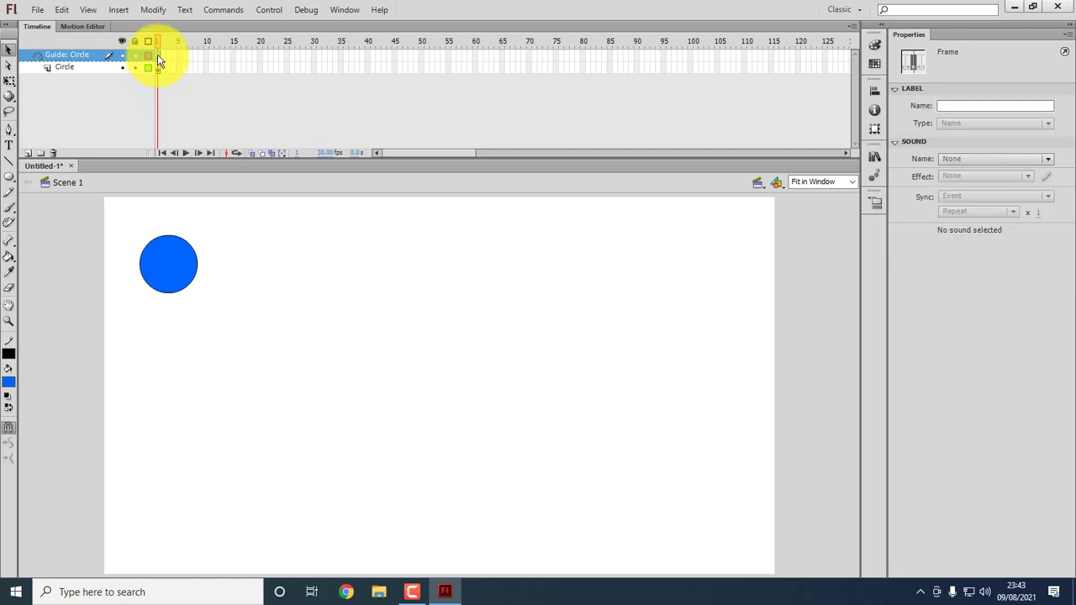
pyautogui.click(10, 163)
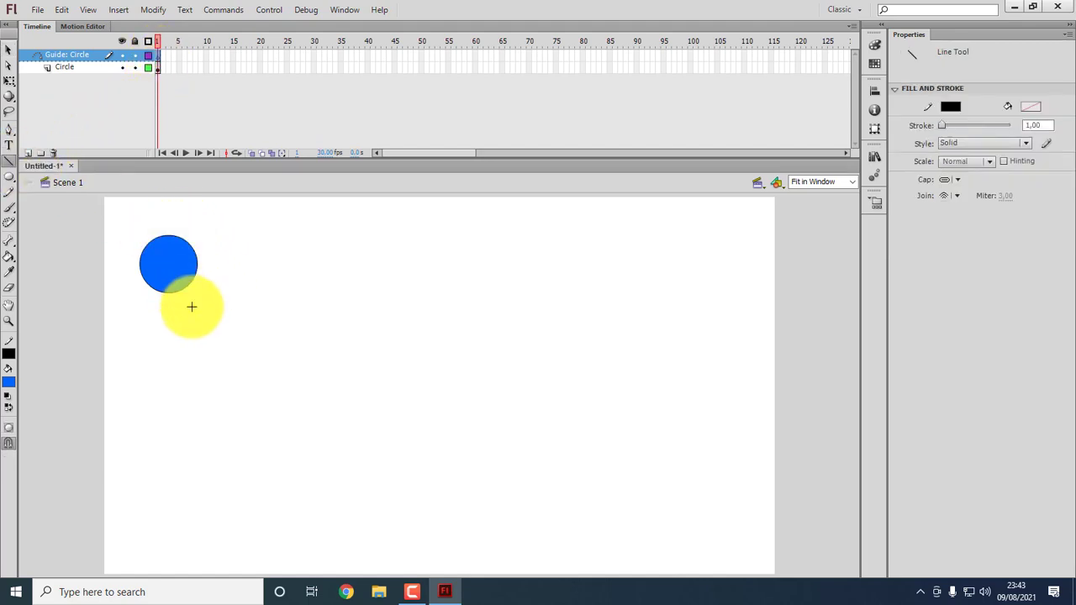
pyautogui.moveTo(168, 308); pyautogui.dragTo(721, 308)
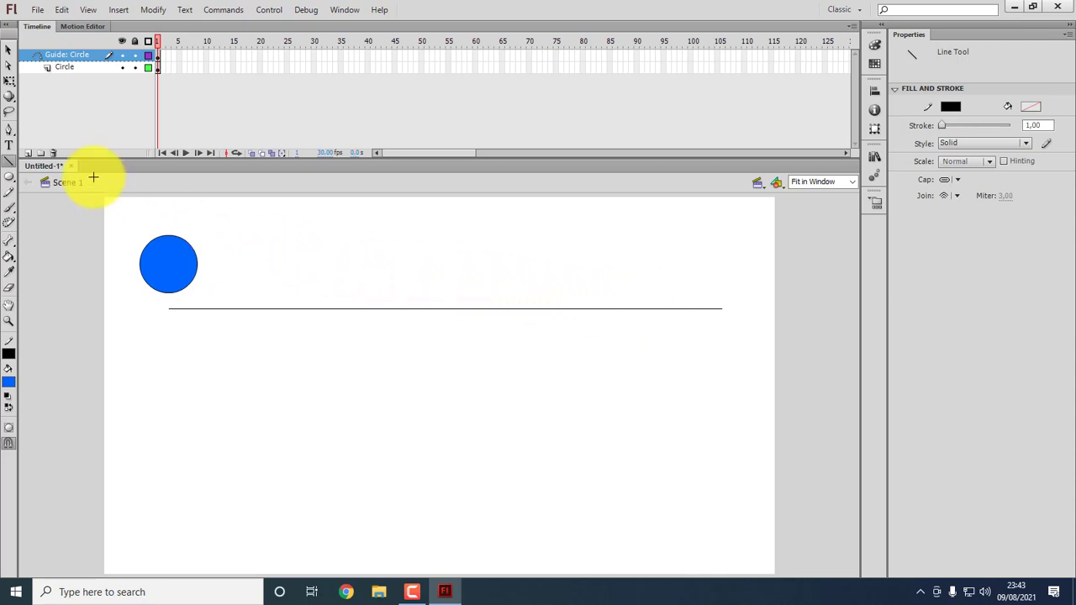
pyautogui.click(8, 50)
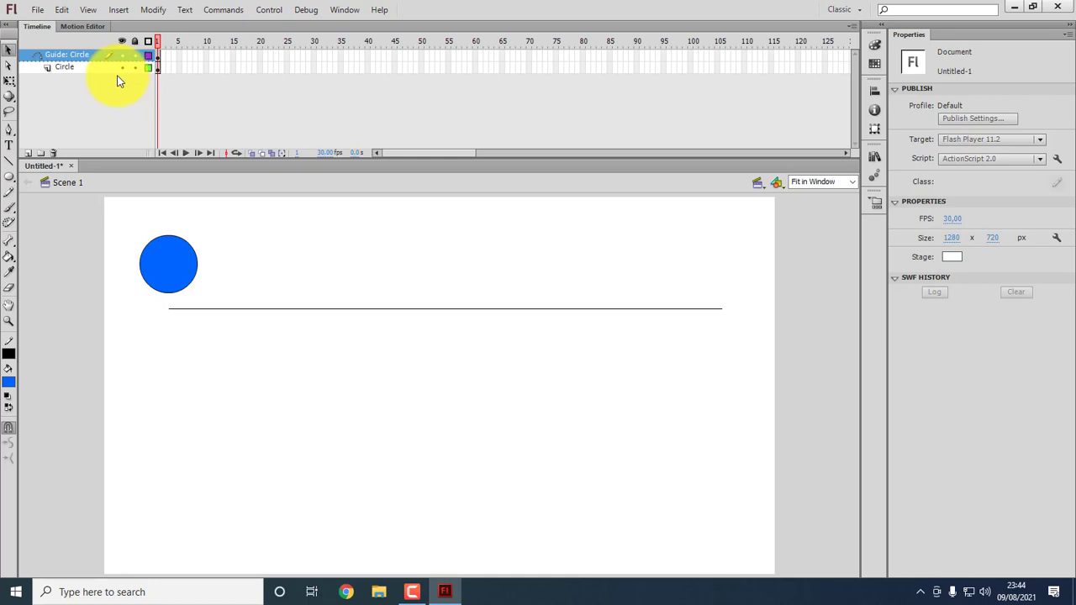
pyautogui.click(68, 71)
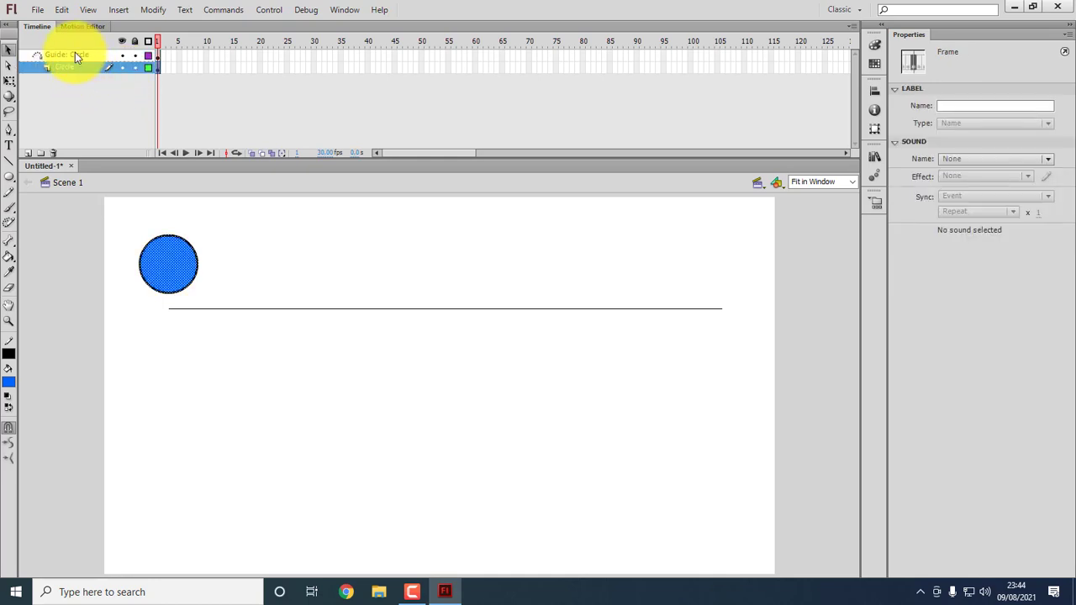
pyautogui.click(64, 59)
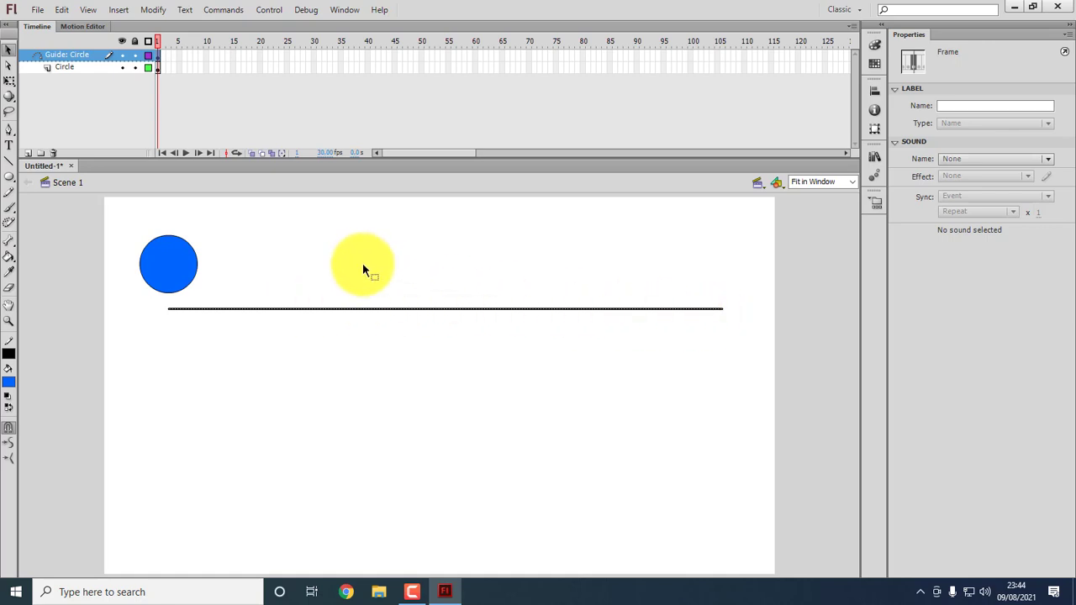
pyautogui.click(357, 258)
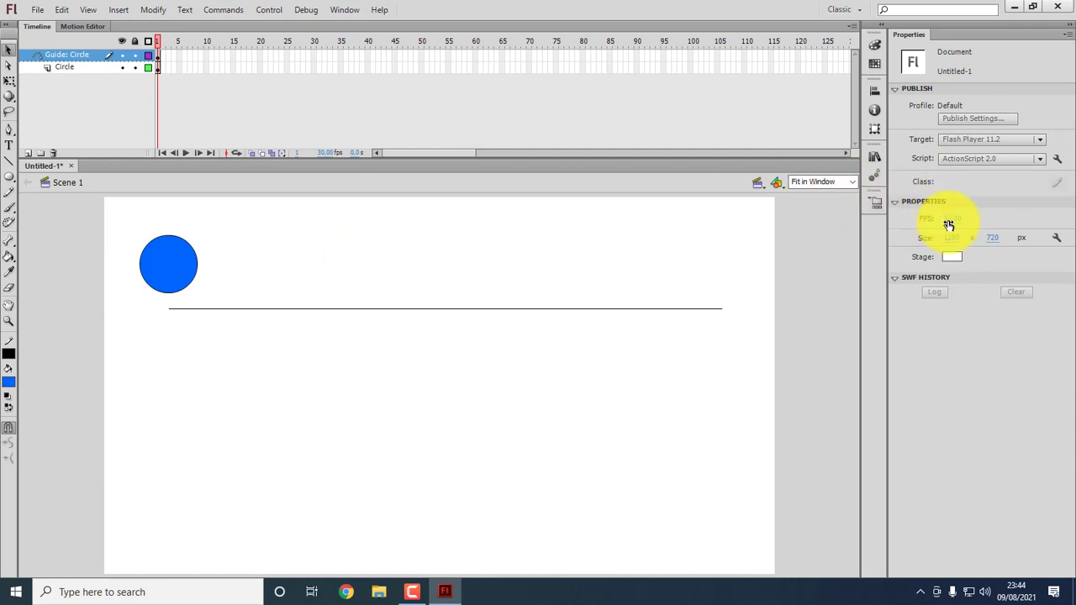
# Extend the guide layer by inserting a frame at frame 120.
pyautogui.click(311, 55)
pyautogui.click(475, 56)
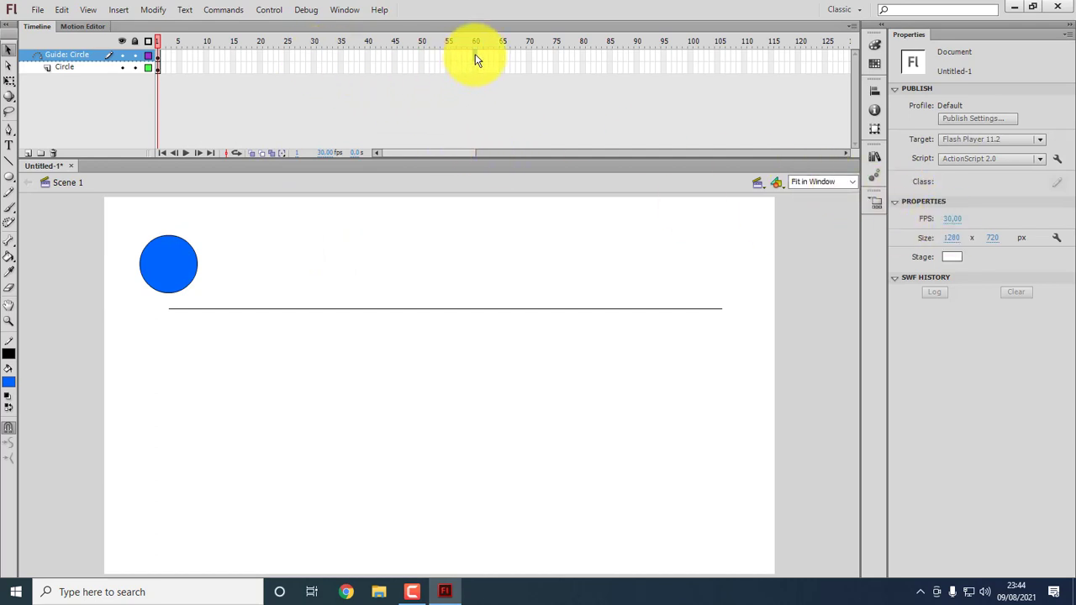
pyautogui.click(691, 56)
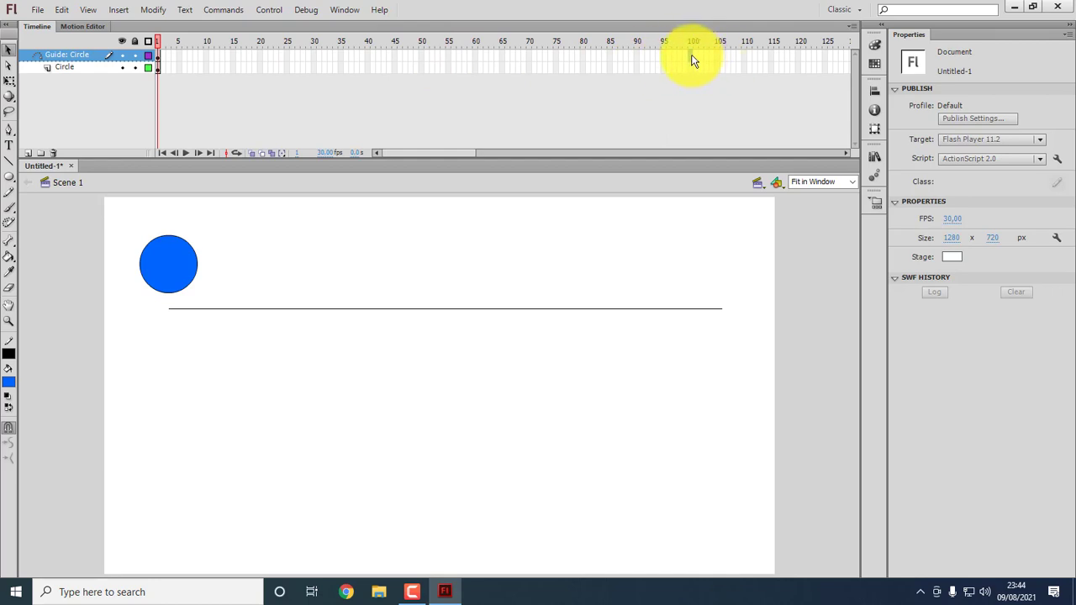
pyautogui.rightClick(798, 57)
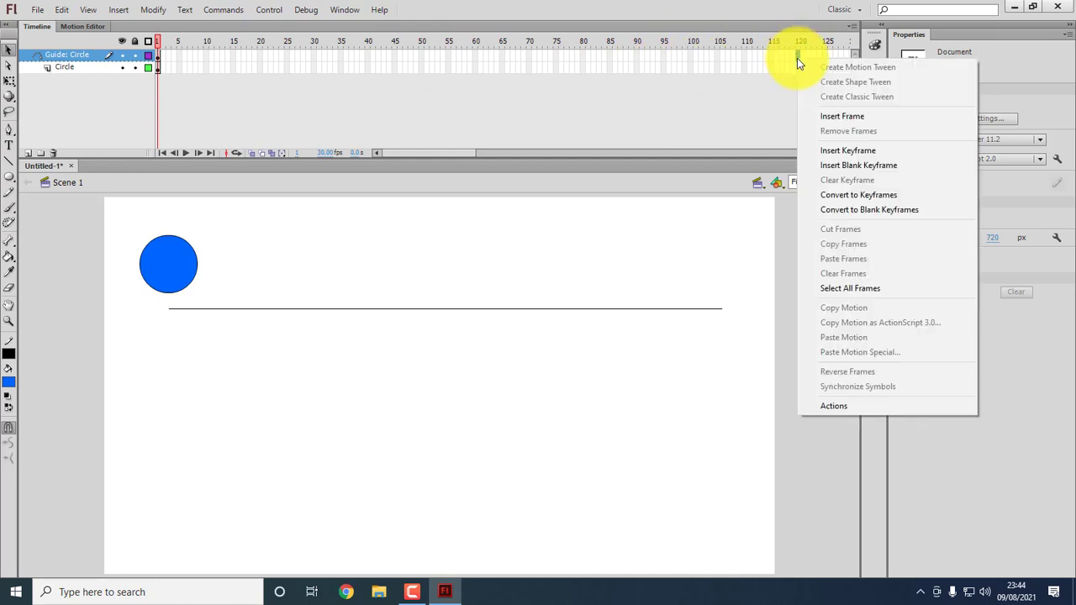
pyautogui.click(842, 118)
pyautogui.click(186, 82)
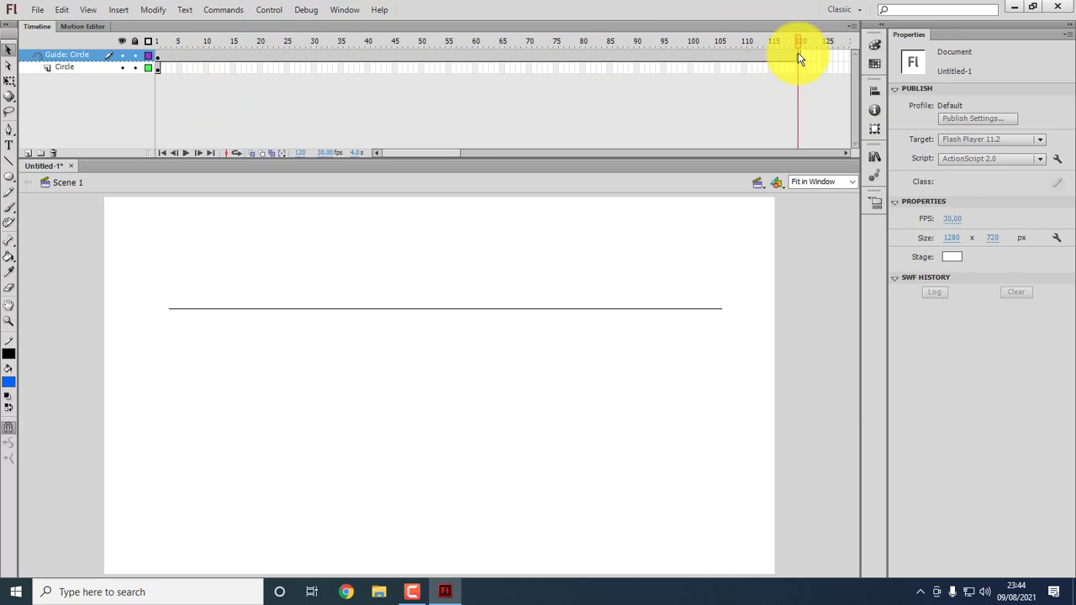
# Create a classic tween at frame 1 of the Circle layer and snap the circle's centre to the guide line's left end.
pyautogui.click(158, 69)
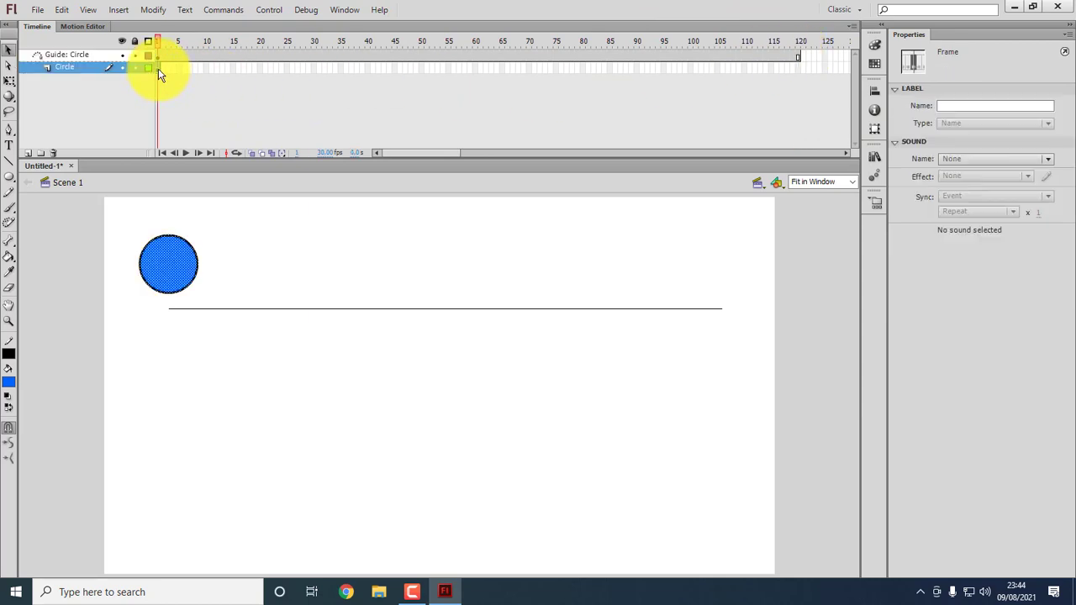
pyautogui.click(127, 229)
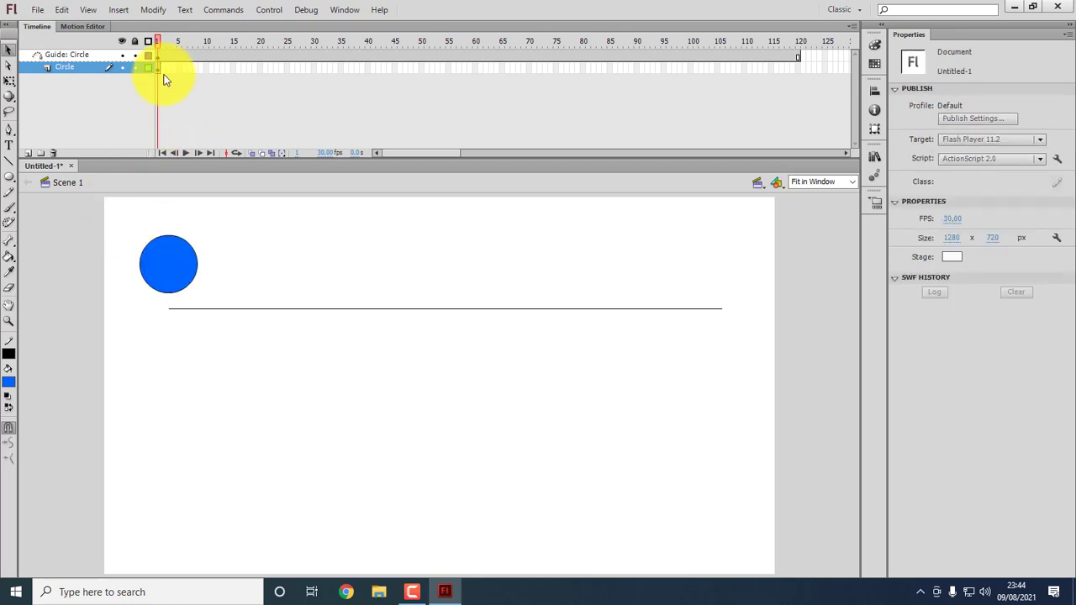
pyautogui.click(158, 69)
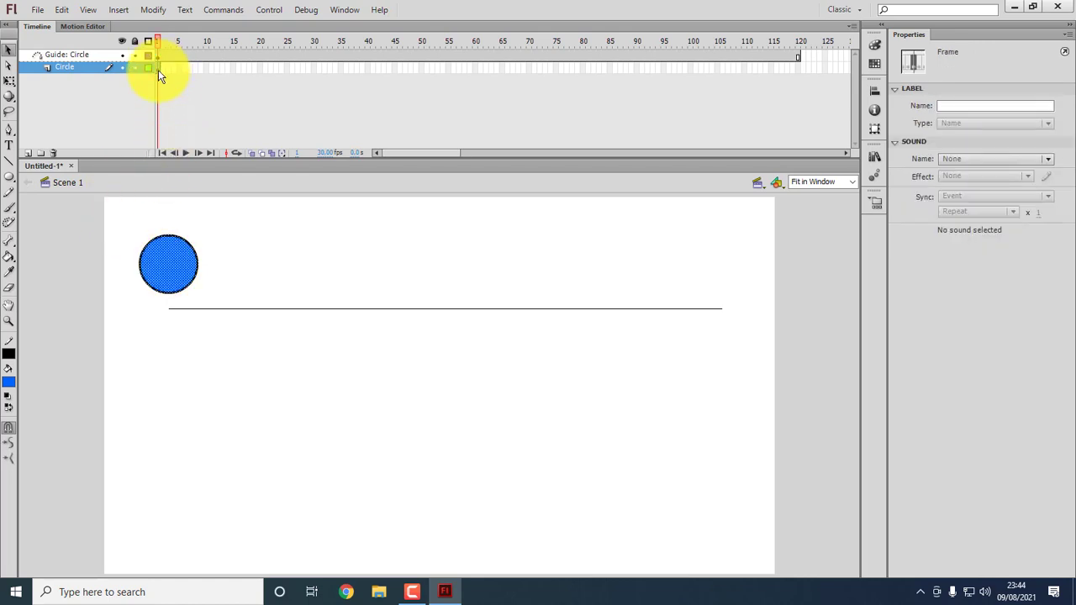
pyautogui.rightClick(159, 70)
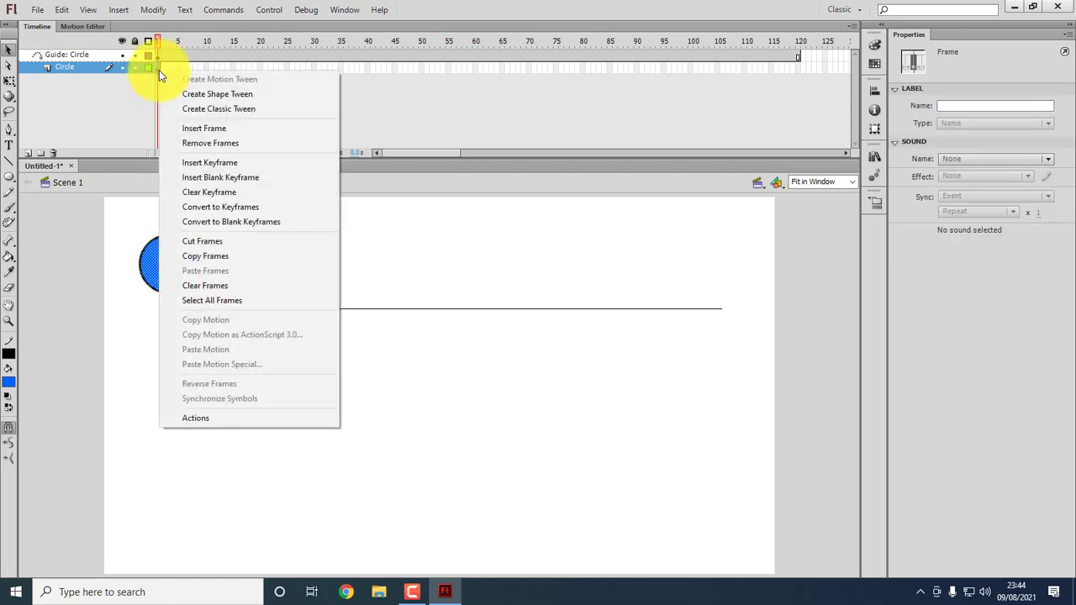
pyautogui.click(242, 113)
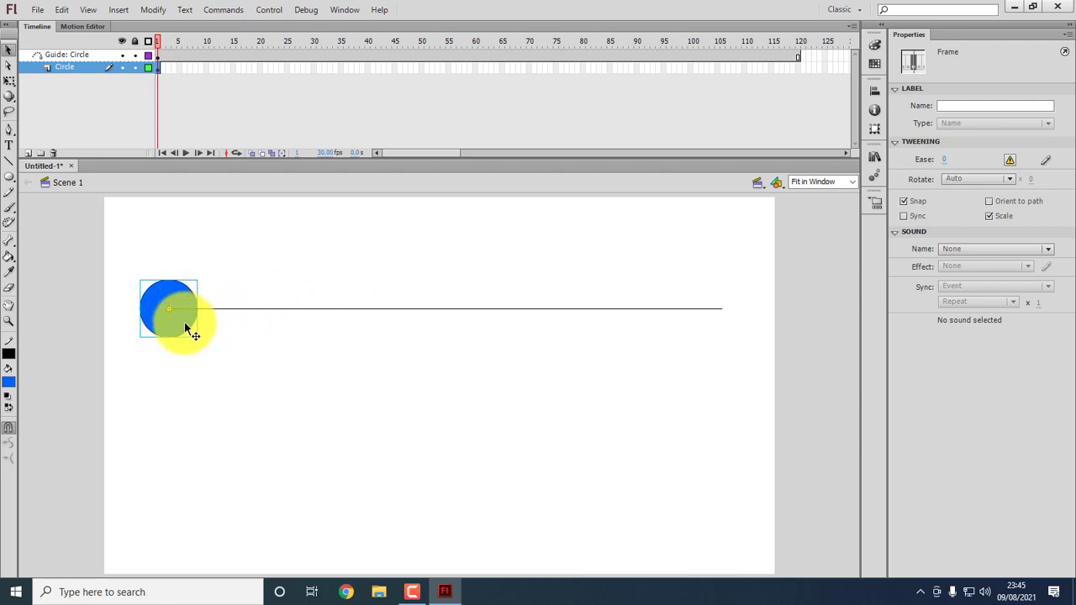
pyautogui.moveTo(184, 322)
pyautogui.mouseDown()
pyautogui.moveTo(247, 322)
pyautogui.moveTo(191, 330)
pyautogui.mouseUp()
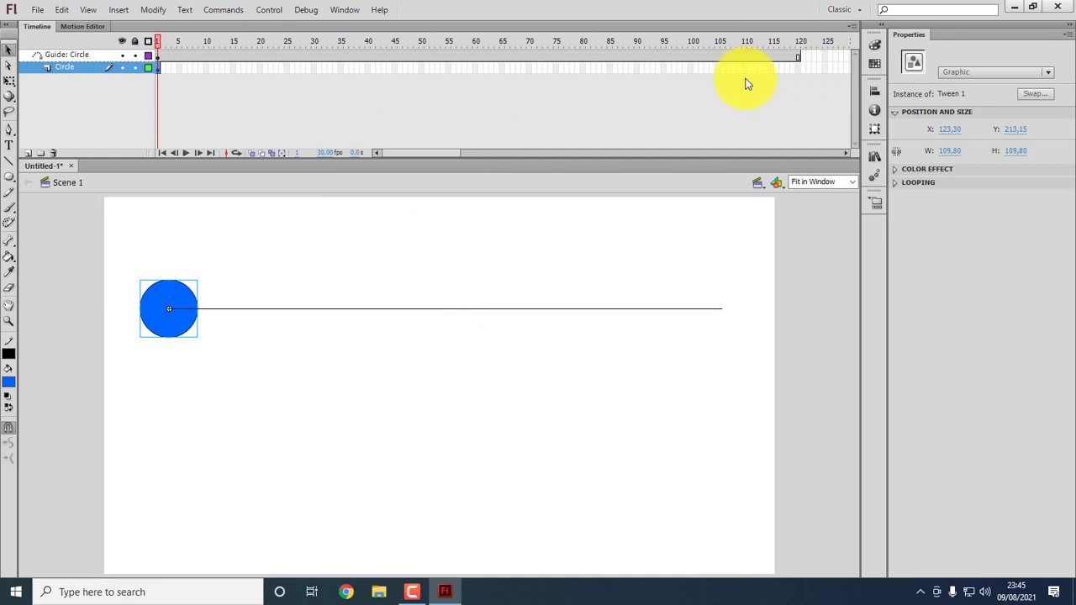
# Insert a keyframe at frame 120 of the Circle layer and snap the circle to the guide line's right end.
pyautogui.click(798, 66)
pyautogui.rightClick(798, 66)
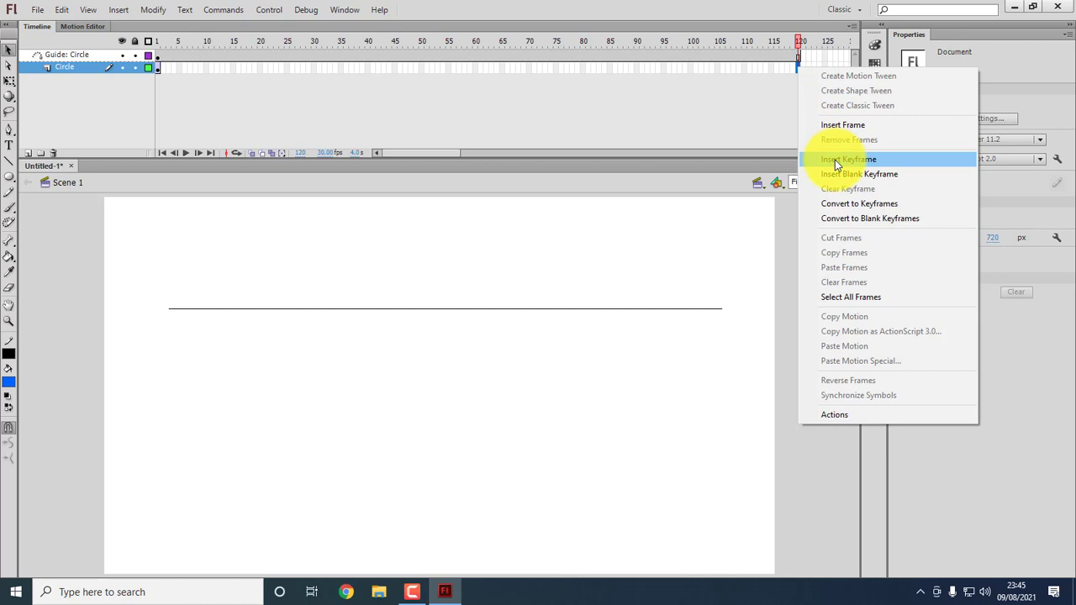
pyautogui.click(834, 160)
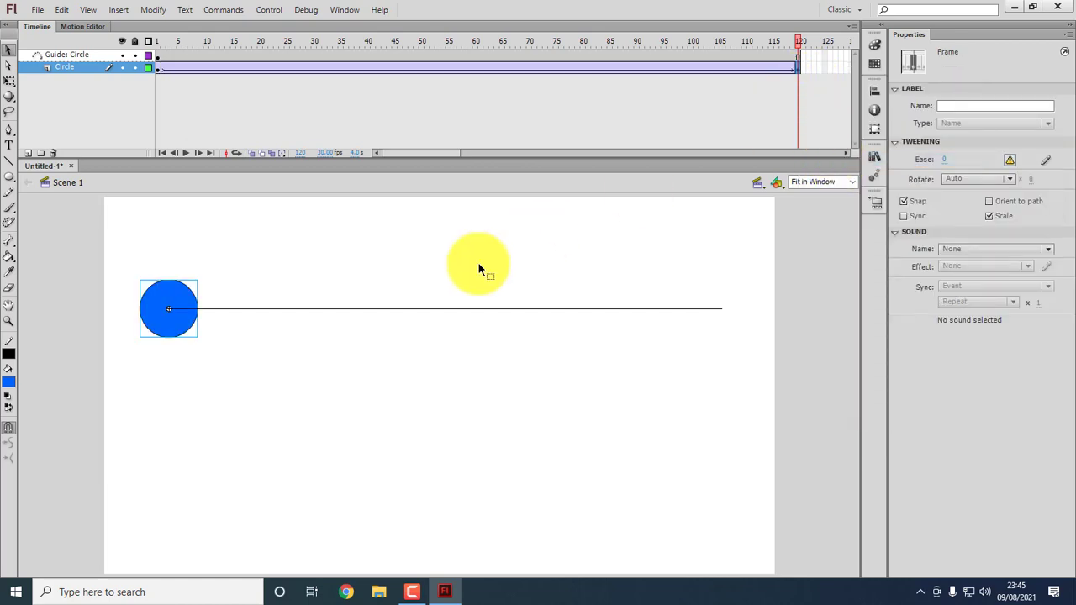
pyautogui.moveTo(190, 294); pyautogui.dragTo(734, 288)
pyautogui.click(566, 252)
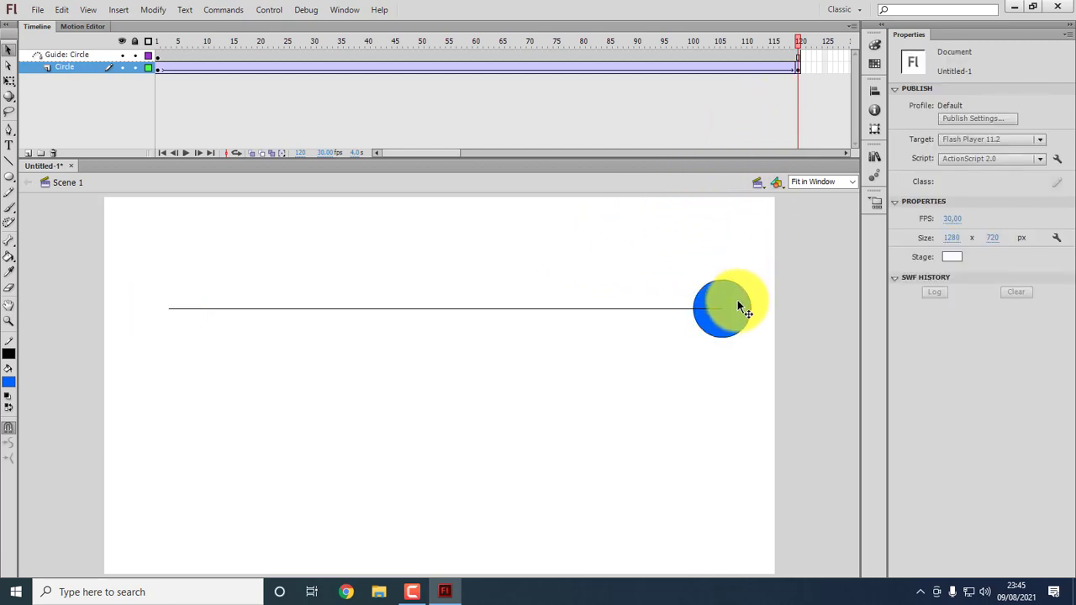
pyautogui.moveTo(798, 49); pyautogui.dragTo(114, 185)
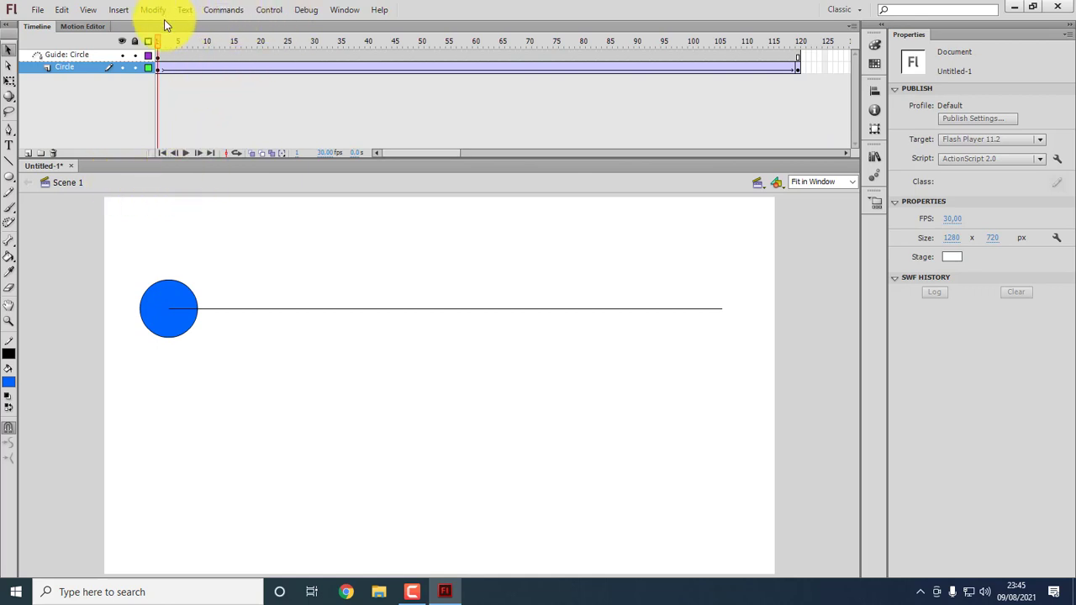
# Test the movie to preview the circle travelling along the guide, and close the preview.
pyautogui.click(334, 11)
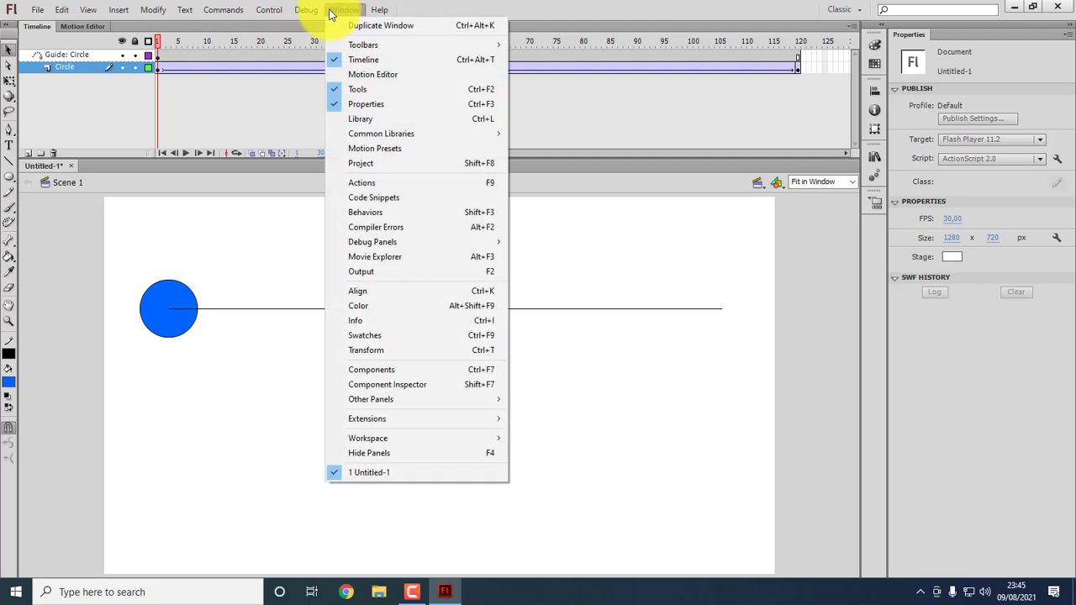
pyautogui.moveTo(233, 14)
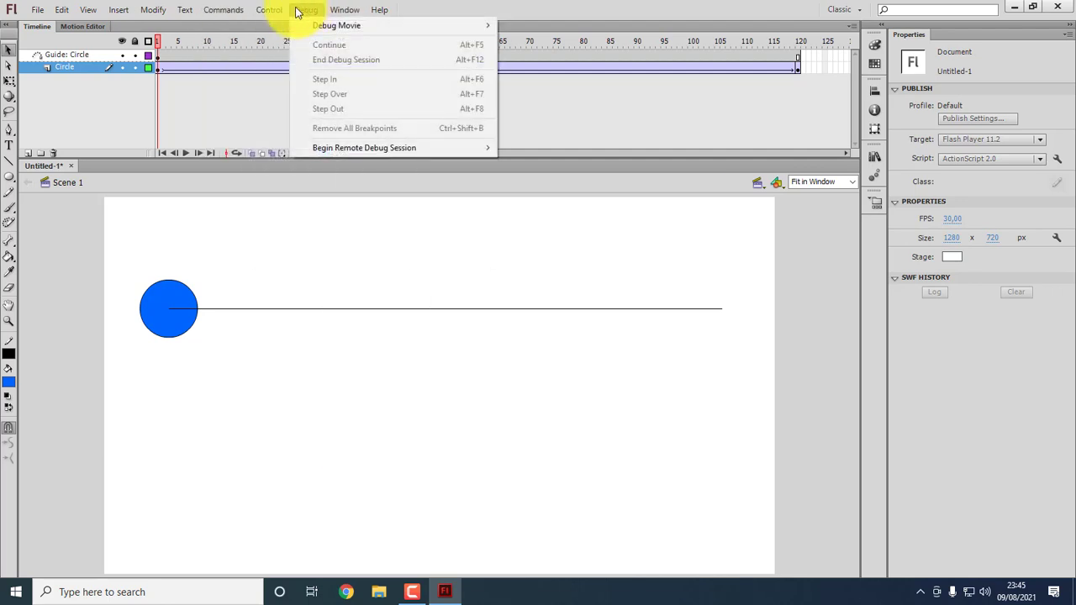
pyautogui.moveTo(269, 10)
pyautogui.moveTo(343, 113)
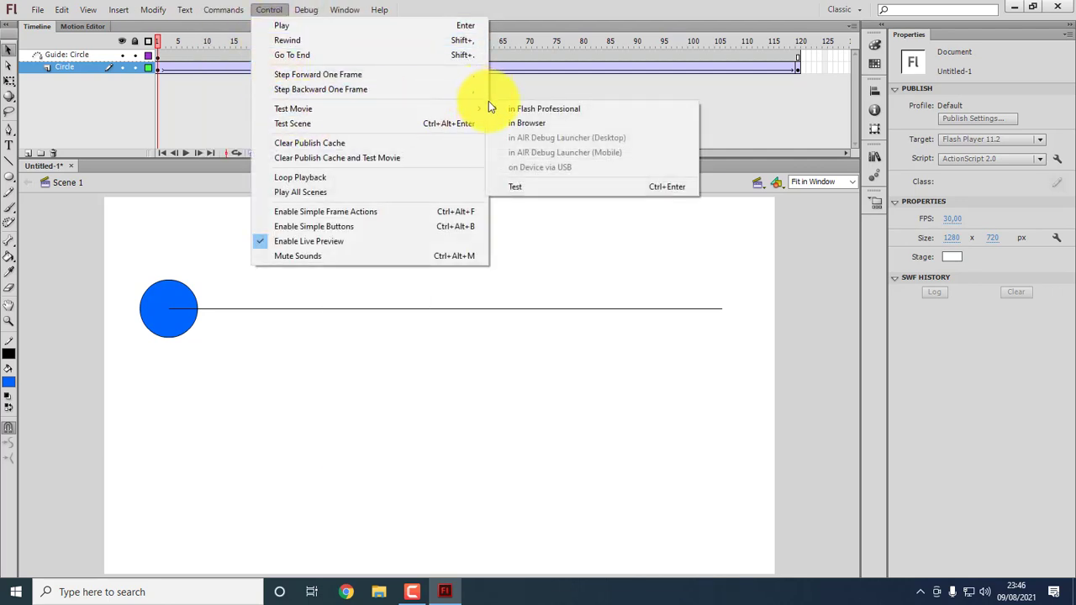
pyautogui.click(533, 184)
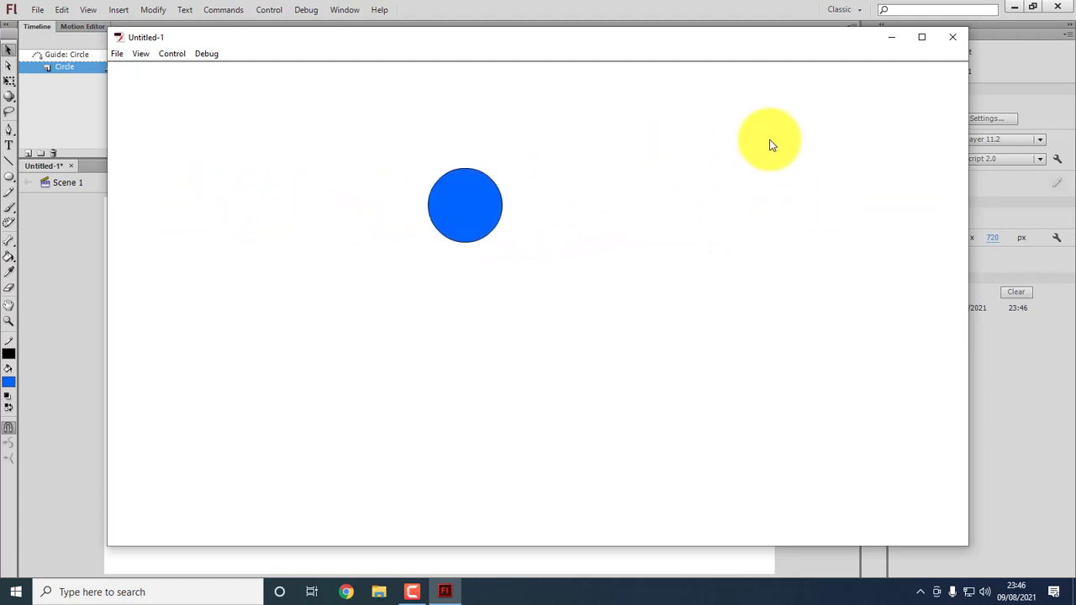
pyautogui.click(952, 37)
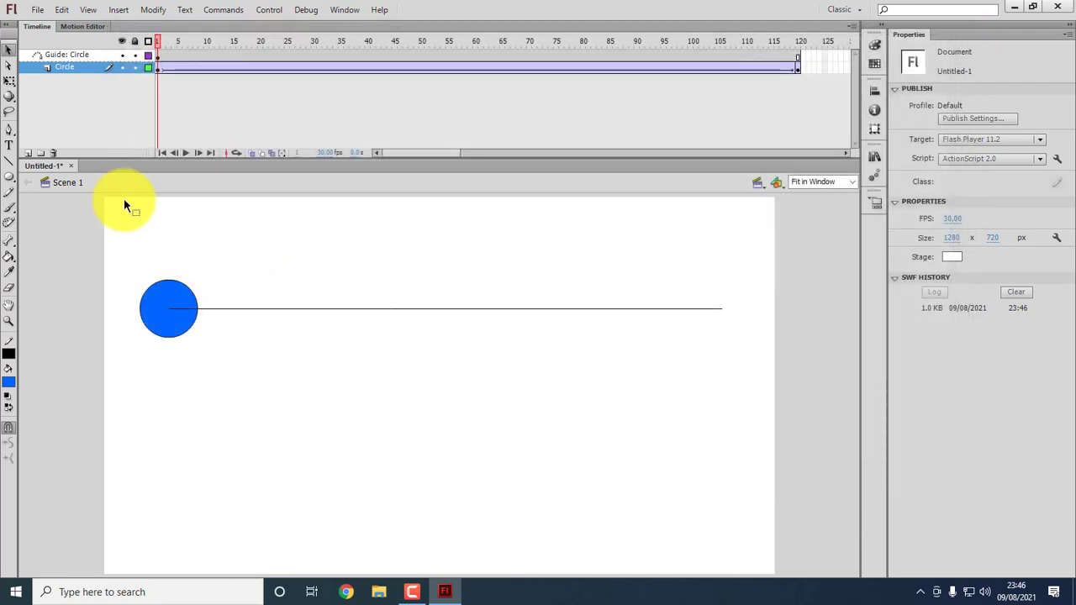
# Save the document as Motion Guide_01 in the folder on DATA_3 (D:) that holds the Classic Tween files.
pyautogui.click(38, 10)
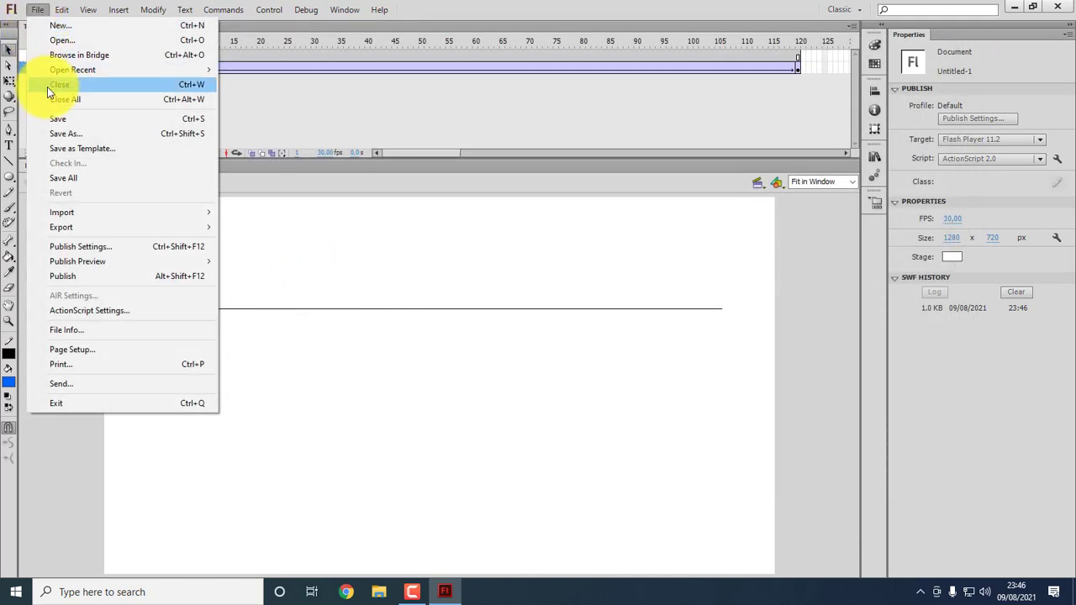
pyautogui.click(84, 133)
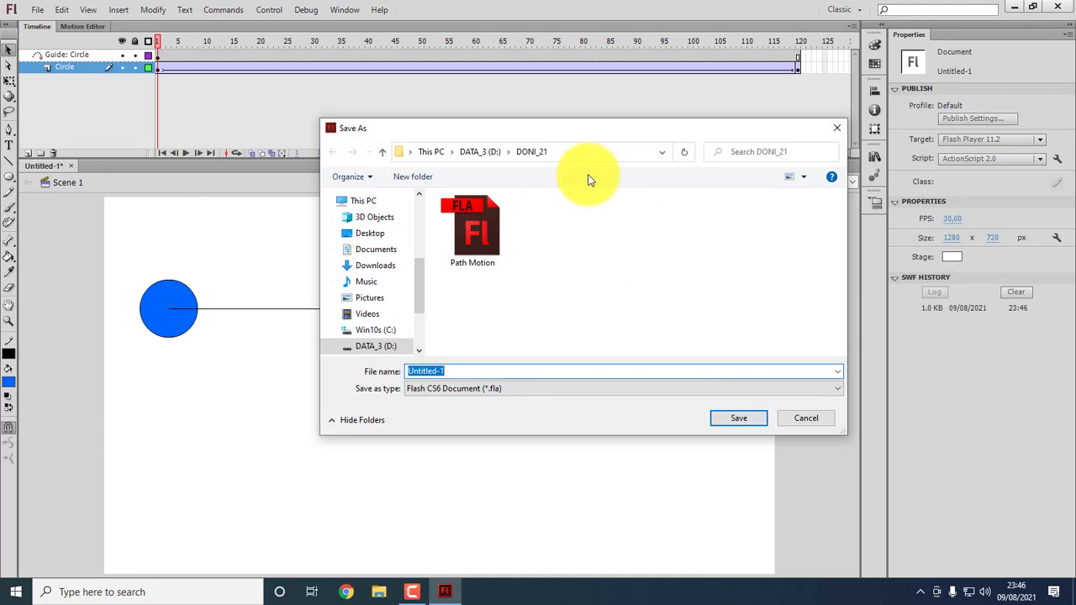
pyautogui.click(477, 151)
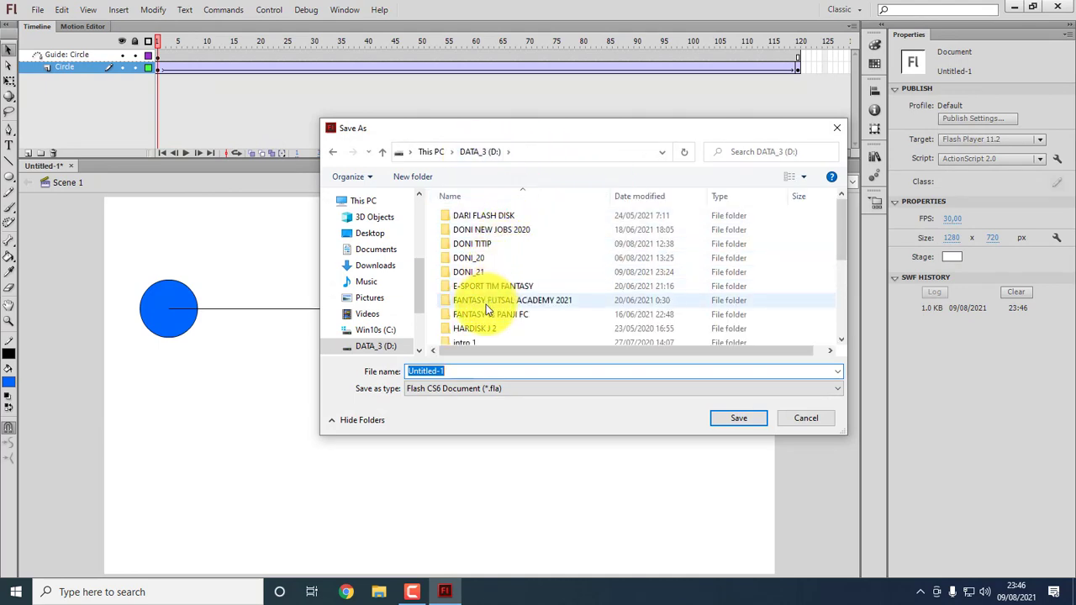
pyautogui.scroll(-2, 485, 307)
pyautogui.scroll(2, 489, 293)
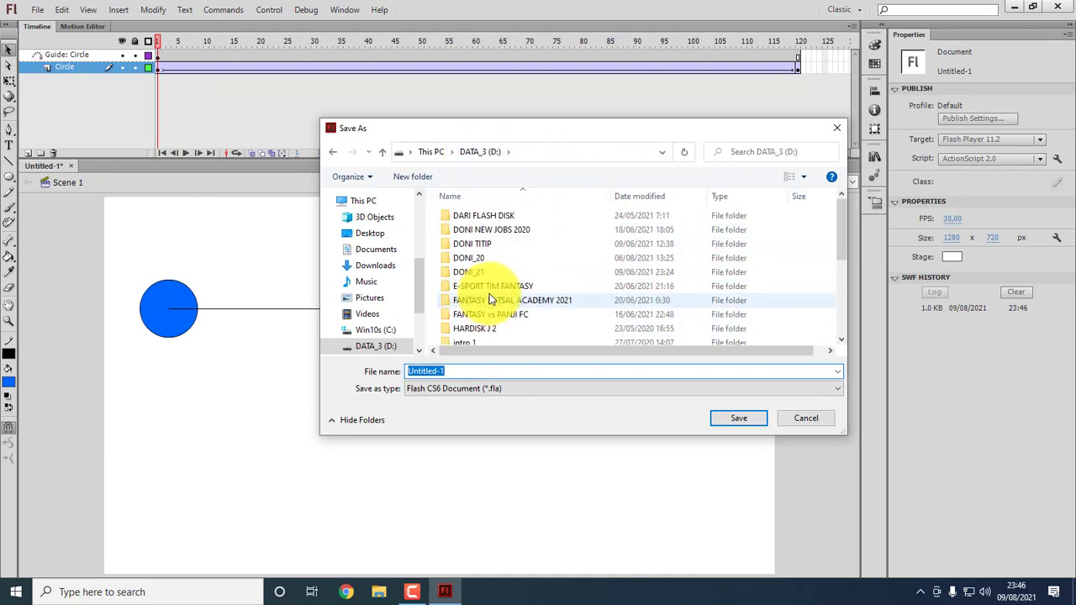
pyautogui.doubleClick(485, 244)
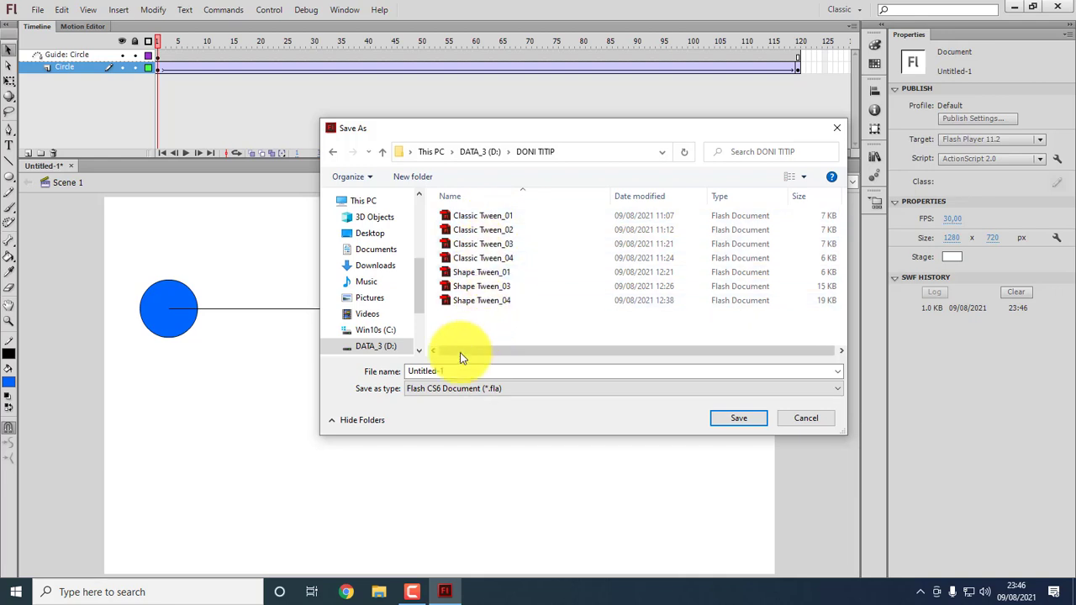
pyautogui.doubleClick(441, 373)
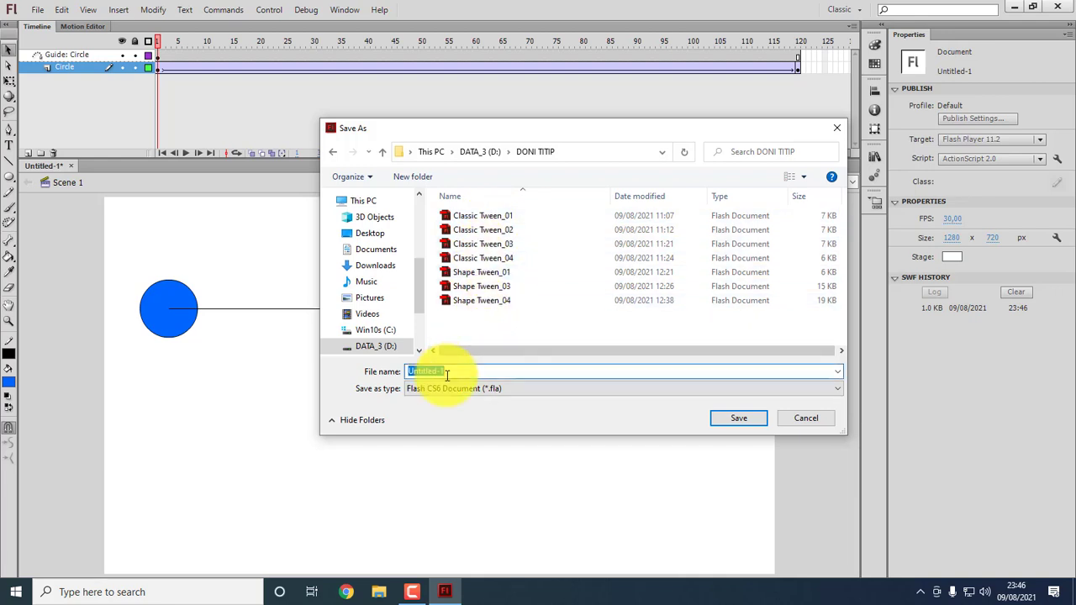
pyautogui.write('Motion Guide_01')
pyautogui.click(731, 416)
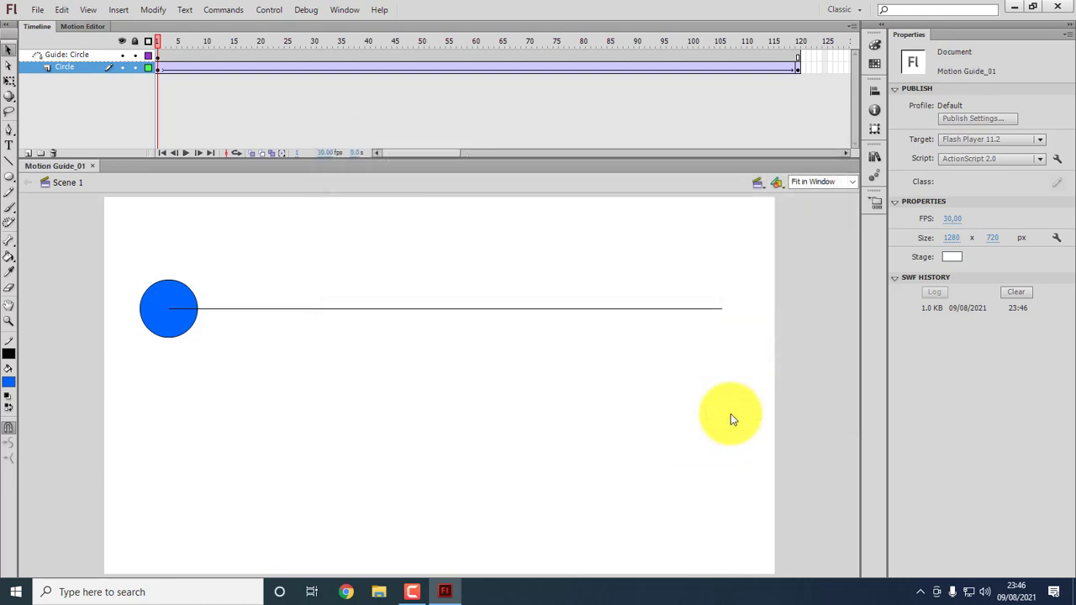
# Create a new ActionScript 2.0 document of 1280 x 720 px and fit its stage in the window.
pyautogui.click(35, 10)
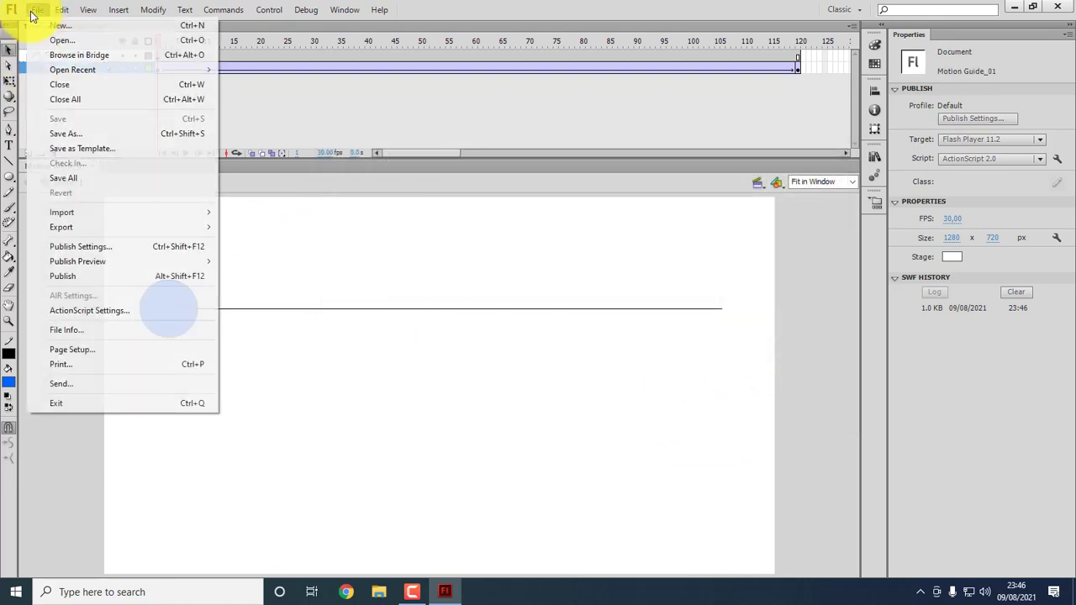
pyautogui.click(58, 27)
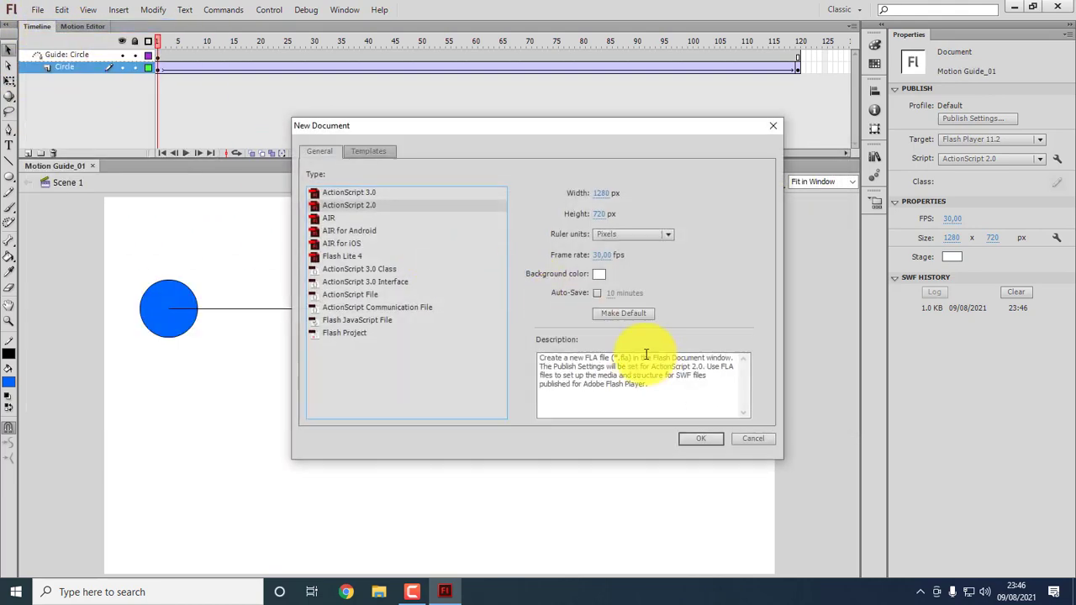
pyautogui.click(712, 443)
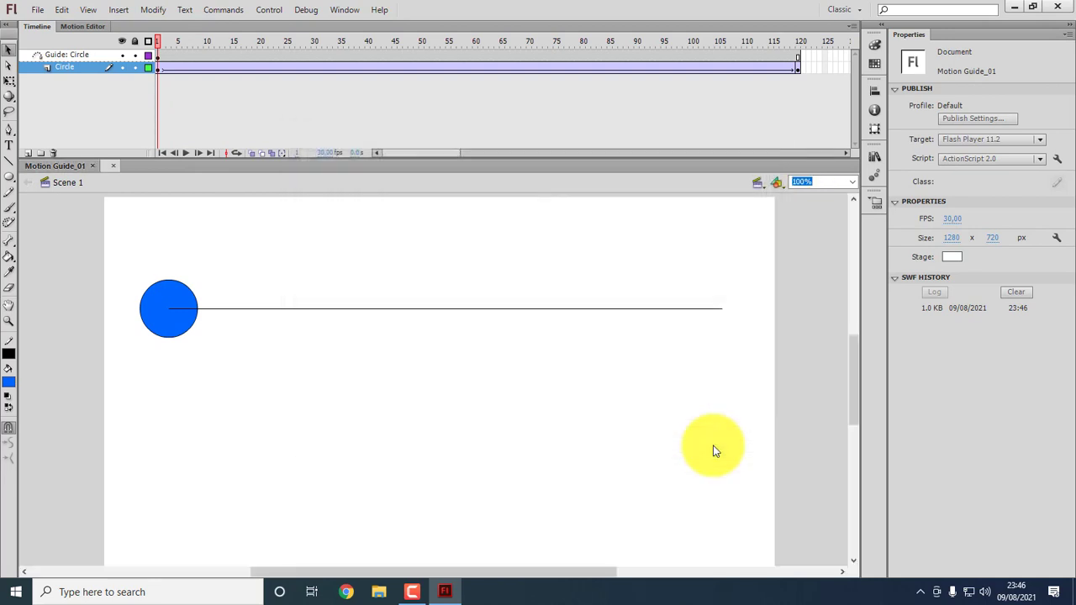
pyautogui.click(852, 182)
pyautogui.click(826, 197)
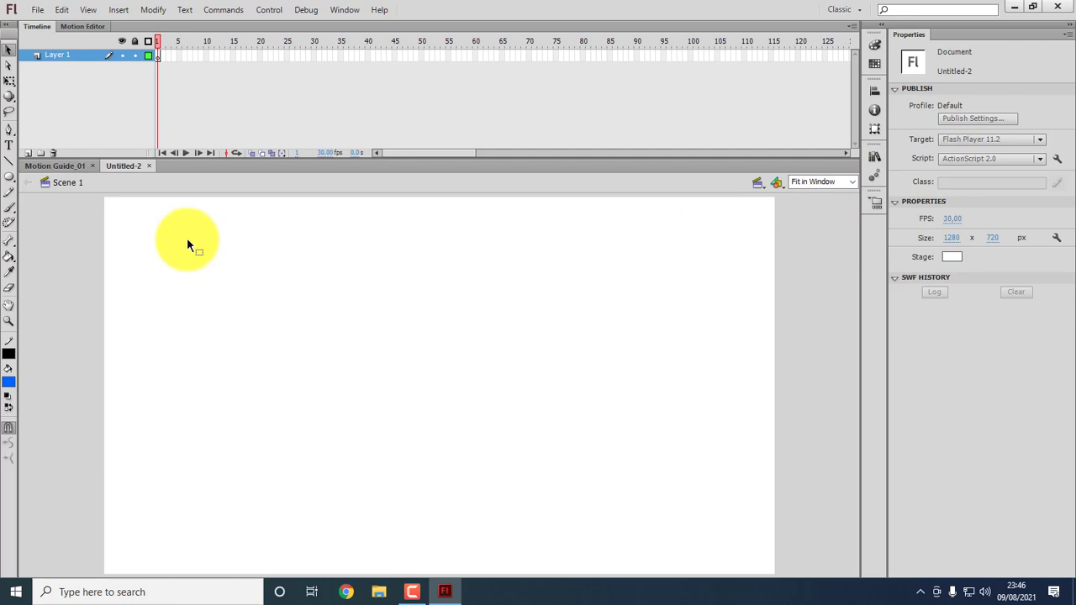
# Draw a blue circle about 113 px in diameter and place it in the stage's lower-left corner.
pyautogui.click(9, 177)
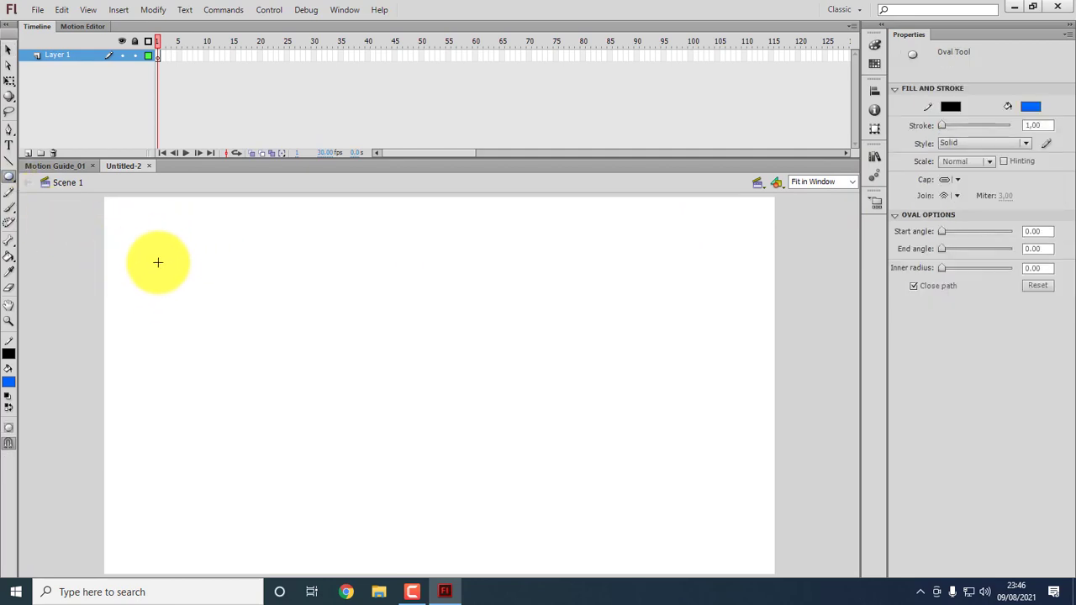
pyautogui.moveTo(150, 256); pyautogui.dragTo(205, 316)
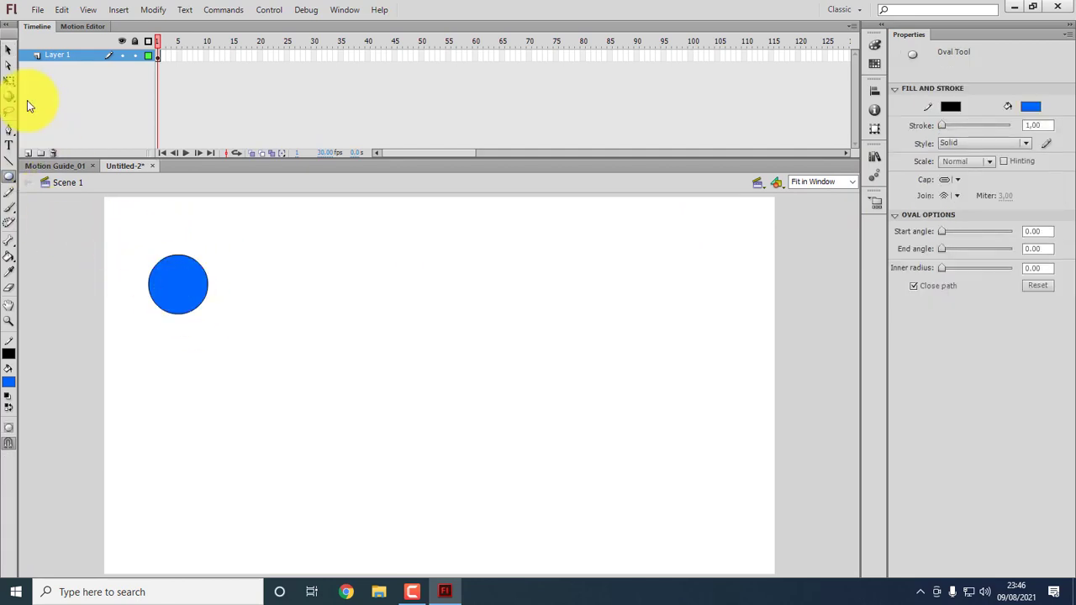
pyautogui.click(9, 50)
pyautogui.moveTo(139, 242); pyautogui.dragTo(283, 375)
pyautogui.moveTo(192, 286); pyautogui.dragTo(169, 535)
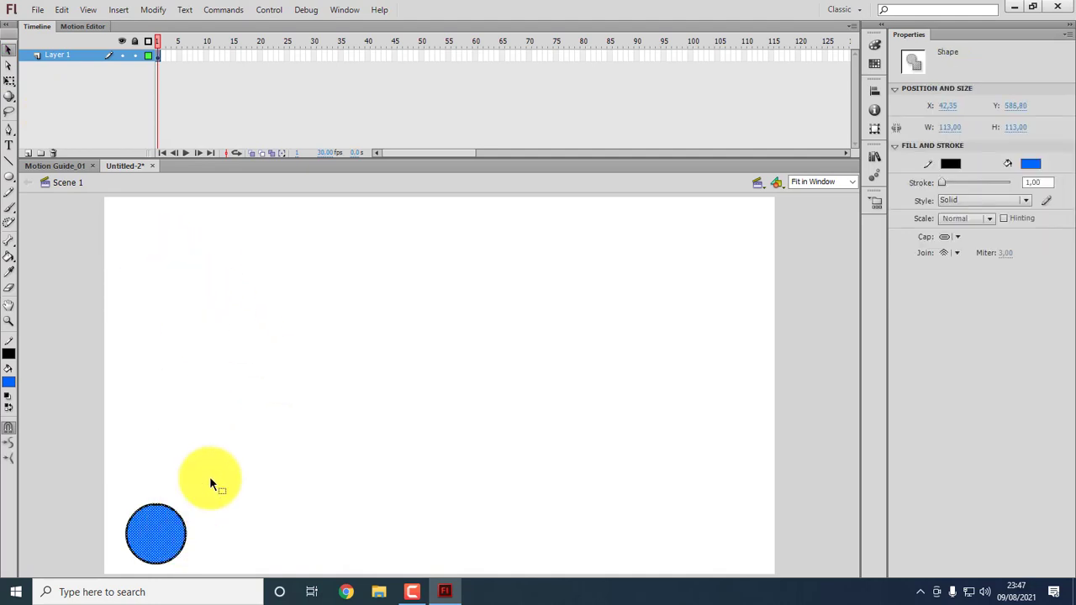
pyautogui.click(225, 439)
# Draw a diagonal line from above the circle to near the stage's upper-right corner, with a short line crossing its middle.
pyautogui.click(9, 160)
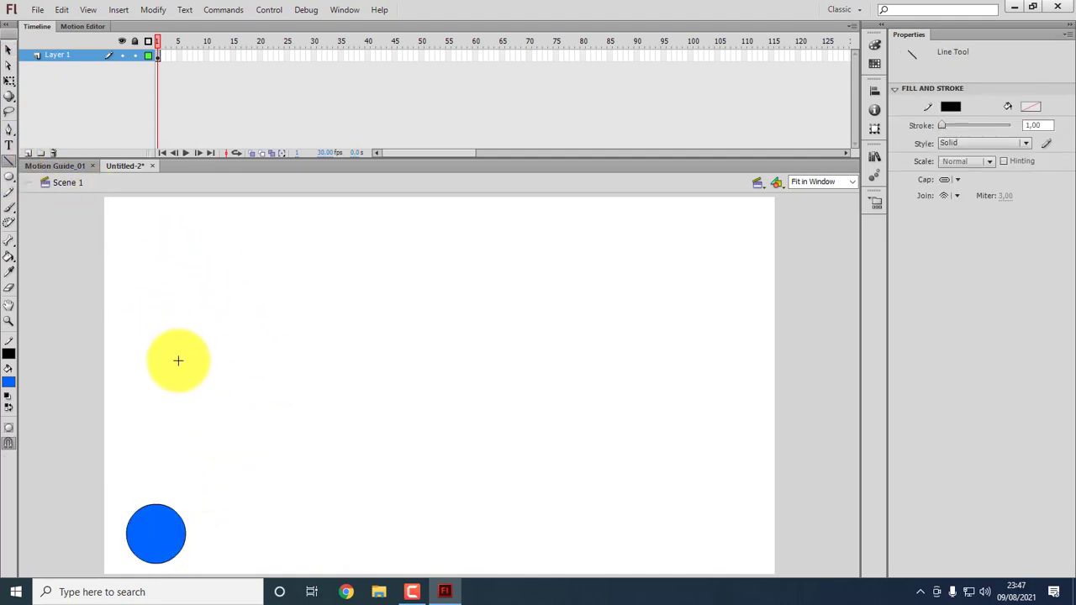
pyautogui.moveTo(162, 442); pyautogui.dragTo(751, 220)
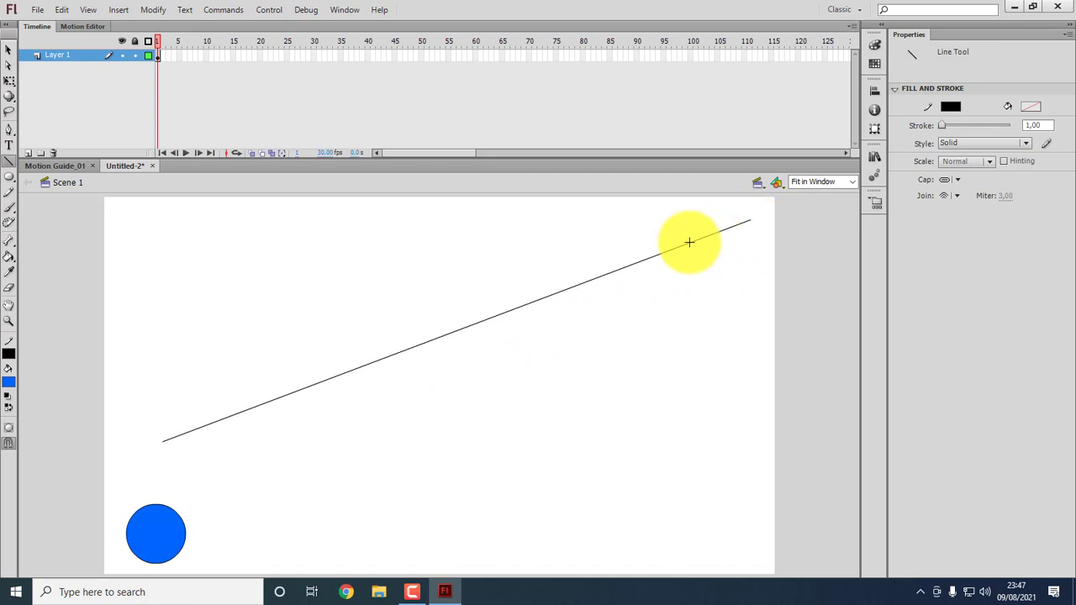
pyautogui.click(8, 51)
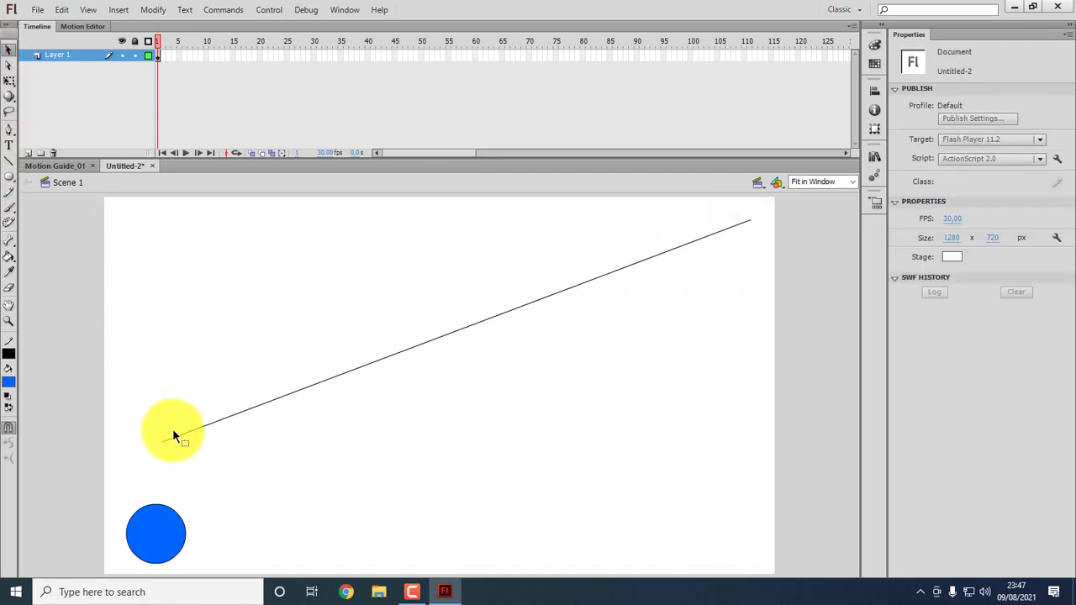
pyautogui.moveTo(165, 443); pyautogui.dragTo(142, 472)
pyautogui.click(8, 161)
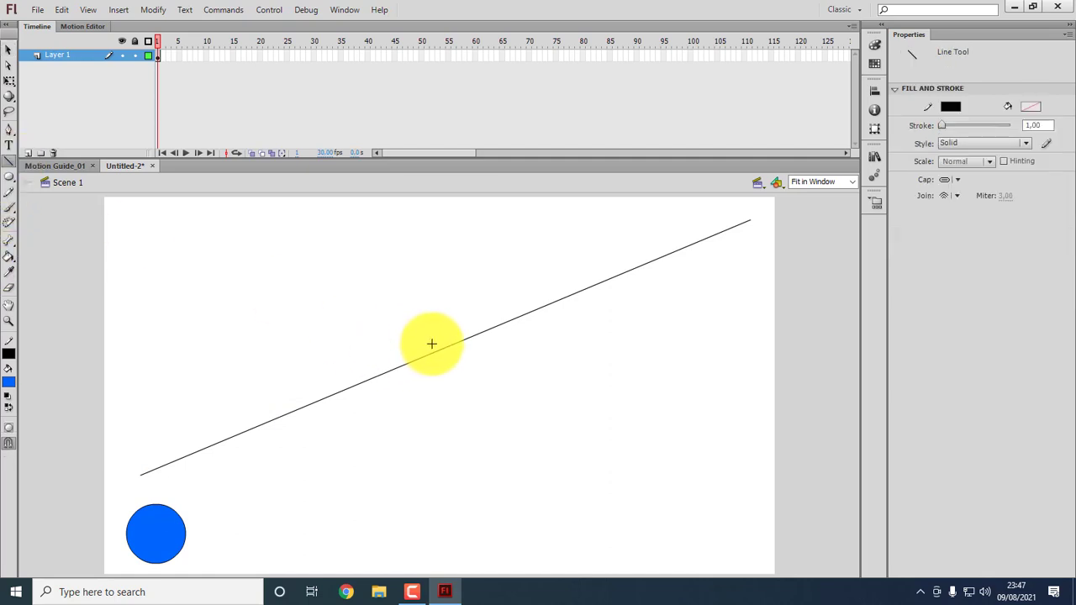
pyautogui.moveTo(439, 328); pyautogui.dragTo(475, 370)
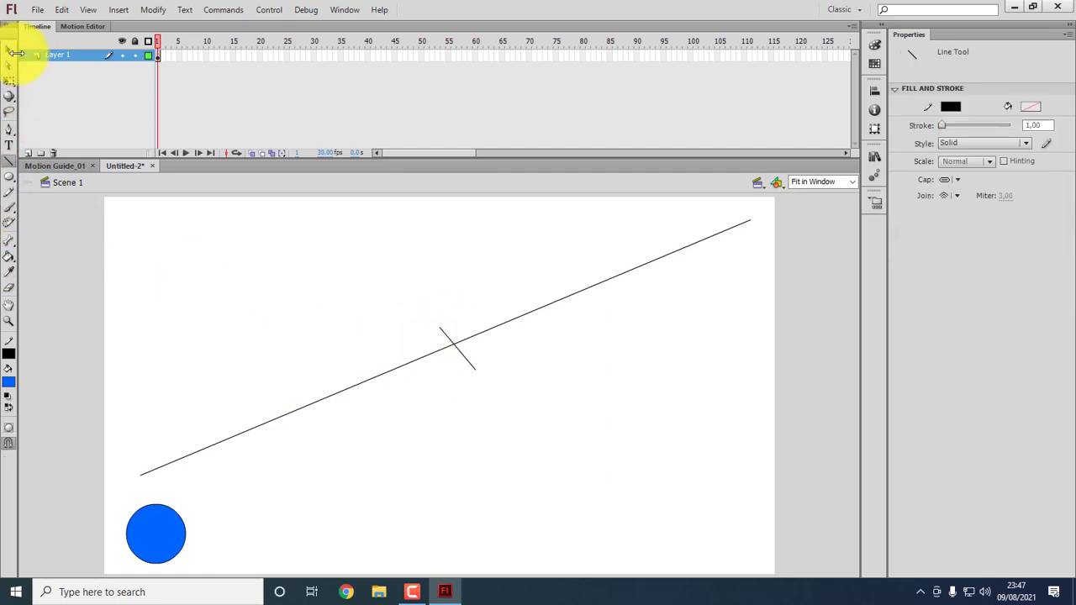
# Delete every segment of the two crossing lines, leaving only the circle on the stage.
pyautogui.click(8, 51)
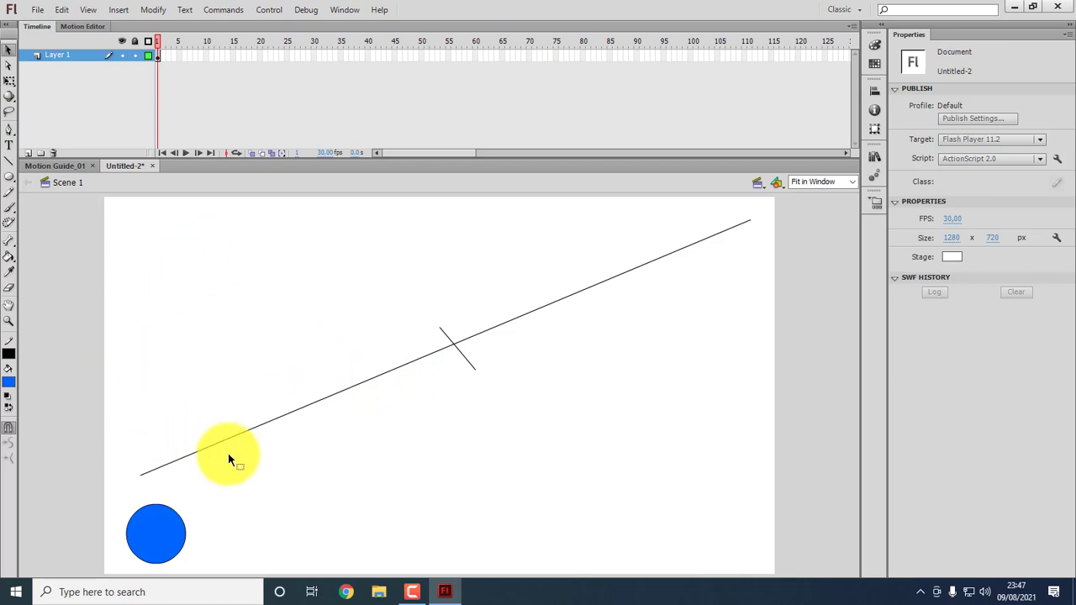
pyautogui.click(227, 439)
pyautogui.press('Delete')
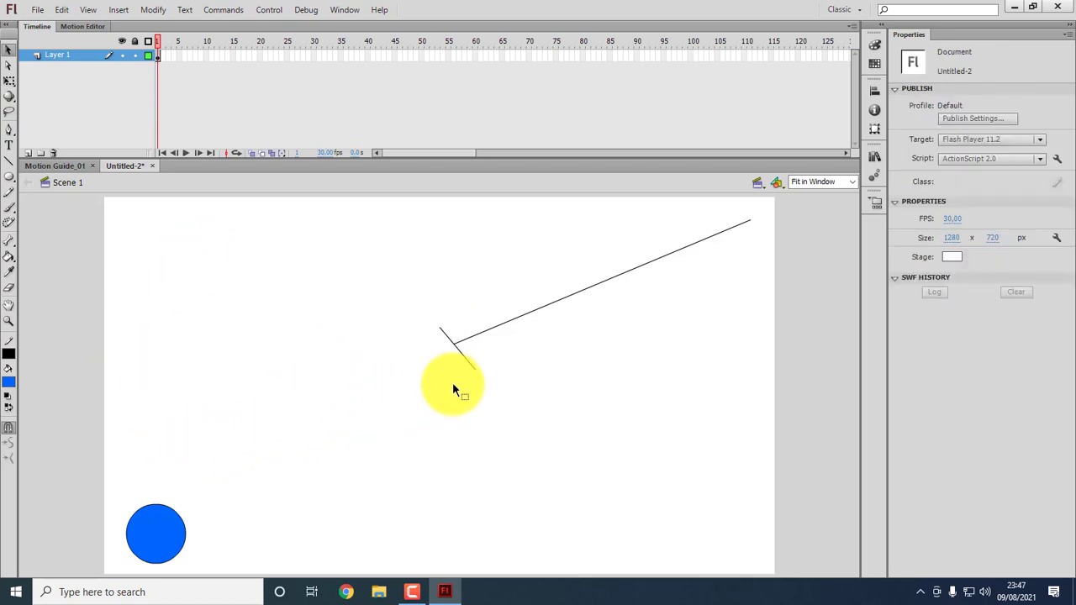
pyautogui.click(459, 353)
pyautogui.press('Delete')
pyautogui.click(452, 338)
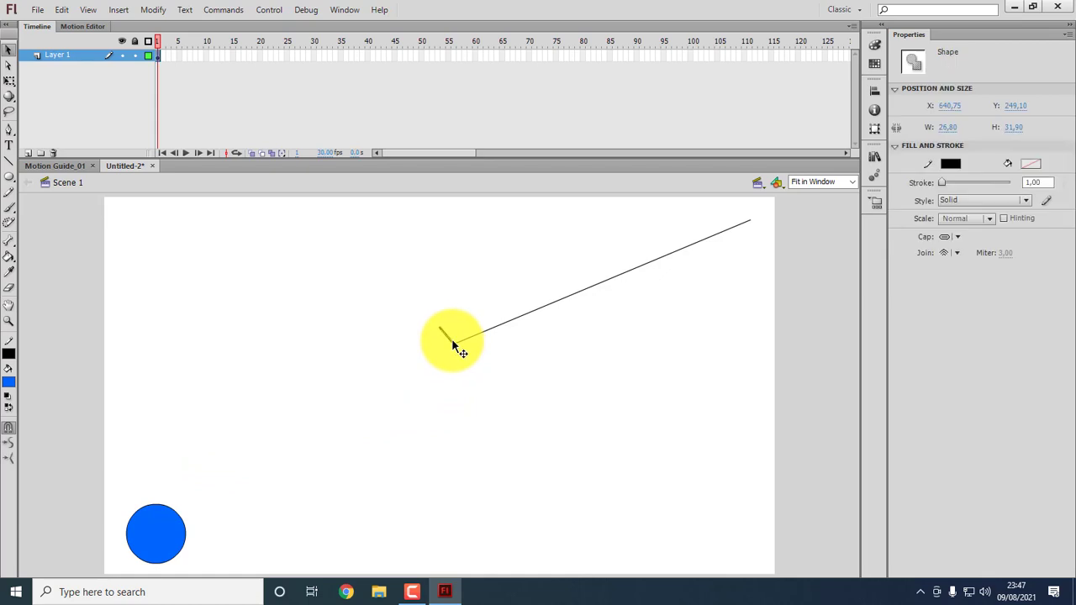
pyautogui.press('Delete')
pyautogui.click(462, 340)
pyautogui.press('Delete')
pyautogui.click(174, 516)
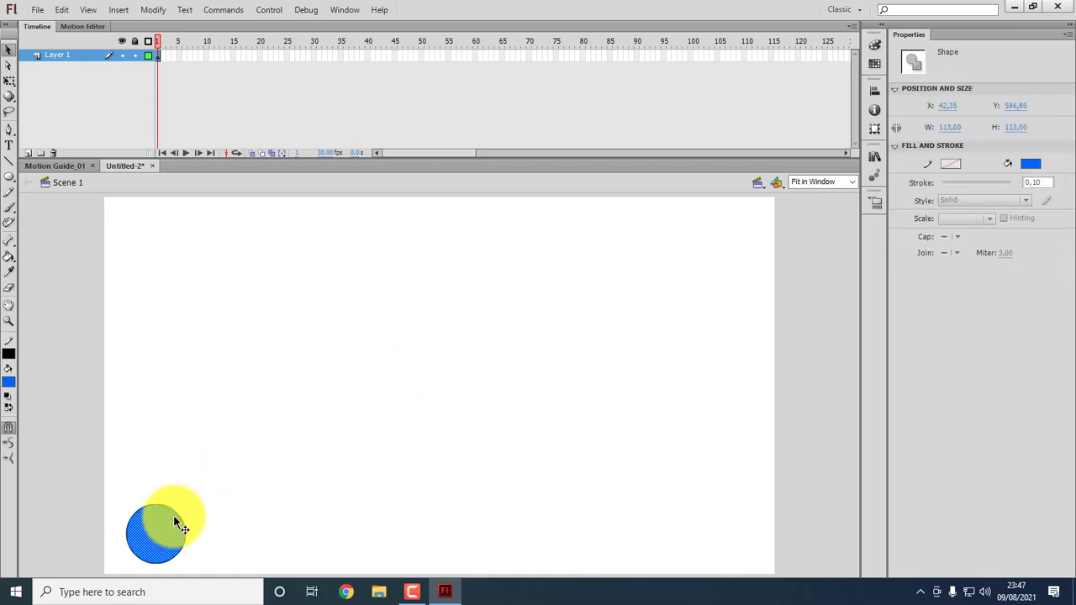
pyautogui.click(185, 237)
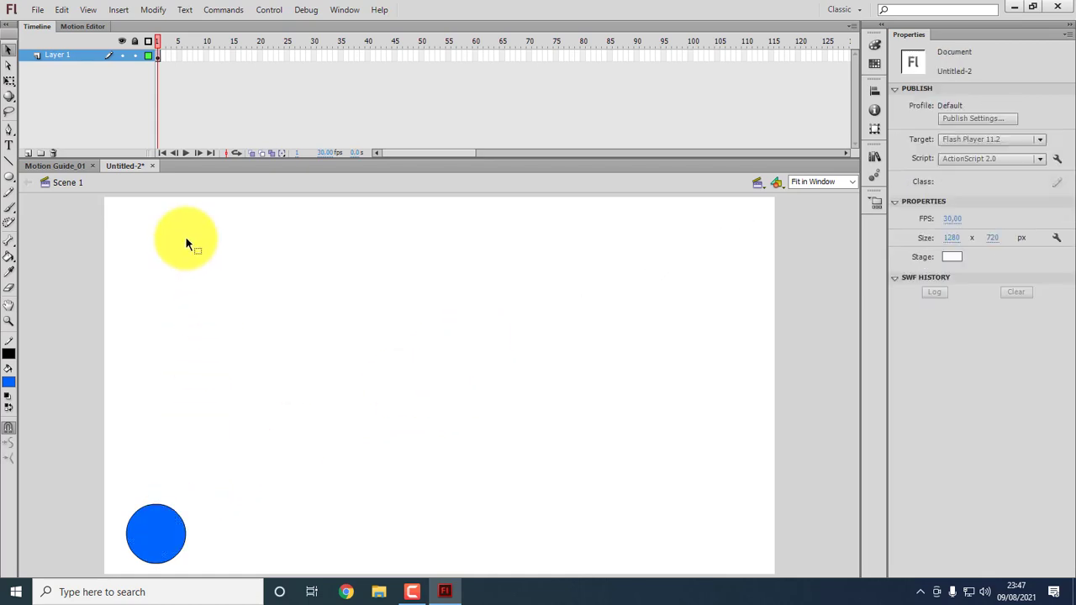
# Rename Layer 1 to Circle.
pyautogui.doubleClick(70, 56)
pyautogui.write('C')
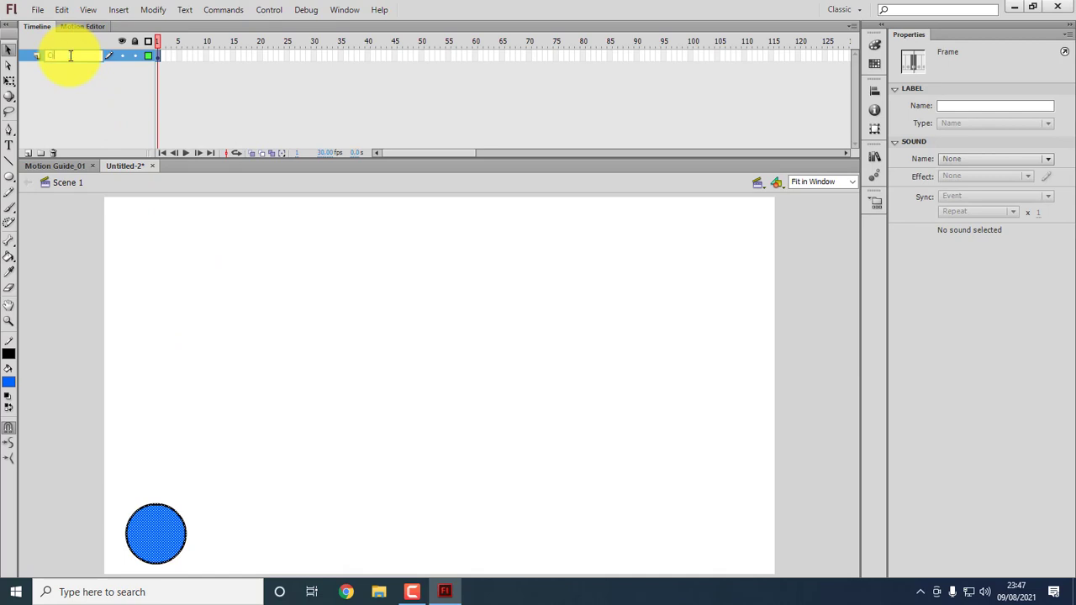
pyautogui.write('ircle')
pyautogui.click(111, 132)
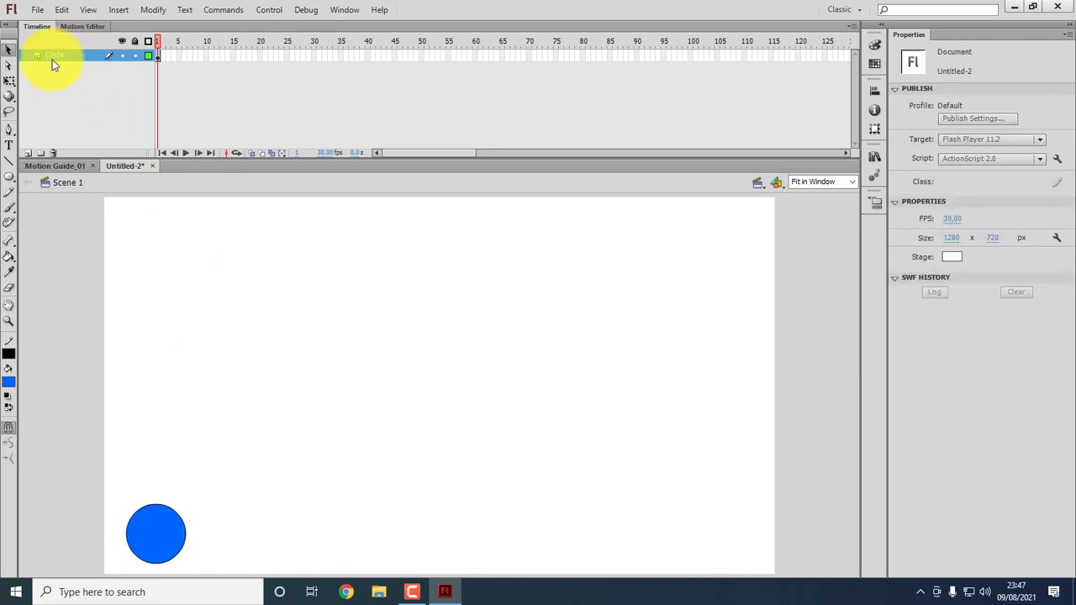
# Add a classic motion guide layer above the Circle layer.
pyautogui.rightClick(62, 55)
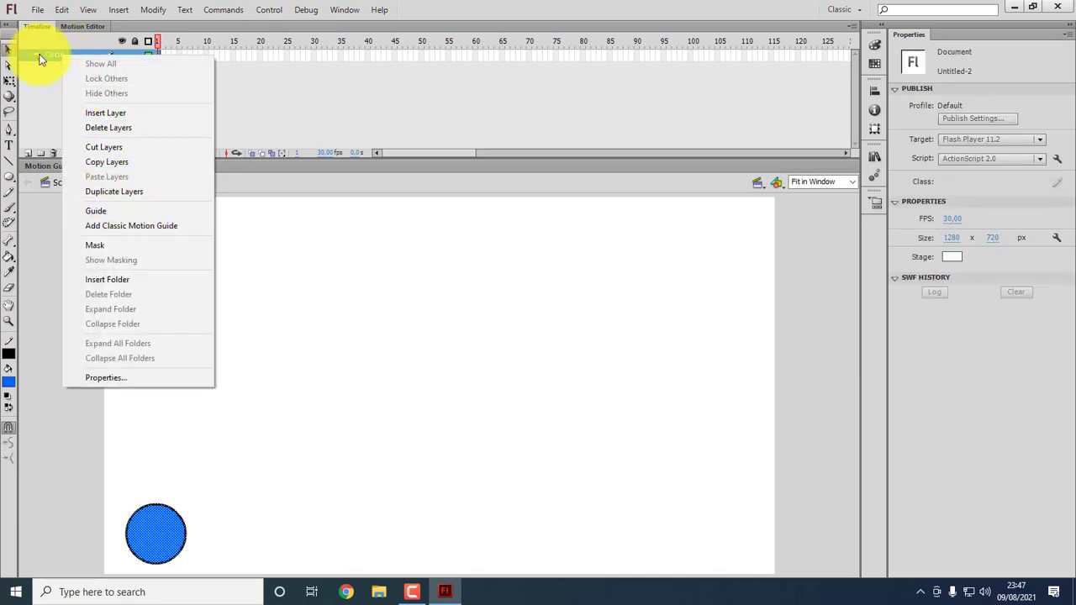
pyautogui.rightClick(49, 56)
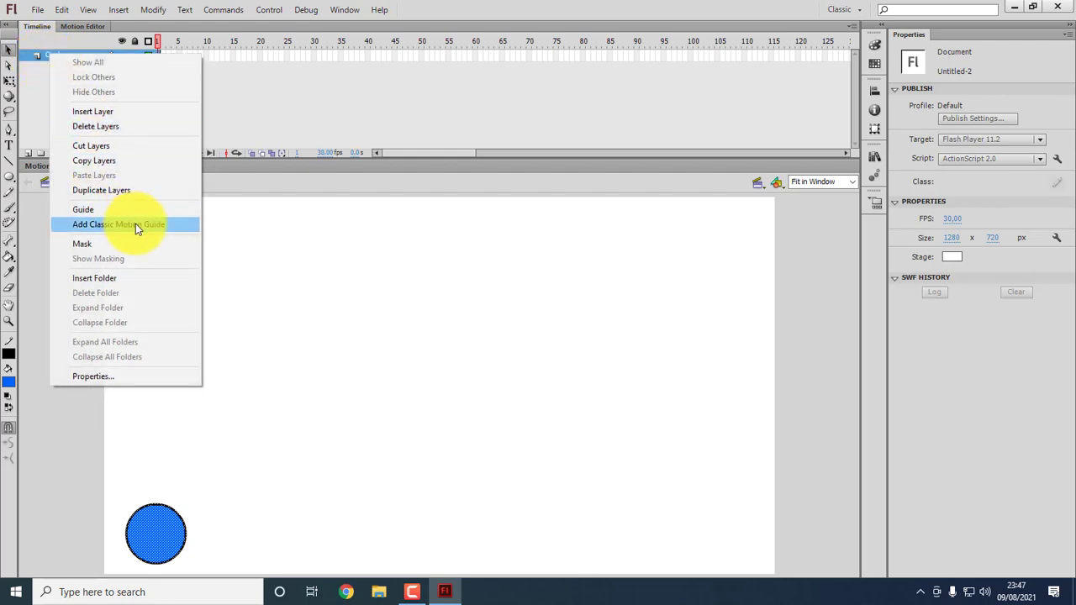
pyautogui.click(34, 105)
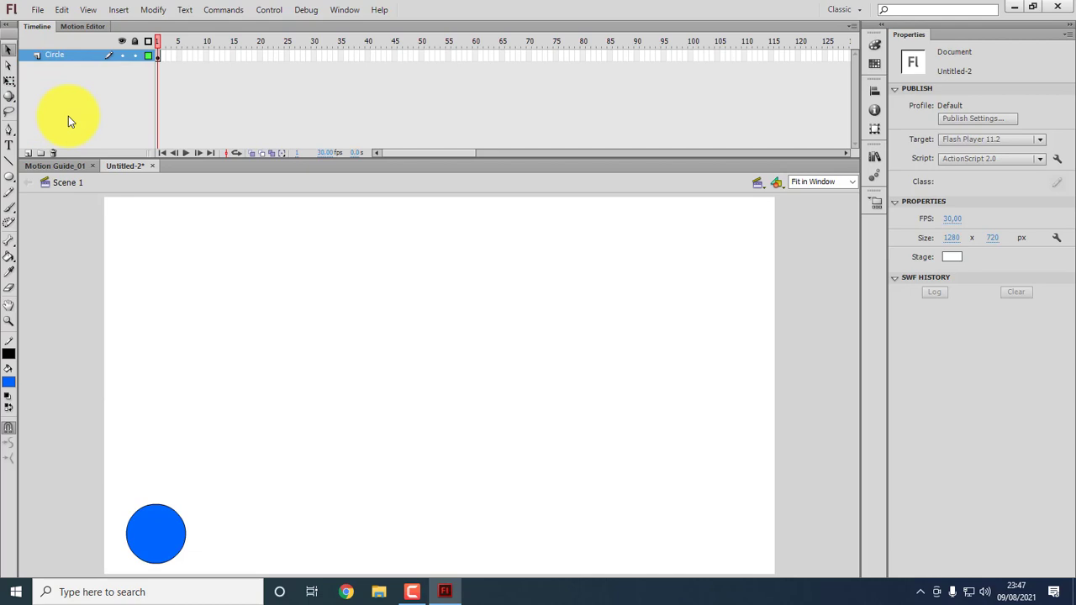
pyautogui.rightClick(64, 55)
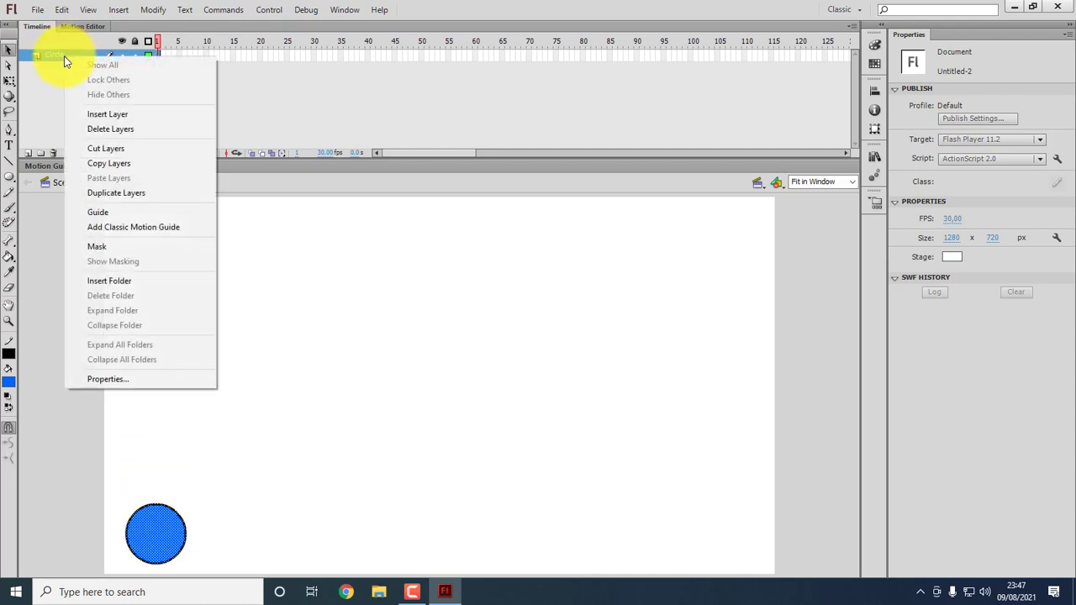
pyautogui.click(138, 229)
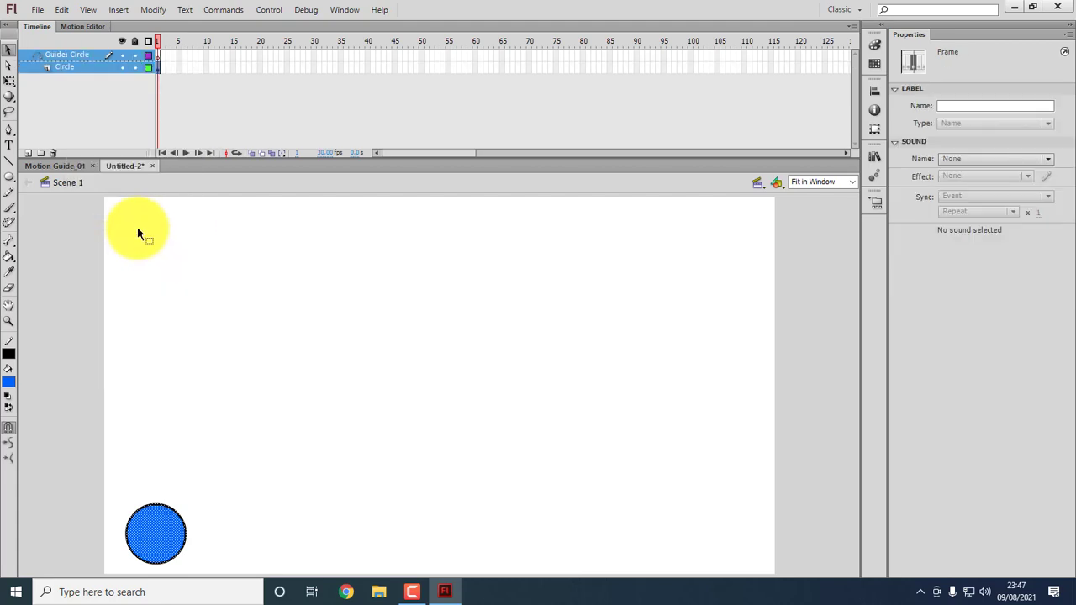
pyautogui.click(140, 233)
# On the guide layer, draw a diagonal line from above the circle to near the stage's upper-right corner, with a short line crossing its middle.
pyautogui.click(78, 52)
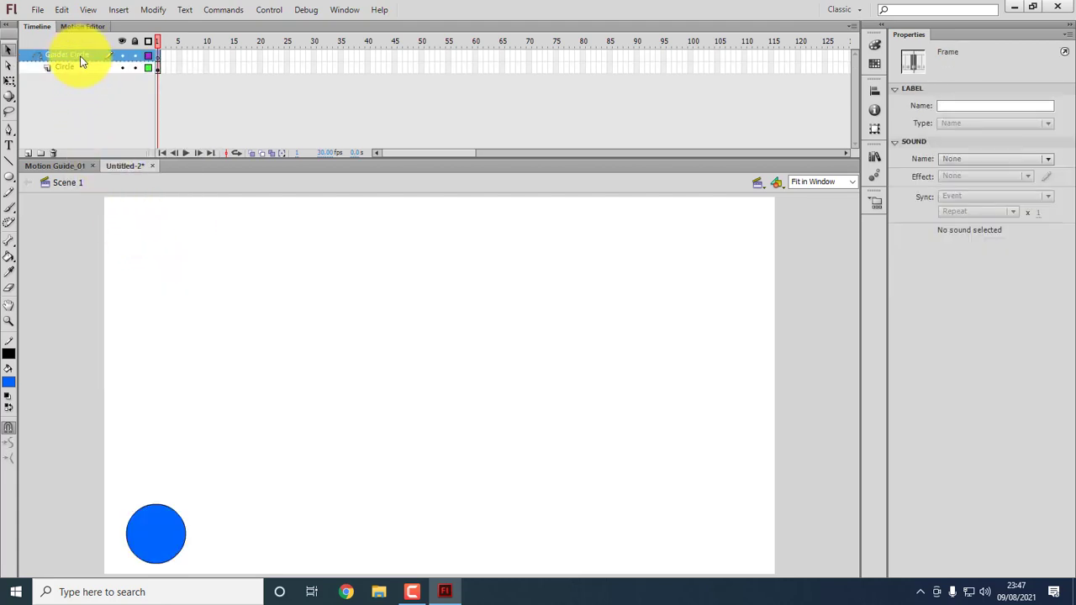
pyautogui.click(163, 349)
pyautogui.click(9, 160)
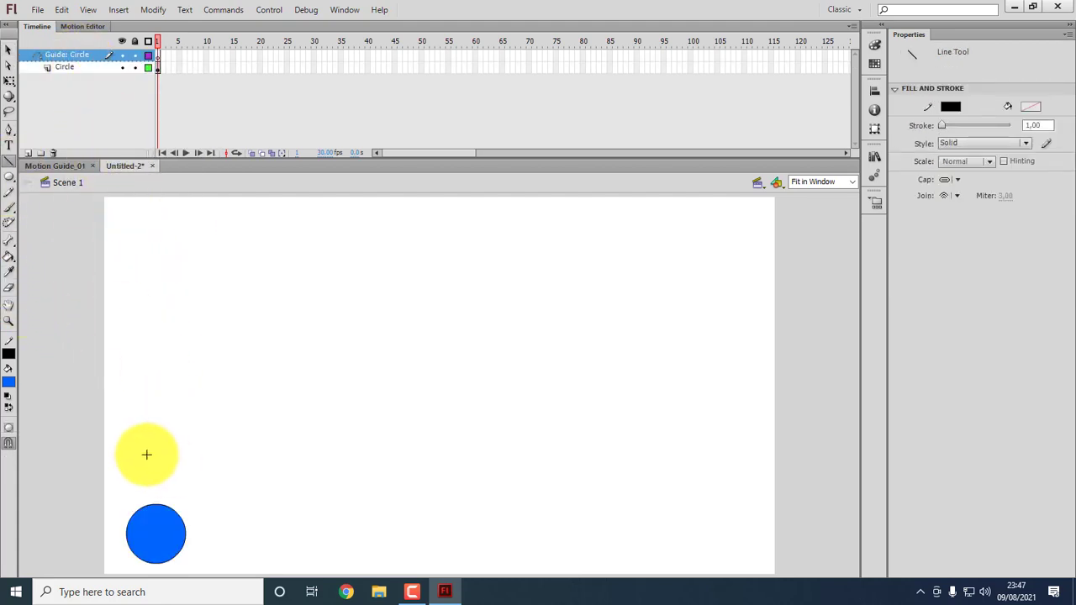
pyautogui.moveTo(146, 451); pyautogui.dragTo(741, 262)
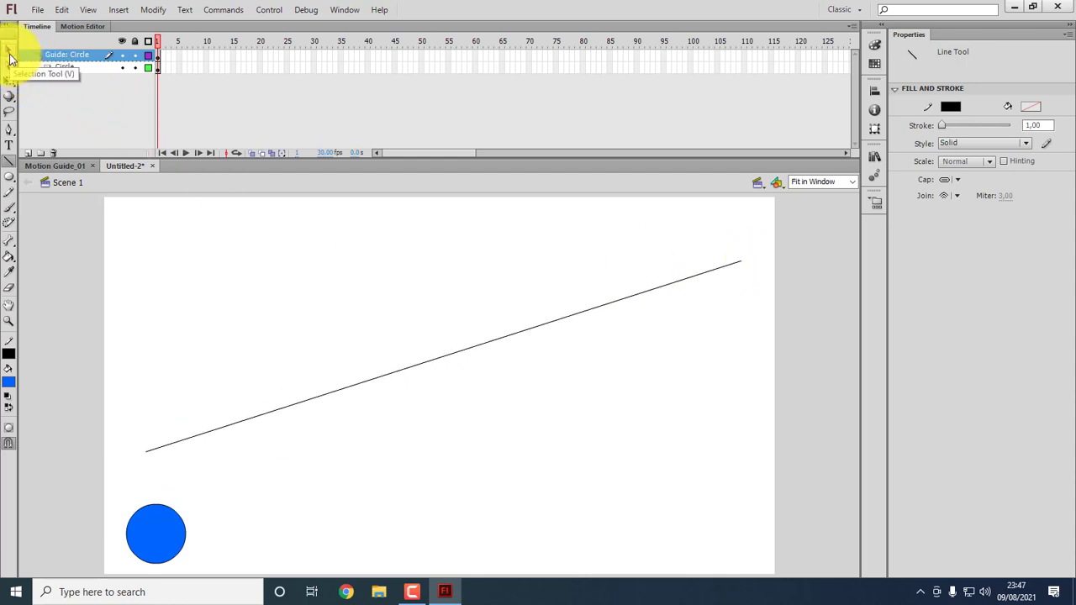
pyautogui.click(9, 57)
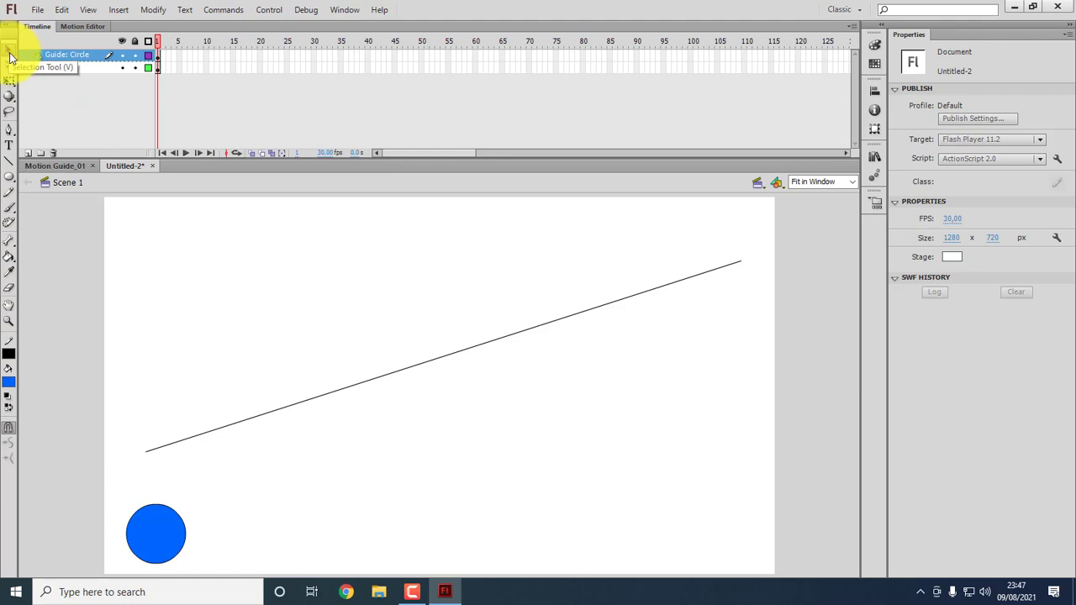
pyautogui.click(9, 160)
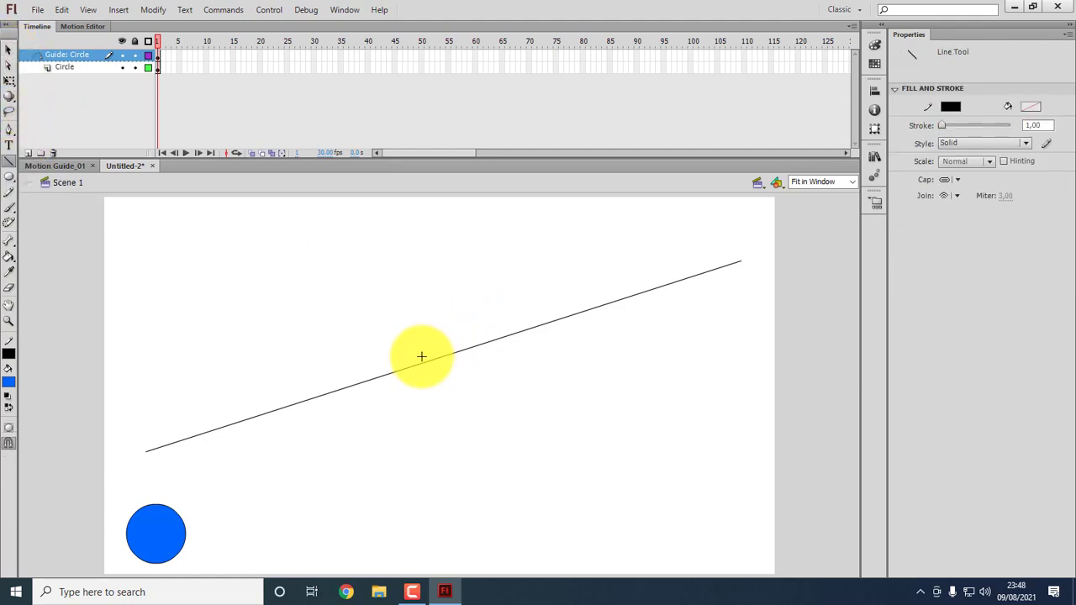
pyautogui.moveTo(442, 345); pyautogui.dragTo(452, 370)
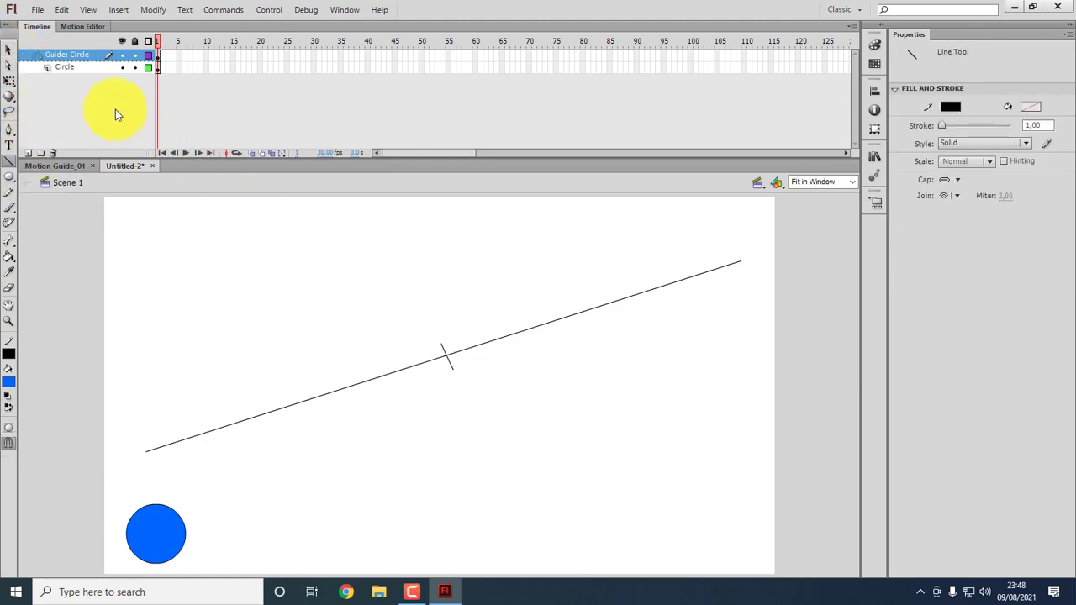
# Bend the diagonal line's left half upward and its right half downward into an S-shaped curve.
pyautogui.click(8, 50)
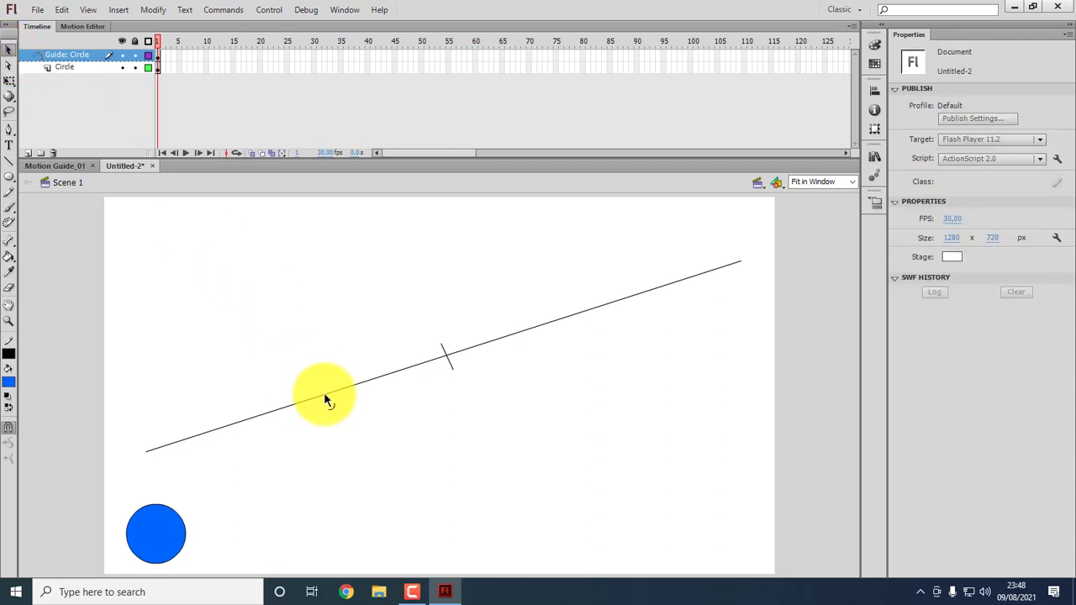
pyautogui.moveTo(317, 395); pyautogui.dragTo(226, 224)
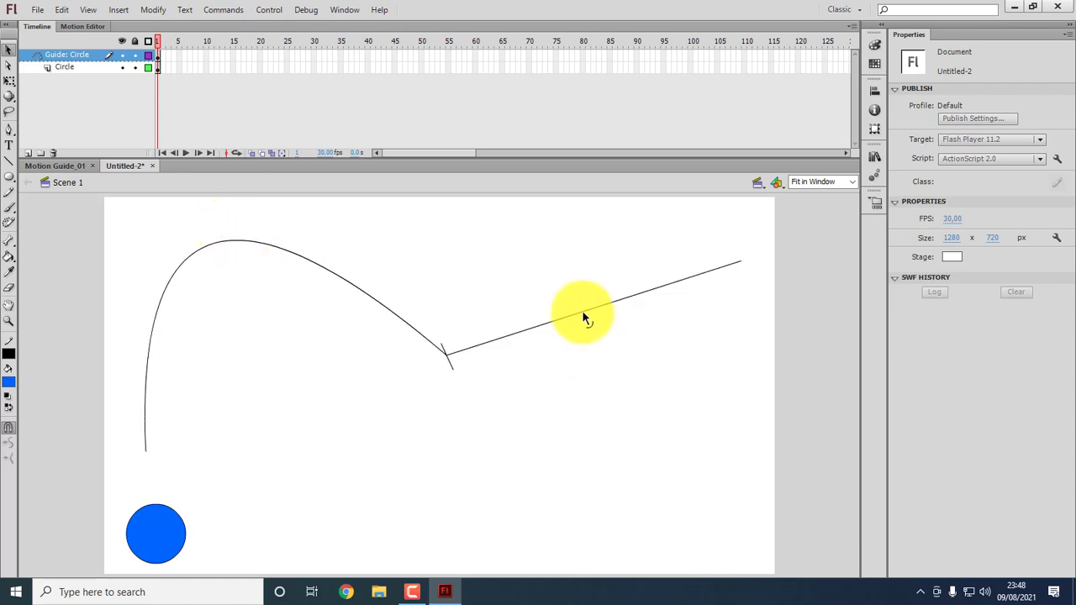
pyautogui.moveTo(582, 311); pyautogui.dragTo(648, 459)
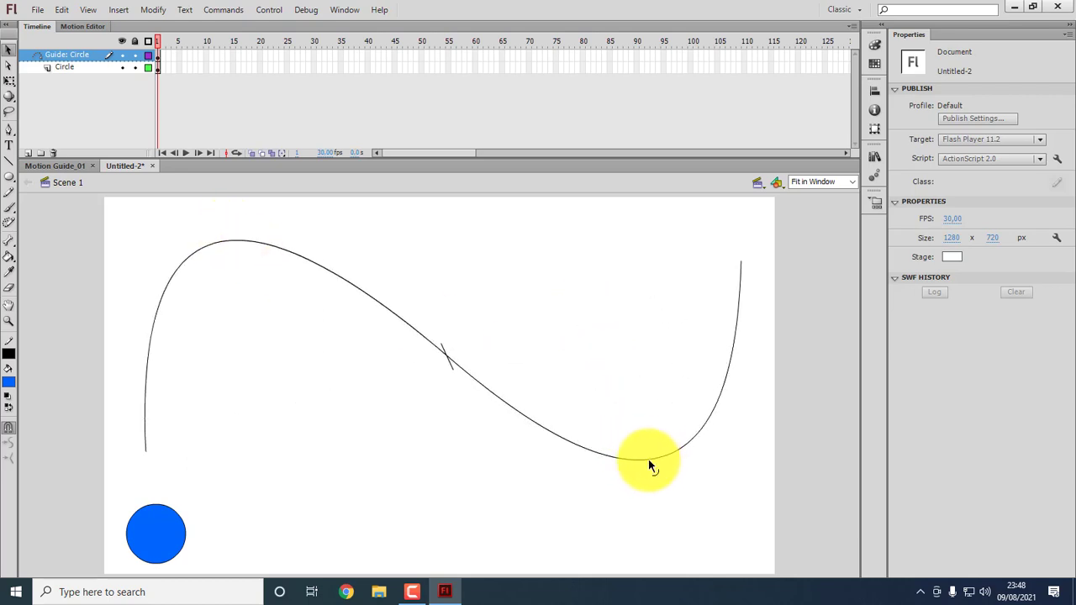
# Delete both segments of the short crossing line so only the S-shaped guide path remains.
pyautogui.click(449, 362)
pyautogui.click(443, 345)
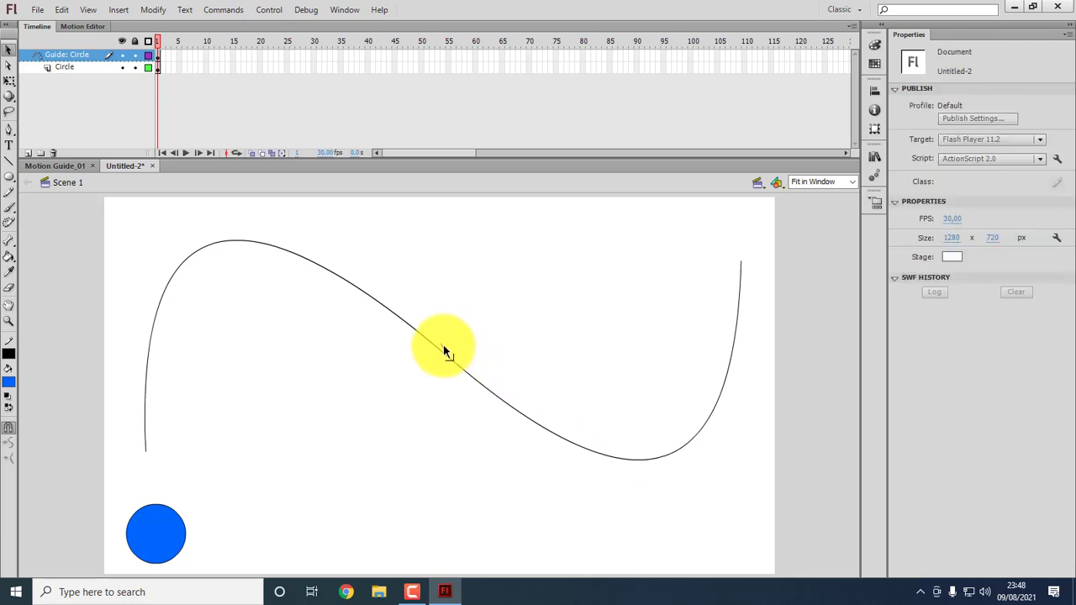
pyautogui.click(458, 364)
pyautogui.click(469, 351)
pyautogui.click(446, 356)
pyautogui.click(491, 384)
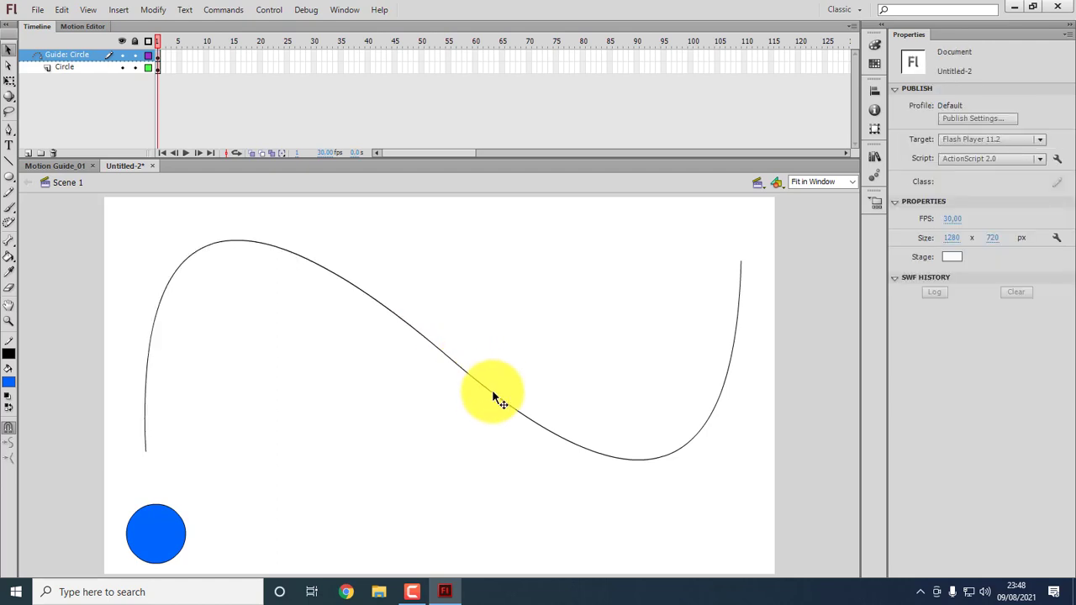
pyautogui.click(492, 389)
pyautogui.click(526, 293)
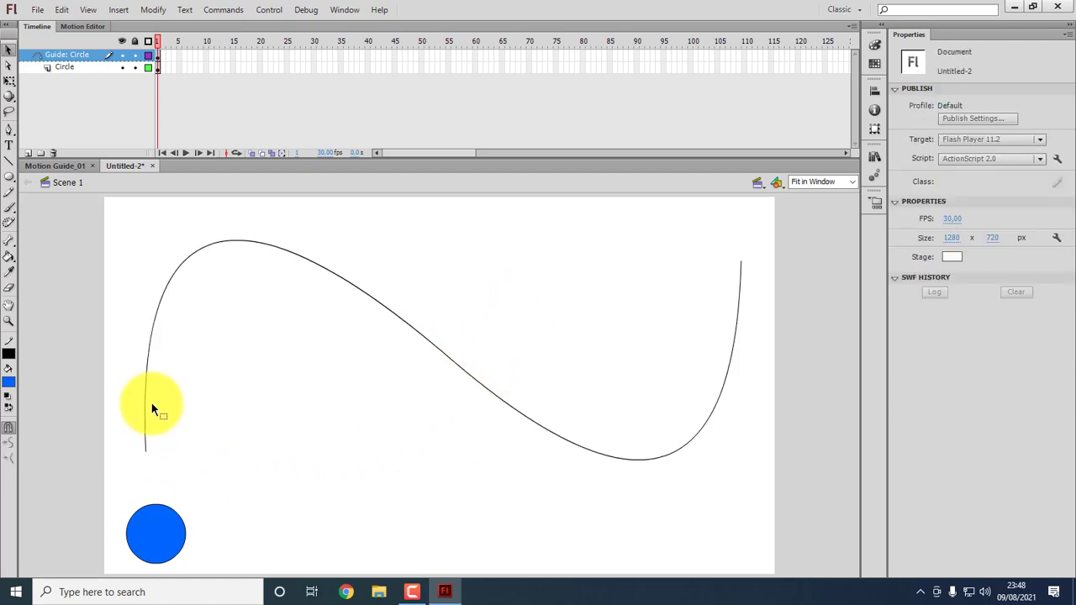
# Extend the guide path's lower-left end down to just above the circle.
pyautogui.click(90, 71)
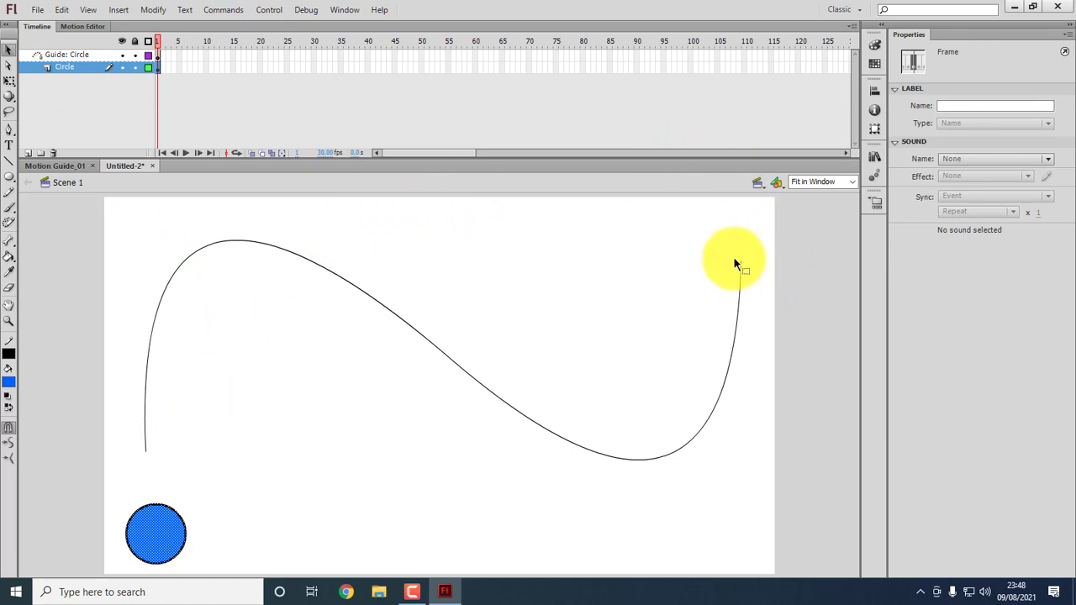
pyautogui.click(181, 462)
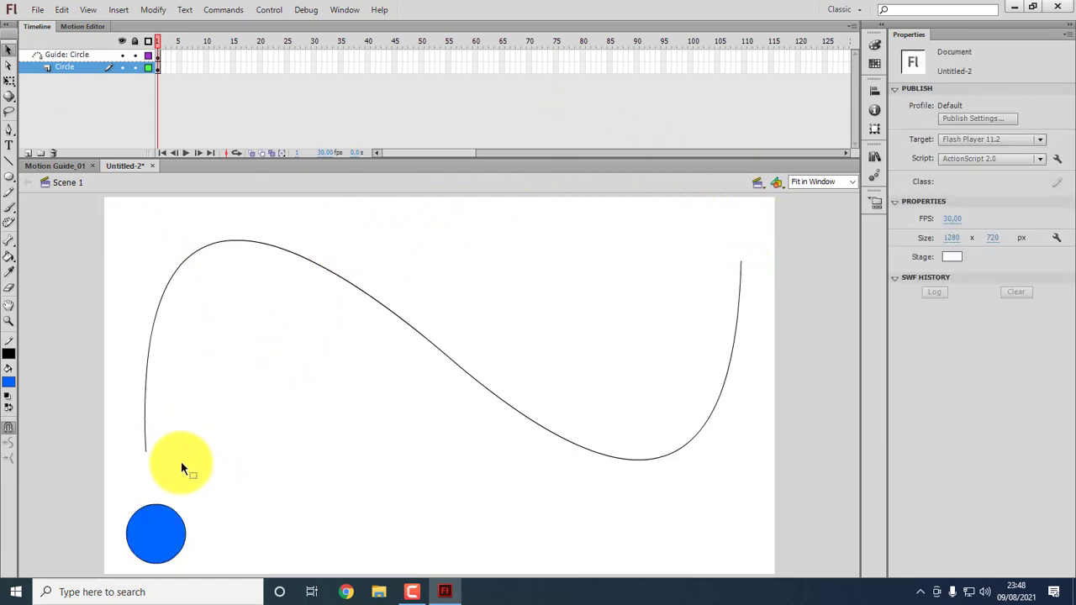
pyautogui.moveTo(145, 448); pyautogui.dragTo(148, 483)
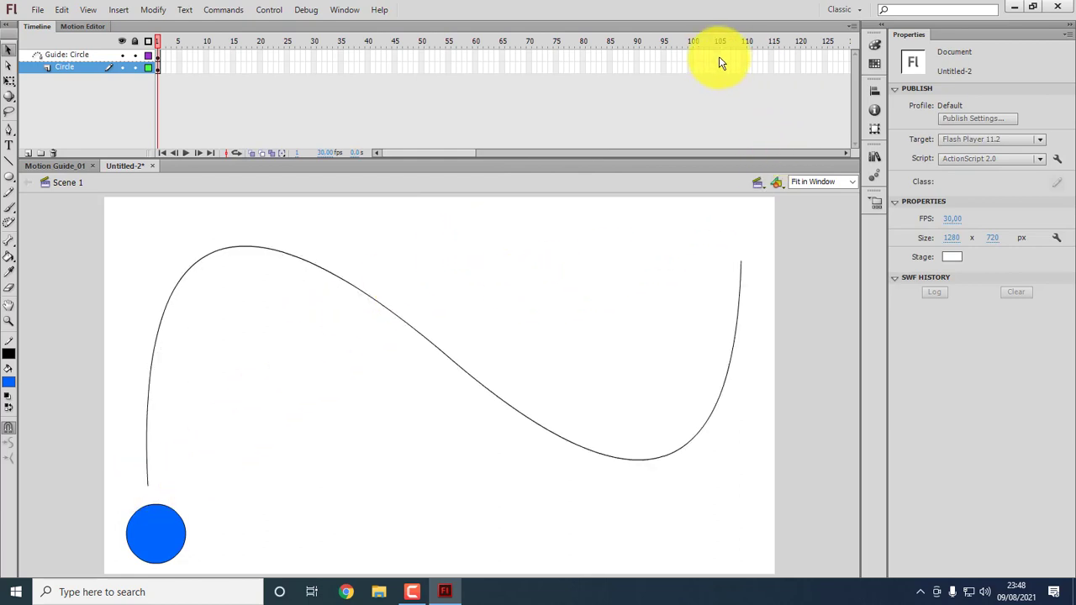
# Extend the guide layer to frame 100 by inserting a frame there.
pyautogui.rightClick(691, 55)
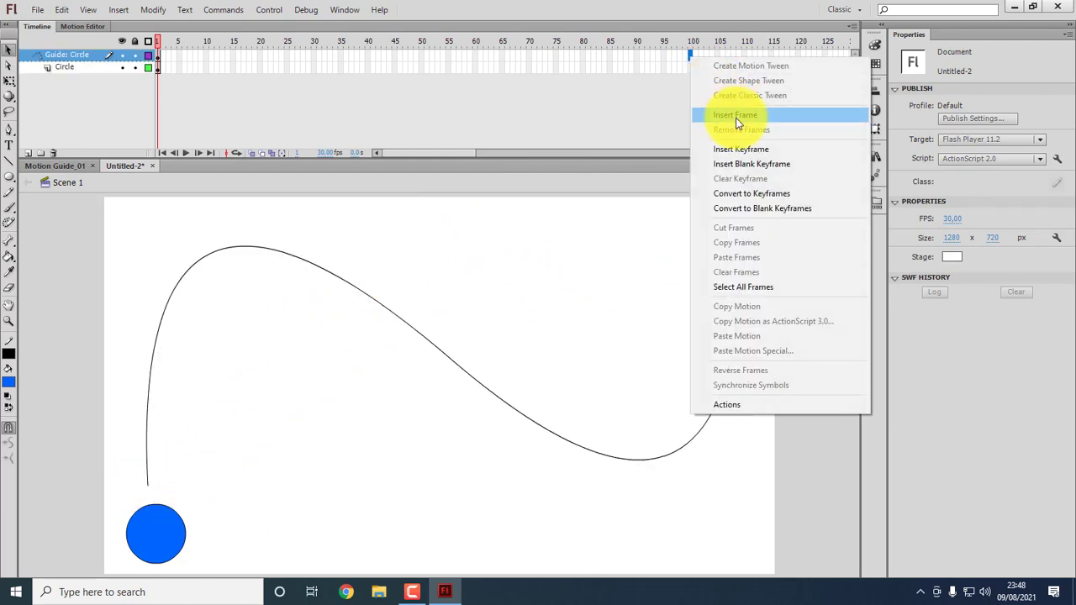
pyautogui.click(694, 61)
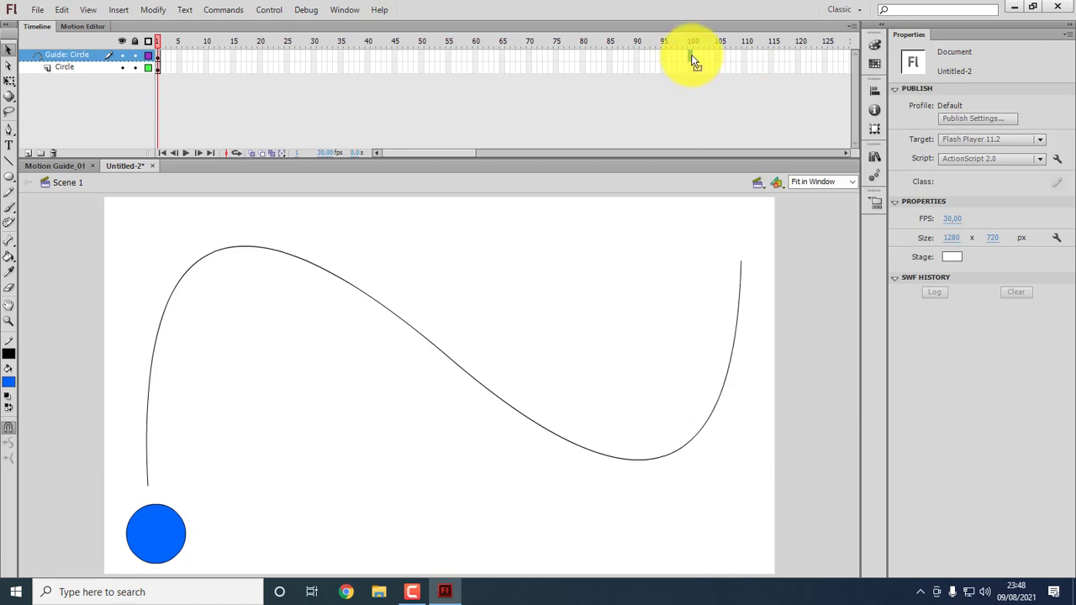
pyautogui.rightClick(691, 56)
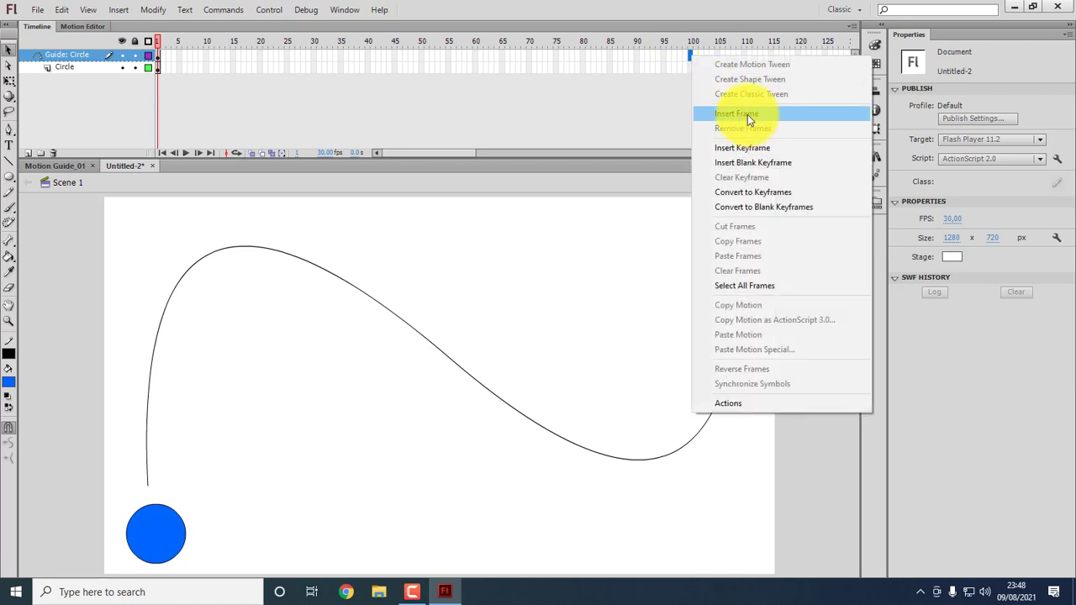
pyautogui.click(747, 114)
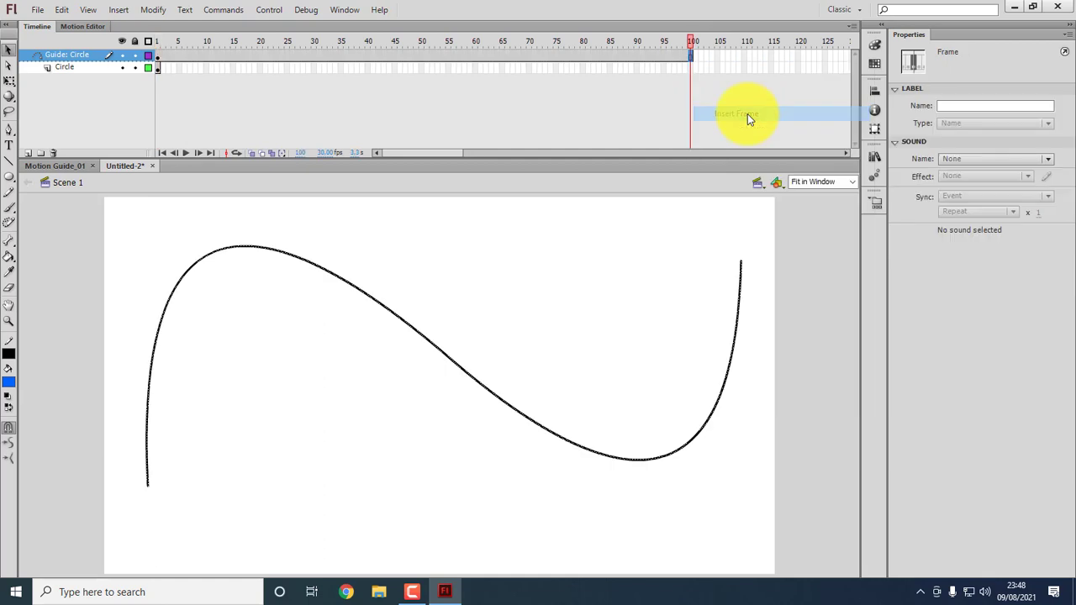
# Create a classic tween on frame 1 of the Circle layer and snap the circle's centre to the guide path's lower-left end.
pyautogui.click(81, 69)
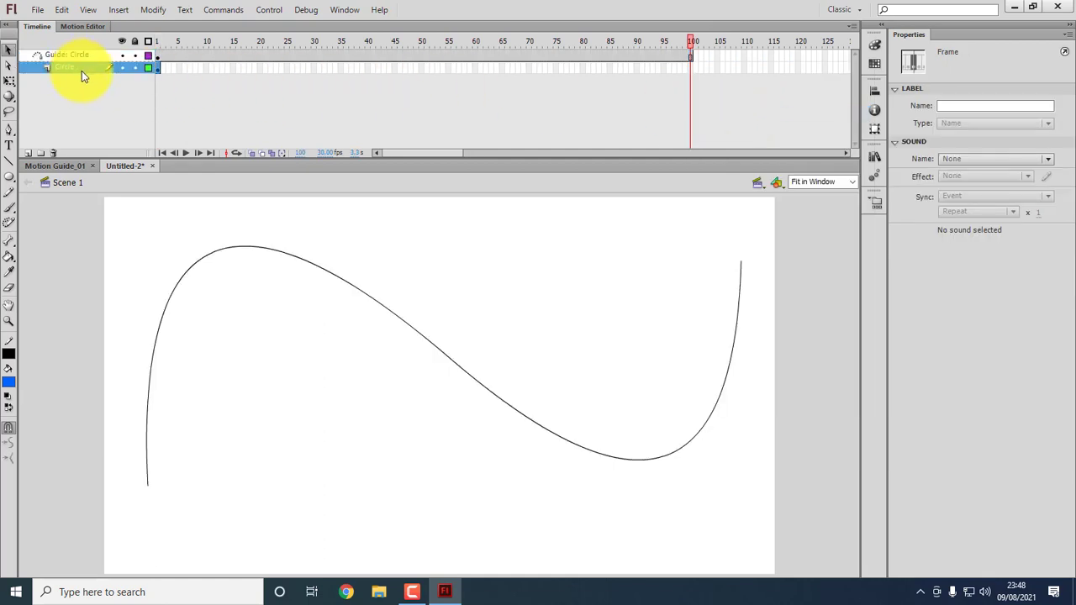
pyautogui.click(158, 68)
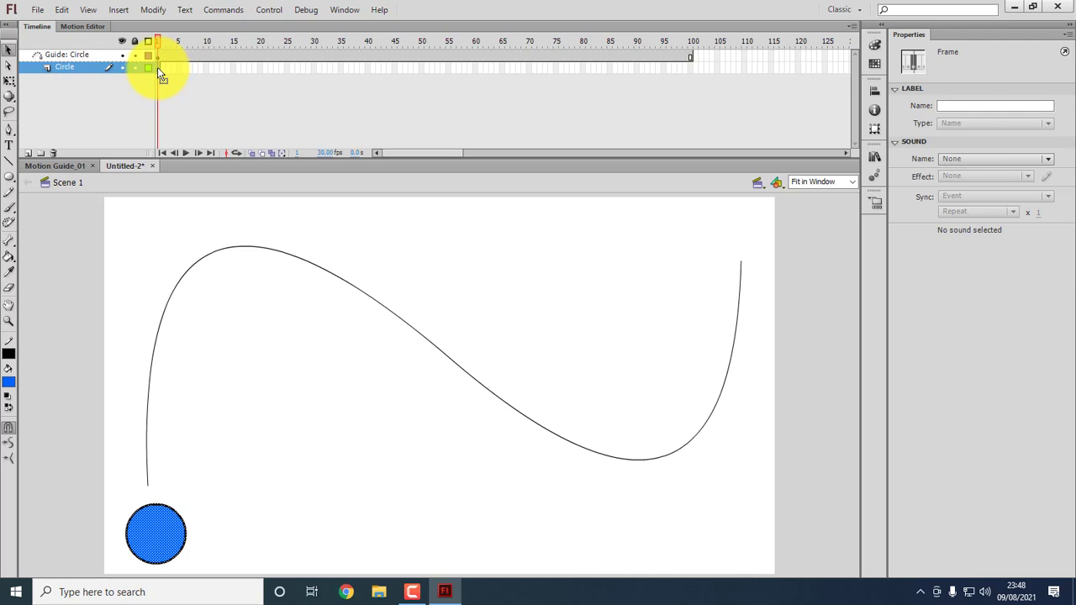
pyautogui.rightClick(157, 68)
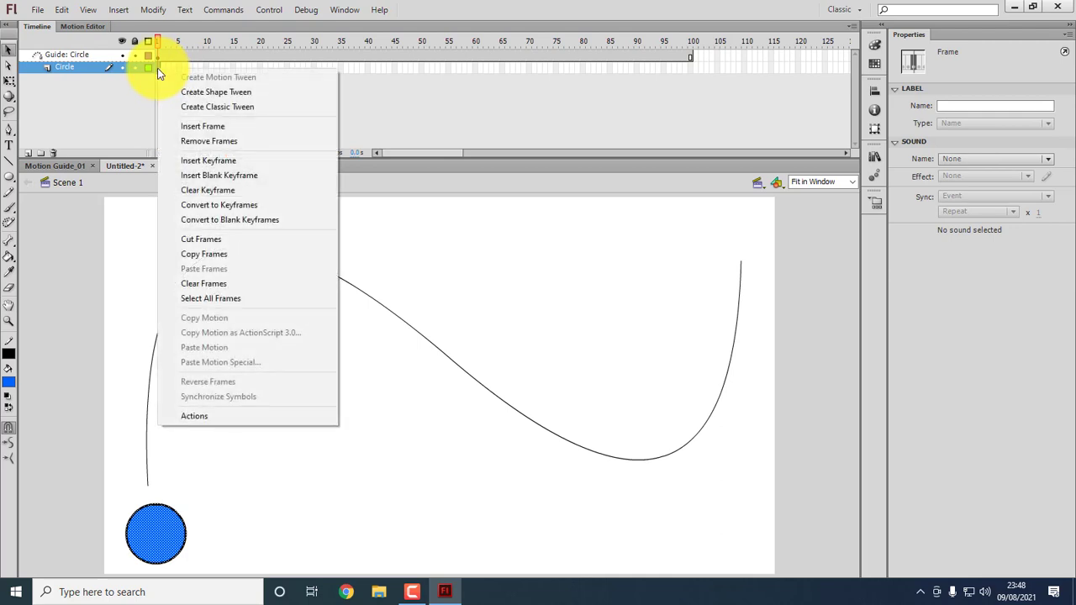
pyautogui.click(222, 110)
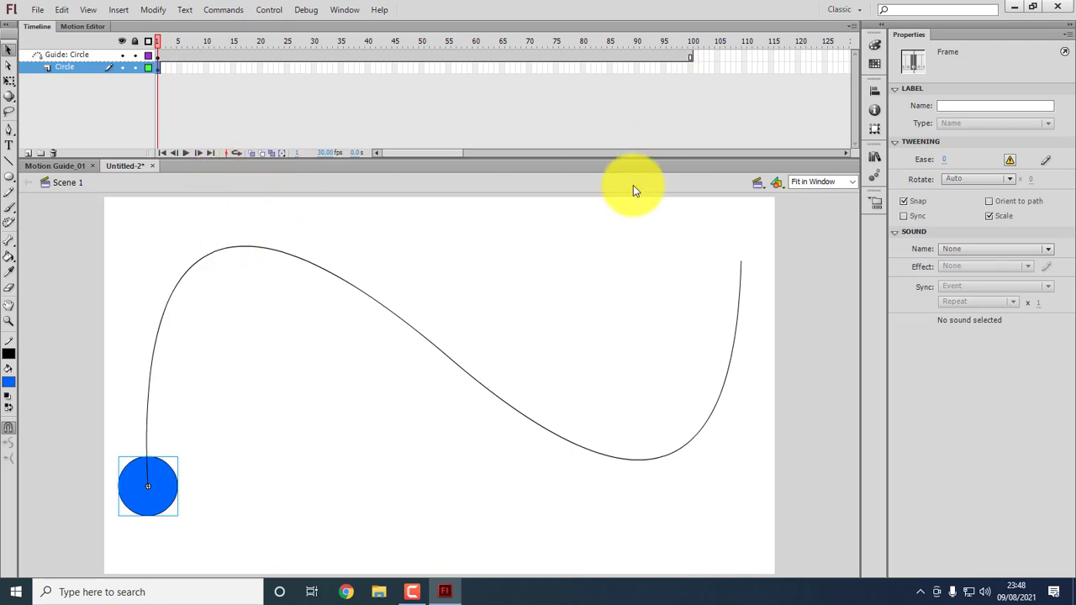
# Insert a keyframe at frame 100 of the Circle layer and snap the circle to the guide path's upper-right end.
pyautogui.click(689, 66)
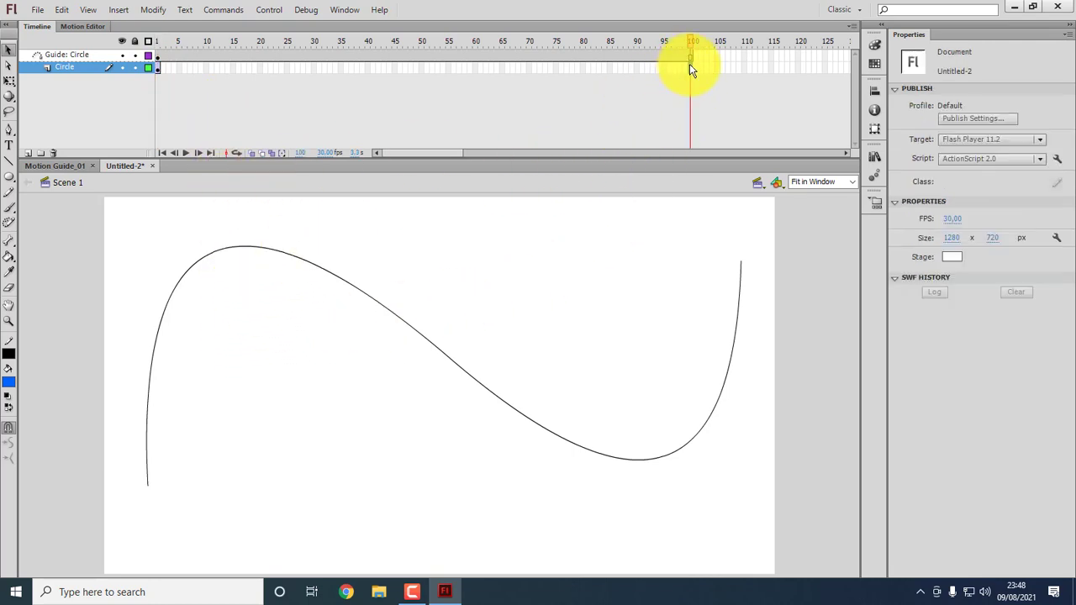
pyautogui.rightClick(689, 66)
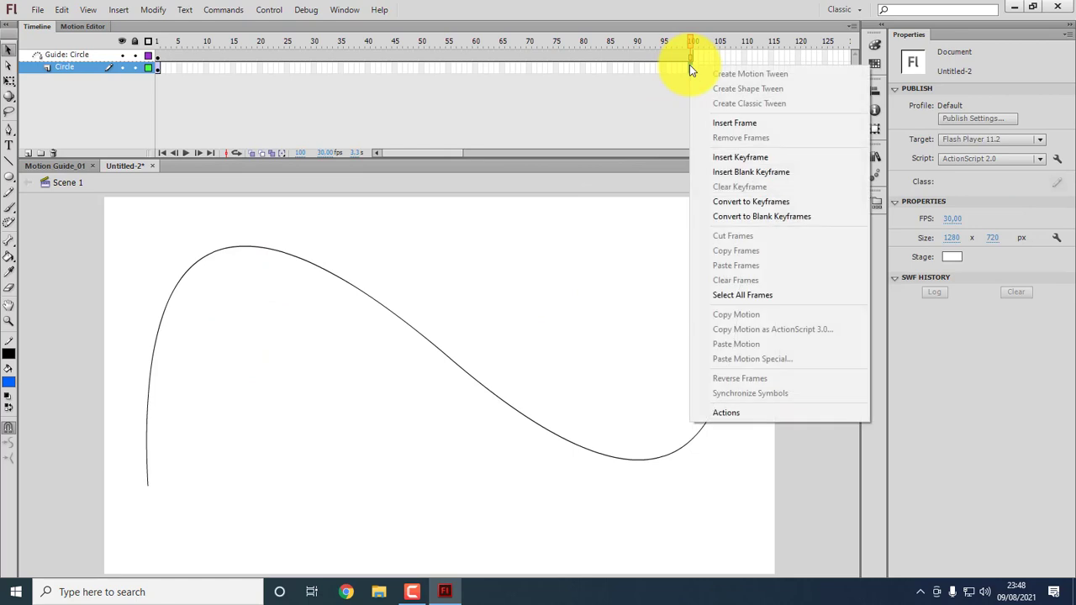
pyautogui.click(748, 159)
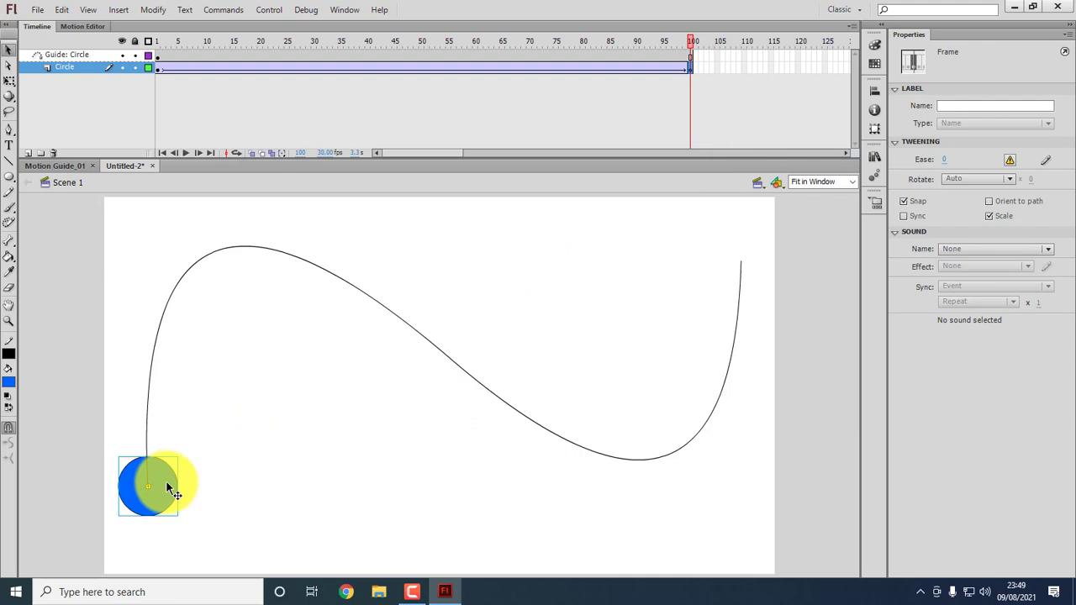
pyautogui.moveTo(171, 483); pyautogui.dragTo(759, 267)
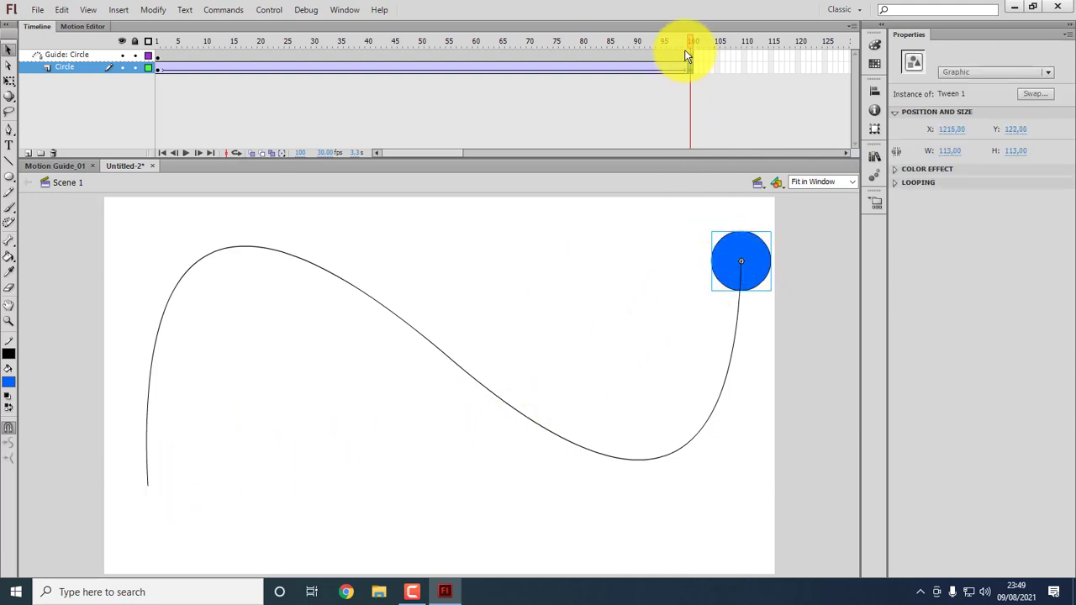
# Preview the circle's motion along the path by scrubbing the playhead between frame 100 and frame 1.
pyautogui.moveTo(689, 43); pyautogui.dragTo(686, 90)
pyautogui.moveTo(690, 52); pyautogui.dragTo(153, 31)
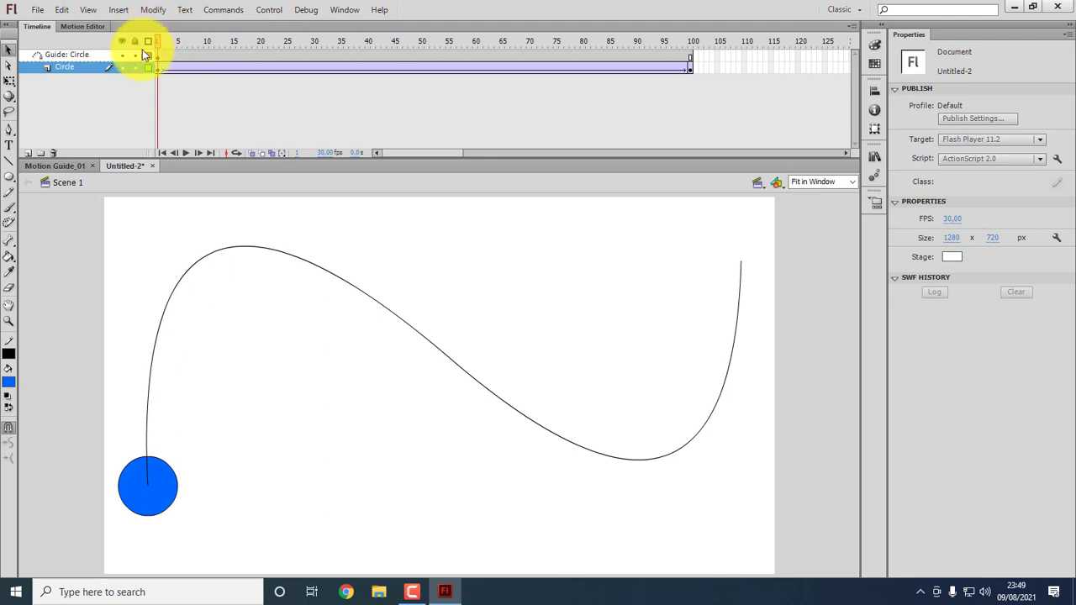
# Save the document as Motion Guide_02 in the DONI TITIP folder, using the Flash CS6 Document format.
pyautogui.click(37, 10)
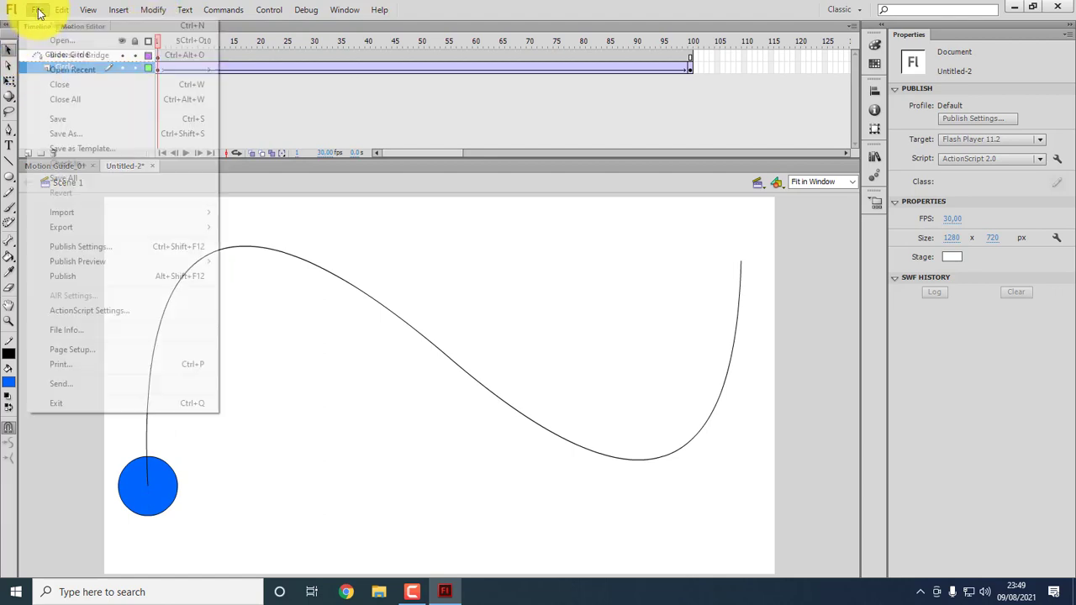
pyautogui.click(75, 133)
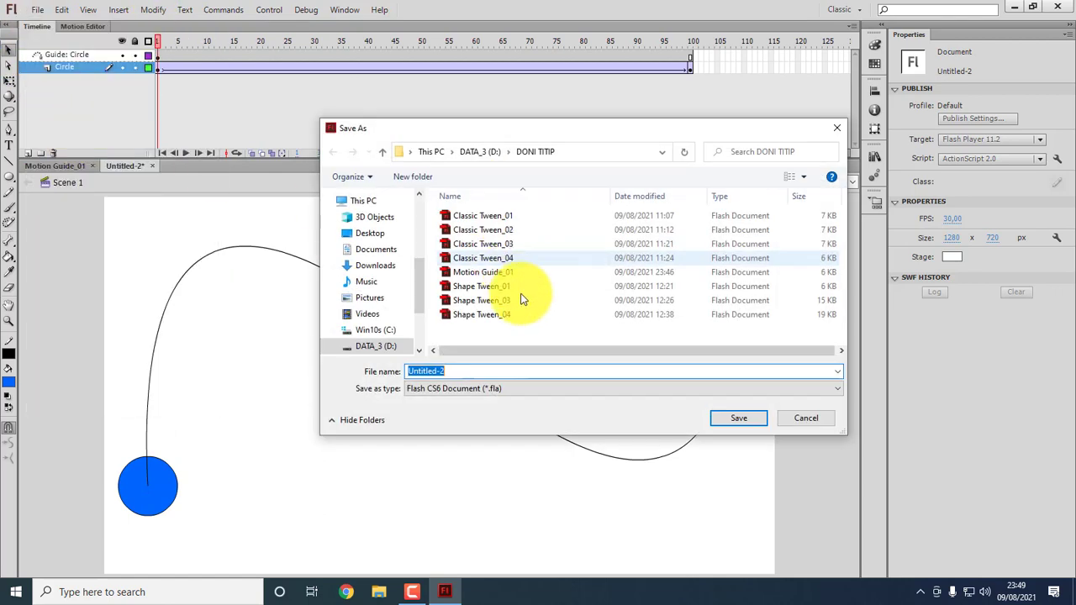
pyautogui.click(507, 273)
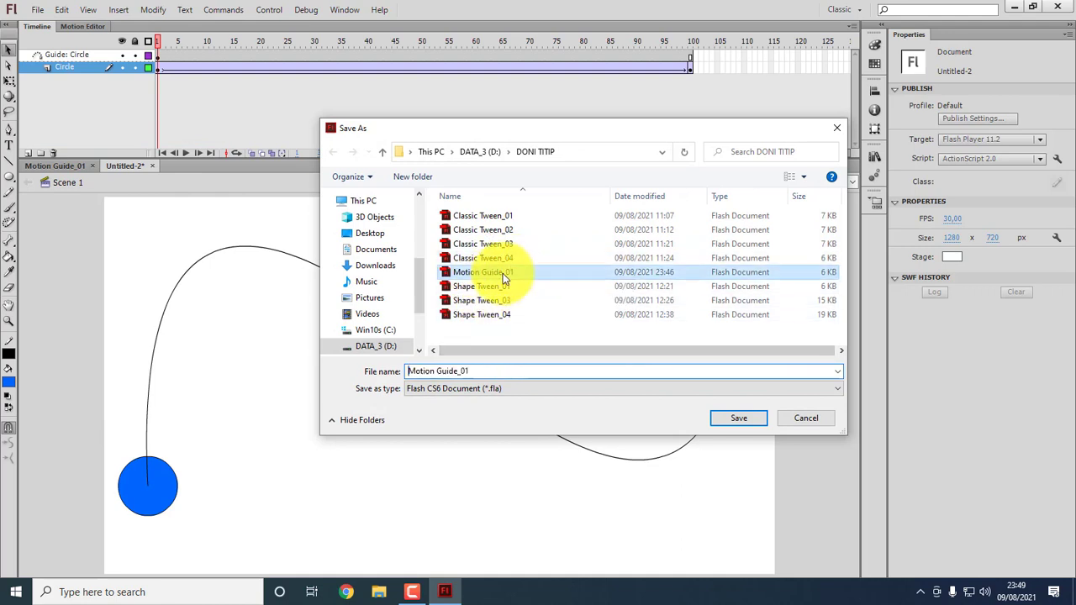
pyautogui.doubleClick(488, 368)
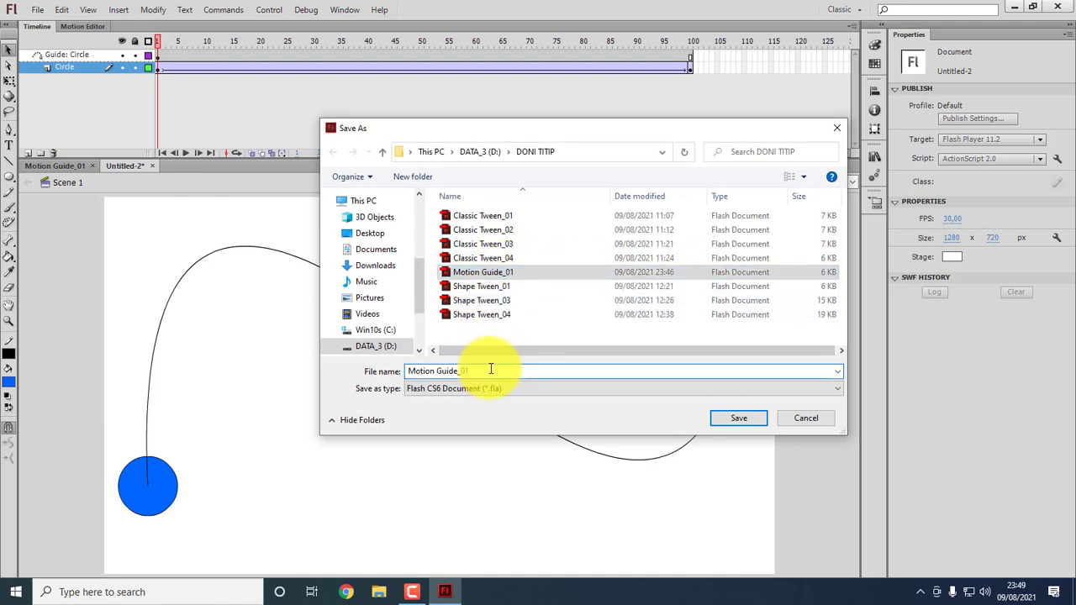
pyautogui.press('BackSpace')
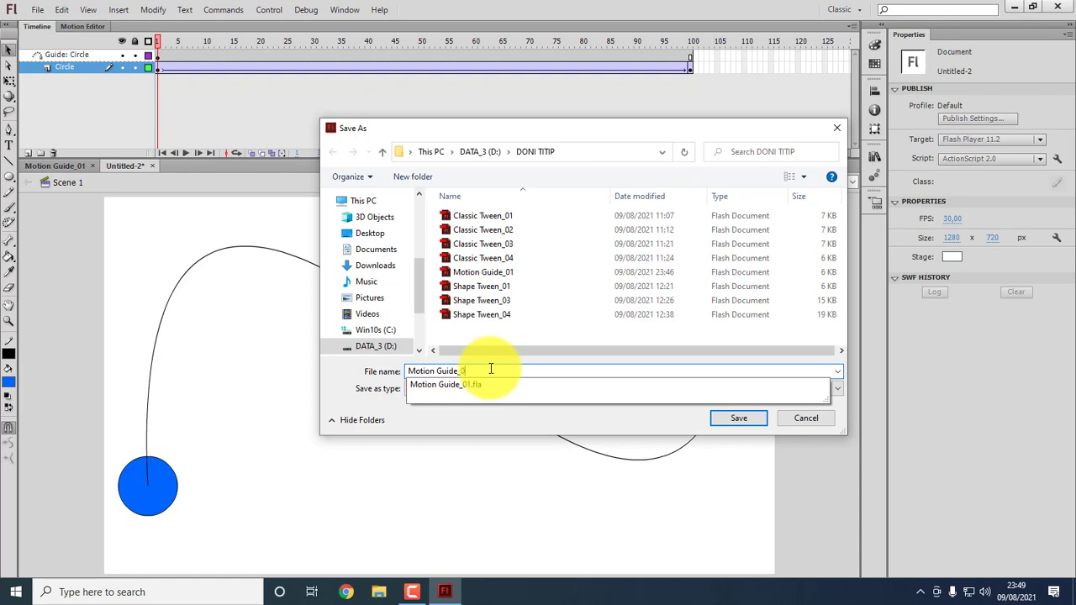
pyautogui.write('2')
pyautogui.click(743, 420)
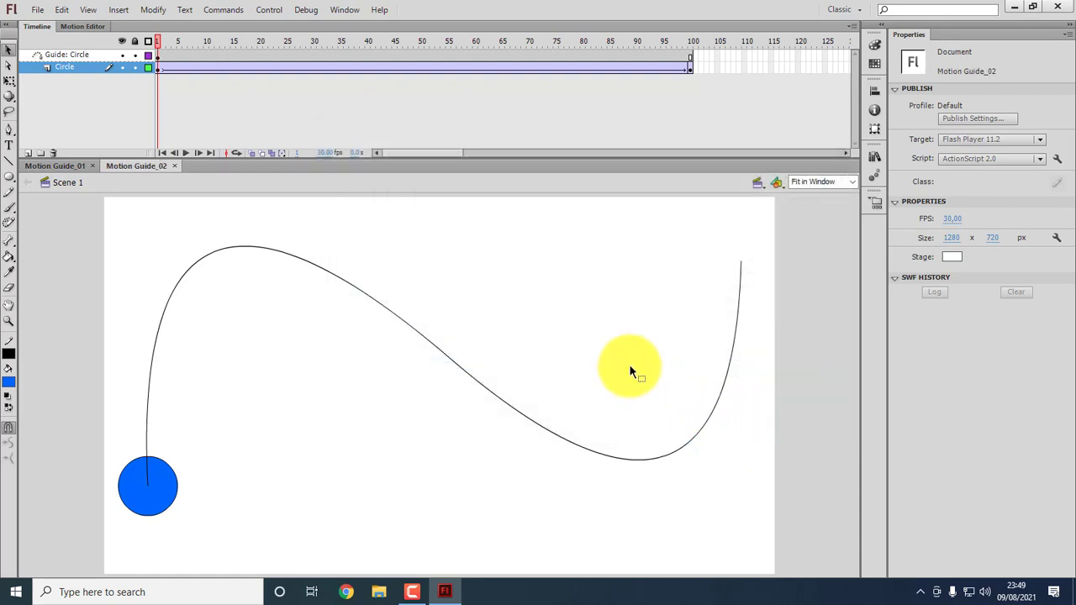
# Test the movie, scrub through the circle's motion on the timeline, and go to frame 100 of the Circle layer.
pyautogui.hotkey('ctrl', 'Return')
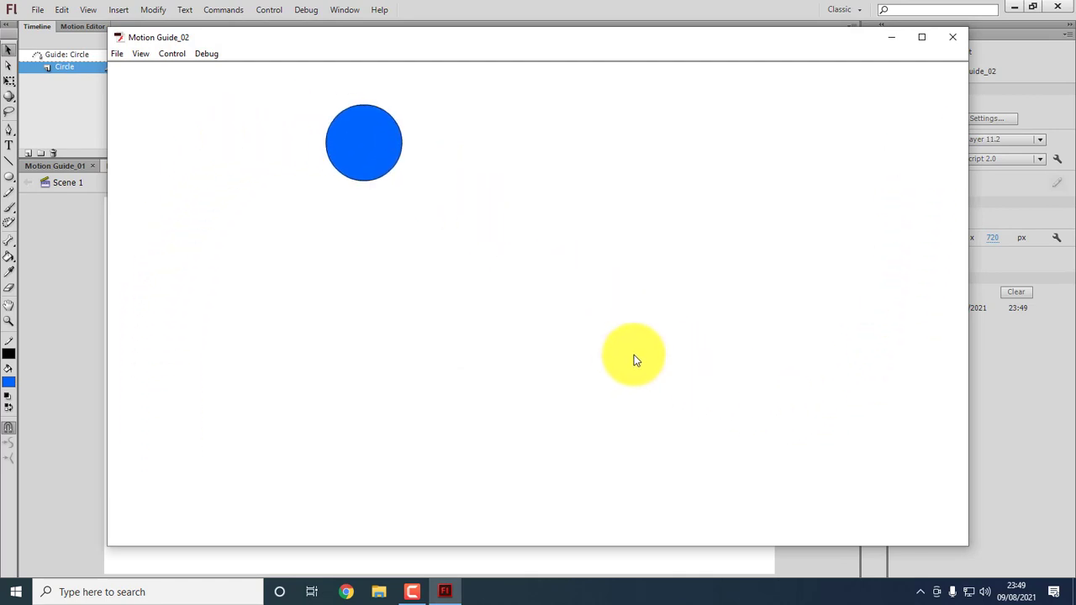
pyautogui.click(953, 37)
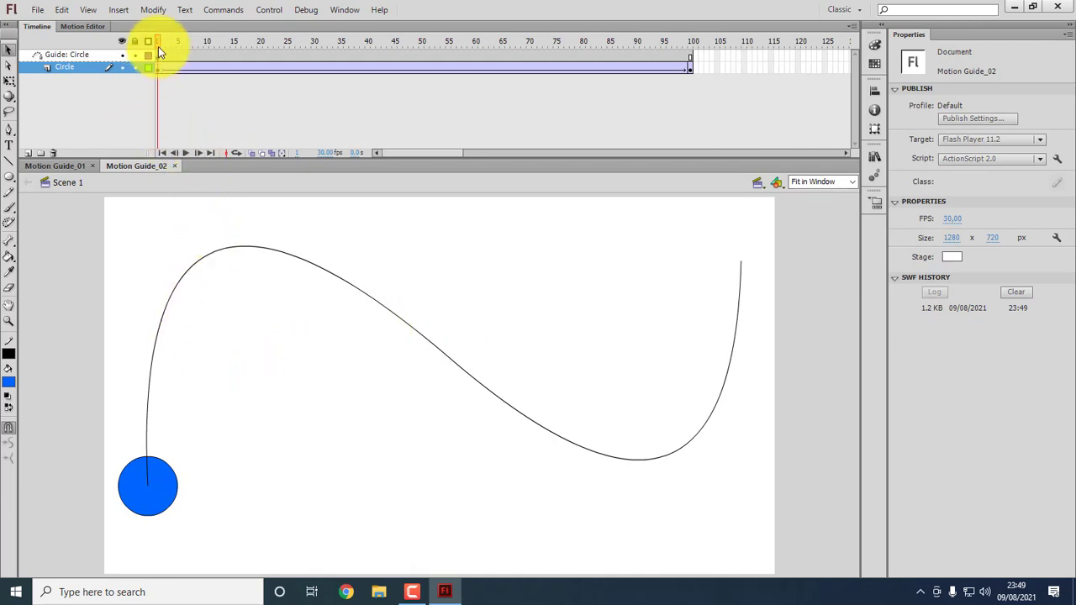
pyautogui.moveTo(159, 52); pyautogui.dragTo(210, 128)
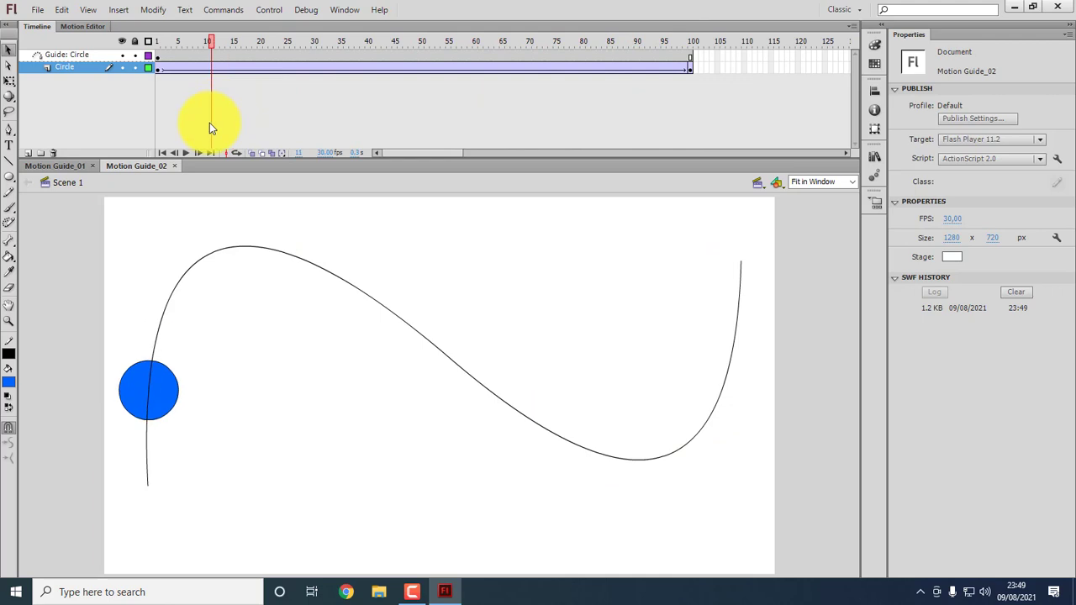
pyautogui.click(691, 68)
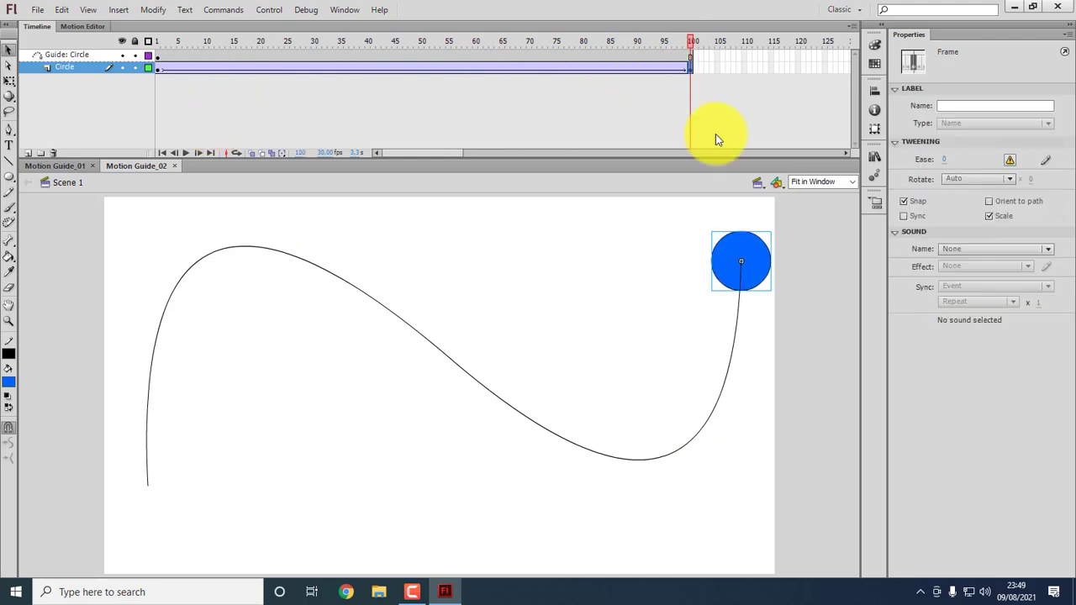
# Try to shrink the circle on frame 100 to about 54 × 54 px with Free Transform.
pyautogui.click(754, 254)
pyautogui.click(9, 83)
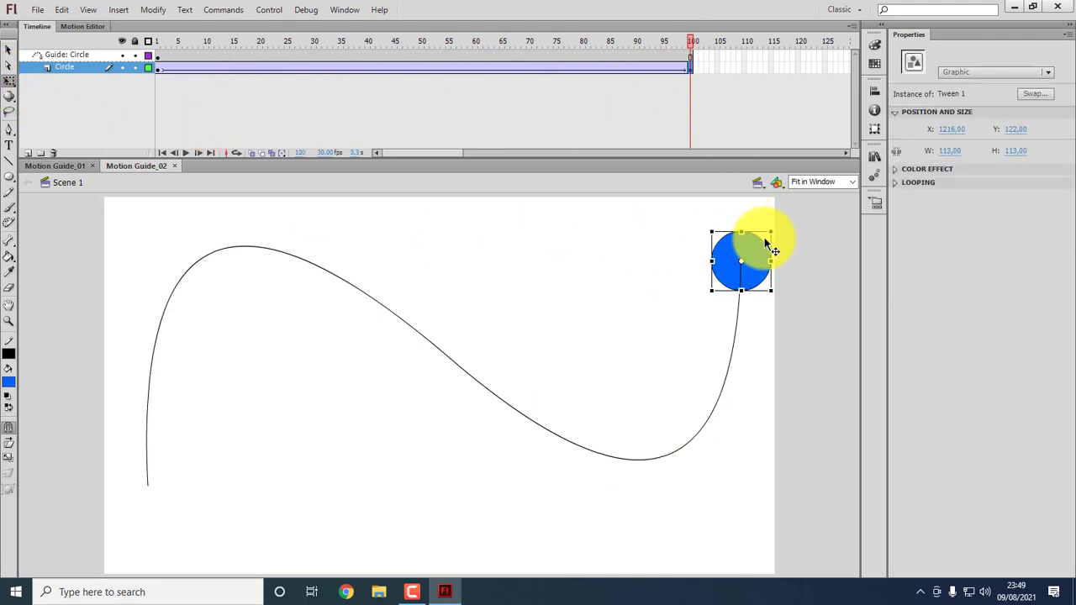
pyautogui.moveTo(772, 228); pyautogui.dragTo(755, 247)
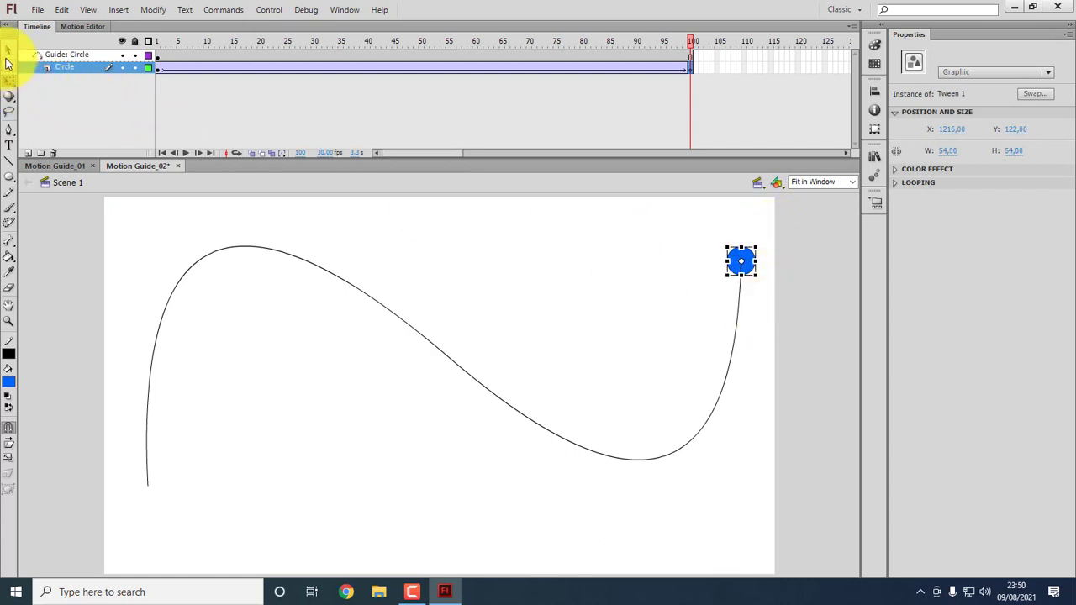
pyautogui.hotkey('ctrl', 'z')
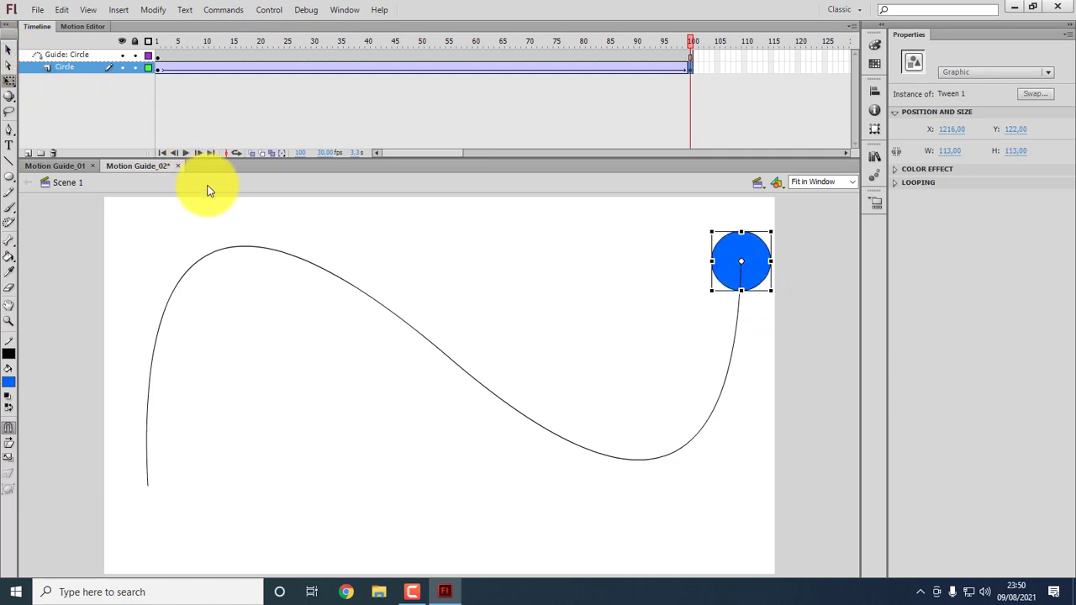
# Shrink the circle on frame 100 to about 69 × 67 px with the Free Transform tool.
pyautogui.click(196, 225)
pyautogui.click(10, 84)
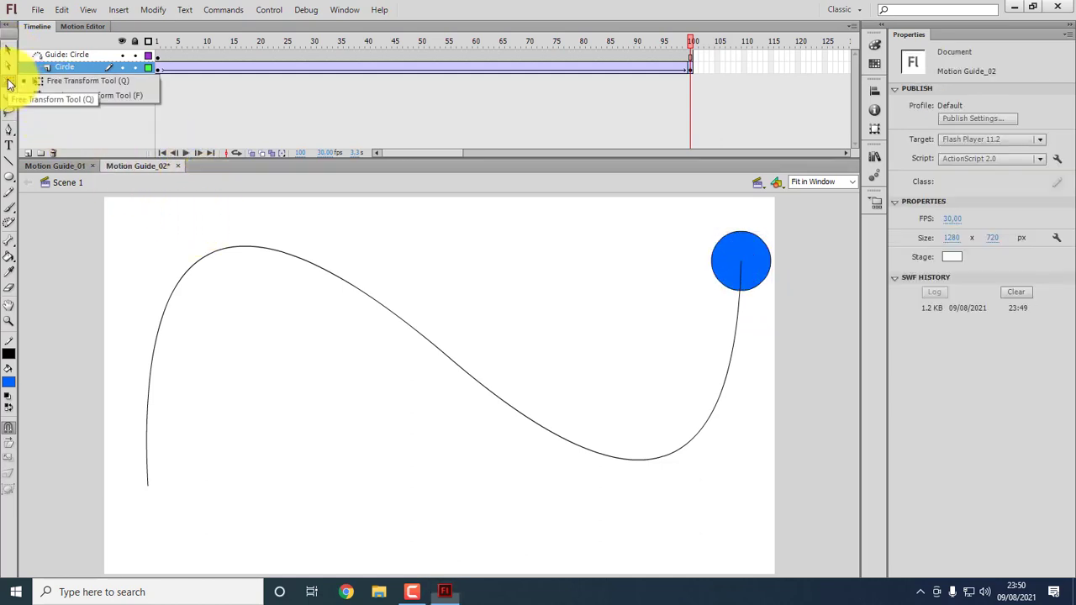
pyautogui.click(66, 84)
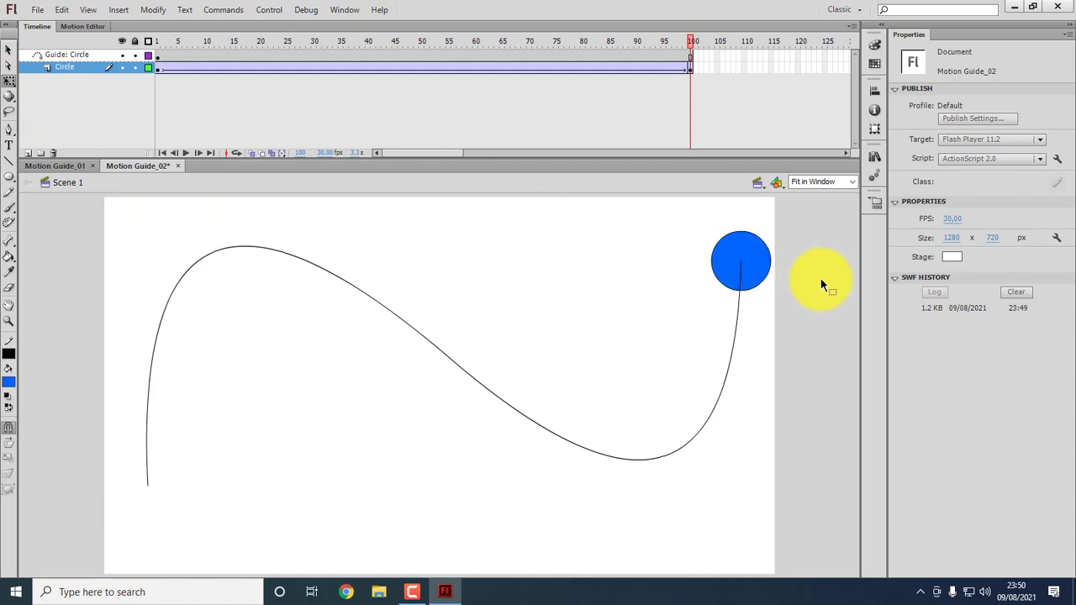
pyautogui.click(770, 249)
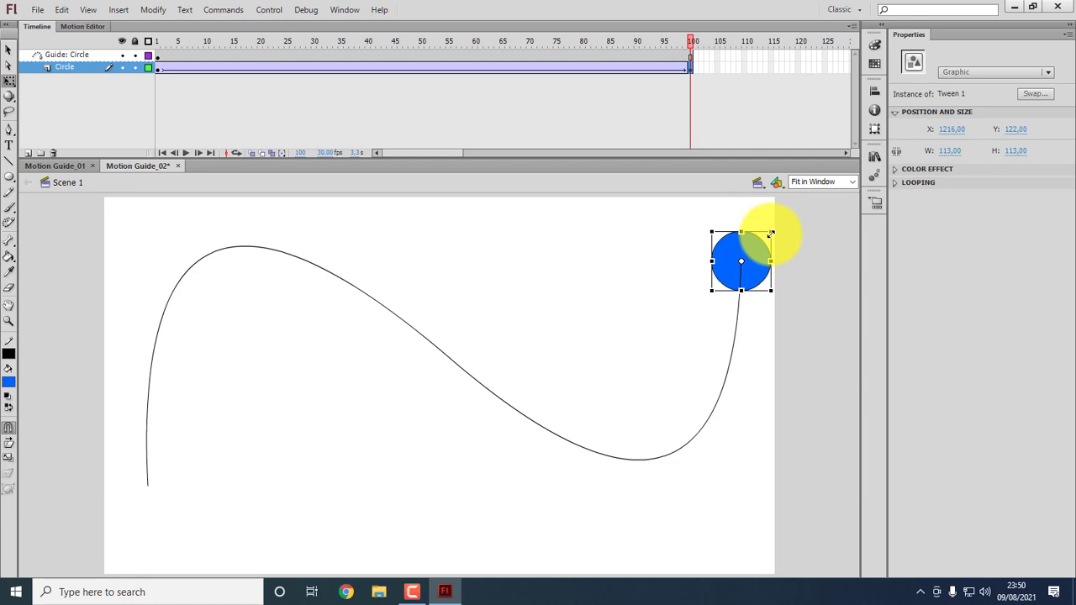
pyautogui.moveTo(770, 235); pyautogui.dragTo(759, 245)
pyautogui.click(761, 299)
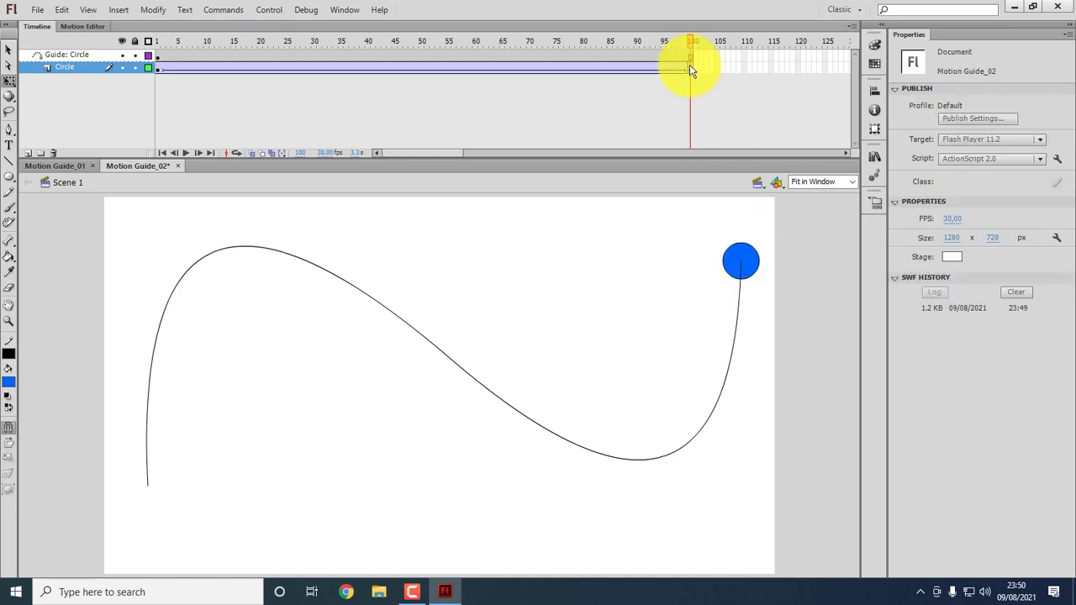
# Return to frame 1 and enlarge the circle there to about 154 × 154 px with Free Transform.
pyautogui.moveTo(689, 46); pyautogui.dragTo(165, 114)
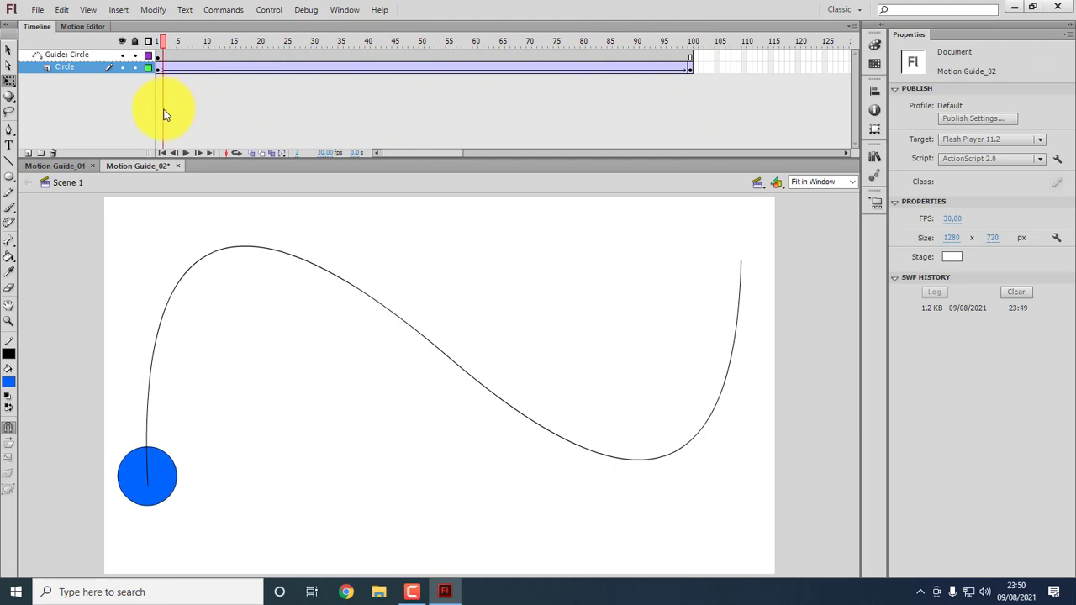
pyautogui.click(160, 44)
pyautogui.click(173, 478)
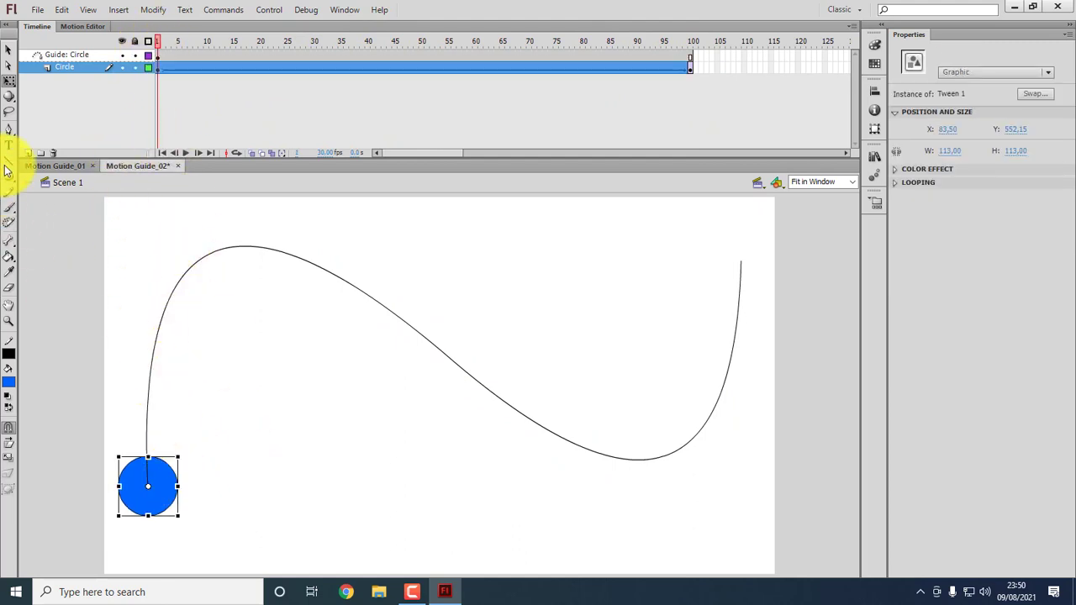
pyautogui.moveTo(177, 518); pyautogui.dragTo(191, 529)
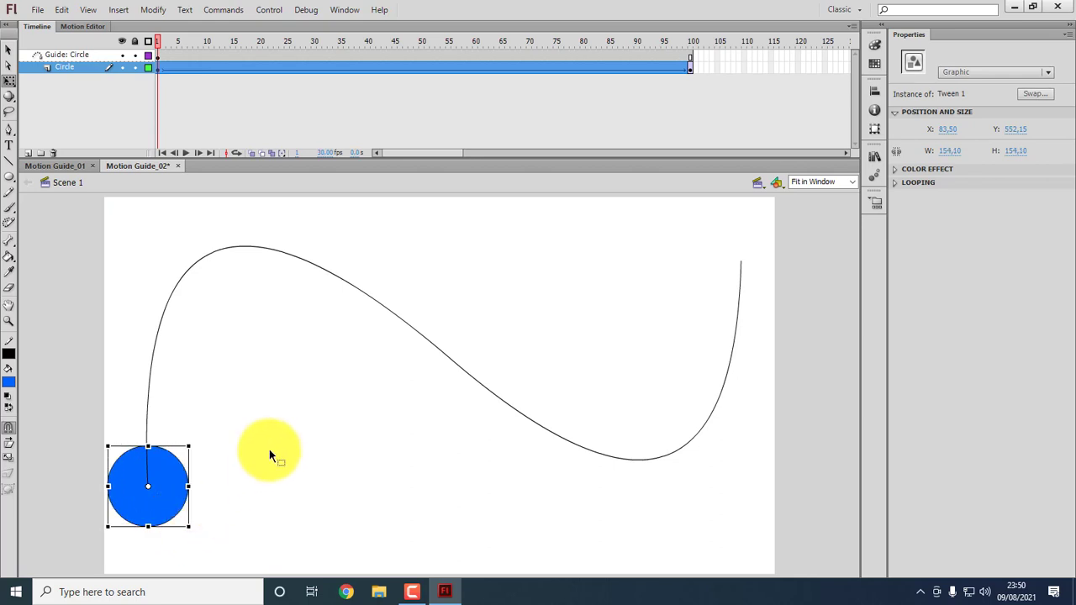
pyautogui.click(307, 456)
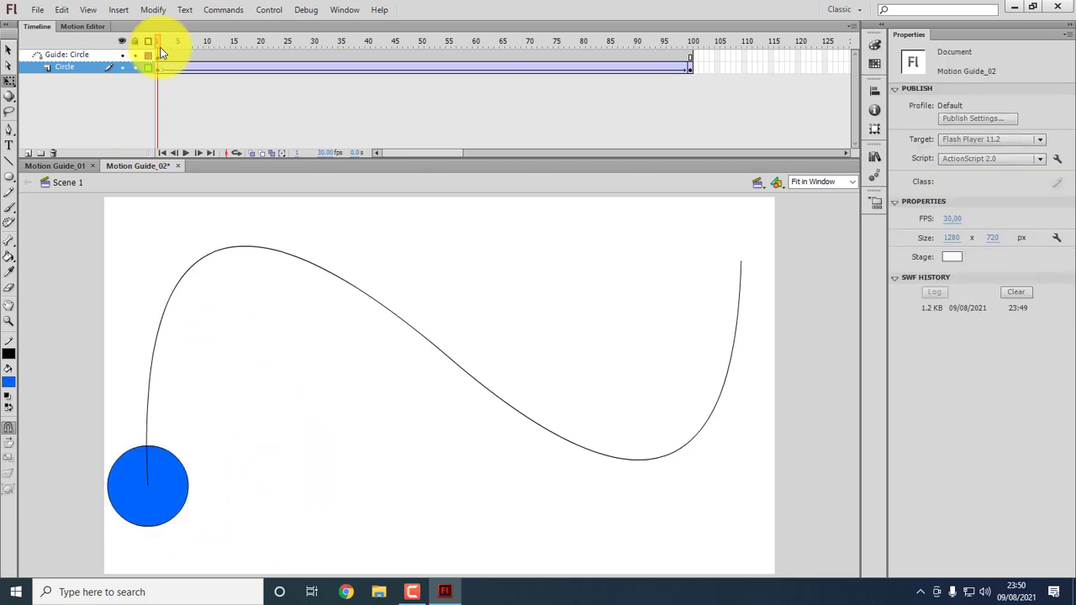
# Preview the circle's size change along the path by scrubbing from frame 1 to 100 and testing the movie.
pyautogui.moveTo(154, 41); pyautogui.dragTo(693, 47)
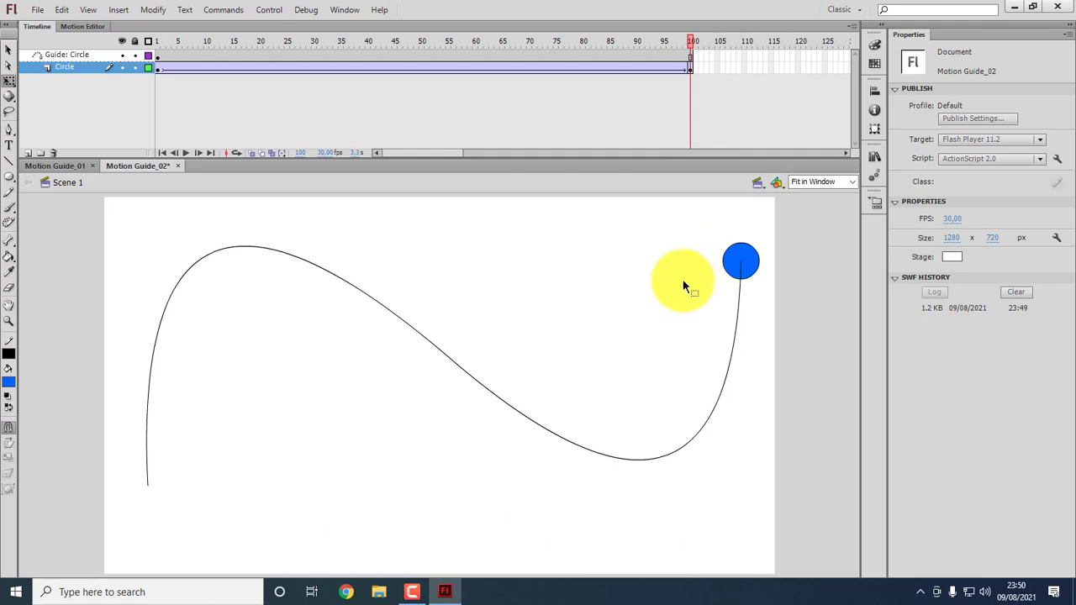
pyautogui.hotkey('ctrl', 'Return')
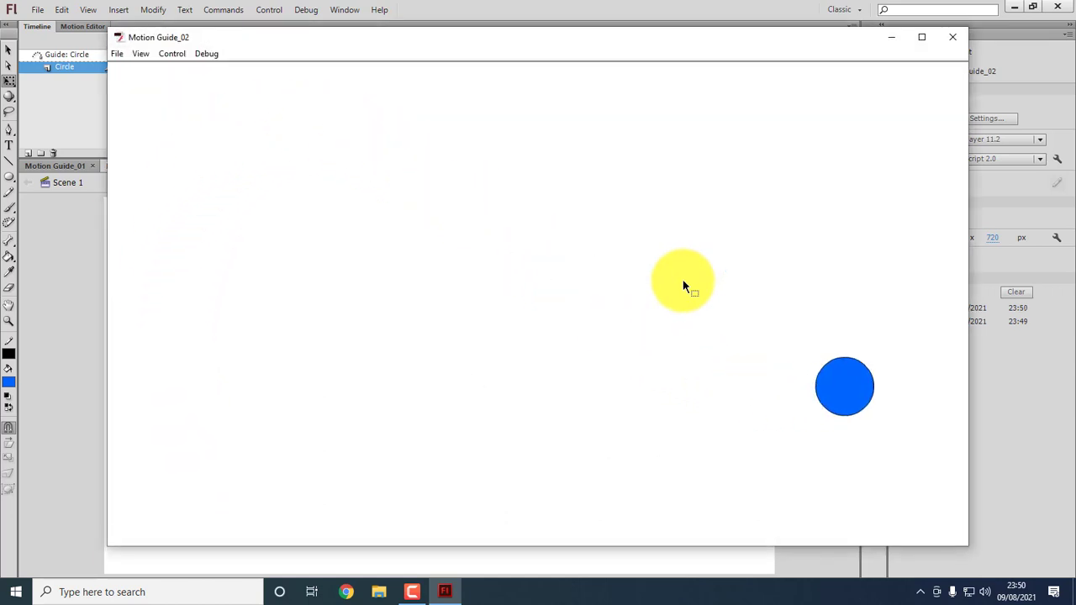
pyautogui.click(952, 37)
# Shrink the circle on frame 100 further to about 44 × 42 px.
pyautogui.click(750, 267)
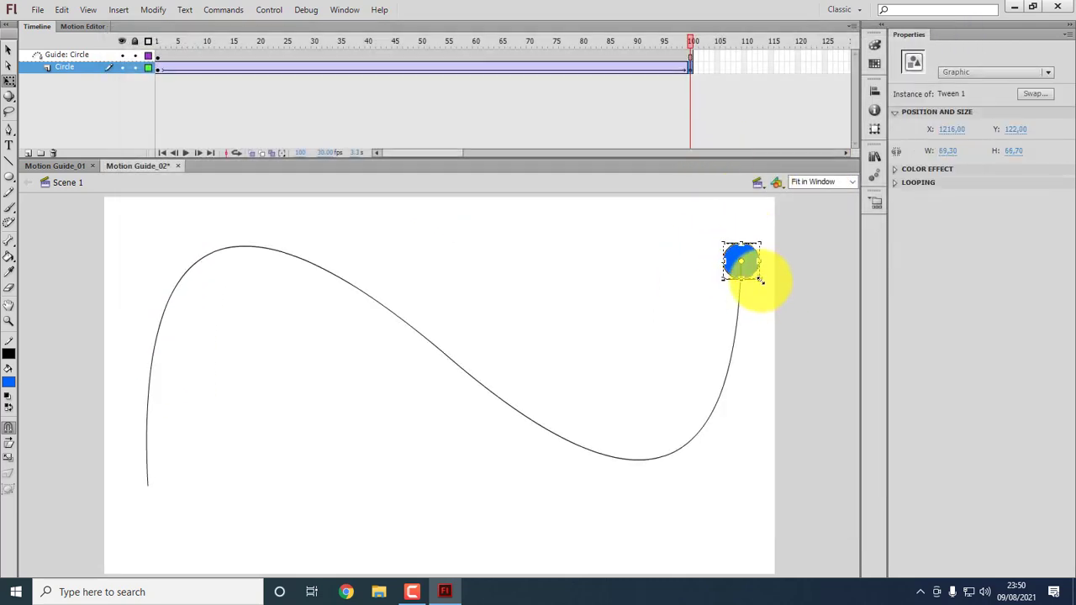
pyautogui.press('super')
pyautogui.press('super')
pyautogui.click(761, 314)
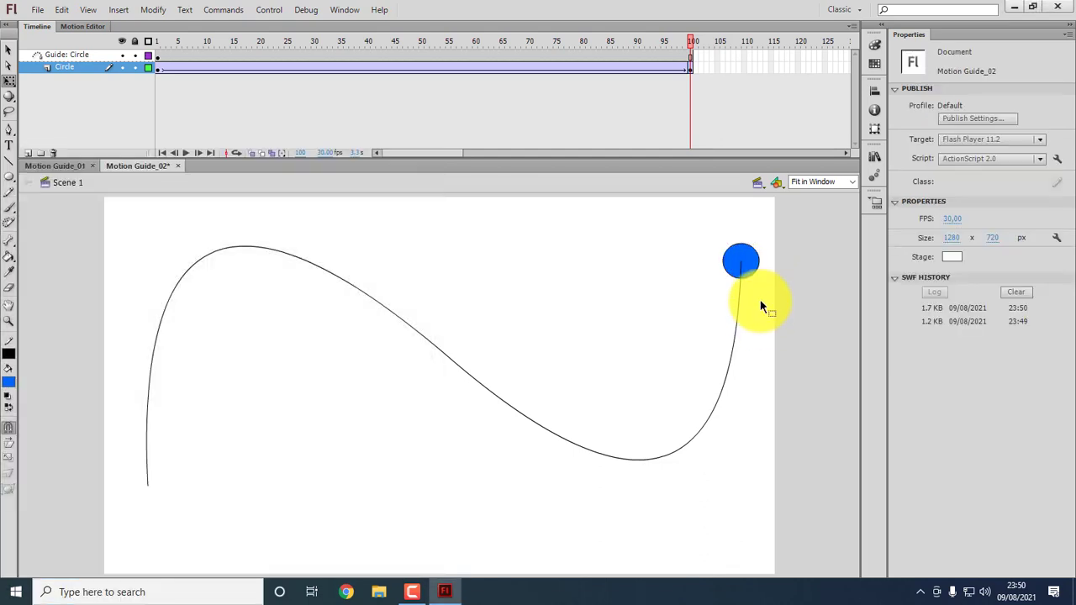
pyautogui.click(748, 250)
pyautogui.moveTo(761, 279); pyautogui.dragTo(753, 274)
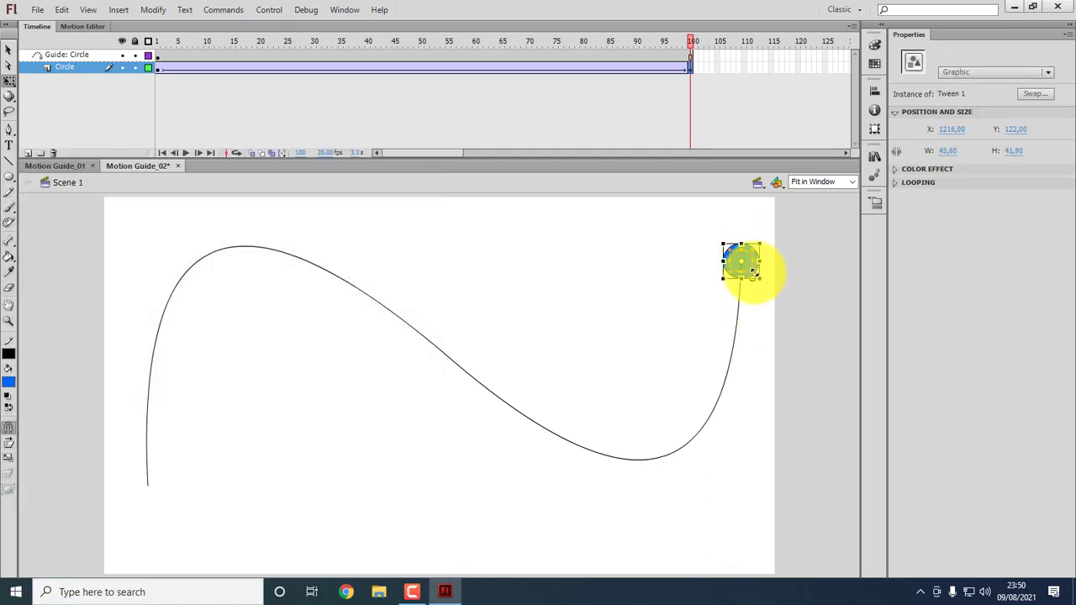
pyautogui.click(752, 224)
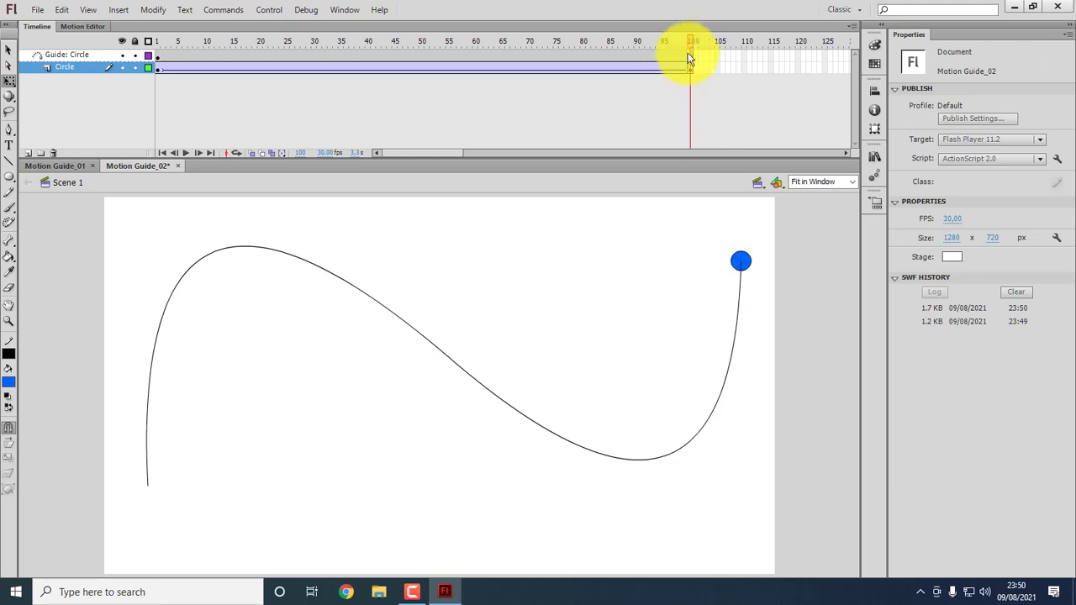
# Check the stronger shrinking effect by scrubbing the playhead and testing the movie again.
pyautogui.moveTo(690, 48); pyautogui.dragTo(697, 104)
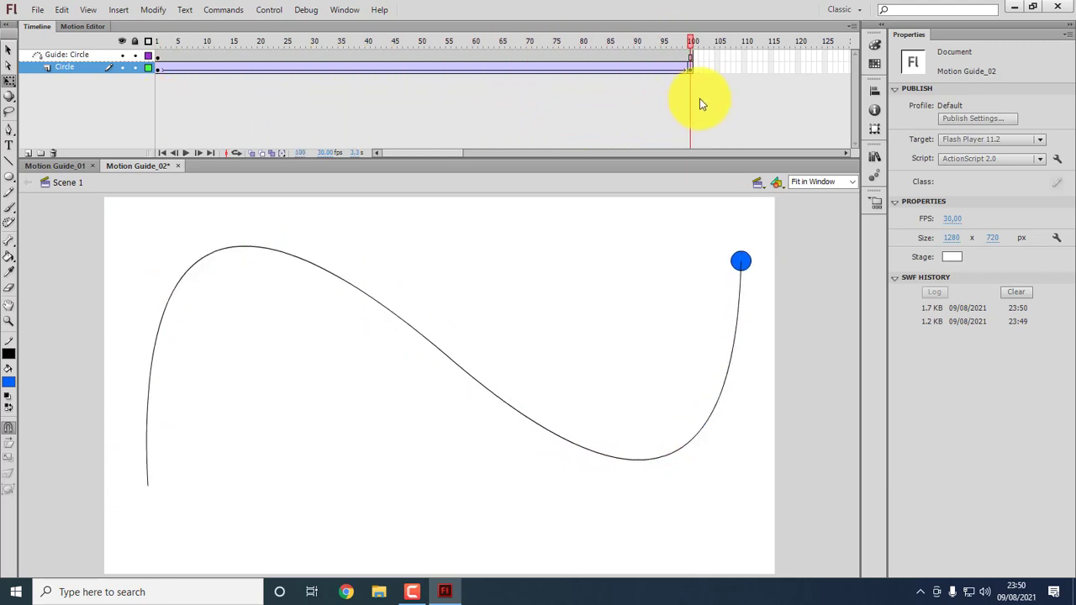
pyautogui.hotkey('ctrl', 'Return')
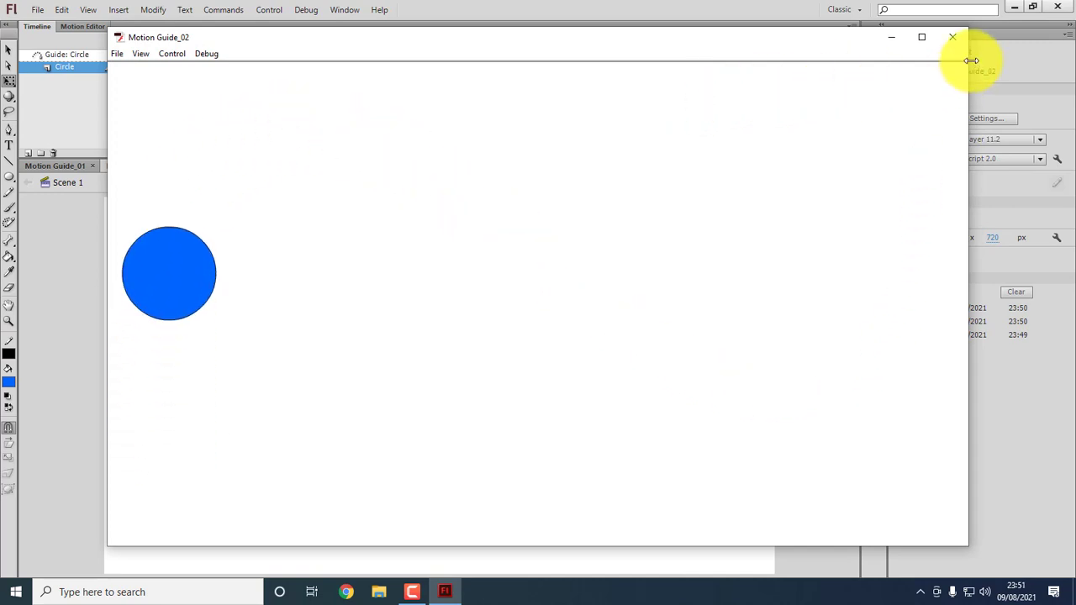
pyautogui.click(952, 37)
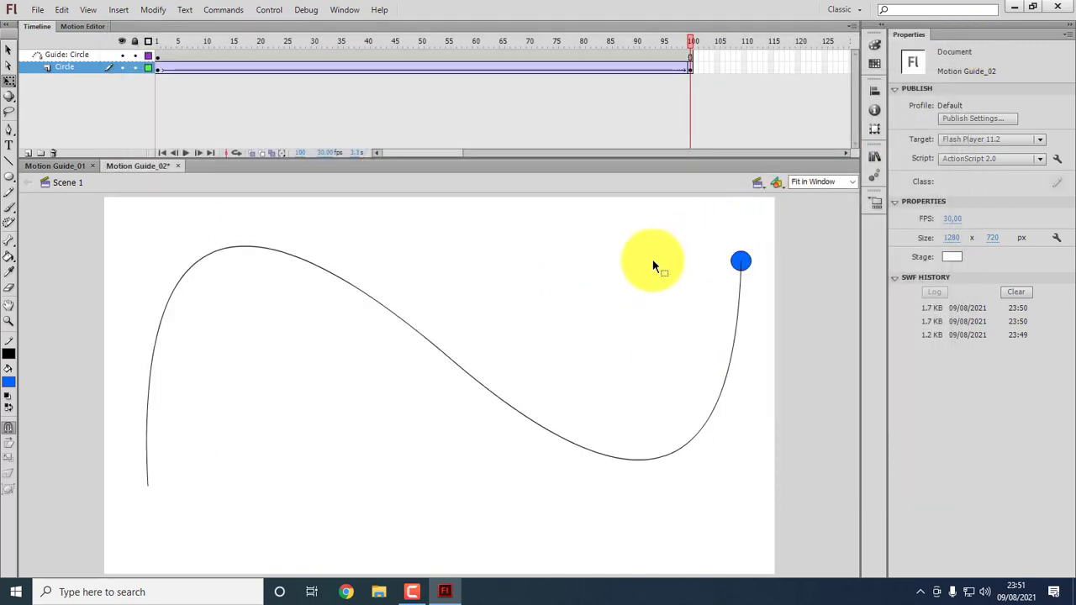
# Save Motion Guide_02 and create a new ActionScript 2.0 document of 1280 × 720 px at 30 fps.
pyautogui.hotkey('ctrl', 's')
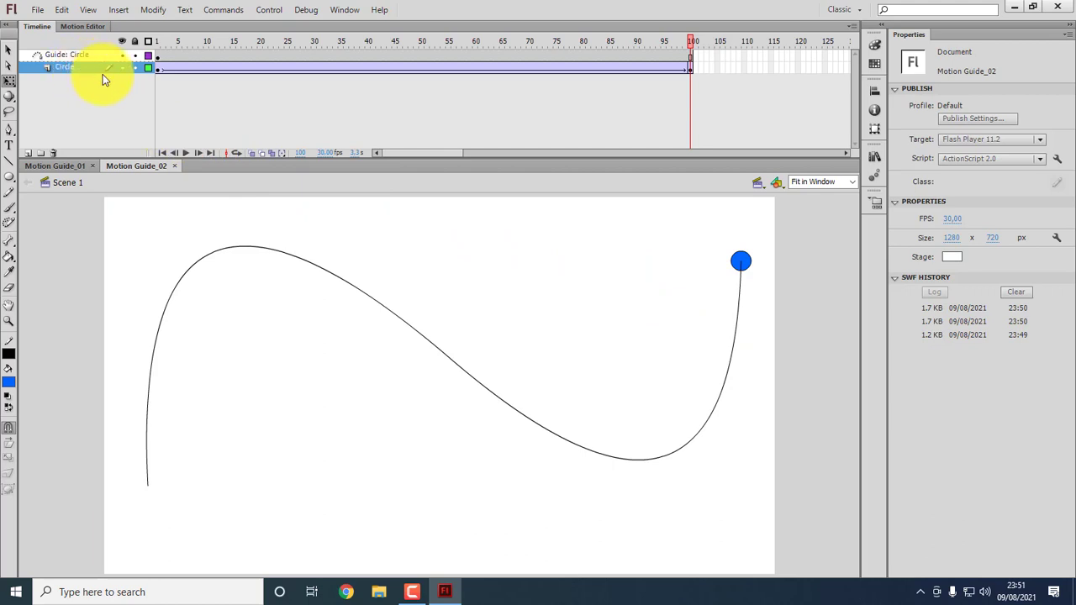
pyautogui.click(38, 9)
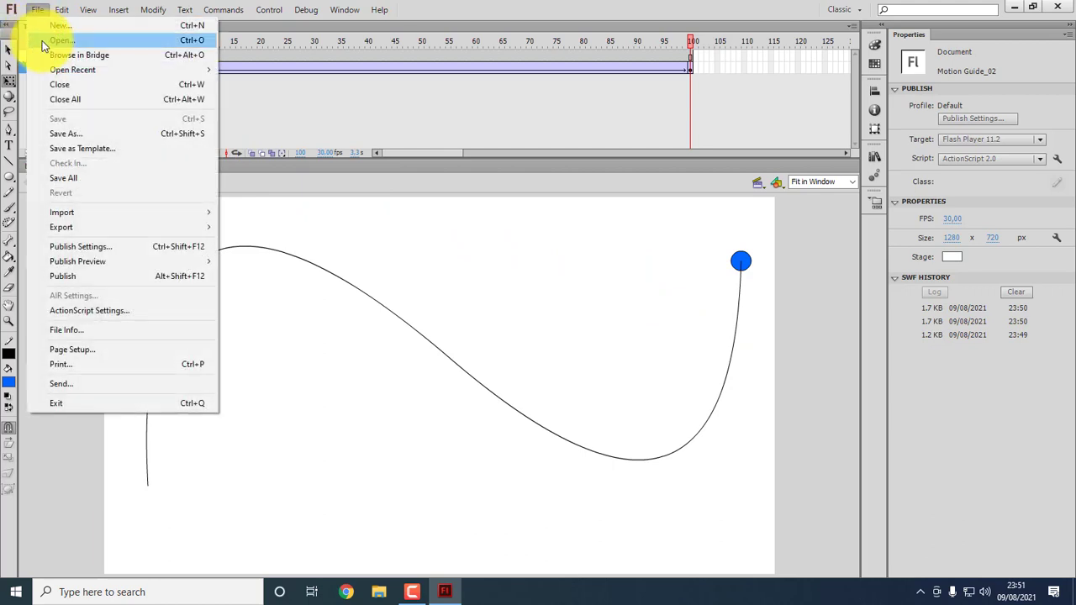
pyautogui.click(60, 27)
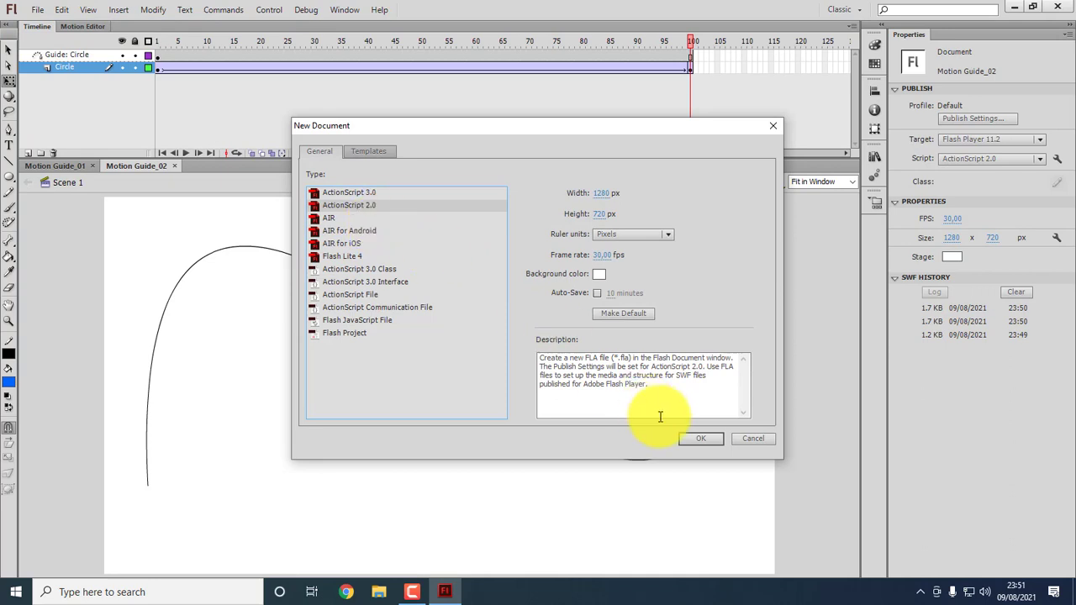
pyautogui.click(700, 438)
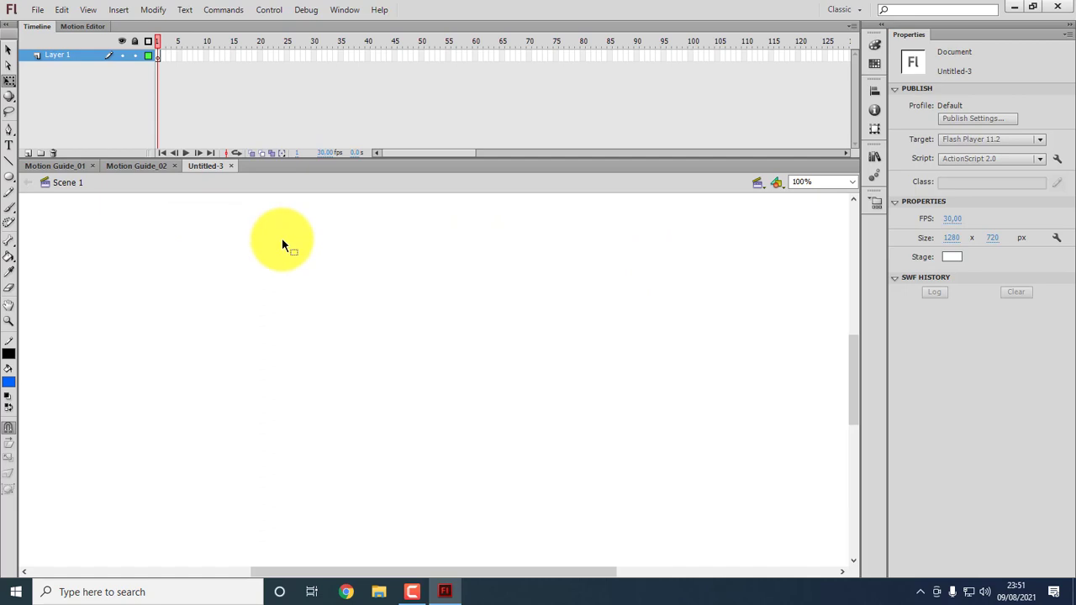
pyautogui.click(10, 178)
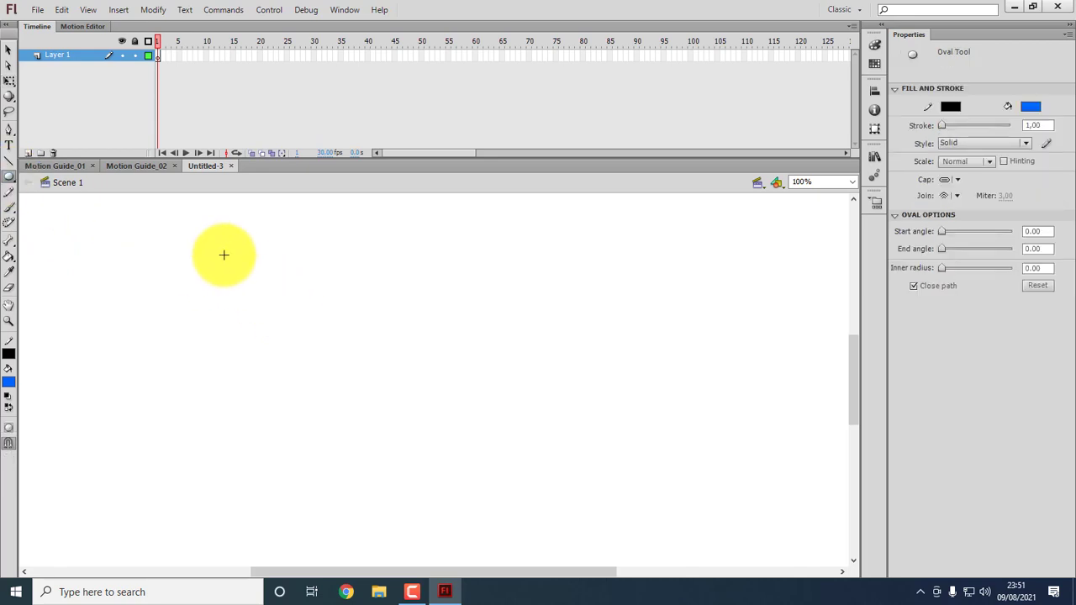
pyautogui.moveTo(222, 253); pyautogui.dragTo(326, 459)
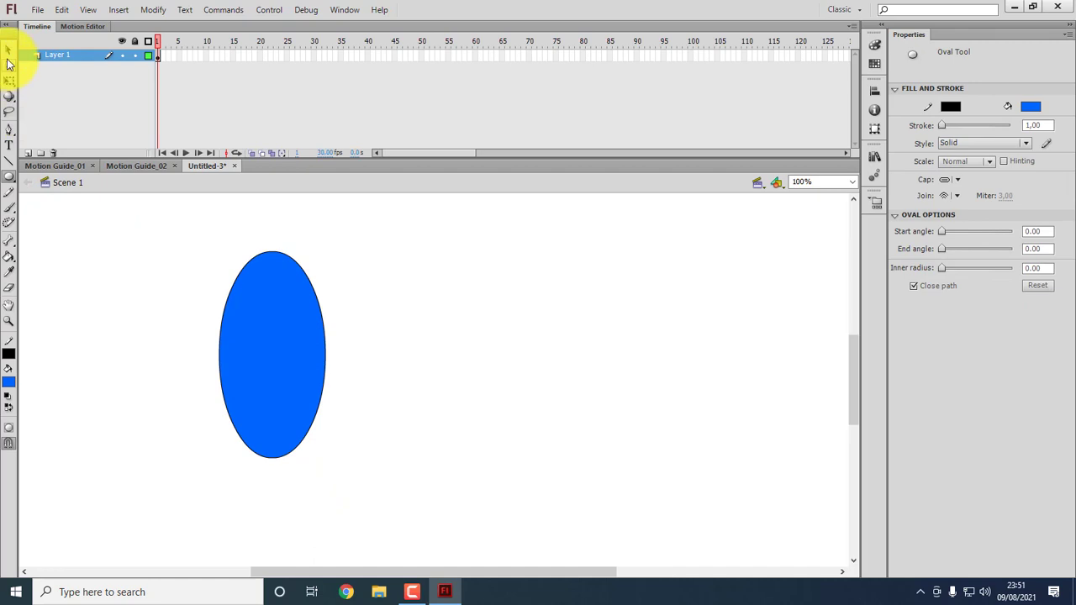
pyautogui.click(8, 51)
pyautogui.doubleClick(285, 385)
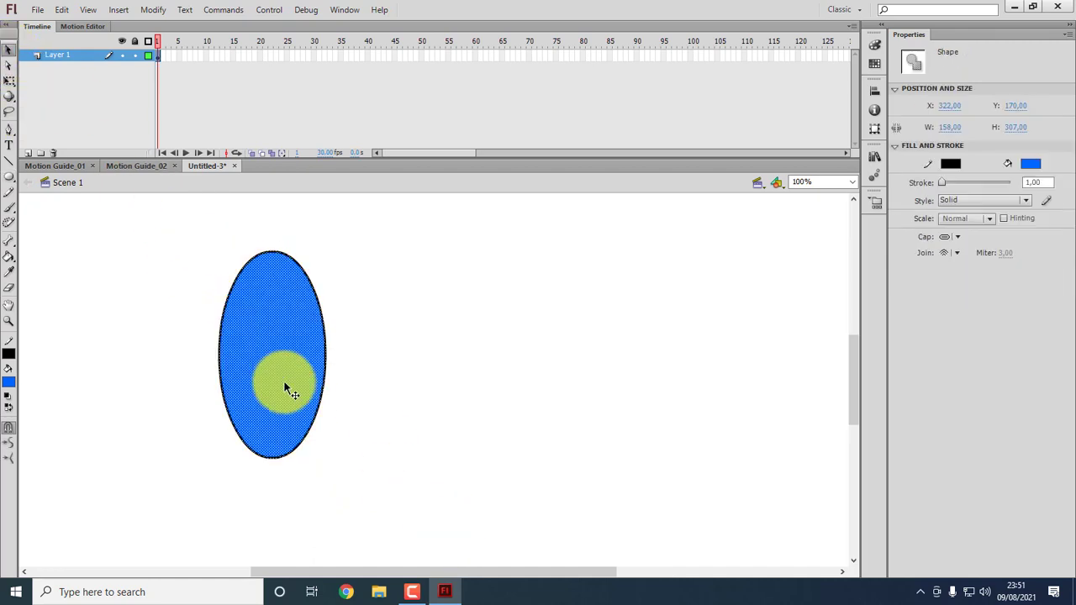
pyautogui.moveTo(269, 306); pyautogui.dragTo(242, 304)
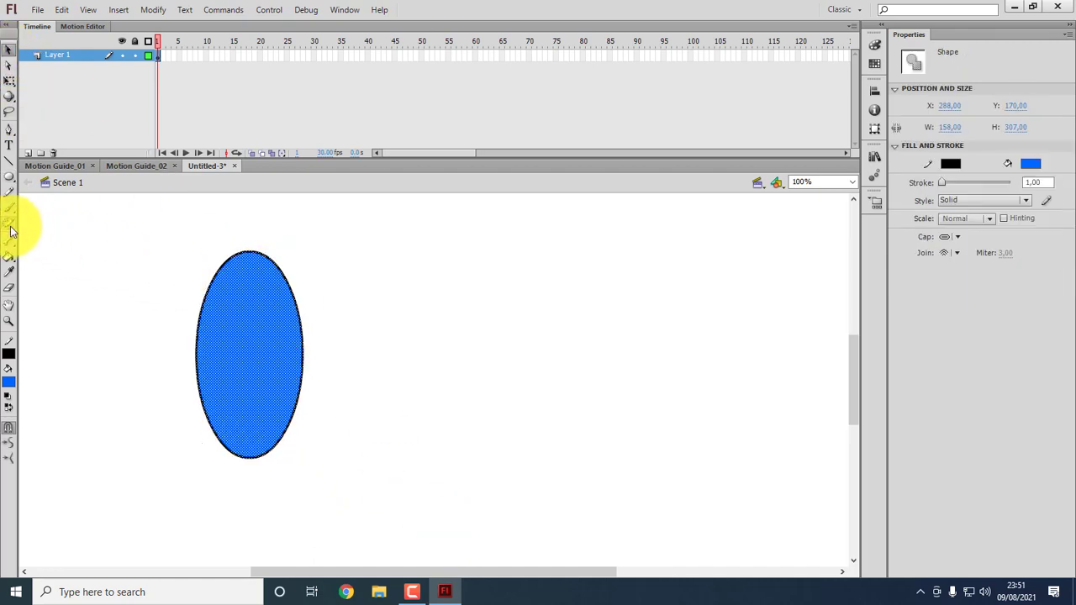
pyautogui.click(8, 80)
pyautogui.click(313, 240)
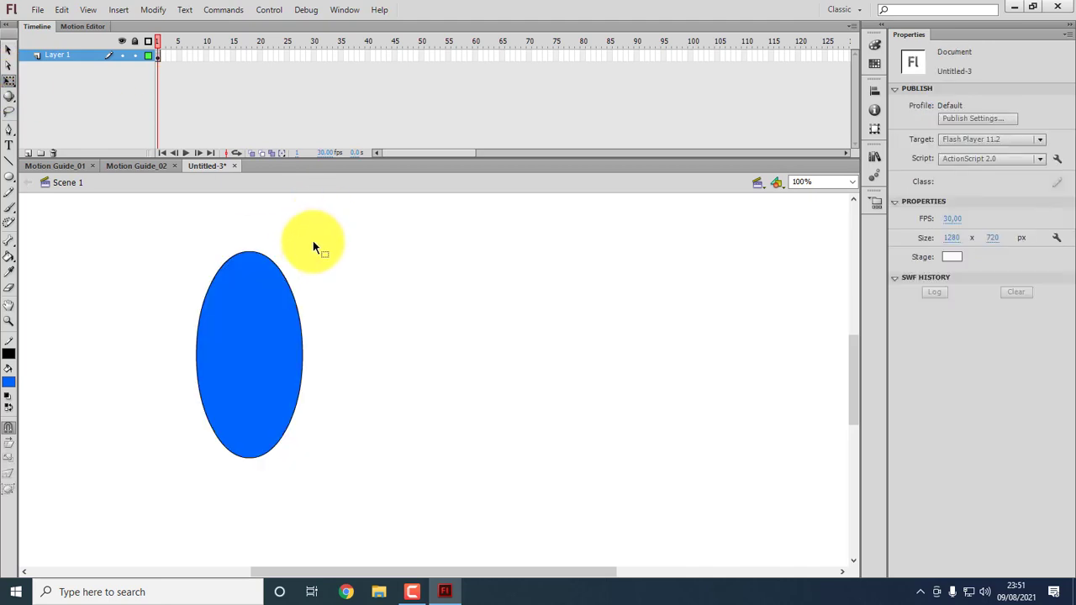
pyautogui.moveTo(163, 222); pyautogui.dragTo(364, 498)
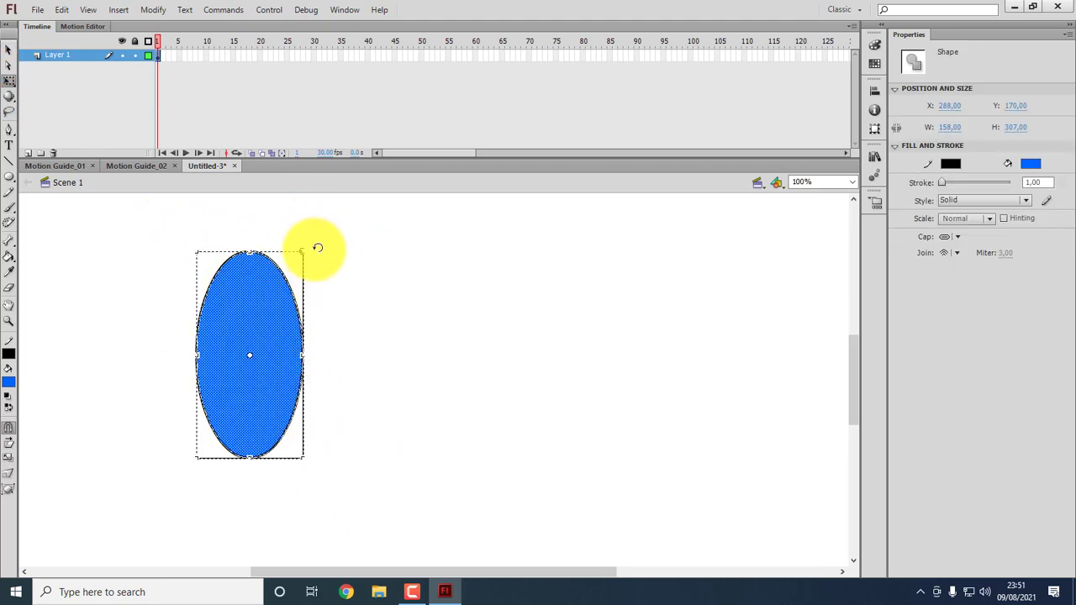
pyautogui.moveTo(318, 246); pyautogui.dragTo(304, 241)
pyautogui.click(405, 274)
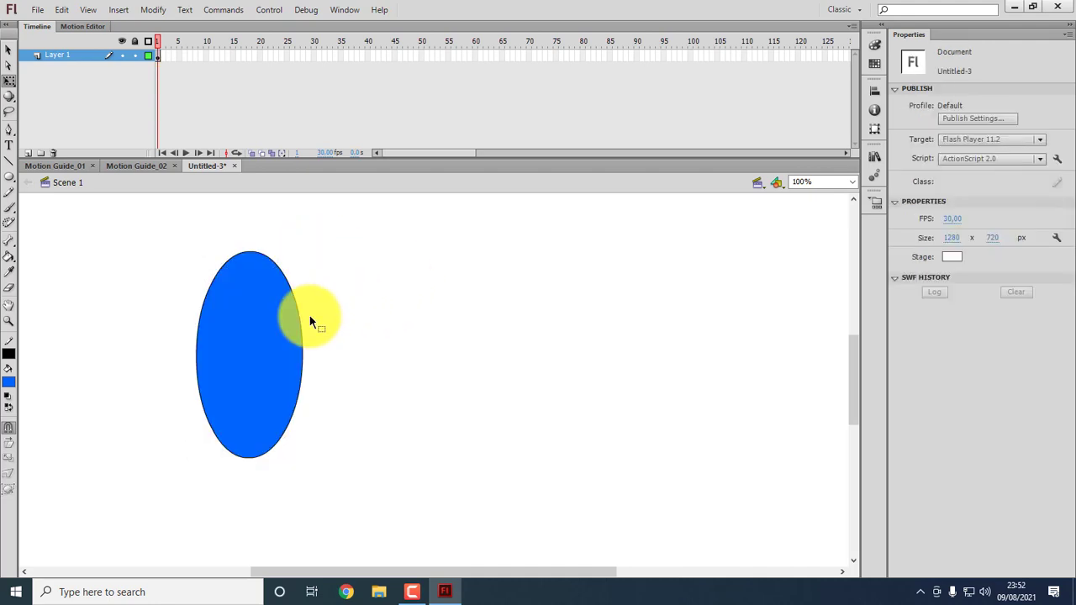
pyautogui.hotkey('ctrl', 'a')
pyautogui.moveTo(164, 228); pyautogui.dragTo(405, 526)
pyautogui.press('Delete')
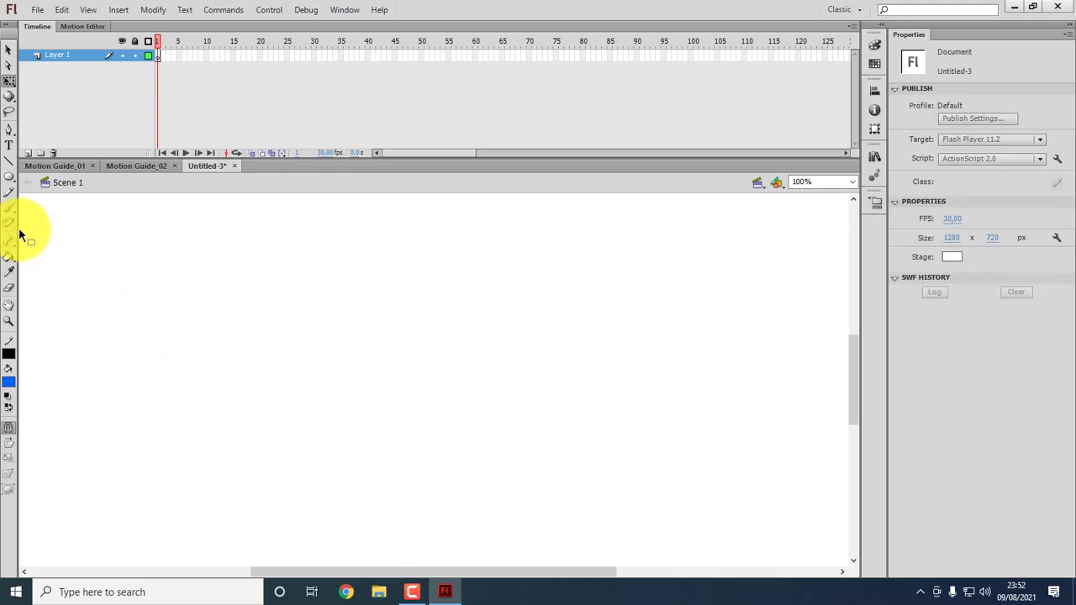
# Draw a tall, narrow blue ellipse with a black outline, about 162 px wide, on frame 1 of Layer 1.
pyautogui.click(10, 184)
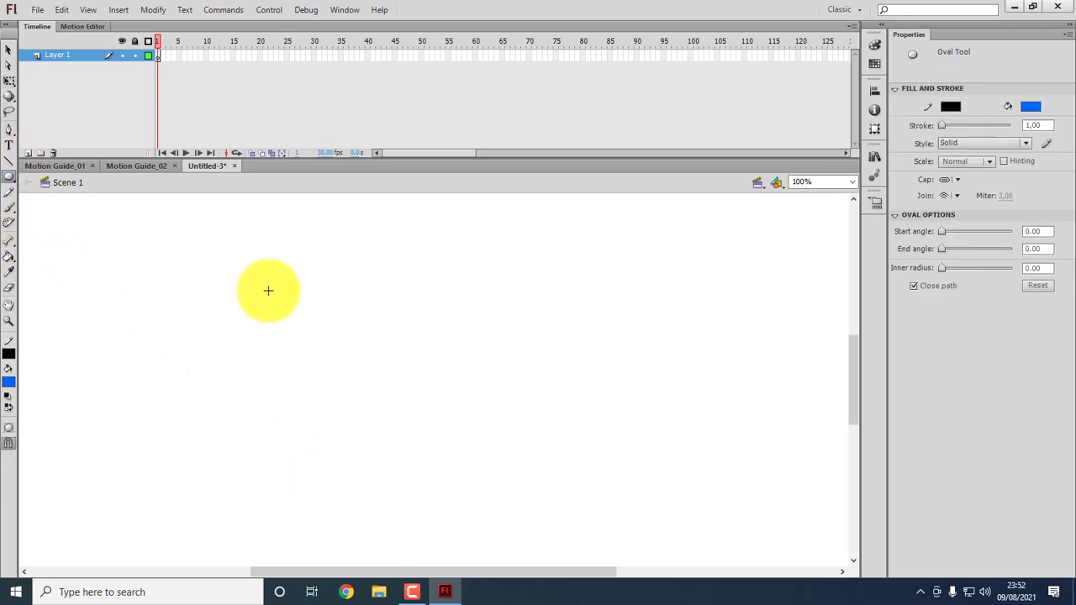
pyautogui.moveTo(211, 234)
pyautogui.mouseDown()
pyautogui.moveTo(341, 446)
pyautogui.moveTo(324, 497)
pyautogui.moveTo(288, 447)
pyautogui.moveTo(318, 489)
pyautogui.mouseUp()
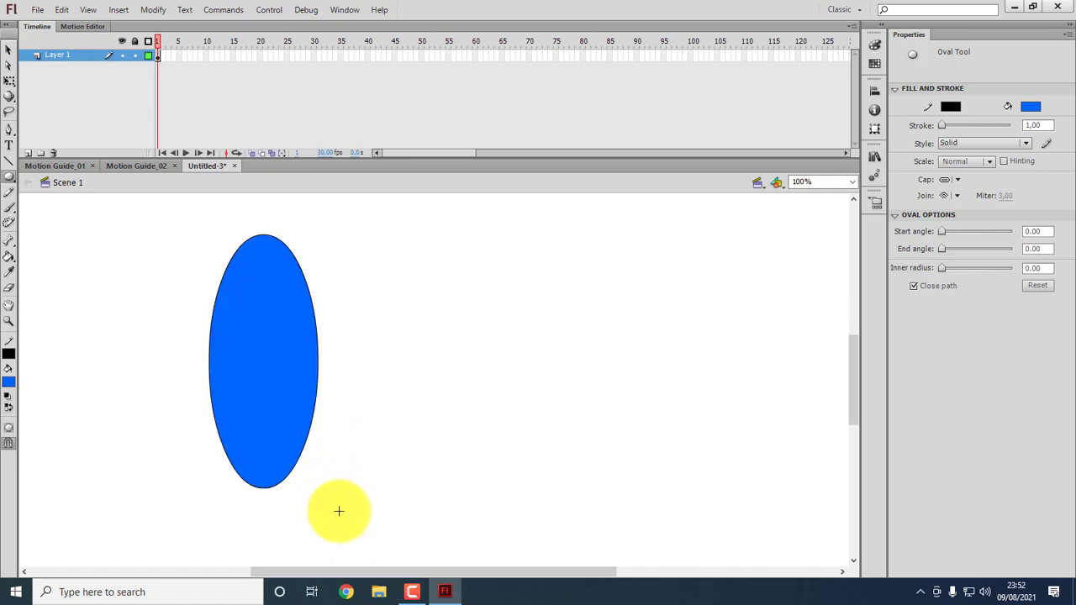
pyautogui.click(8, 51)
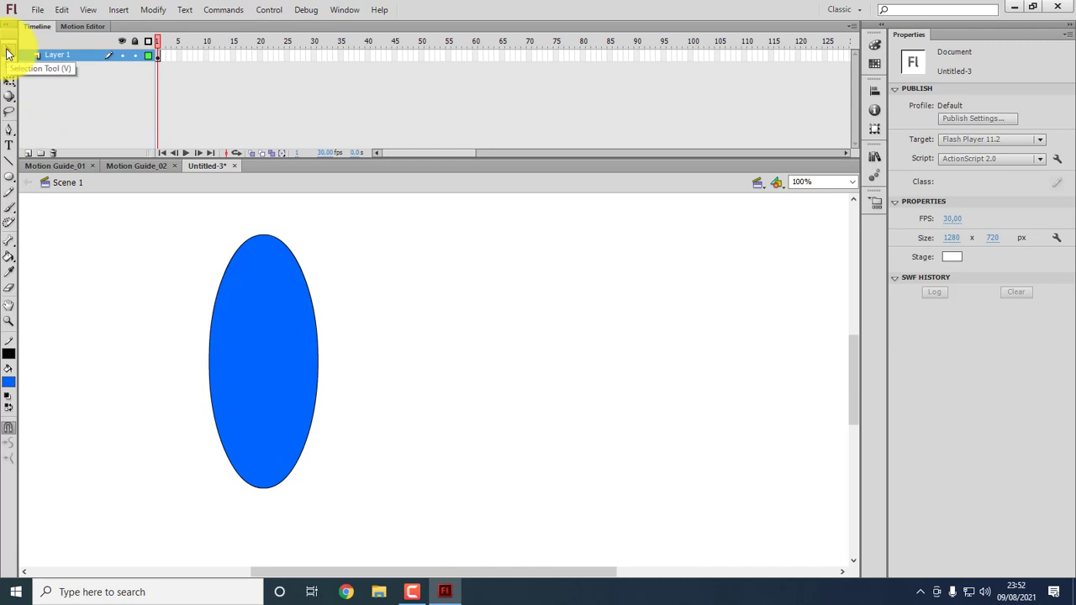
# Draw a horizontal line across the lower end of the ellipse and bend its inner segment slightly upward into an arc.
pyautogui.click(8, 160)
pyautogui.moveTo(202, 458); pyautogui.dragTo(362, 458)
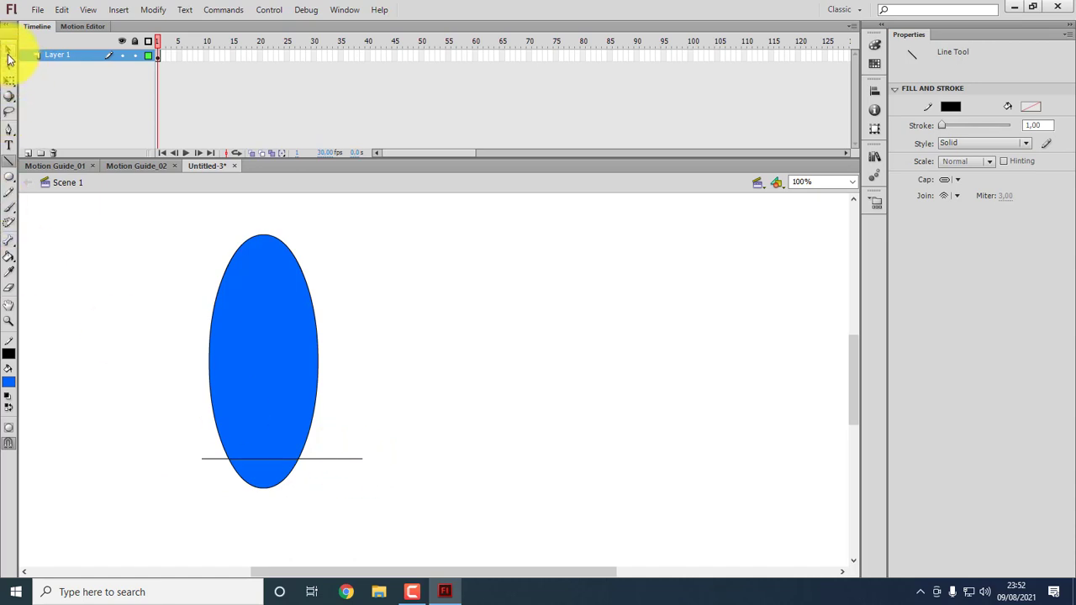
pyautogui.click(8, 50)
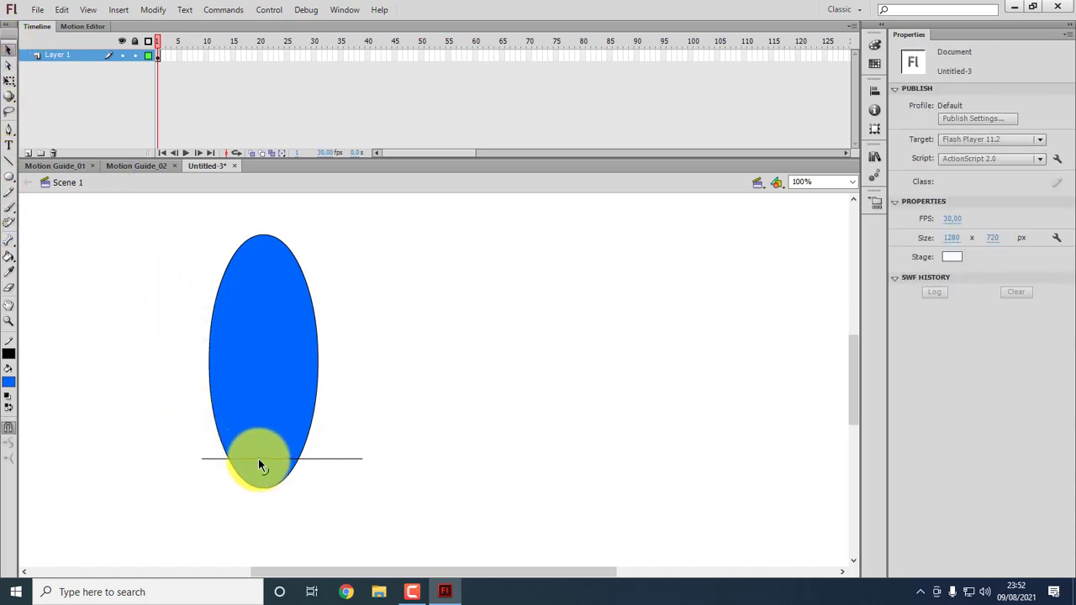
pyautogui.moveTo(258, 458); pyautogui.dragTo(258, 454)
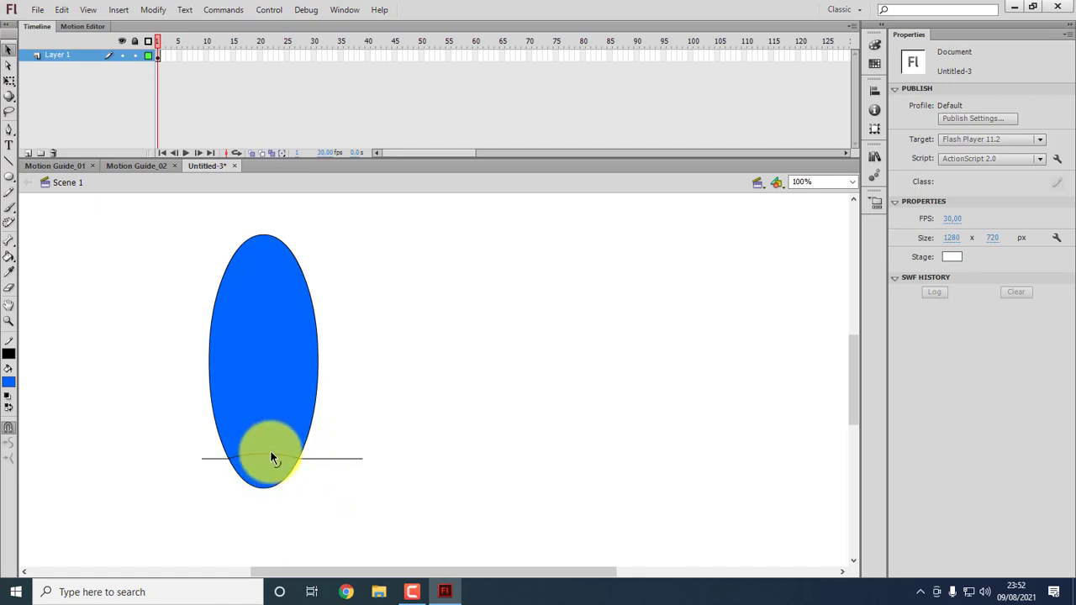
# Delete the two line ends that stick out on either side of the ellipse.
pyautogui.click(318, 466)
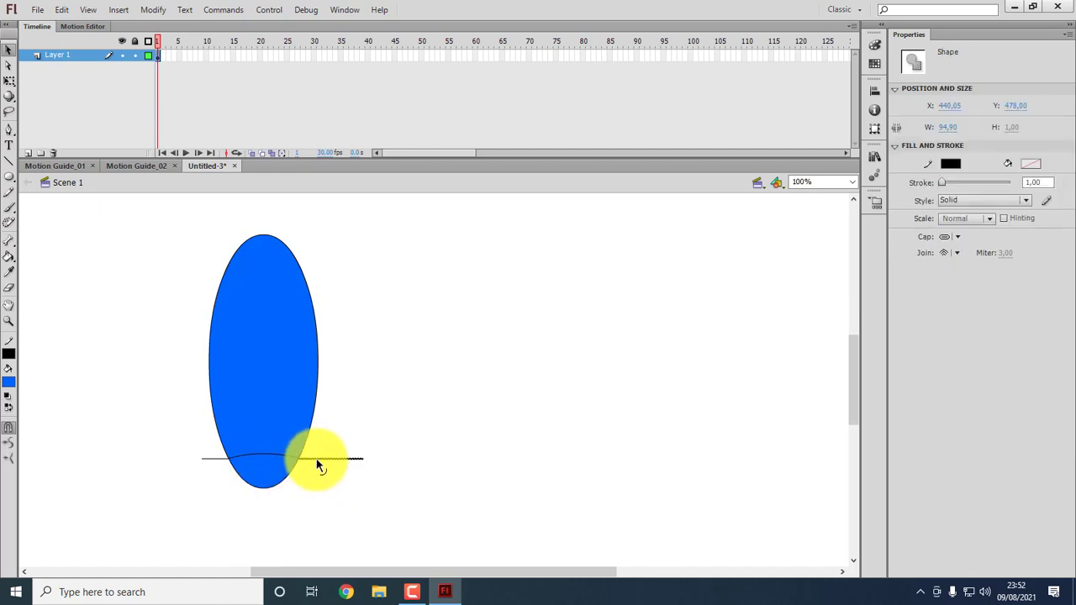
pyautogui.press('Delete')
pyautogui.click(213, 459)
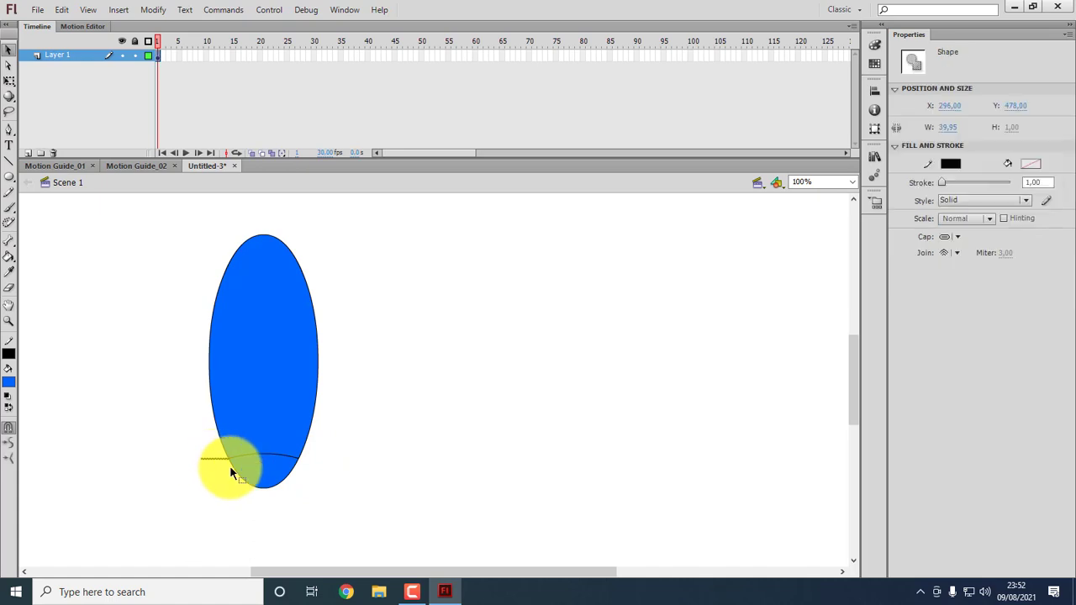
pyautogui.press('Delete')
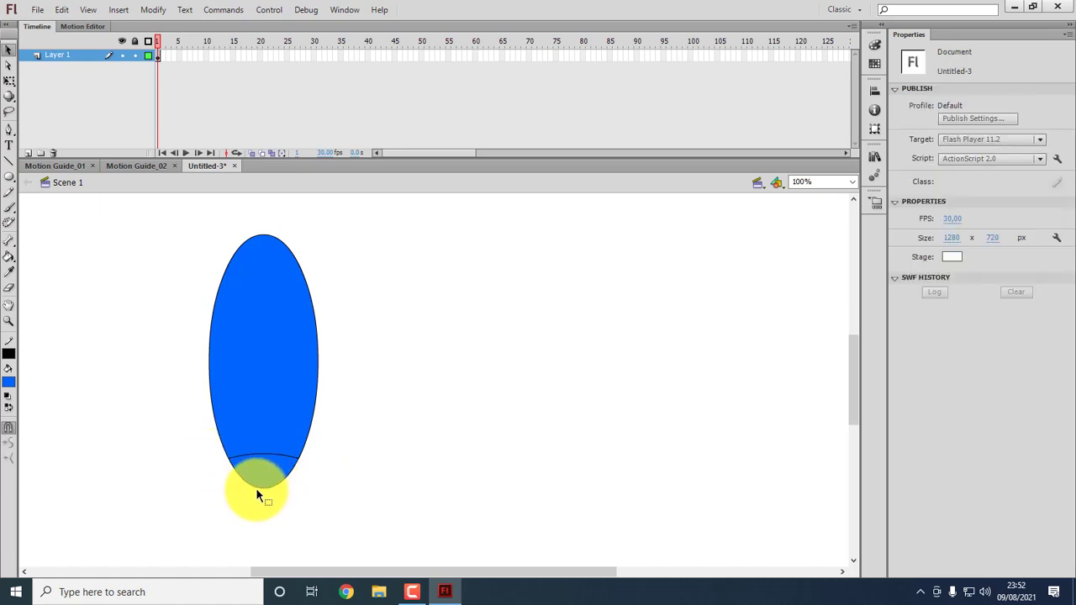
# Draw a second line across the ellipse just below the arc and bend it upward to match.
pyautogui.click(8, 160)
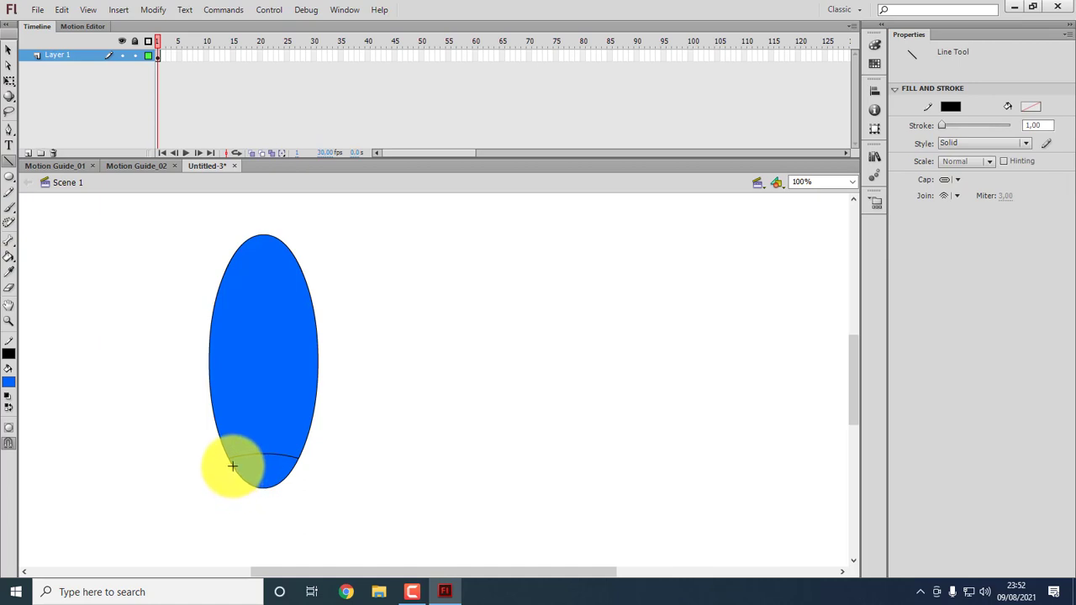
pyautogui.moveTo(232, 464); pyautogui.dragTo(296, 466)
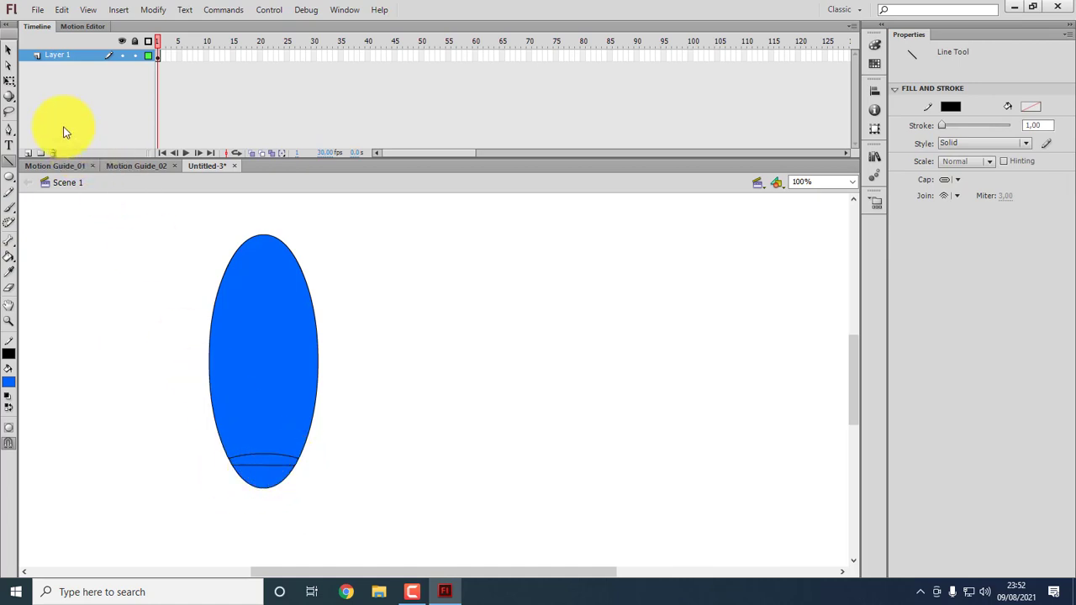
pyautogui.click(9, 49)
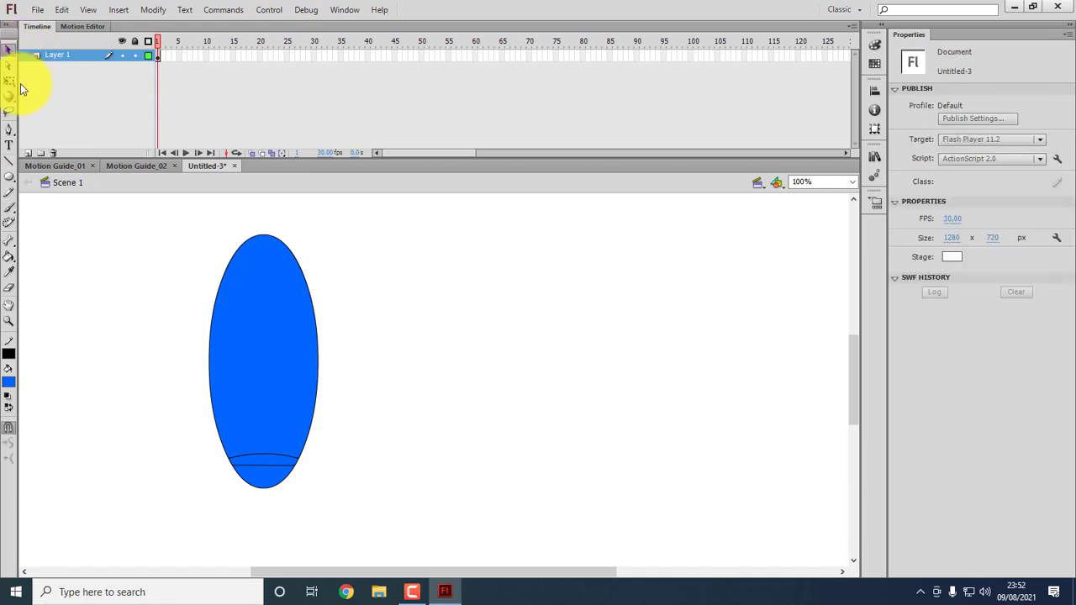
pyautogui.doubleClick(268, 463)
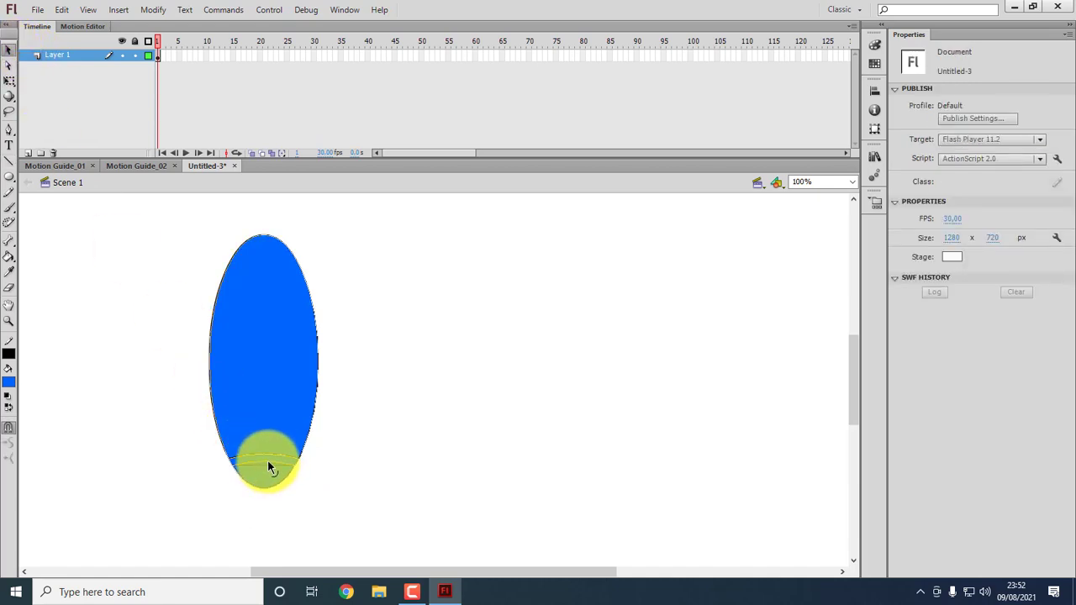
pyautogui.hotkey('ctrl', 'shift', 'a')
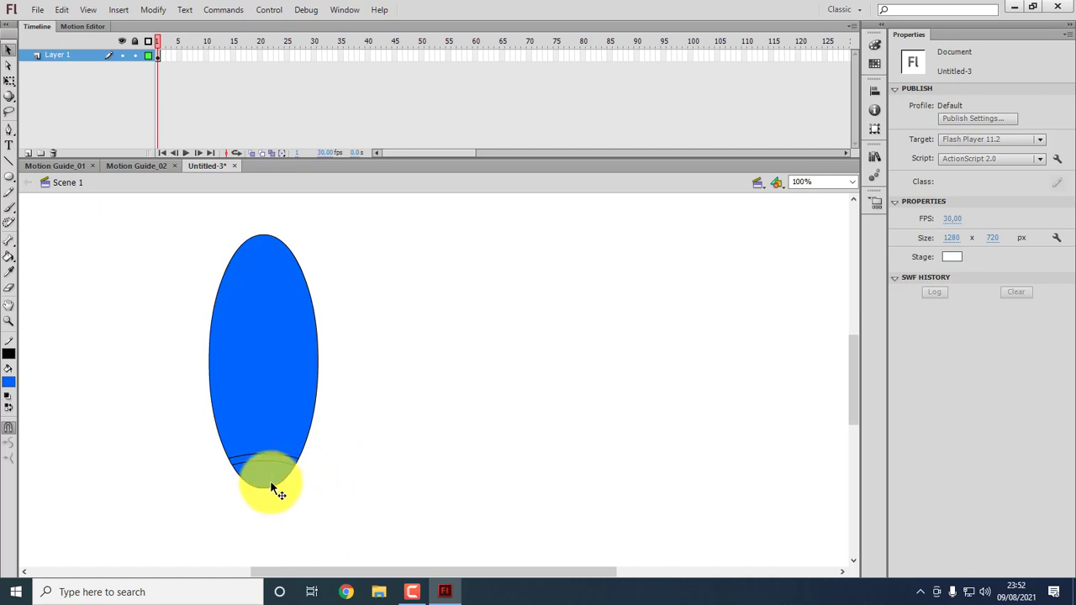
# Delete the fill and outline of the ellipse's tip below the second arc.
pyautogui.click(270, 482)
pyautogui.press('Delete')
pyautogui.click(269, 486)
pyautogui.press('Delete')
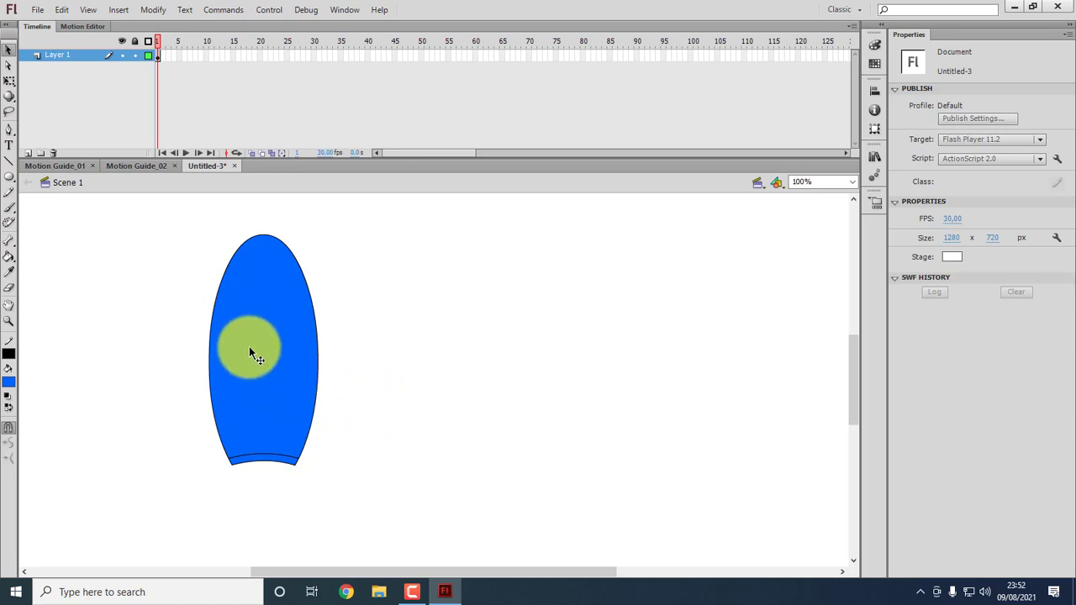
# Recolor the large body area above the arcs to red.
pyautogui.click(260, 323)
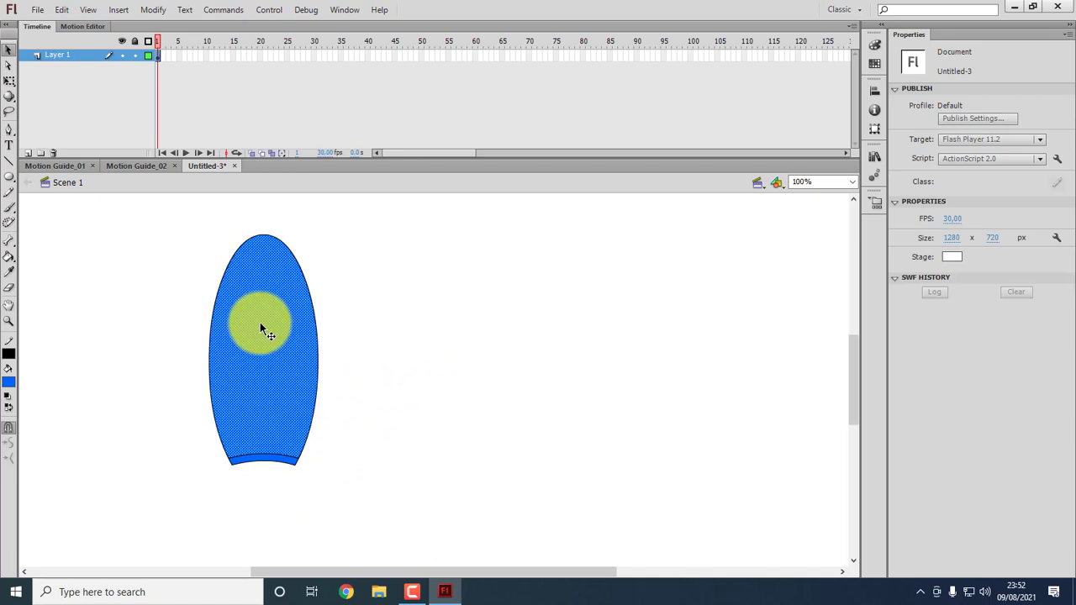
pyautogui.click(8, 383)
pyautogui.click(26, 462)
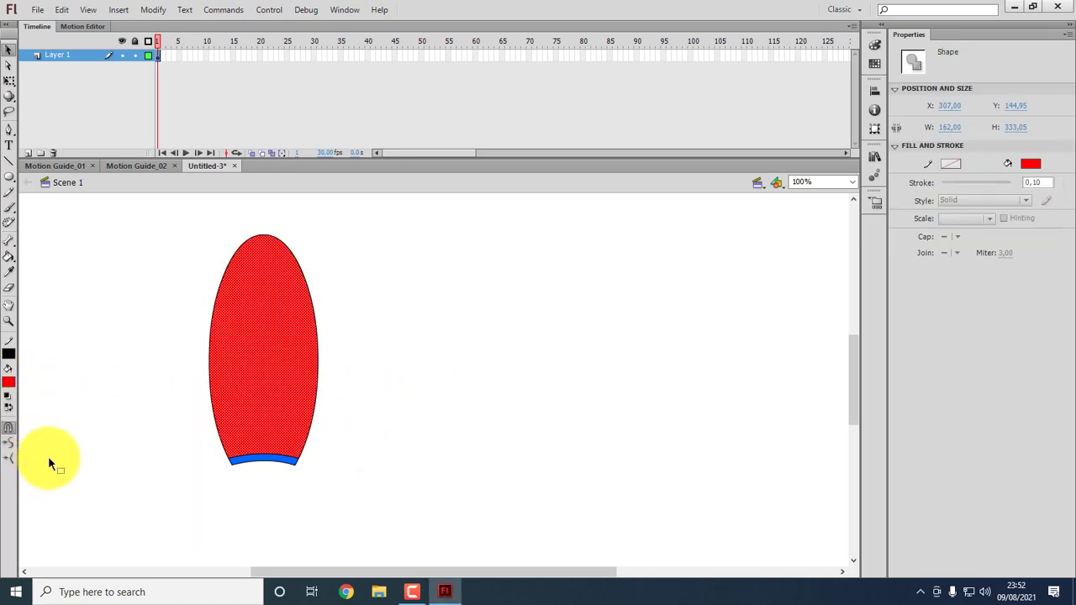
pyautogui.click(405, 322)
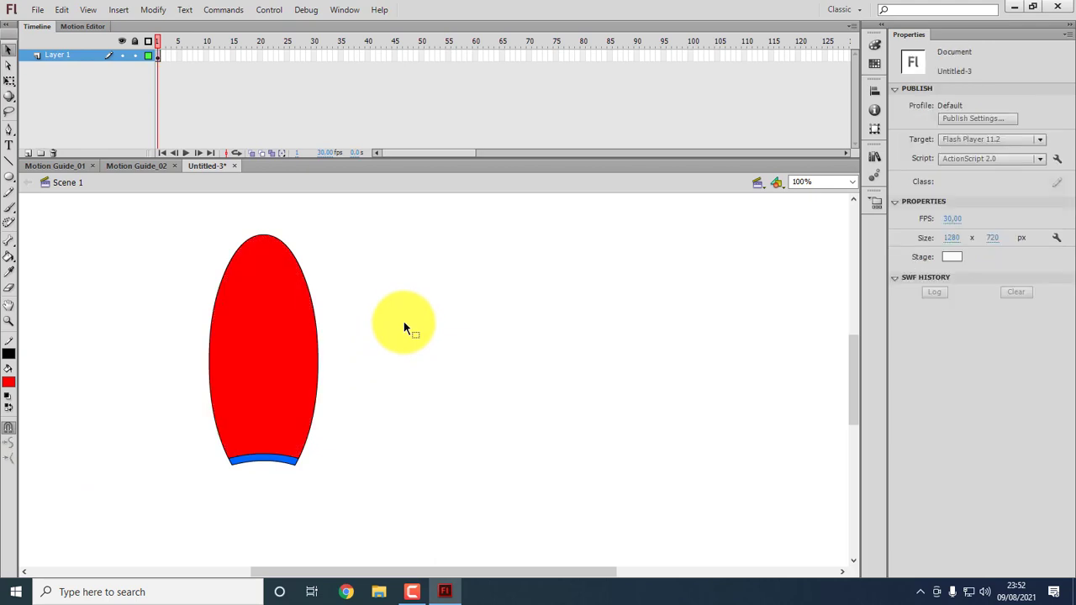
# Recolor the narrow strip between the two arcs at the base to black.
pyautogui.click(257, 460)
pyautogui.click(268, 457)
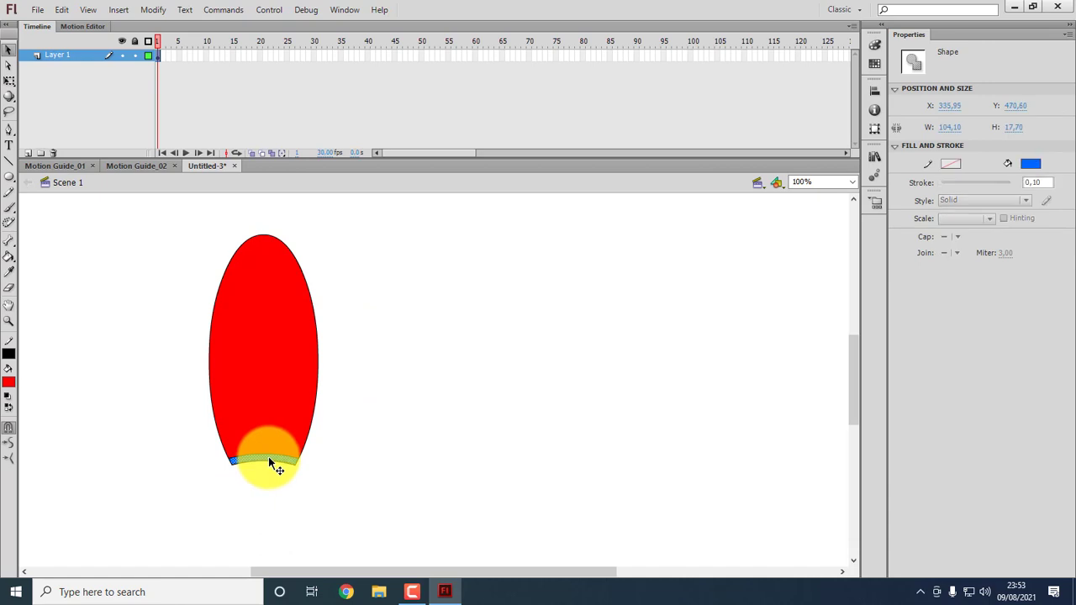
pyautogui.click(8, 383)
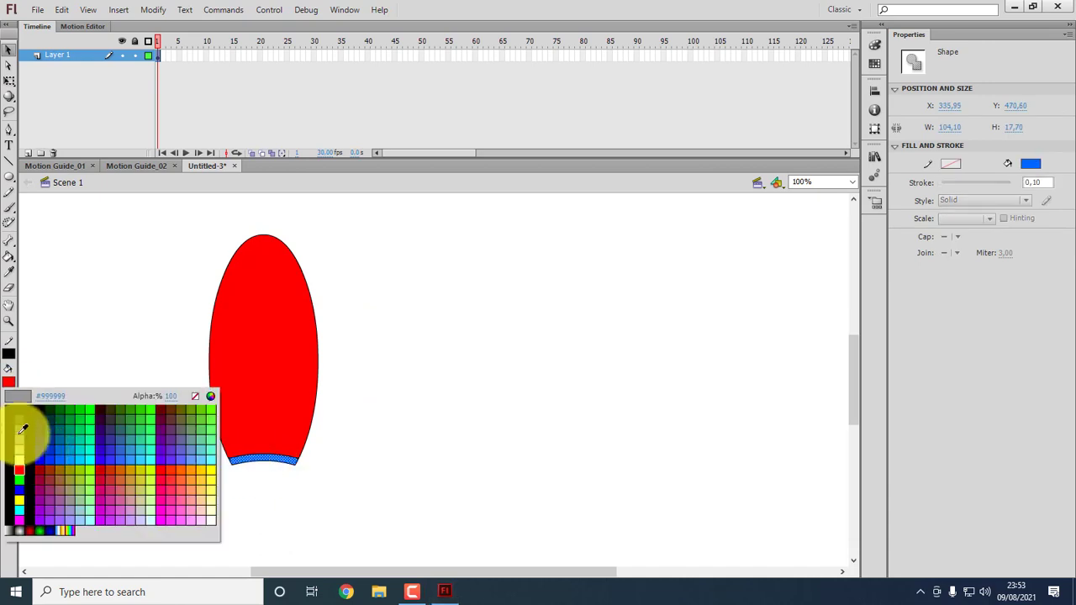
pyautogui.click(24, 415)
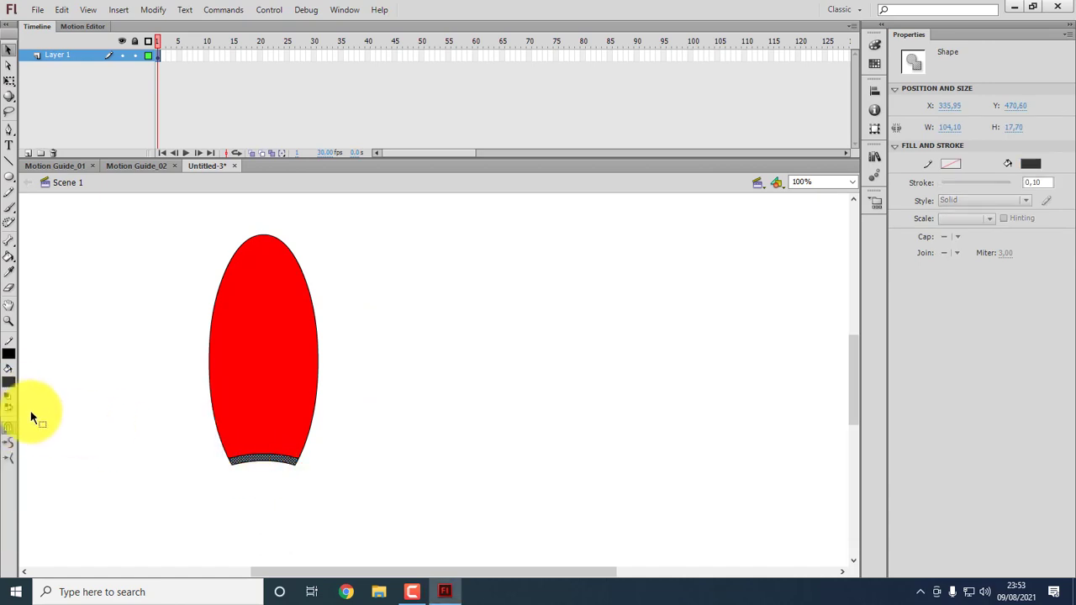
pyautogui.click(9, 385)
pyautogui.click(10, 402)
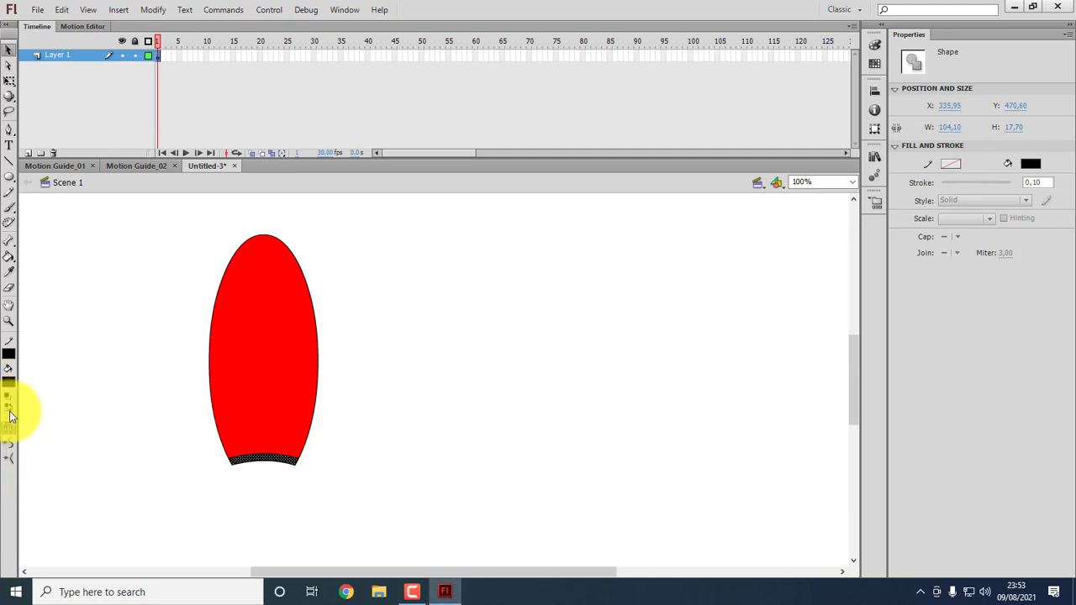
pyautogui.click(409, 415)
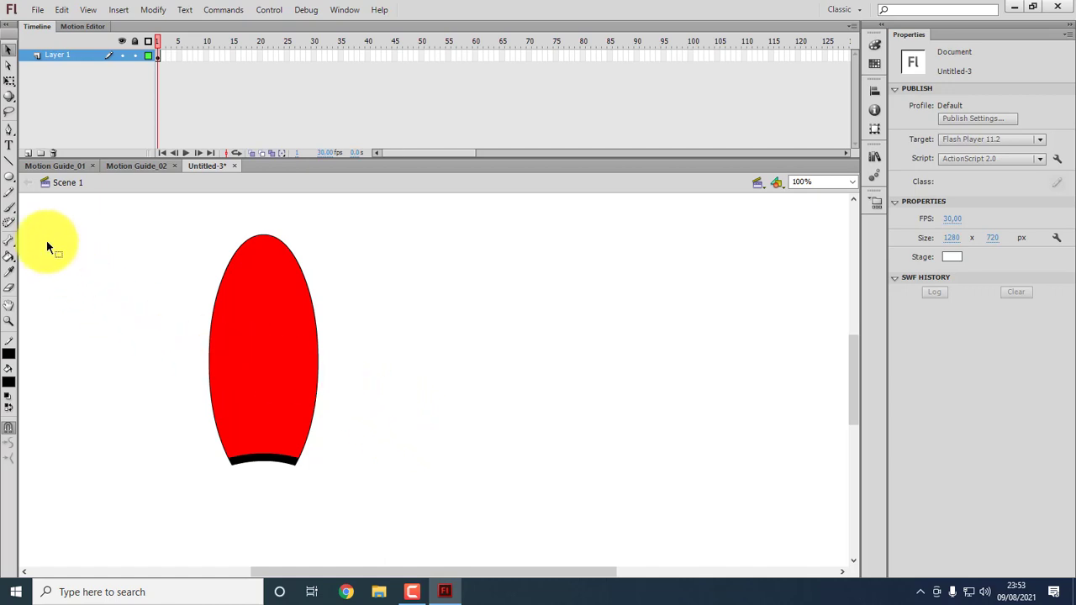
# Draw four horizontal lines across the lower half of the red body to outline two separate bands.
pyautogui.click(8, 159)
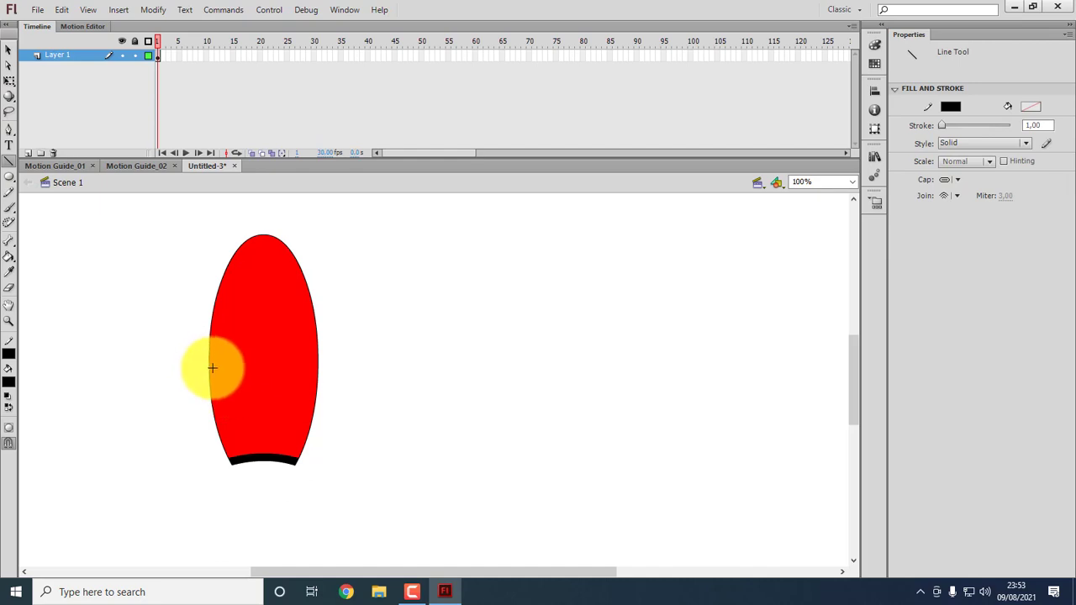
pyautogui.moveTo(212, 368); pyautogui.dragTo(322, 370)
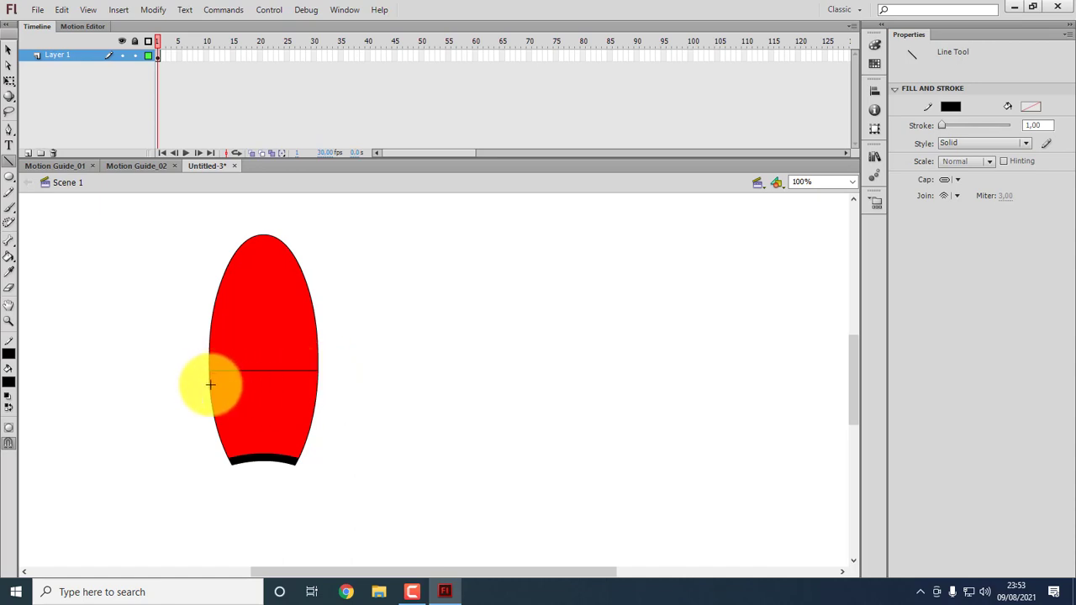
pyautogui.moveTo(211, 384); pyautogui.dragTo(317, 385)
pyautogui.moveTo(212, 410); pyautogui.dragTo(316, 410)
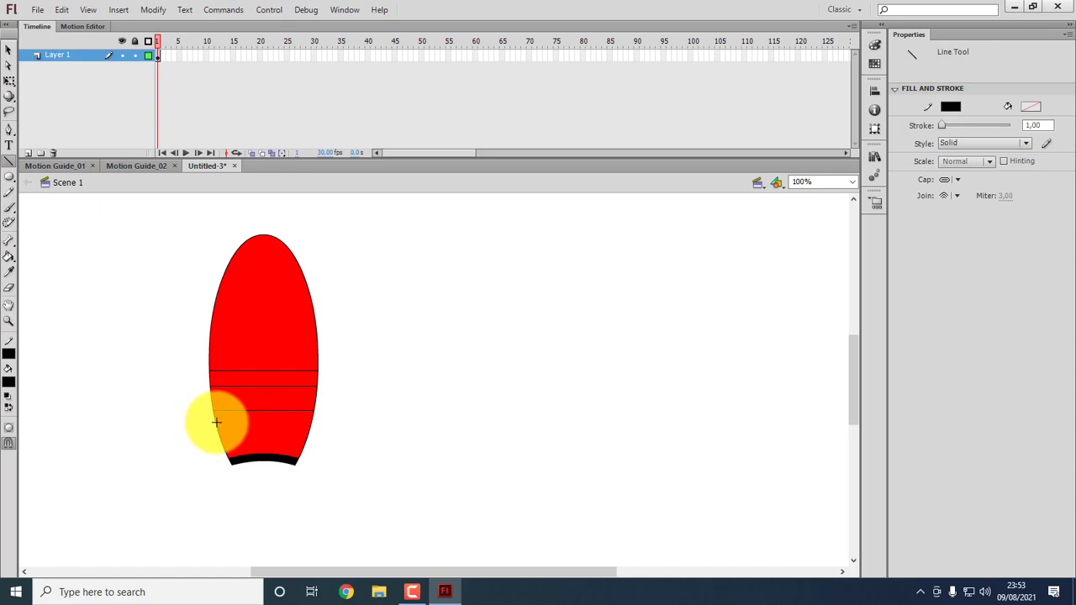
pyautogui.moveTo(216, 422); pyautogui.dragTo(308, 424)
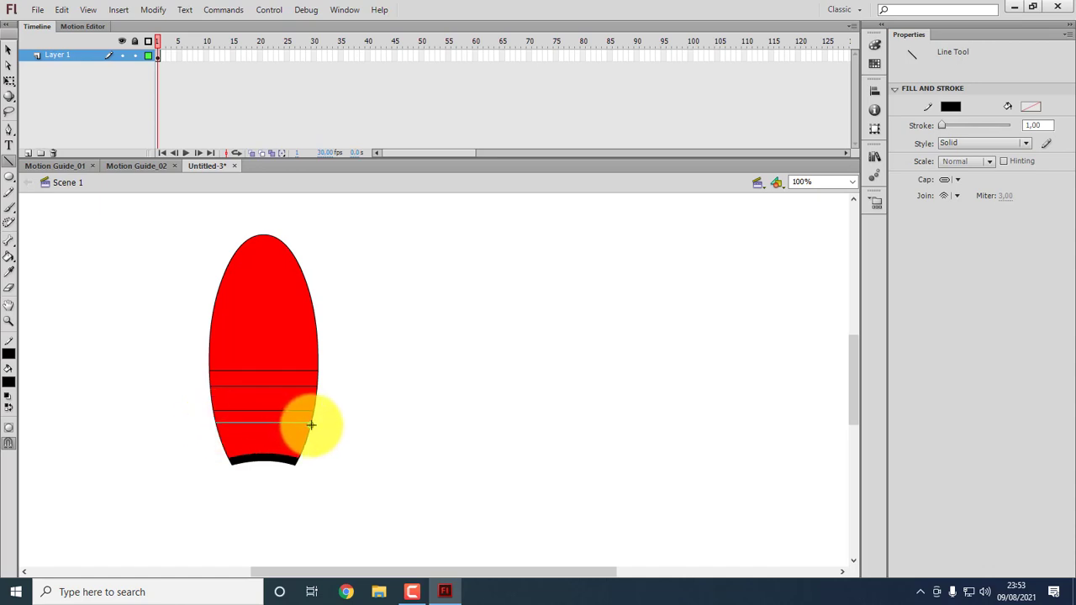
# Bend the four horizontal lines across the red body slightly upward into parallel arcs.
pyautogui.click(8, 50)
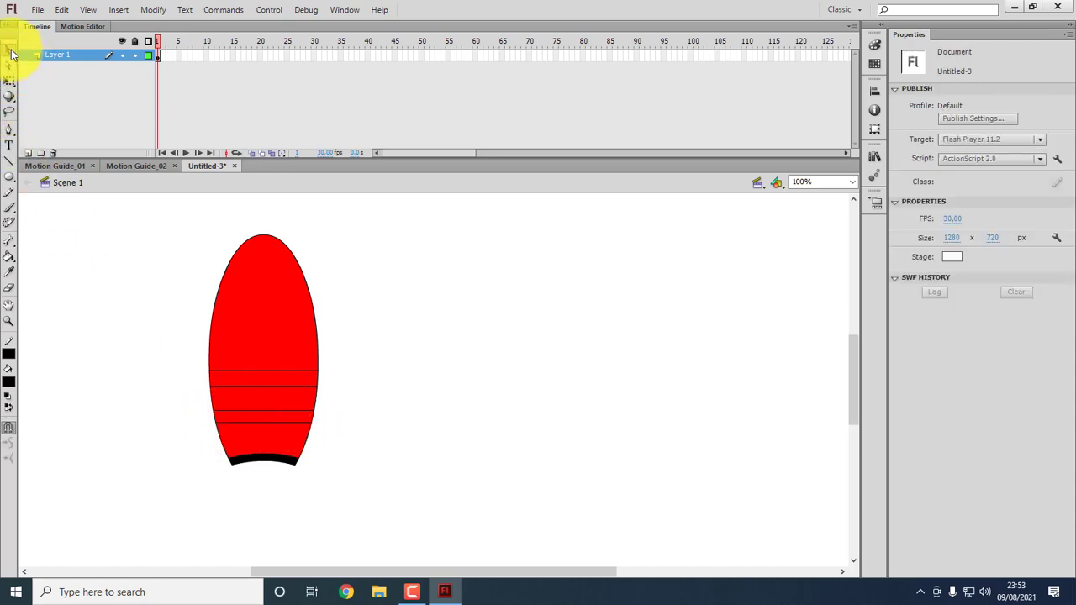
pyautogui.doubleClick(262, 372)
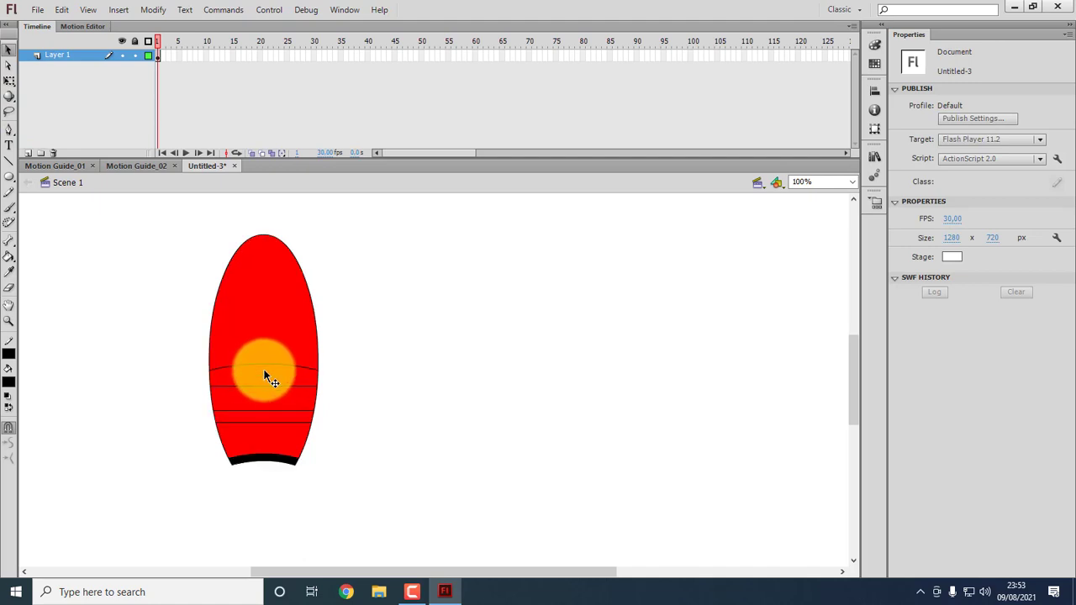
pyautogui.moveTo(263, 367); pyautogui.dragTo(265, 416)
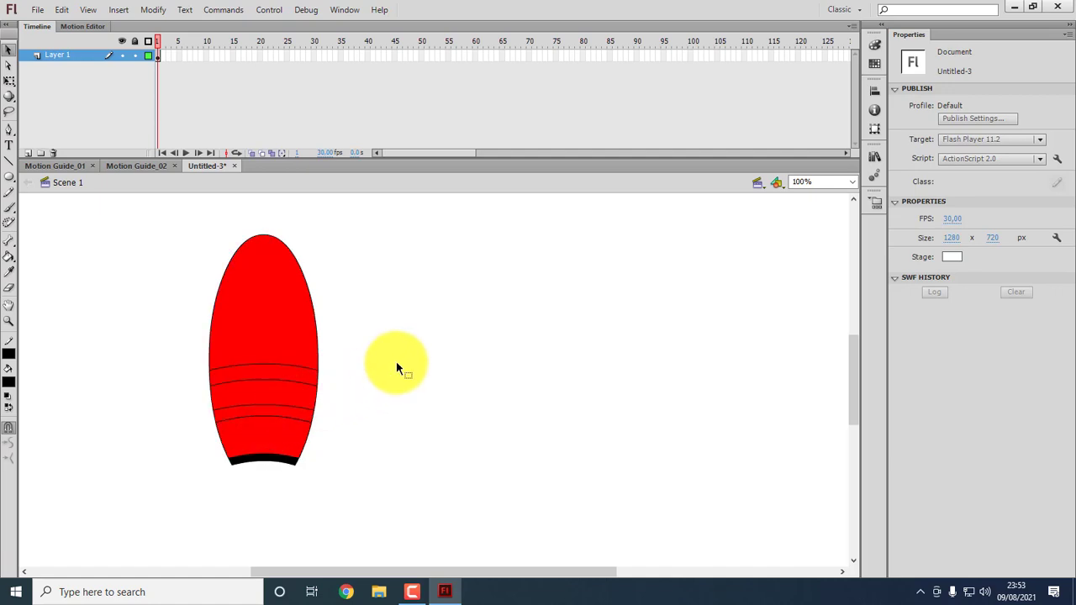
# Attach the left end of the lowest arc to the body outline so the lower band becomes a closed region.
pyautogui.click(286, 414)
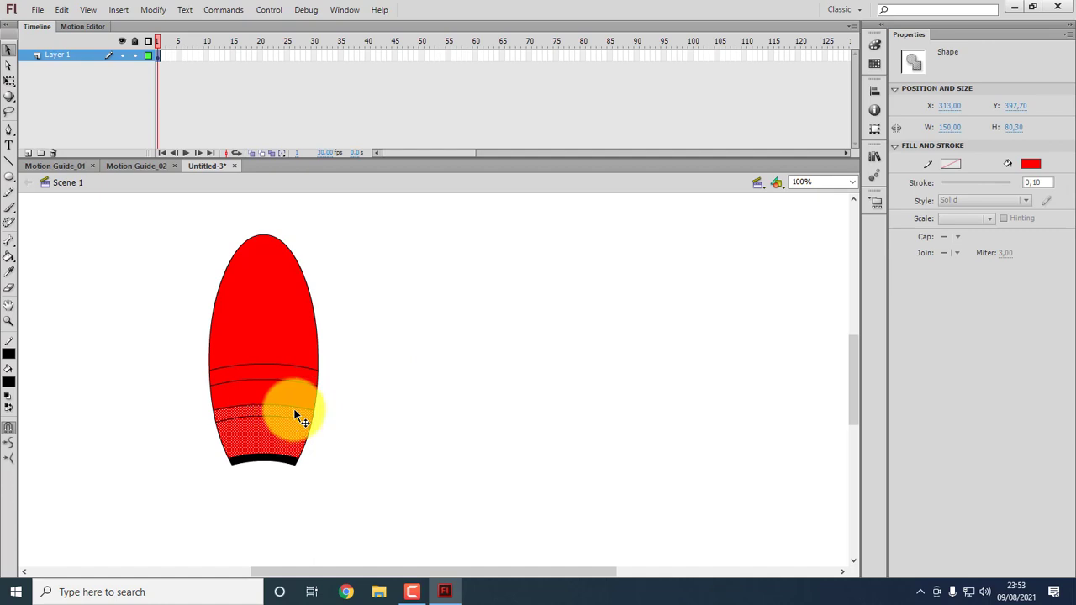
pyautogui.click(322, 429)
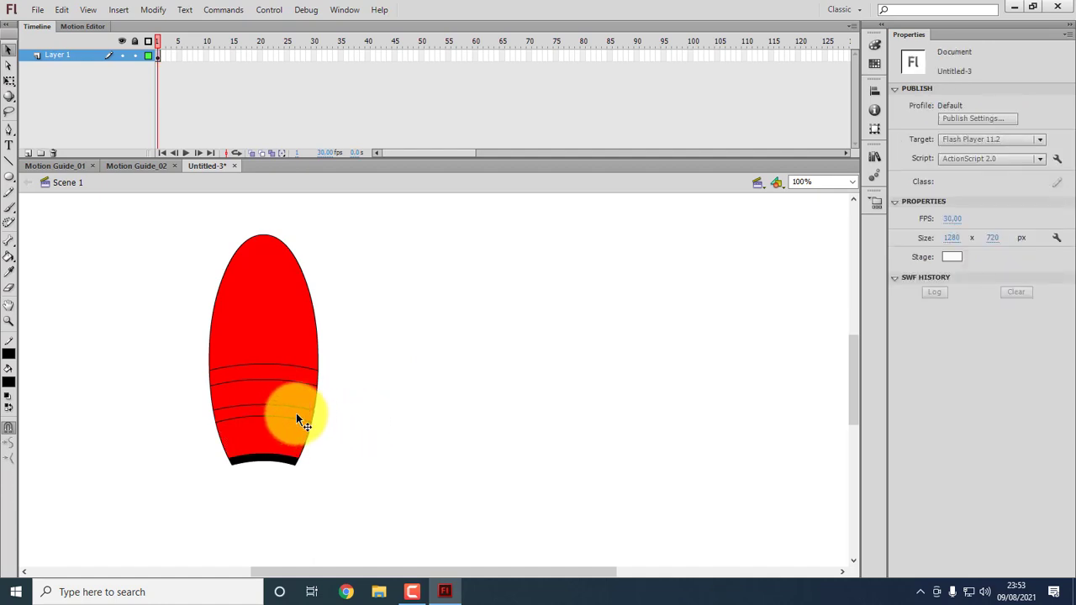
pyautogui.click(296, 413)
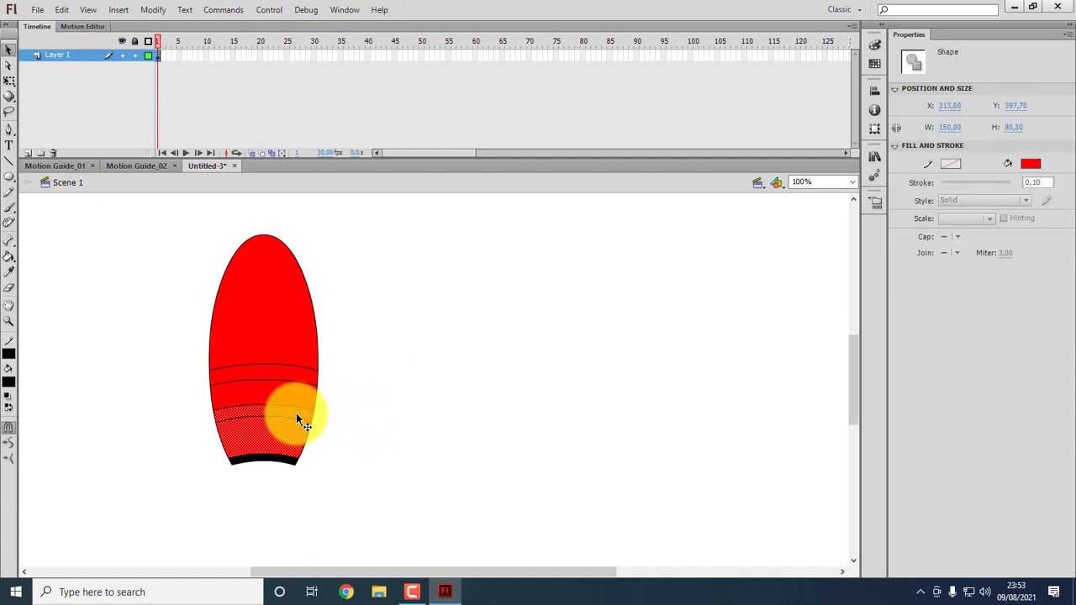
pyautogui.click(347, 422)
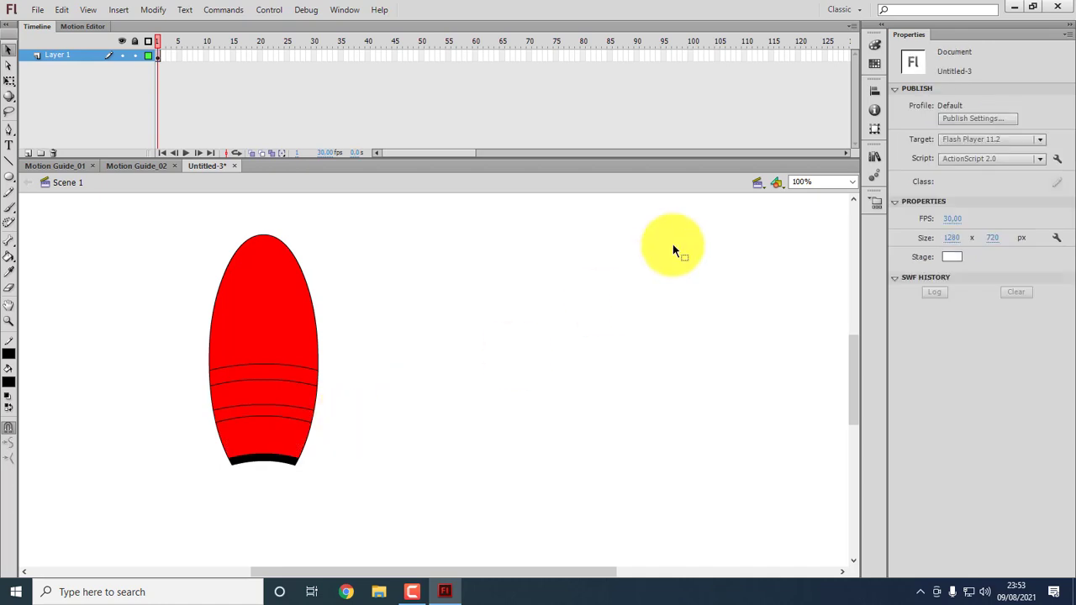
pyautogui.click(853, 185)
pyautogui.click(797, 245)
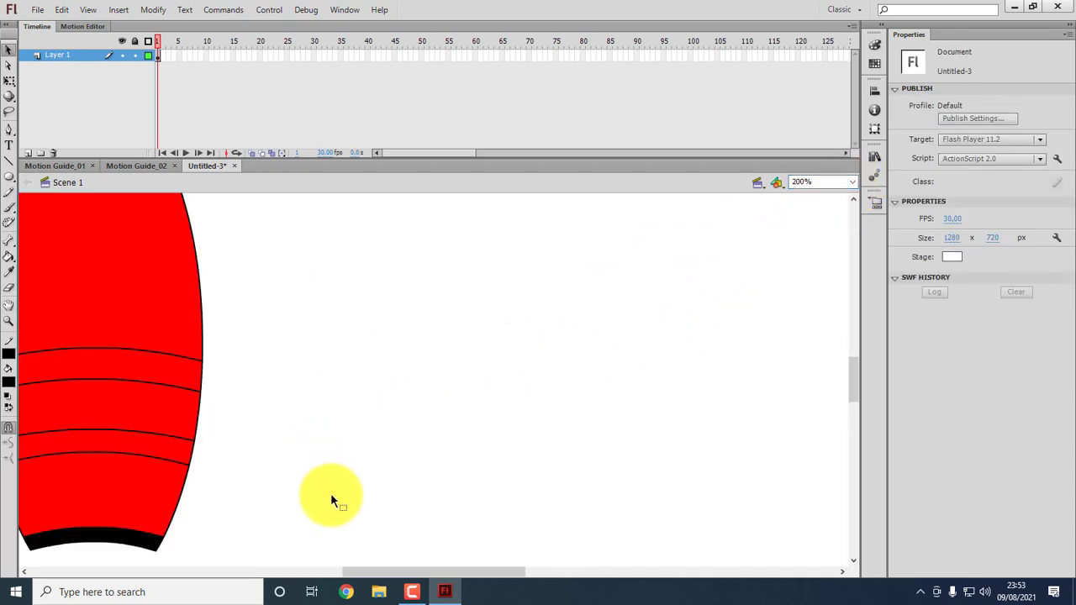
pyautogui.moveTo(377, 568); pyautogui.dragTo(348, 569)
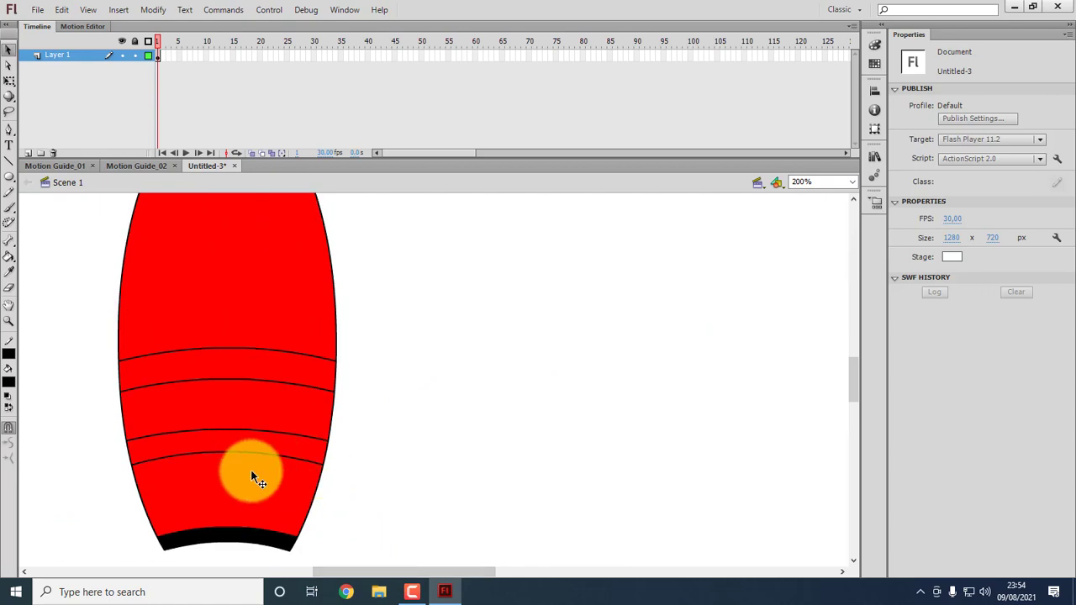
pyautogui.doubleClick(130, 463)
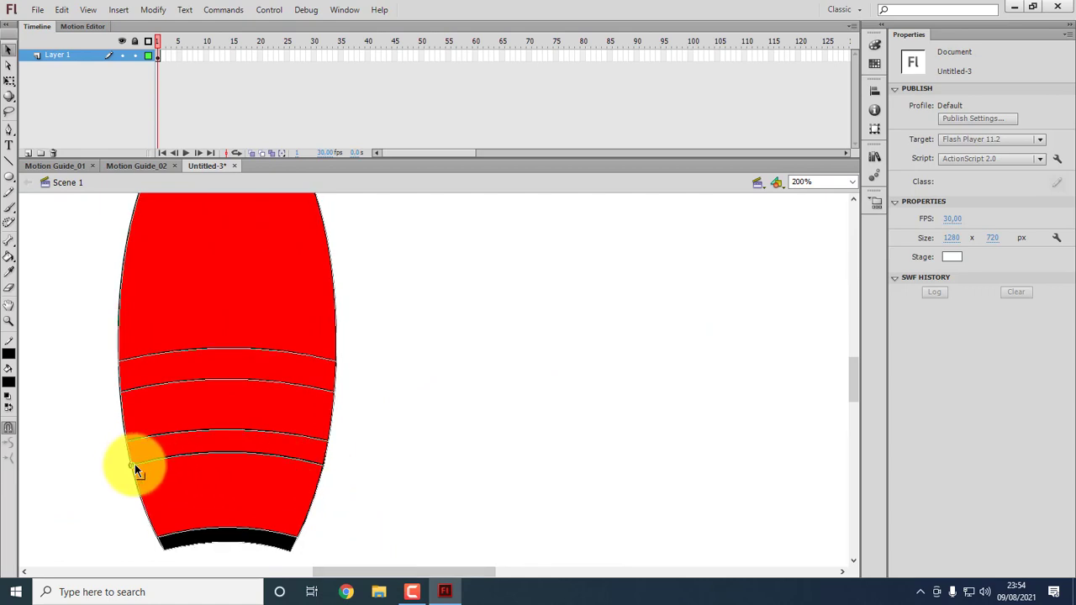
# Recolor the lower band between the two bottom arcs to gray.
pyautogui.click(205, 454)
pyautogui.click(223, 447)
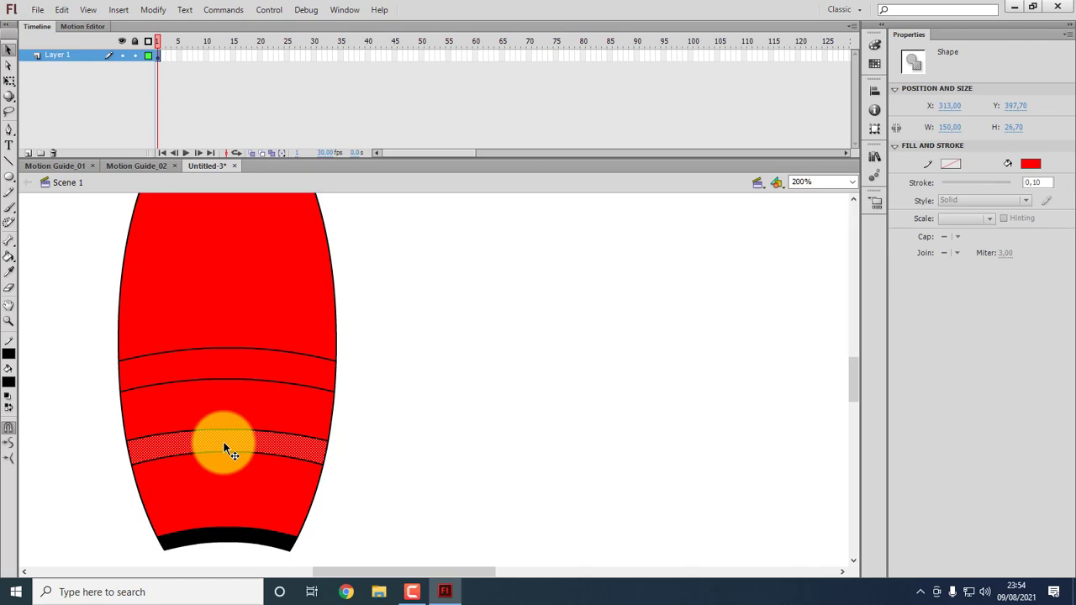
pyautogui.click(17, 379)
pyautogui.click(19, 434)
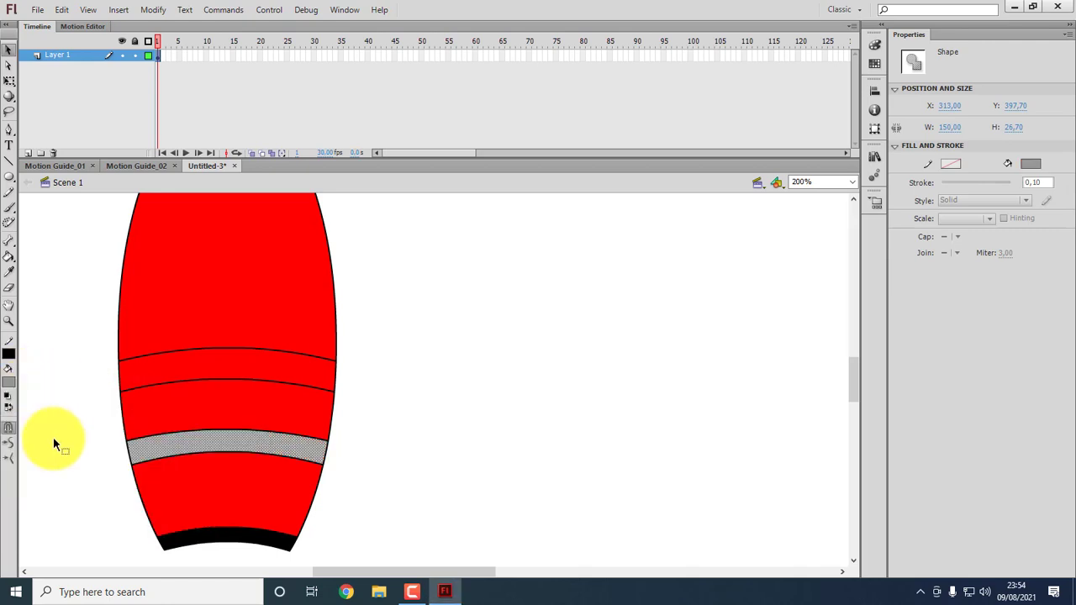
pyautogui.click(403, 413)
# Recolor the upper band between the two top arcs to the same gray.
pyautogui.click(278, 370)
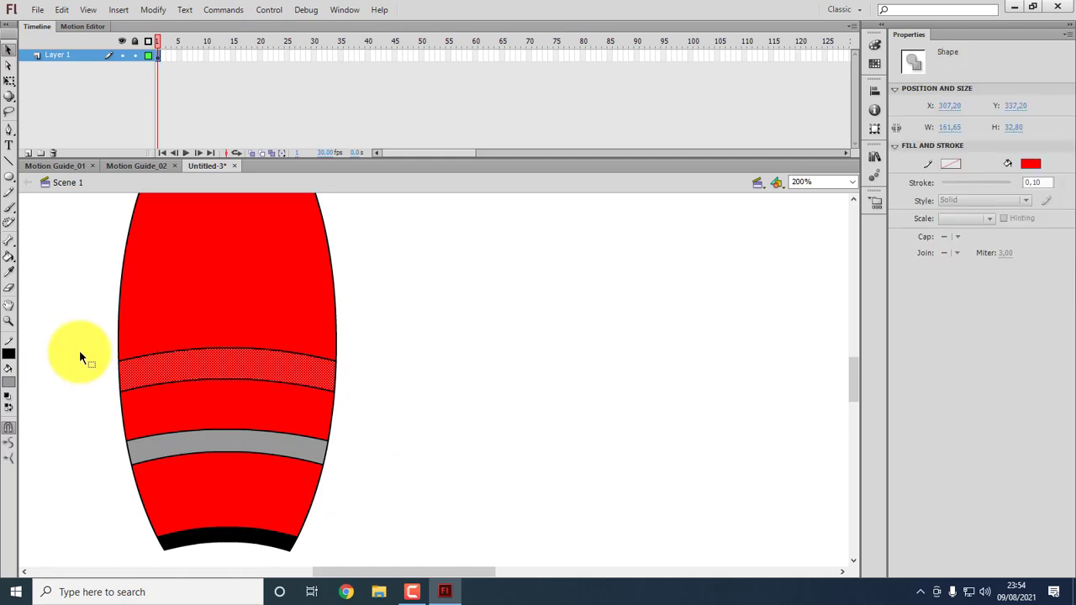
pyautogui.click(11, 383)
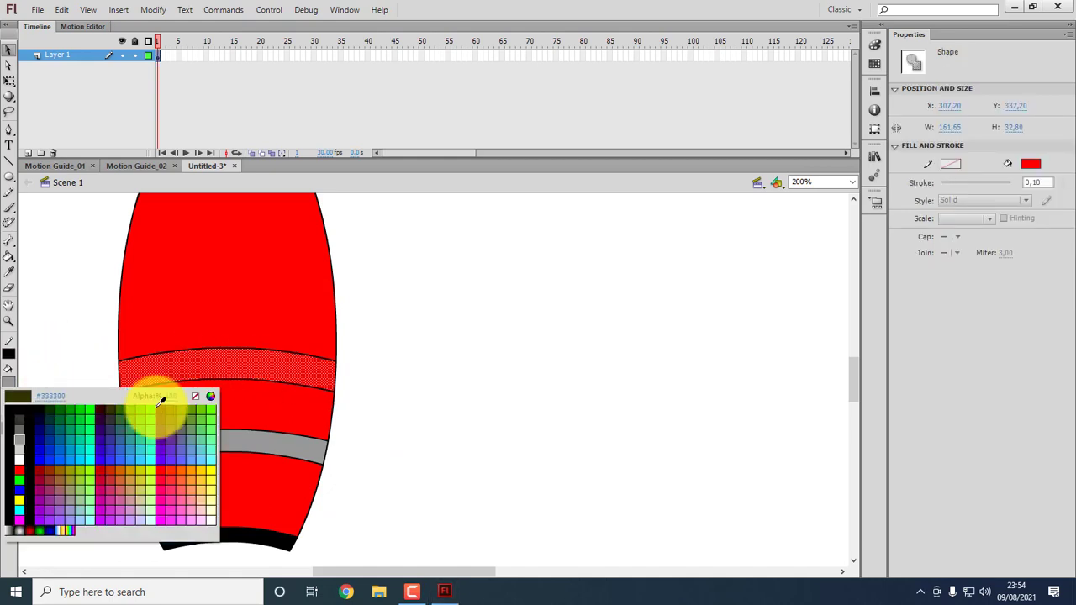
pyautogui.click(24, 439)
pyautogui.click(412, 368)
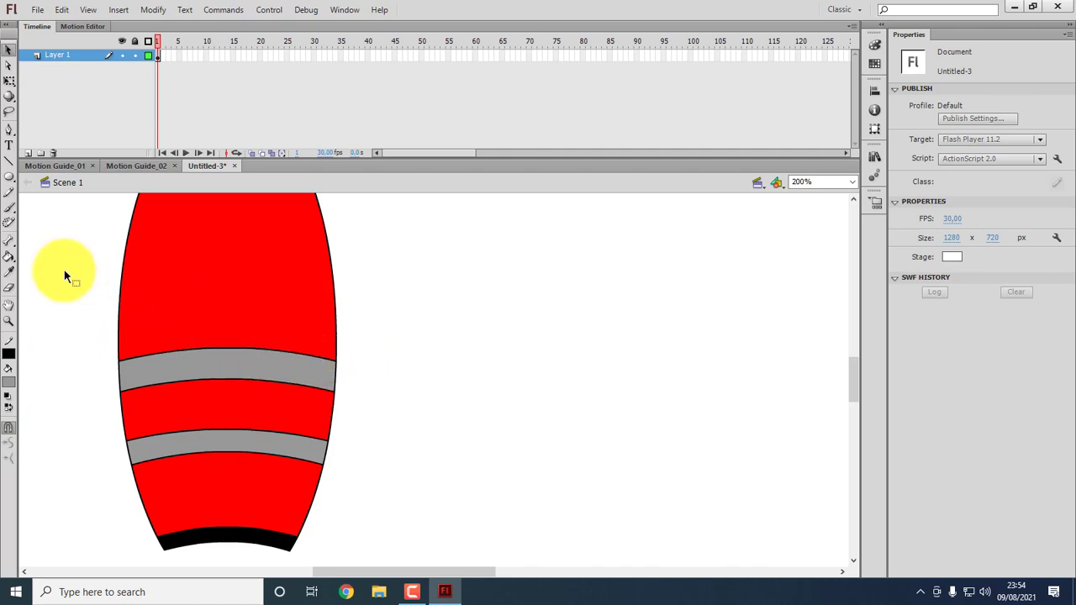
pyautogui.click(12, 250)
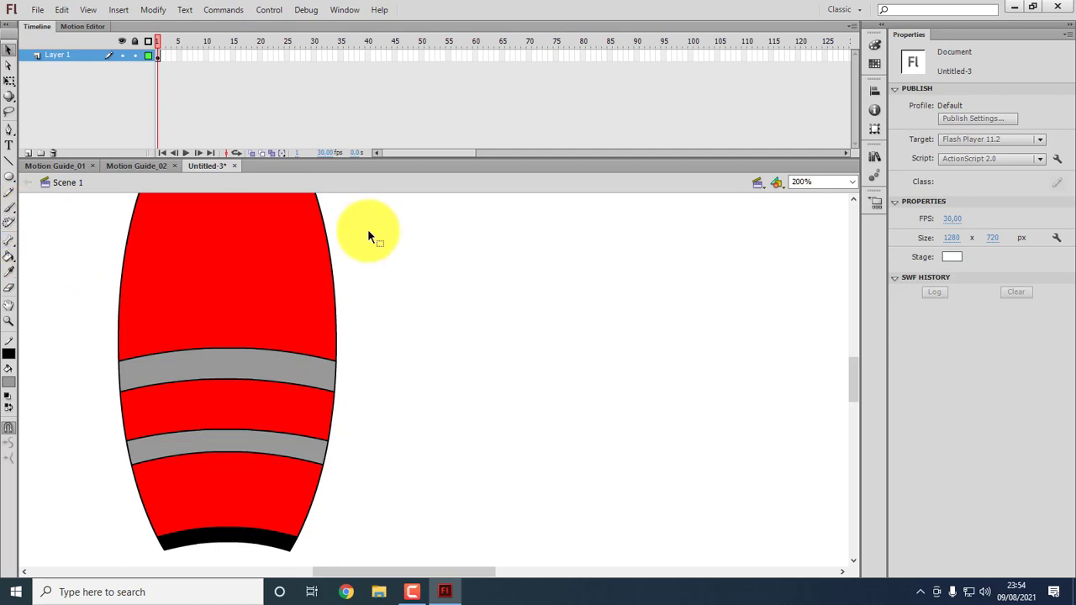
# Draw a gray rectangle about 82 by 115 px right of the body and collapse its lower-left corner to form a right triangle.
pyautogui.moveTo(858, 360); pyautogui.dragTo(858, 371)
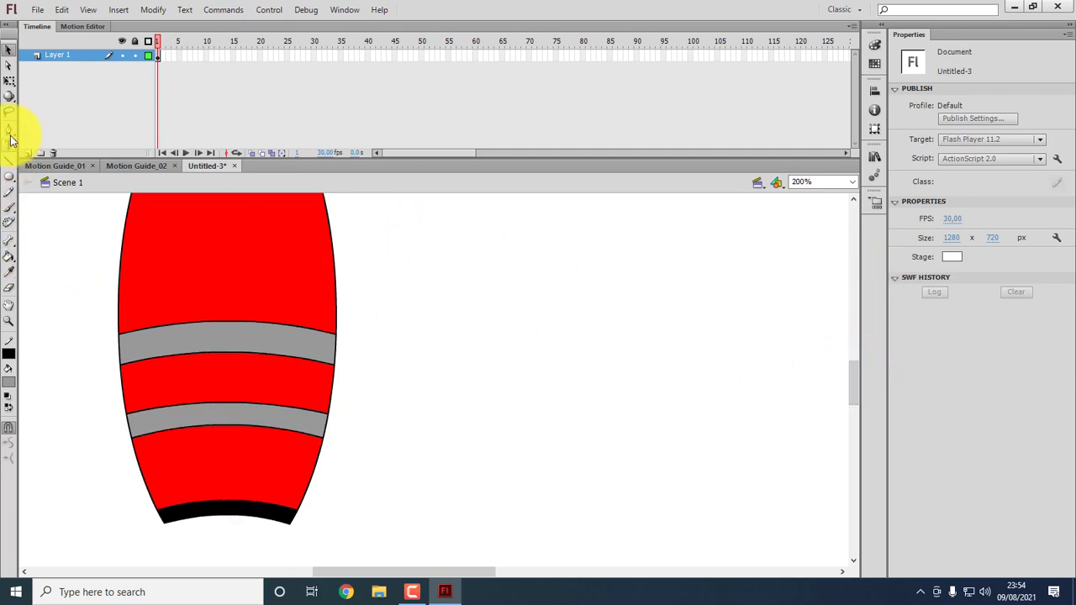
pyautogui.click(9, 177)
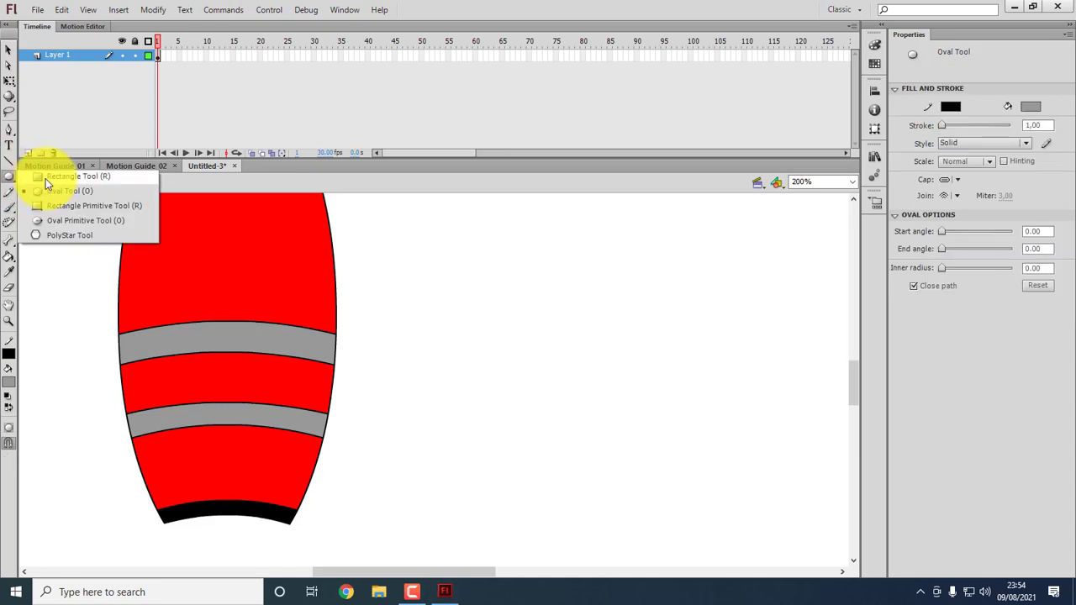
pyautogui.click(50, 176)
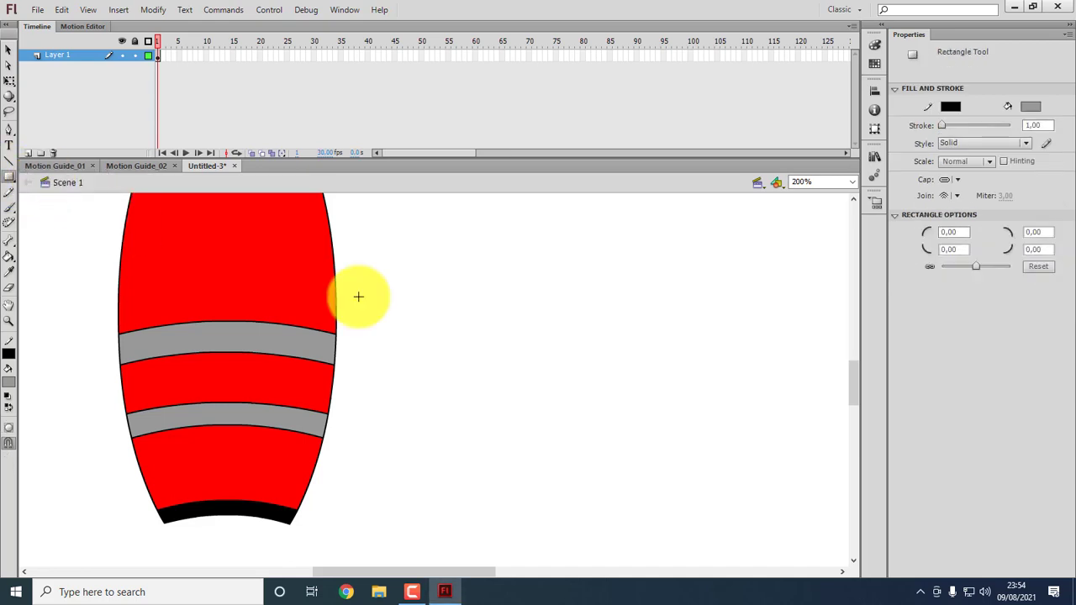
pyautogui.moveTo(488, 291); pyautogui.dragTo(598, 444)
pyautogui.click(9, 52)
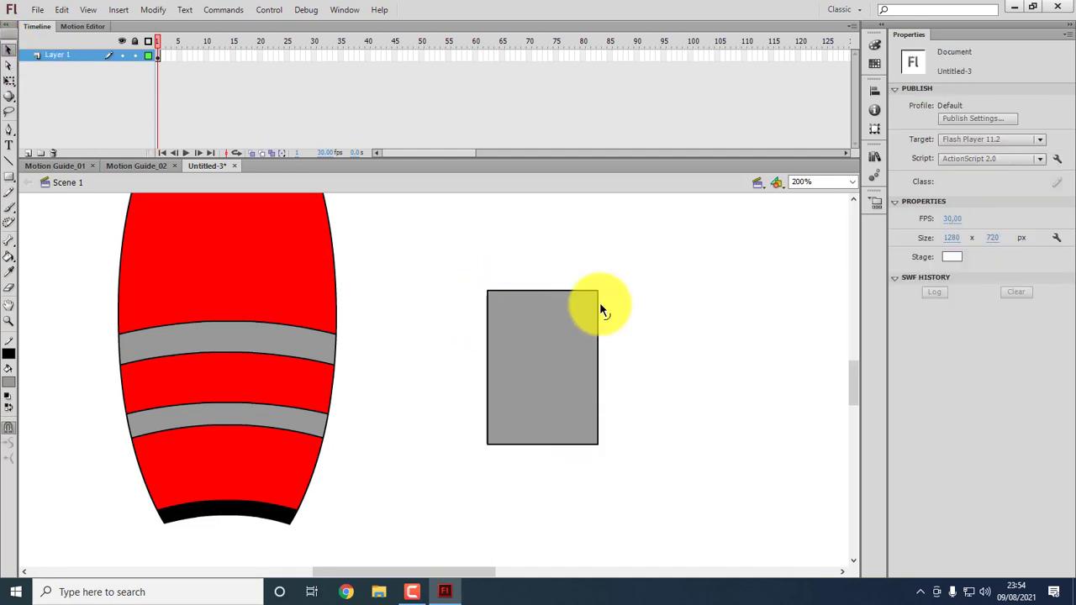
pyautogui.moveTo(511, 392); pyautogui.dragTo(533, 355)
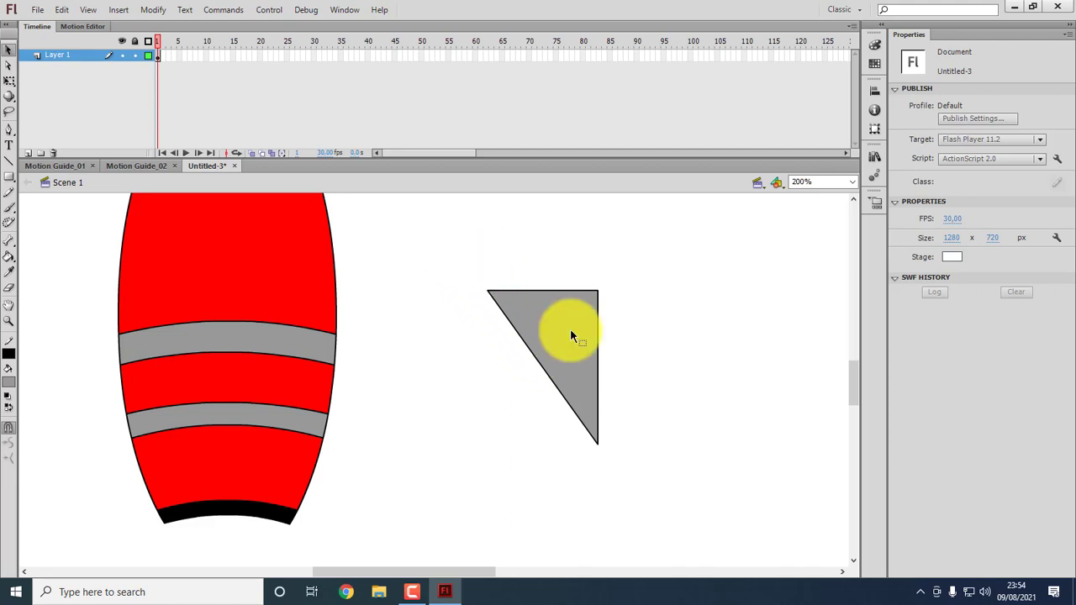
# Move the whole gray triangle farther right, away from the body, and paste a copy of it.
pyautogui.moveTo(457, 242); pyautogui.dragTo(719, 500)
pyautogui.moveTo(629, 335); pyautogui.dragTo(728, 332)
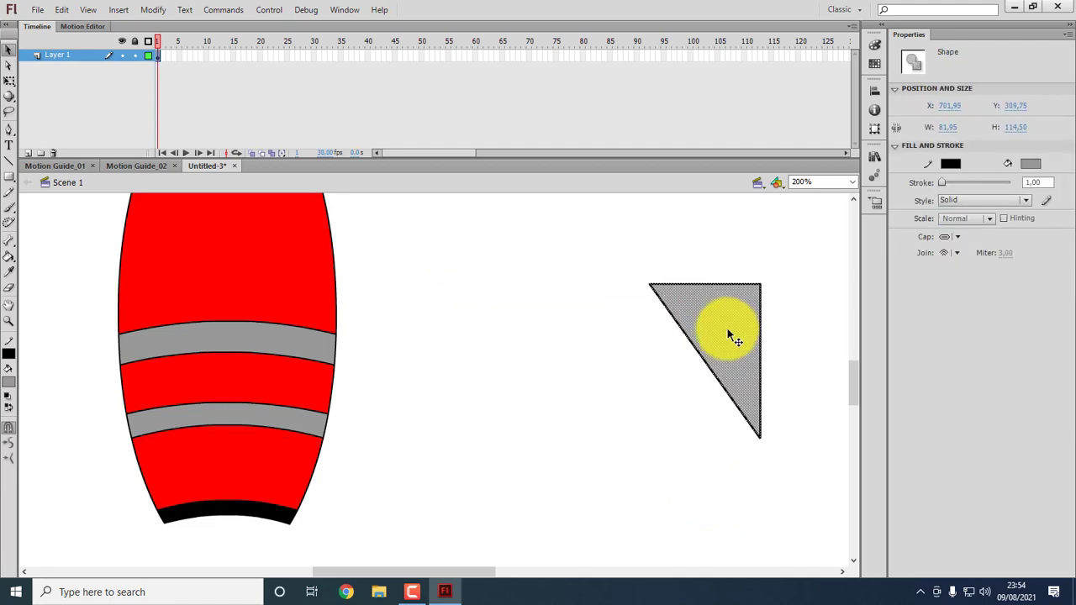
pyautogui.hotkey('ctrl', 'v')
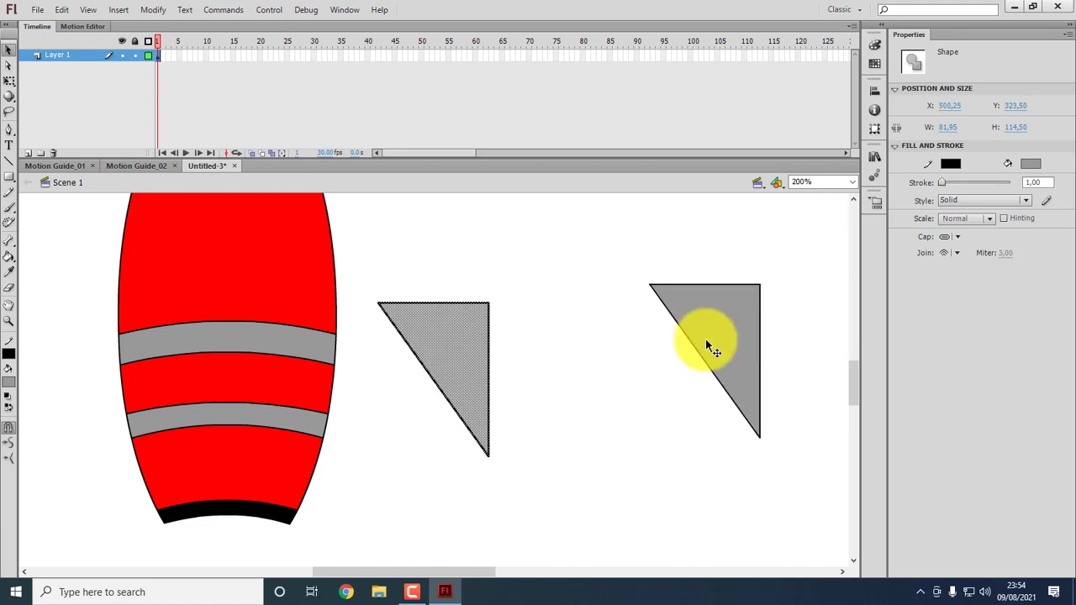
# Flip the pasted triangle horizontally with Free Transform, making it about 75 px wide.
pyautogui.rightClick(466, 325)
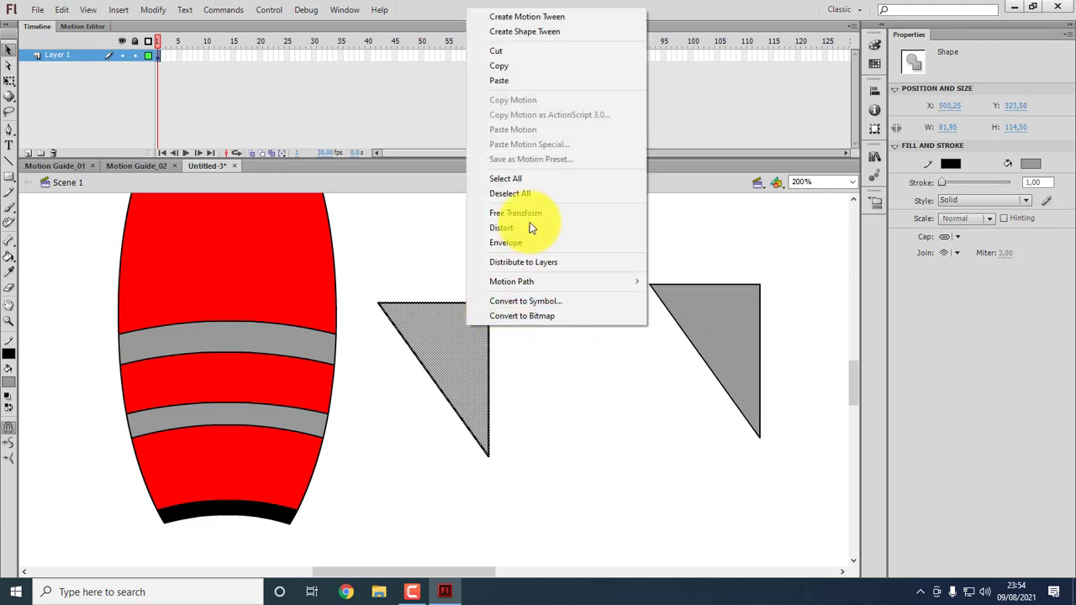
pyautogui.click(459, 359)
pyautogui.click(9, 81)
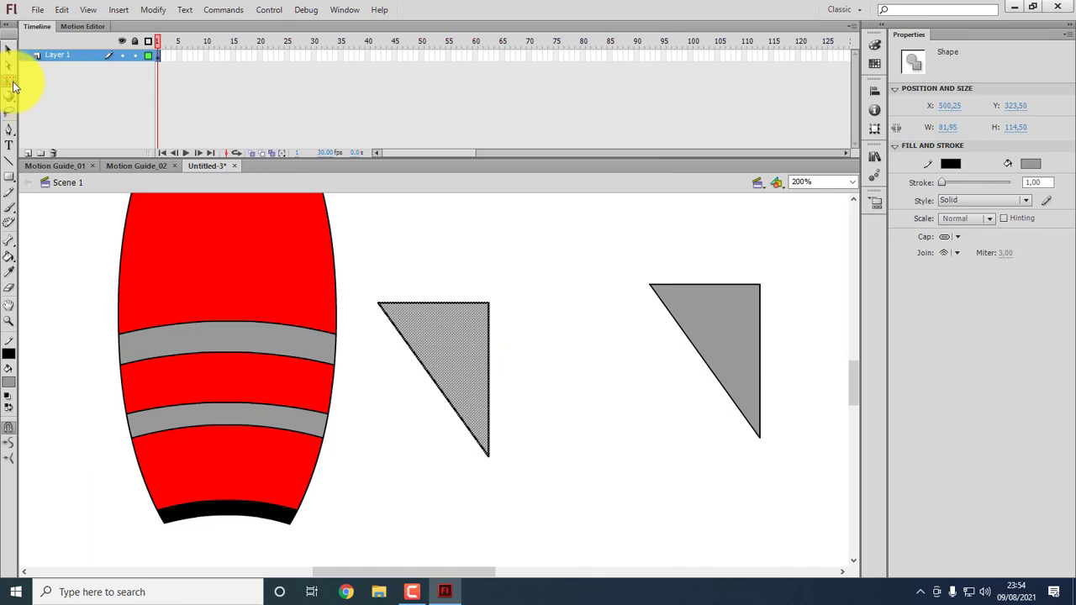
pyautogui.moveTo(378, 380); pyautogui.dragTo(591, 404)
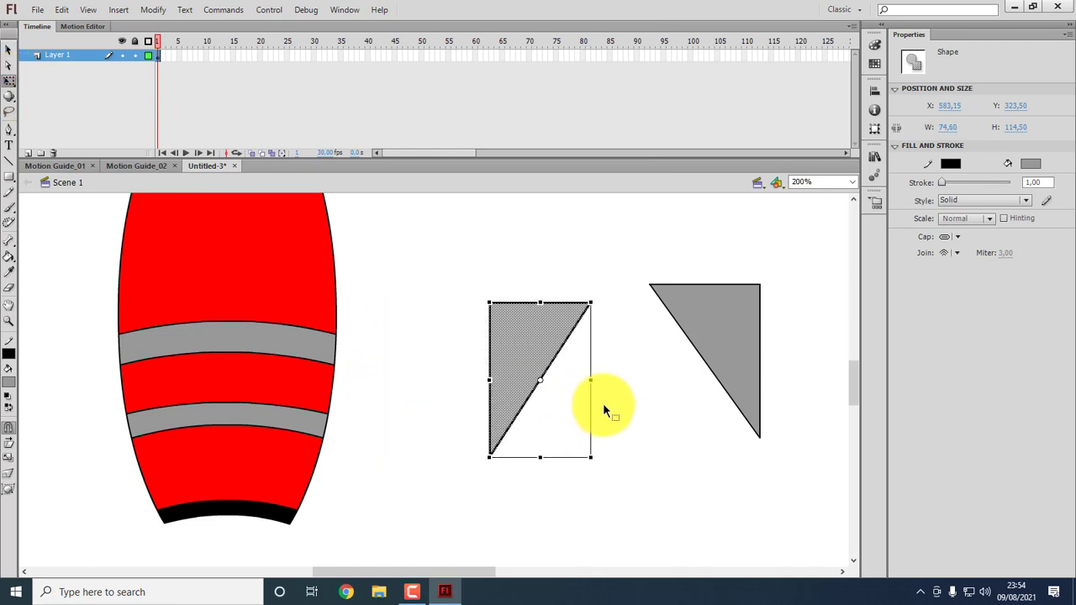
# Move the flipped triangle to the body's left side, with its upper-right corner touching the outline at the upper gray band.
pyautogui.scroll(-3, 620, 413)
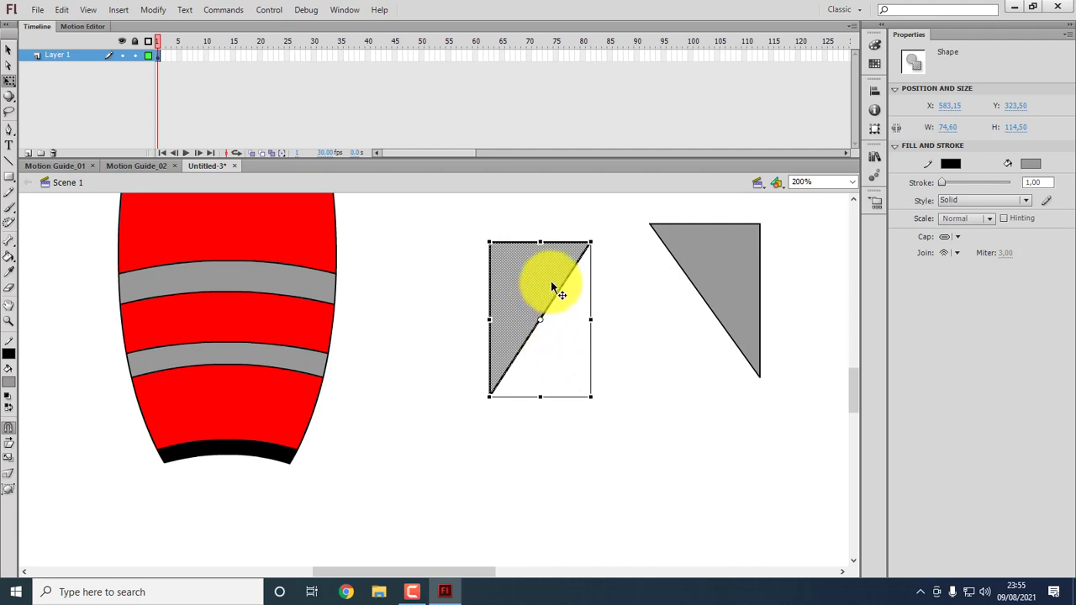
pyautogui.moveTo(555, 288); pyautogui.dragTo(72, 338)
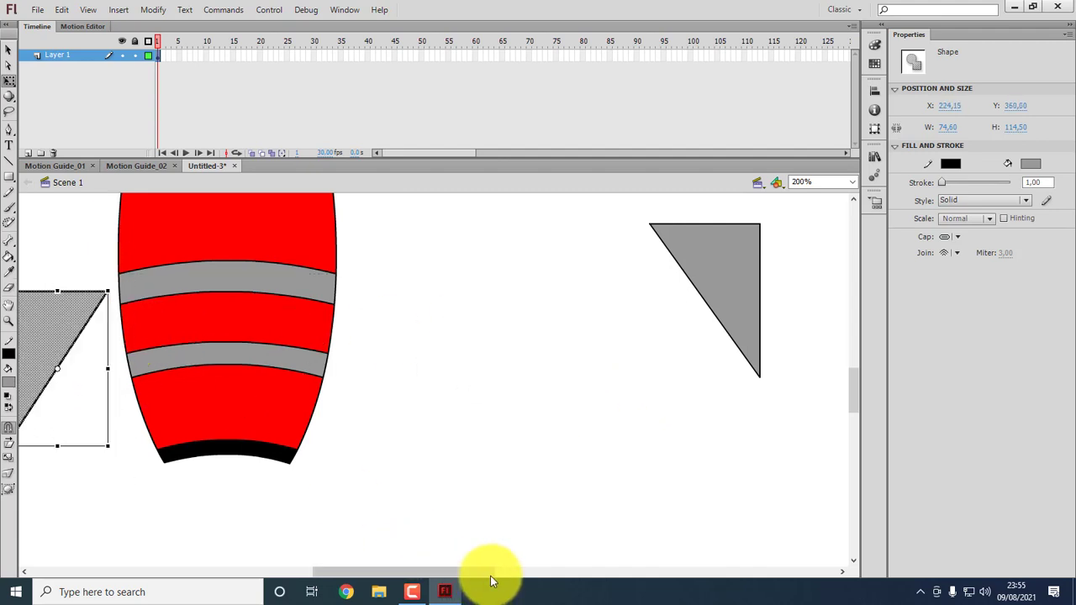
pyautogui.moveTo(492, 572); pyautogui.dragTo(459, 570)
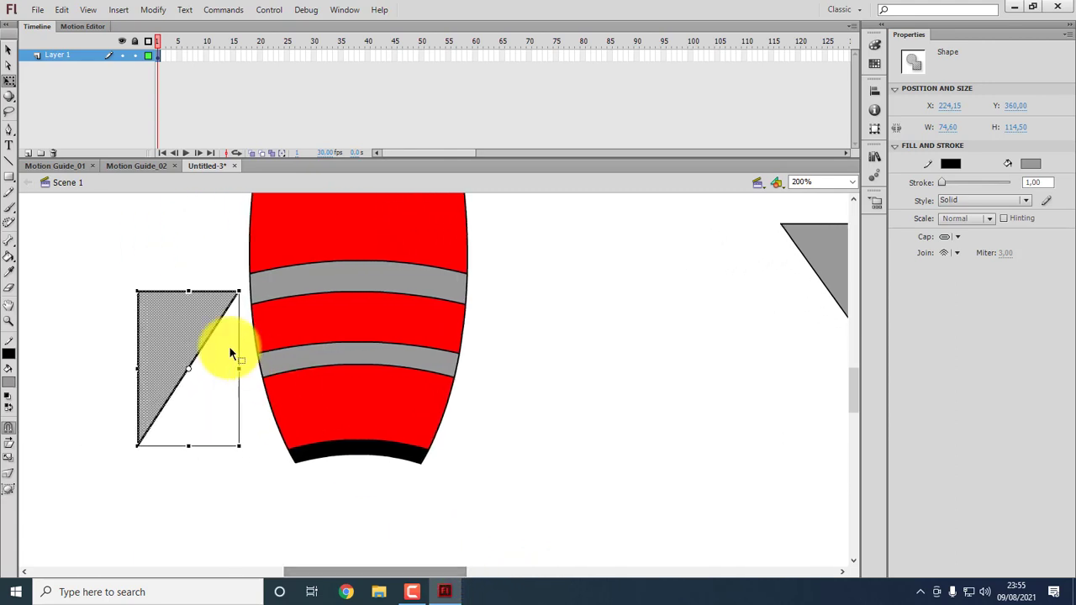
pyautogui.moveTo(198, 327); pyautogui.dragTo(212, 308)
pyautogui.click(205, 249)
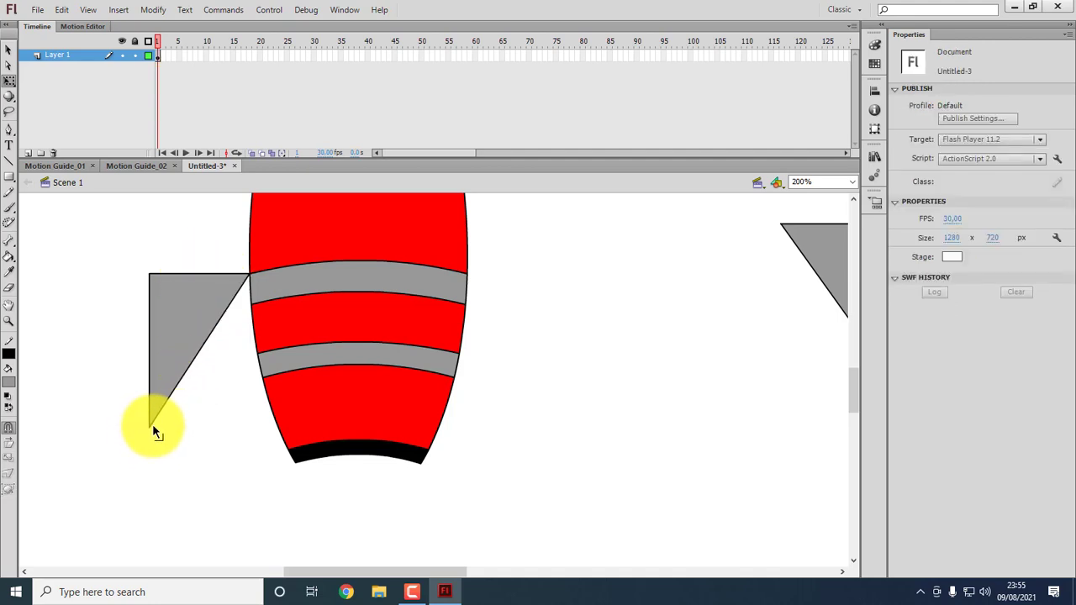
# Reshape the left triangle into a swept fin, with its outer tip below the base and its inner corner beside the body.
pyautogui.click(148, 295)
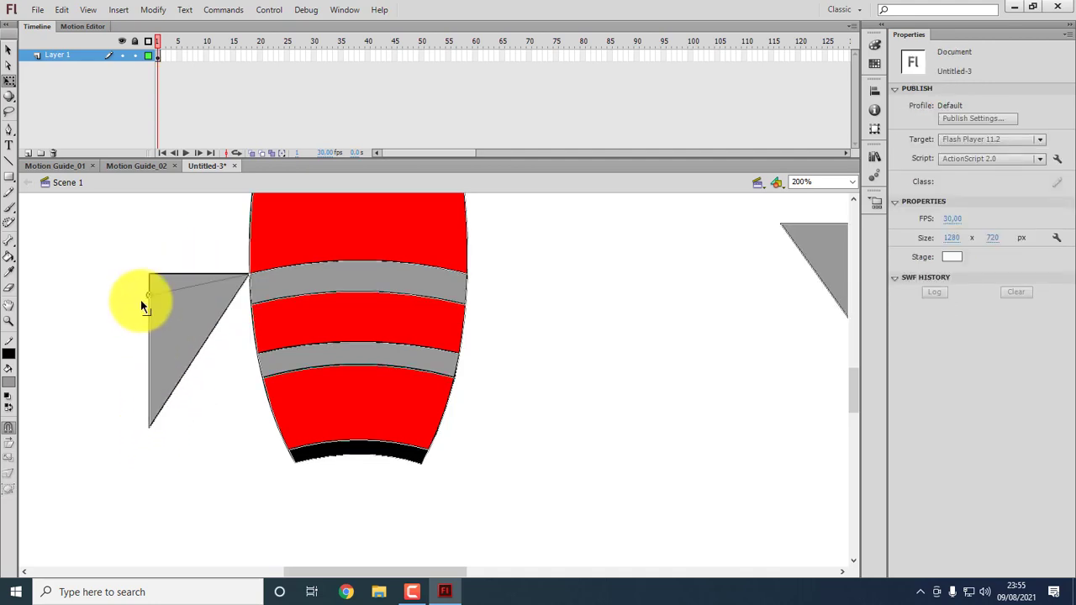
pyautogui.moveTo(142, 303); pyautogui.dragTo(146, 351)
pyautogui.moveTo(151, 425); pyautogui.dragTo(249, 430)
pyautogui.moveTo(147, 349); pyautogui.dragTo(132, 476)
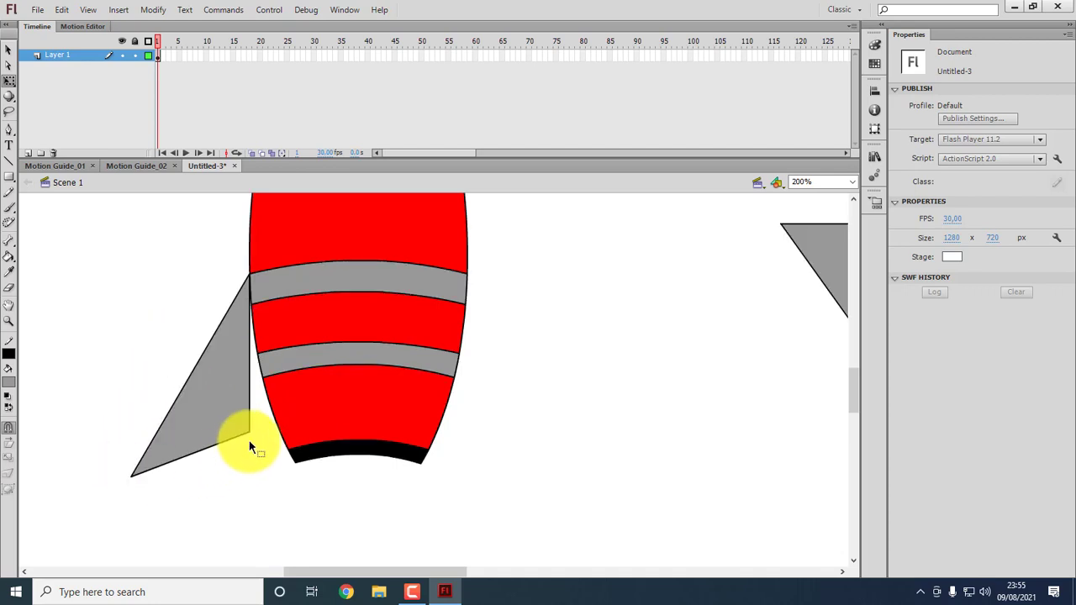
# Curve the left fin's inner edge inward and extend its lower edge to the body outline, removing the leftover curve segment near that corner.
pyautogui.moveTo(250, 357); pyautogui.dragTo(238, 368)
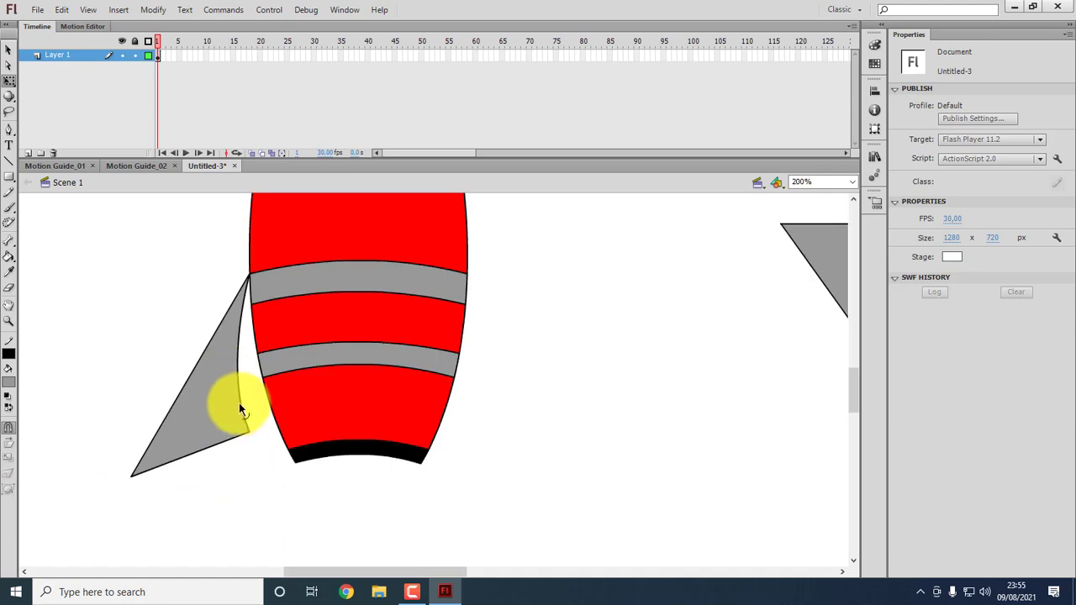
pyautogui.moveTo(249, 429); pyautogui.dragTo(279, 432)
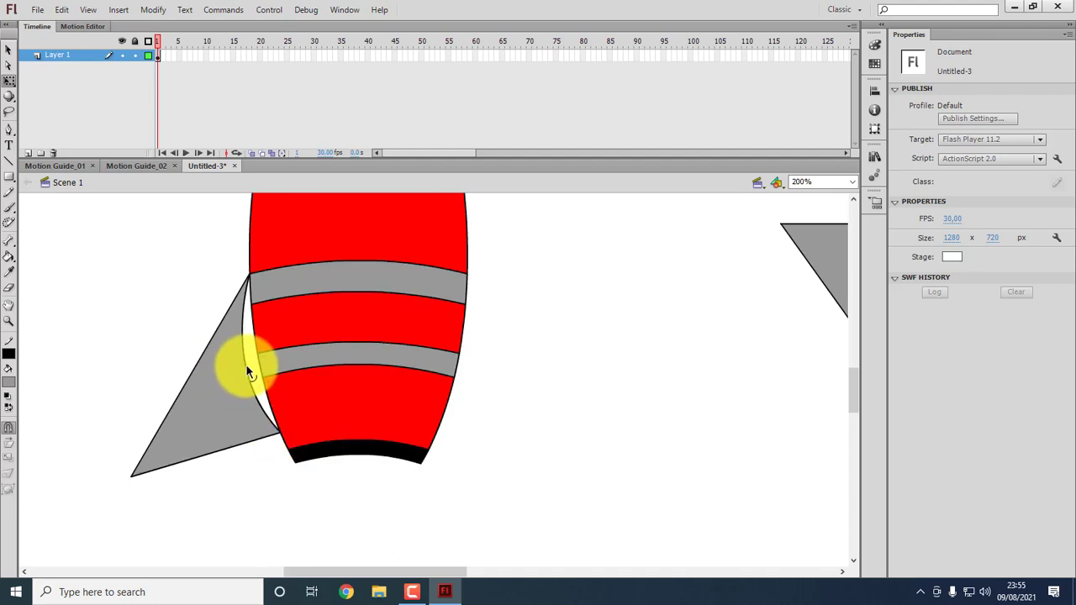
pyautogui.moveTo(248, 365); pyautogui.dragTo(245, 391)
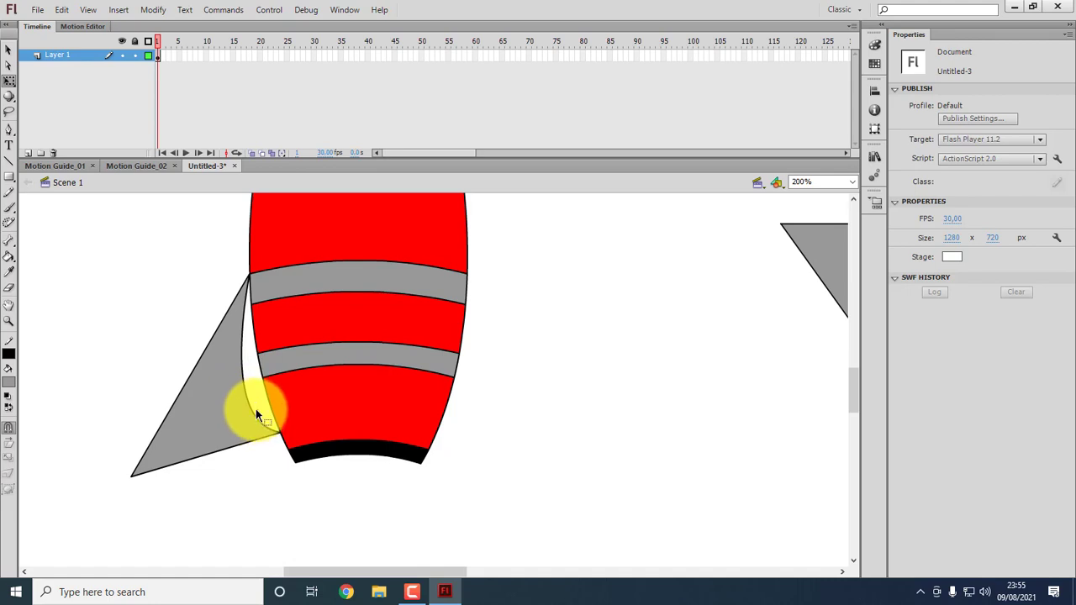
pyautogui.moveTo(248, 421)
pyautogui.mouseDown()
pyautogui.moveTo(249, 439)
pyautogui.moveTo(263, 423)
pyautogui.mouseUp()
pyautogui.hotkey('ctrl', 'z')
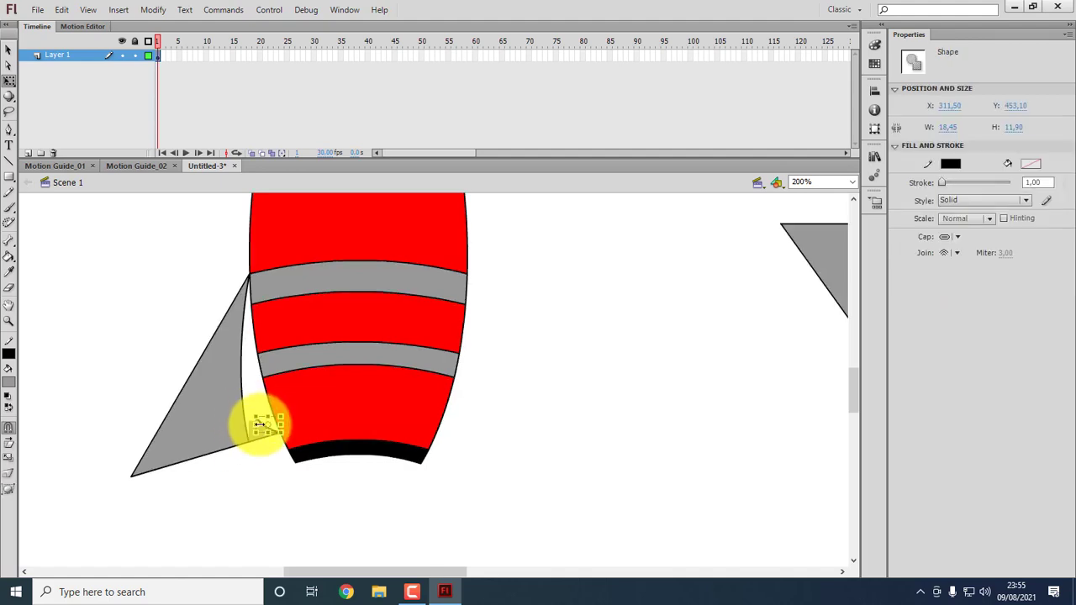
pyautogui.click(256, 428)
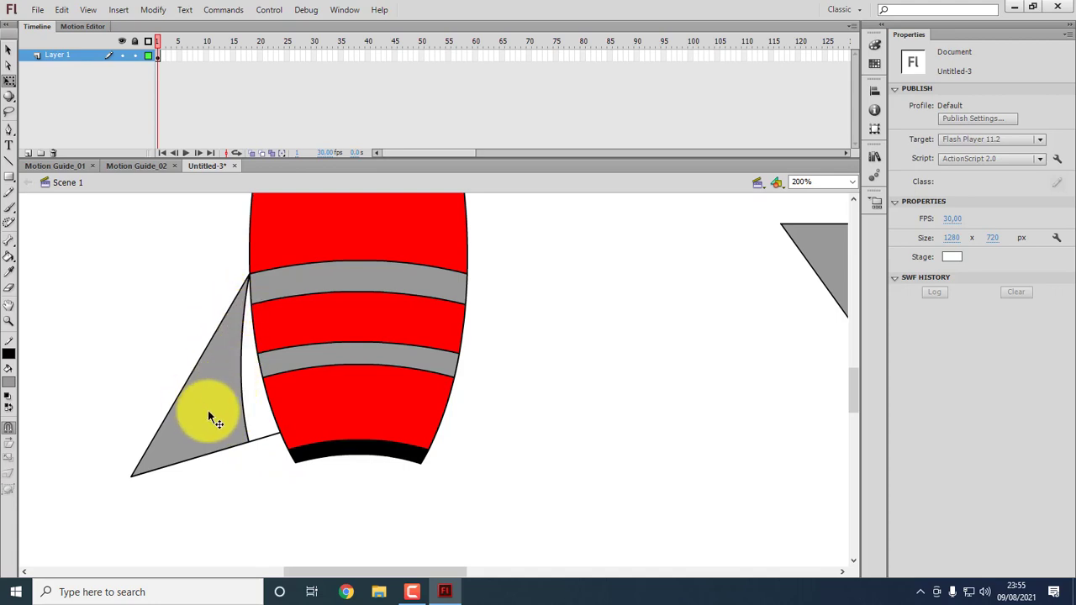
# Set the fill color to dark gray #333333 for the Paint Bucket tool.
pyautogui.click(10, 383)
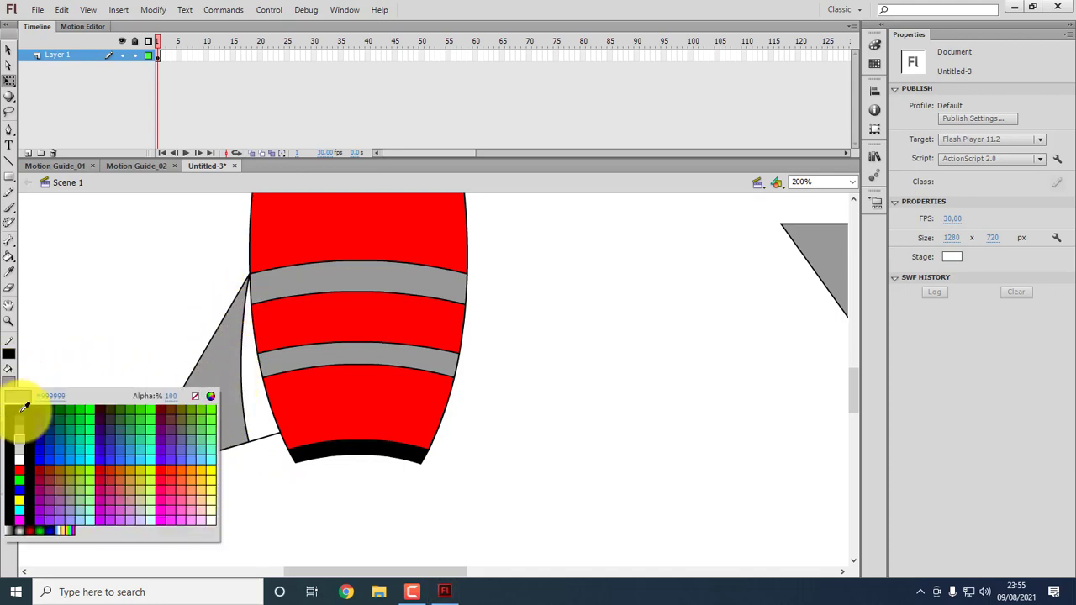
pyautogui.click(13, 412)
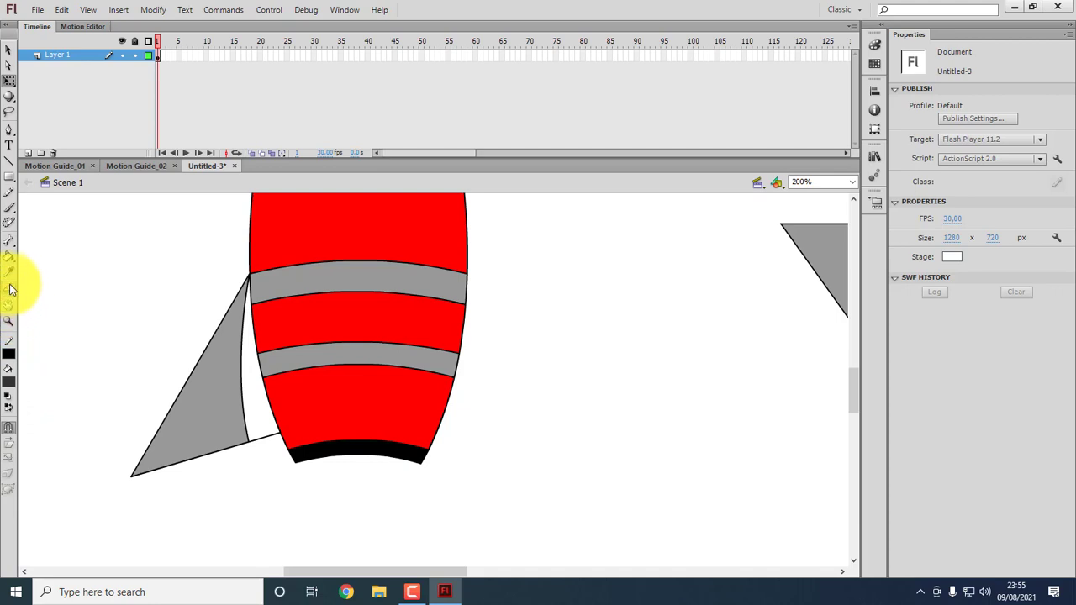
pyautogui.click(9, 257)
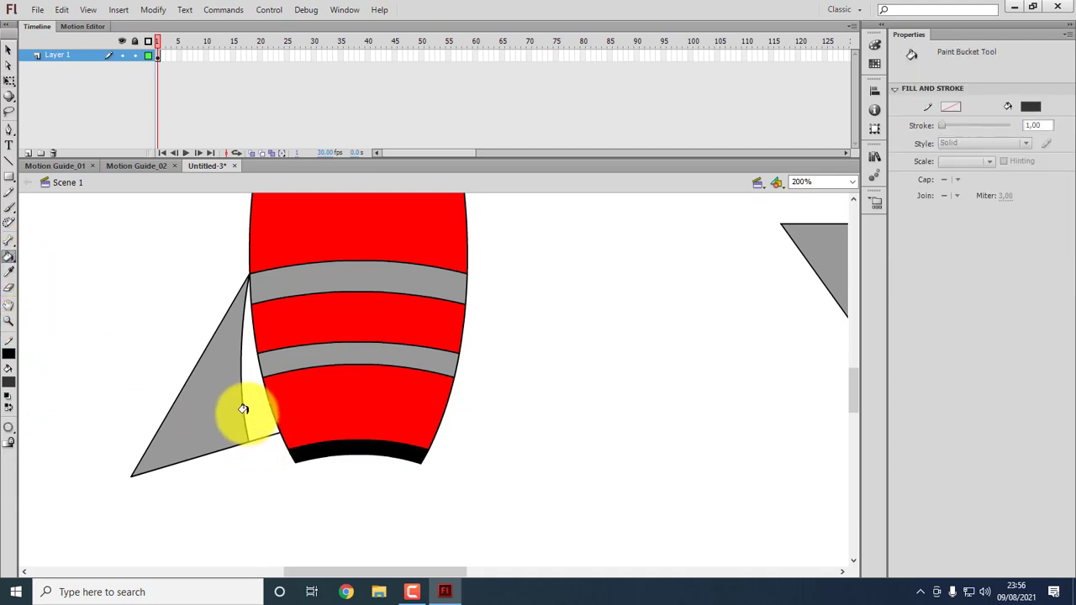
# Try to fill the white strip between the left fin and the body with dark gray, undoing the misplaced fills.
pyautogui.click(241, 412)
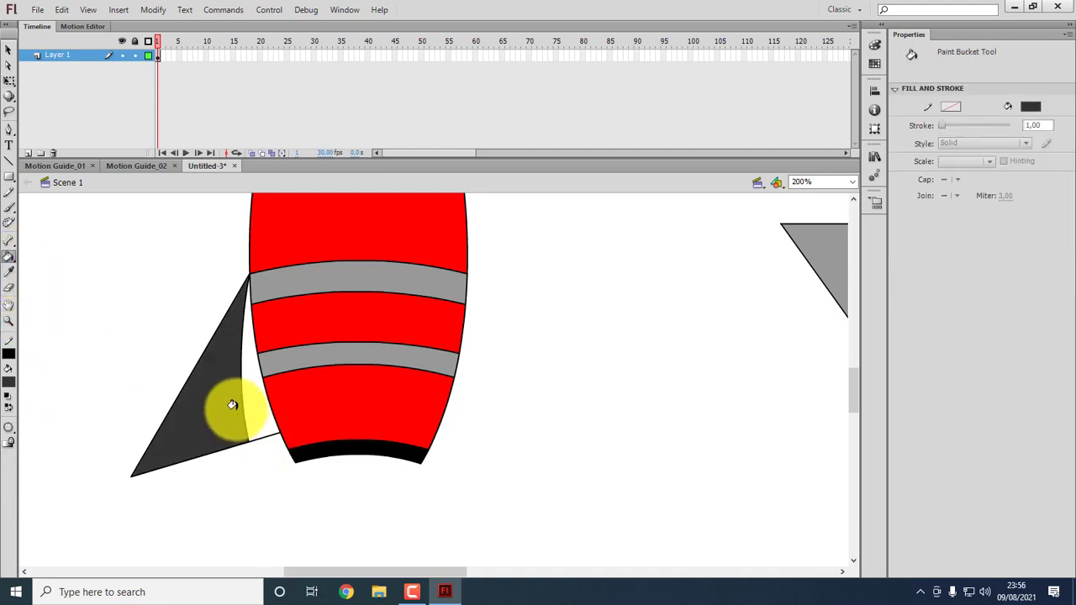
pyautogui.hotkey('ctrl', 'z')
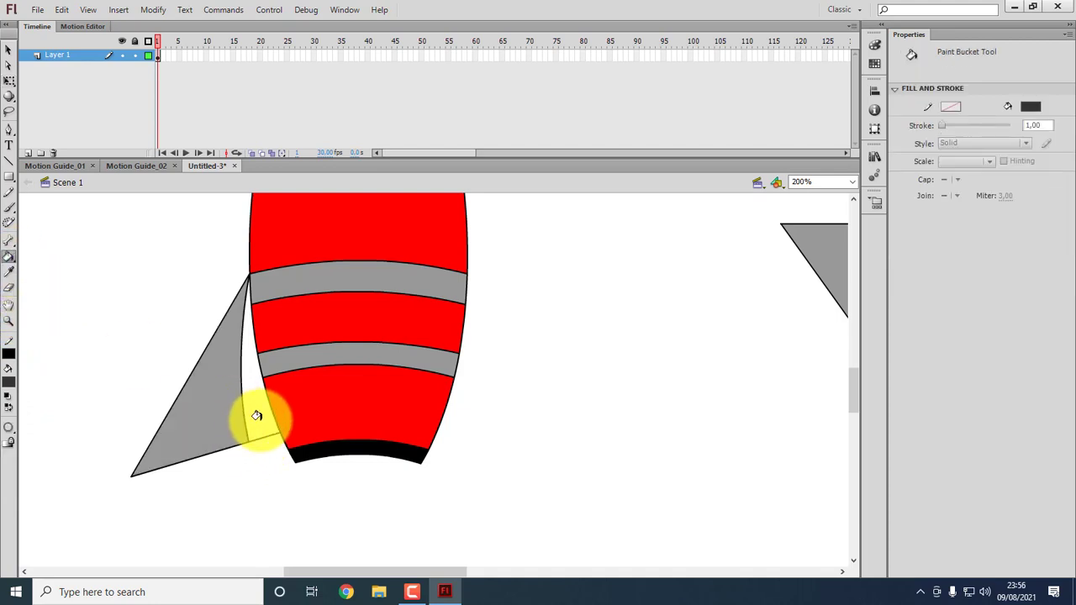
pyautogui.click(10, 51)
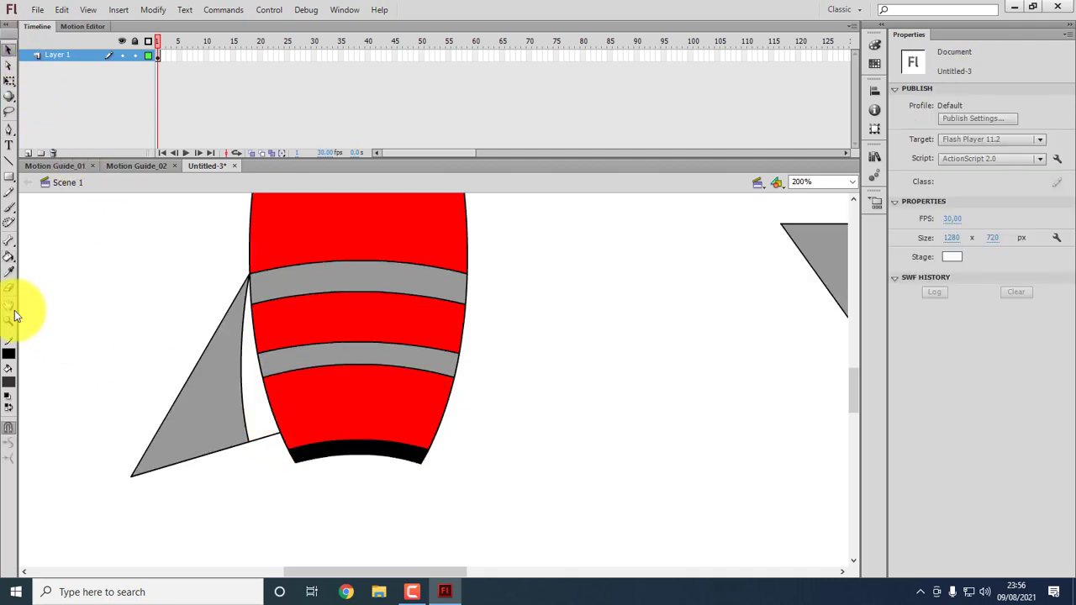
pyautogui.click(9, 257)
pyautogui.click(268, 408)
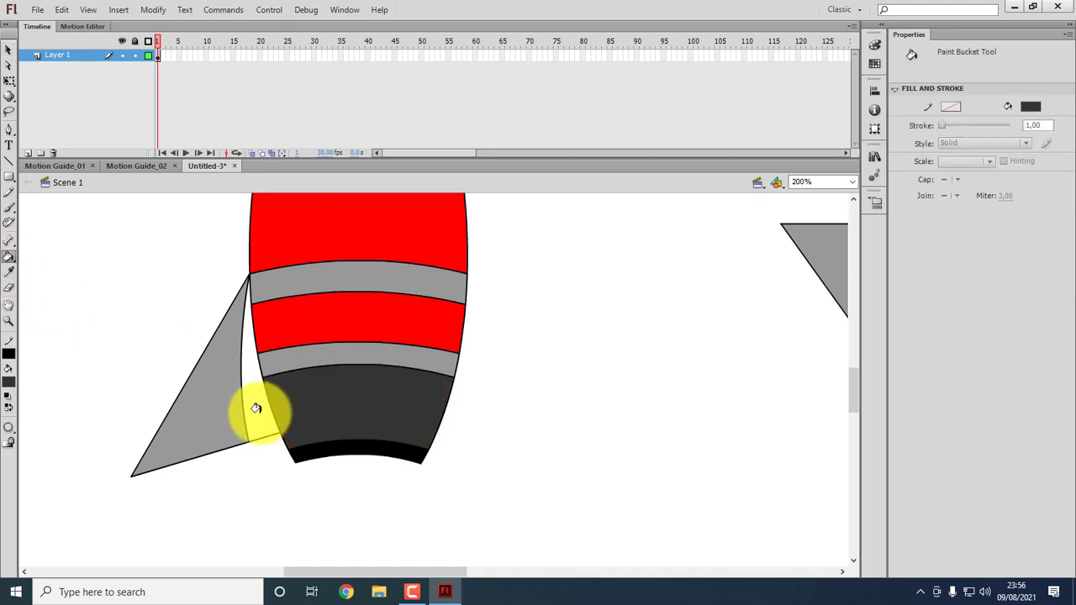
pyautogui.hotkey('ctrl', 'z')
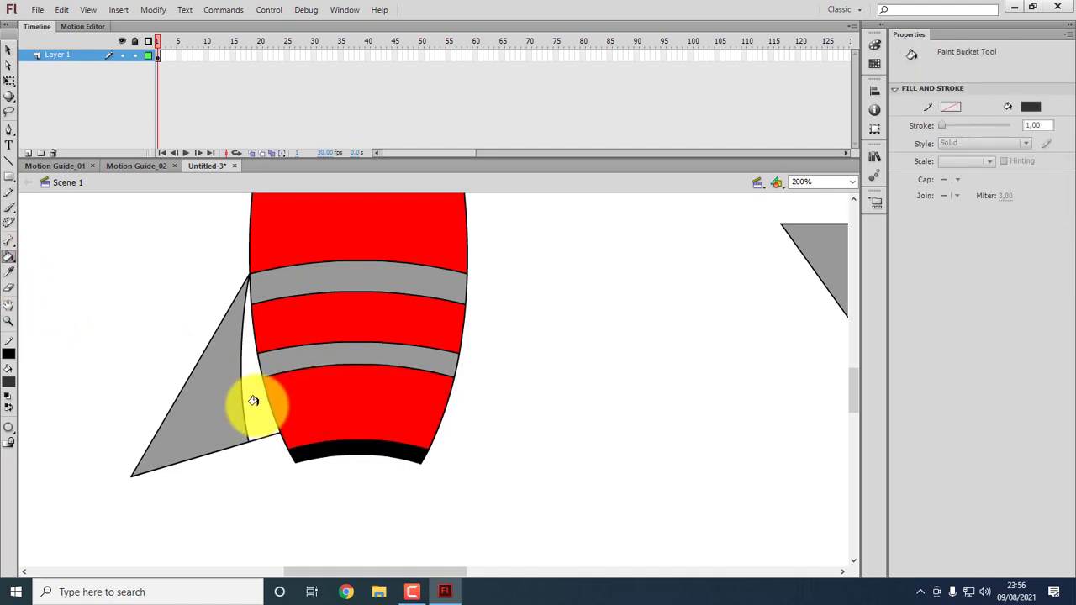
# Examine the outlines around the white strip between the left fin and the body for an opening that blocks the fill.
pyautogui.click(7, 52)
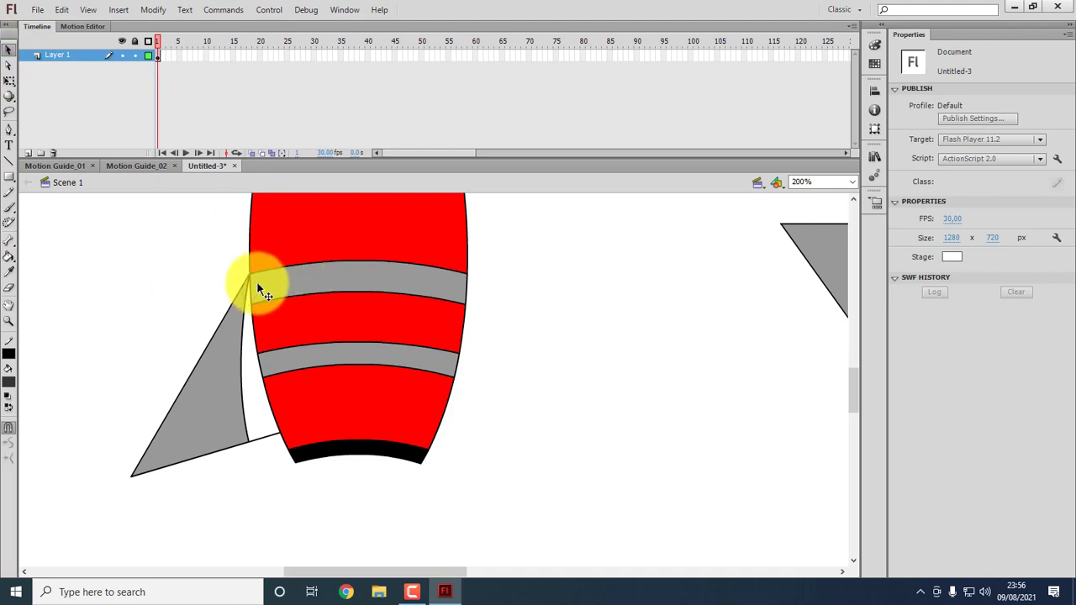
pyautogui.hotkey('ctrl', 'a')
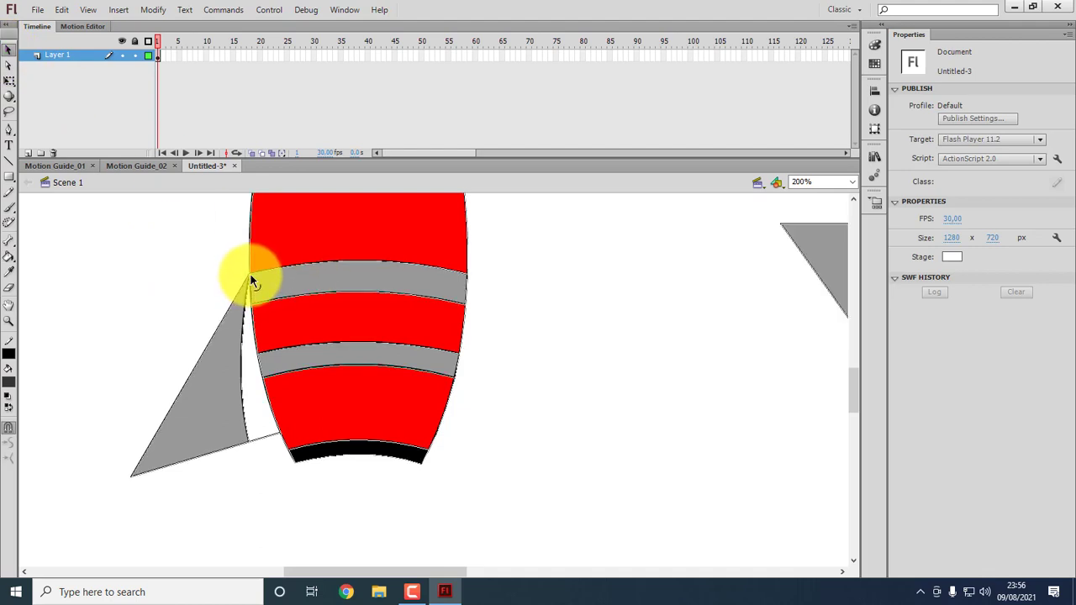
pyautogui.click(249, 273)
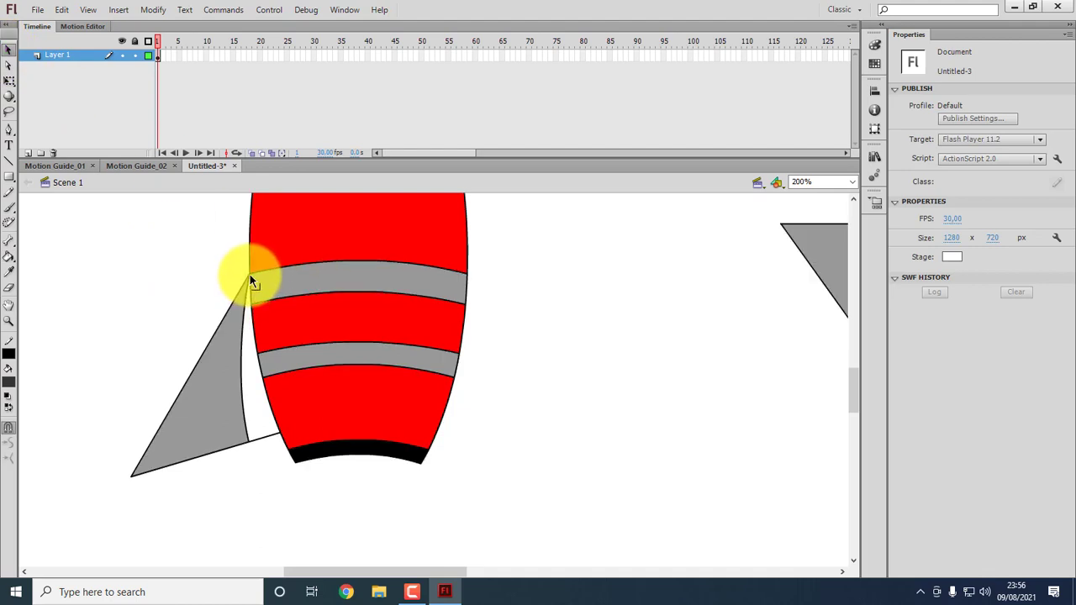
pyautogui.click(243, 392)
pyautogui.click(255, 403)
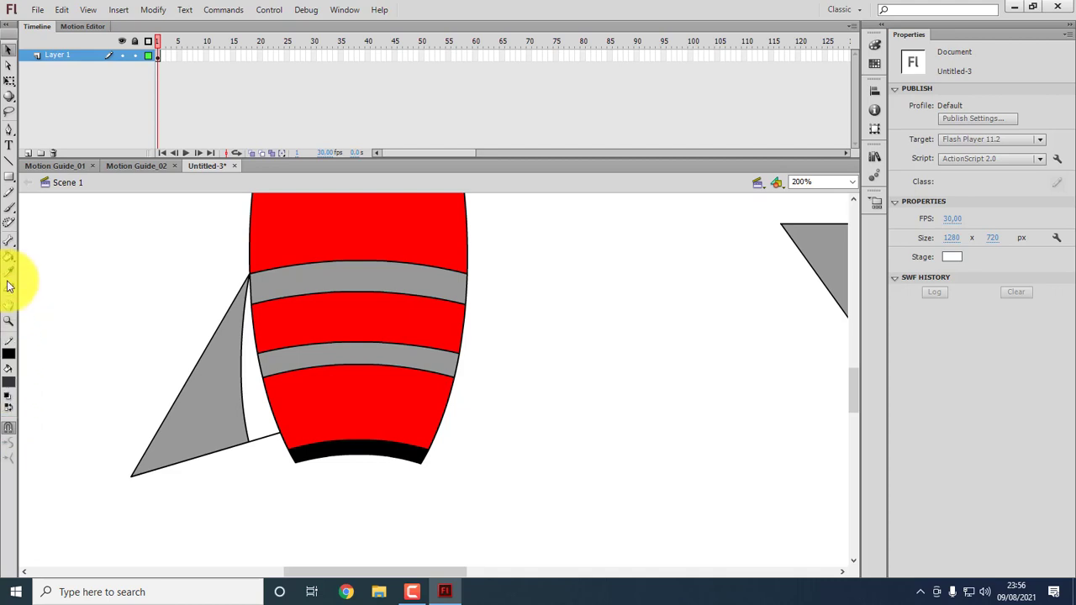
pyautogui.click(9, 257)
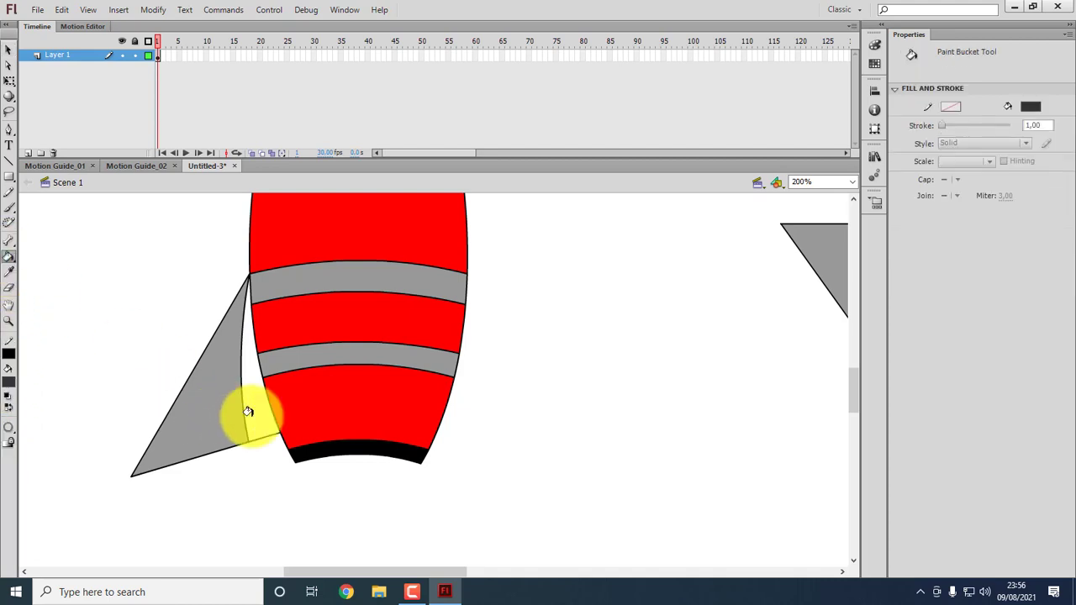
pyautogui.click(9, 50)
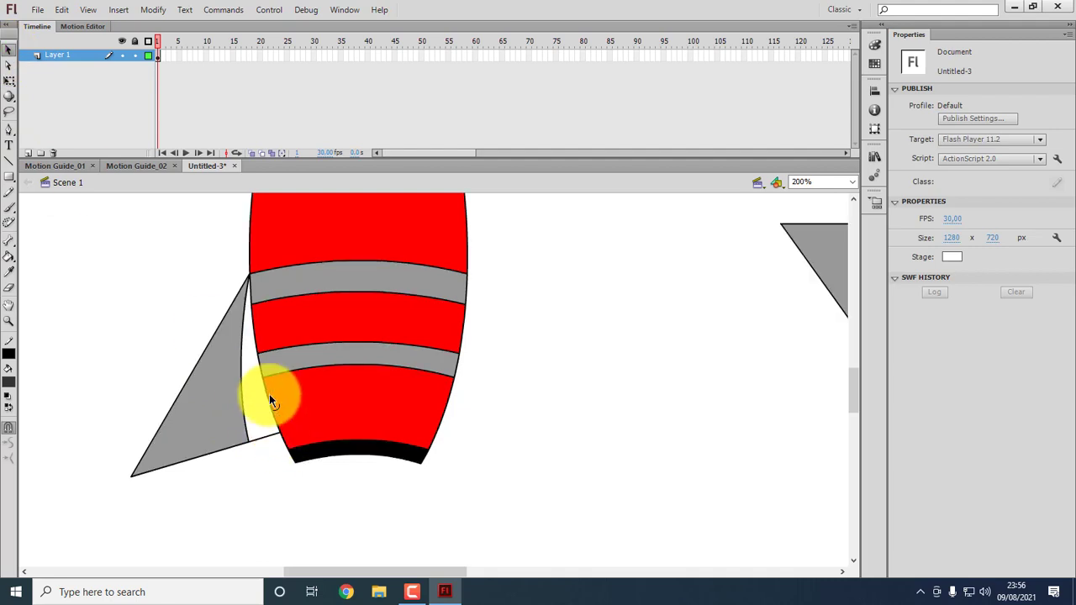
pyautogui.click(248, 278)
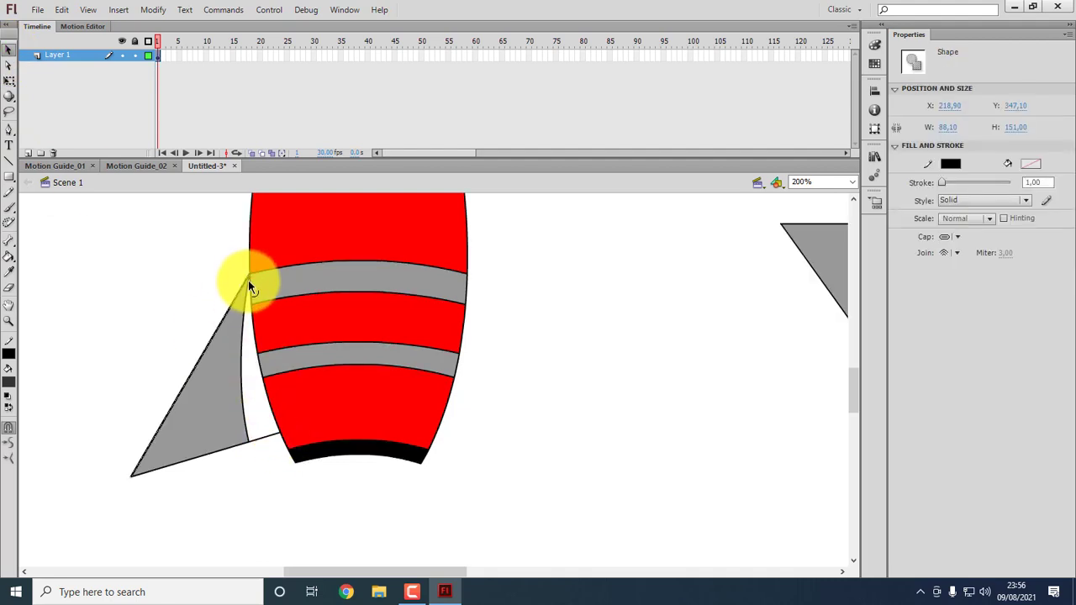
pyautogui.click(248, 288)
pyautogui.doubleClick(248, 277)
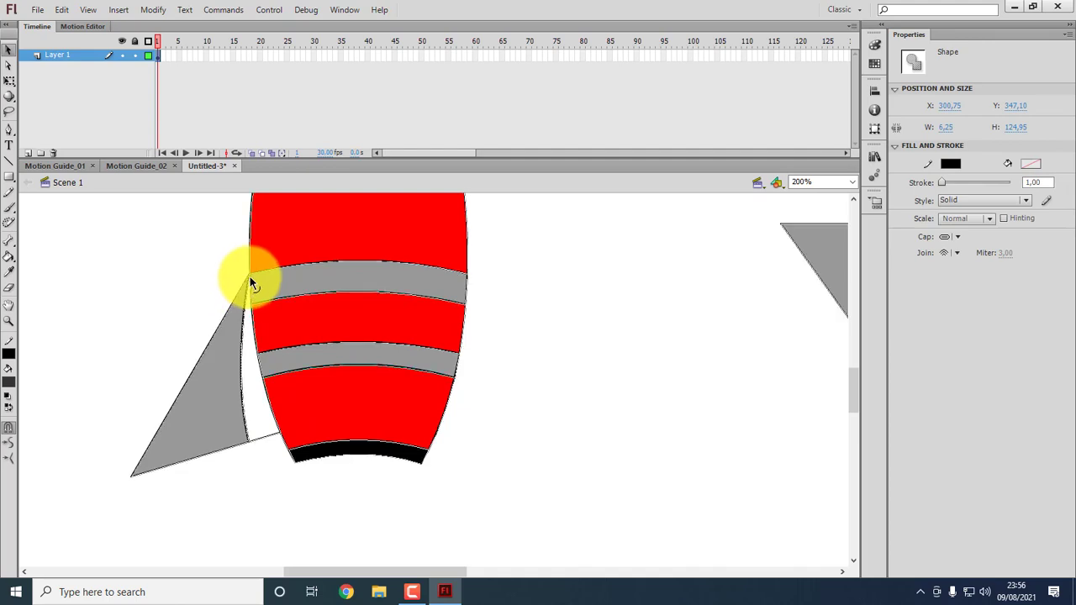
pyautogui.moveTo(251, 274); pyautogui.dragTo(250, 275)
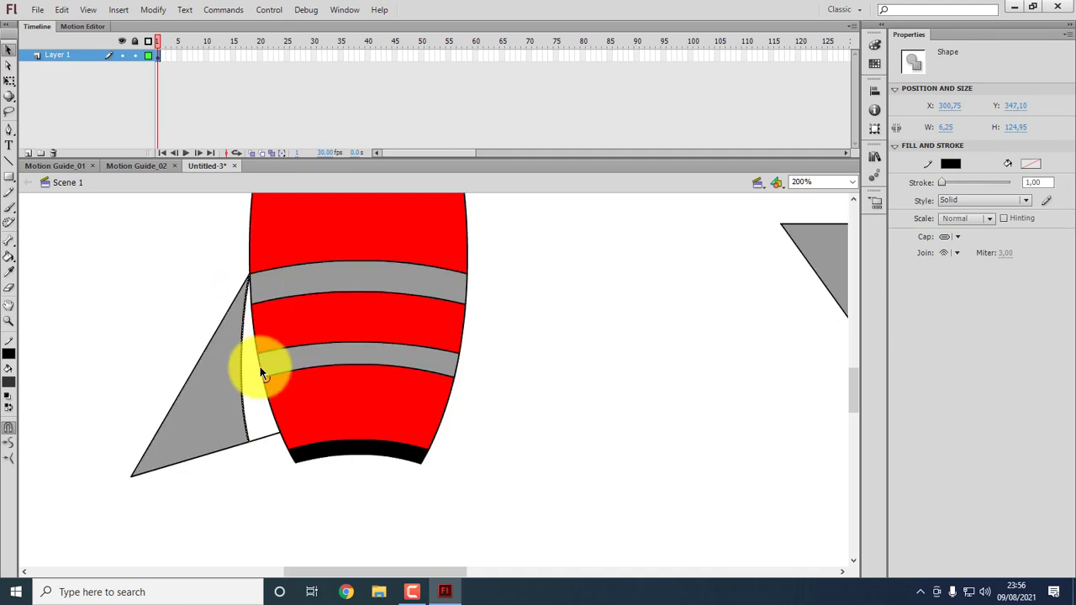
pyautogui.click(259, 436)
pyautogui.click(260, 446)
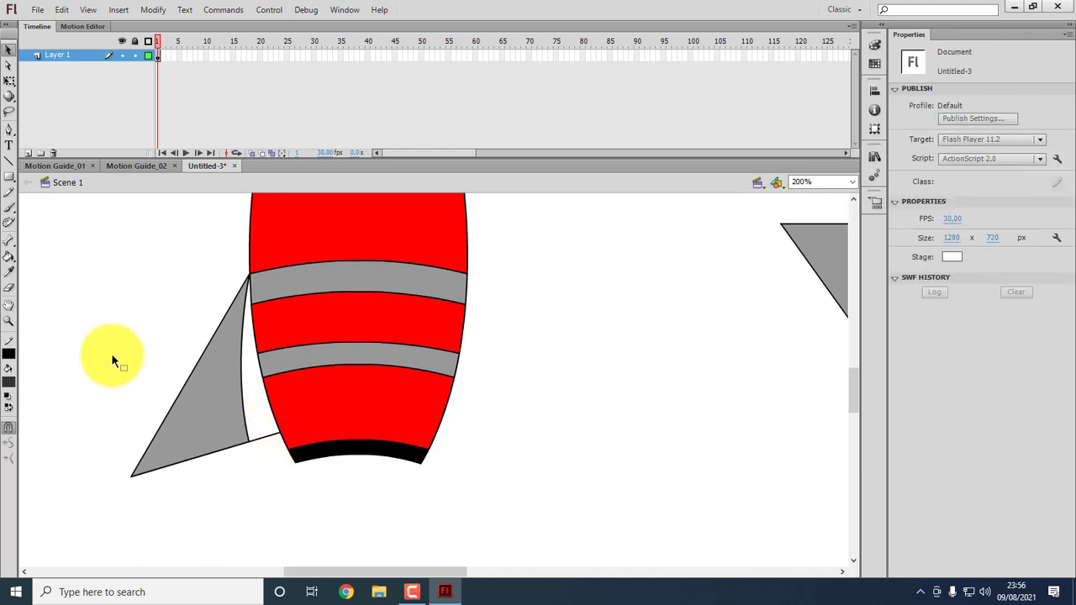
# Set the Paint Bucket to Close Large Gaps and fill the white strip between the left fin and the body with dark gray.
pyautogui.click(8, 256)
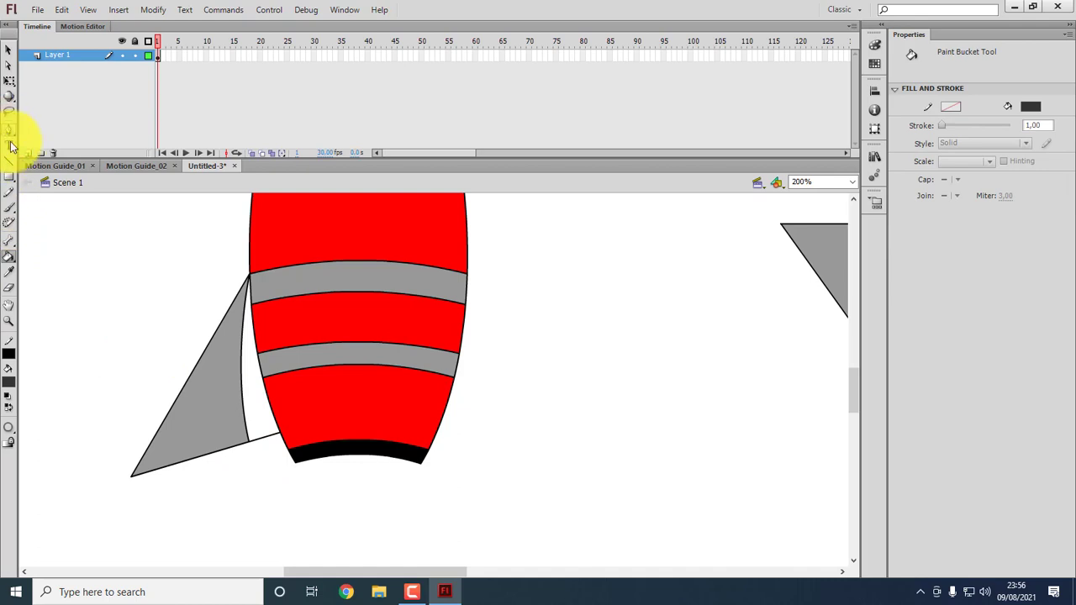
pyautogui.click(10, 427)
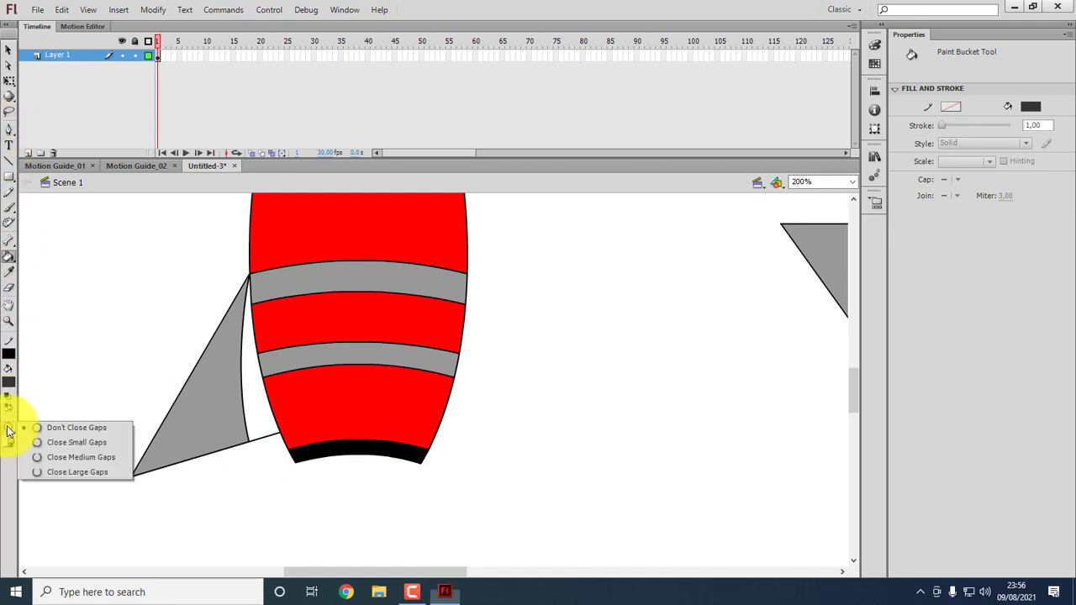
pyautogui.click(65, 471)
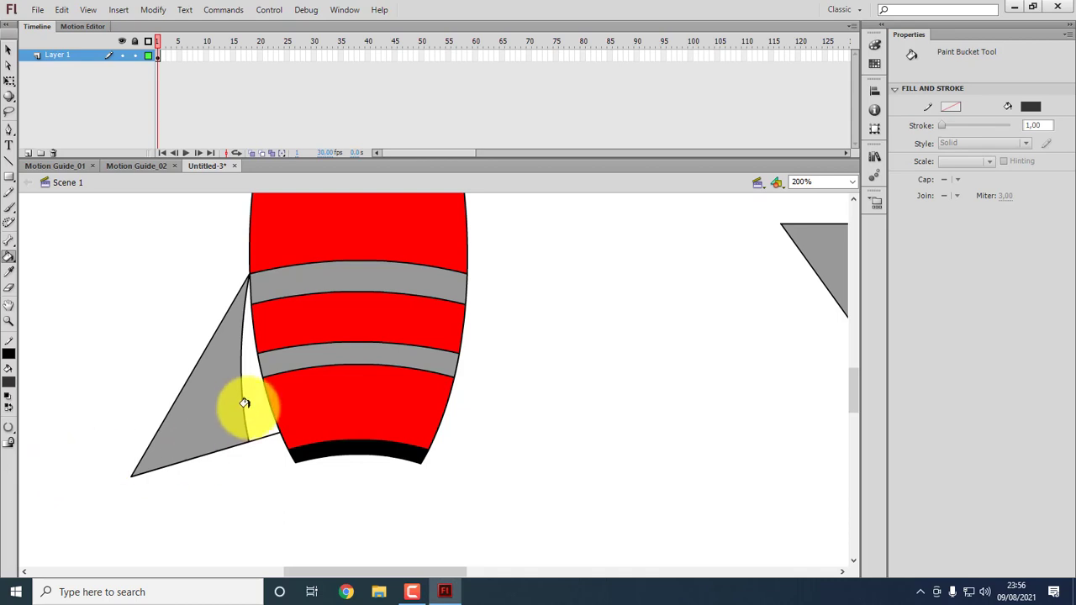
pyautogui.click(244, 404)
# Delete the curved black line separating the left fin from its dark gray strip.
pyautogui.click(9, 51)
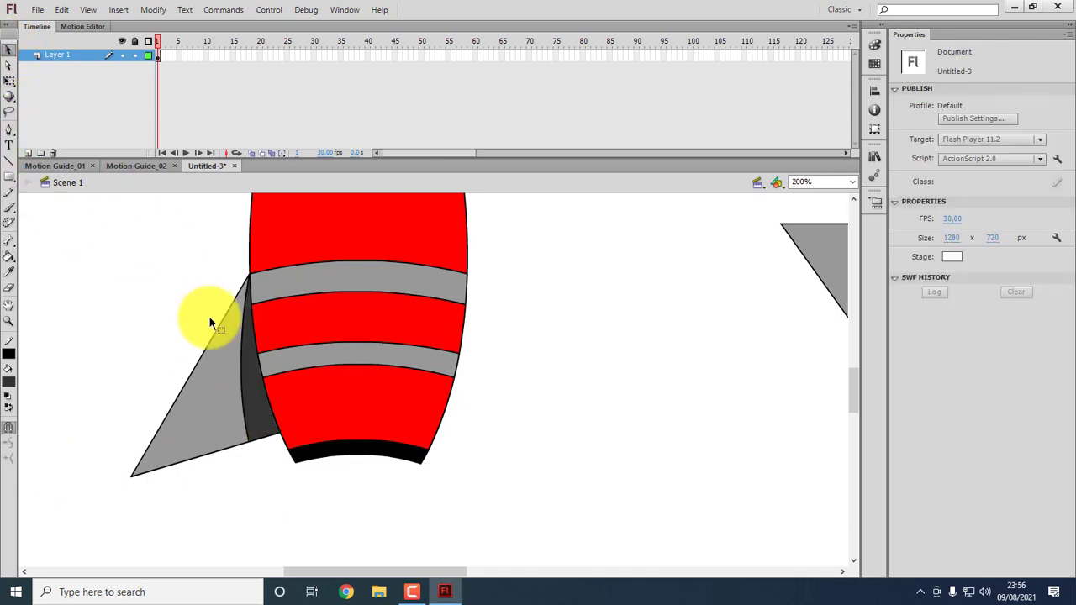
pyautogui.click(241, 382)
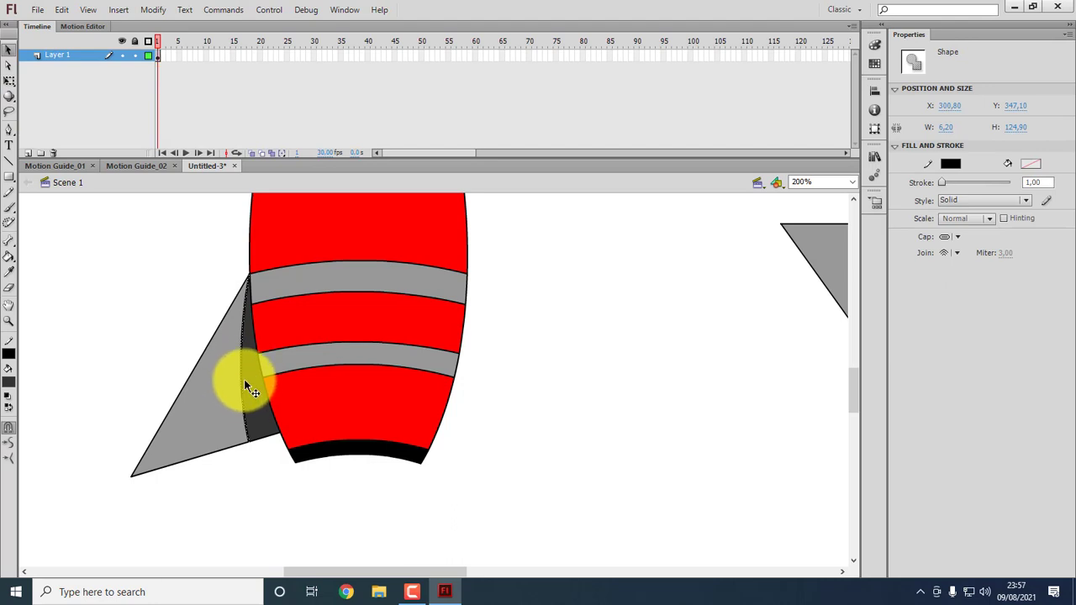
pyautogui.press('Escape')
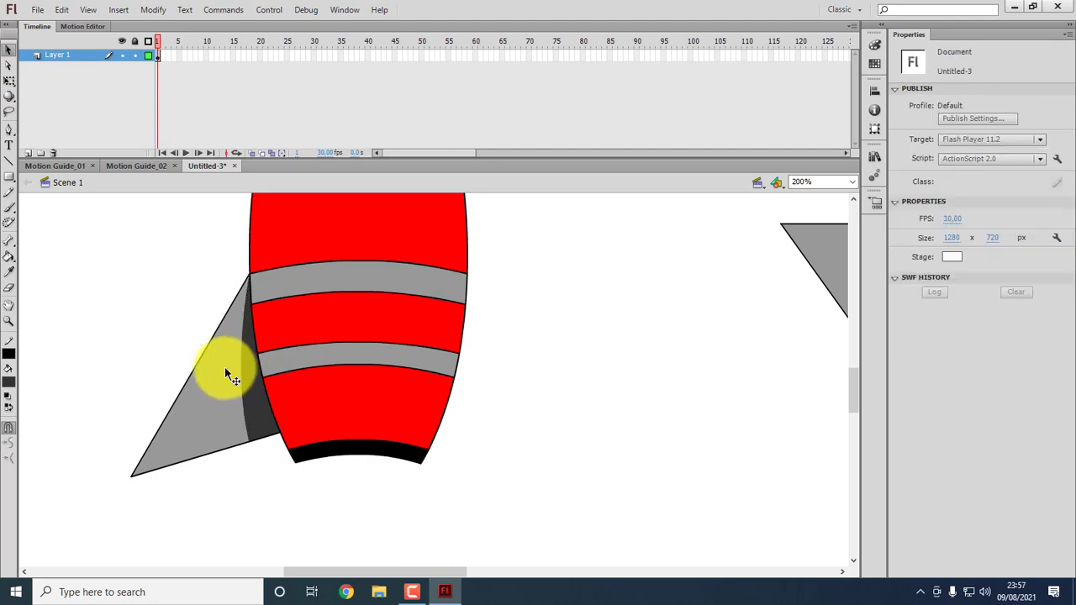
# Recolor the dark strip beside the left fin with the next lighter gray.
pyautogui.click(262, 410)
pyautogui.click(12, 380)
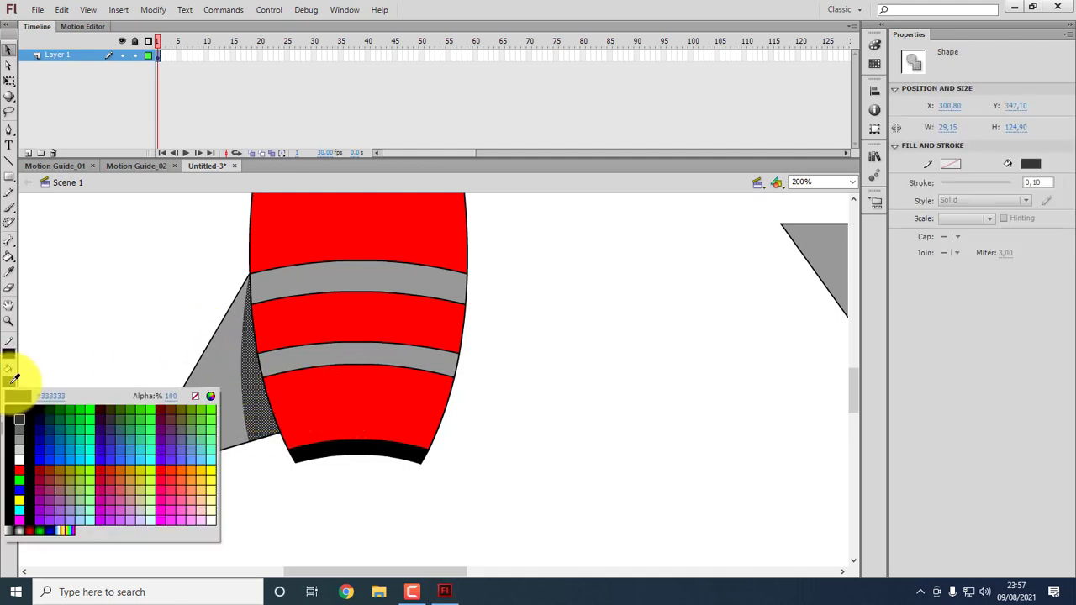
pyautogui.click(19, 429)
pyautogui.click(140, 310)
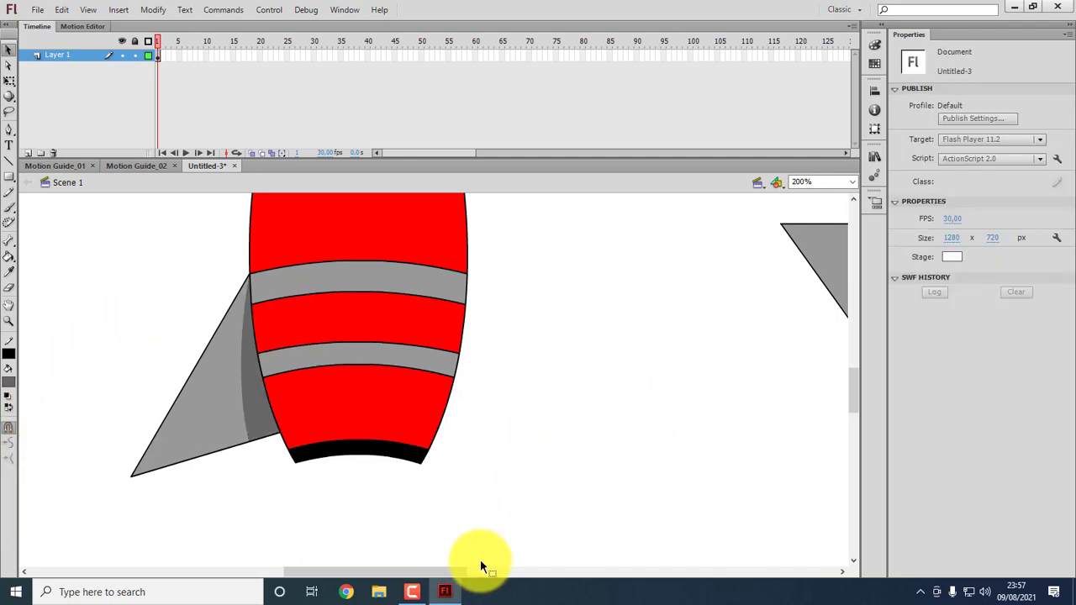
# Try to move the spare gray triangle's fill to the body's right side at the upper gray band, and undo the move.
pyautogui.moveTo(423, 572); pyautogui.dragTo(440, 572)
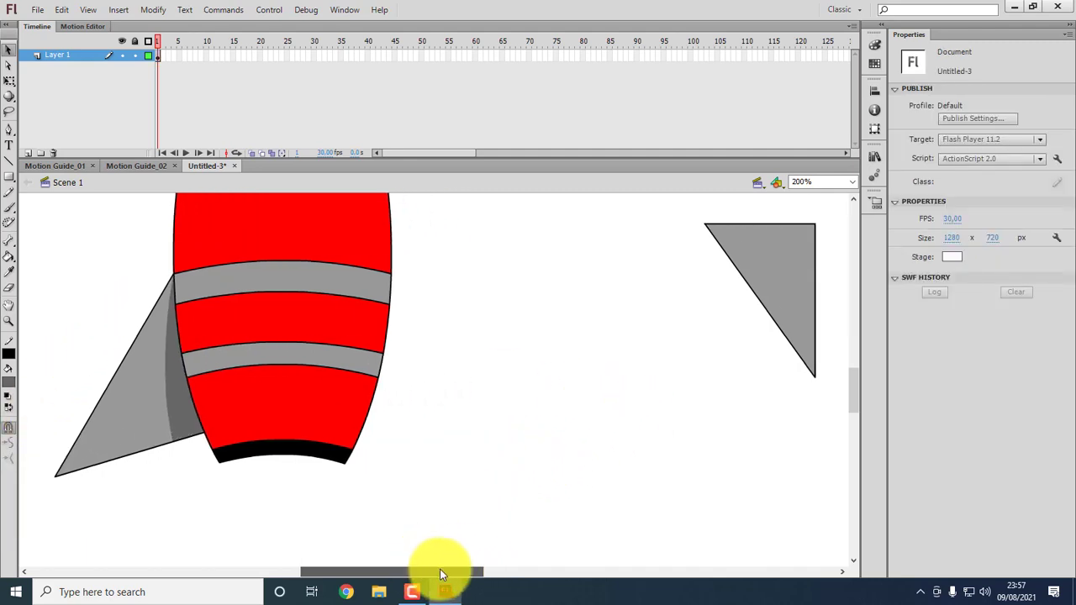
pyautogui.click(765, 276)
pyautogui.moveTo(736, 270)
pyautogui.mouseDown()
pyautogui.moveTo(638, 300)
pyautogui.moveTo(462, 314)
pyautogui.mouseUp()
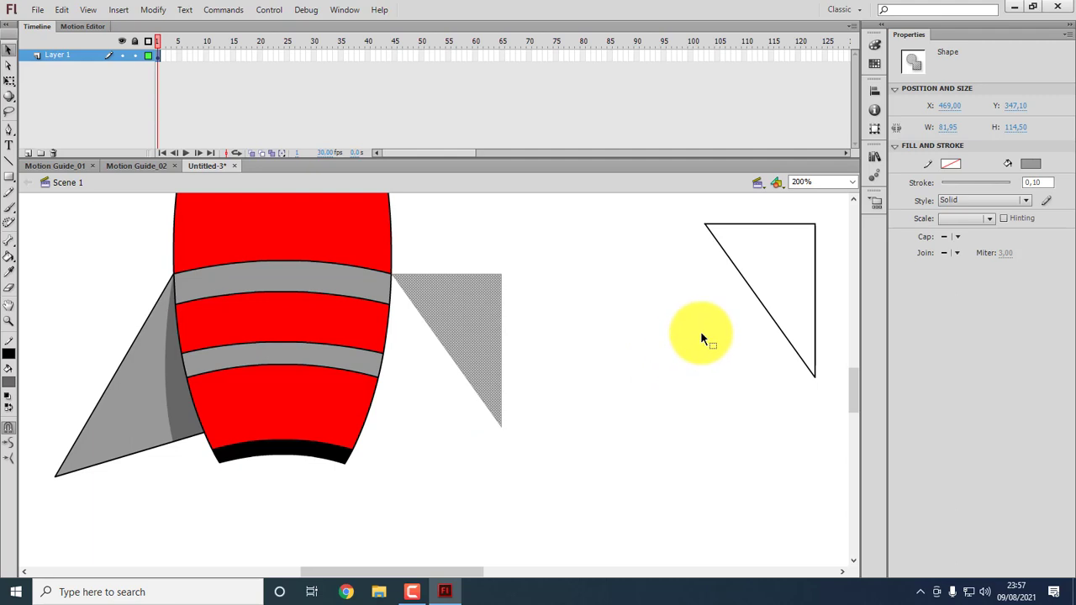
pyautogui.hotkey('ctrl', 'z')
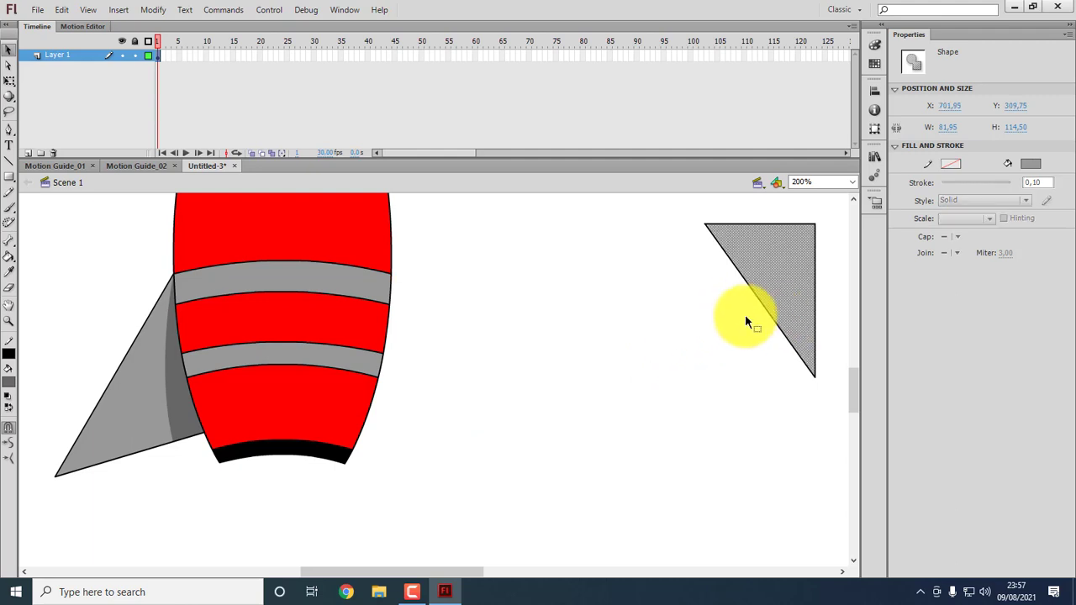
# Move the spare gray triangle with its outline against the body's right side at the upper gray band.
pyautogui.moveTo(682, 203); pyautogui.dragTo(841, 406)
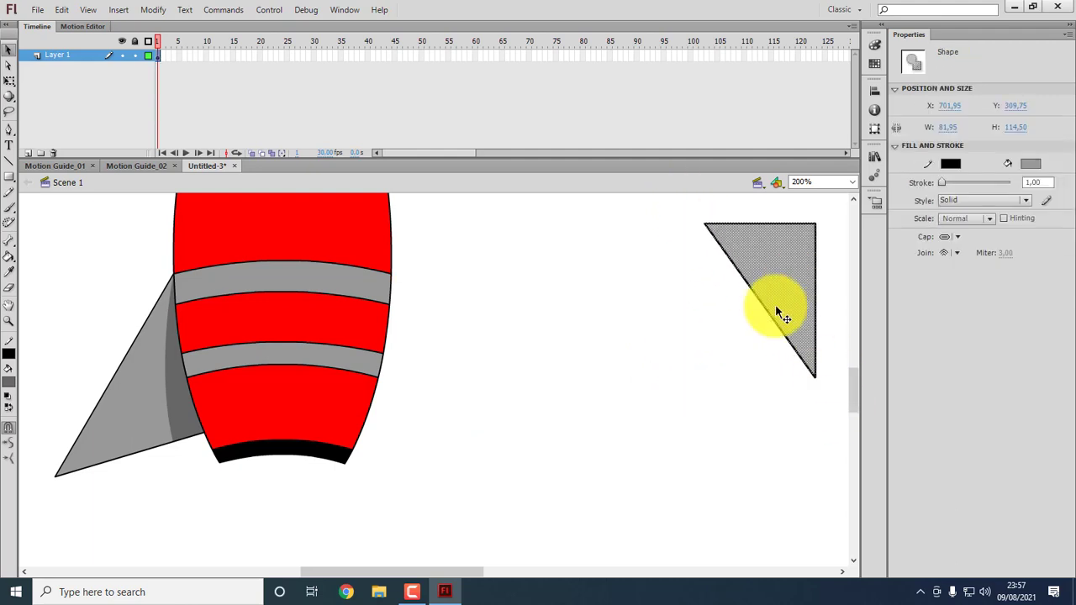
pyautogui.moveTo(774, 305); pyautogui.dragTo(480, 335)
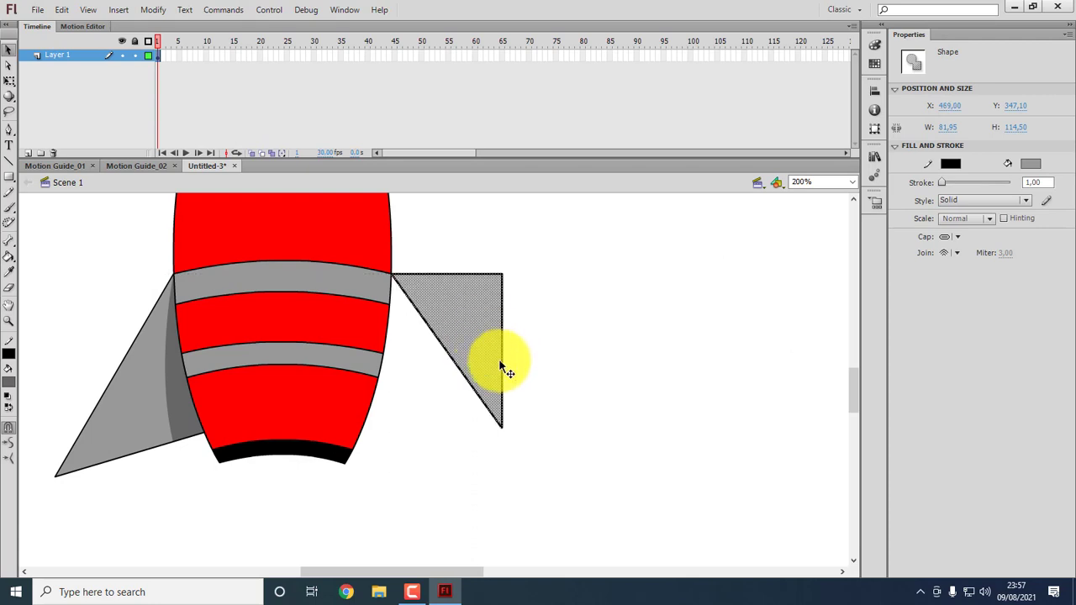
pyautogui.click(561, 430)
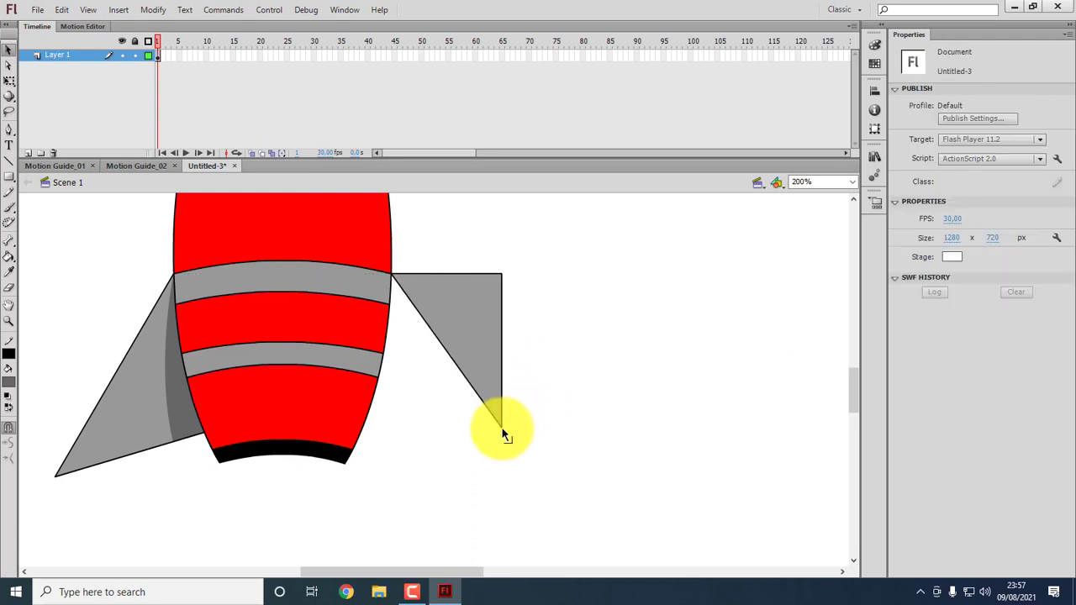
# Reshape the triangle into a right fin pointing down and outward, with a curved inner edge meeting the lower body.
pyautogui.moveTo(502, 427); pyautogui.dragTo(391, 458)
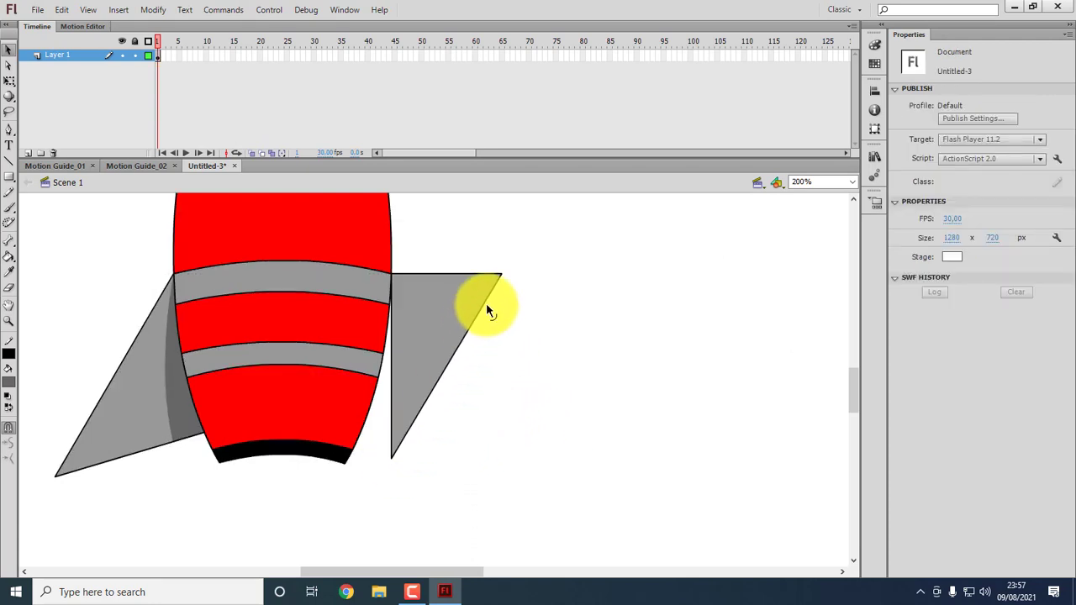
pyautogui.moveTo(501, 276); pyautogui.dragTo(539, 458)
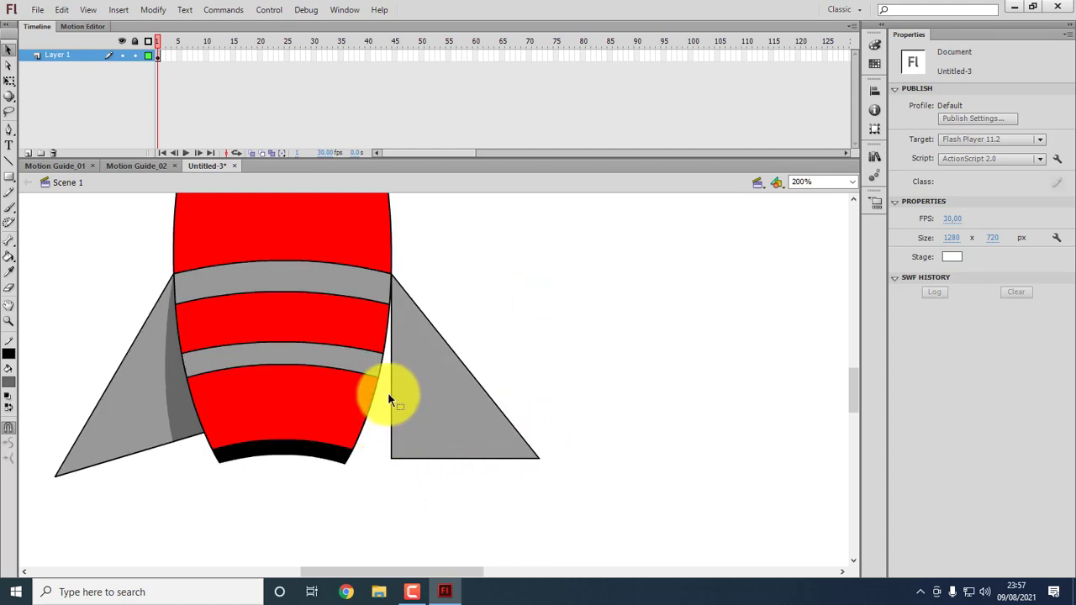
pyautogui.moveTo(390, 389); pyautogui.dragTo(407, 408)
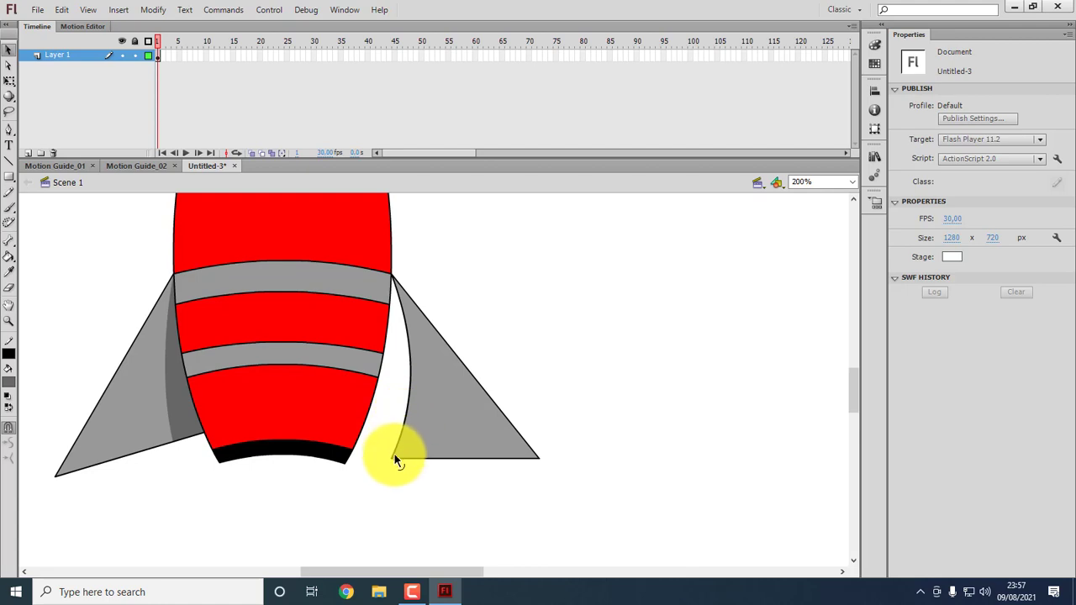
pyautogui.moveTo(394, 456); pyautogui.dragTo(365, 441)
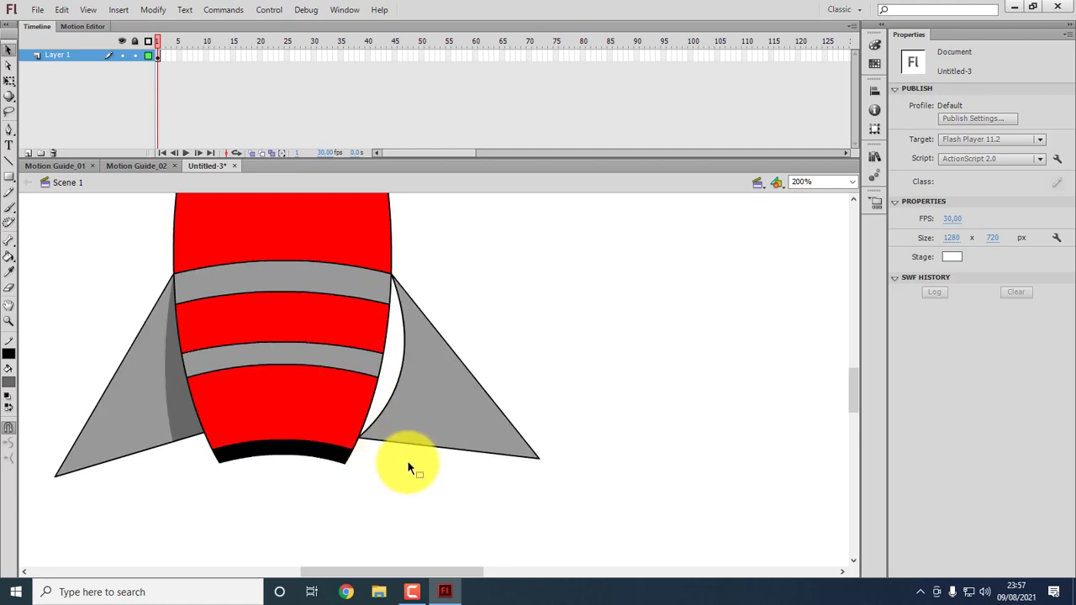
# Remove the leftover line and gray fill fragments between the right fin's inner edge and the lower body.
pyautogui.click(385, 419)
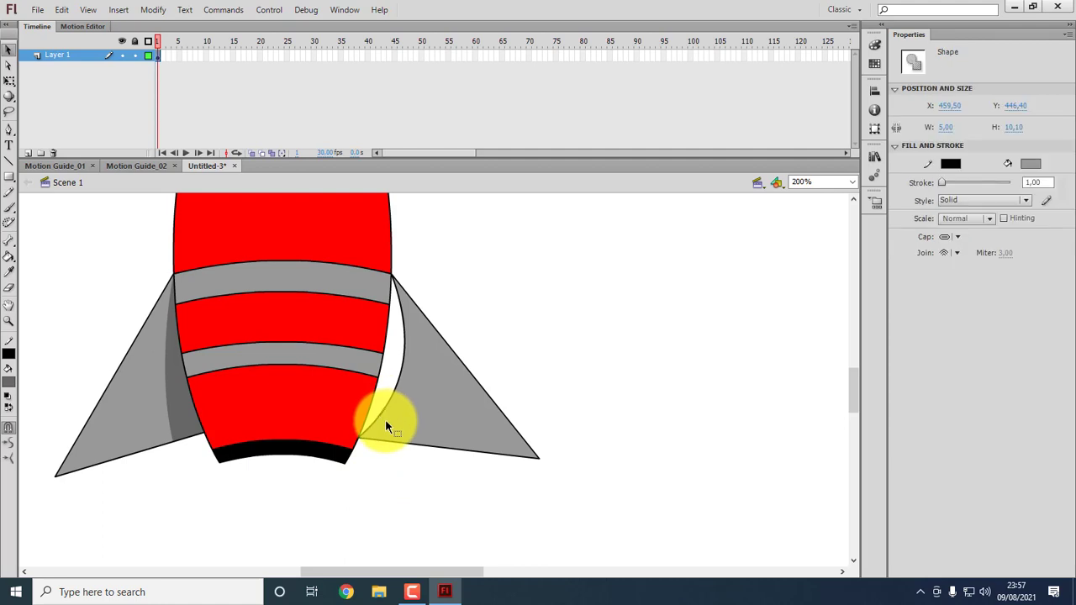
pyautogui.press('Delete')
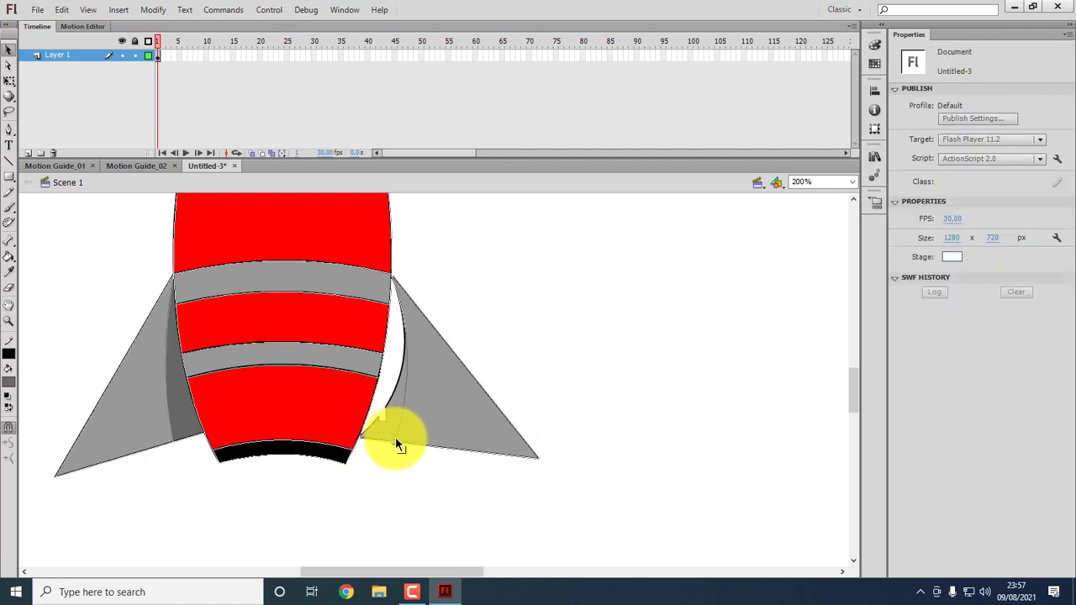
pyautogui.click(377, 422)
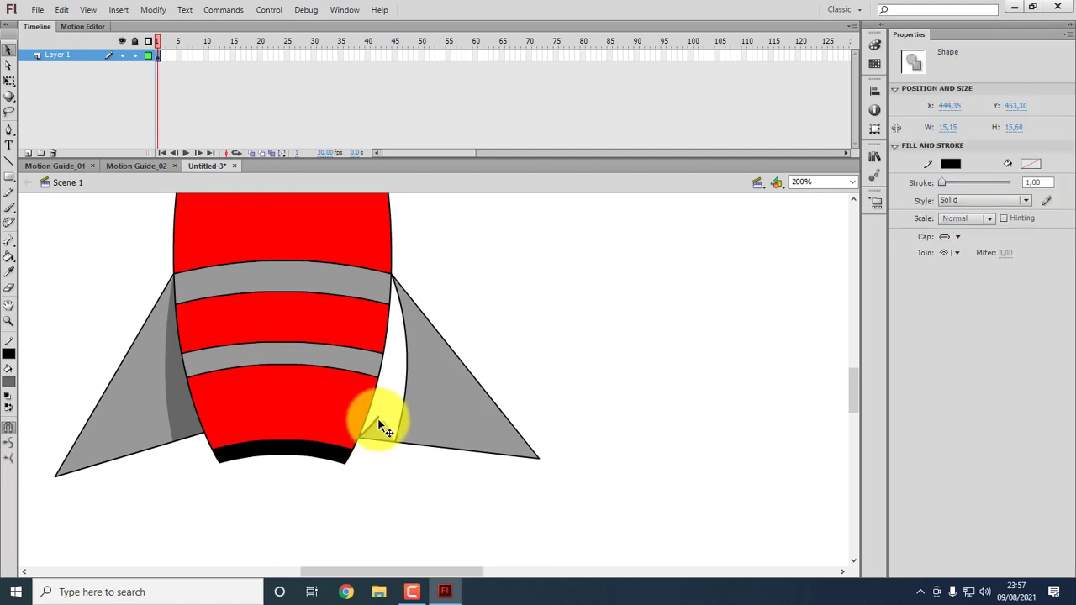
pyautogui.click(379, 426)
pyautogui.click(383, 430)
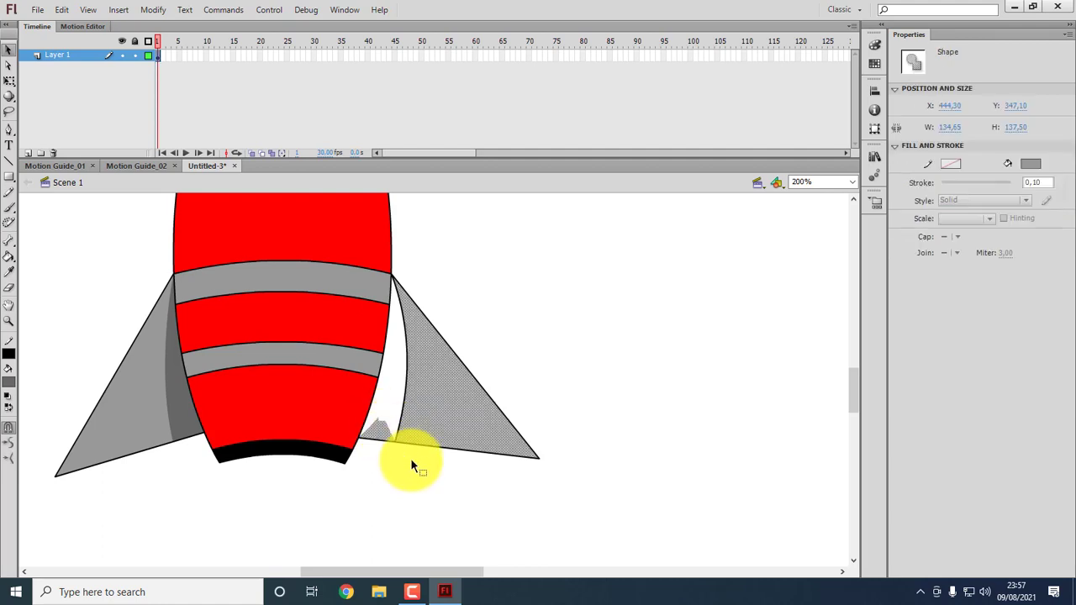
pyautogui.click(390, 444)
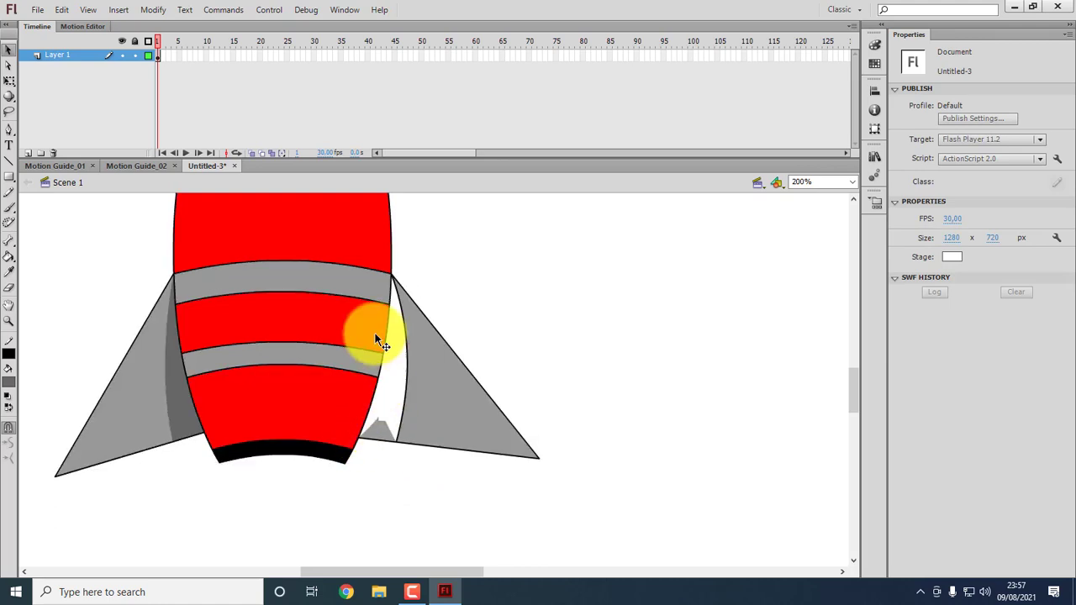
pyautogui.click(380, 424)
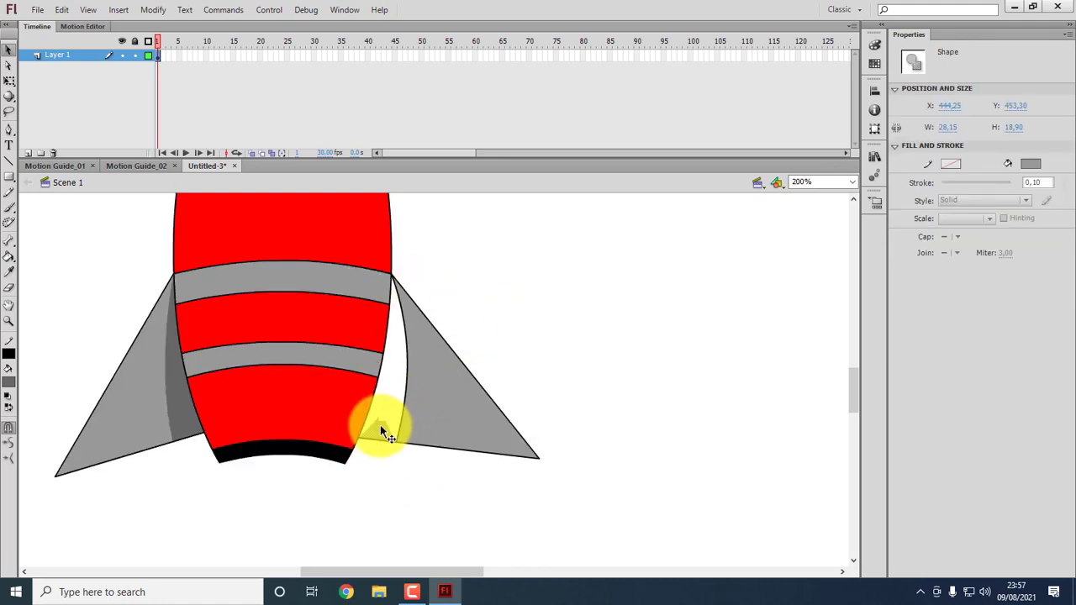
pyautogui.press('Delete')
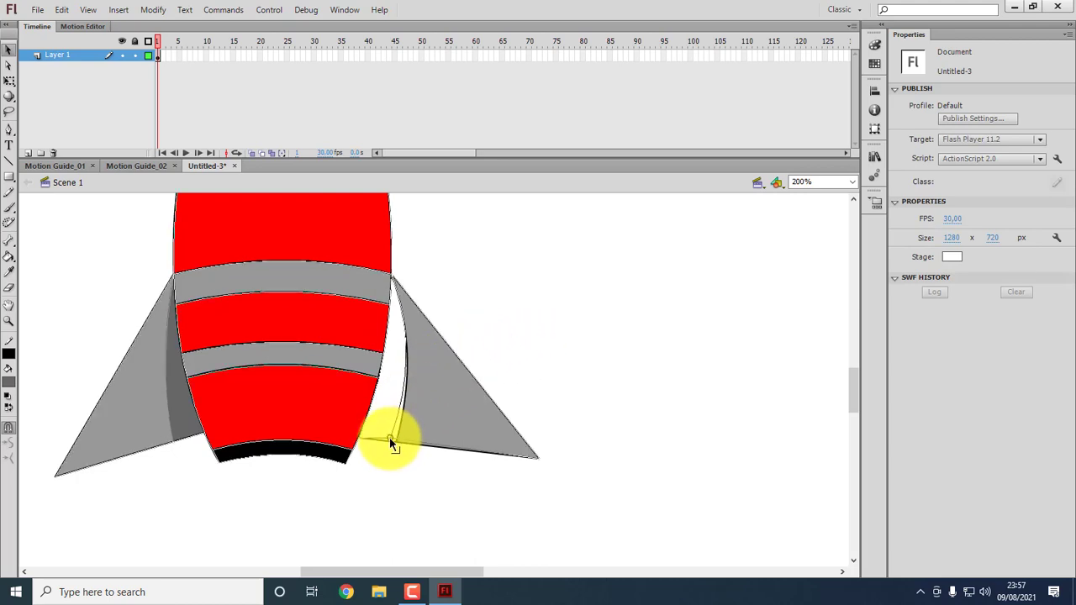
# Adjust the right fin's inner curve and fill the white strip between the fin and the body with dark gray.
pyautogui.moveTo(390, 439); pyautogui.dragTo(390, 439)
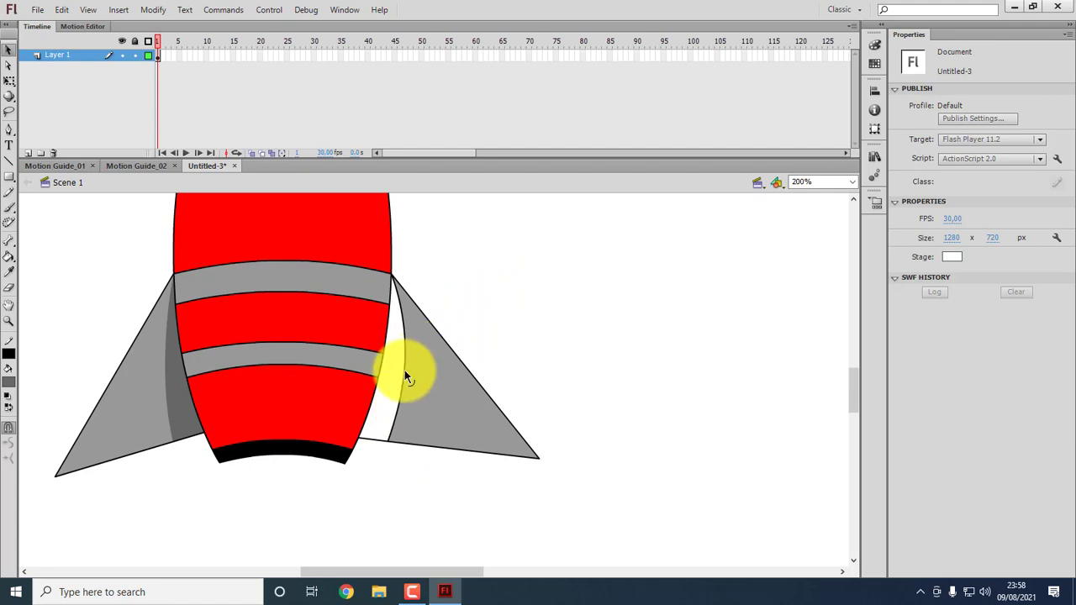
pyautogui.moveTo(406, 367); pyautogui.dragTo(402, 367)
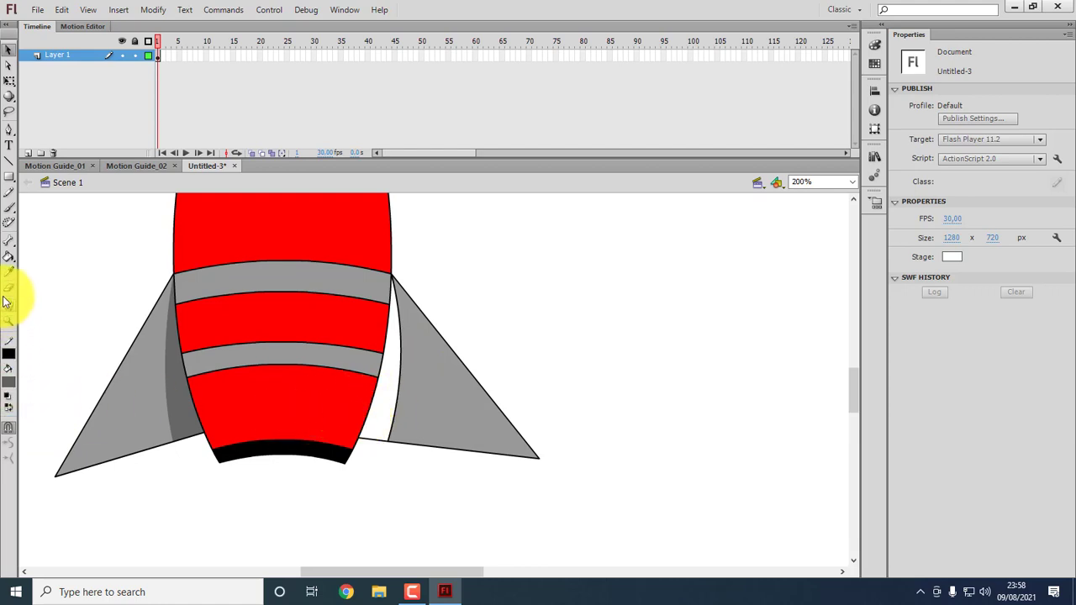
pyautogui.click(8, 257)
pyautogui.click(380, 409)
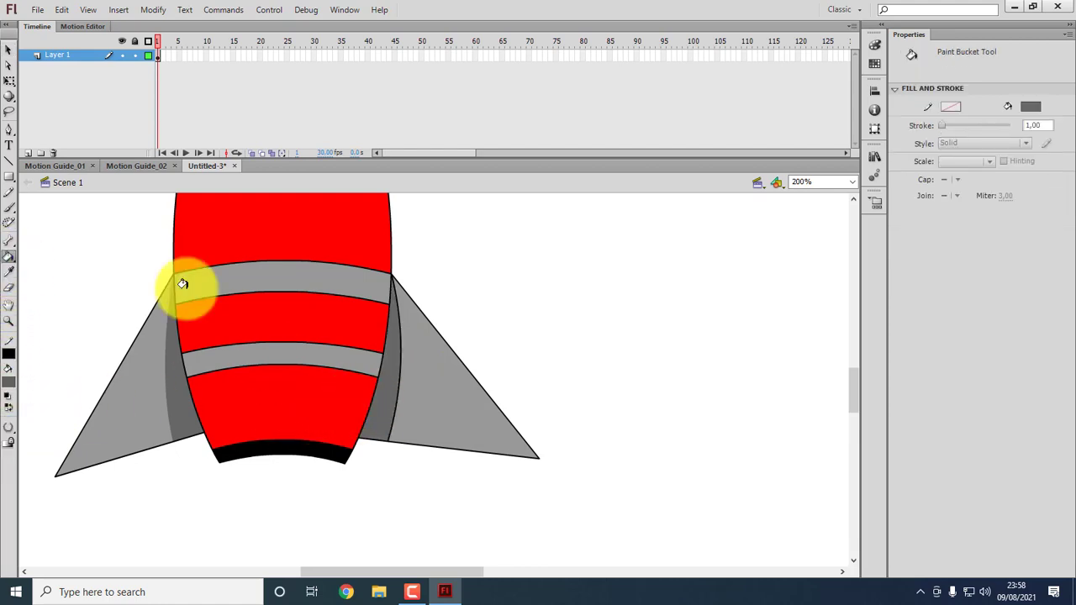
# Delete the curved black line separating the right fin from its dark gray strip.
pyautogui.click(10, 48)
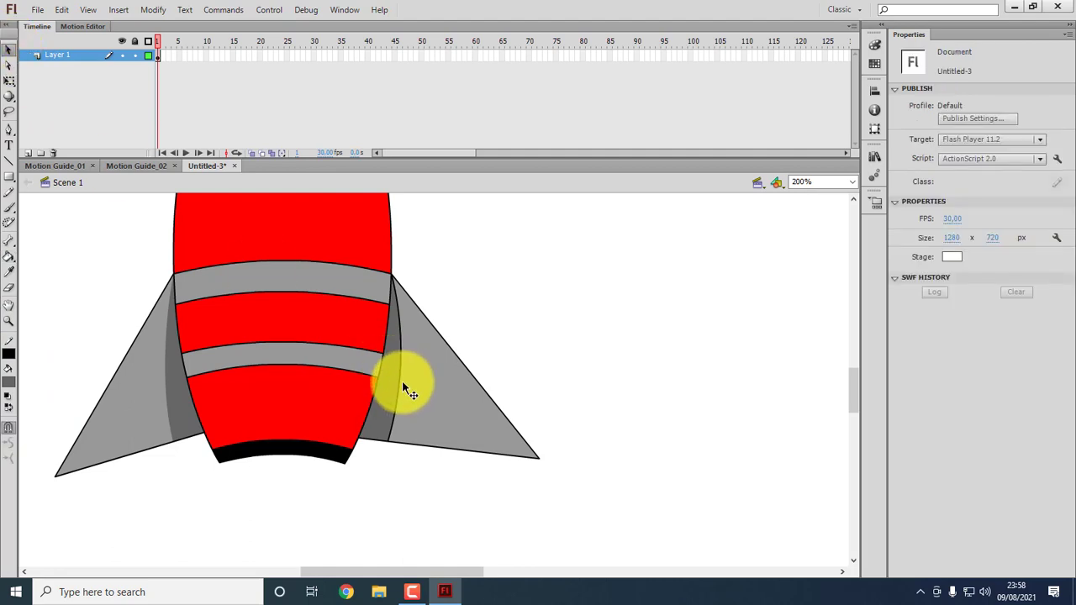
pyautogui.click(402, 380)
pyautogui.press('Delete')
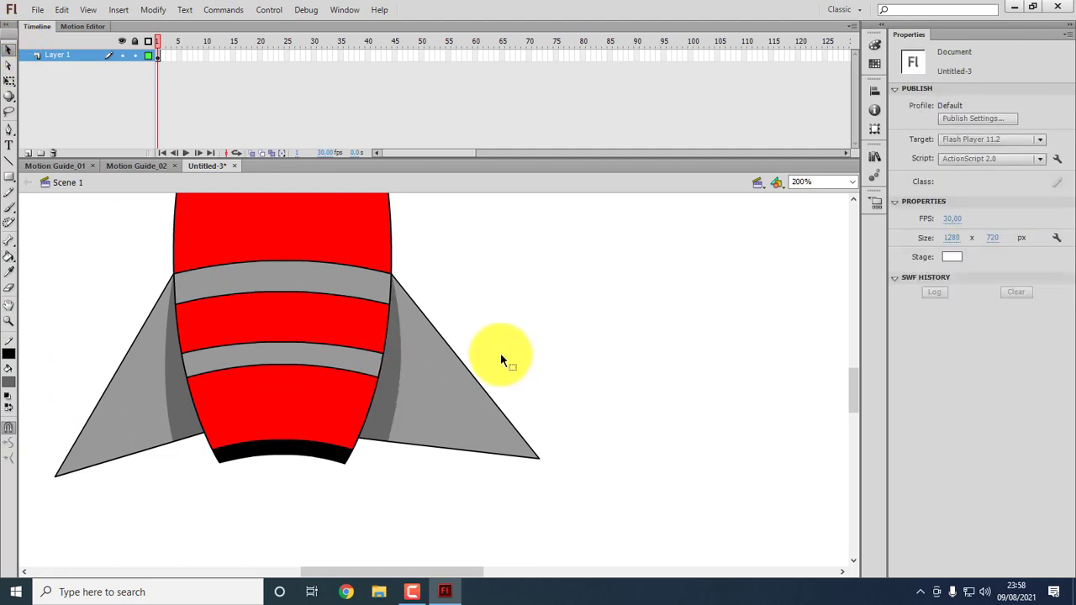
# Stretch the rocket's nose slightly upward by pulling out the curve at its tip.
pyautogui.scroll(4, 497, 349)
pyautogui.scroll(-3, 497, 349)
pyautogui.scroll(4, 496, 349)
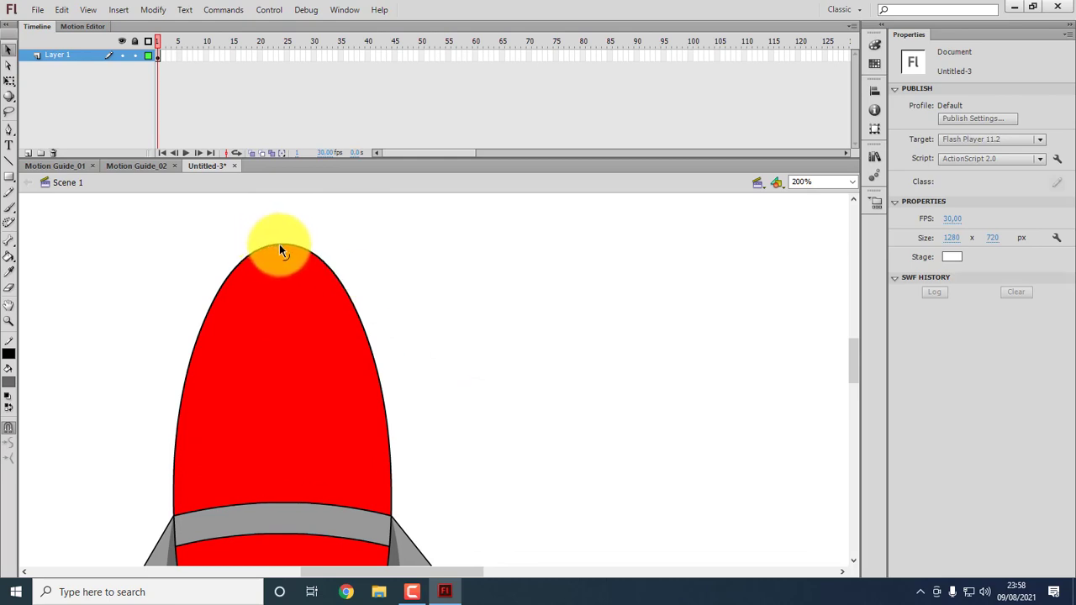
pyautogui.moveTo(280, 248); pyautogui.dragTo(275, 220)
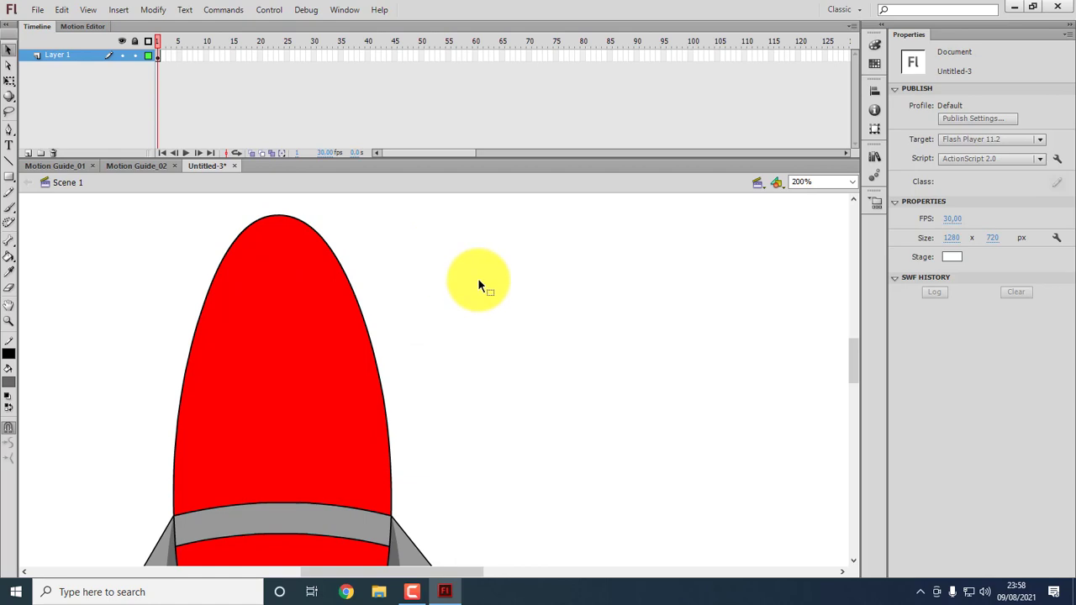
# Draw an upright dark gray oval about 64.5 by 105.5 px on the rocket's upper body.
pyautogui.click(9, 183)
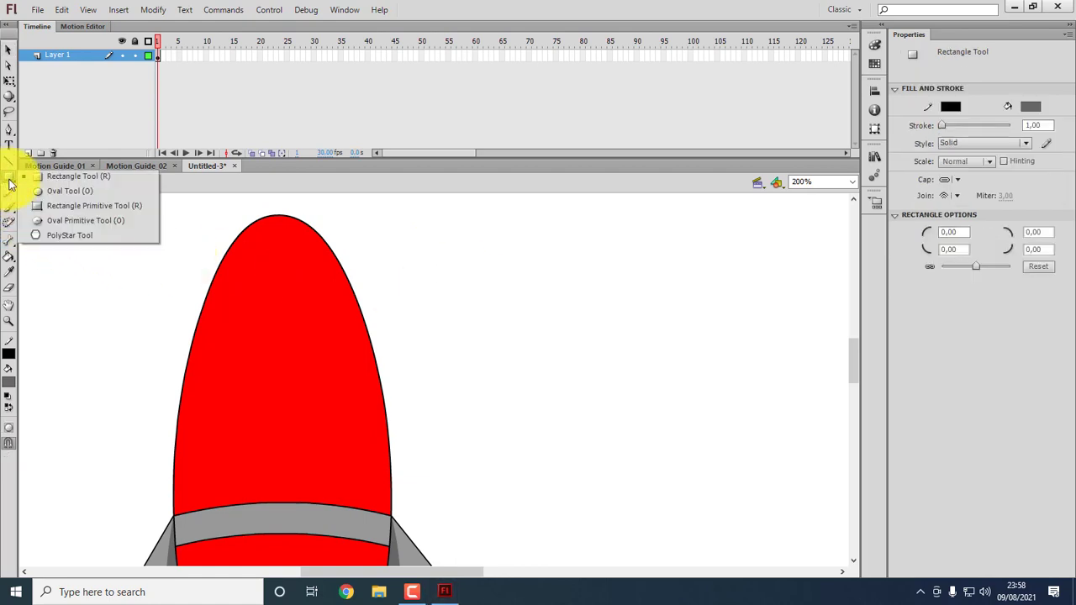
pyautogui.click(43, 193)
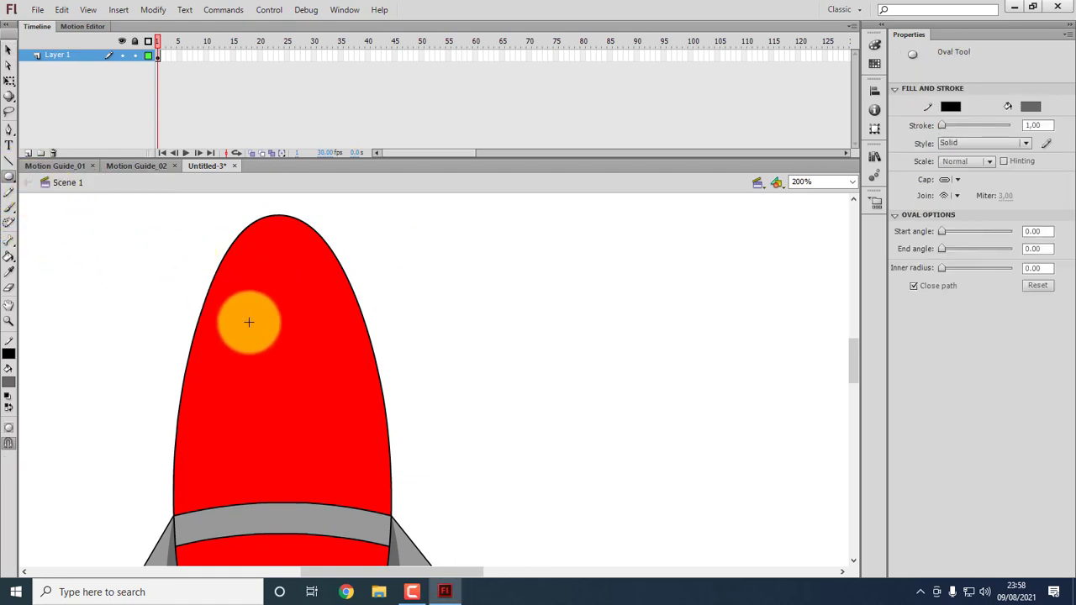
pyautogui.moveTo(243, 303)
pyautogui.mouseDown()
pyautogui.moveTo(320, 393)
pyautogui.moveTo(326, 443)
pyautogui.mouseUp()
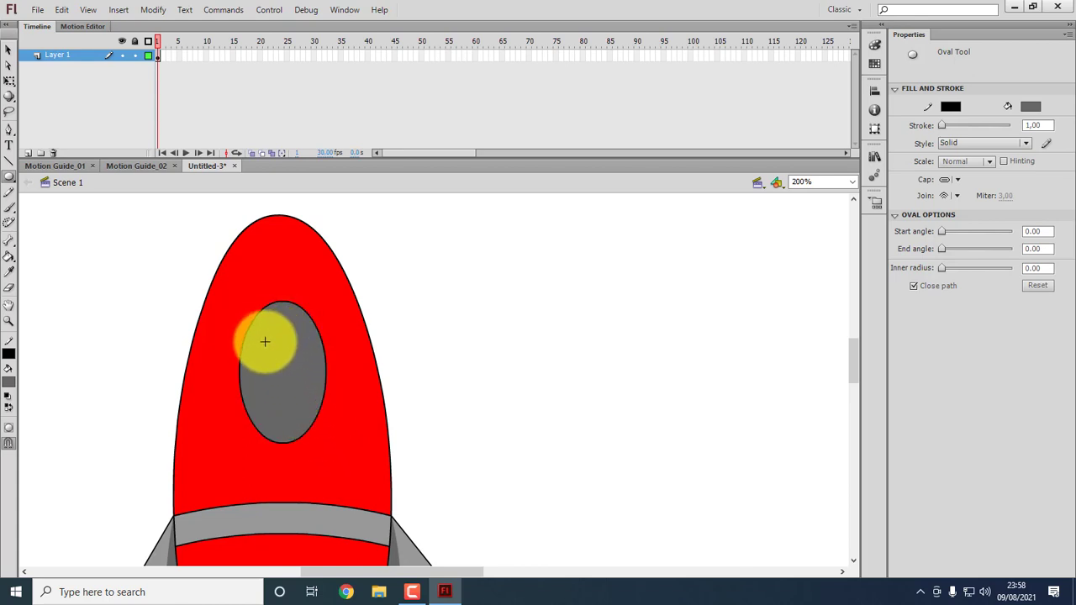
# Draw a circle about 34 px wide inside the oval and nudge its outline to the oval's horizontal center.
pyautogui.moveTo(266, 353); pyautogui.dragTo(311, 399)
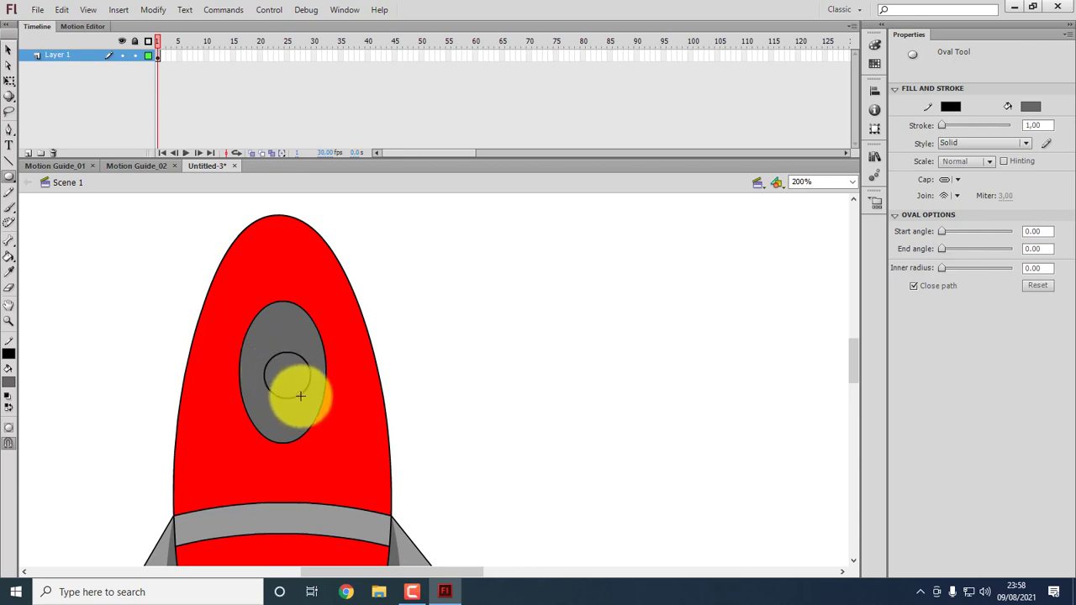
pyautogui.click(8, 51)
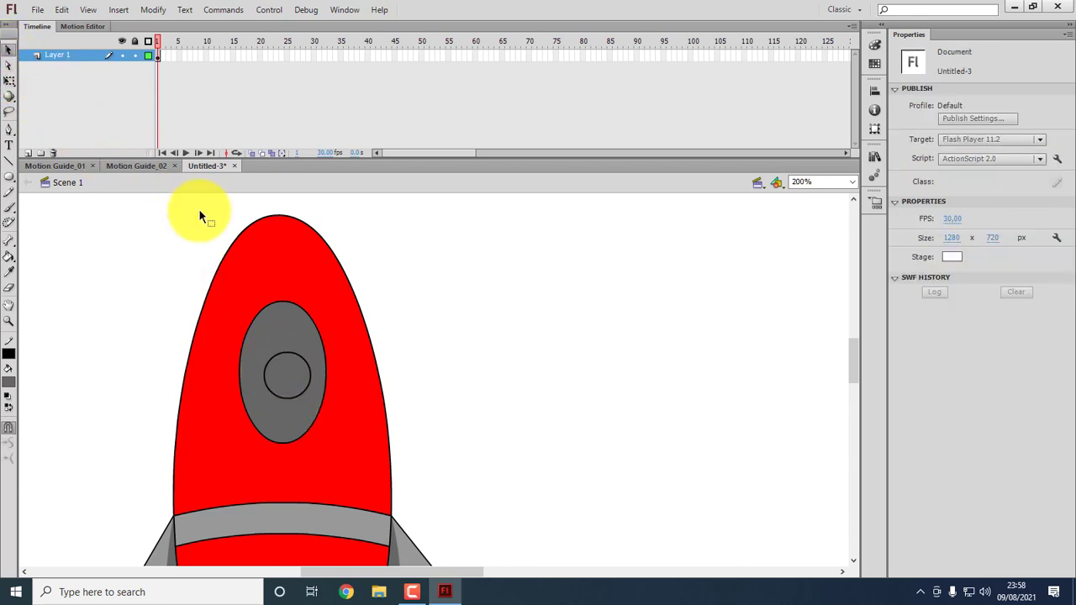
pyautogui.click(301, 359)
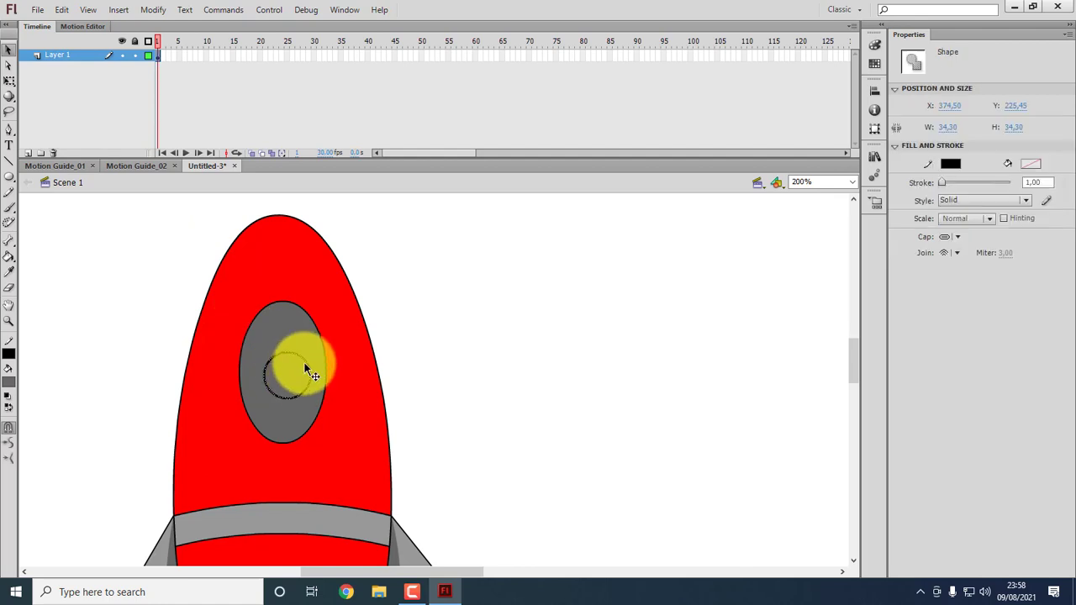
pyautogui.moveTo(297, 357); pyautogui.dragTo(298, 356)
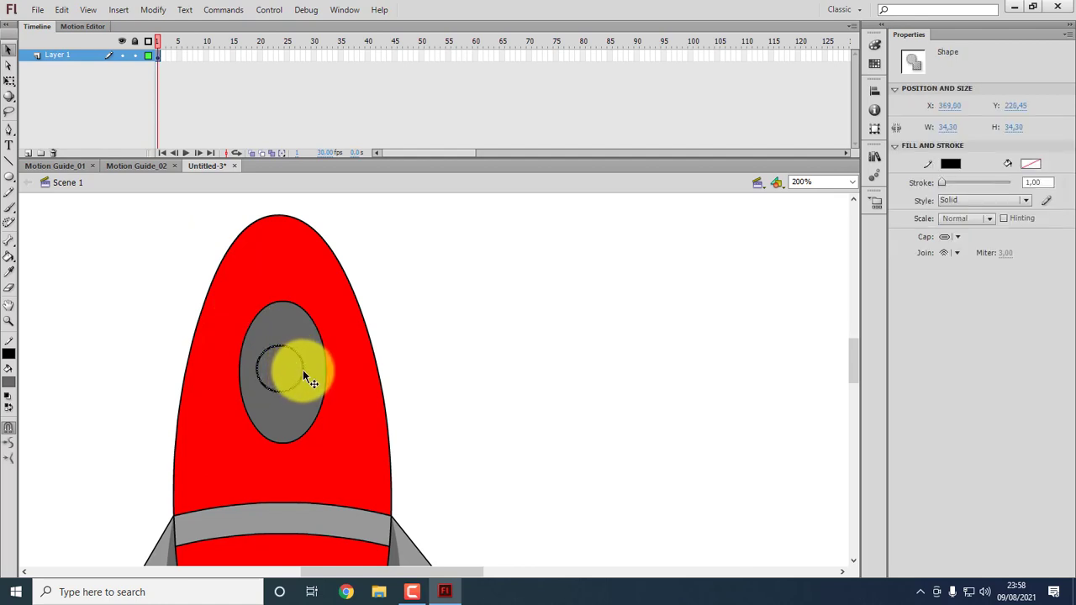
pyautogui.press('Right')
pyautogui.press('Right')
pyautogui.press('Right')
pyautogui.press('Right')
pyautogui.press('Right')
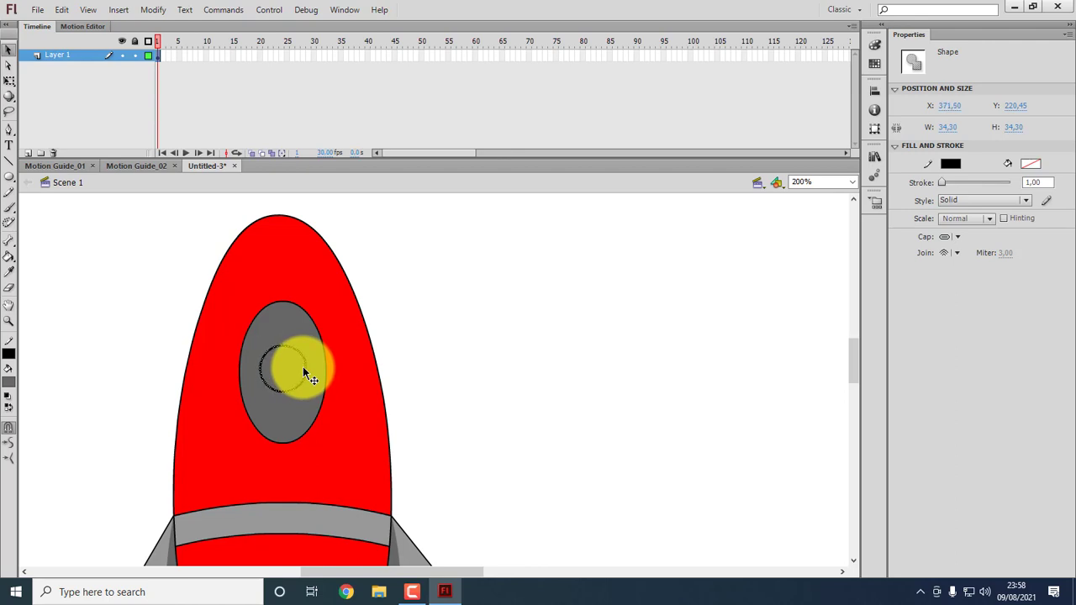
pyautogui.click(480, 288)
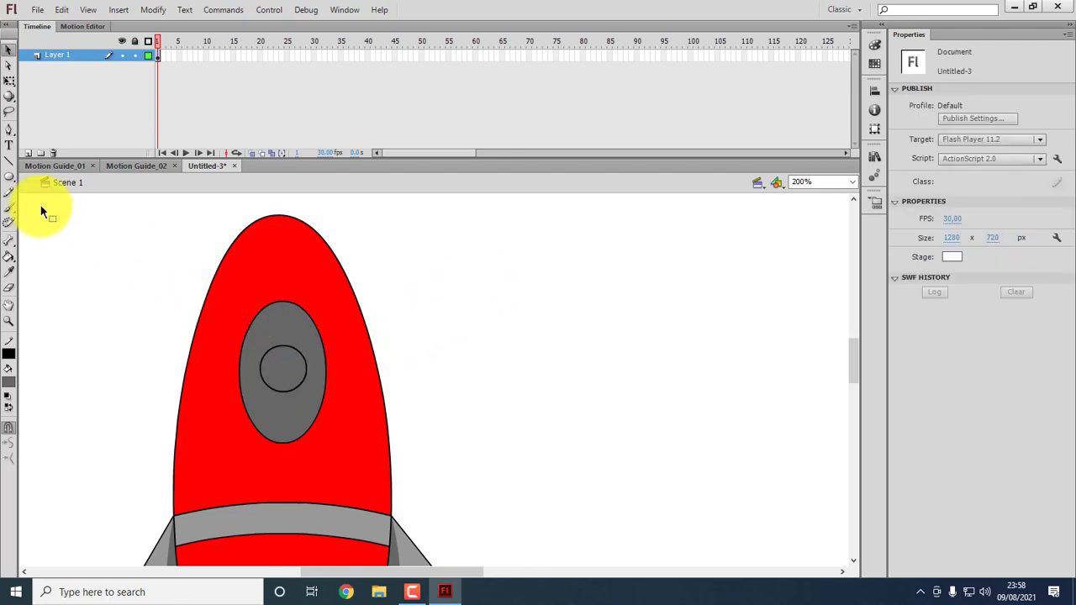
# Draw two small circles, a smaller one above a larger one, within the right half of the inner circle.
pyautogui.click(9, 176)
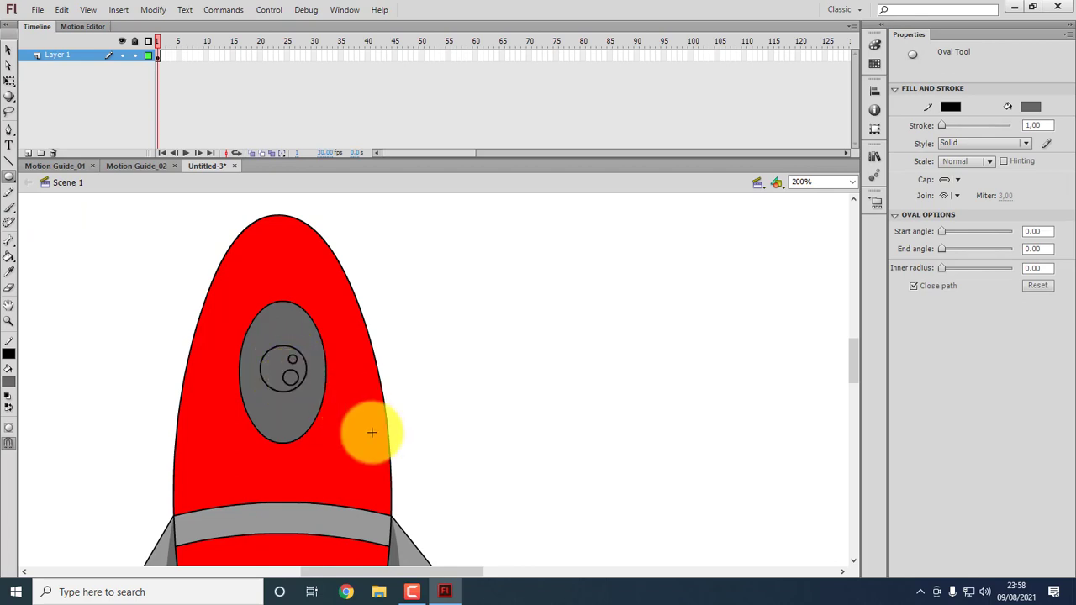
pyautogui.click(9, 49)
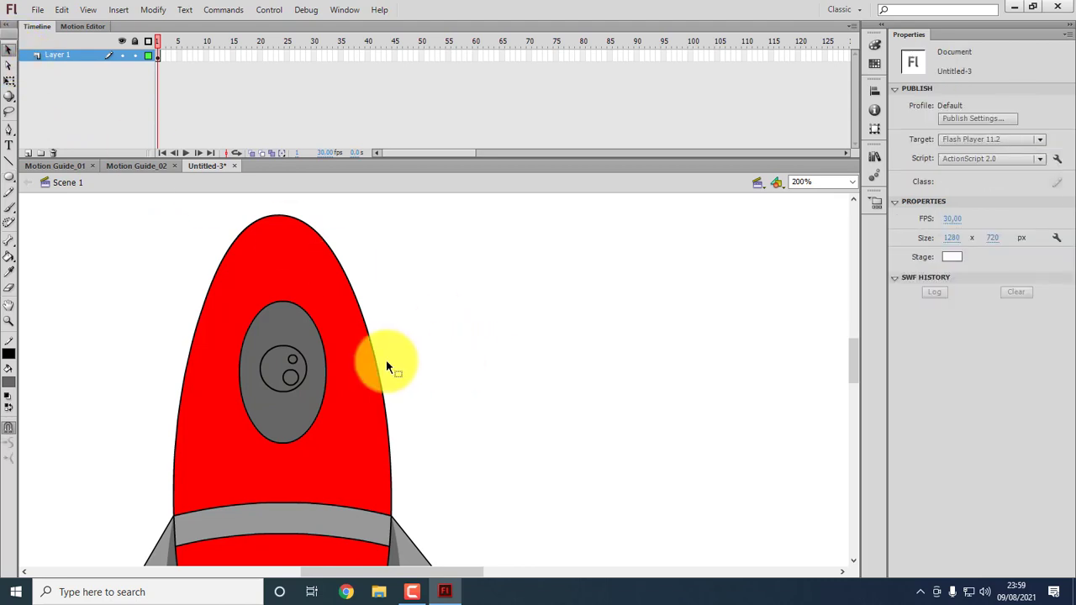
# Change the large oval's fill to white, leaving out the inner circle.
pyautogui.click(308, 344)
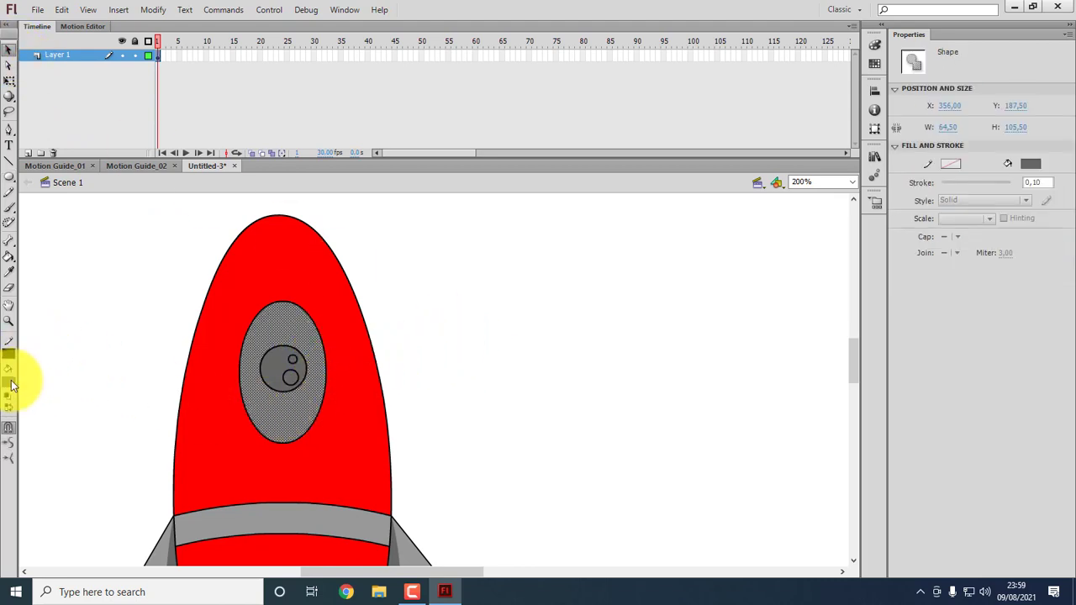
pyautogui.click(9, 383)
pyautogui.click(23, 448)
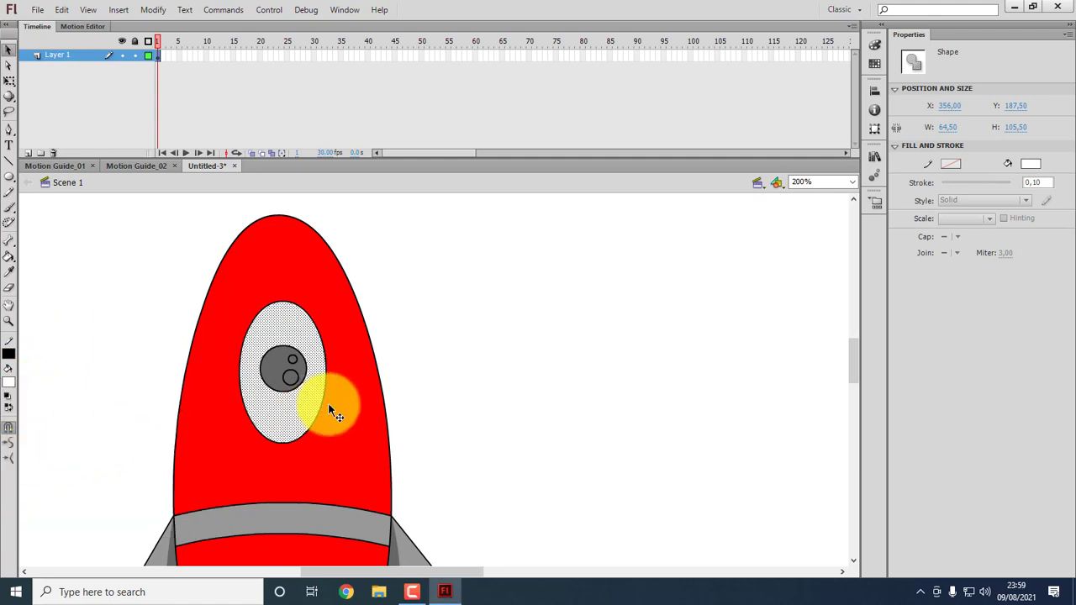
pyautogui.click(452, 296)
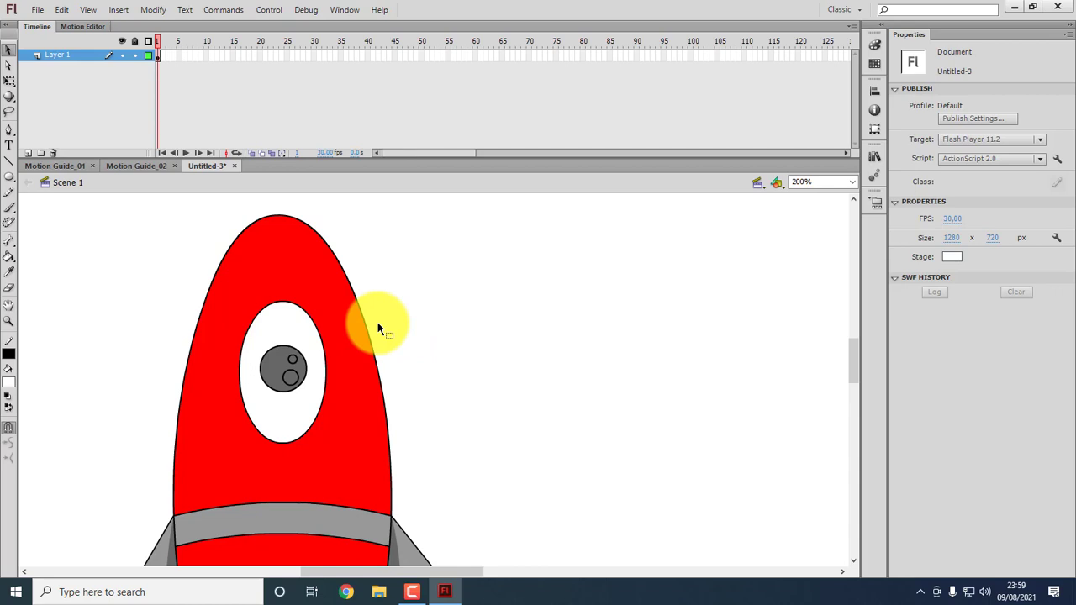
# Fill the two small highlight circles inside the eye's pupil with white.
pyautogui.click(290, 377)
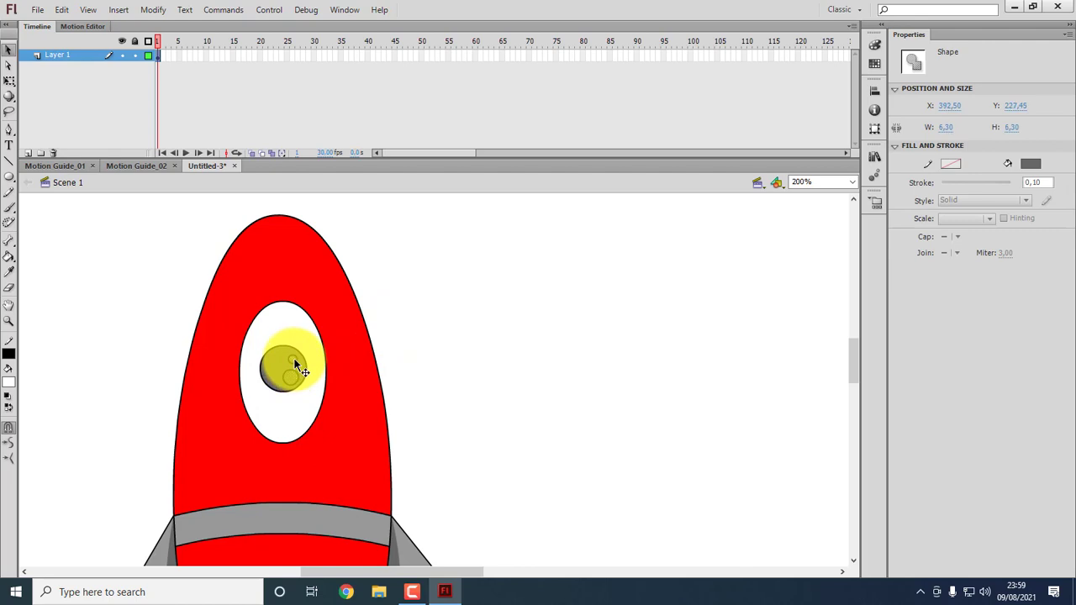
pyautogui.click(8, 382)
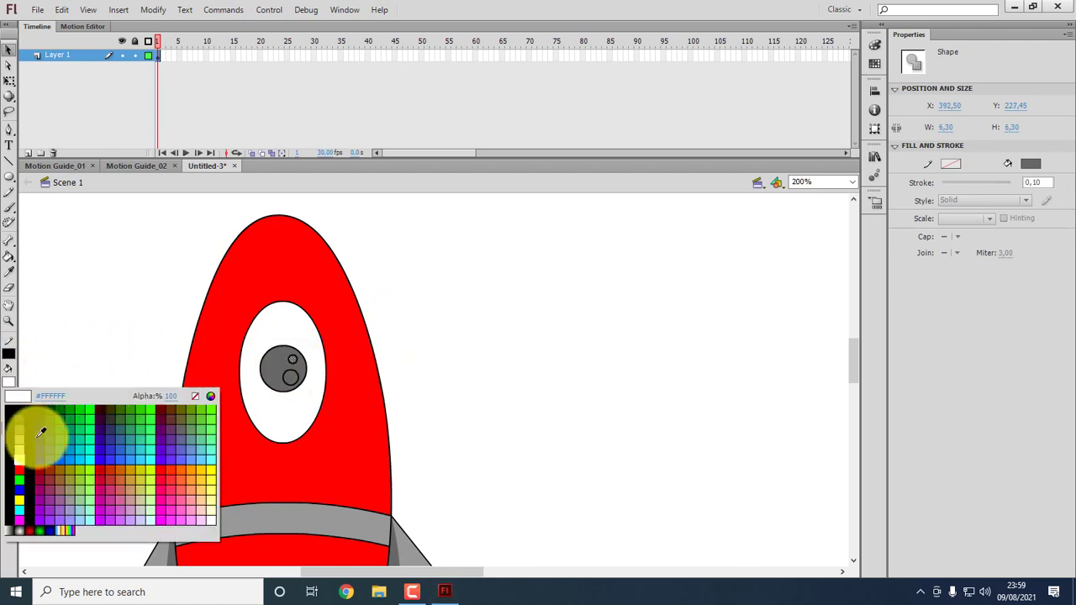
pyautogui.click(18, 454)
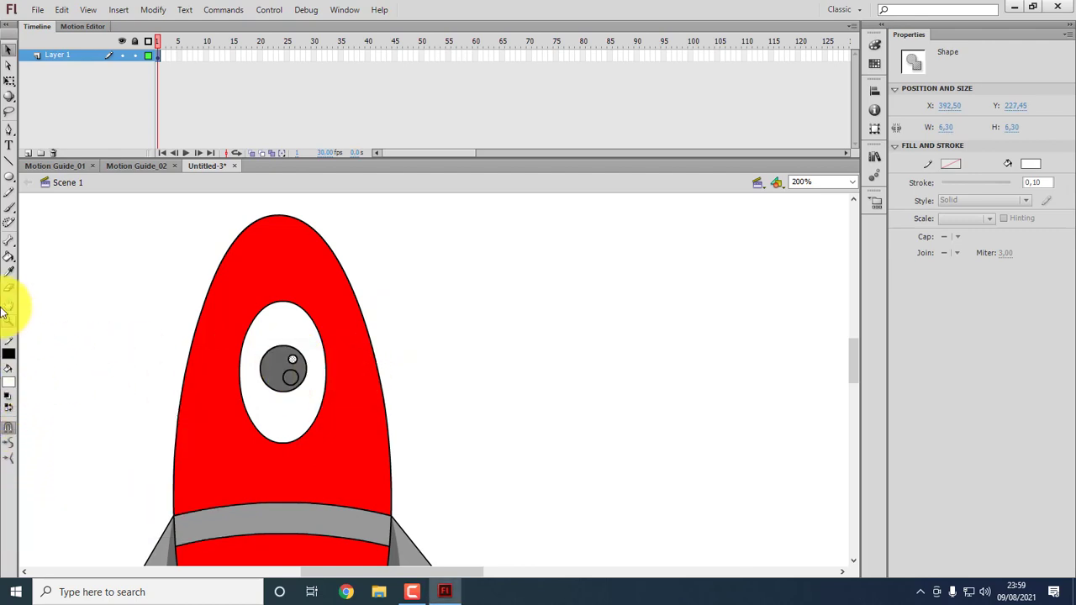
pyautogui.click(8, 257)
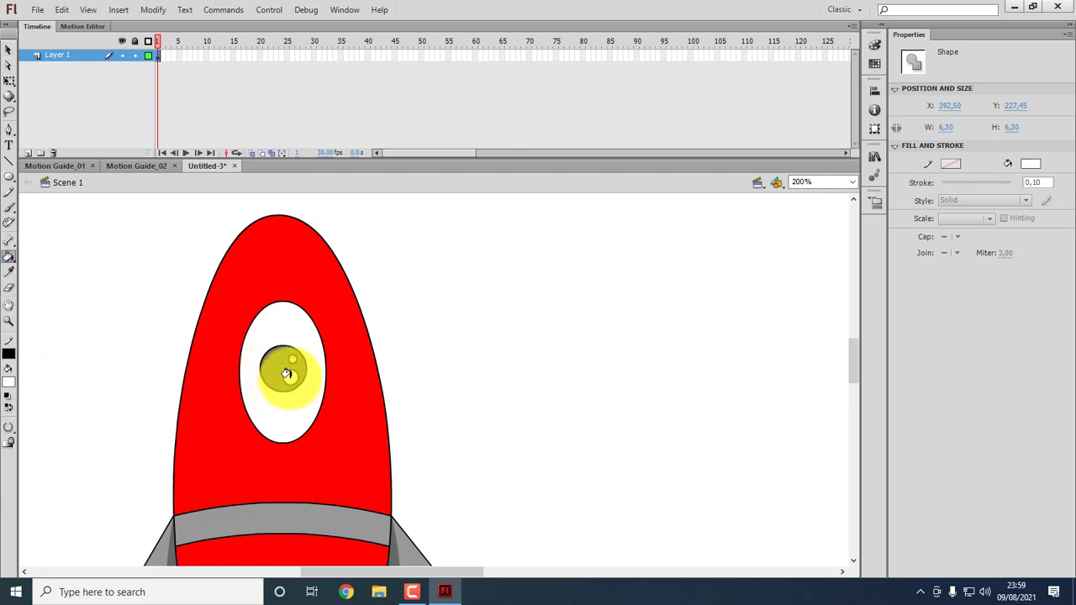
pyautogui.click(288, 375)
# Delete the black outlines of the pupil, its two highlight circles and the surrounding white oval.
pyautogui.click(9, 50)
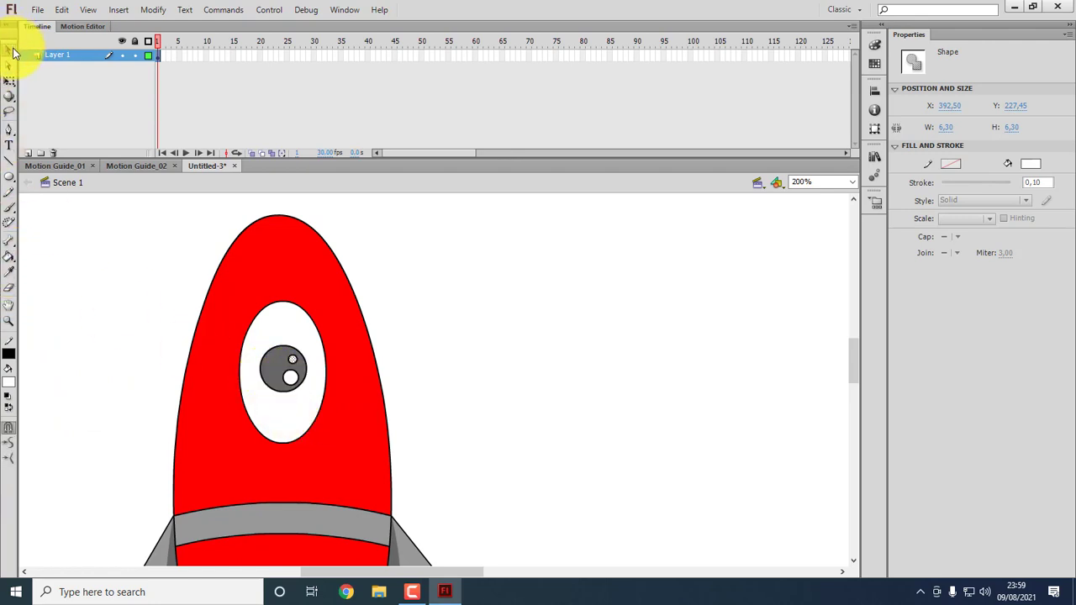
pyautogui.click(547, 386)
pyautogui.click(298, 353)
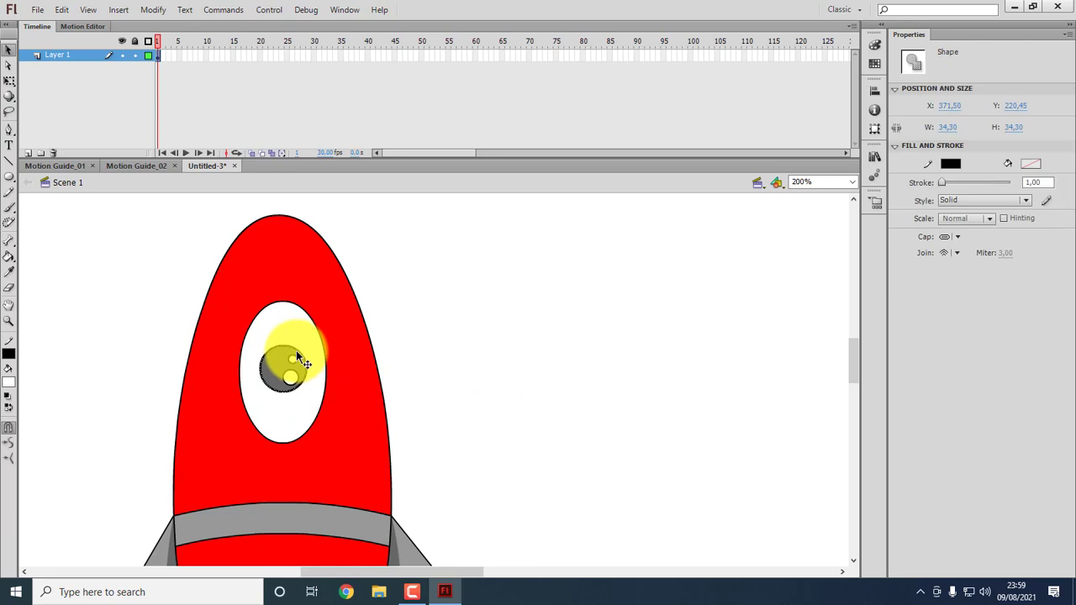
pyautogui.hotkey('ctrl', 'shift', 'a')
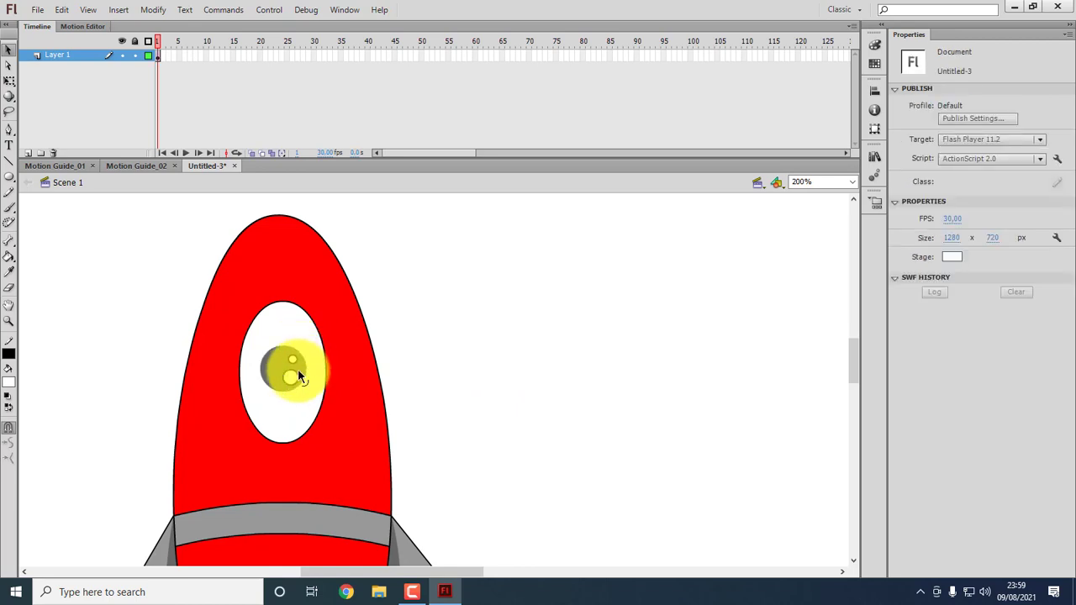
pyautogui.click(297, 372)
pyautogui.hotkey('ctrl', 'shift', 'a')
pyautogui.click(294, 359)
pyautogui.hotkey('ctrl', 'shift', 'a')
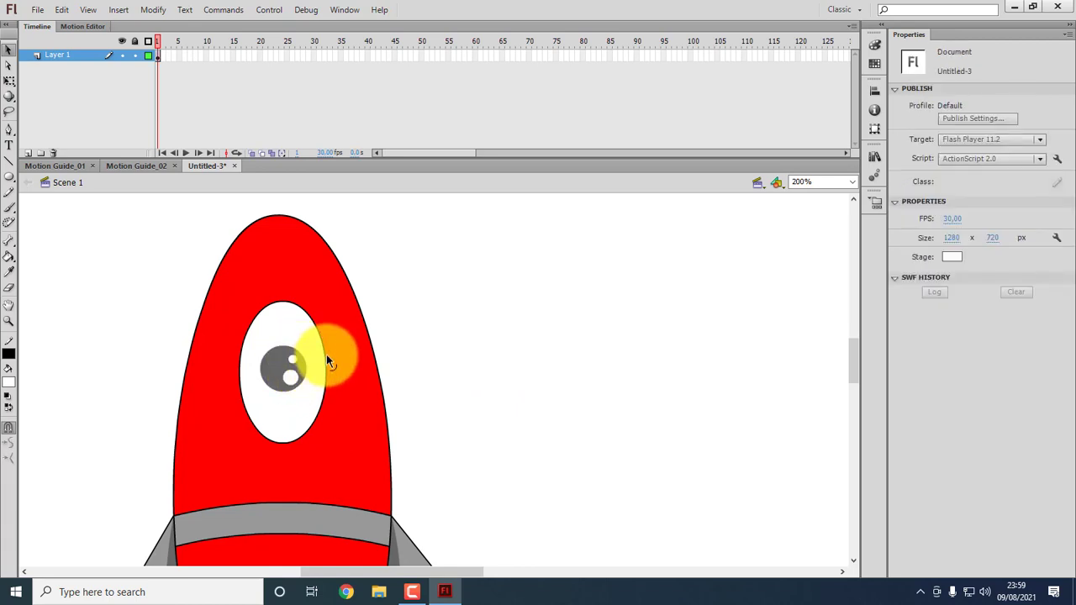
pyautogui.click(365, 361)
pyautogui.hotkey('ctrl', 'shift', 'a')
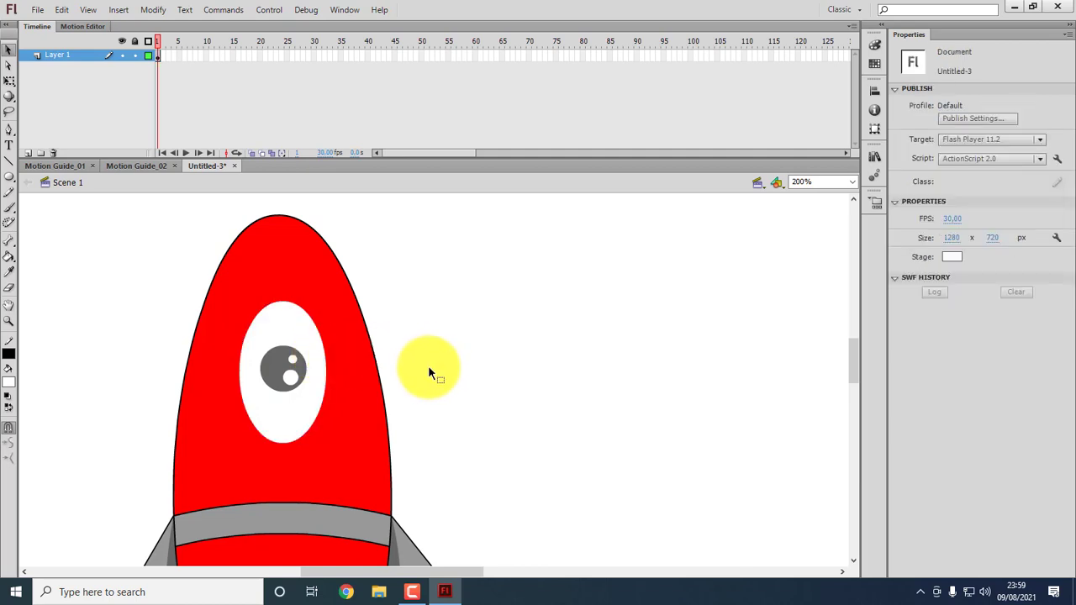
# Move the right fin's outer tip inward and slightly down to match the left fin's shape.
pyautogui.click(9, 320)
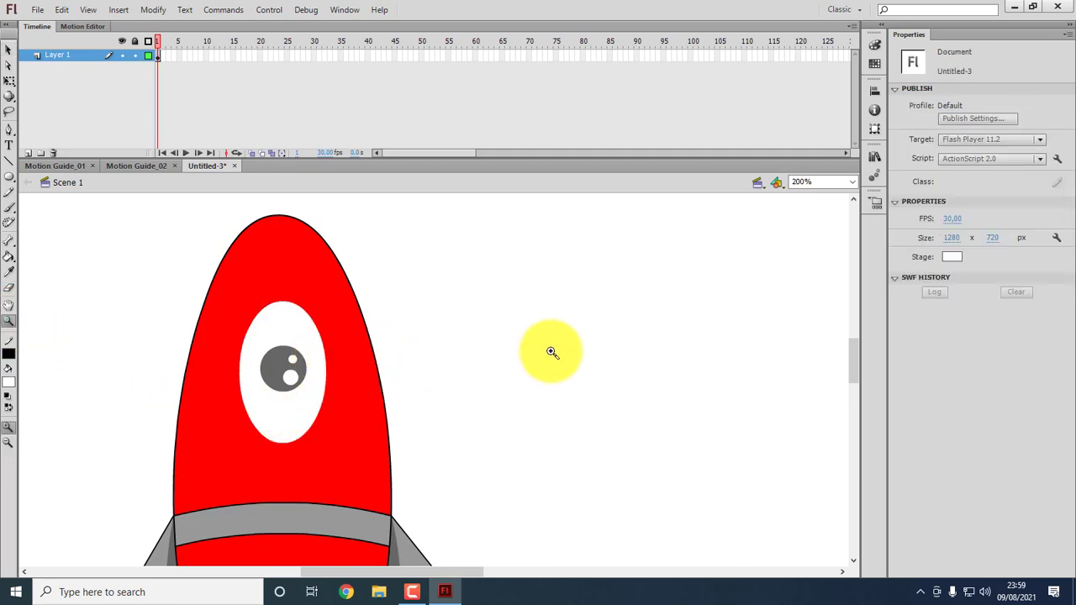
pyautogui.rightClick(499, 306)
pyautogui.click(446, 314)
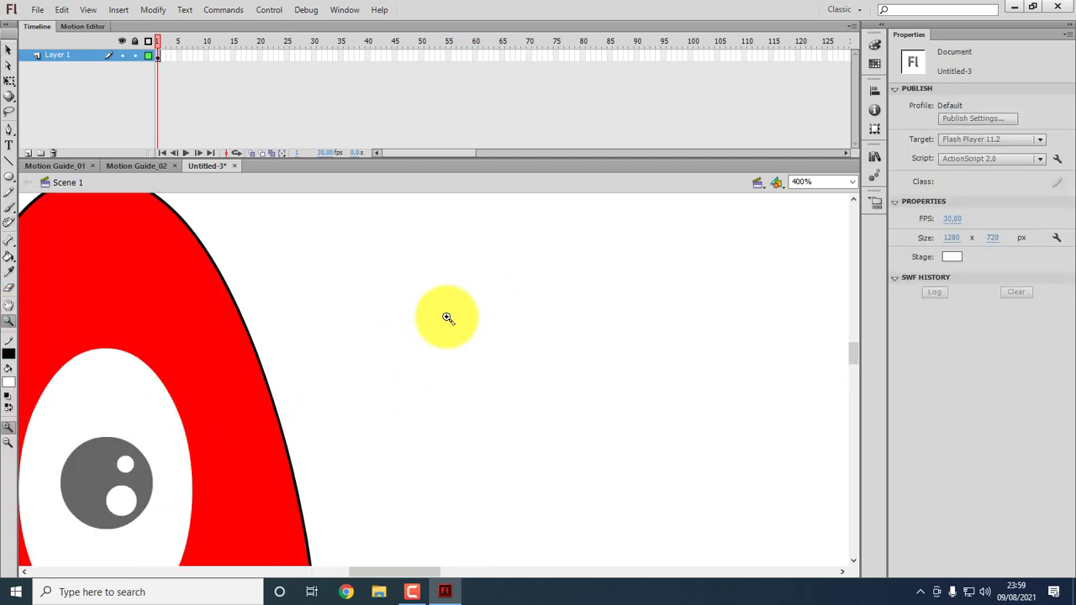
pyautogui.click(853, 181)
pyautogui.click(820, 195)
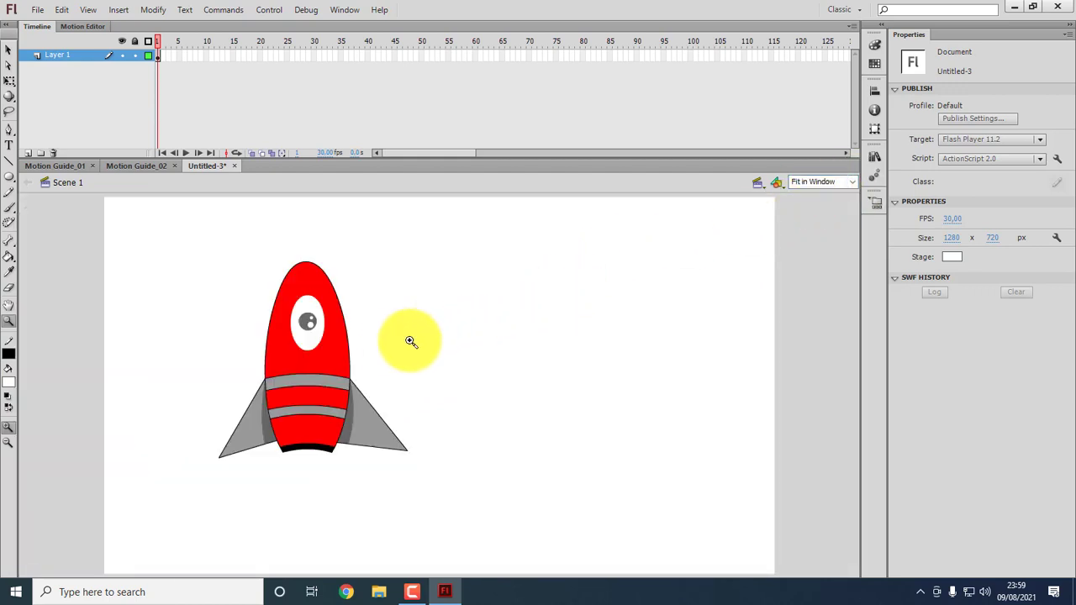
pyautogui.click(5, 51)
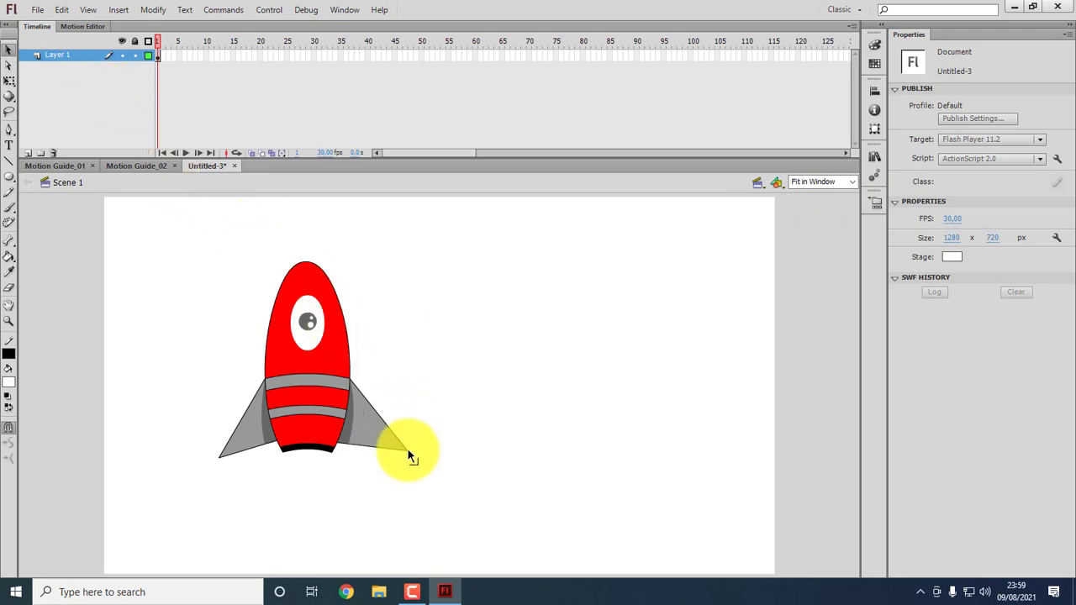
pyautogui.moveTo(407, 447); pyautogui.dragTo(388, 454)
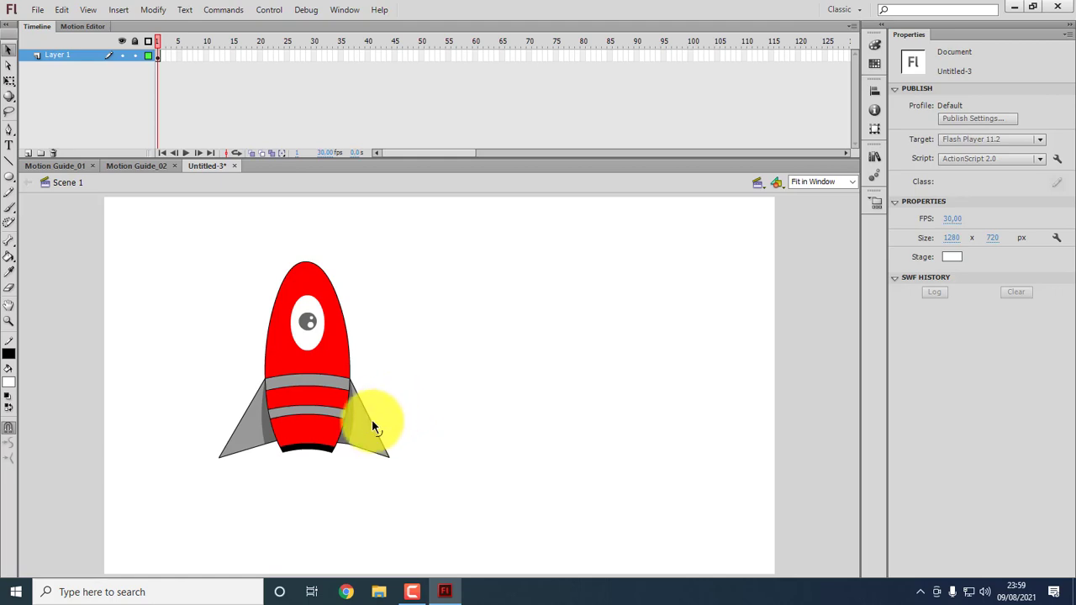
# Remove the black outlines from the right fin and the rest of the rocket by setting the stroke to none.
pyautogui.moveTo(372, 420); pyautogui.dragTo(346, 449)
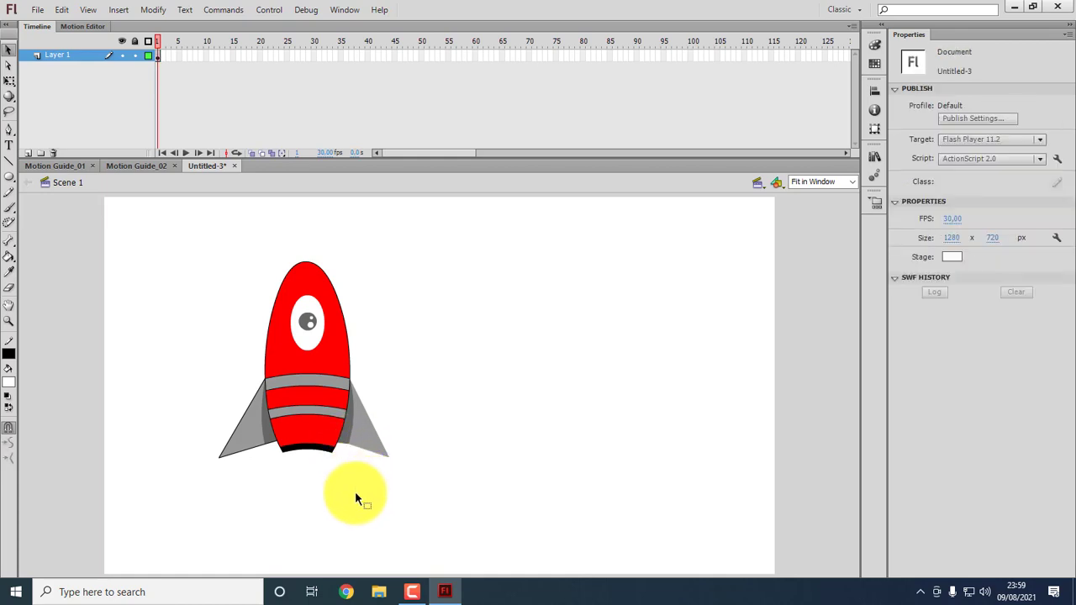
pyautogui.moveTo(529, 559); pyautogui.dragTo(533, 561)
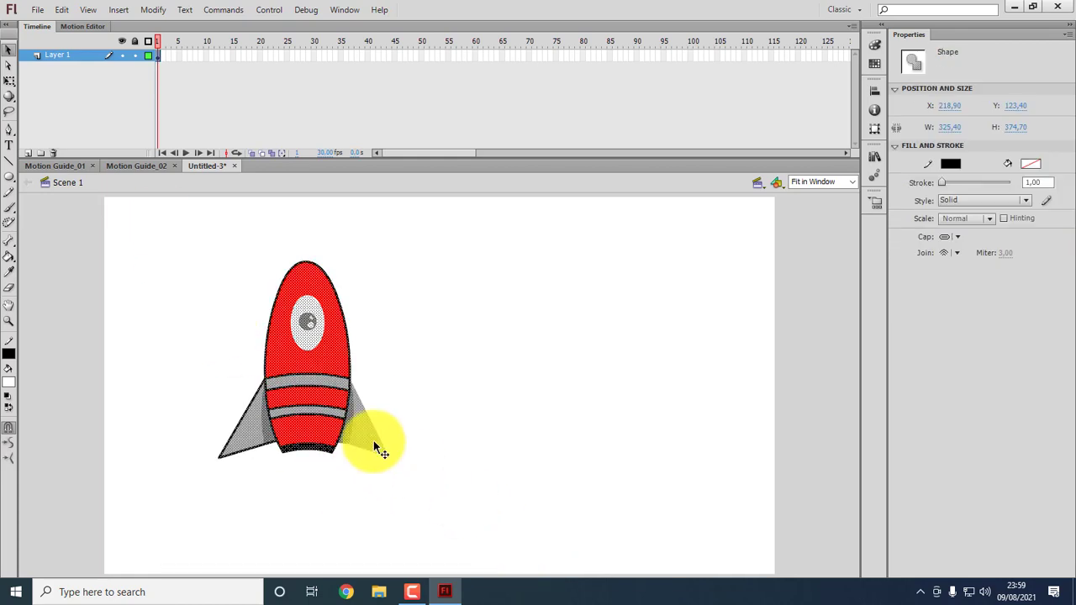
pyautogui.click(10, 353)
pyautogui.click(195, 369)
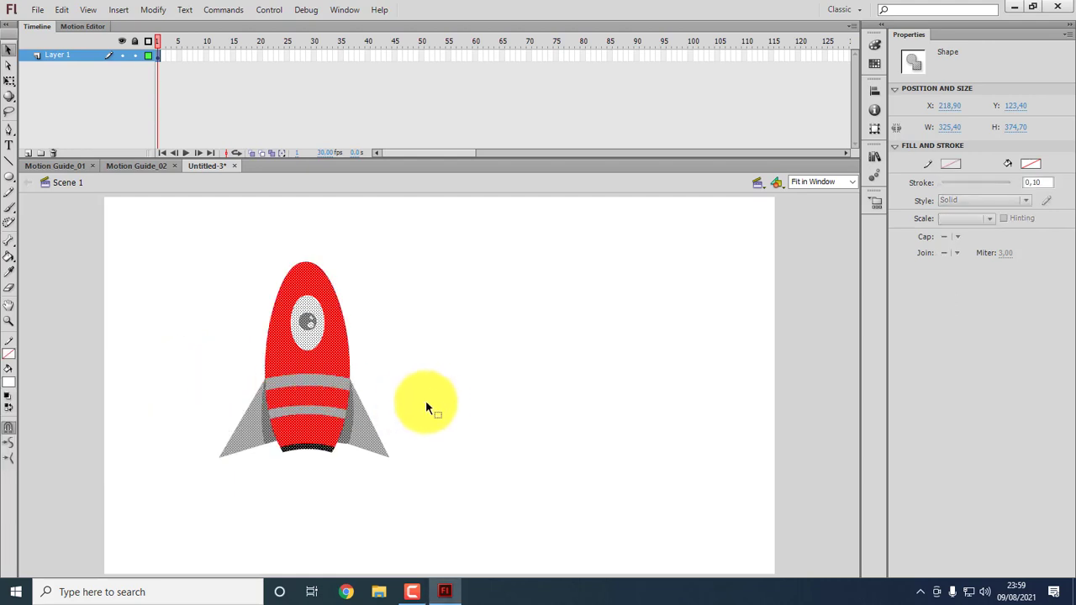
pyautogui.click(425, 401)
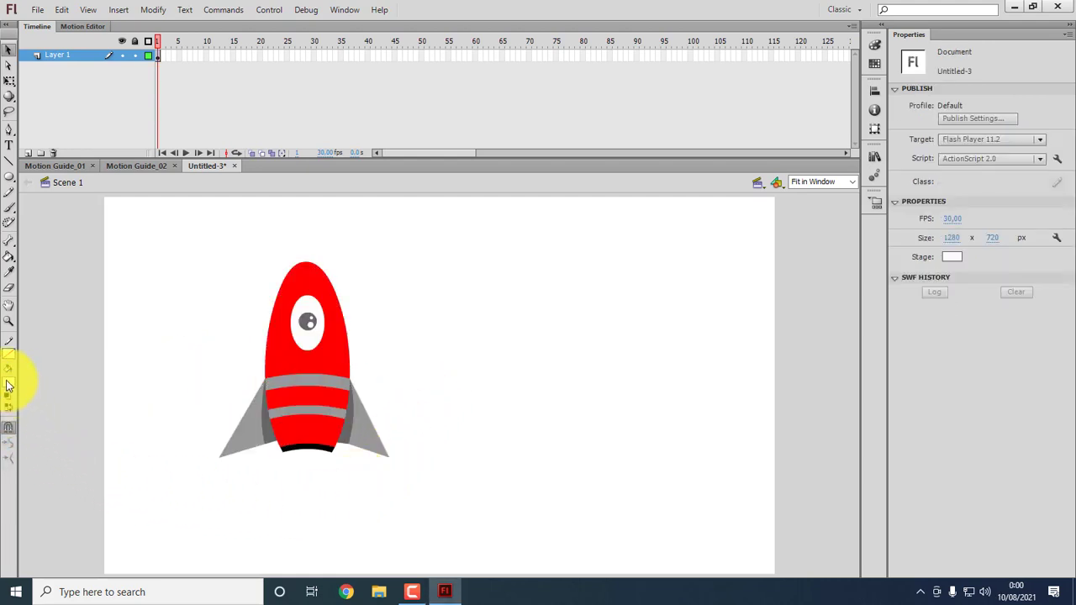
# Draw a narrow kite-shaped outline with black lines down the body's center, from the upper gray band's top edge to just below the base.
pyautogui.click(8, 320)
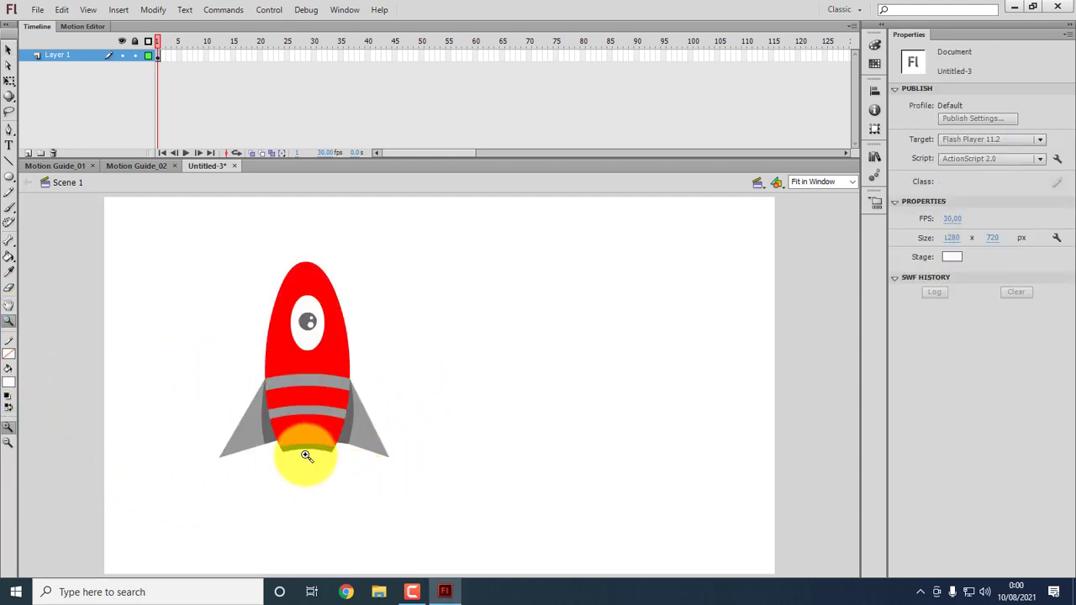
pyautogui.click(307, 445)
pyautogui.scroll(4, 492, 379)
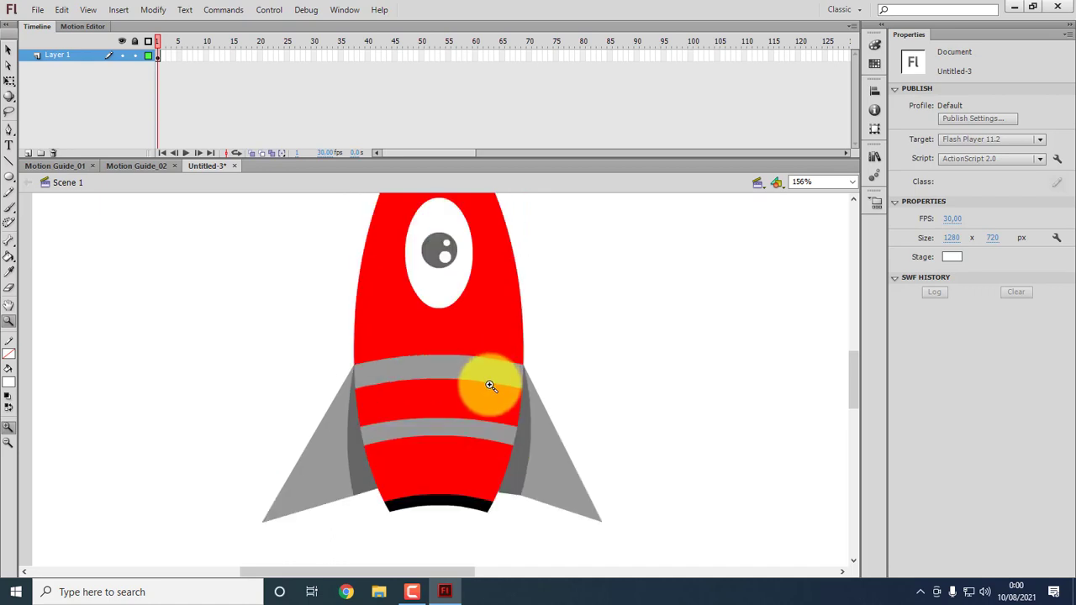
pyautogui.scroll(-2, 488, 380)
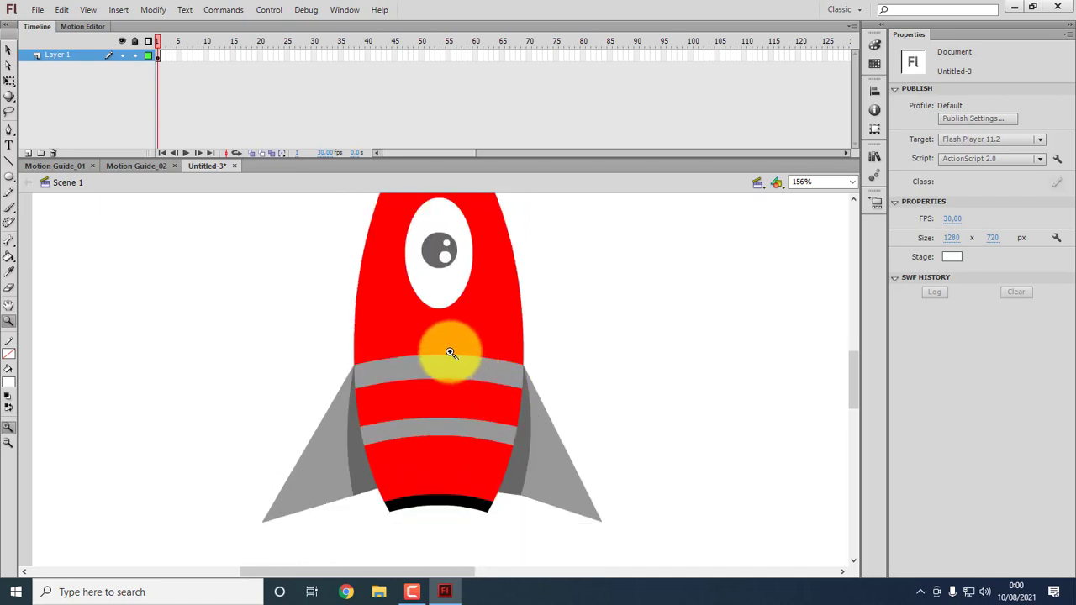
pyautogui.click(9, 50)
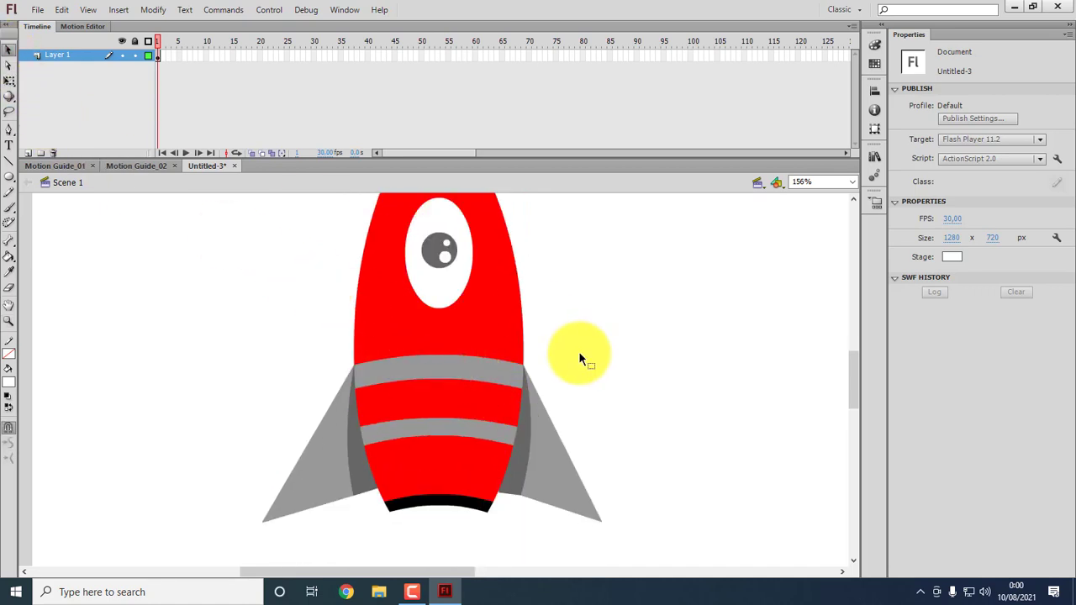
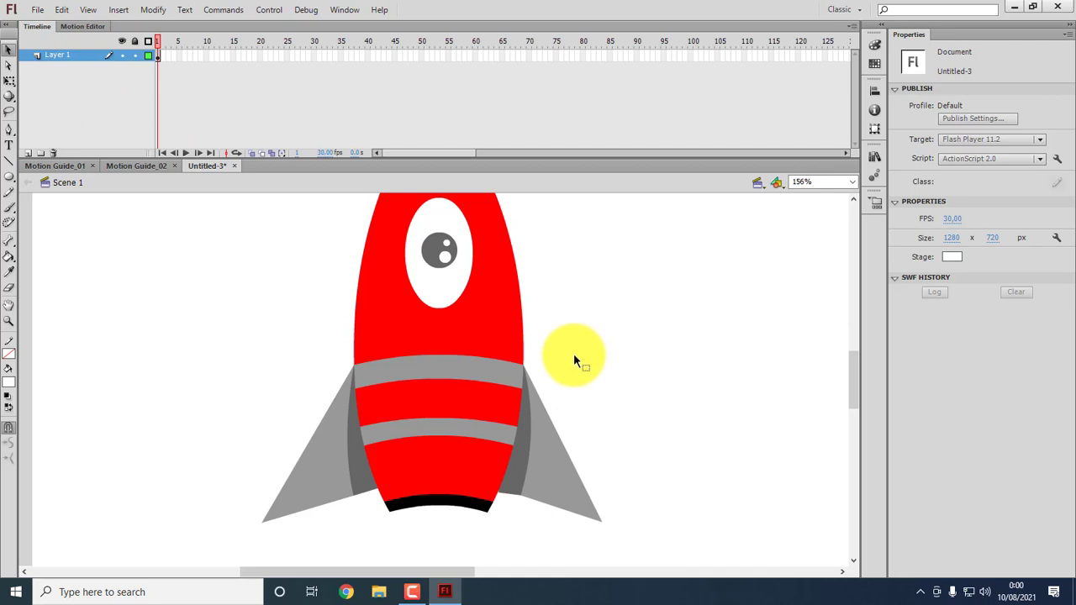
pyautogui.click(10, 163)
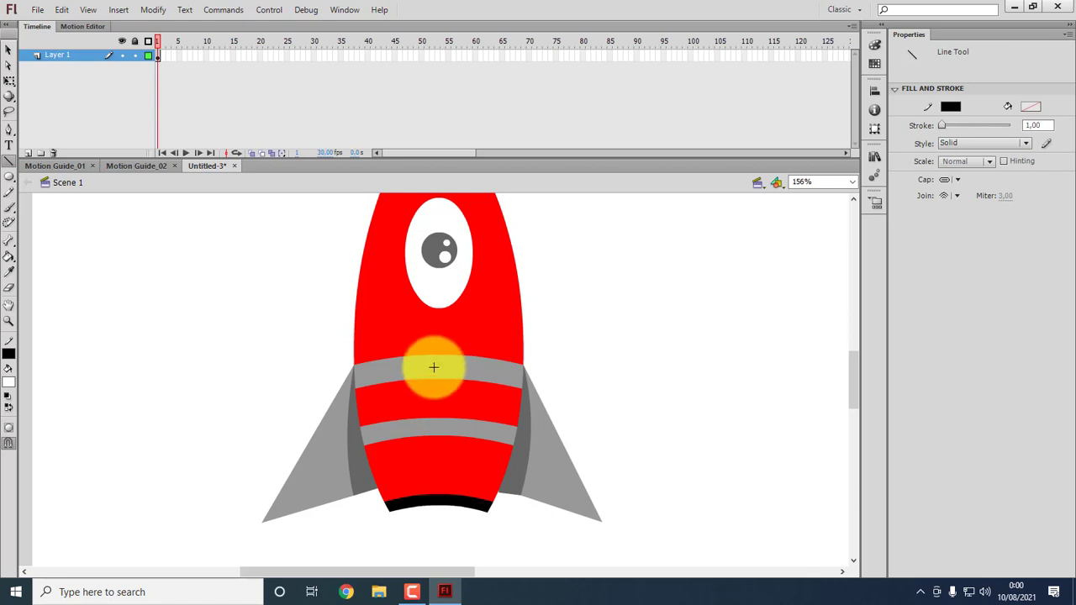
pyautogui.moveTo(437, 355); pyautogui.dragTo(422, 402)
pyautogui.moveTo(421, 402); pyautogui.dragTo(439, 531)
pyautogui.moveTo(439, 531); pyautogui.dragTo(439, 354)
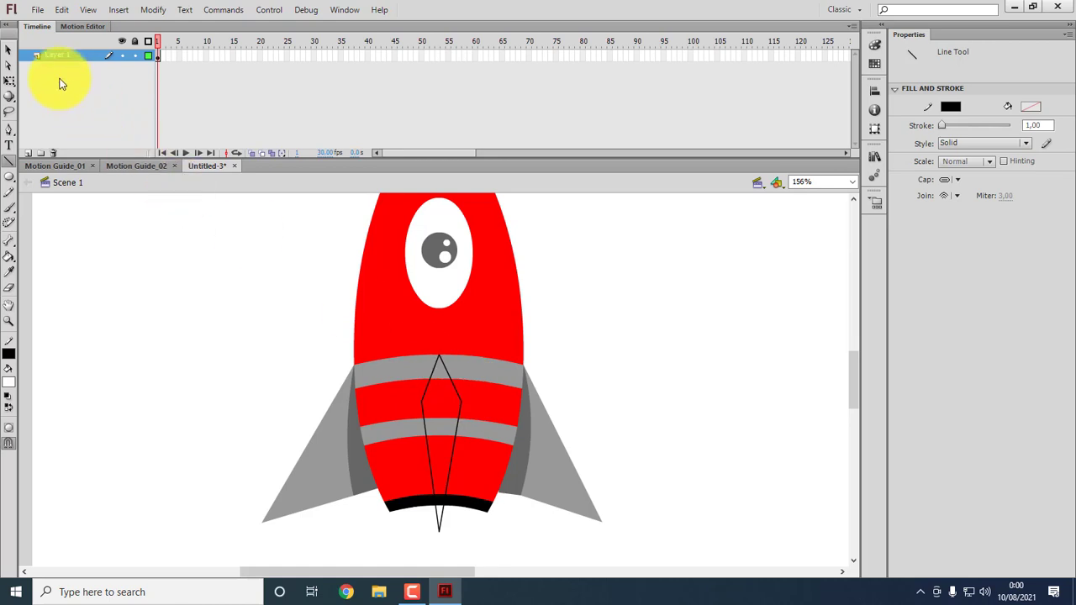
# Pull the kite outline's side corners outward to the lower gray band's top edge, tapering inward across the band, and clear stray line pieces.
pyautogui.click(9, 51)
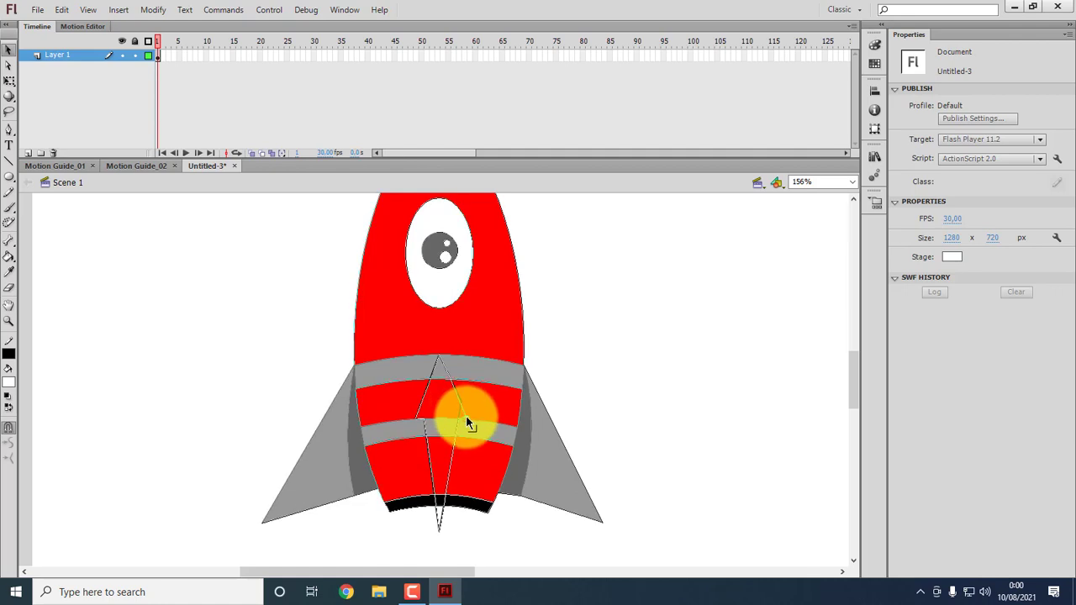
pyautogui.hotkey('ctrl', 'z')
pyautogui.moveTo(425, 419); pyautogui.dragTo(417, 418)
pyautogui.doubleClick(425, 436)
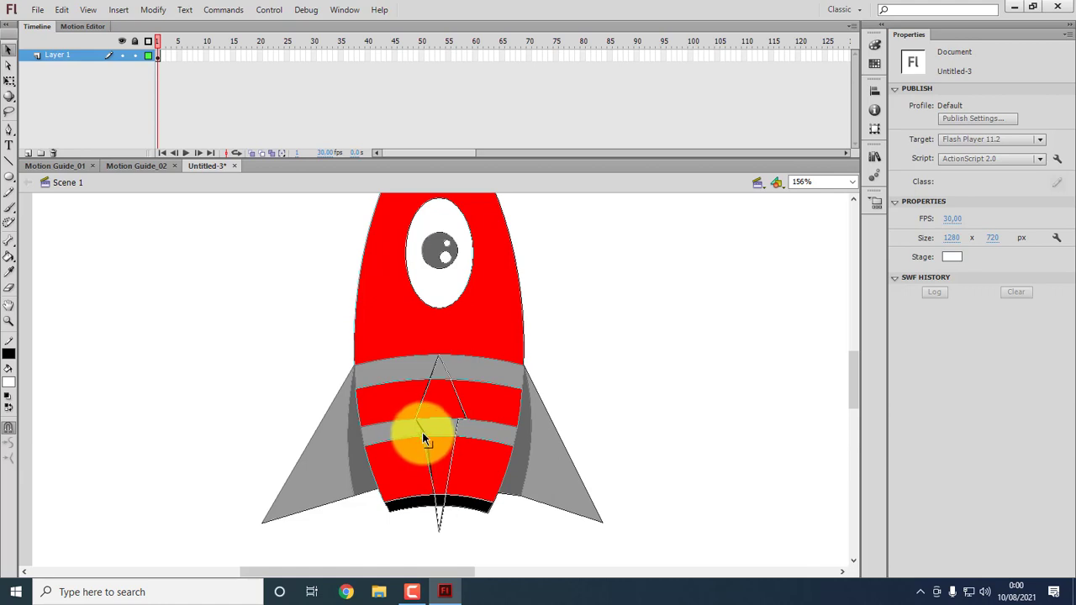
pyautogui.moveTo(457, 417); pyautogui.dragTo(460, 434)
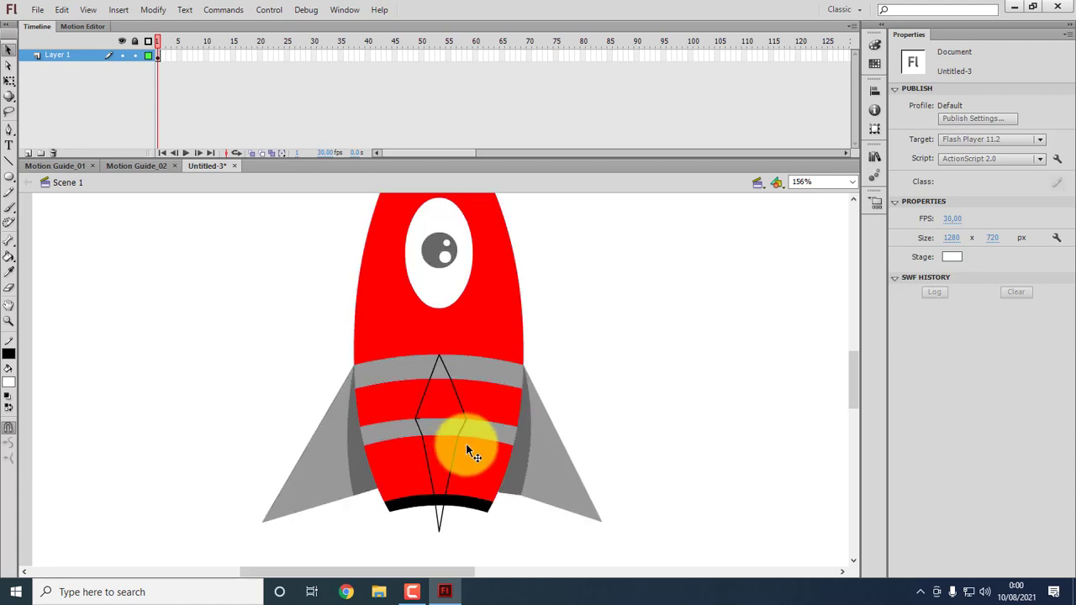
pyautogui.click(422, 425)
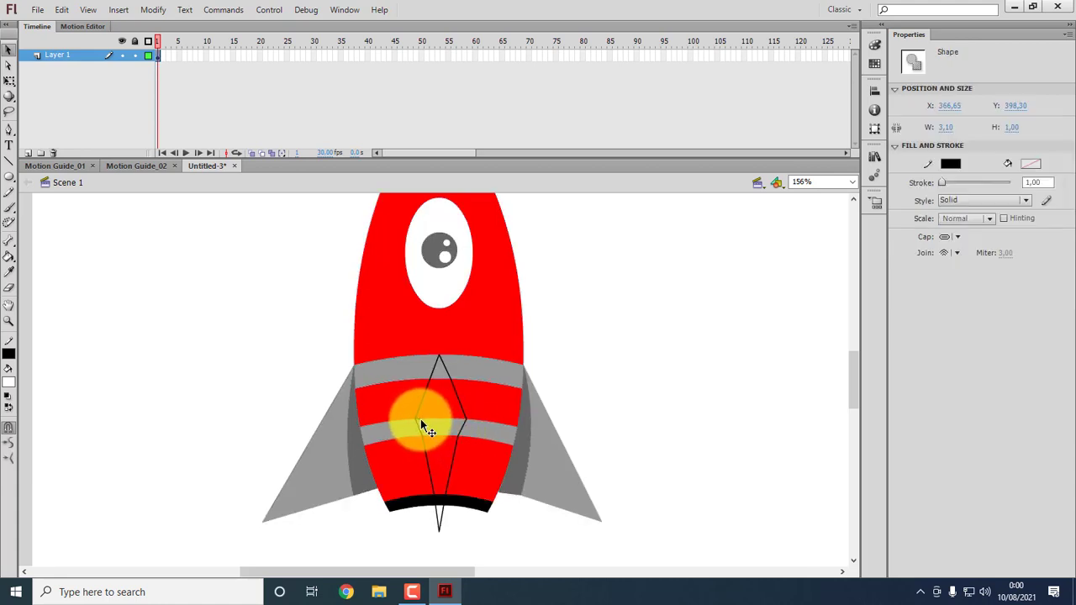
pyautogui.click(457, 441)
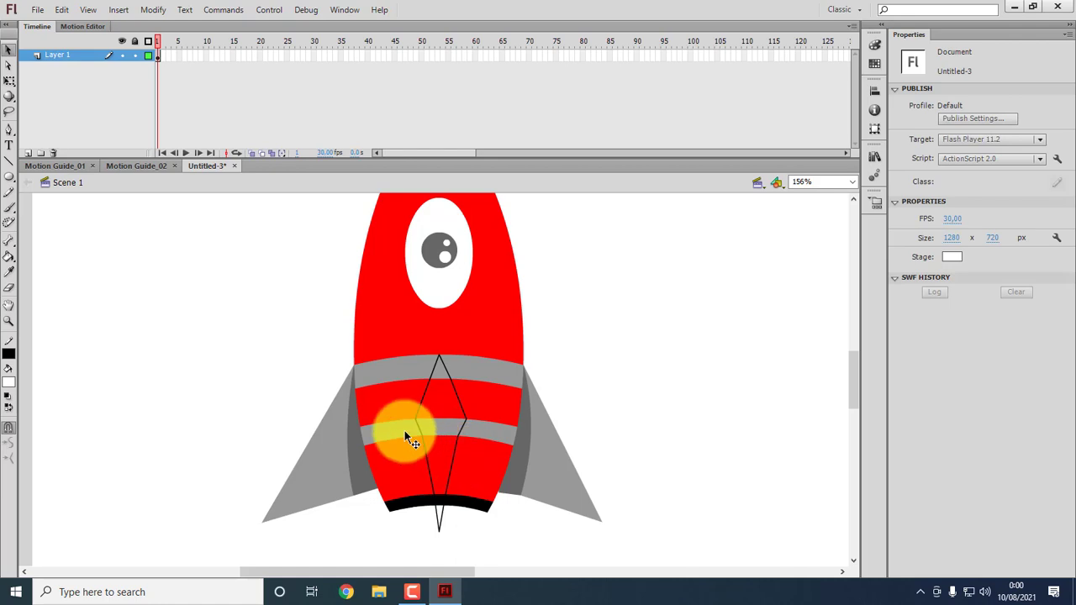
# Fill every section inside the kite-shaped central fin with gray #999999.
pyautogui.click(10, 259)
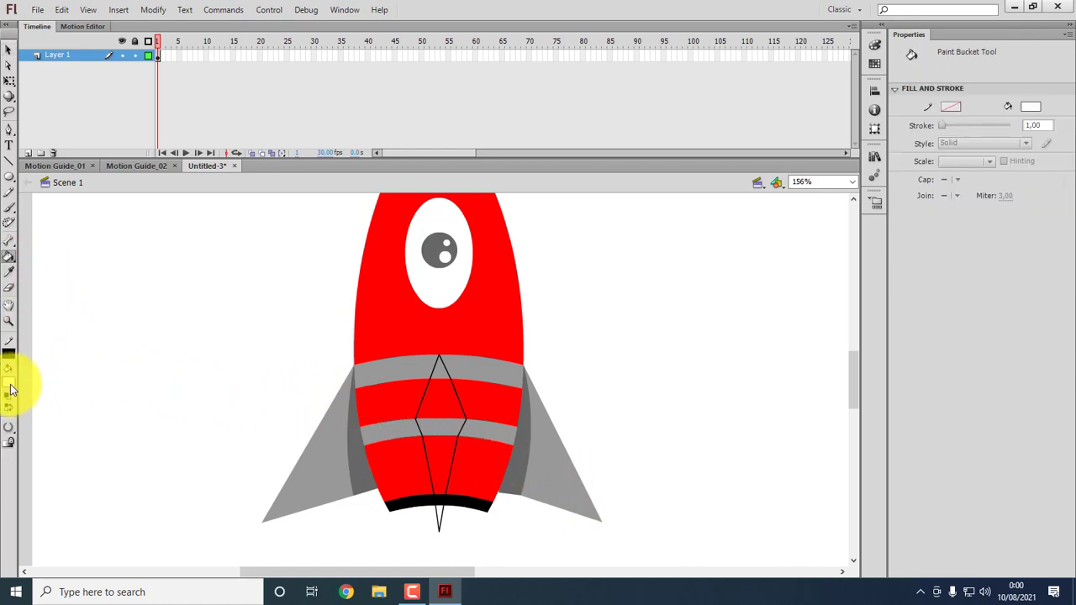
pyautogui.click(9, 383)
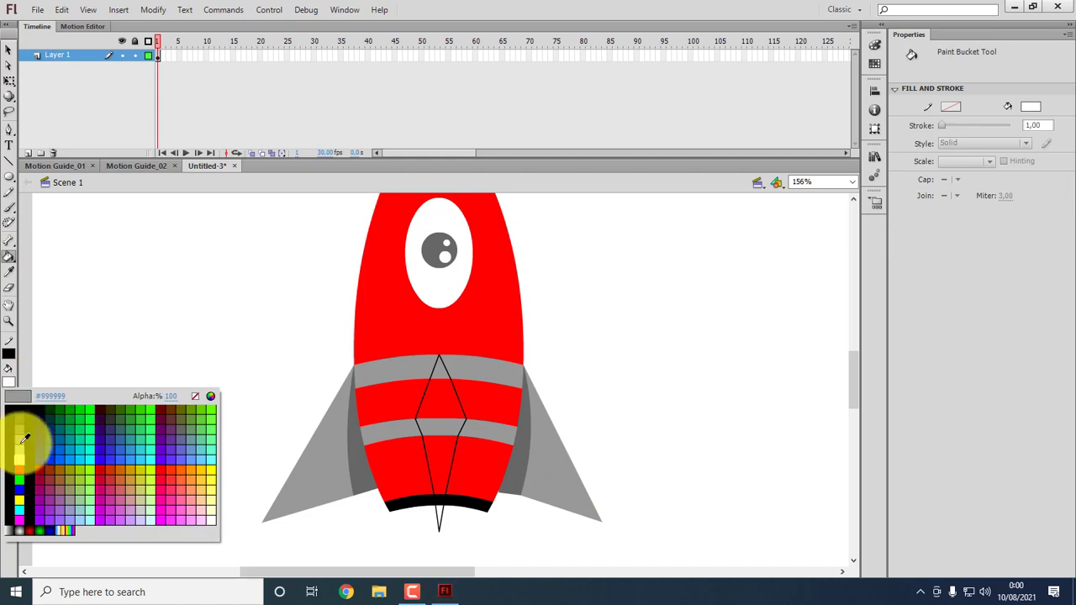
pyautogui.click(317, 477)
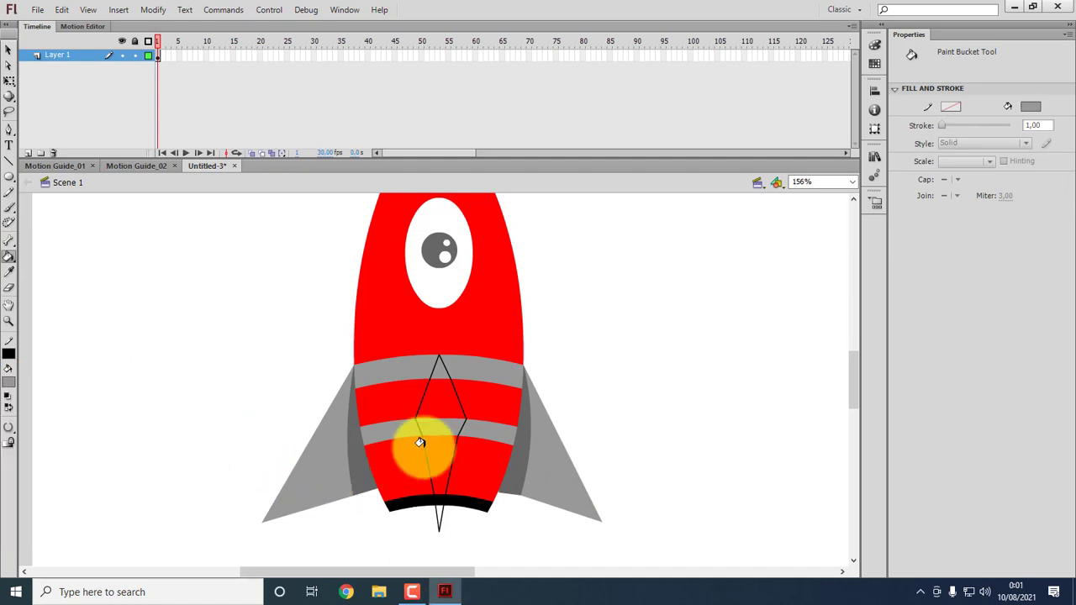
pyautogui.click(432, 456)
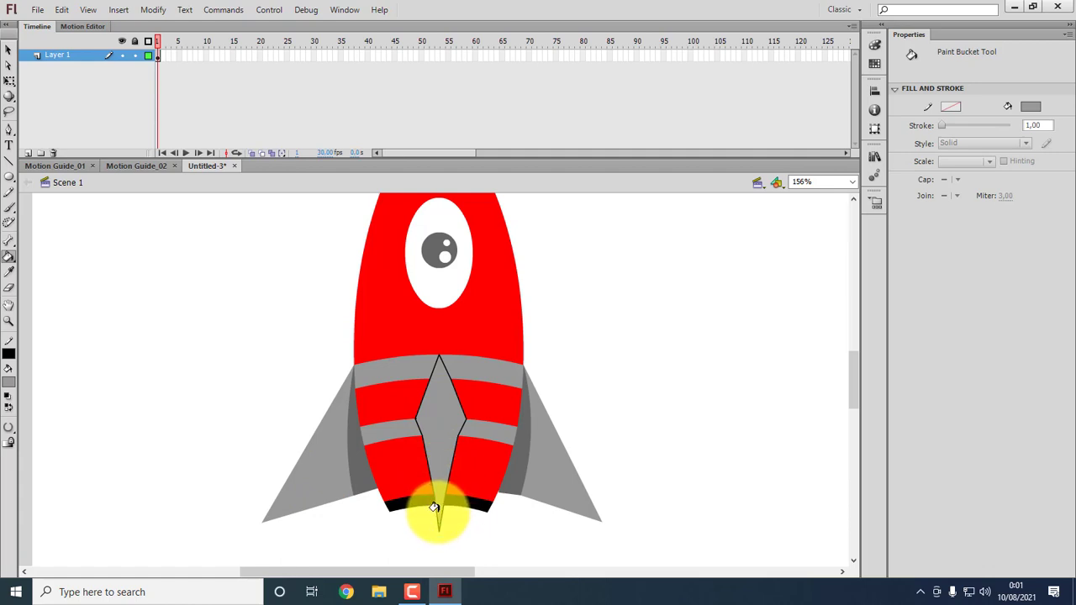
pyautogui.click(8, 51)
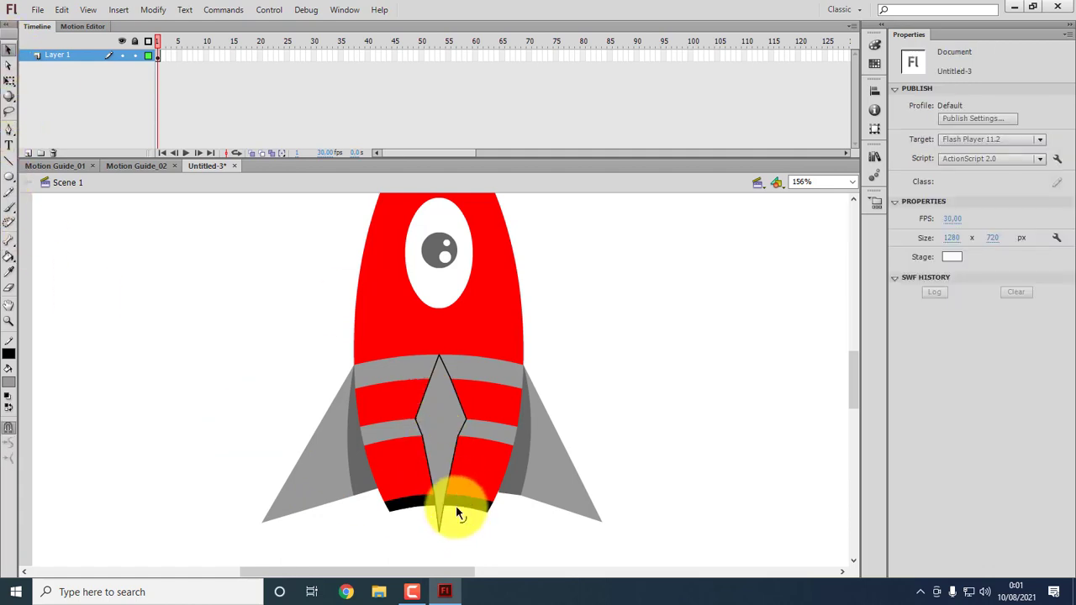
# Delete the black outline segments around the kite-shaped central fin one by one, from its lower tip up to its apex.
pyautogui.click(444, 515)
pyautogui.press('Escape')
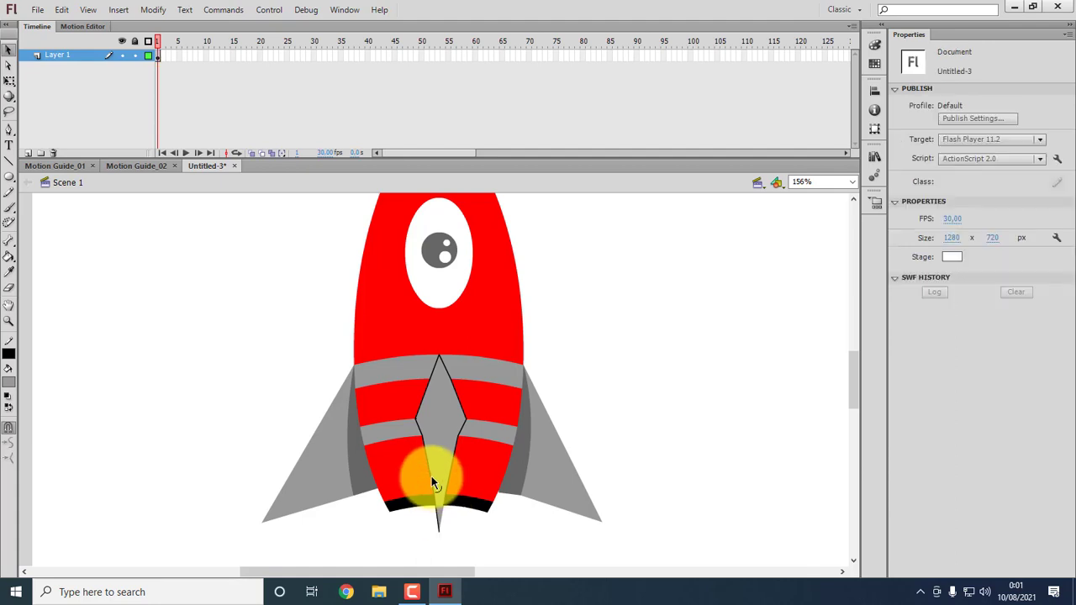
pyautogui.press('Delete')
pyautogui.click(437, 515)
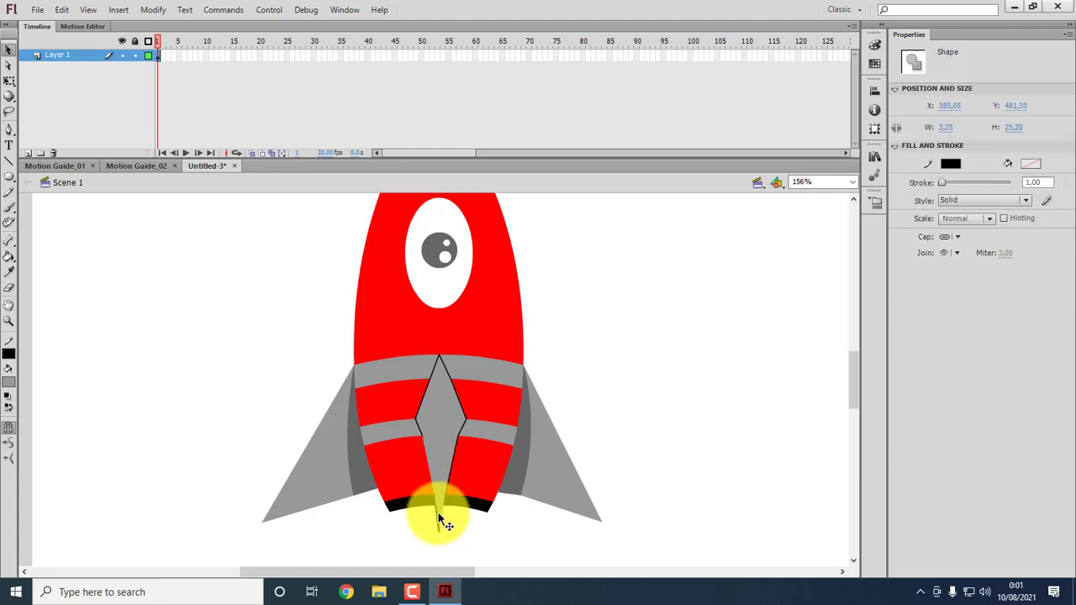
pyautogui.press('Delete')
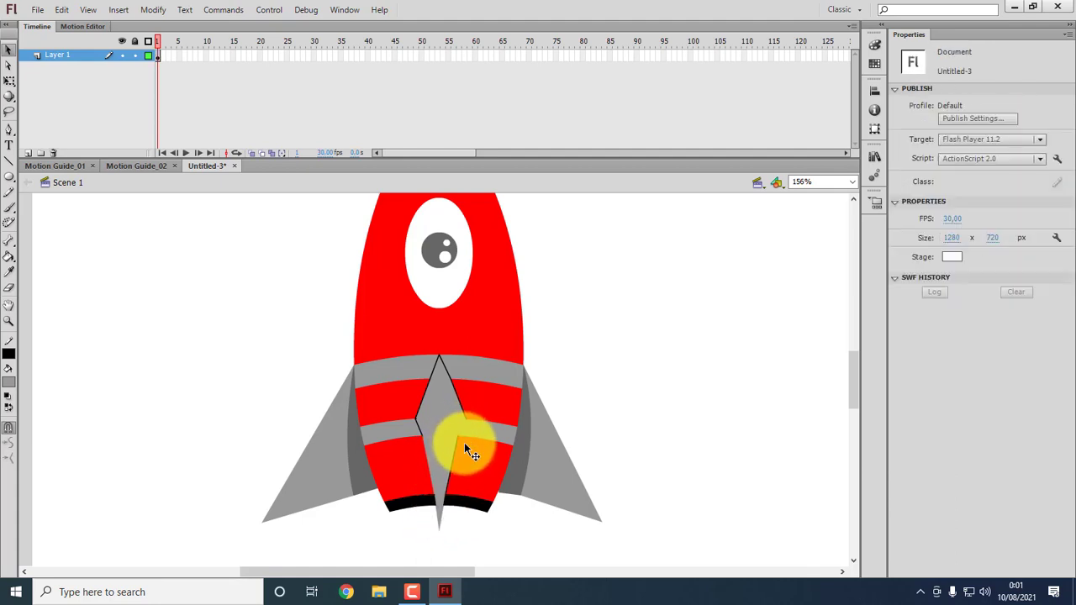
pyautogui.click(456, 448)
pyautogui.press('Delete')
pyautogui.click(418, 424)
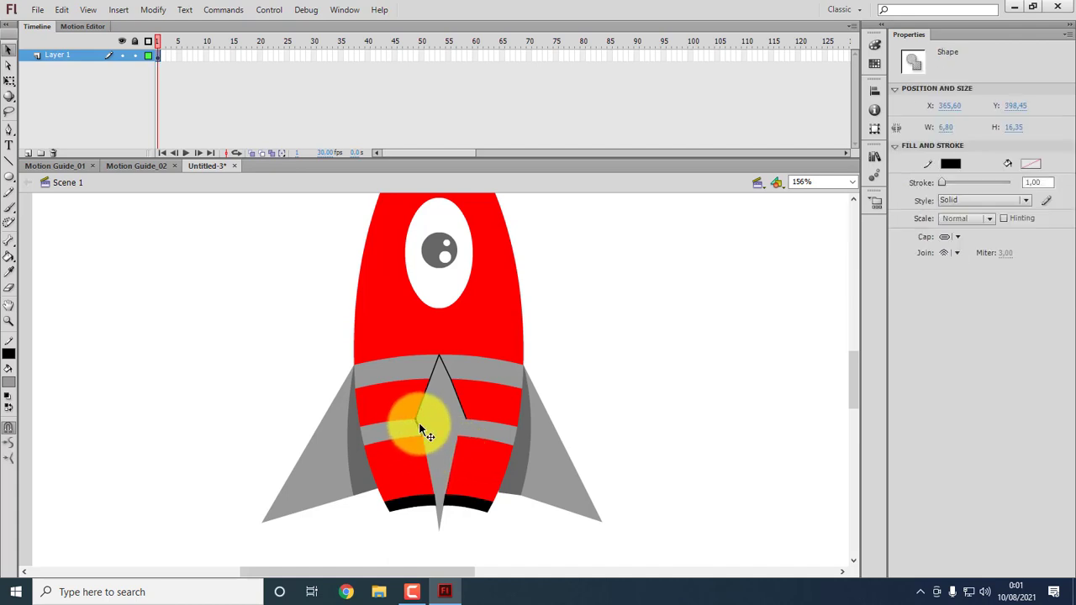
pyautogui.press('Delete')
pyautogui.click(455, 392)
pyautogui.press('Delete')
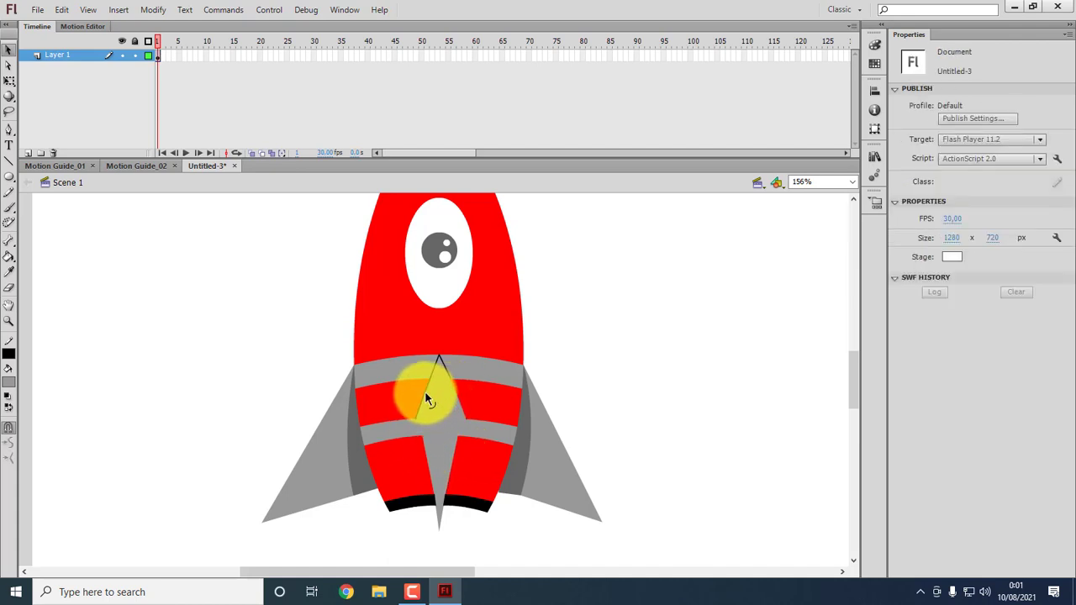
pyautogui.click(425, 390)
pyautogui.press('Delete')
pyautogui.click(445, 366)
pyautogui.click(434, 367)
pyautogui.press('Delete')
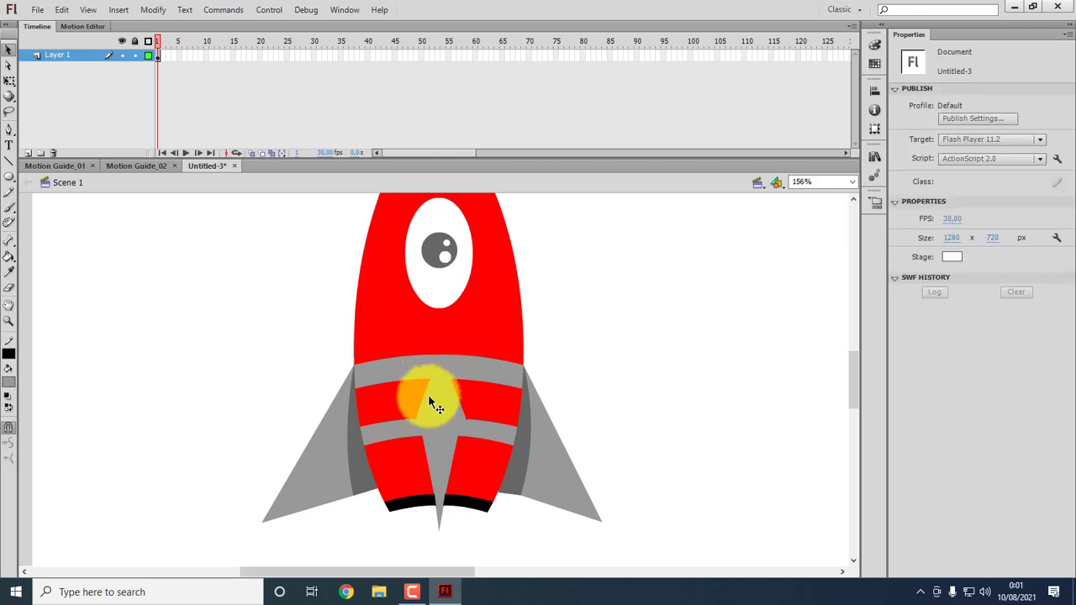
pyautogui.click(417, 420)
pyautogui.press('Delete')
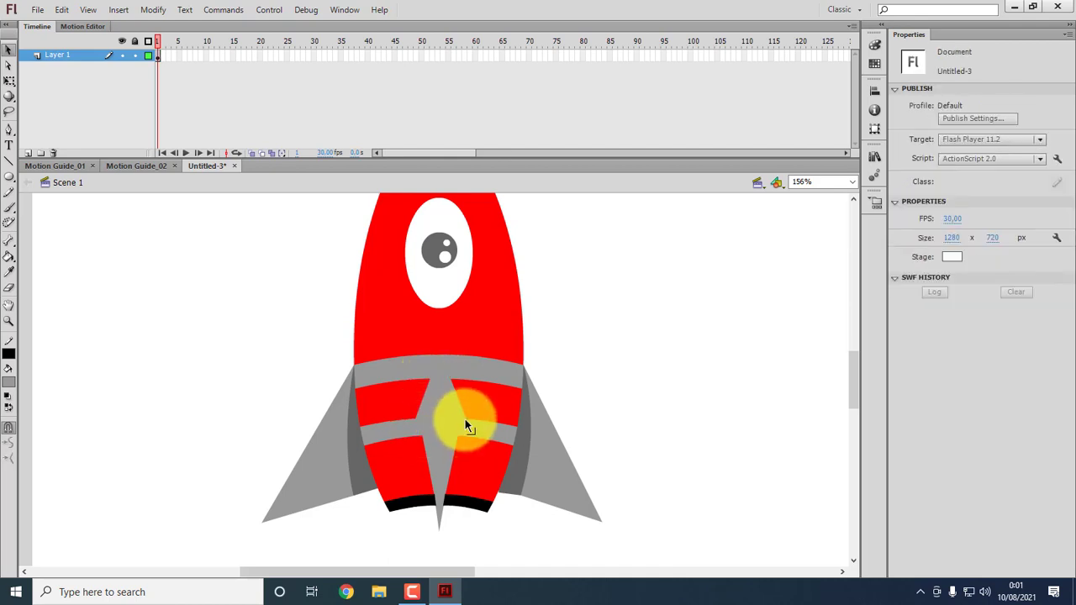
pyautogui.click(465, 415)
pyautogui.click(632, 360)
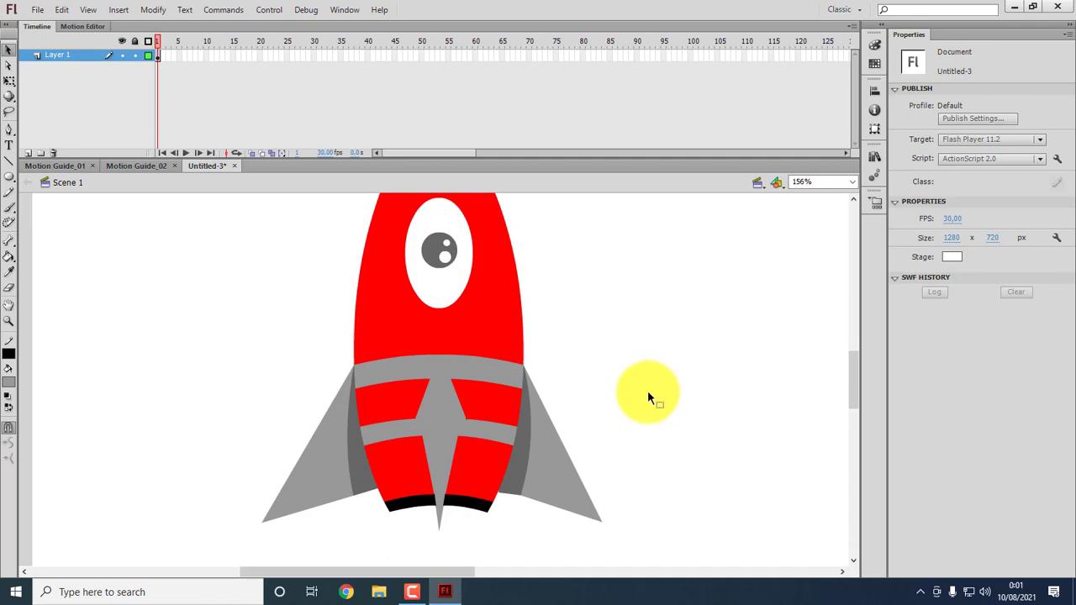
pyautogui.click(443, 408)
pyautogui.click(766, 384)
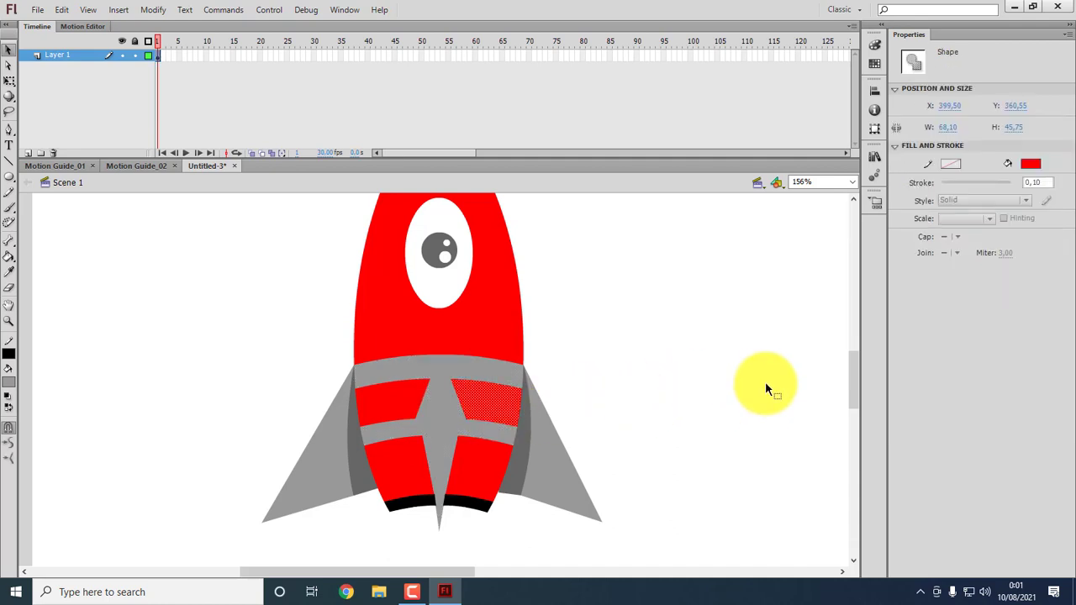
# Undo the deletions of the central fin's outline segments.
pyautogui.hotkey('ctrl', 'z')
pyautogui.hotkey('ctrl', 'z')
pyautogui.hotkey('ctrl', 'z')
pyautogui.hotkey('ctrl', 'z')
pyautogui.hotkey('ctrl', 'z')
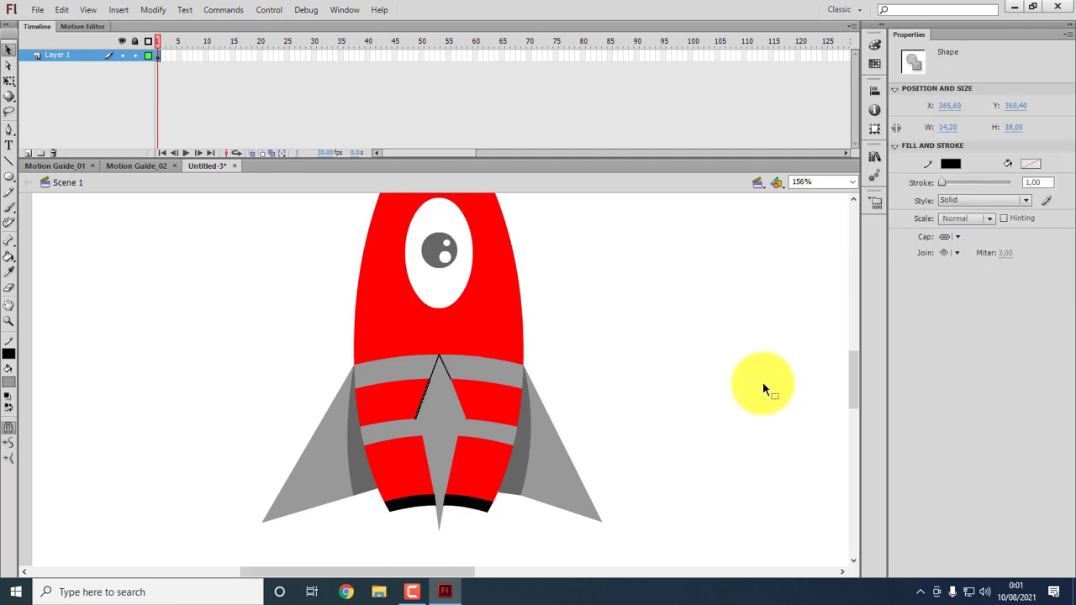
pyautogui.hotkey('ctrl', 'z')
pyautogui.hotkey('ctrl', 'z')
pyautogui.hotkey('ctrl', 'z')
pyautogui.hotkey('ctrl', 'z')
pyautogui.hotkey('ctrl', 'z')
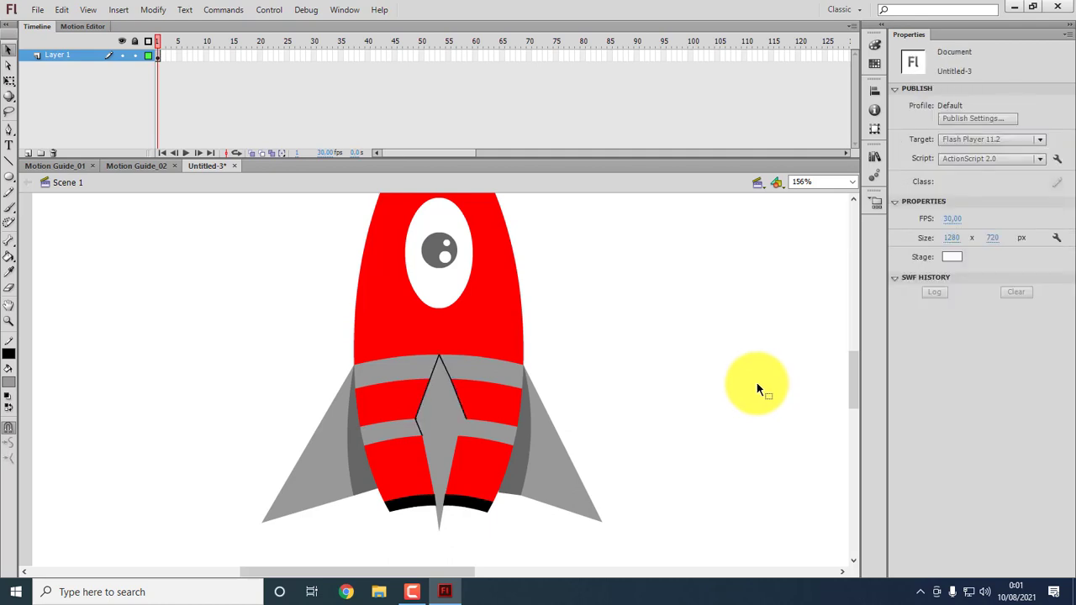
pyautogui.hotkey('ctrl', 'z')
pyautogui.hotkey('ctrl', 'z')
pyautogui.hotkey('ctrl', 'z')
pyautogui.hotkey('ctrl', 'z')
pyautogui.hotkey('ctrl', 'z')
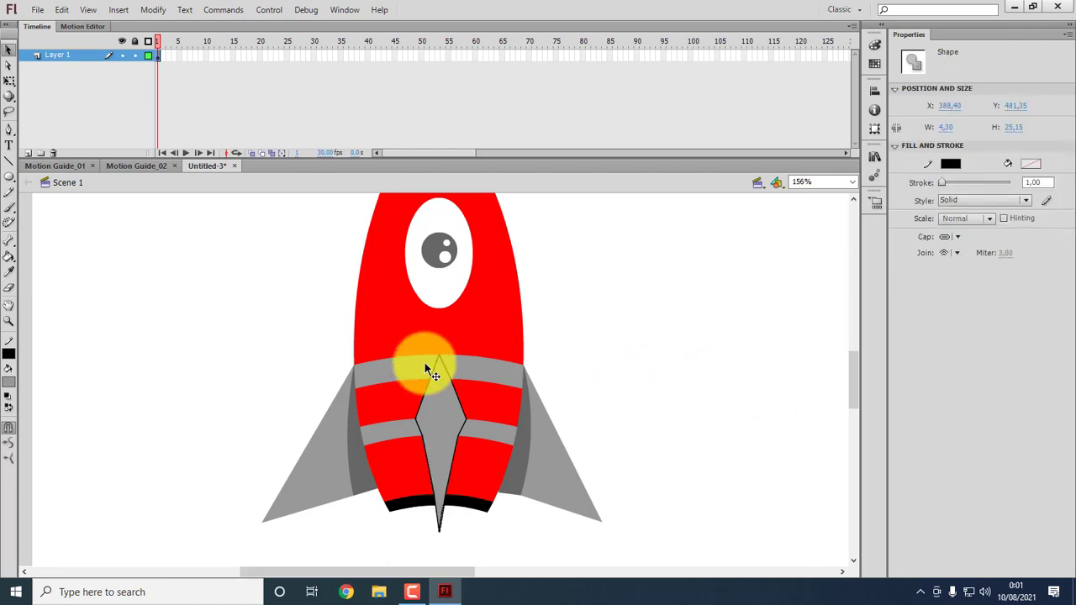
# Fill the kite-shaped central fin with the dark gray used on the inner strips of the side fins.
pyautogui.click(9, 356)
pyautogui.click(18, 431)
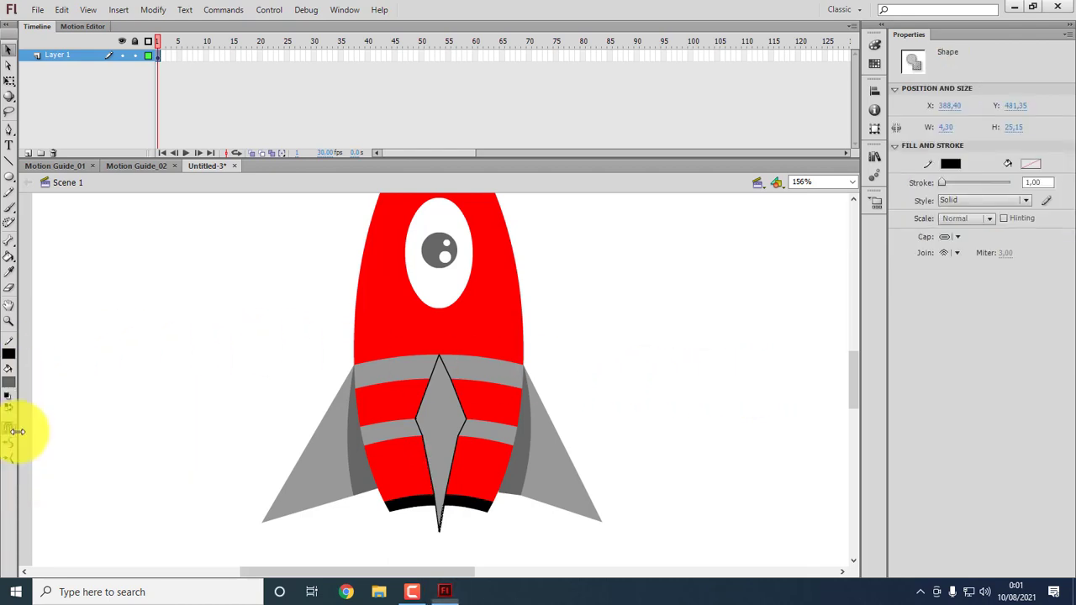
pyautogui.click(9, 257)
pyautogui.click(420, 441)
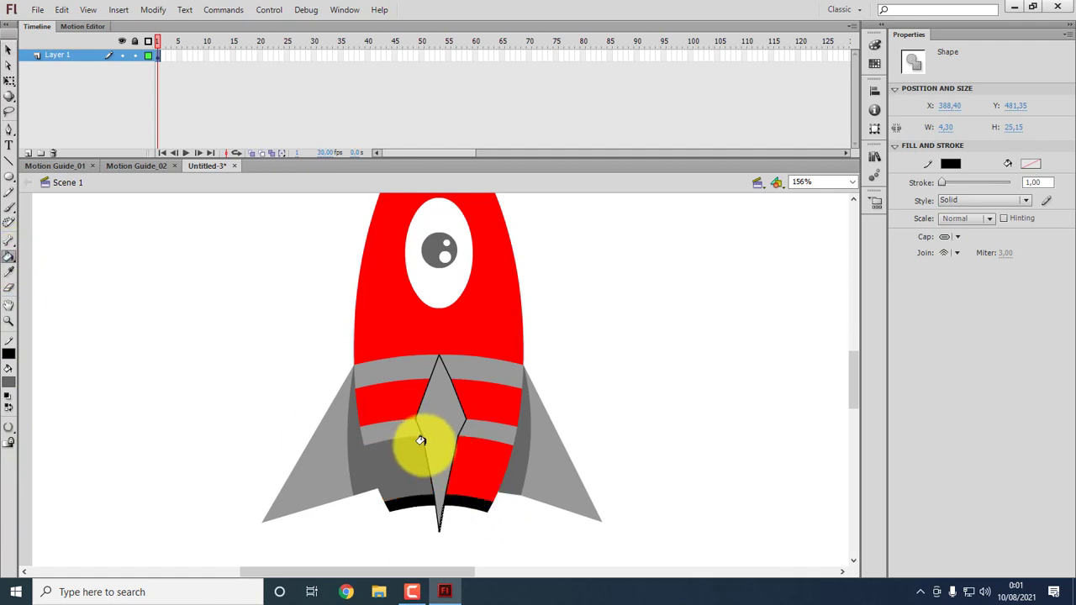
pyautogui.hotkey('ctrl', 'z')
pyautogui.click(427, 422)
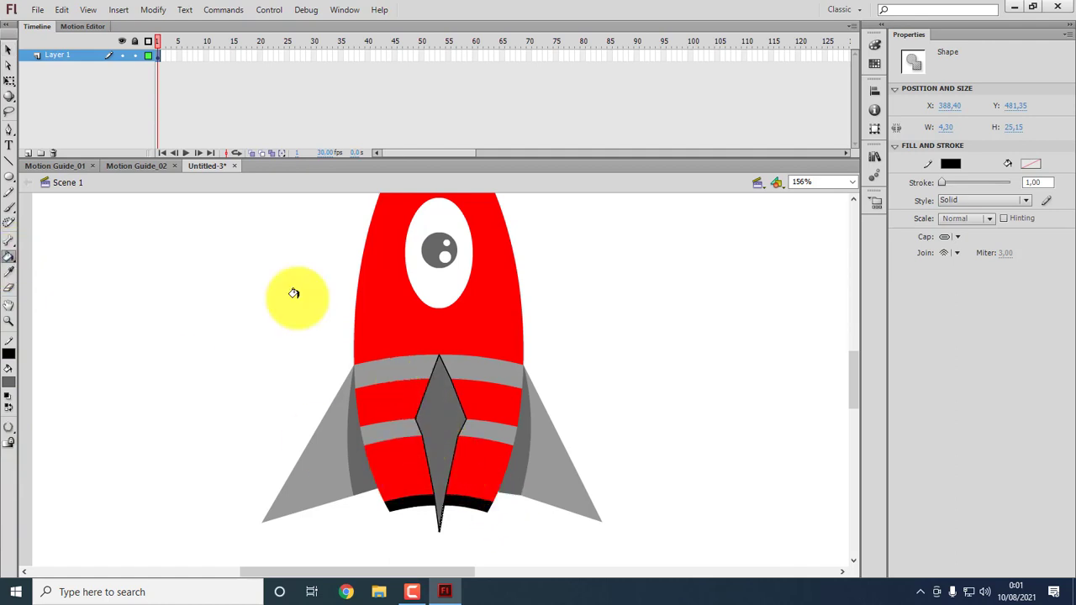
# Remove the black outline from the central fin by selecting the rocket's lower part and setting the stroke to none.
pyautogui.click(8, 50)
pyautogui.moveTo(325, 322); pyautogui.dragTo(585, 556)
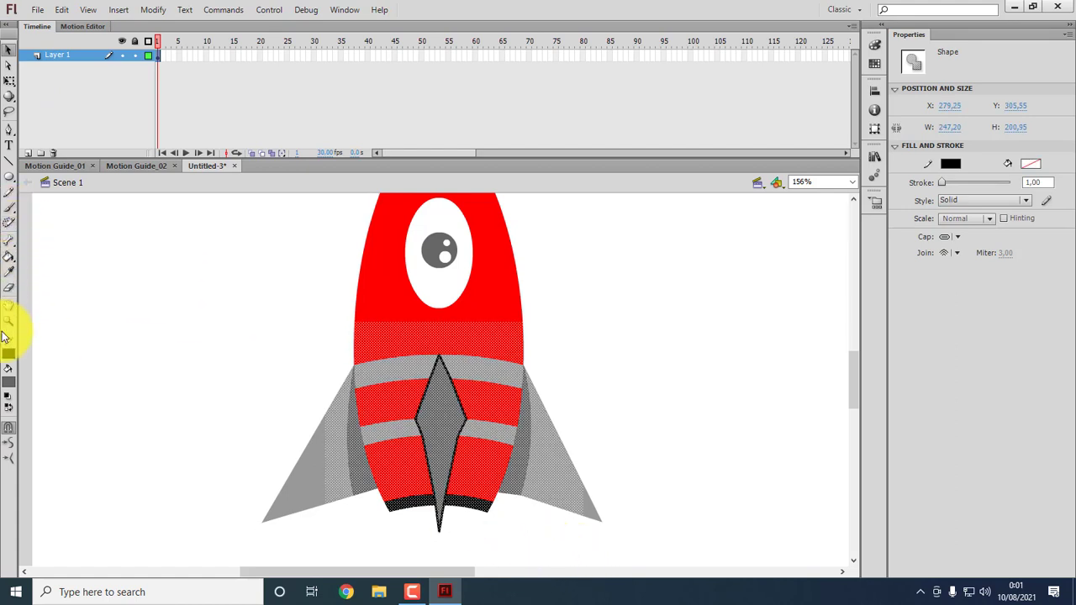
pyautogui.click(7, 353)
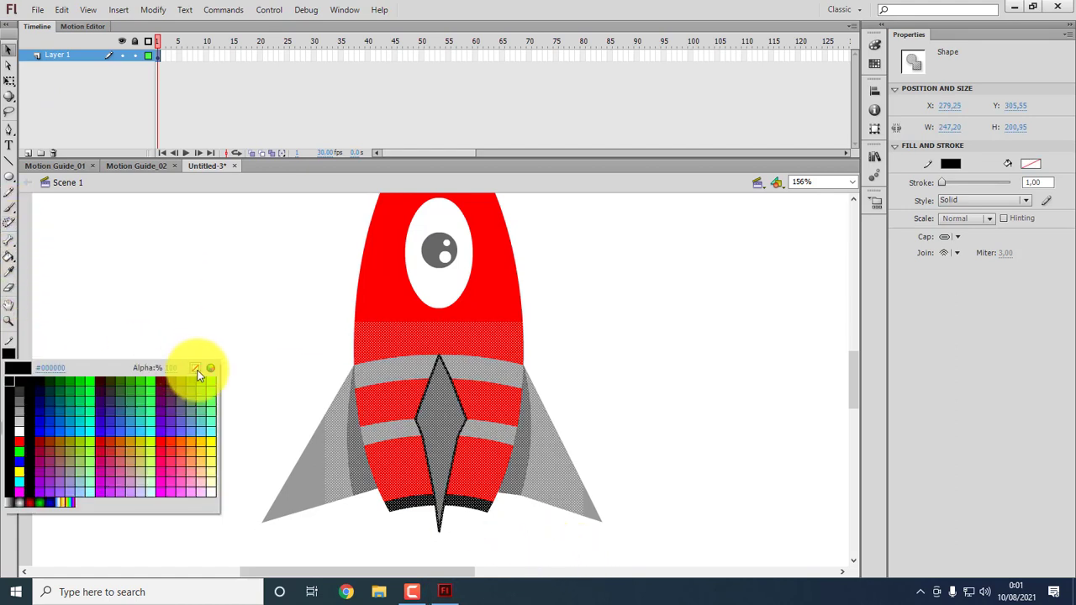
pyautogui.click(196, 370)
pyautogui.click(670, 385)
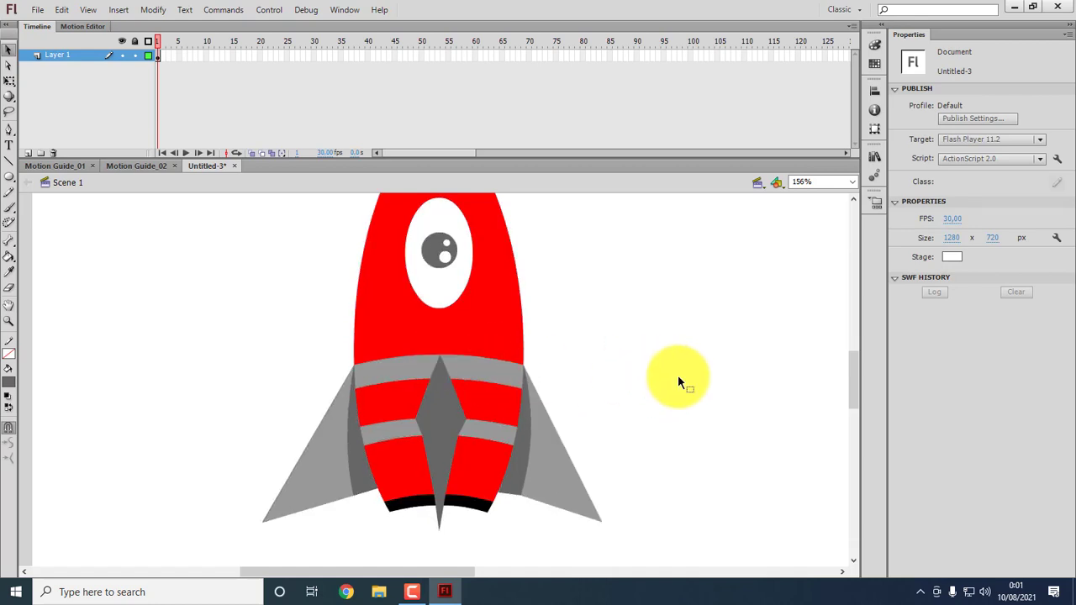
# Fill the two white highlights inside the eye's pupil with the pupil's dark gray.
pyautogui.scroll(-3, 693, 361)
pyautogui.scroll(3, 694, 354)
pyautogui.scroll(-2, 687, 346)
pyautogui.scroll(2, 703, 332)
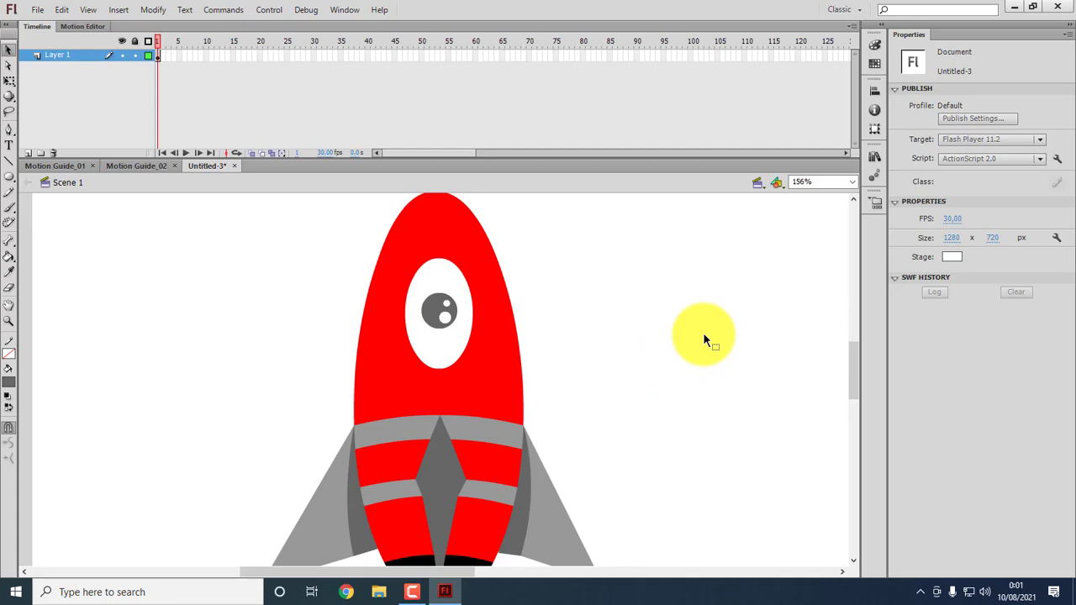
pyautogui.click(447, 314)
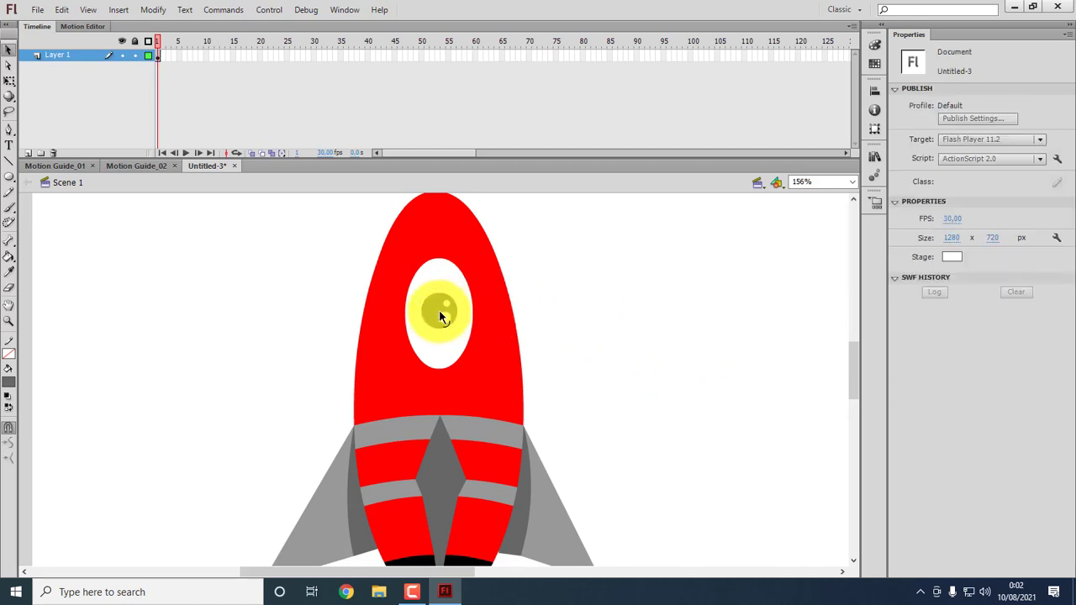
pyautogui.click(437, 310)
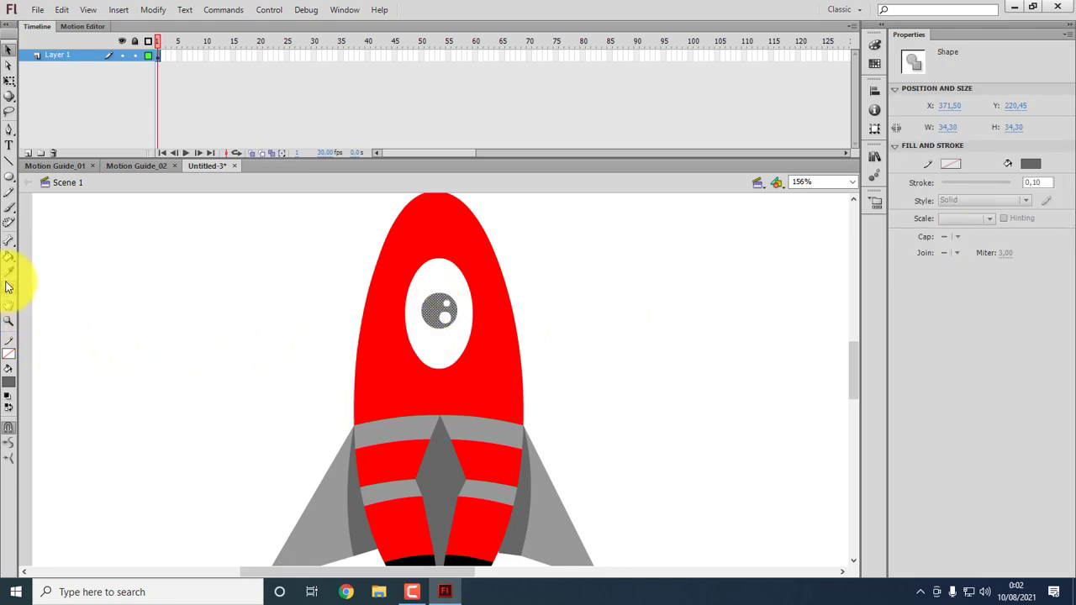
pyautogui.click(8, 257)
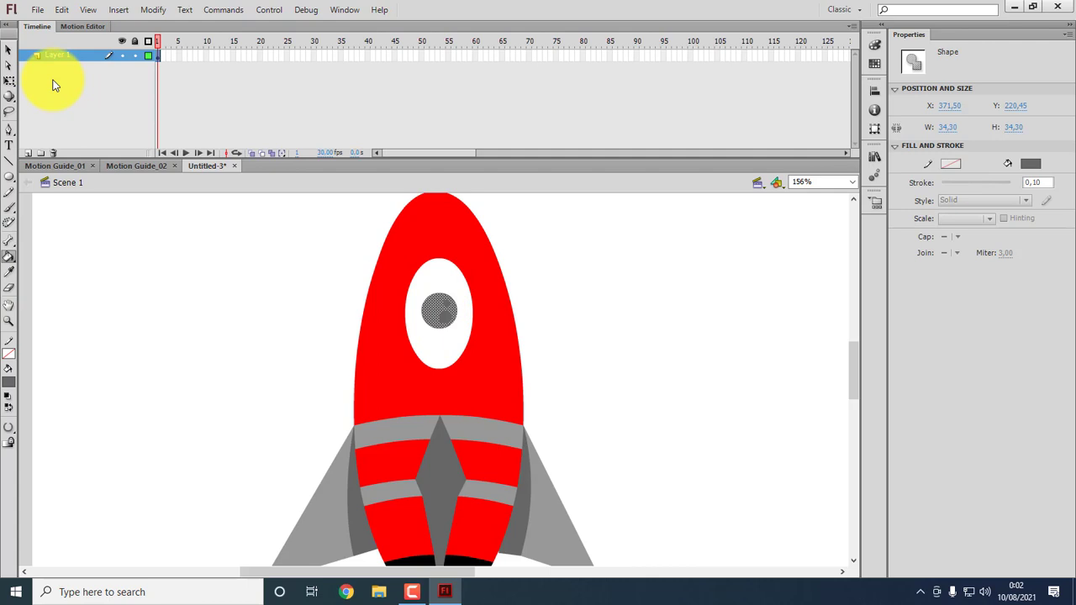
pyautogui.click(8, 50)
pyautogui.click(570, 330)
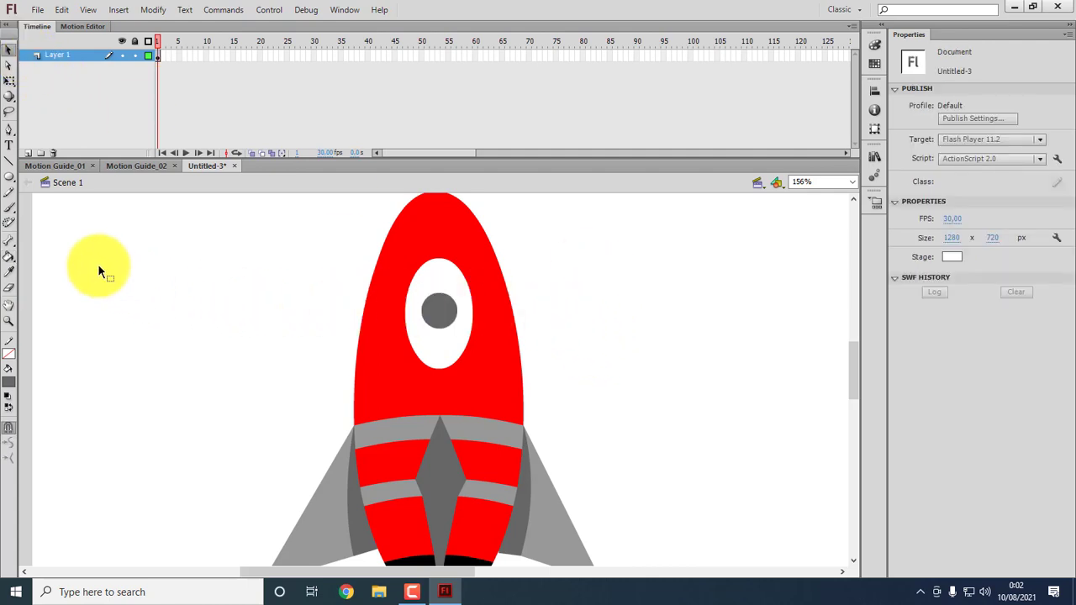
# Select the dark gray pupil in the middle of the white eye.
pyautogui.click(9, 160)
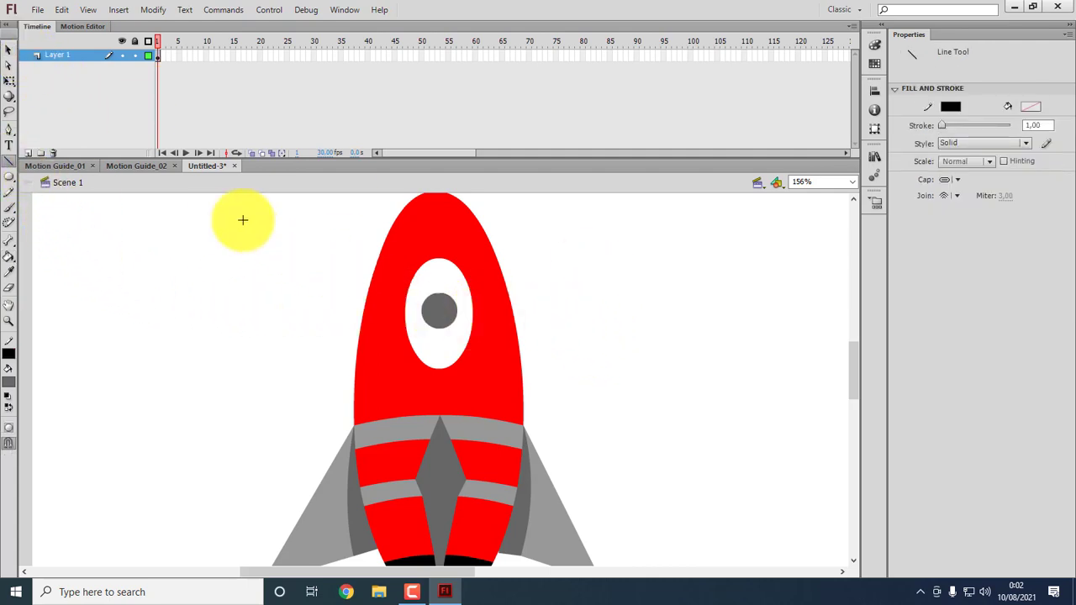
pyautogui.click(8, 51)
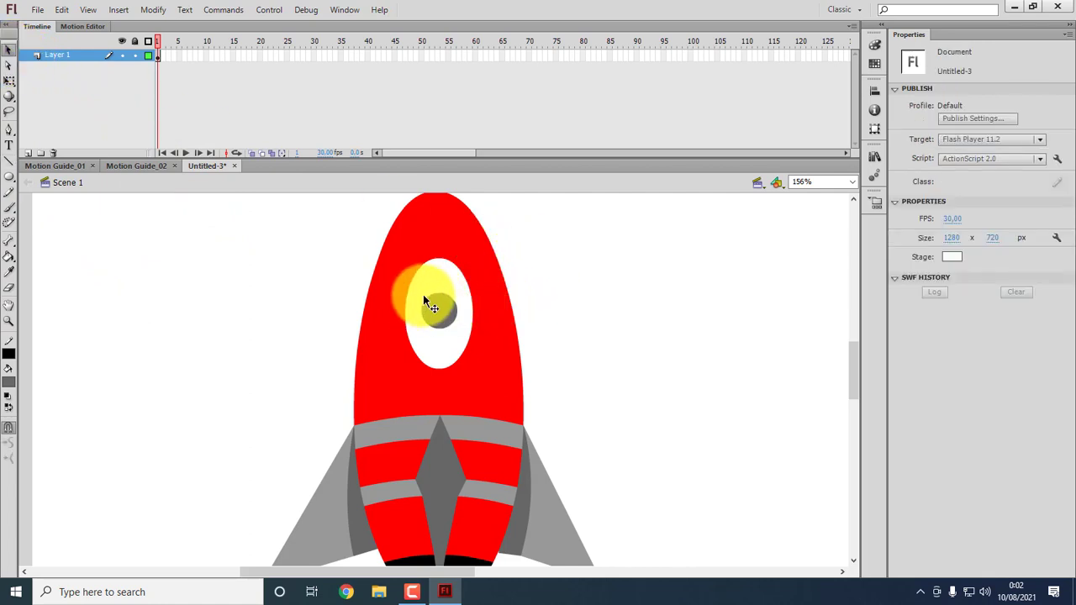
pyautogui.click(438, 311)
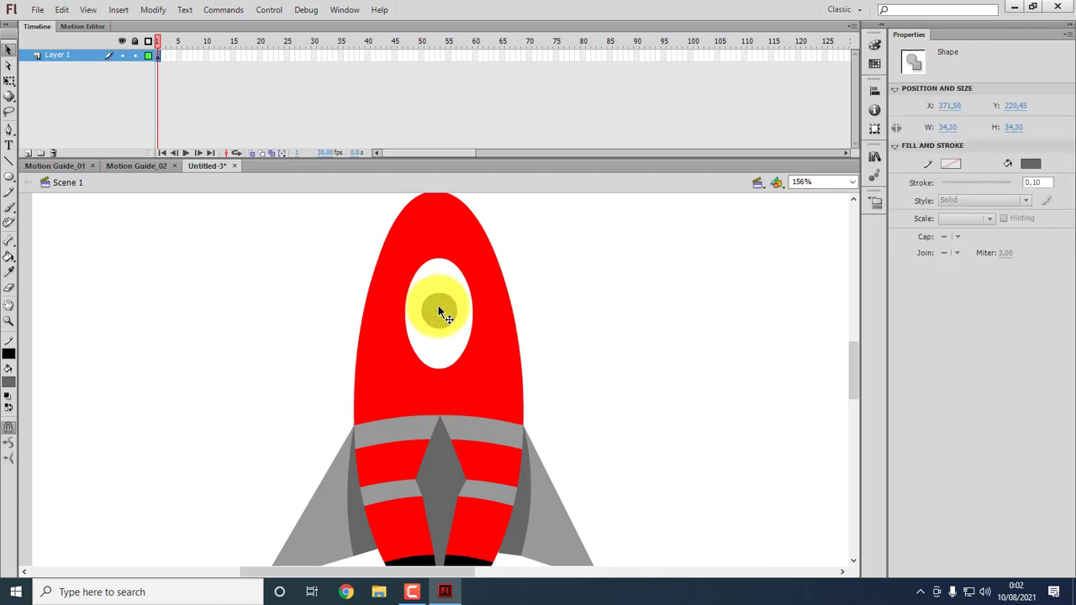
# Enlarge the circle inside the rocket's white oval window to about 41.6 px and fill it with red.
pyautogui.click(9, 79)
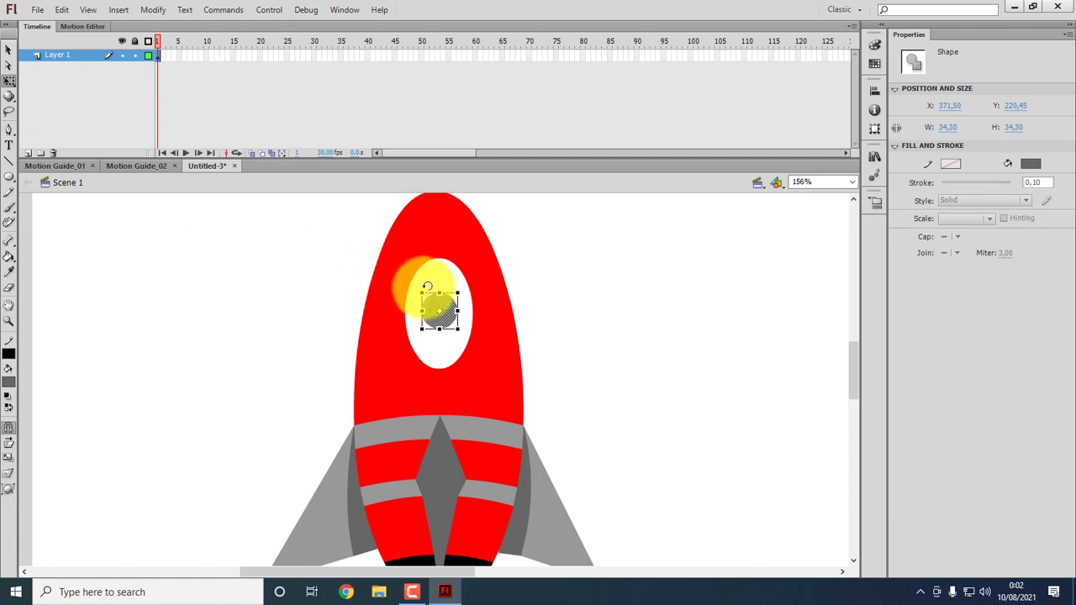
pyautogui.moveTo(458, 294); pyautogui.dragTo(448, 313)
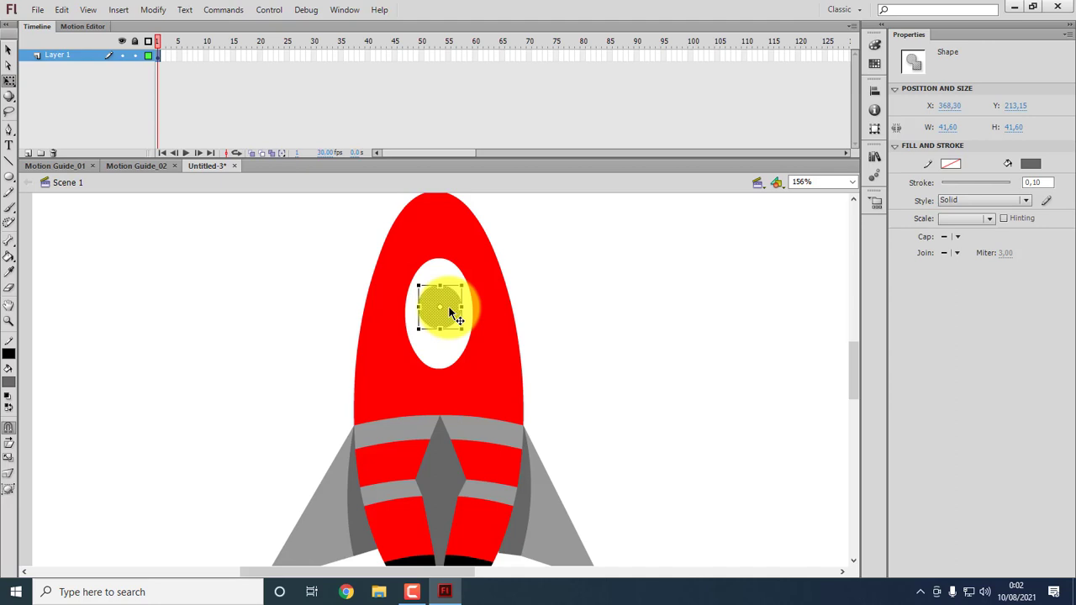
pyautogui.moveTo(450, 310); pyautogui.dragTo(450, 310)
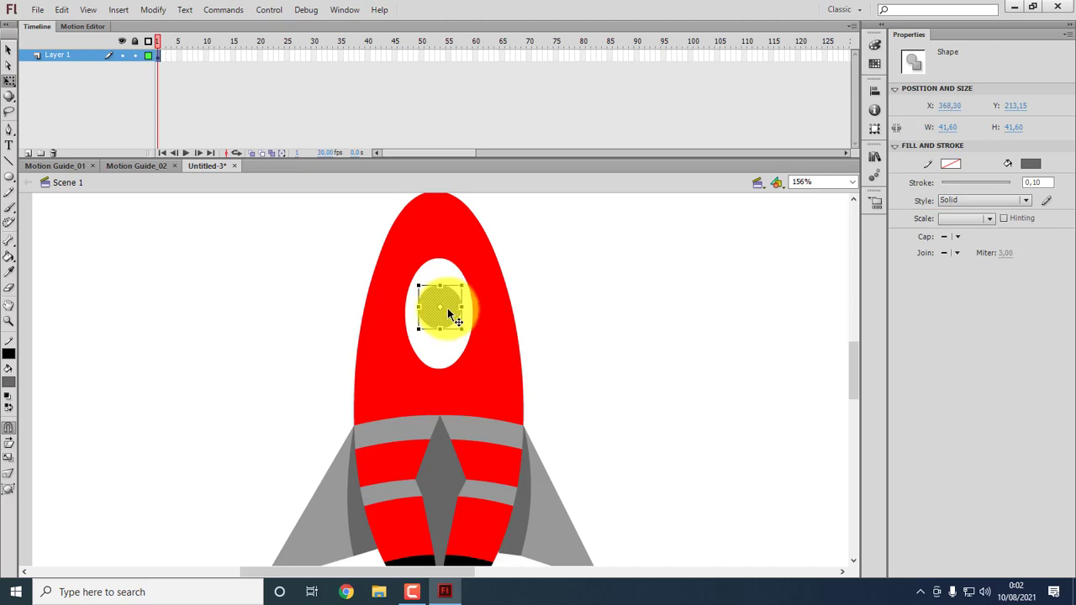
pyautogui.click(9, 383)
pyautogui.click(19, 469)
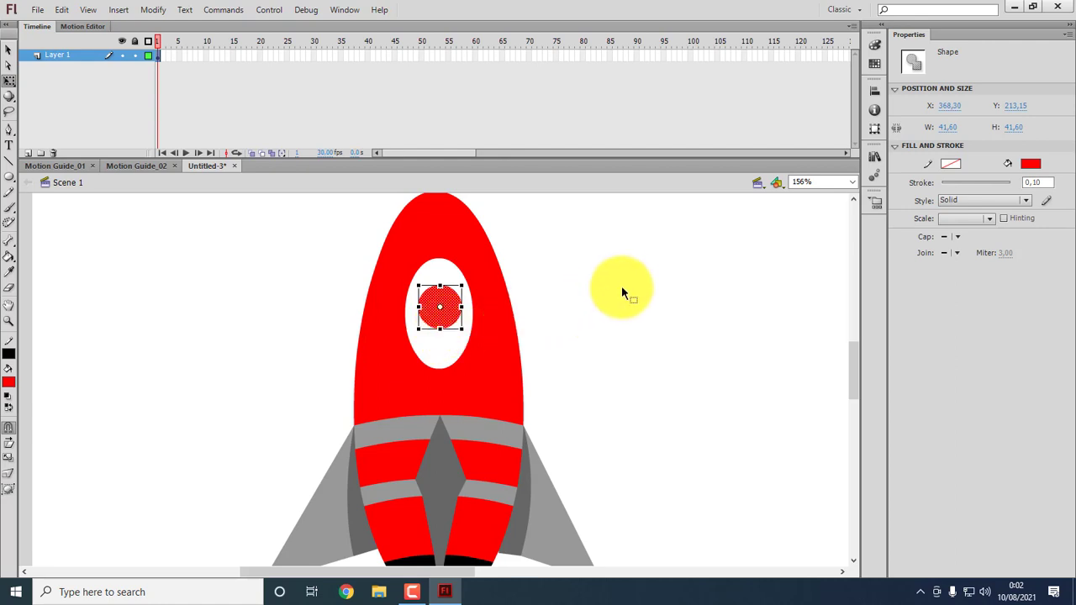
pyautogui.click(590, 257)
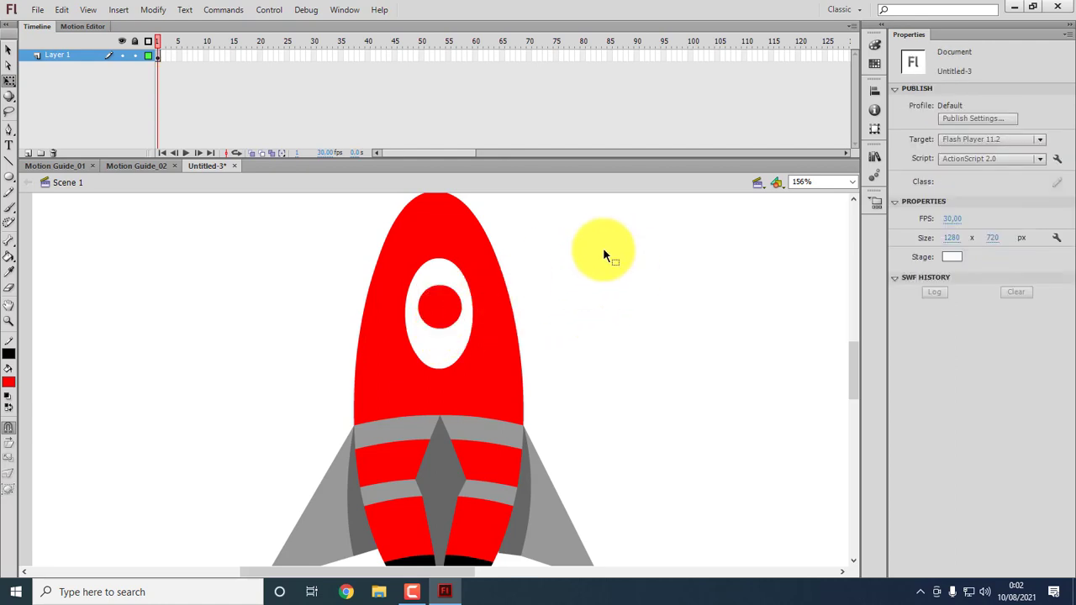
# Paste a copy of the circle in place and shrink it to about 35.5 px around its centre.
pyautogui.rightClick(603, 255)
pyautogui.click(653, 303)
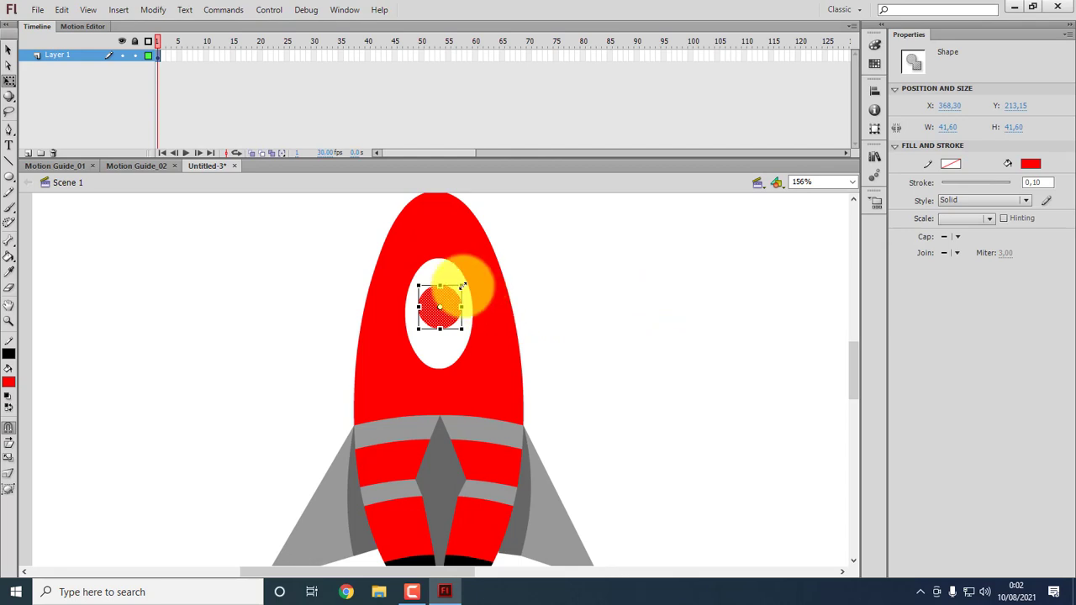
pyautogui.moveTo(462, 287)
pyautogui.mouseDown()
pyautogui.moveTo(455, 303)
pyautogui.moveTo(463, 298)
pyautogui.mouseUp()
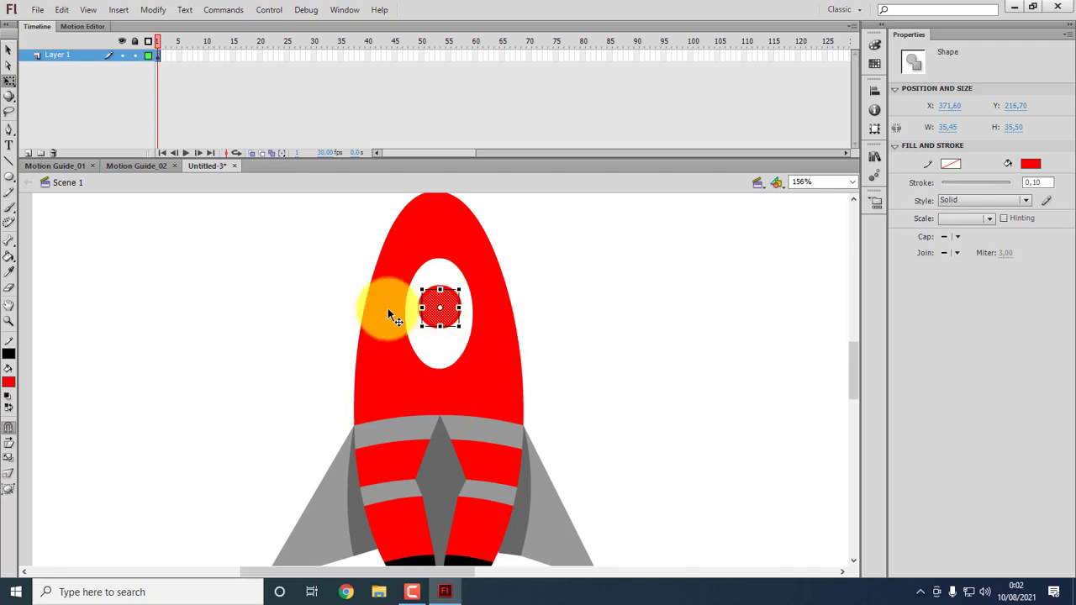
# Fill the smaller inner circle with light gray and nudge it up slightly to Y 216.05.
pyautogui.click(8, 382)
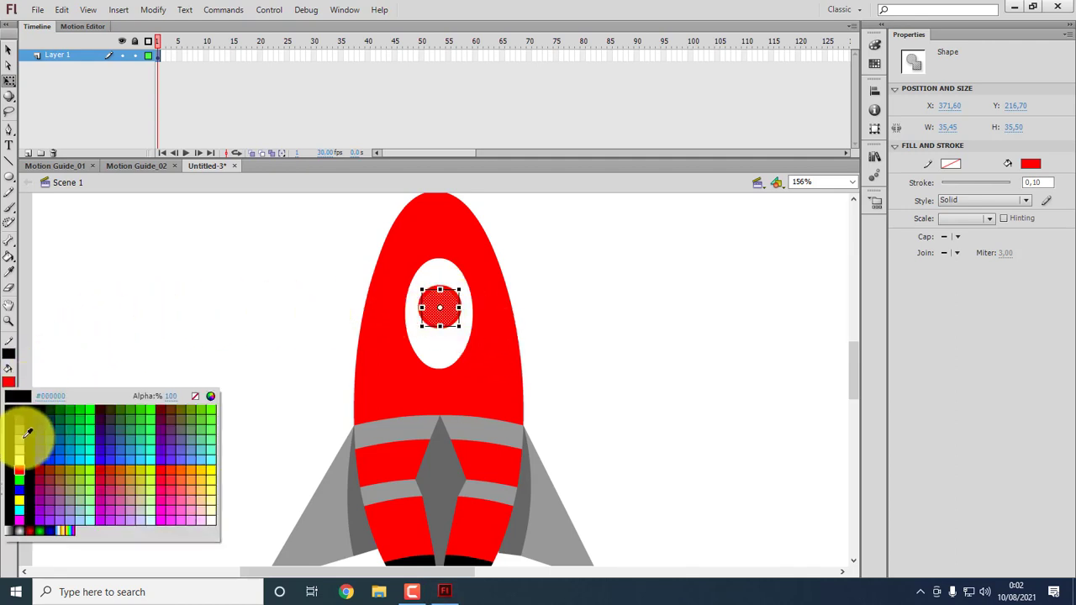
pyautogui.click(20, 429)
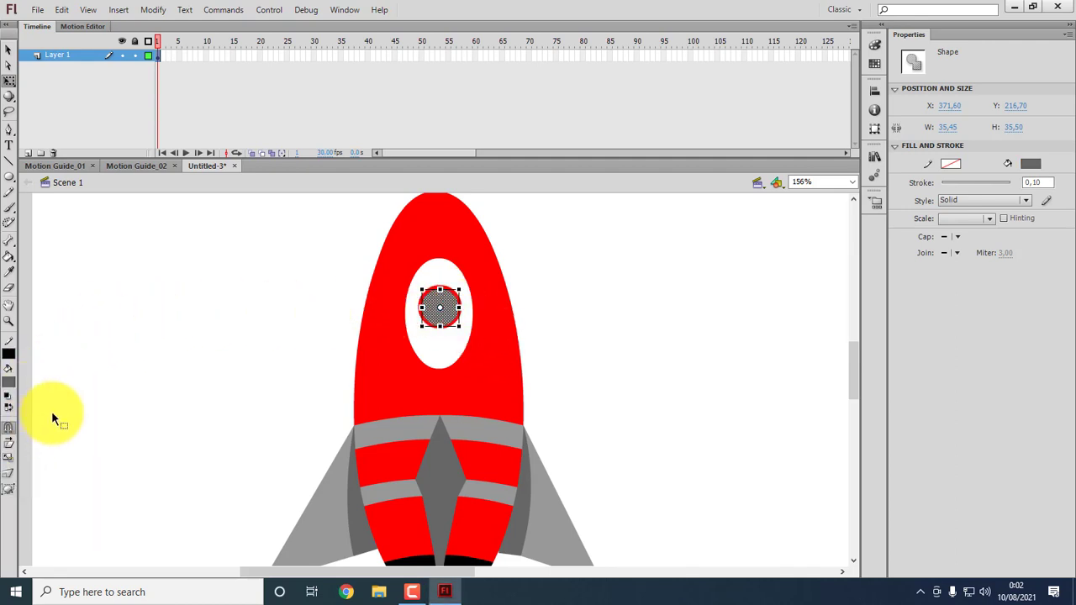
pyautogui.click(8, 382)
pyautogui.click(21, 444)
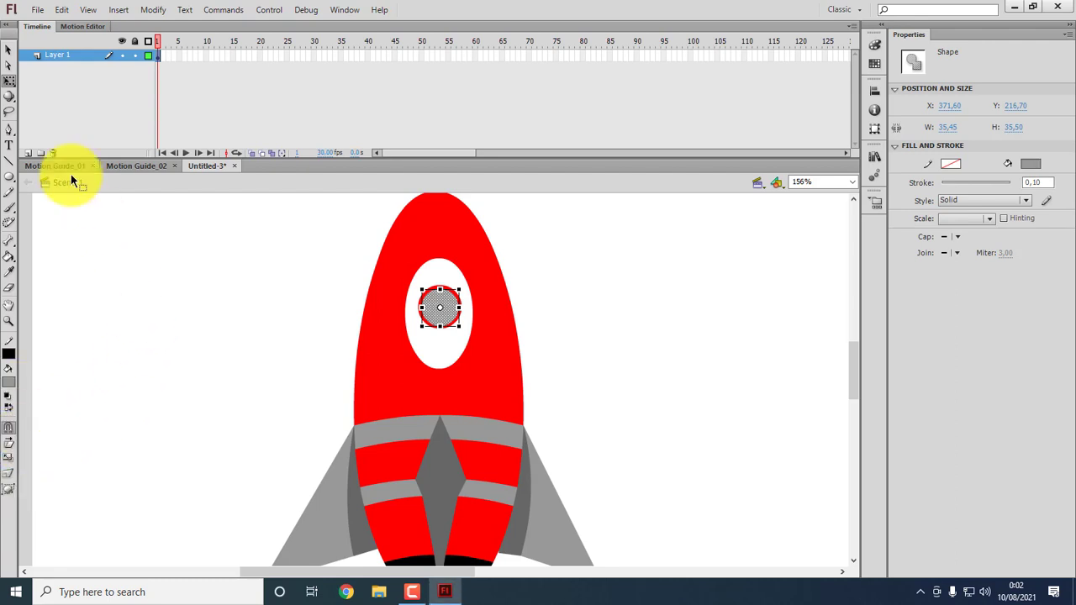
pyautogui.click(8, 49)
pyautogui.click(48, 79)
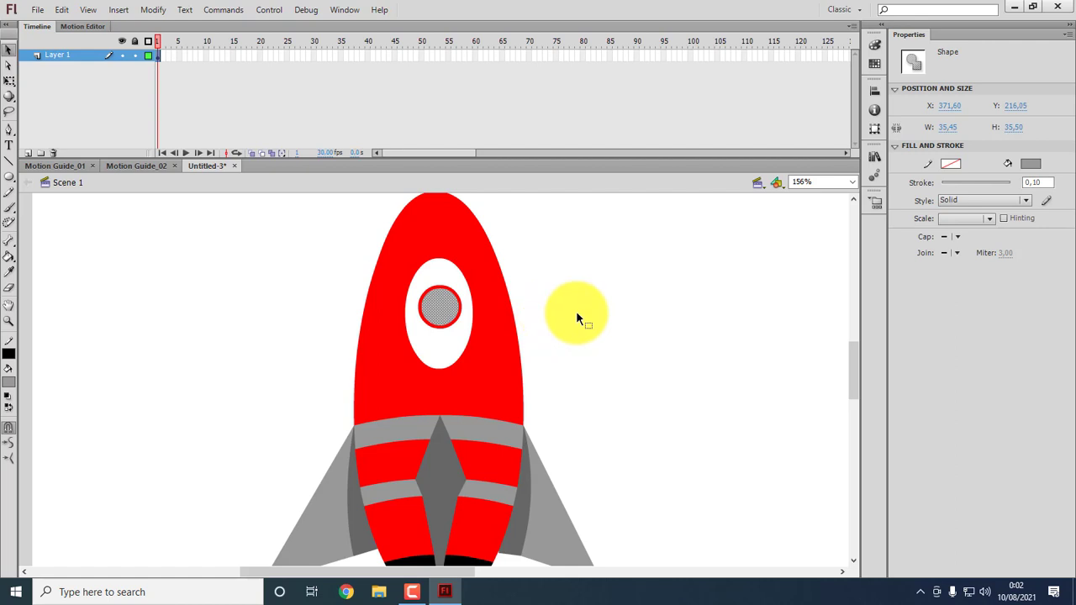
pyautogui.click(604, 303)
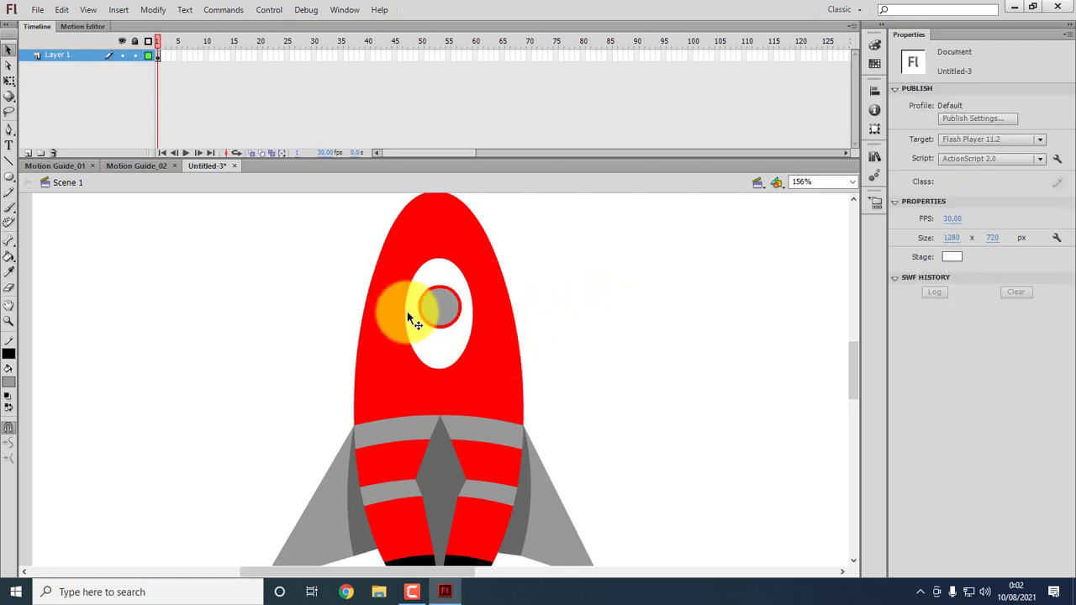
# Convert the entire rocket drawing into a Movie Clip symbol named Rocket.
pyautogui.scroll(3, 407, 311)
pyautogui.scroll(-4, 403, 307)
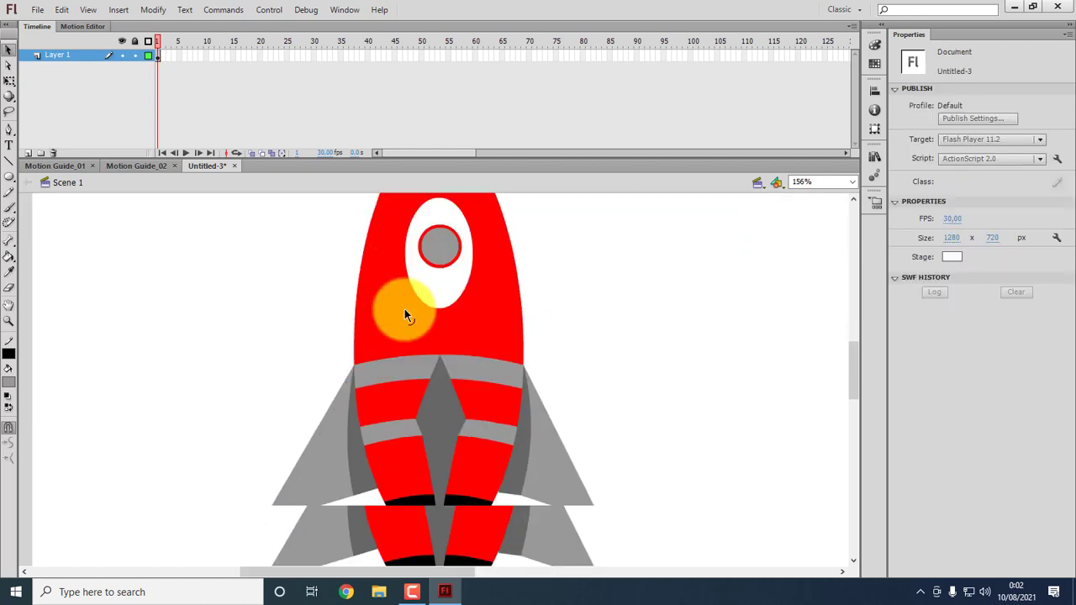
pyautogui.scroll(-1, 404, 311)
pyautogui.scroll(-1, 404, 311)
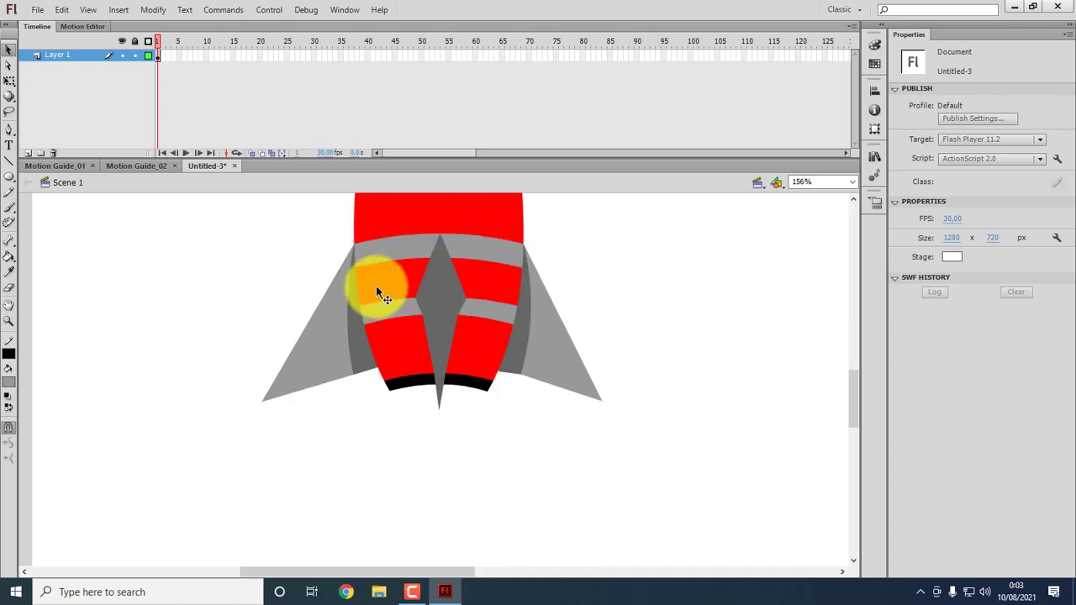
pyautogui.click(851, 182)
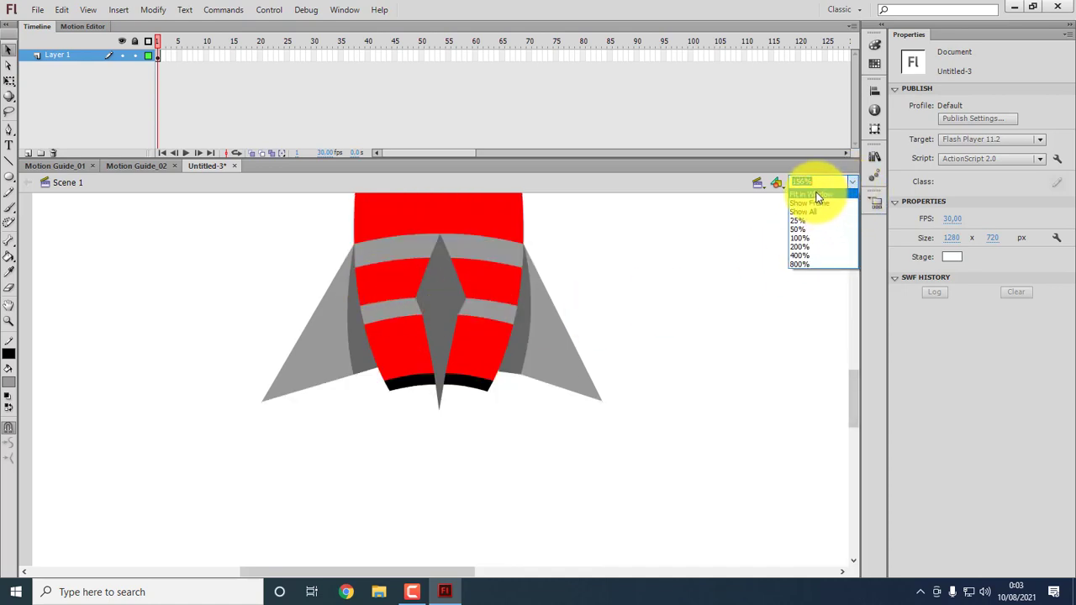
pyautogui.click(817, 194)
pyautogui.hotkey('ctrl', 'a')
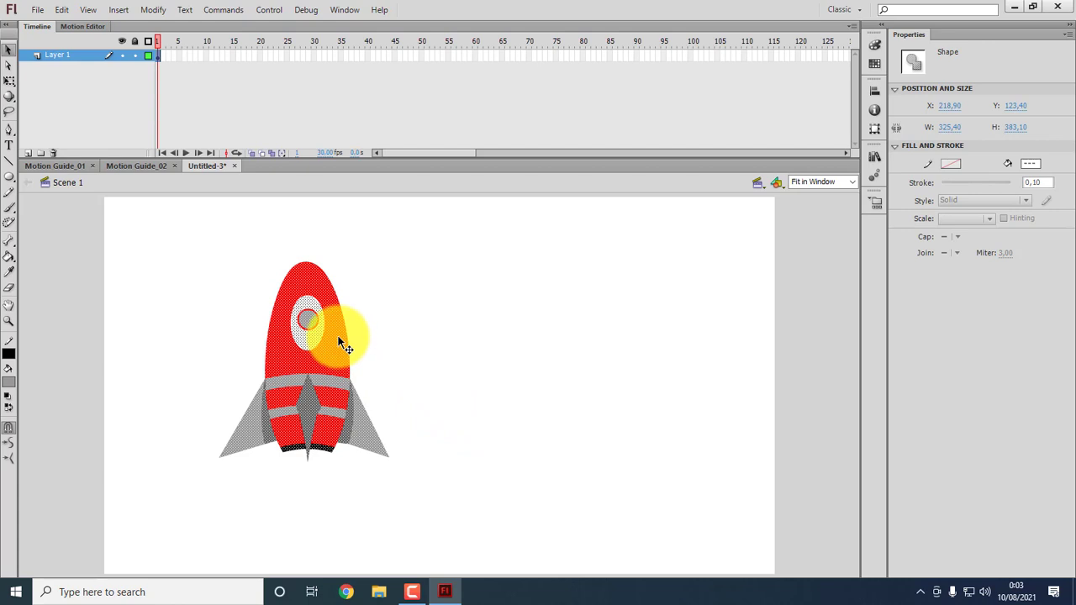
pyautogui.rightClick(343, 336)
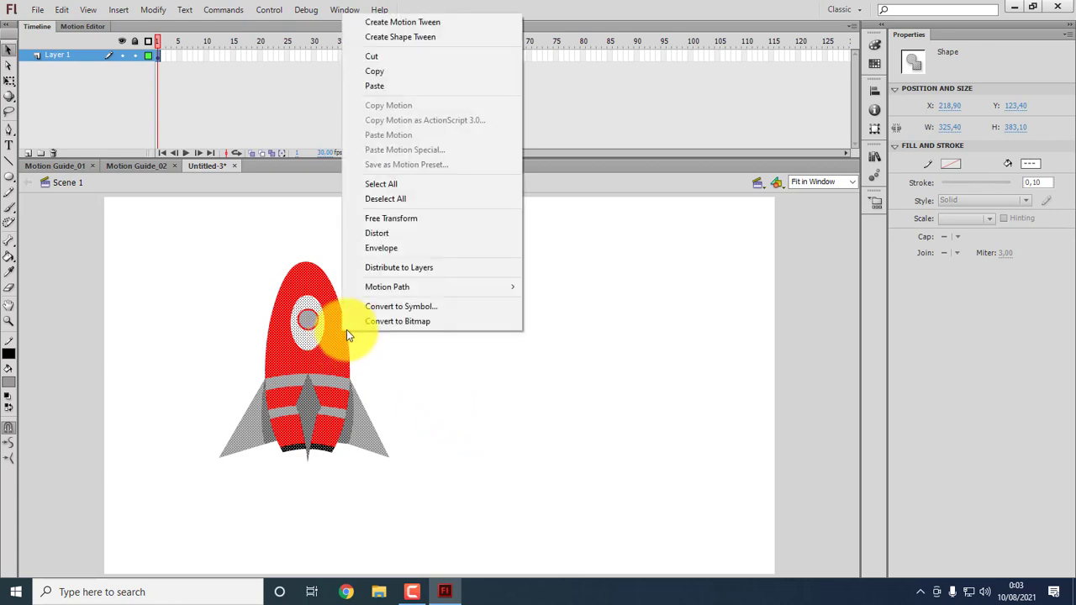
pyautogui.click(404, 309)
pyautogui.click(453, 116)
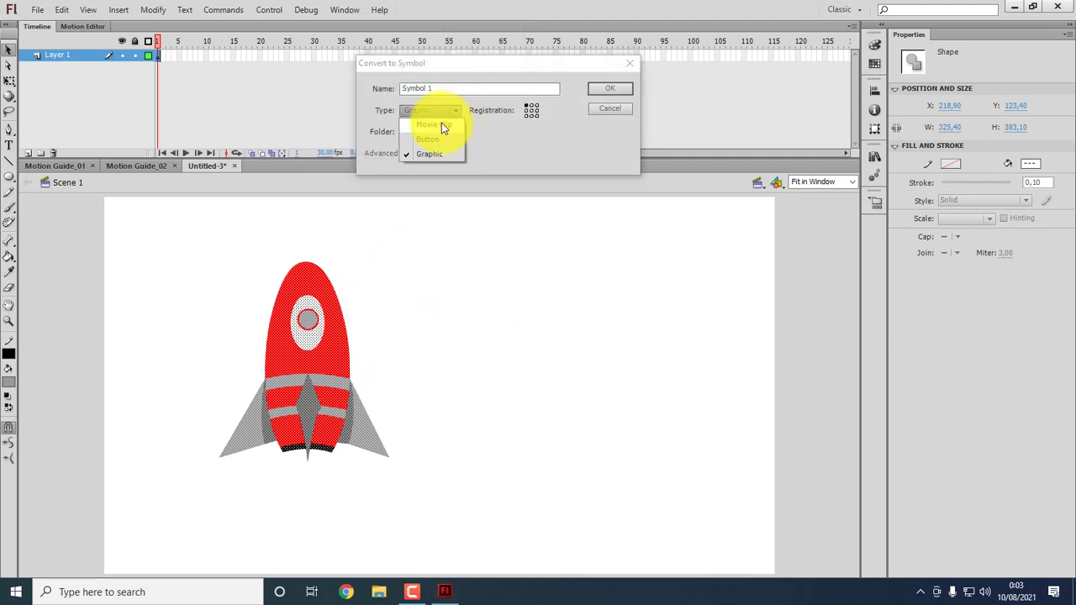
pyautogui.click(440, 125)
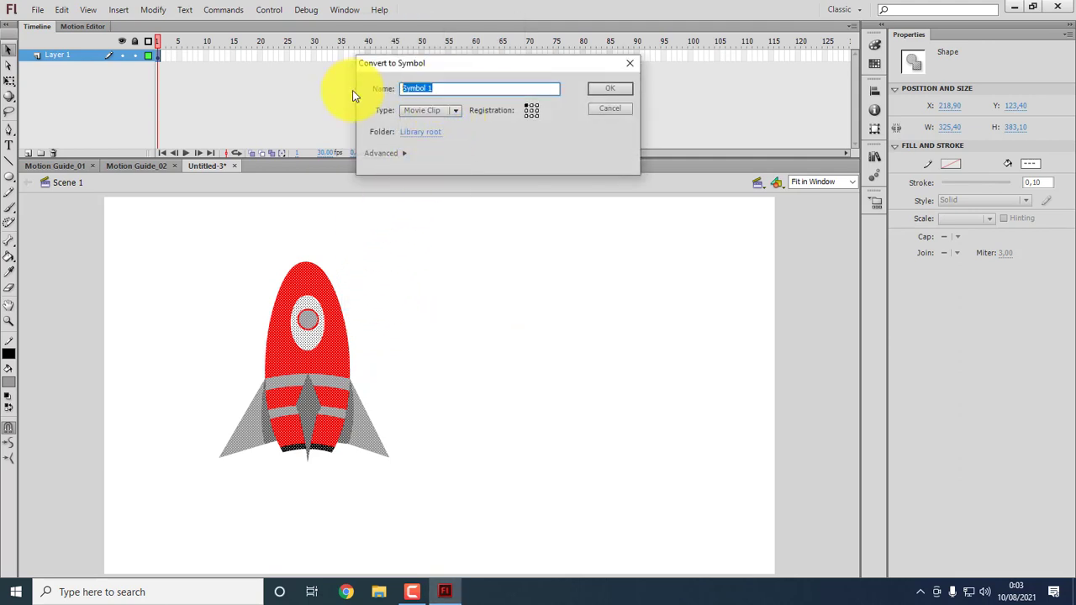
pyautogui.write('Rocket')
pyautogui.click(630, 90)
pyautogui.click(473, 381)
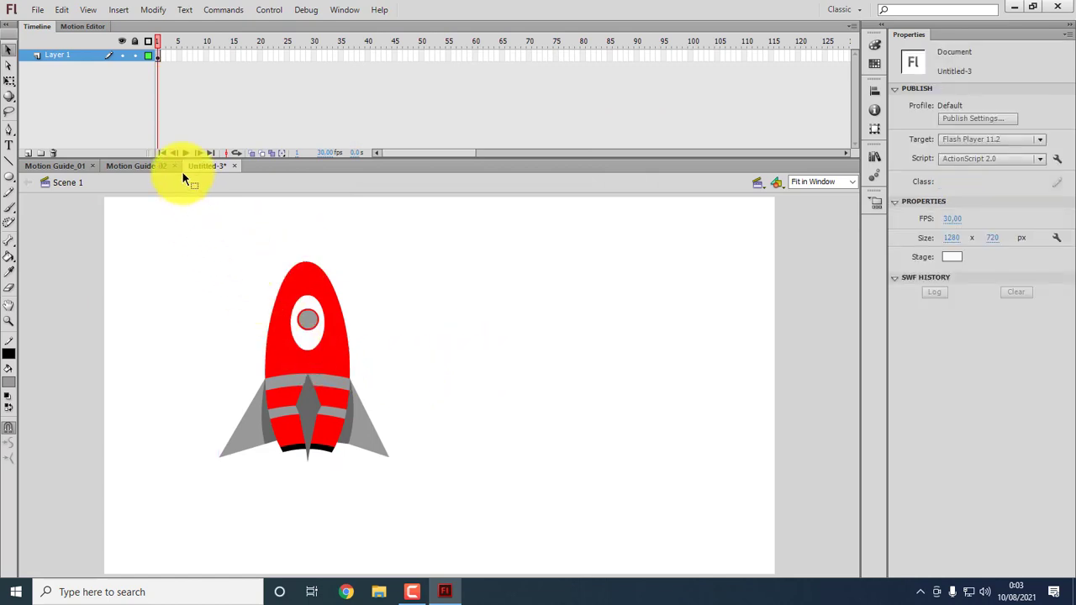
# Rename the drawing's layer from Layer 1 to Rocket.
pyautogui.doubleClick(68, 55)
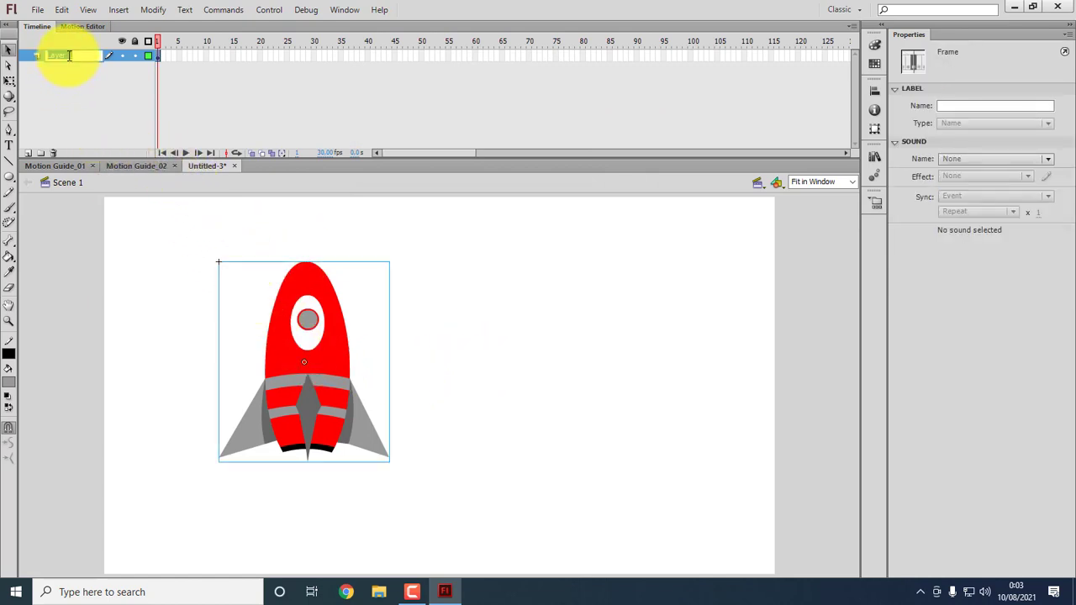
pyautogui.write('Rocket')
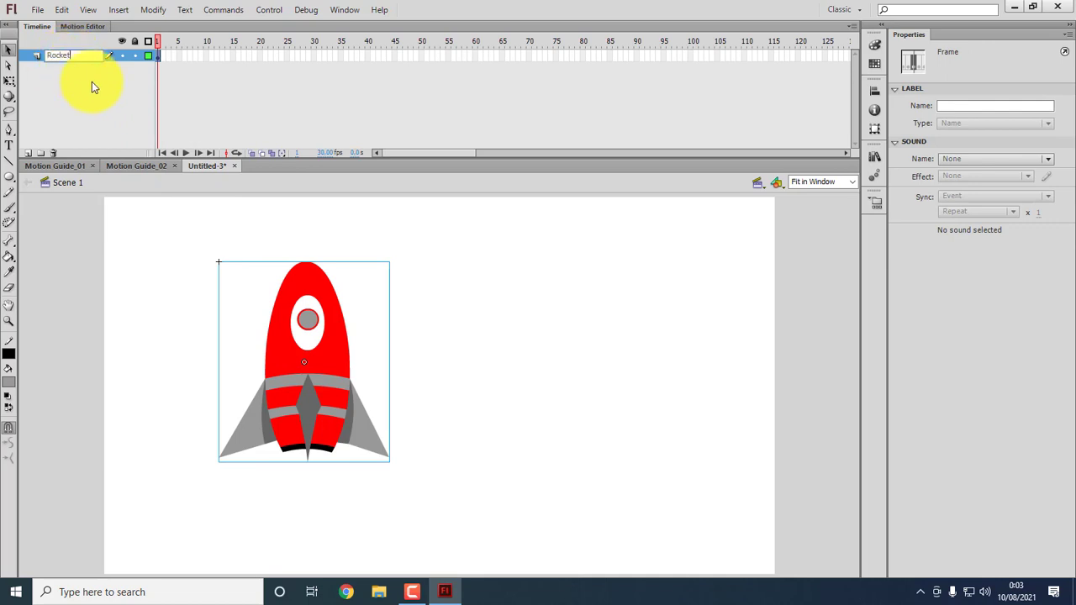
pyautogui.click(111, 101)
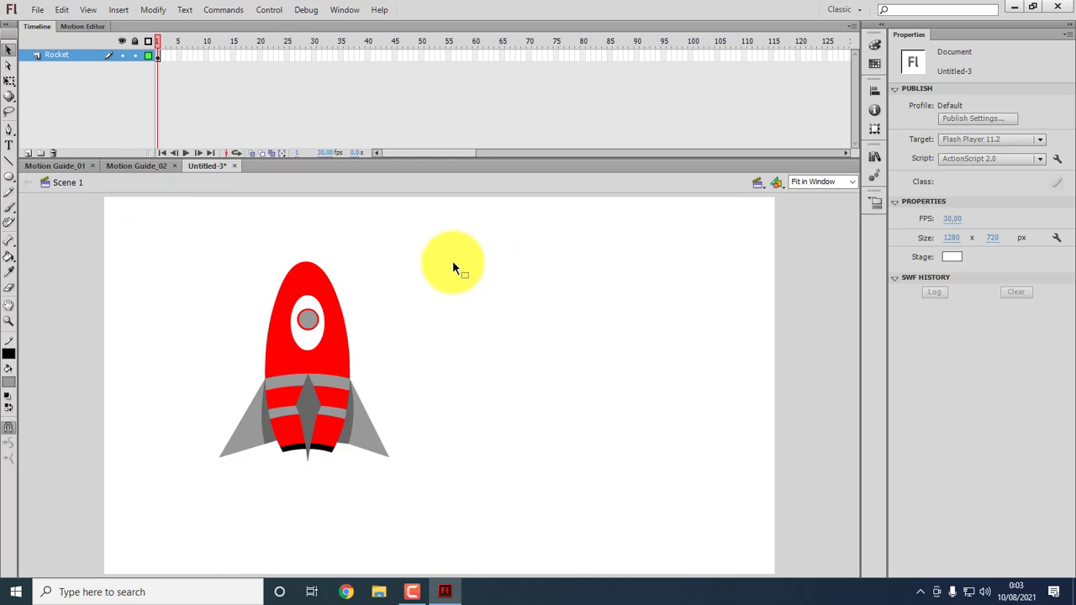
# Save the document as Motion Guide_03 in the same folder as the other Motion Guide files.
pyautogui.click(37, 10)
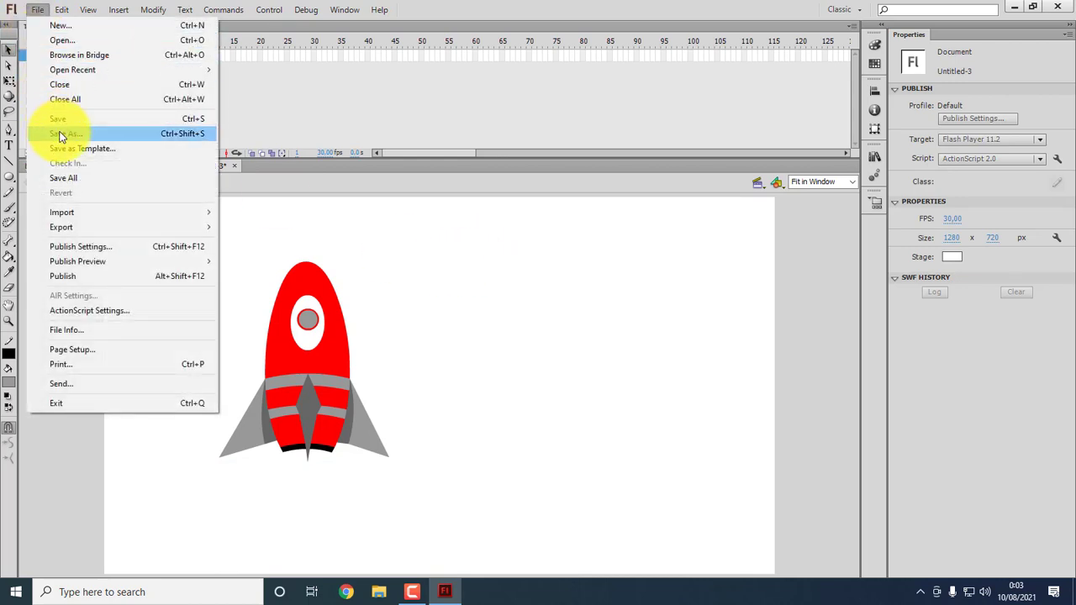
pyautogui.click(60, 134)
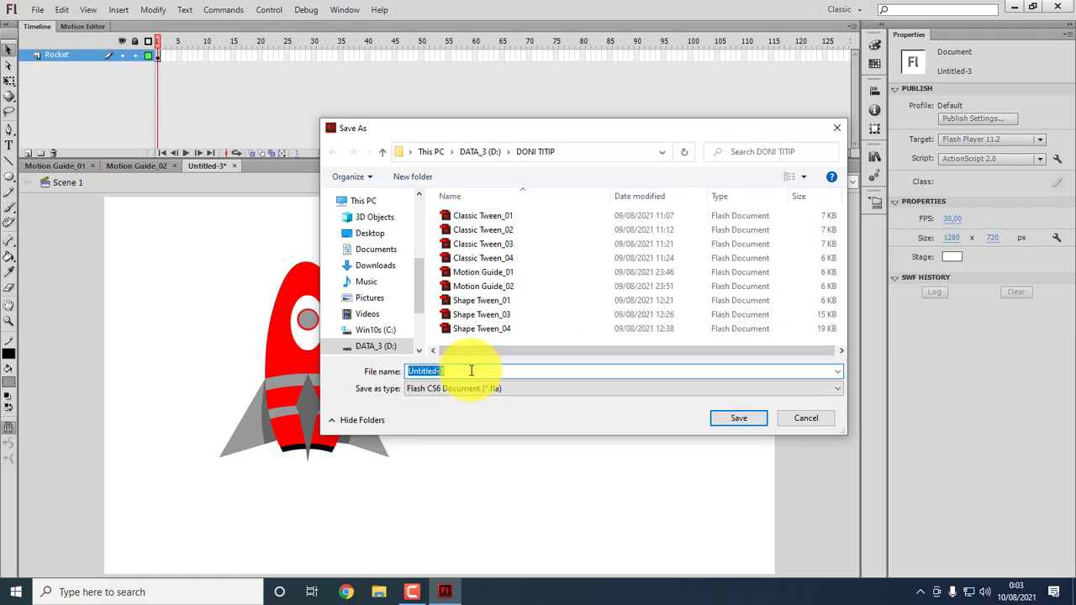
pyautogui.click(505, 286)
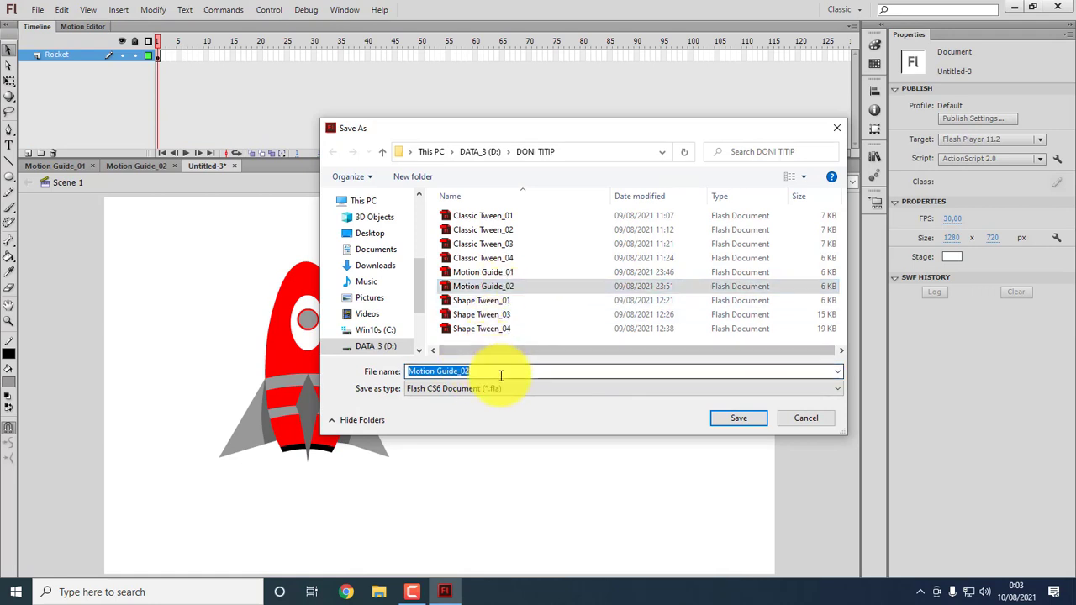
pyautogui.click(510, 372)
pyautogui.press('BackSpace')
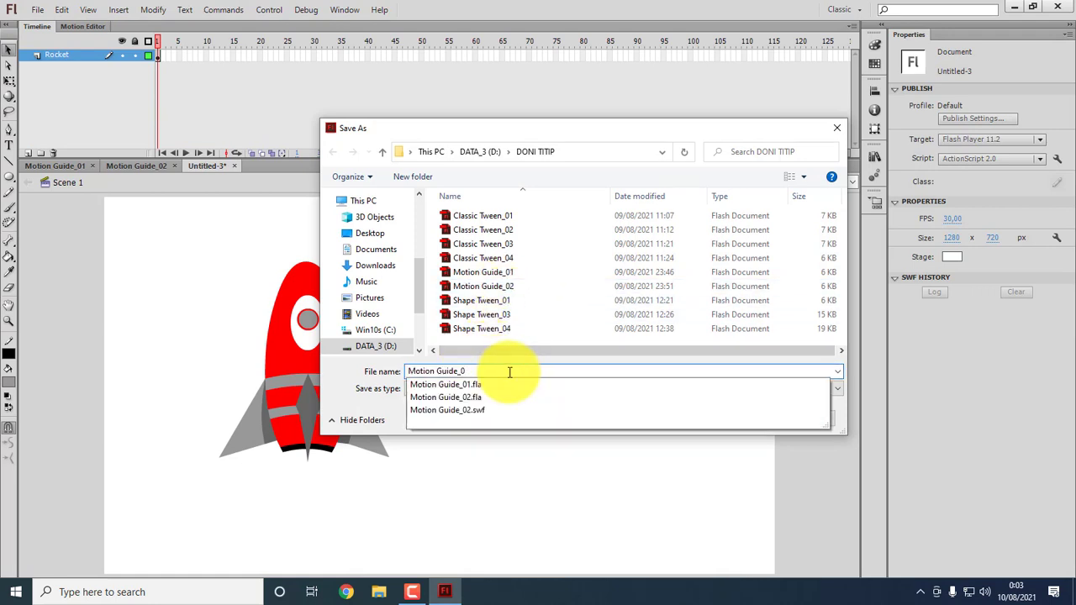
pyautogui.write('3')
pyautogui.click(732, 426)
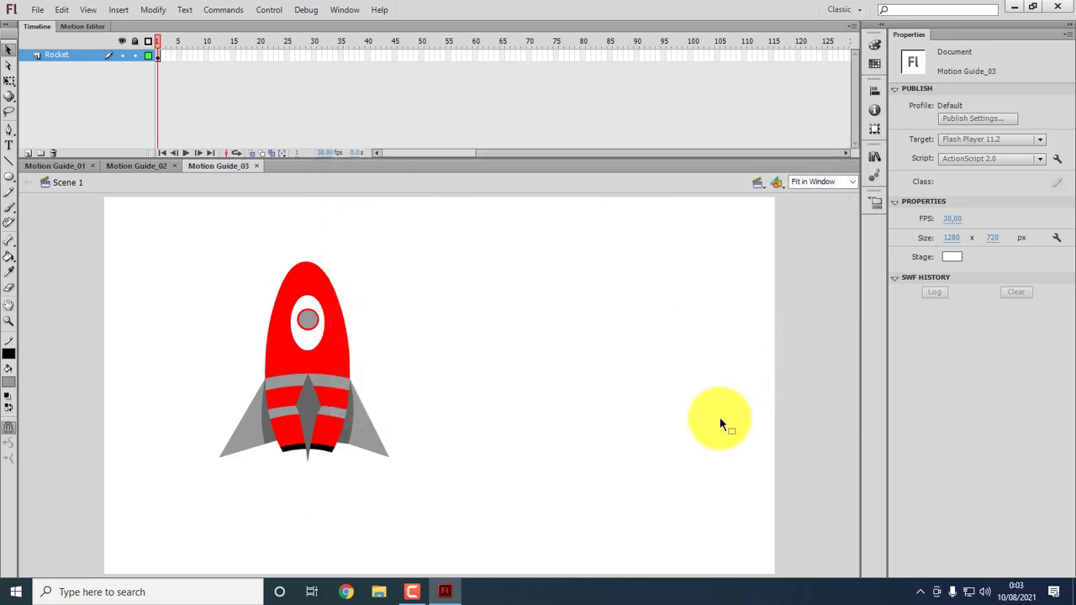
# Move the rocket symbol's transformation point to the top centre at its nose.
pyautogui.click(346, 340)
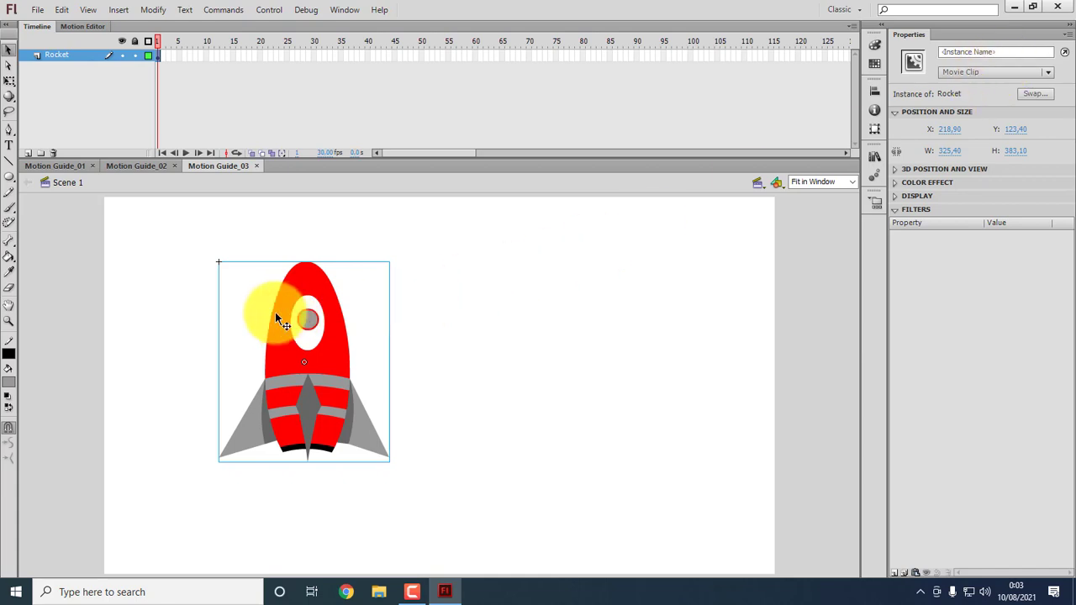
pyautogui.click(9, 80)
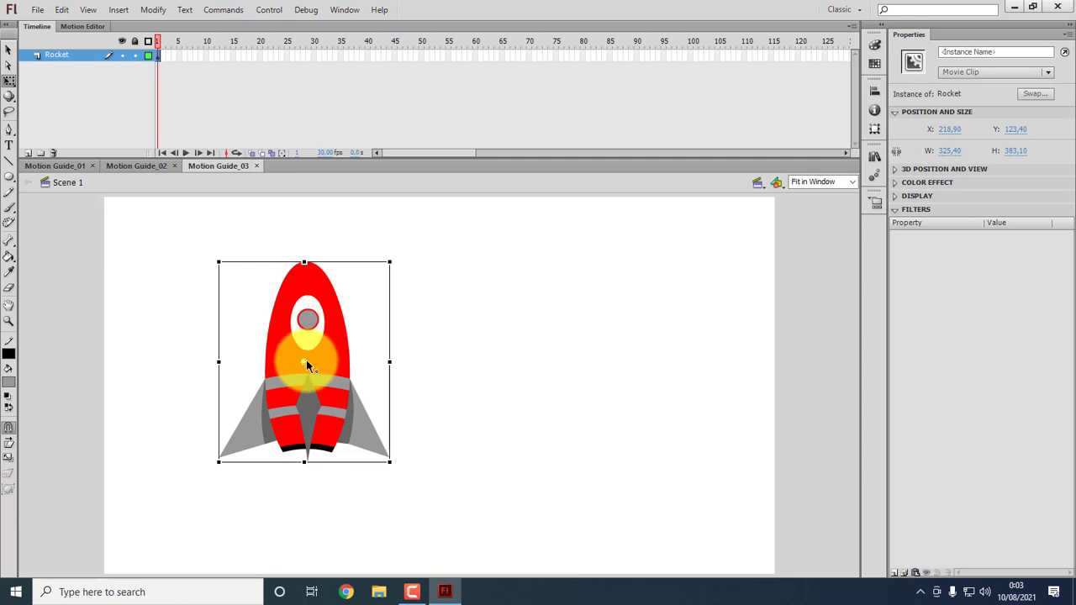
pyautogui.moveTo(305, 360); pyautogui.dragTo(308, 275)
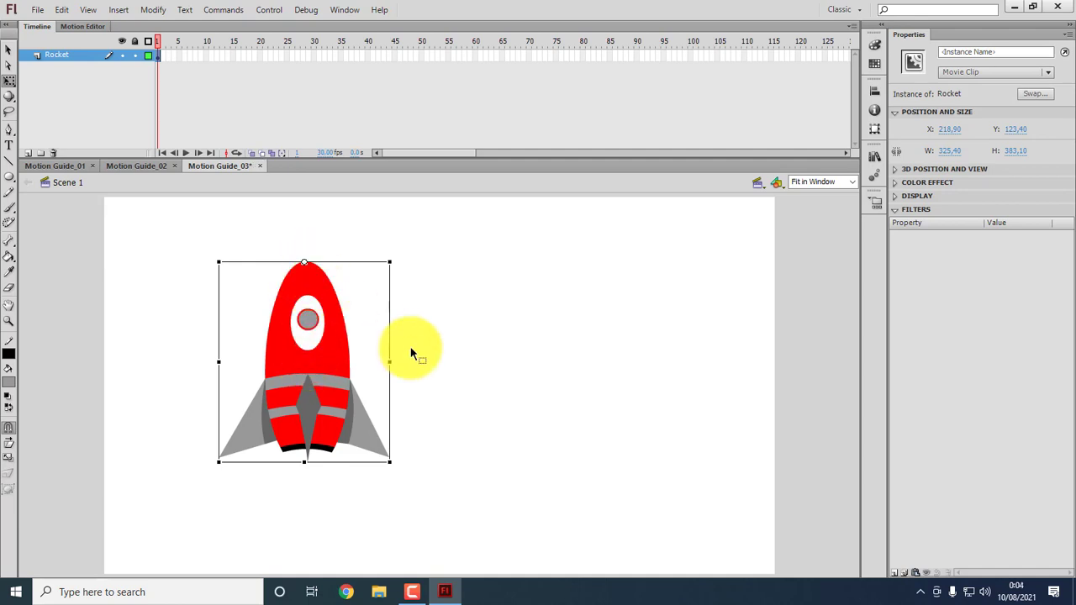
pyautogui.click(459, 352)
pyautogui.click(326, 351)
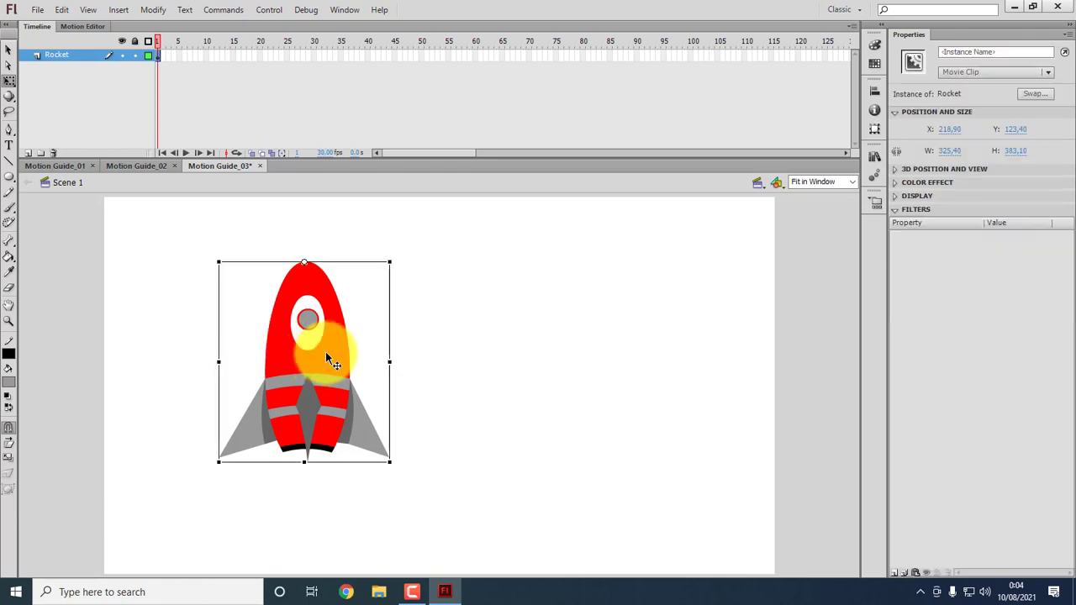
pyautogui.click(10, 53)
pyautogui.click(347, 309)
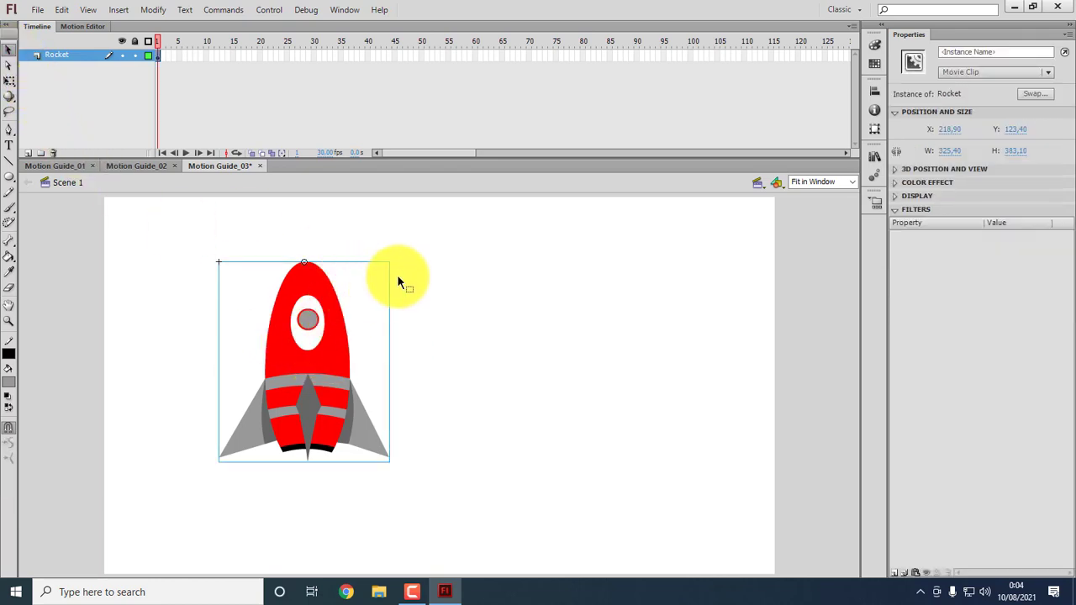
# Scale the rocket down to about 115 × 172 px and move it to the lower-left area of the stage.
pyautogui.click(8, 81)
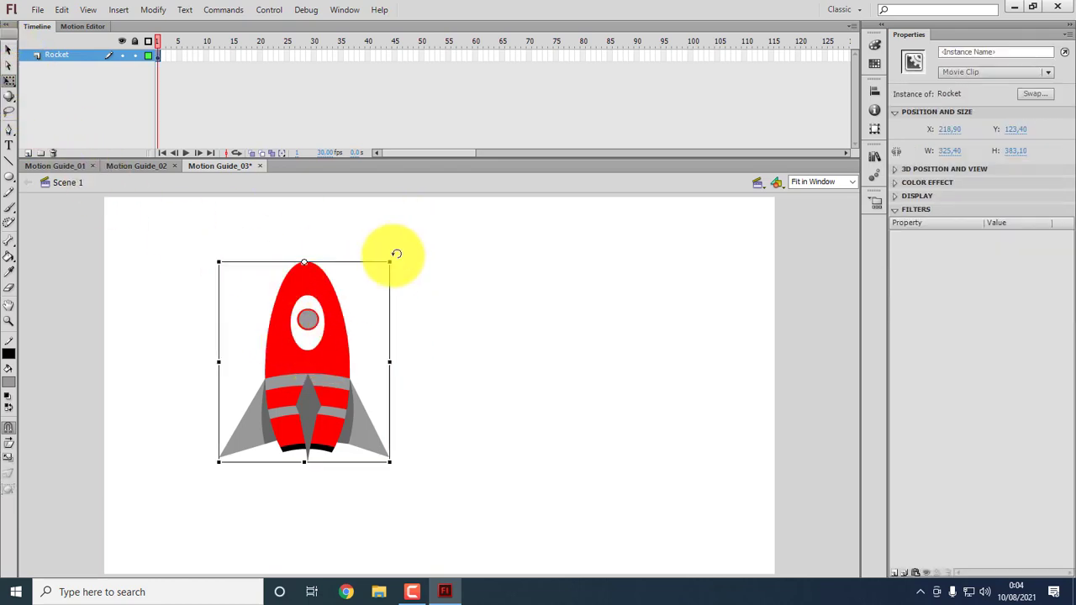
pyautogui.moveTo(389, 256); pyautogui.dragTo(365, 286)
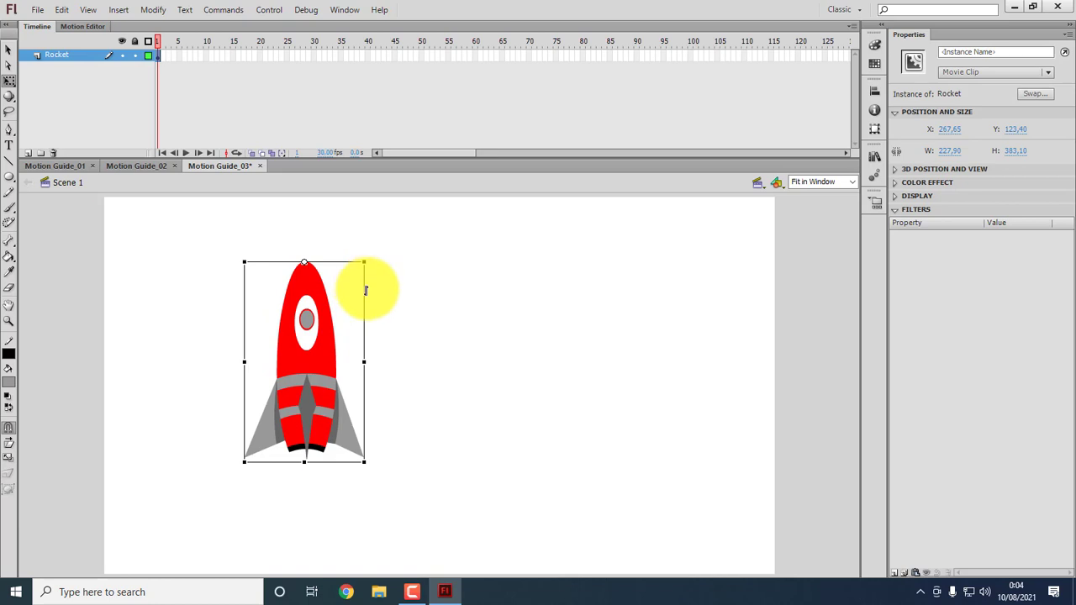
pyautogui.click(9, 51)
pyautogui.click(8, 80)
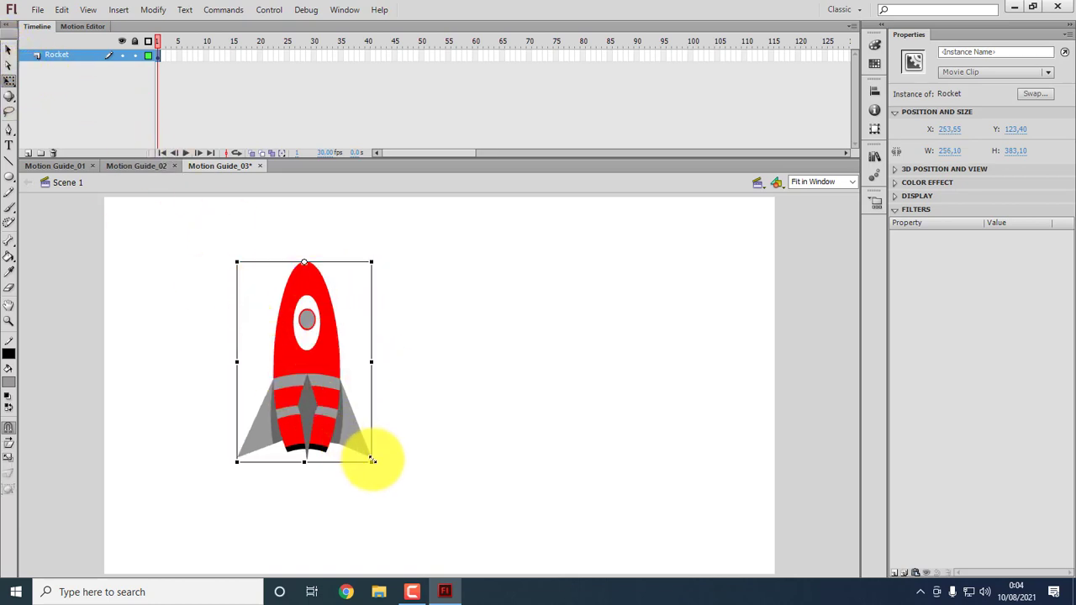
pyautogui.moveTo(370, 461); pyautogui.dragTo(334, 351)
pyautogui.click(366, 339)
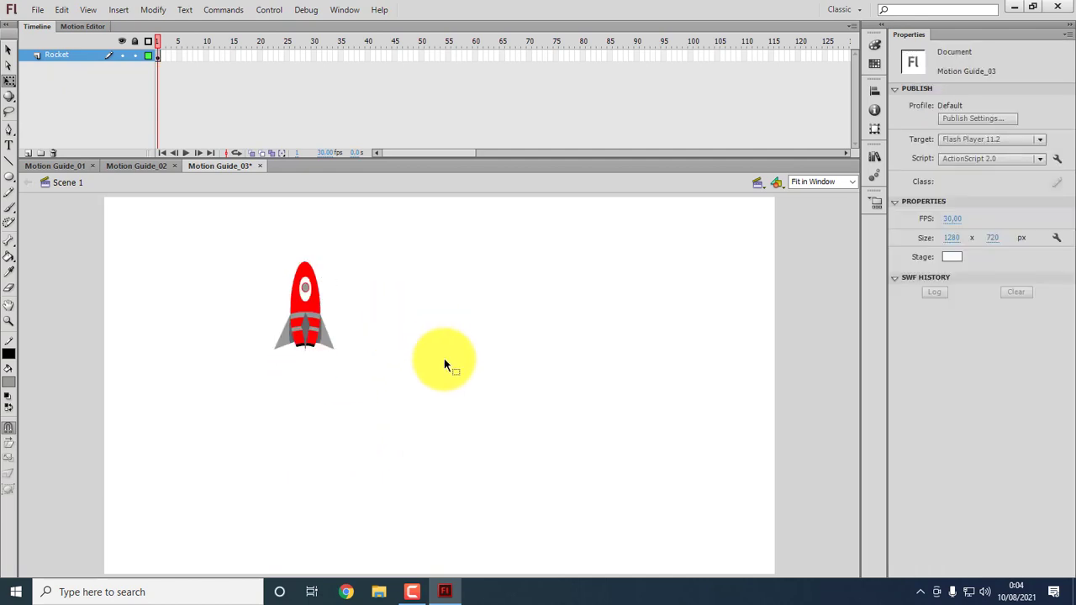
pyautogui.click(8, 50)
pyautogui.moveTo(310, 301); pyautogui.dragTo(192, 461)
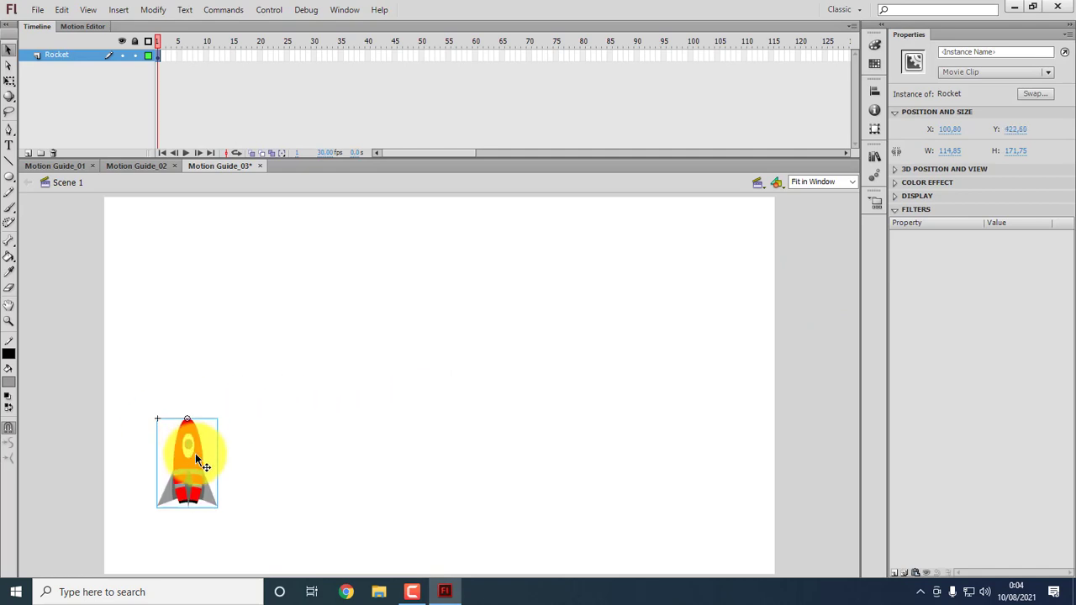
# Open the Rocket symbol for editing and rename its Layer 1 to Rocket.
pyautogui.doubleClick(194, 458)
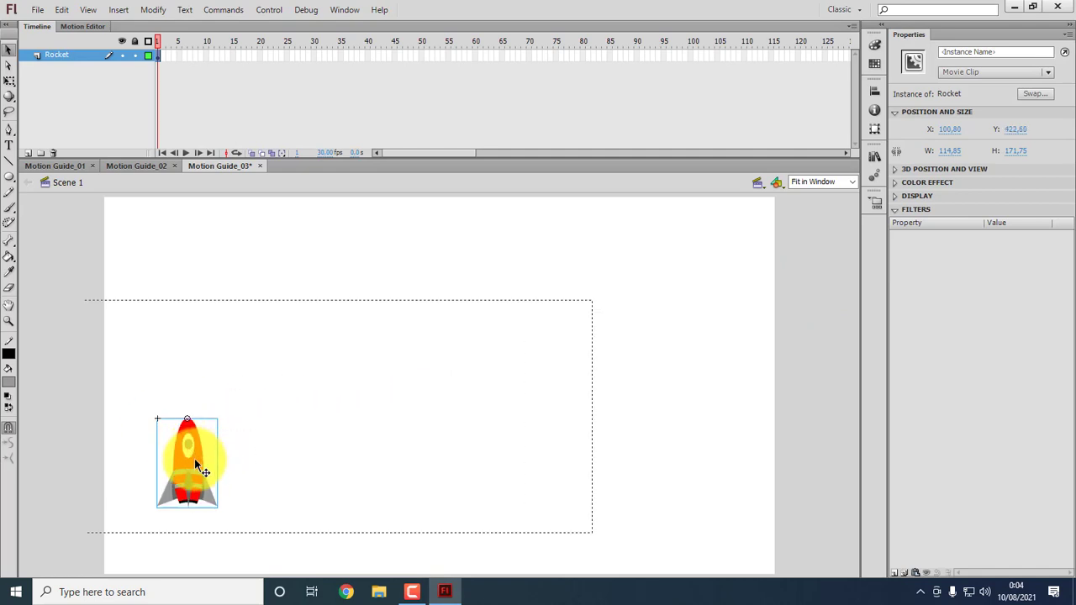
pyautogui.click(171, 254)
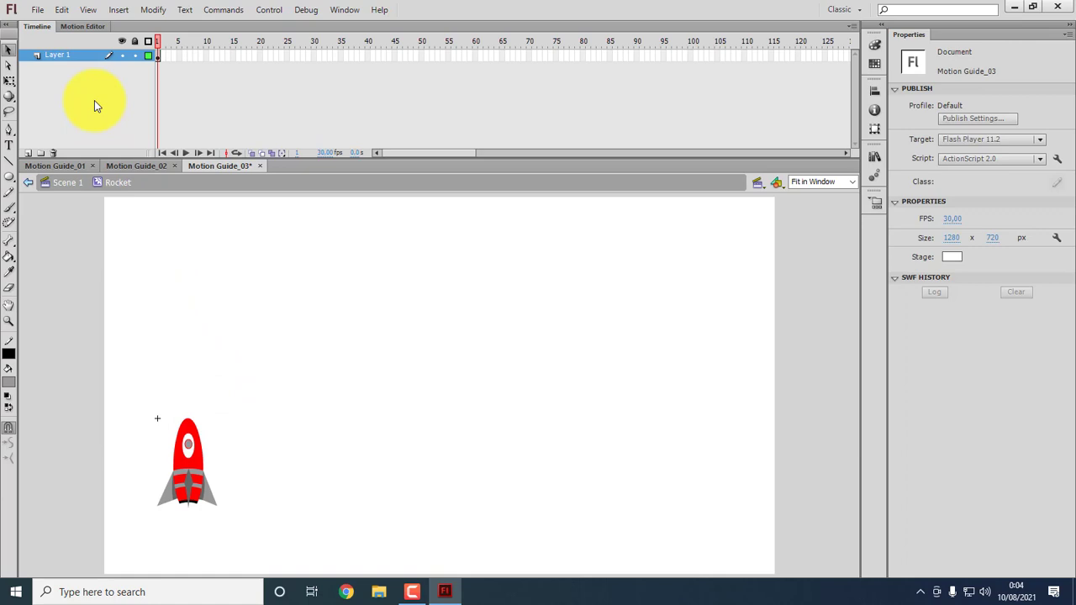
pyautogui.doubleClick(69, 53)
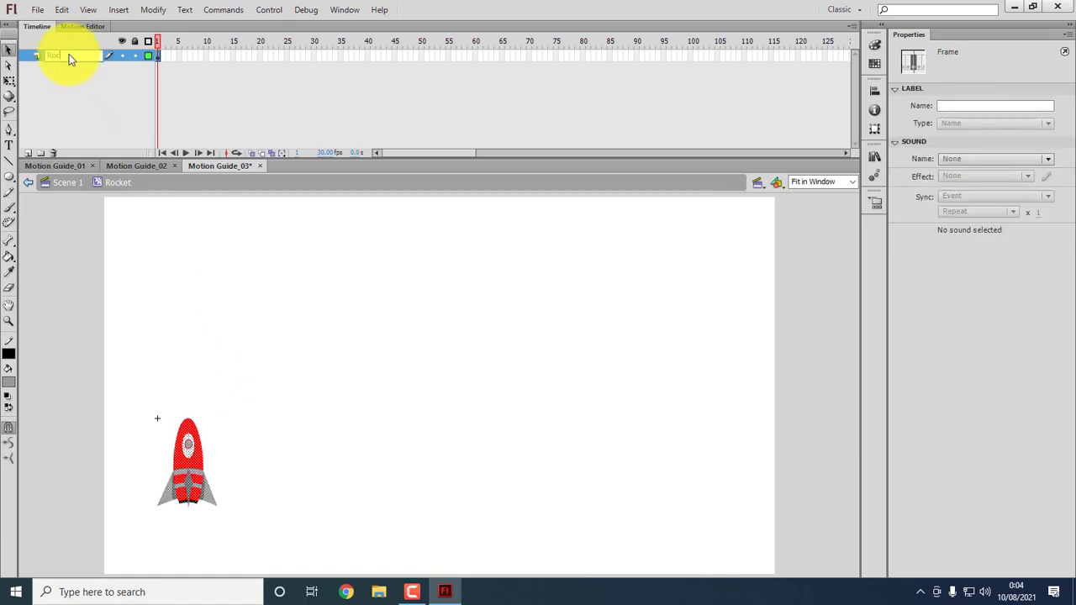
pyautogui.click(71, 110)
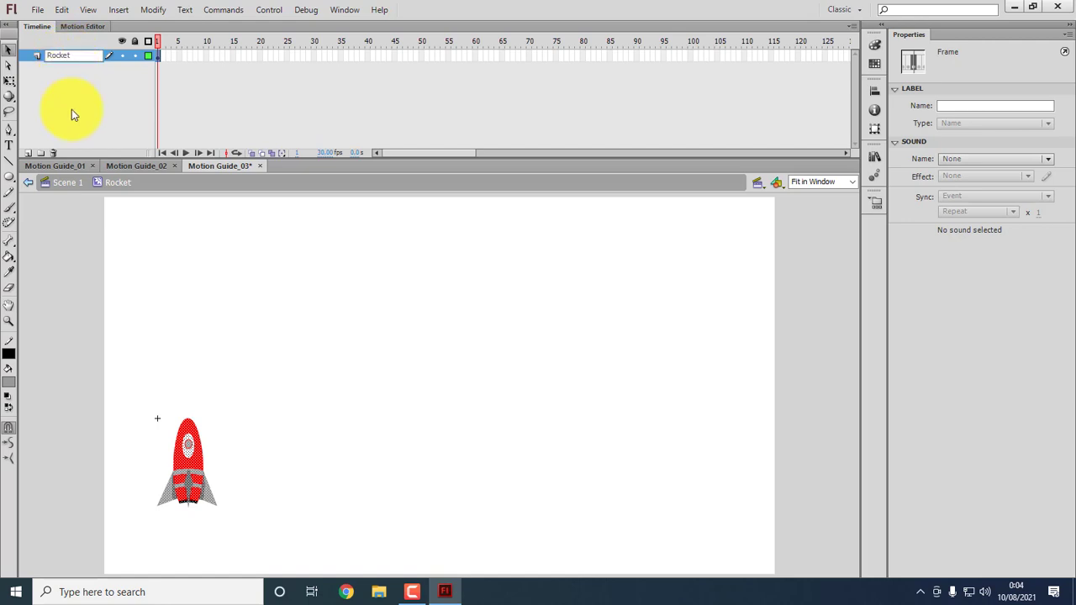
# Add a new layer named Api inside the Rocket symbol.
pyautogui.click(29, 152)
pyautogui.doubleClick(69, 52)
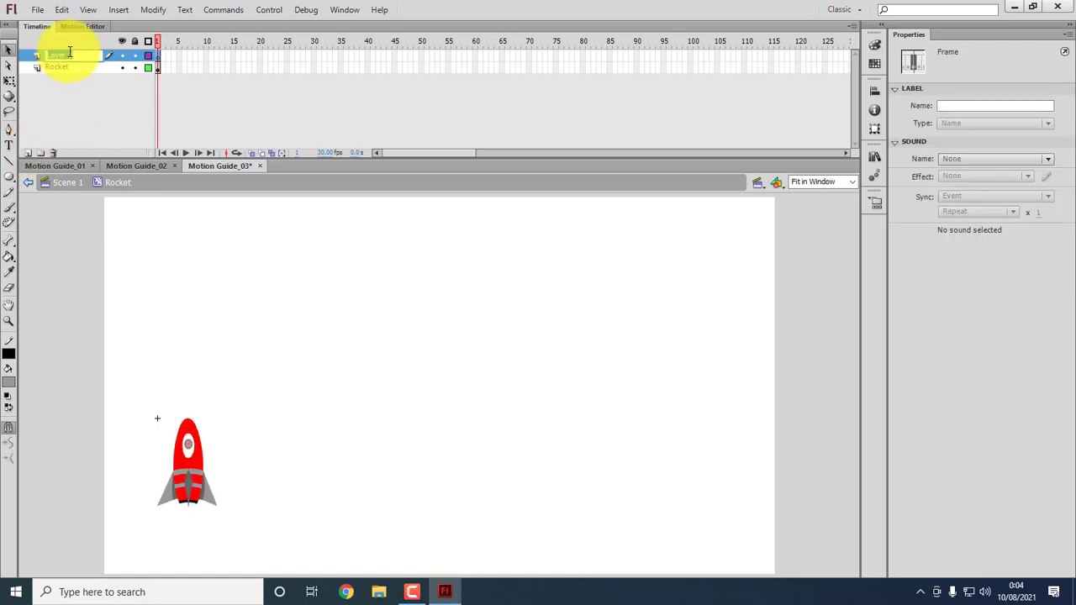
pyautogui.write('Api')
pyautogui.press('Return')
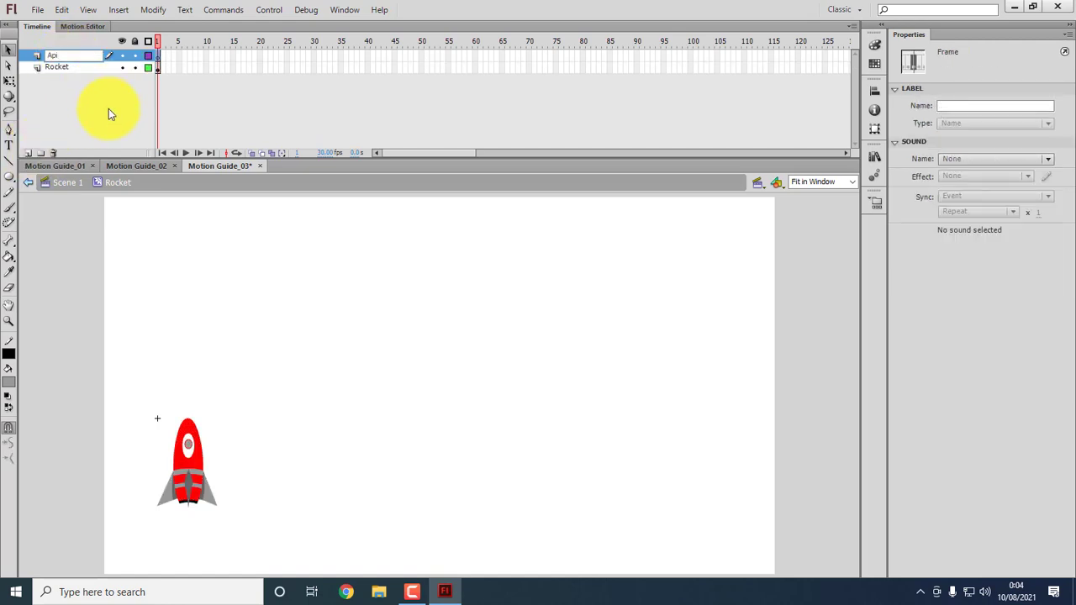
pyautogui.click(111, 106)
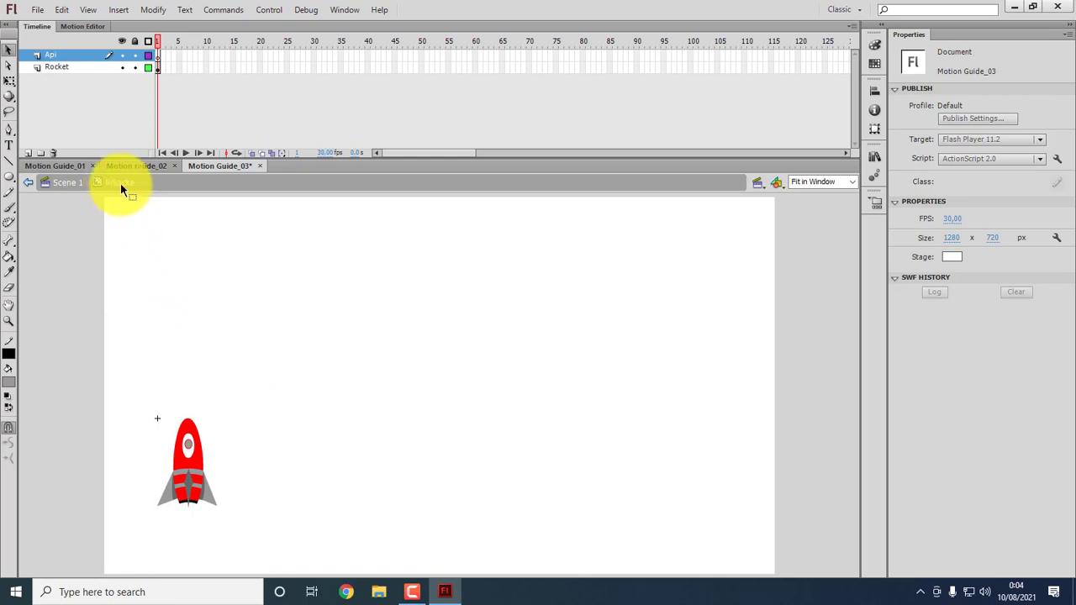
# Return to Scene 1 and reopen the Rocket symbol for editing.
pyautogui.click(64, 183)
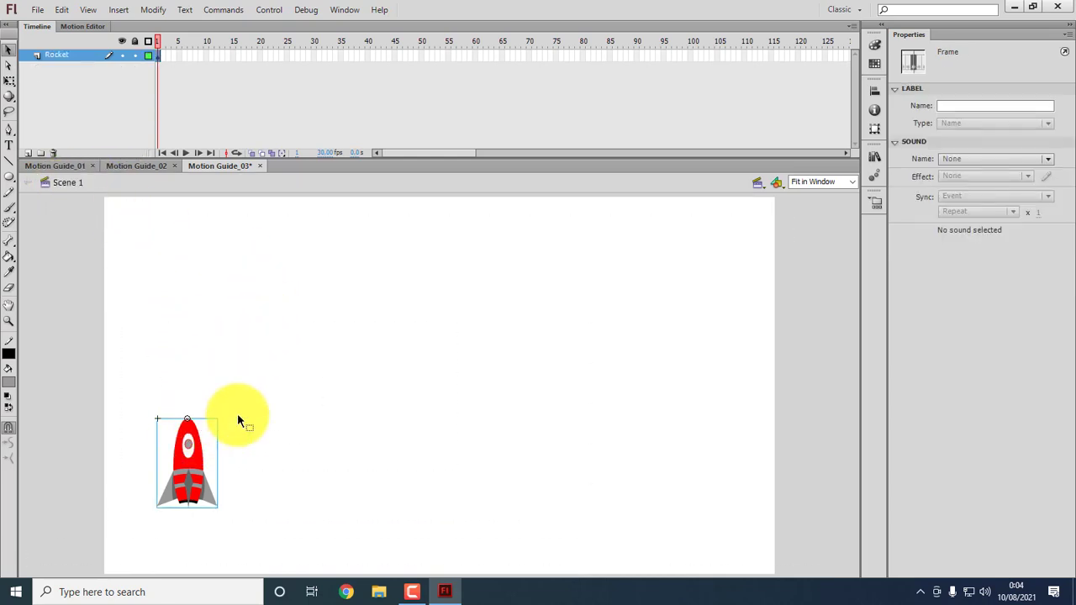
pyautogui.click(311, 422)
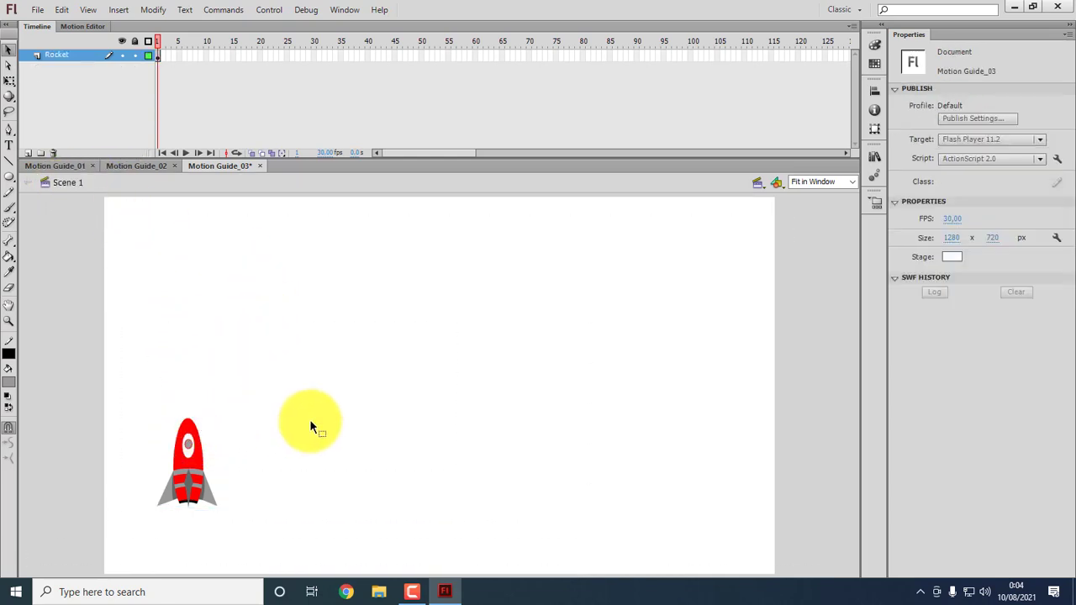
pyautogui.doubleClick(195, 464)
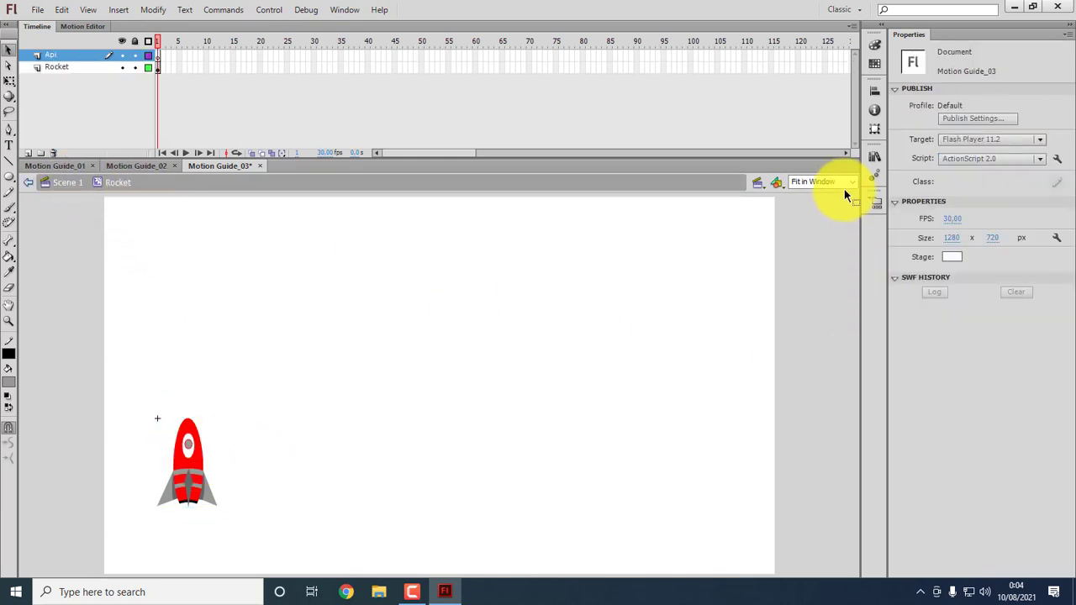
# Move the Api layer below the Rocket layer and lock the Rocket layer.
pyautogui.click(68, 53)
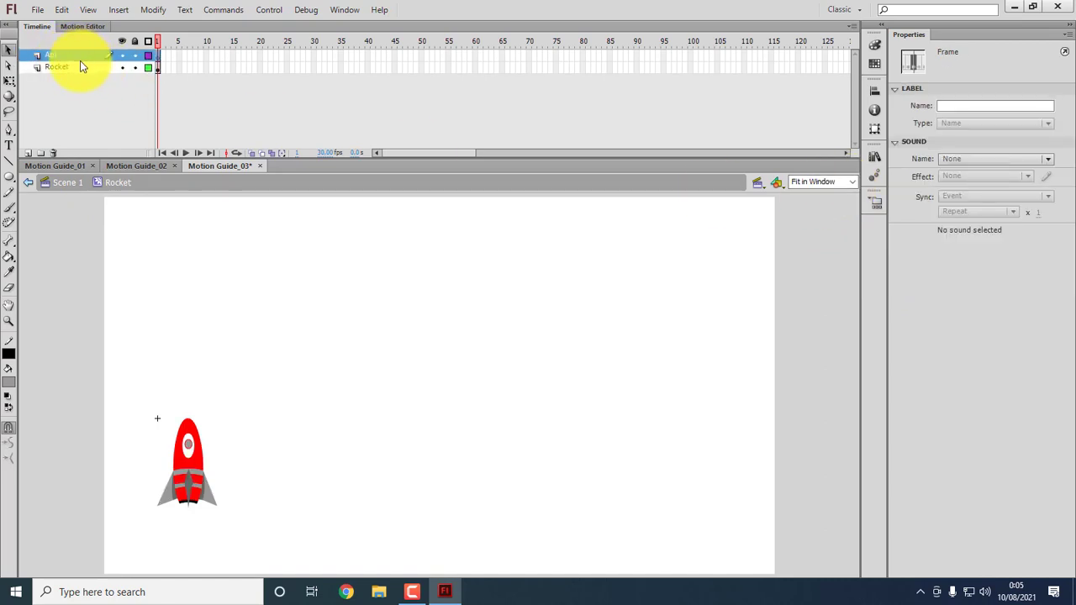
pyautogui.moveTo(80, 61); pyautogui.dragTo(82, 80)
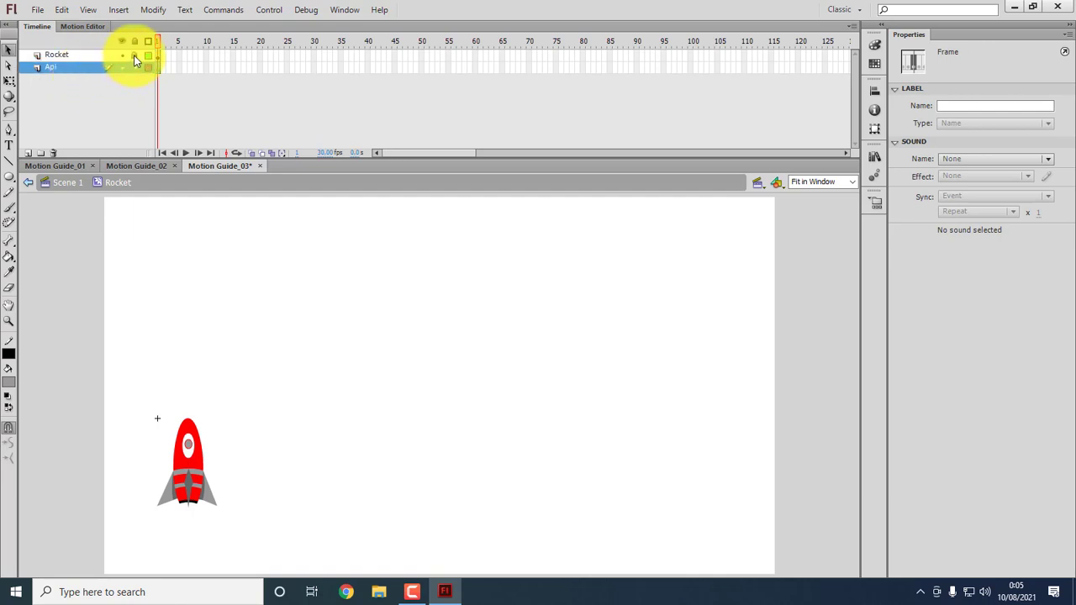
# Extend the Rocket layer to frame 4 by inserting a keyframe at frame 5 and removing that frame.
pyautogui.click(853, 181)
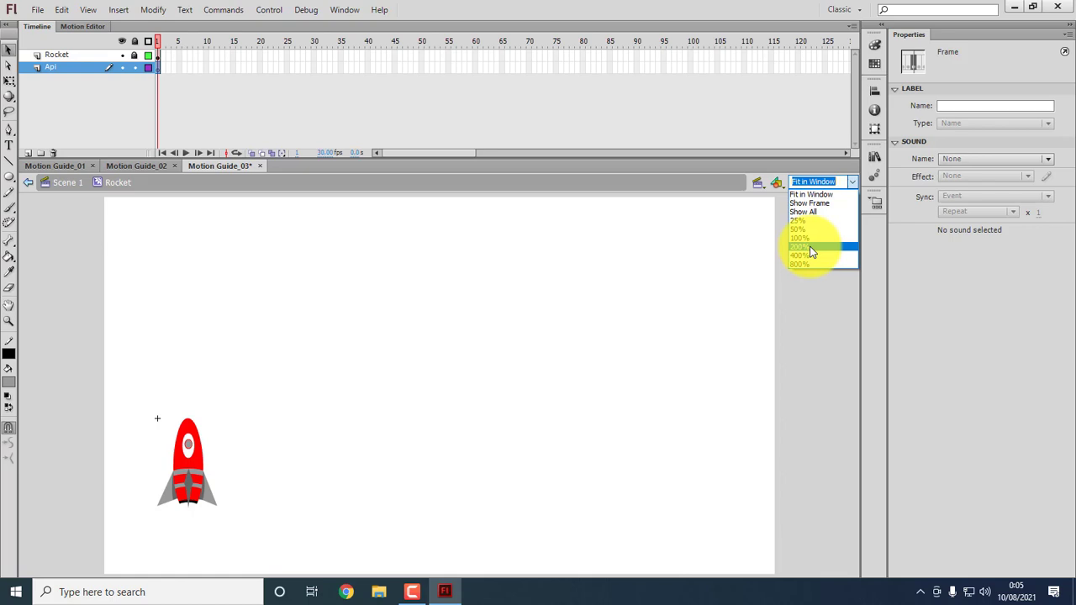
pyautogui.click(811, 251)
pyautogui.moveTo(858, 360); pyautogui.dragTo(860, 398)
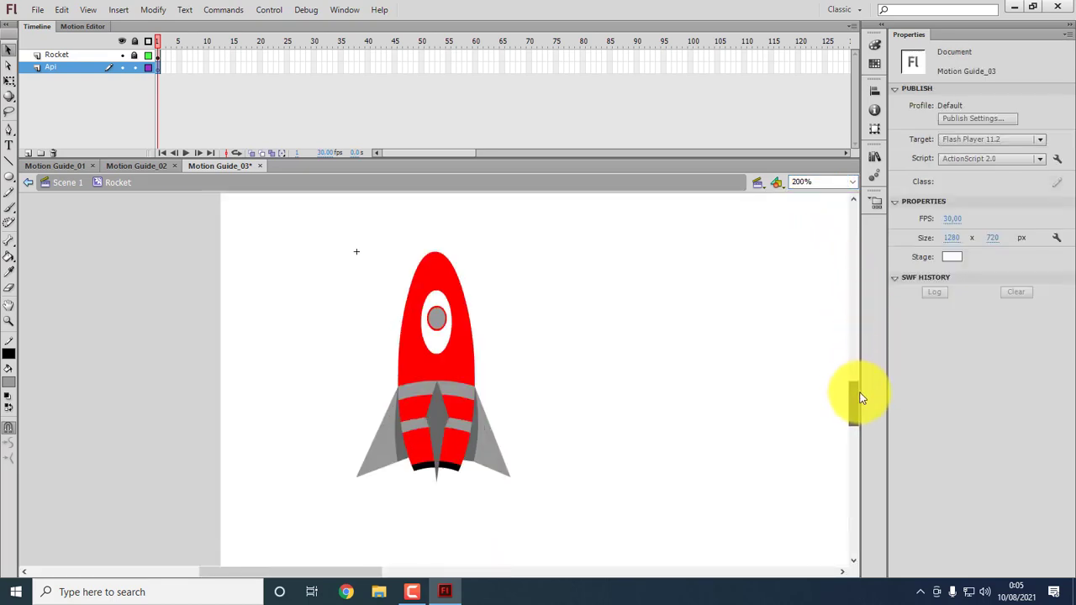
pyautogui.click(849, 183)
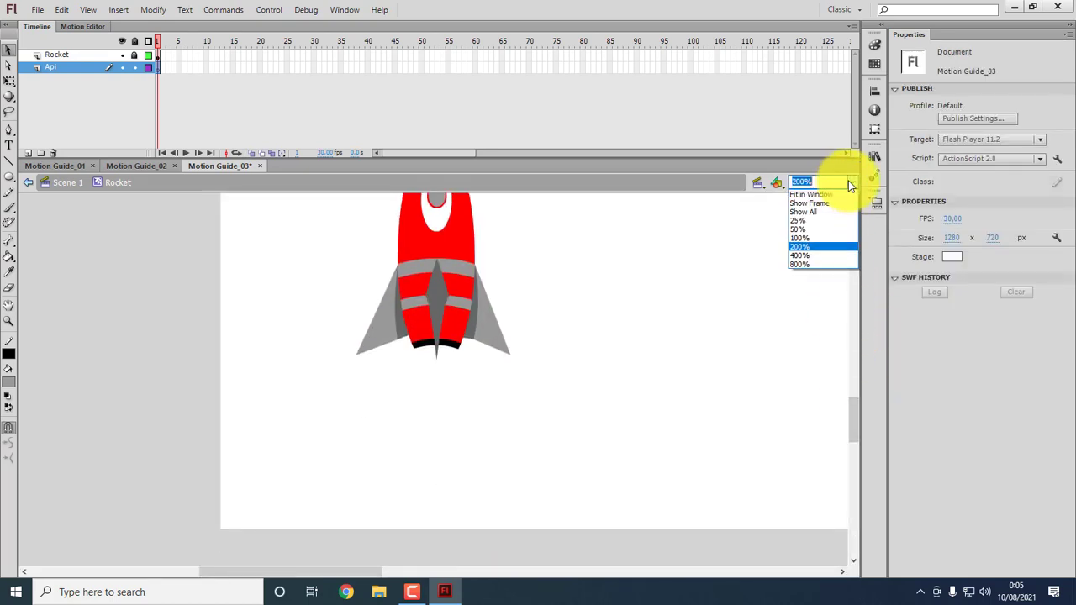
pyautogui.click(815, 256)
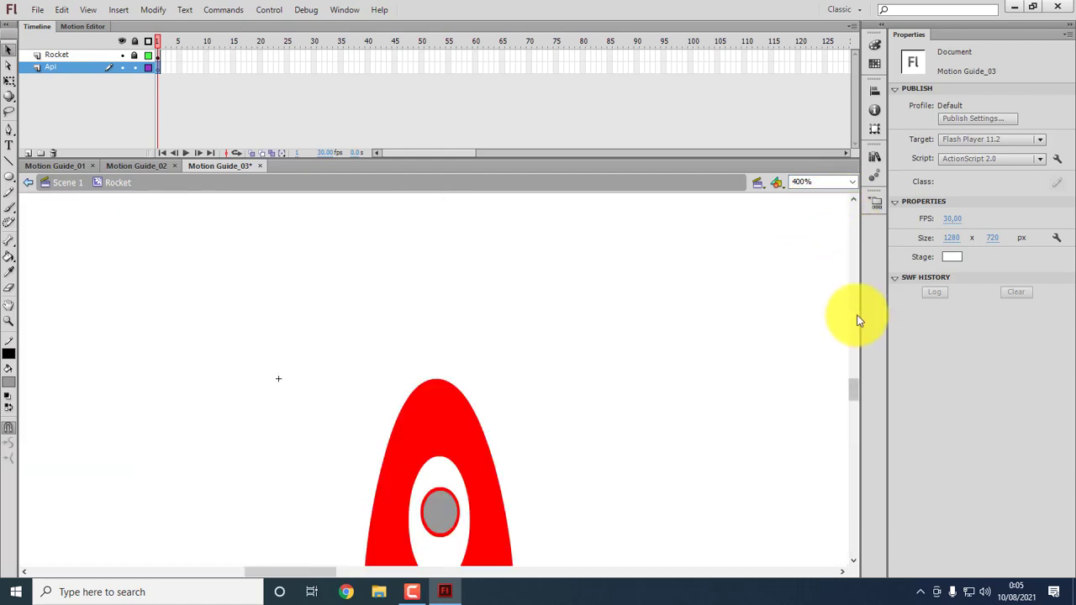
pyautogui.moveTo(857, 392); pyautogui.dragTo(857, 420)
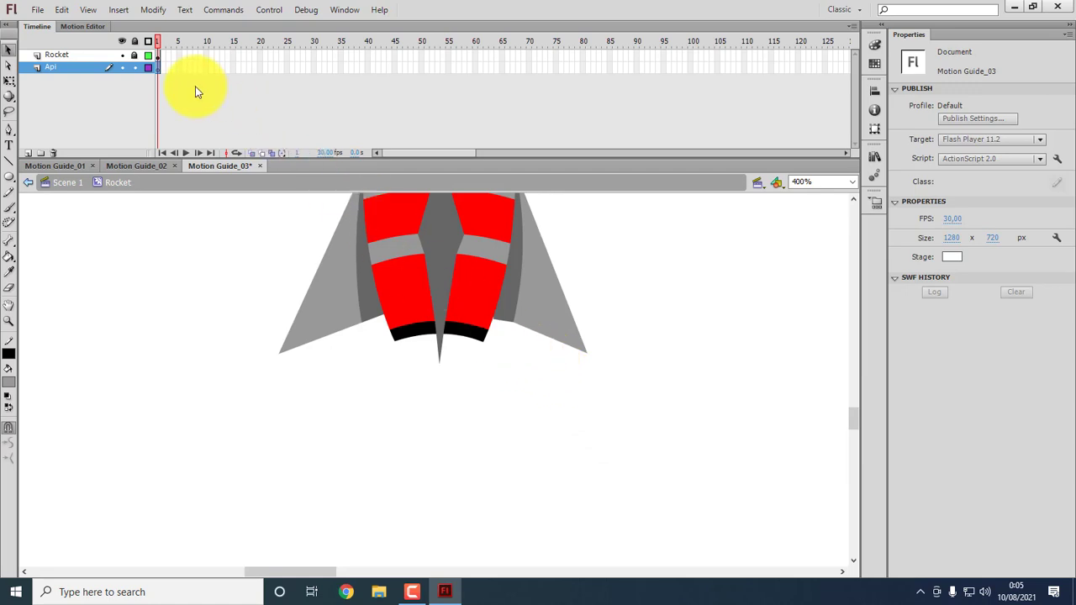
pyautogui.rightClick(179, 55)
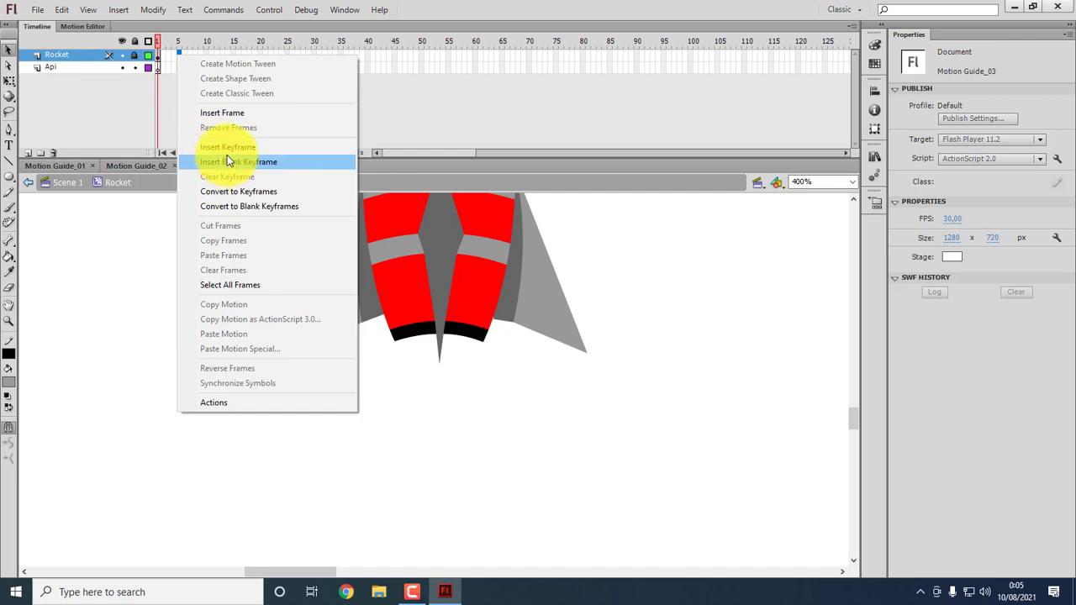
pyautogui.click(224, 148)
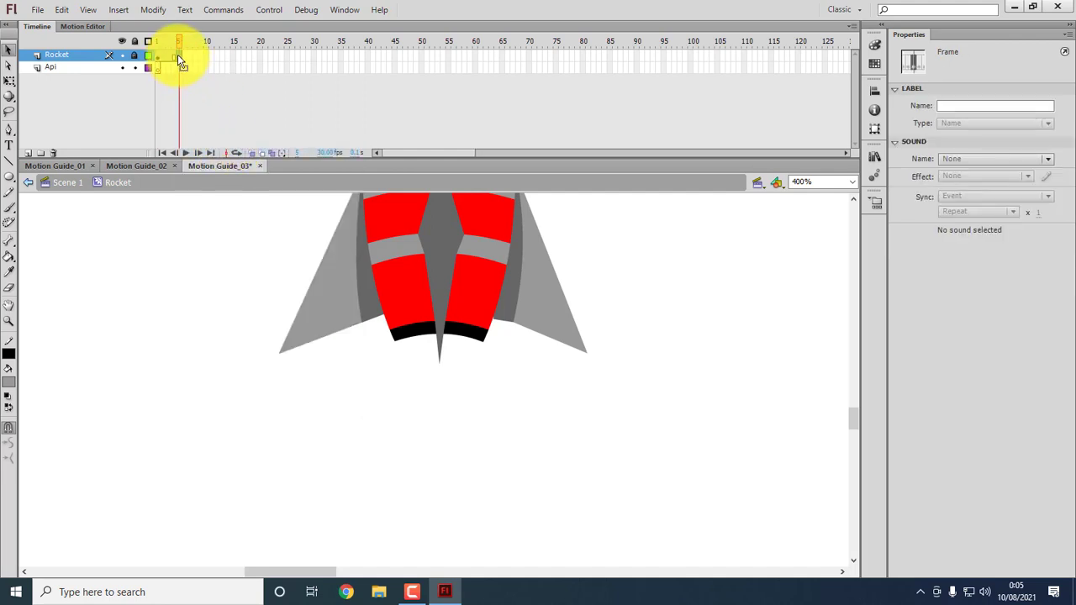
pyautogui.rightClick(178, 55)
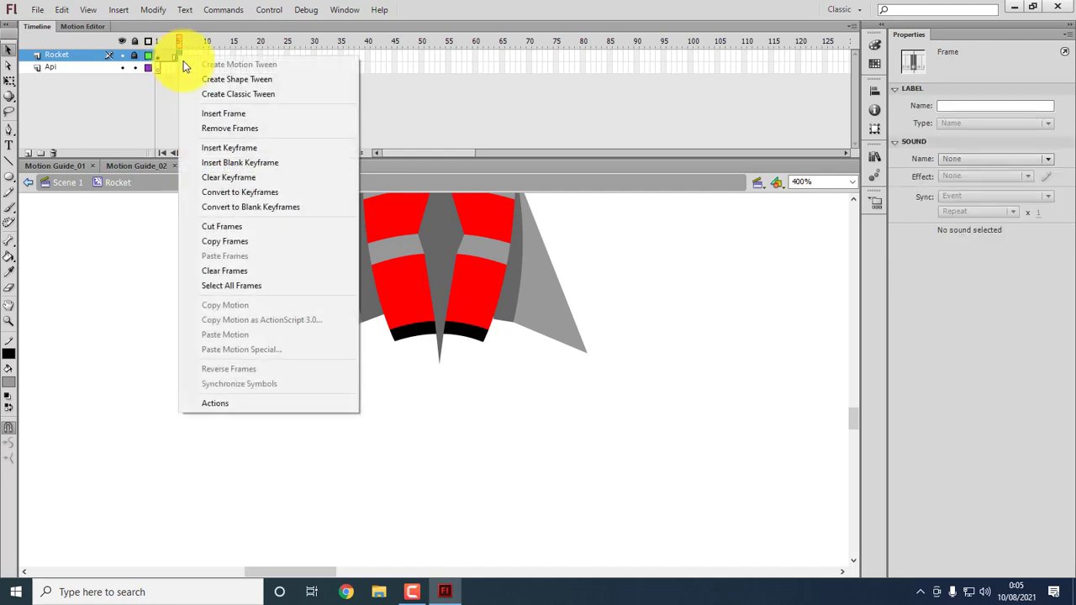
pyautogui.click(226, 127)
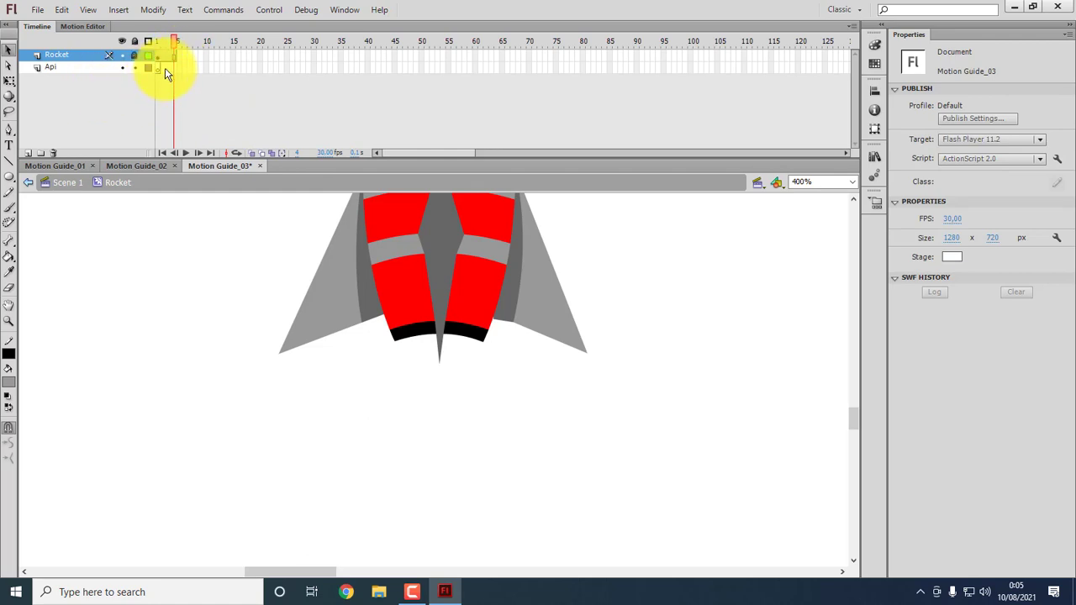
# Try to sketch a jagged flame outline below the rocket's nozzle with the Pencil tool on frame 1 of the Api layer.
pyautogui.click(58, 68)
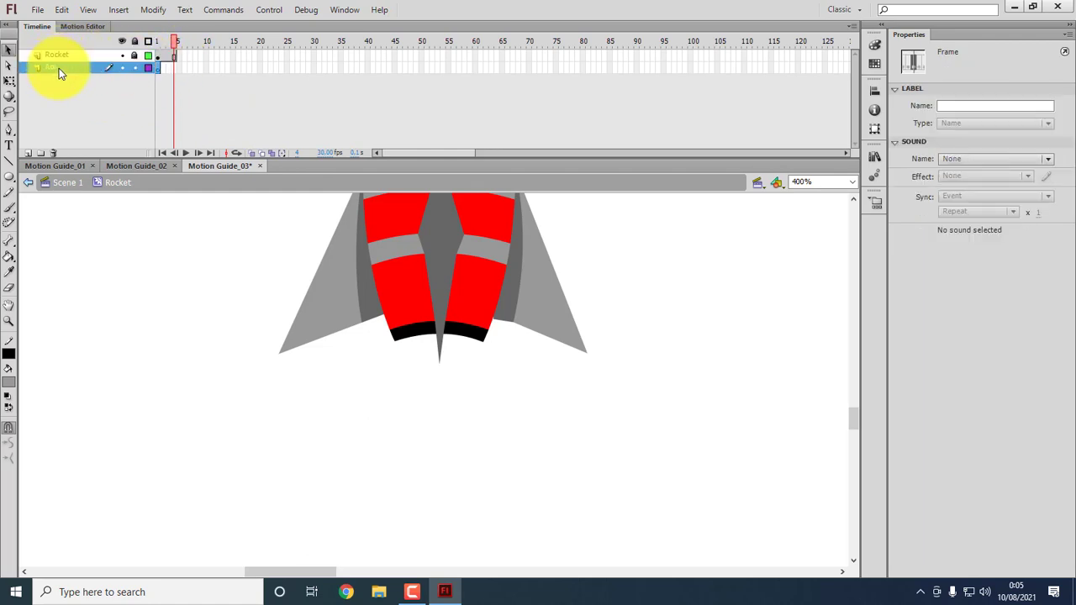
pyautogui.click(158, 70)
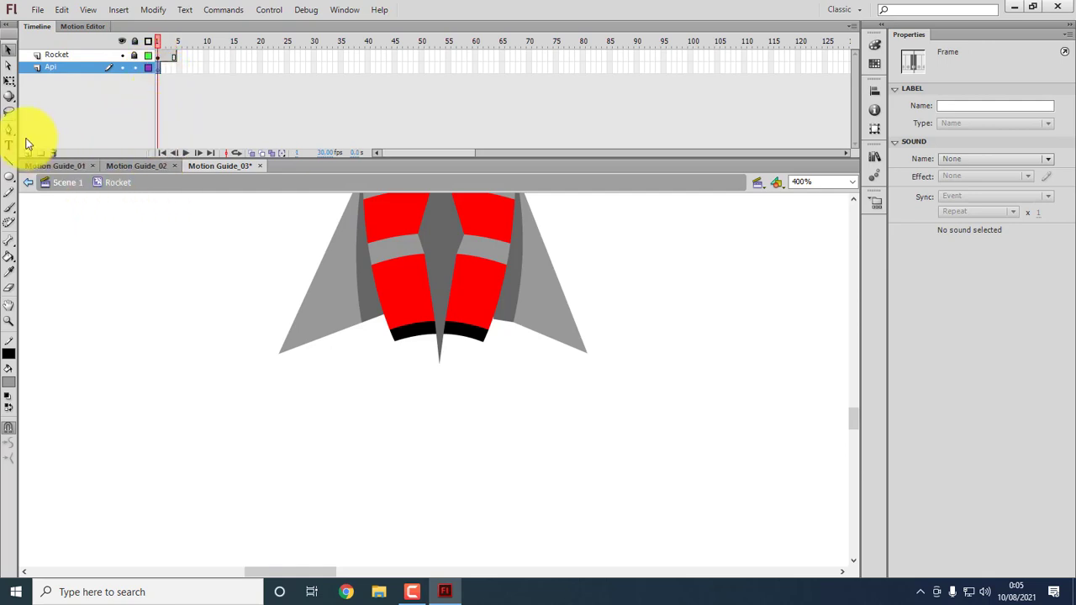
pyautogui.click(8, 192)
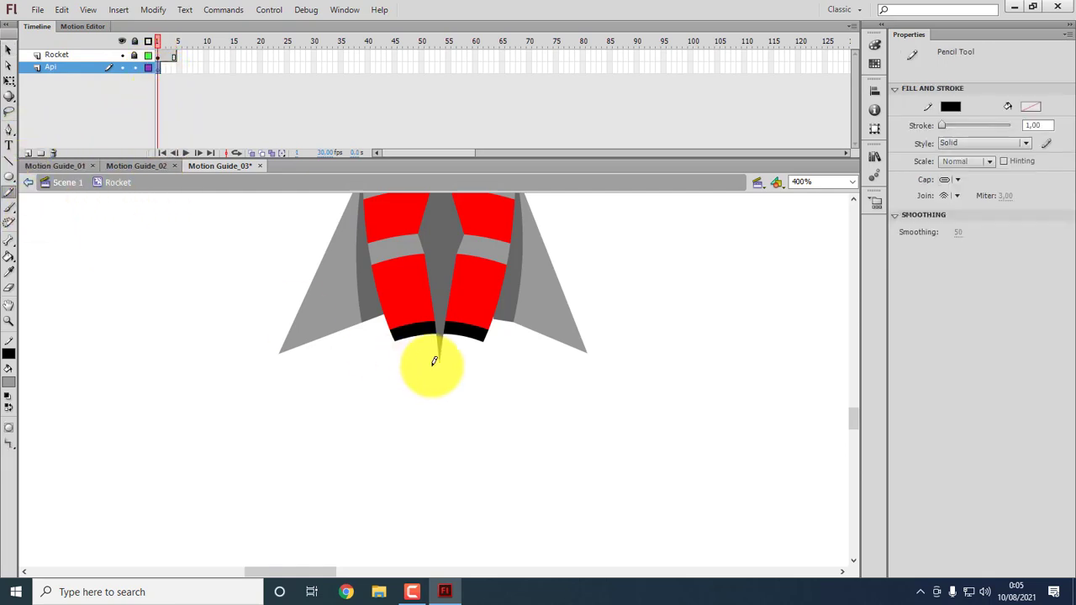
pyautogui.moveTo(418, 337); pyautogui.dragTo(400, 335)
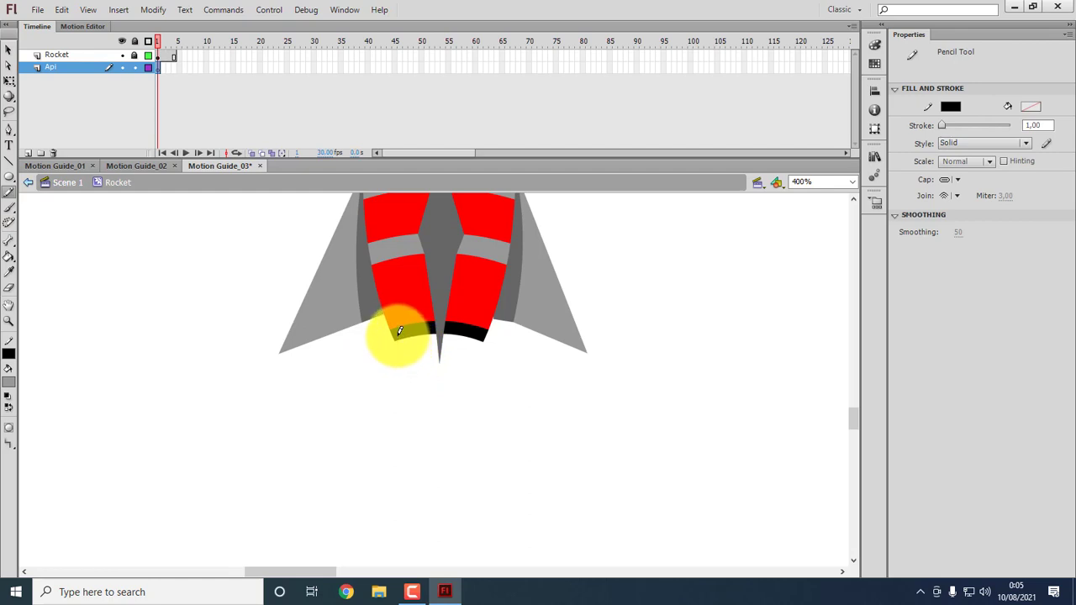
pyautogui.moveTo(399, 331)
pyautogui.mouseDown()
pyautogui.moveTo(425, 397)
pyautogui.moveTo(429, 385)
pyautogui.moveTo(413, 384)
pyautogui.mouseUp()
pyautogui.hotkey('ctrl', 'z')
pyautogui.moveTo(398, 331)
pyautogui.mouseDown()
pyautogui.moveTo(428, 447)
pyautogui.moveTo(457, 457)
pyautogui.moveTo(464, 440)
pyautogui.moveTo(471, 468)
pyautogui.moveTo(482, 335)
pyautogui.moveTo(402, 338)
pyautogui.mouseUp()
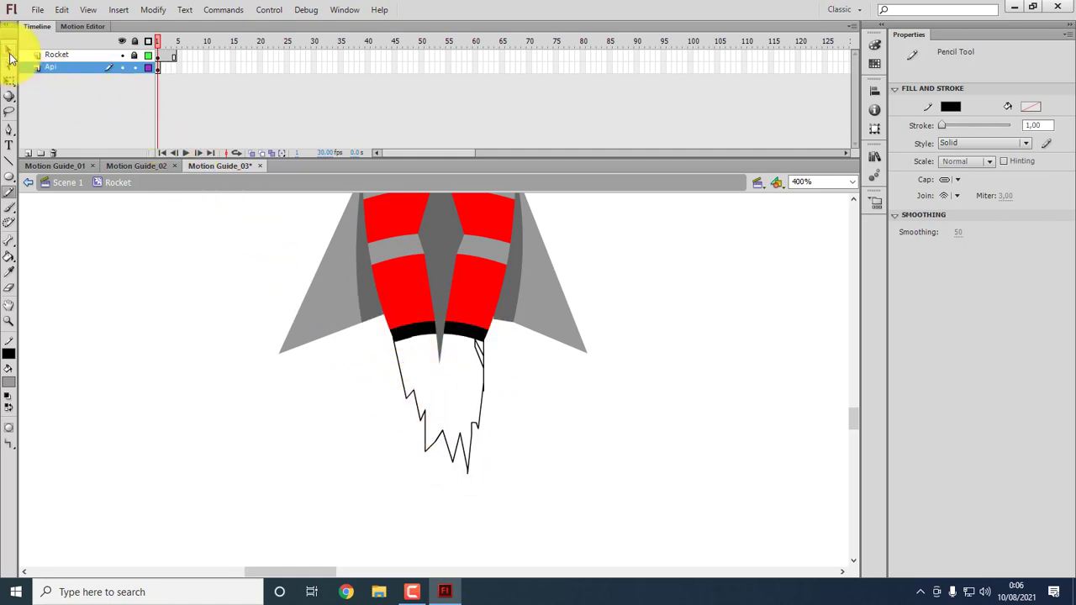
# Delete the entire pencilled flame outline from the Api layer.
pyautogui.click(9, 52)
pyautogui.click(478, 353)
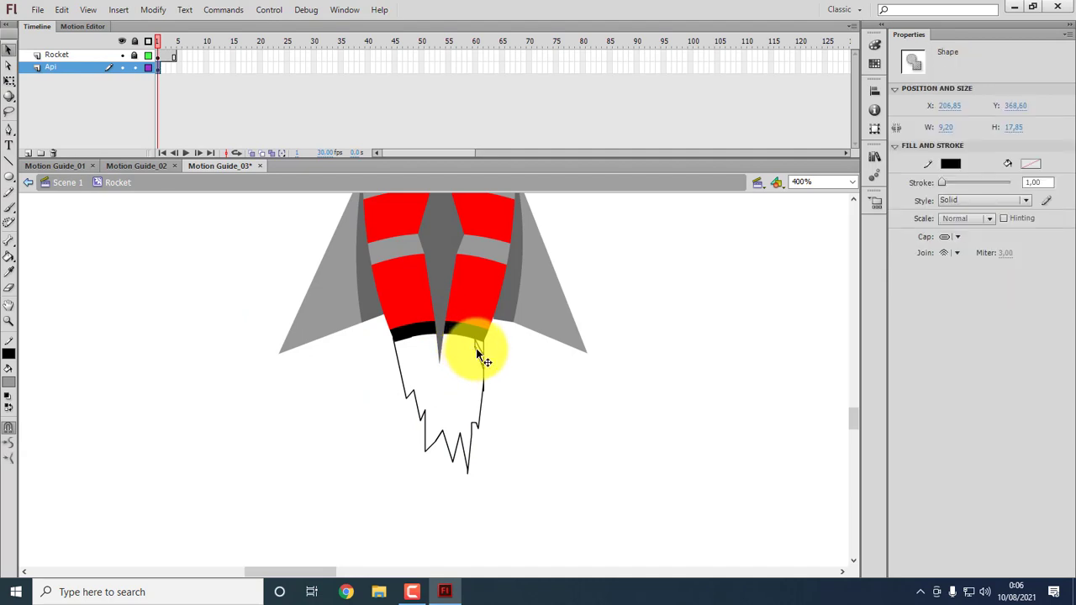
pyautogui.click(489, 384)
pyautogui.moveTo(426, 404); pyautogui.dragTo(374, 307)
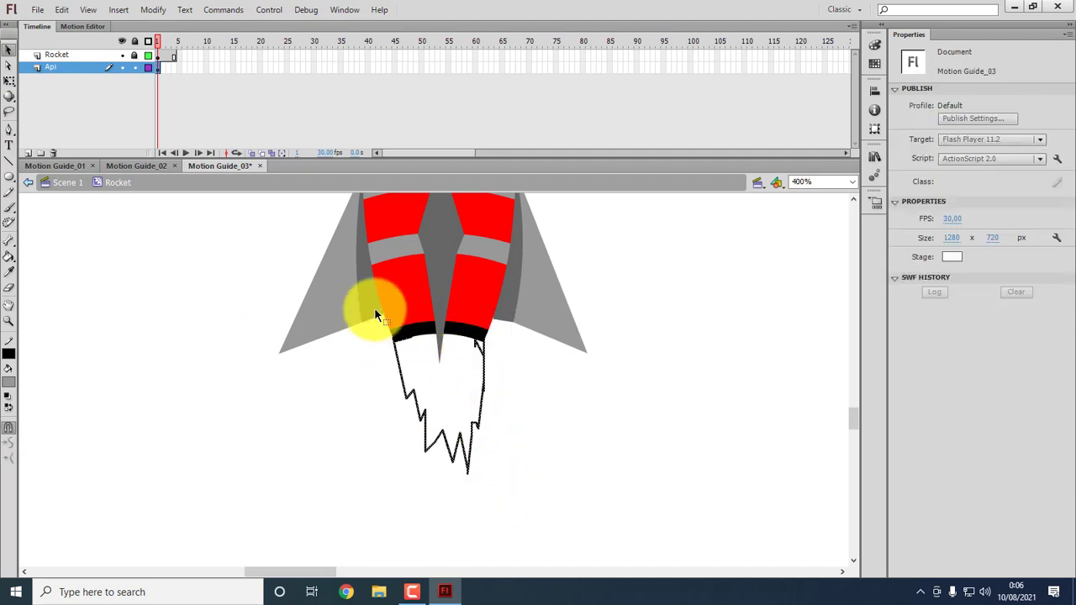
pyautogui.press('Delete')
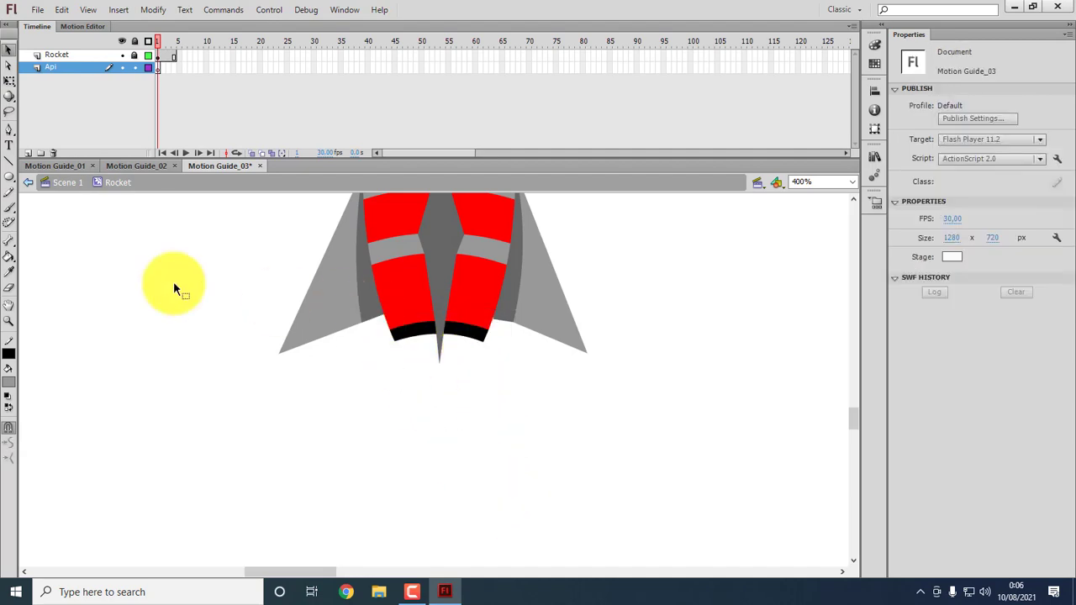
# Draw a closed jagged flame outline below the rocket's nozzle with the Line tool on frame 1 of the Api layer.
pyautogui.click(9, 161)
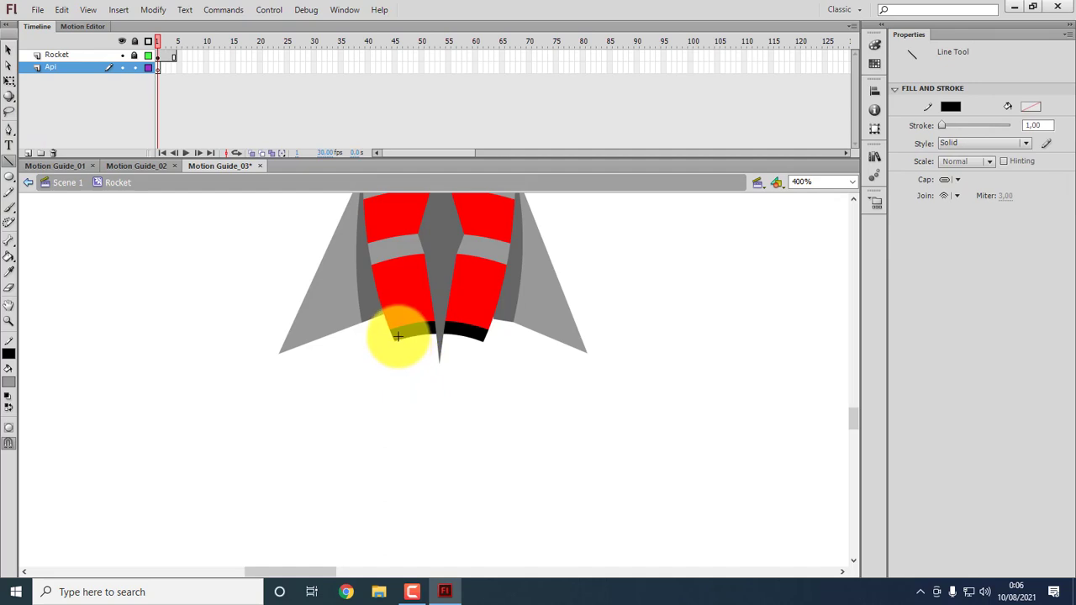
pyautogui.moveTo(395, 340)
pyautogui.mouseDown()
pyautogui.moveTo(407, 386)
pyautogui.moveTo(399, 374)
pyautogui.moveTo(396, 392)
pyautogui.moveTo(408, 375)
pyautogui.moveTo(398, 430)
pyautogui.mouseUp()
pyautogui.moveTo(399, 430); pyautogui.dragTo(418, 400)
pyautogui.moveTo(418, 400)
pyautogui.mouseDown()
pyautogui.moveTo(413, 448)
pyautogui.moveTo(419, 457)
pyautogui.moveTo(428, 441)
pyautogui.moveTo(435, 481)
pyautogui.moveTo(447, 440)
pyautogui.moveTo(459, 452)
pyautogui.moveTo(452, 458)
pyautogui.moveTo(454, 444)
pyautogui.moveTo(451, 464)
pyautogui.moveTo(456, 396)
pyautogui.mouseUp()
pyautogui.moveTo(455, 397); pyautogui.dragTo(395, 340)
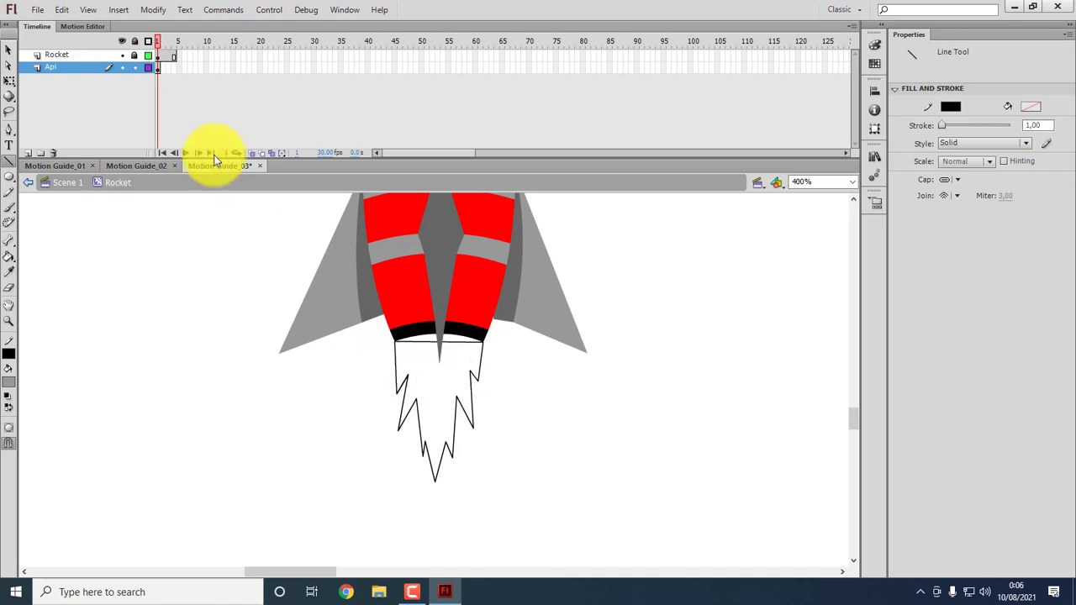
# Bend the flame outline's straight upper edge upward into a curve that follows the black nozzle band.
pyautogui.click(8, 49)
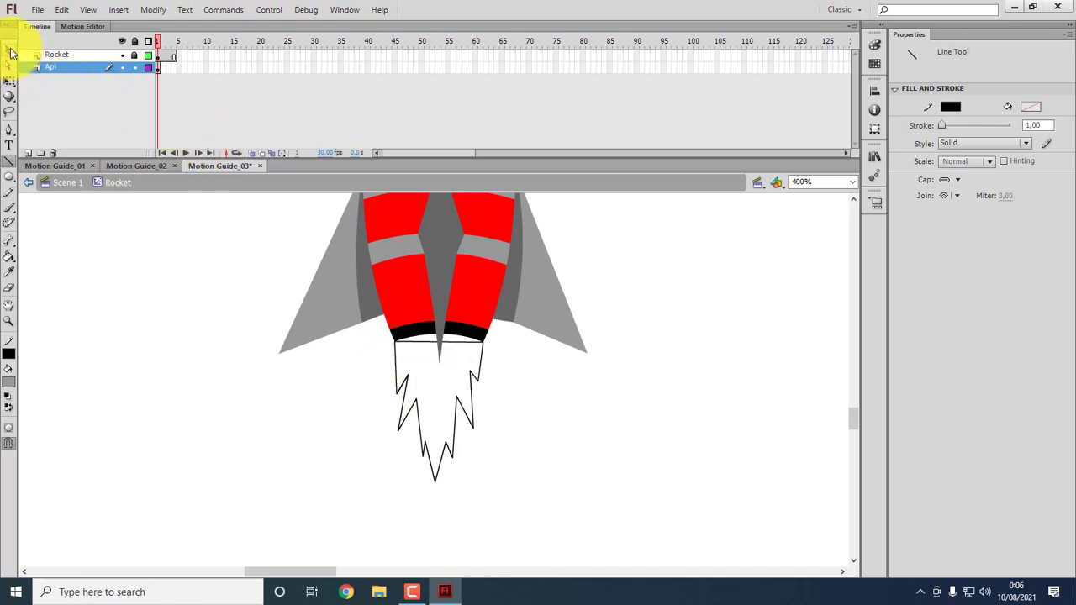
pyautogui.doubleClick(446, 340)
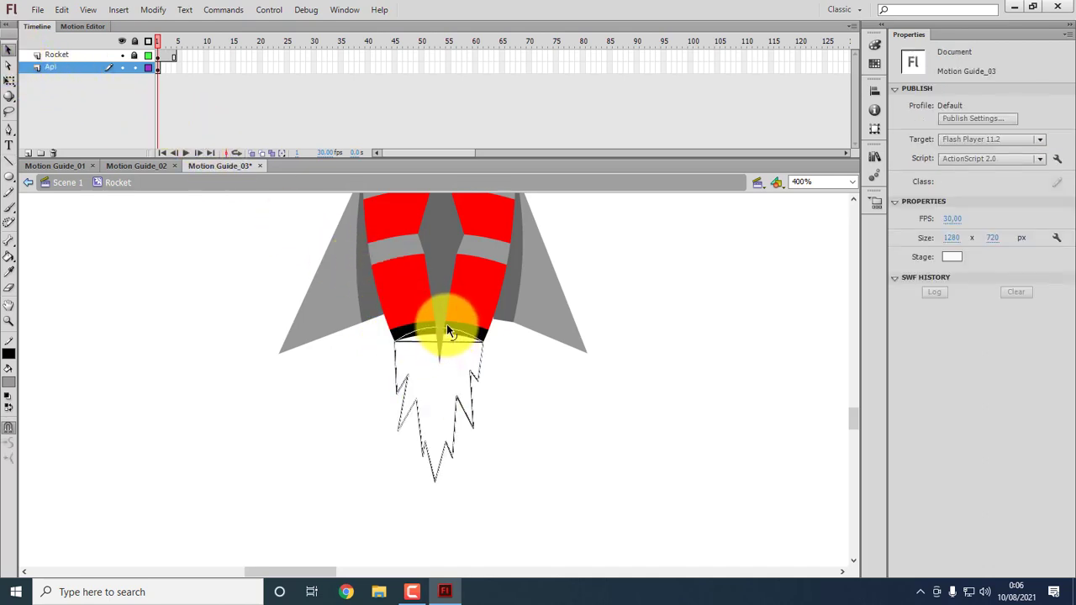
pyautogui.click(448, 331)
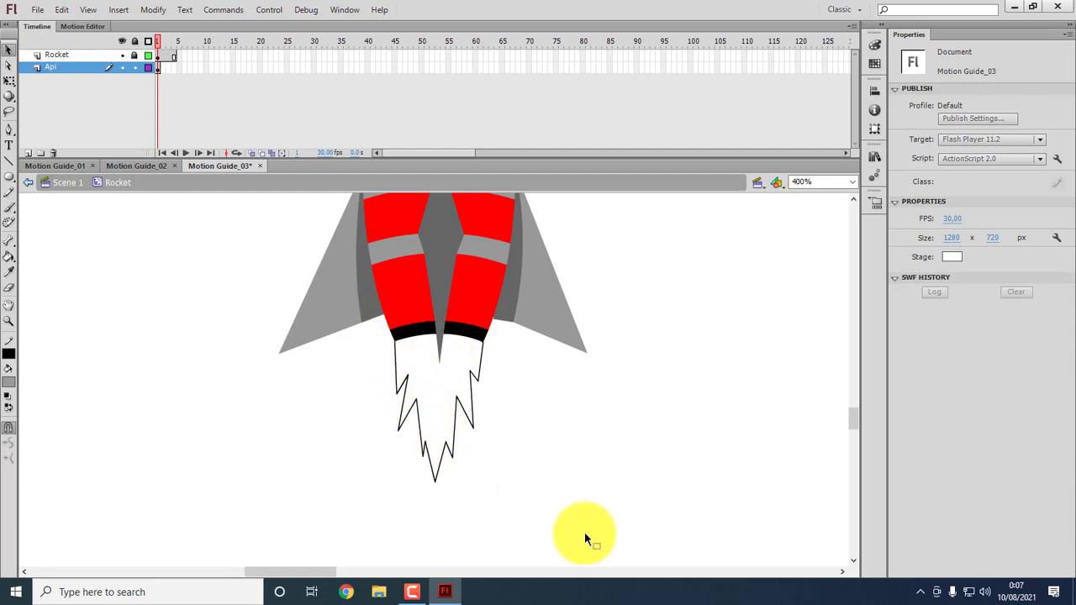
# Scale the whole flame outline down to about 68 by 93 px and centre it beneath the nozzle.
pyautogui.moveTo(586, 536); pyautogui.dragTo(375, 316)
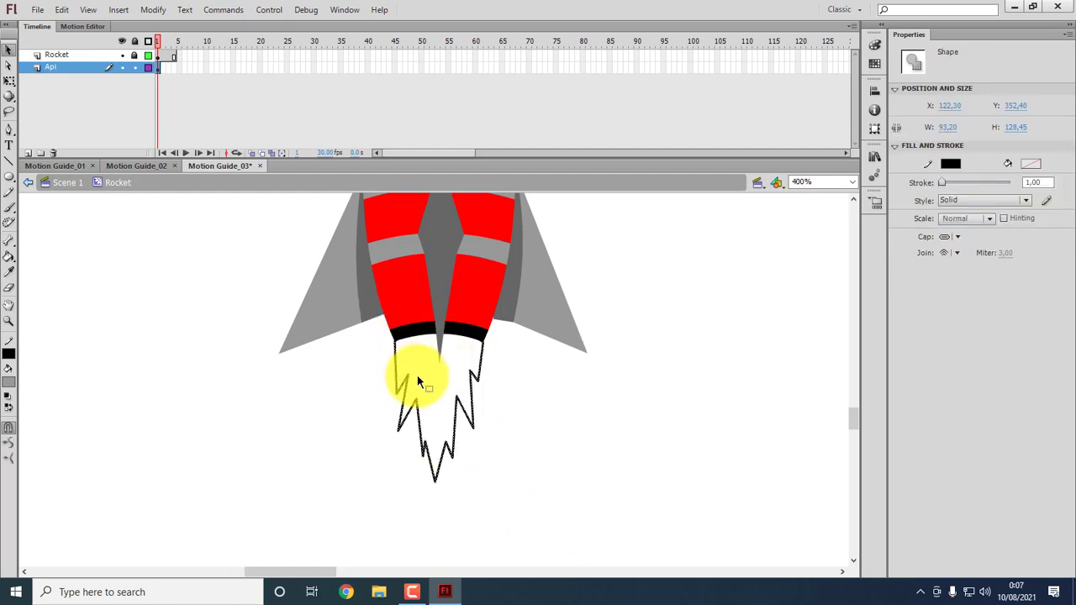
pyautogui.hotkey('ctrl', 't')
pyautogui.click(8, 81)
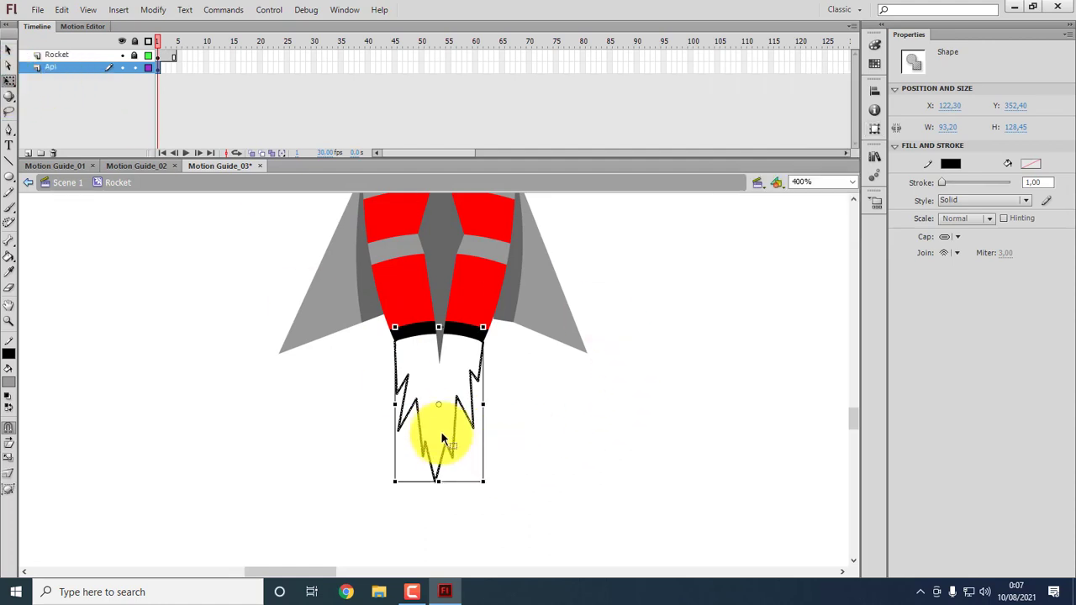
pyautogui.moveTo(484, 482); pyautogui.dragTo(459, 439)
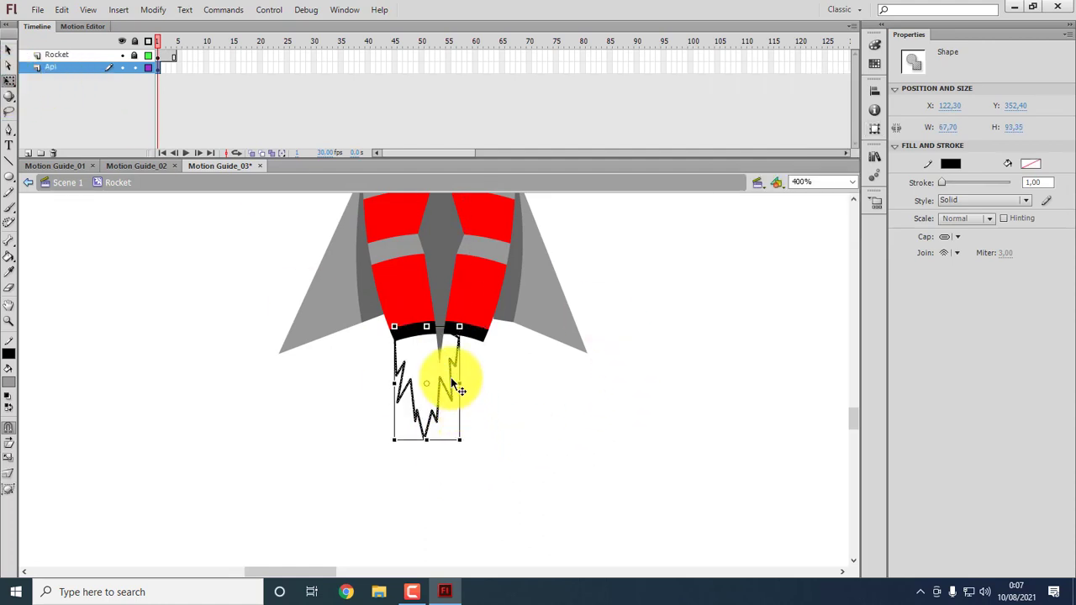
pyautogui.moveTo(455, 382); pyautogui.dragTo(464, 383)
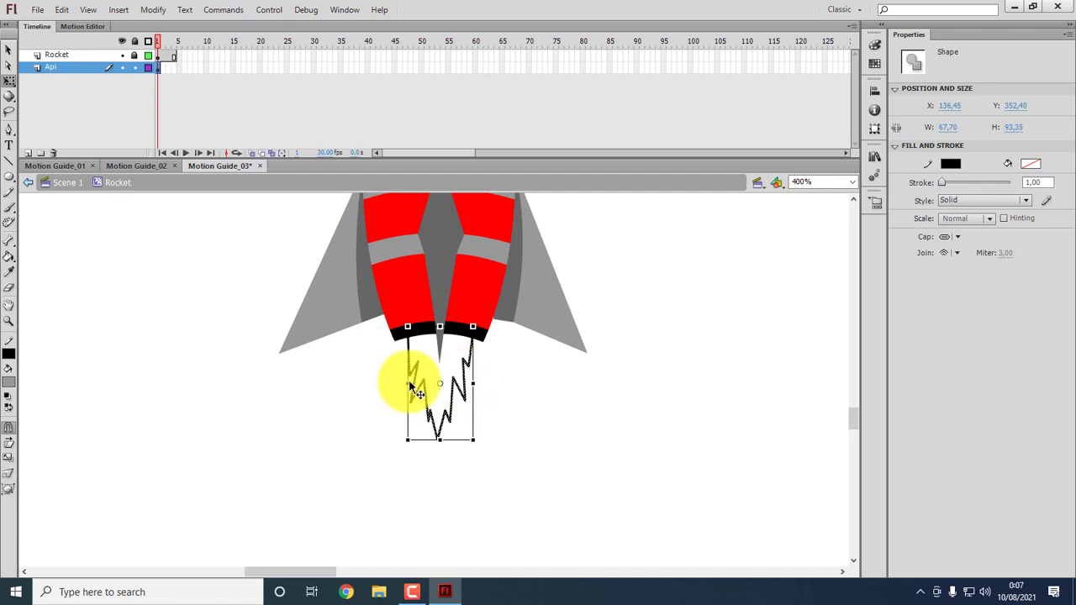
# Fill the inside of the flame outline with light orange using the Paint Bucket tool.
pyautogui.click(8, 383)
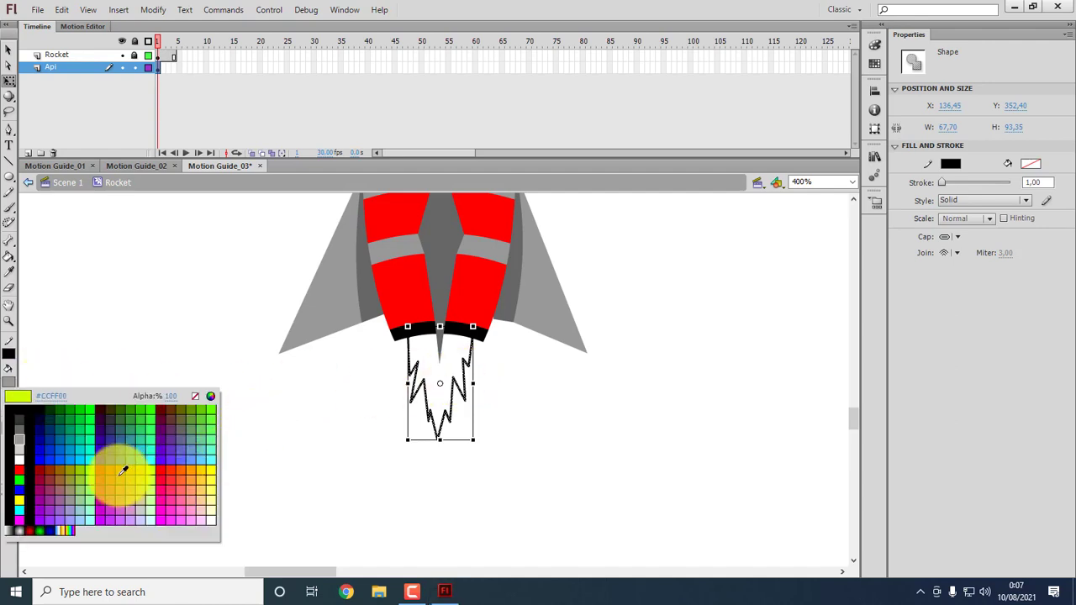
pyautogui.click(189, 474)
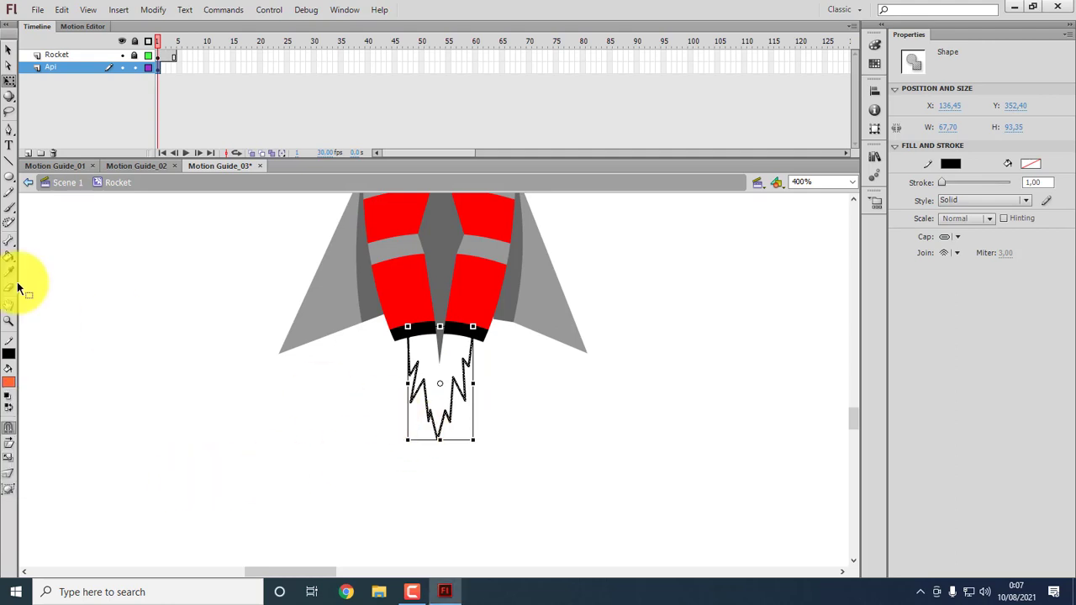
pyautogui.click(9, 256)
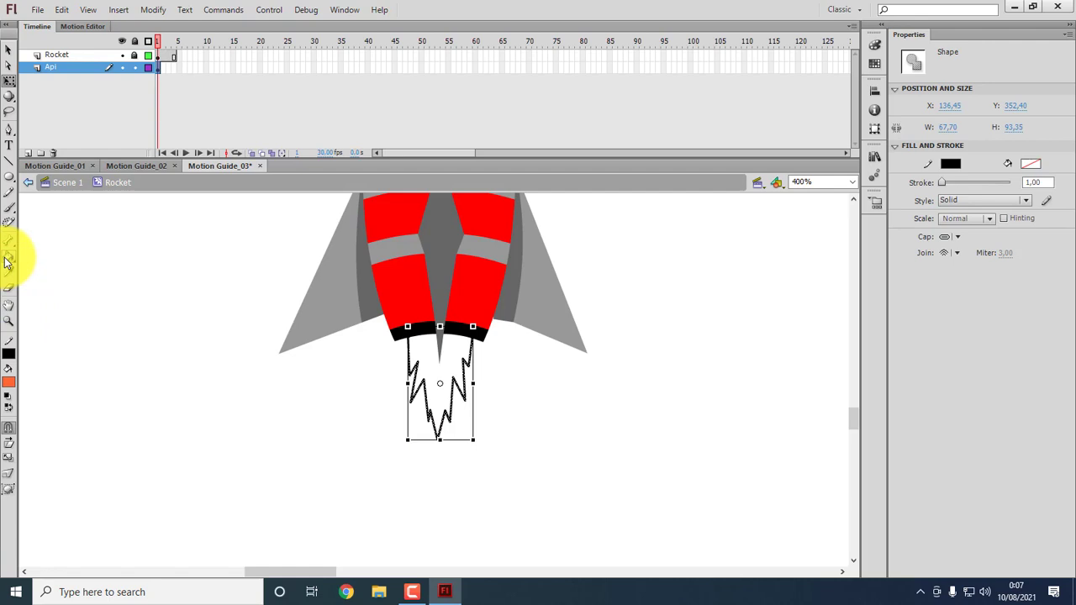
pyautogui.click(420, 365)
# Select the entire flame and remove its black stroke.
pyautogui.click(8, 50)
pyautogui.click(427, 401)
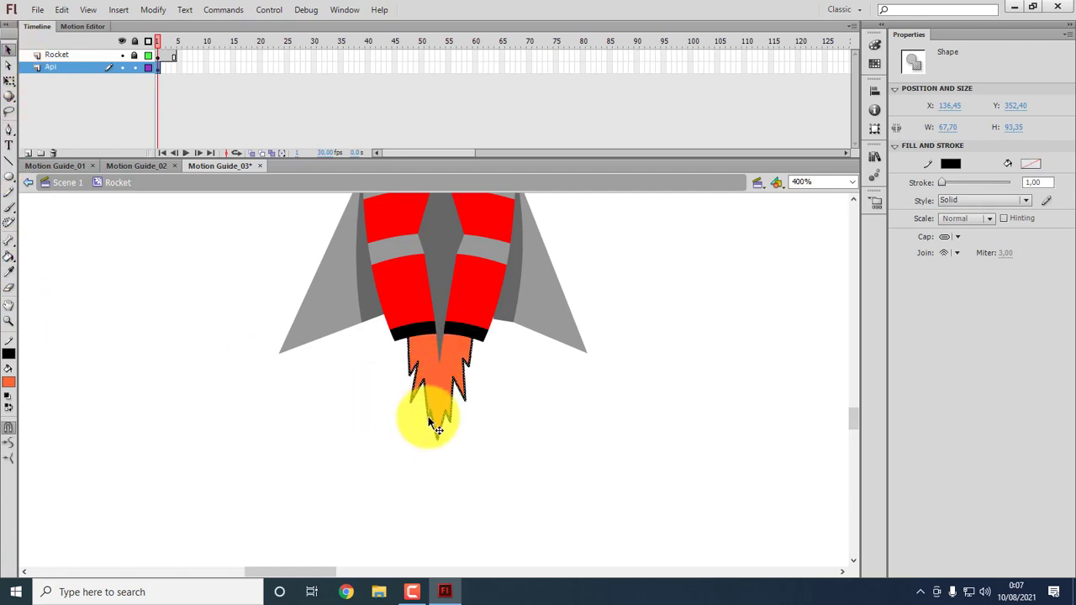
pyautogui.moveTo(526, 443); pyautogui.dragTo(358, 315)
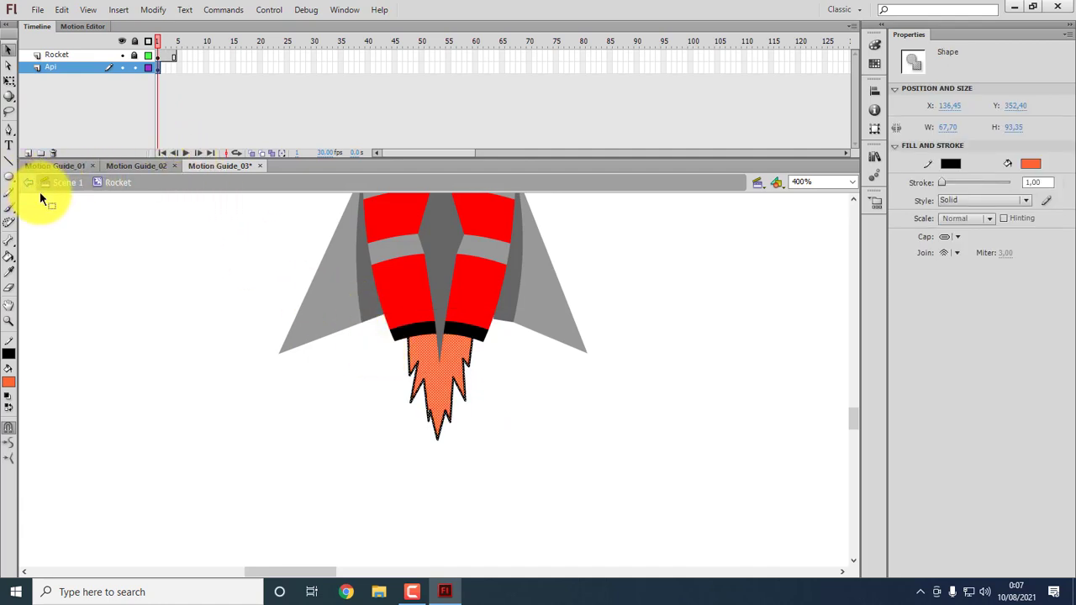
pyautogui.click(8, 353)
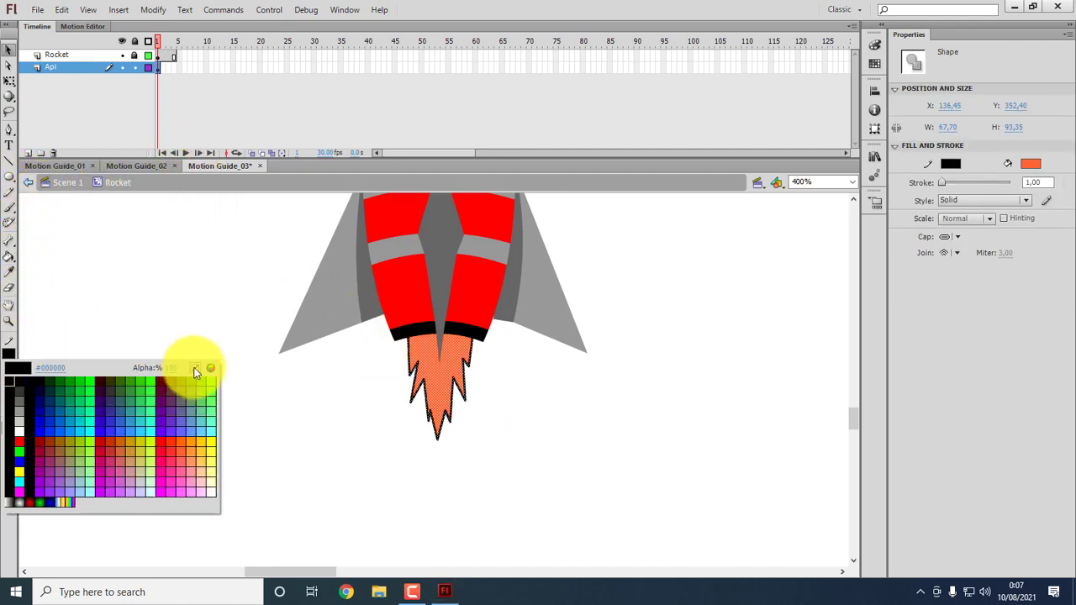
pyautogui.click(195, 370)
pyautogui.click(521, 375)
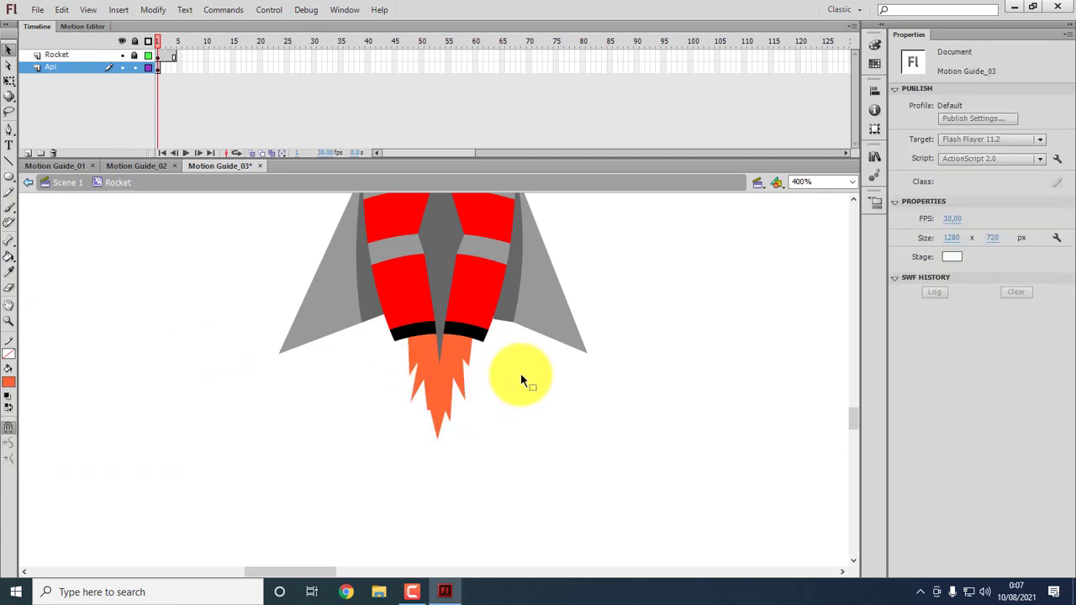
# Try a brownish orange fill on the flame, then settle on a dark orange-red fill.
pyautogui.click(454, 370)
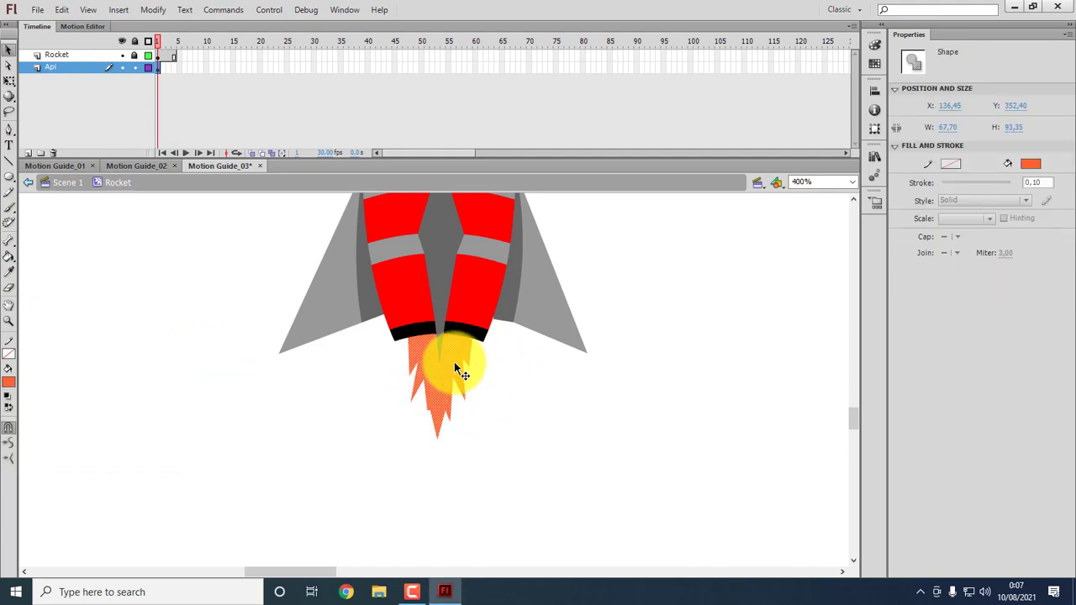
pyautogui.click(8, 383)
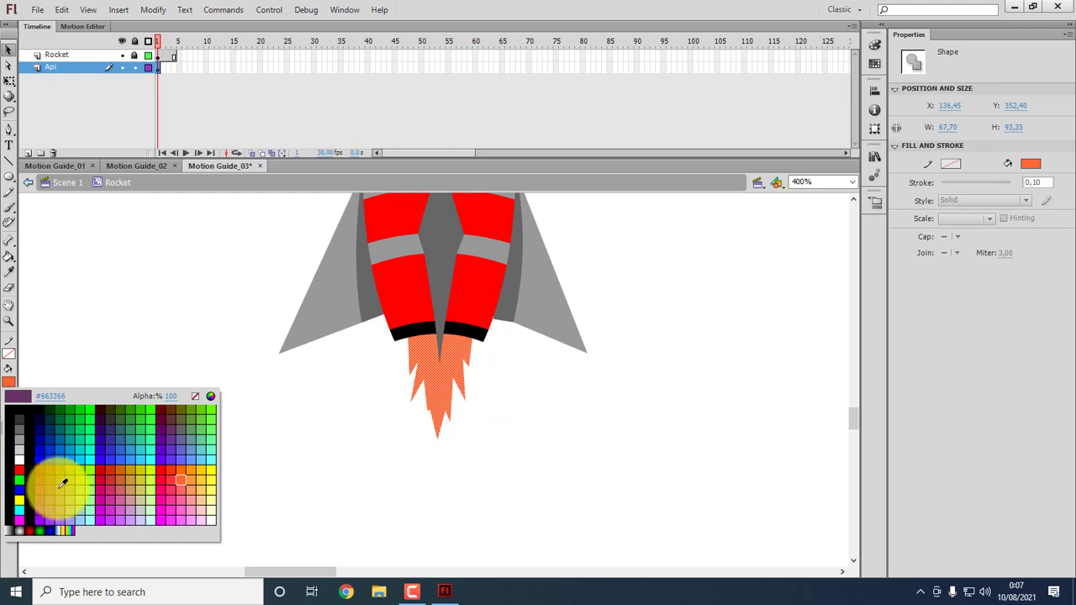
pyautogui.click(122, 467)
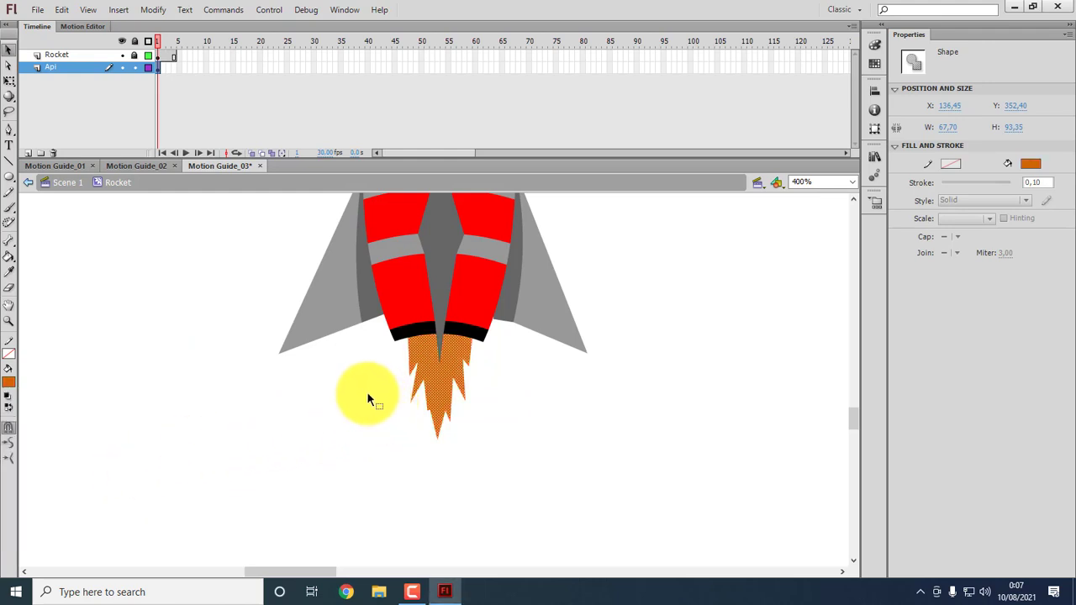
pyautogui.click(9, 382)
pyautogui.click(112, 467)
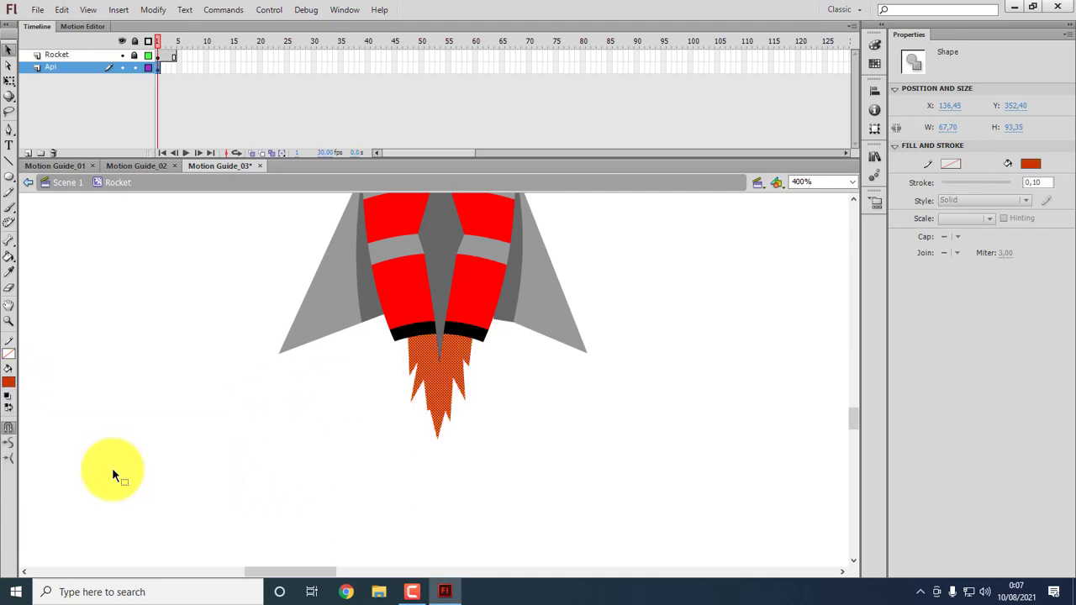
pyautogui.click(248, 408)
pyautogui.click(446, 383)
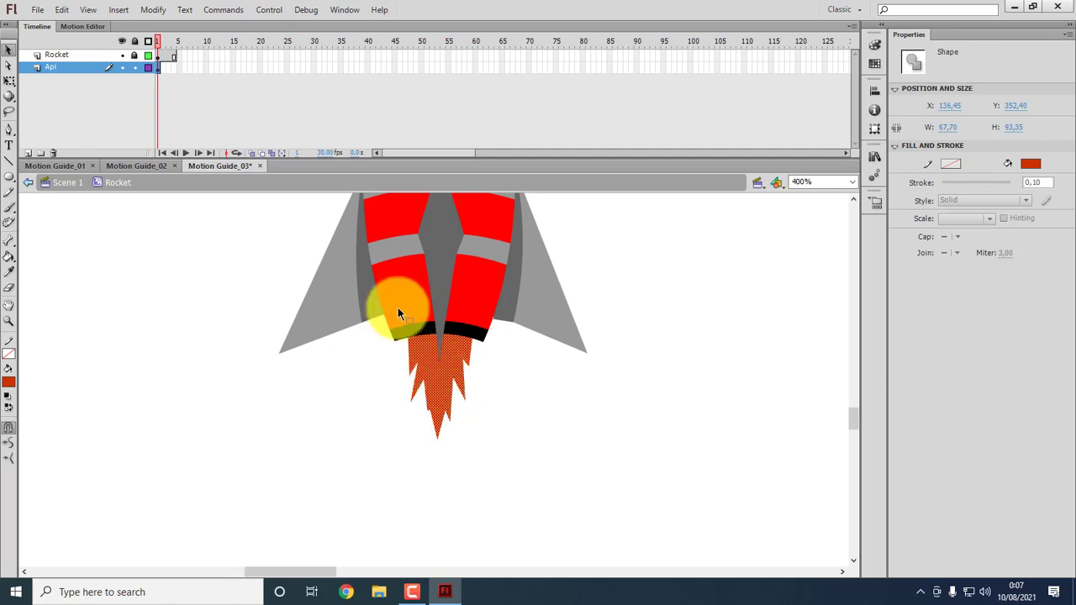
pyautogui.click(234, 240)
# Insert a blank keyframe at frame 2 of the Api layer.
pyautogui.click(163, 67)
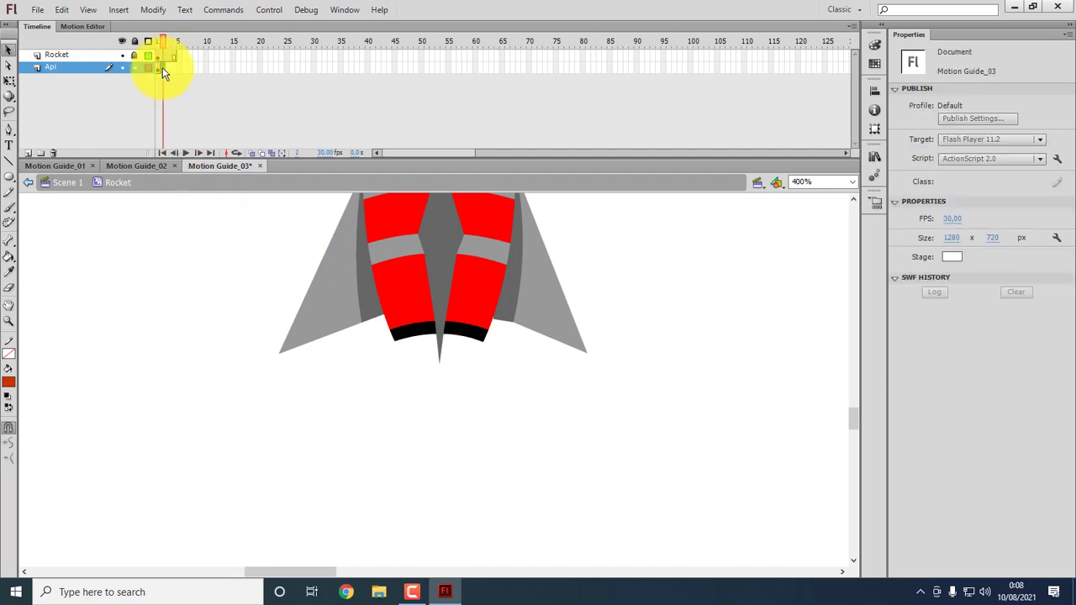
pyautogui.rightClick(164, 69)
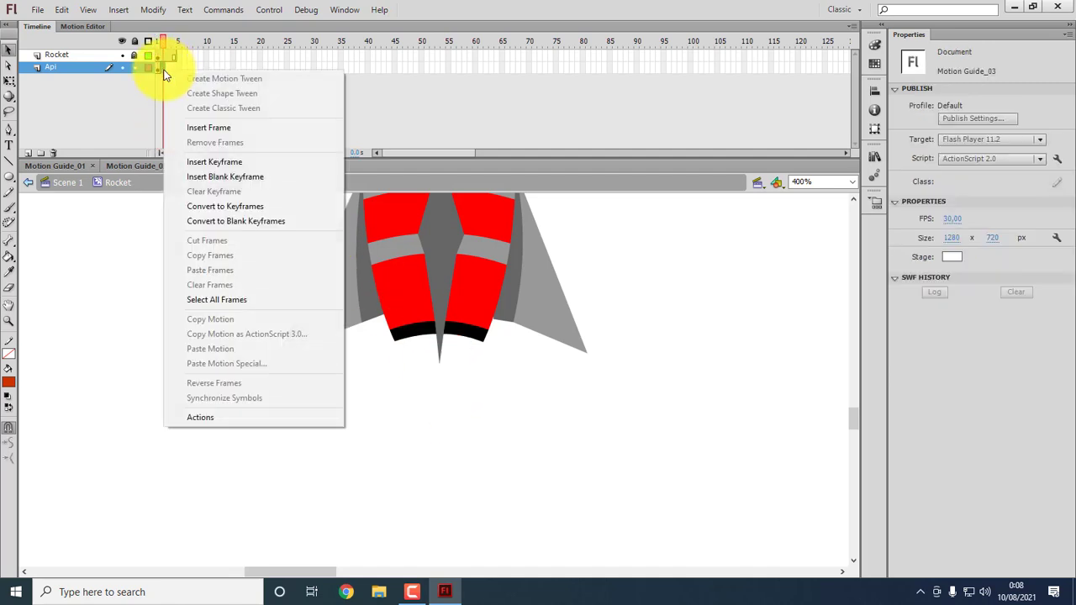
pyautogui.click(243, 179)
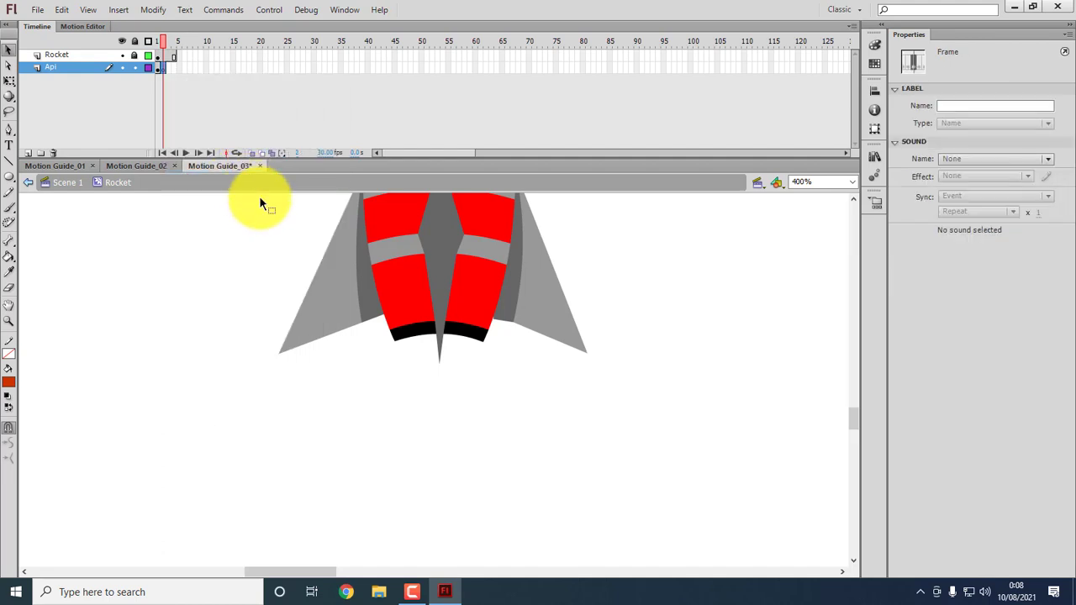
pyautogui.rightClick(615, 274)
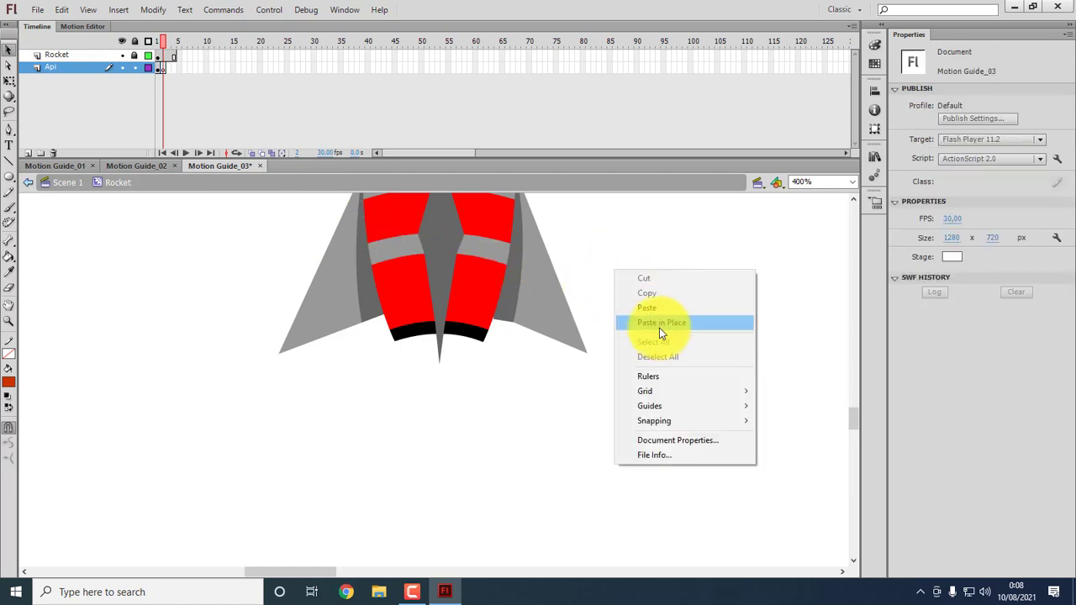
pyautogui.click(659, 328)
pyautogui.scroll(3, 645, 267)
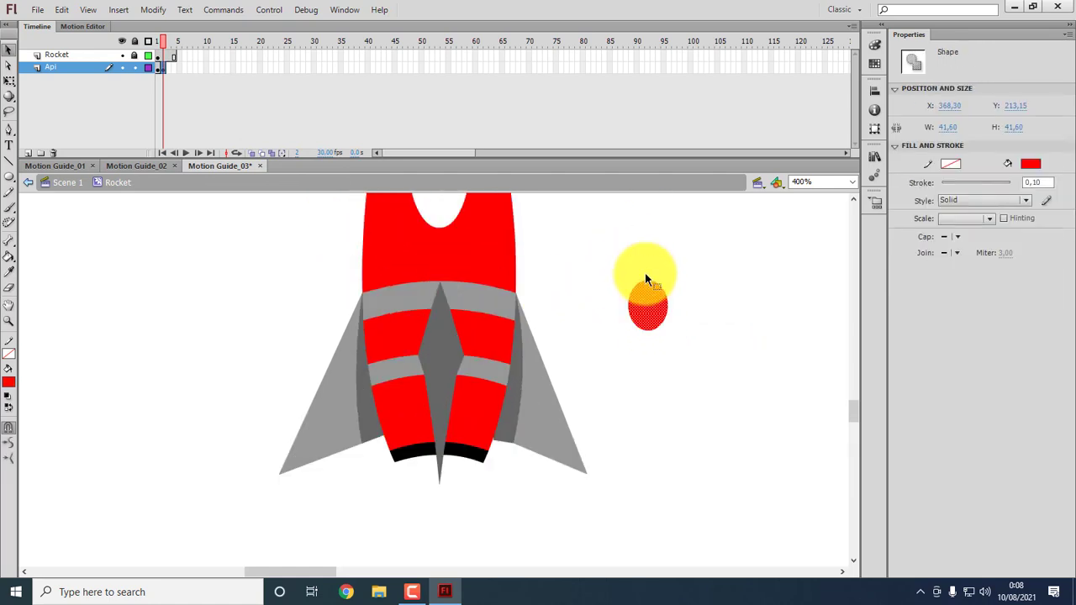
pyautogui.press('Delete')
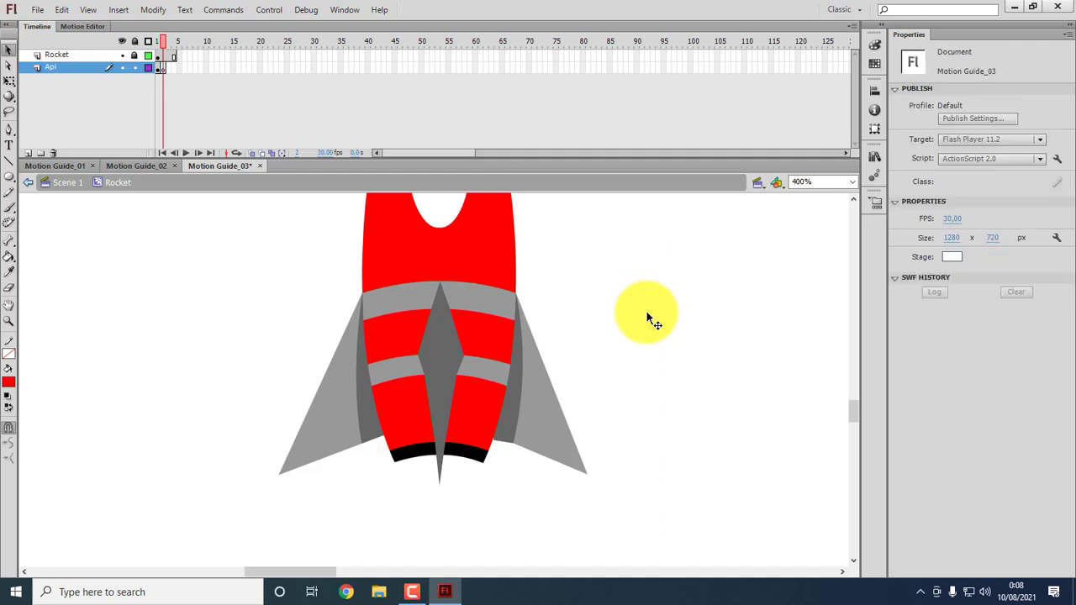
# Copy the flame from frame 1 of the Api layer and paste it in place on frame 2.
pyautogui.click(156, 68)
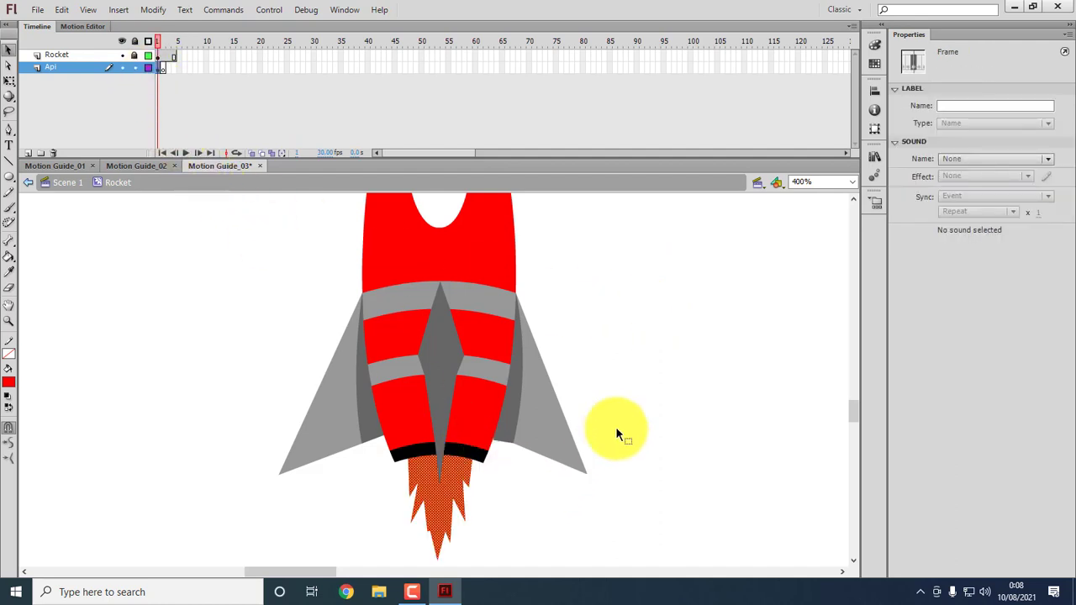
pyautogui.click(459, 479)
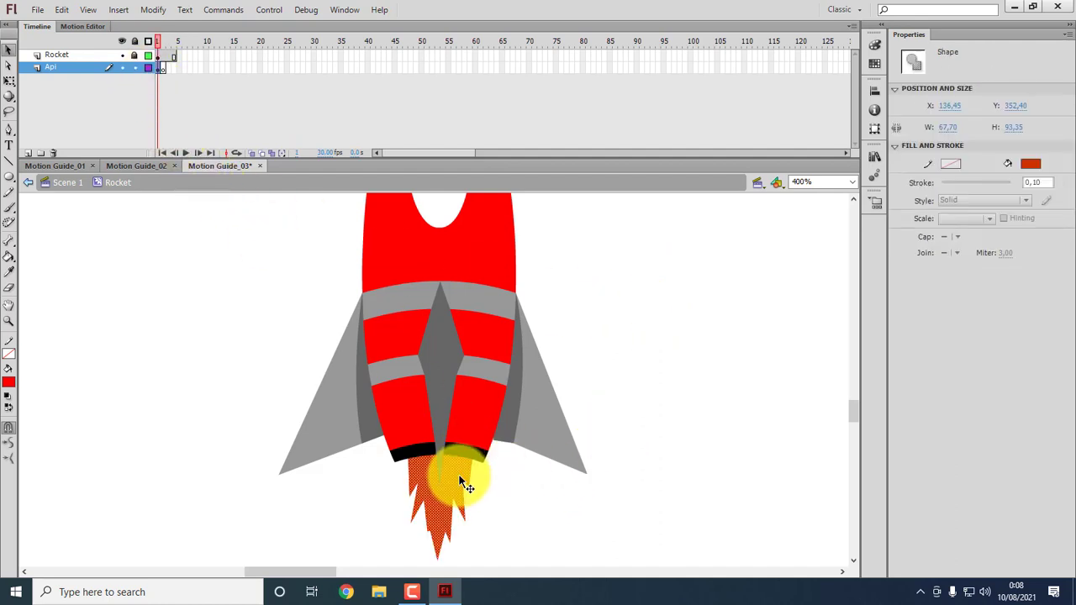
pyautogui.rightClick(460, 480)
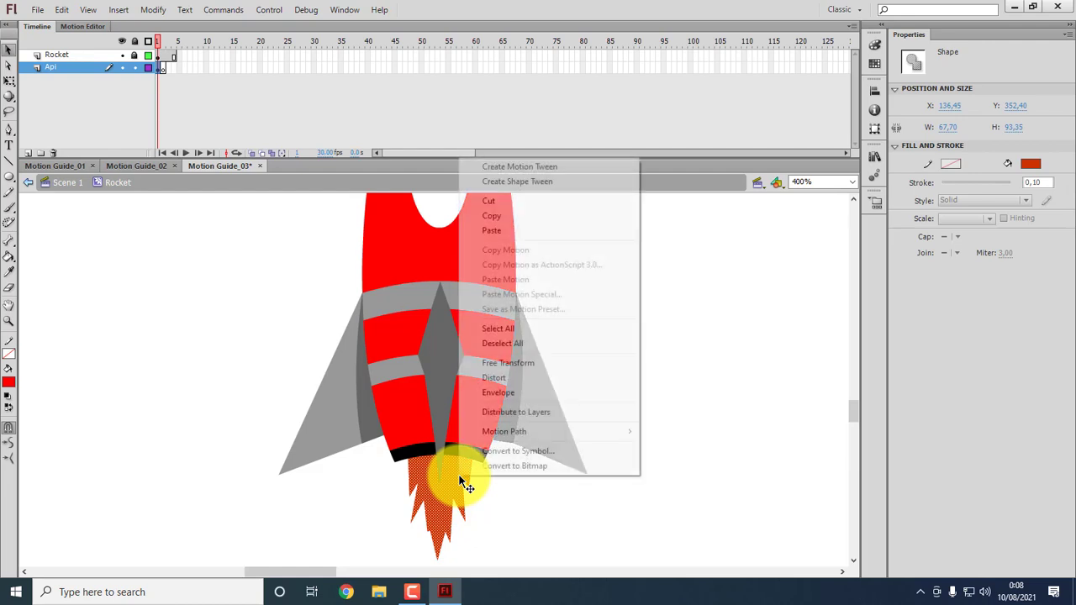
pyautogui.click(493, 218)
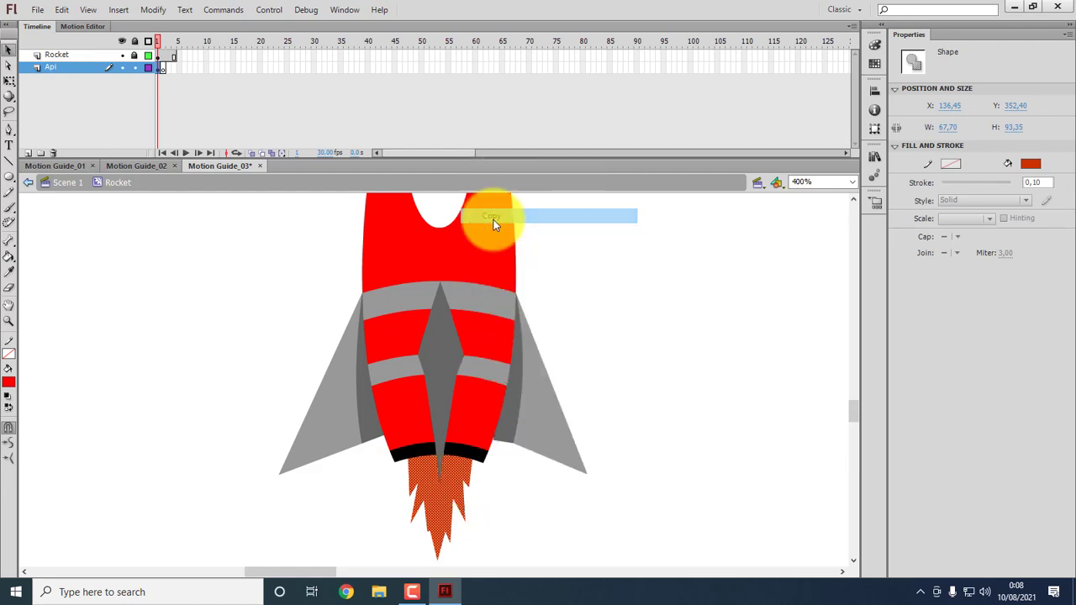
pyautogui.click(161, 66)
pyautogui.press('F7')
pyautogui.rightClick(581, 339)
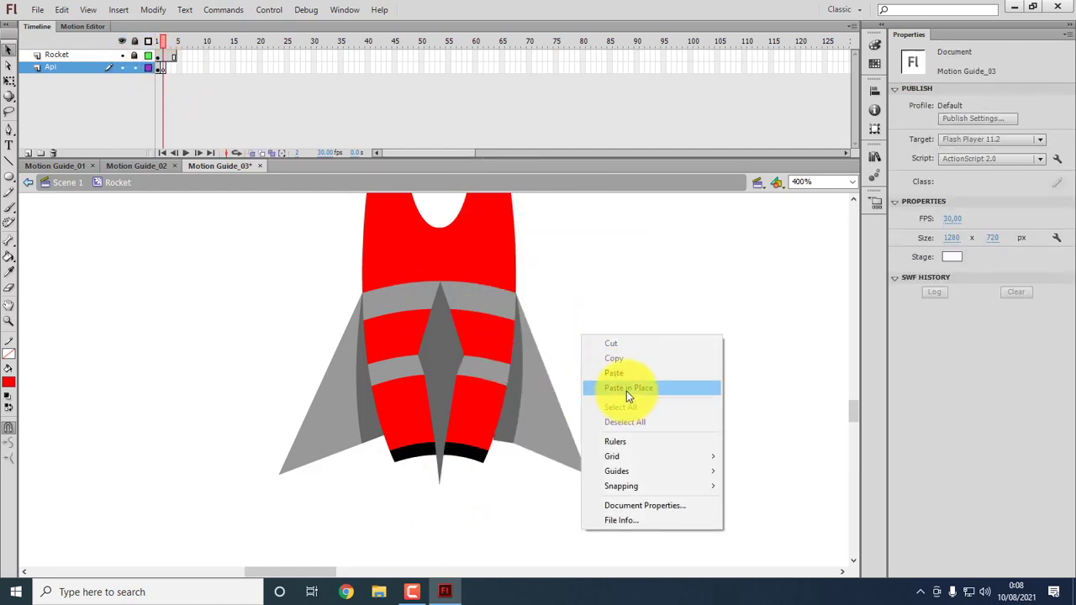
pyautogui.click(627, 391)
# Enlarge the flame on frame 2 to about 88 × 136 px and centre it beneath the rocket's nozzle.
pyautogui.scroll(-1, 504, 429)
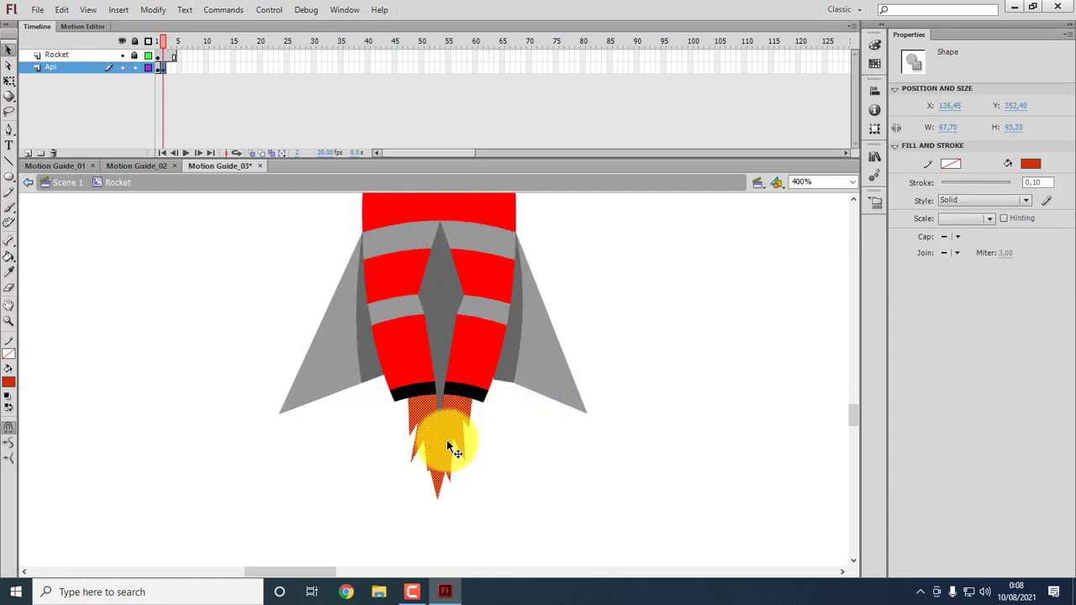
pyautogui.click(10, 85)
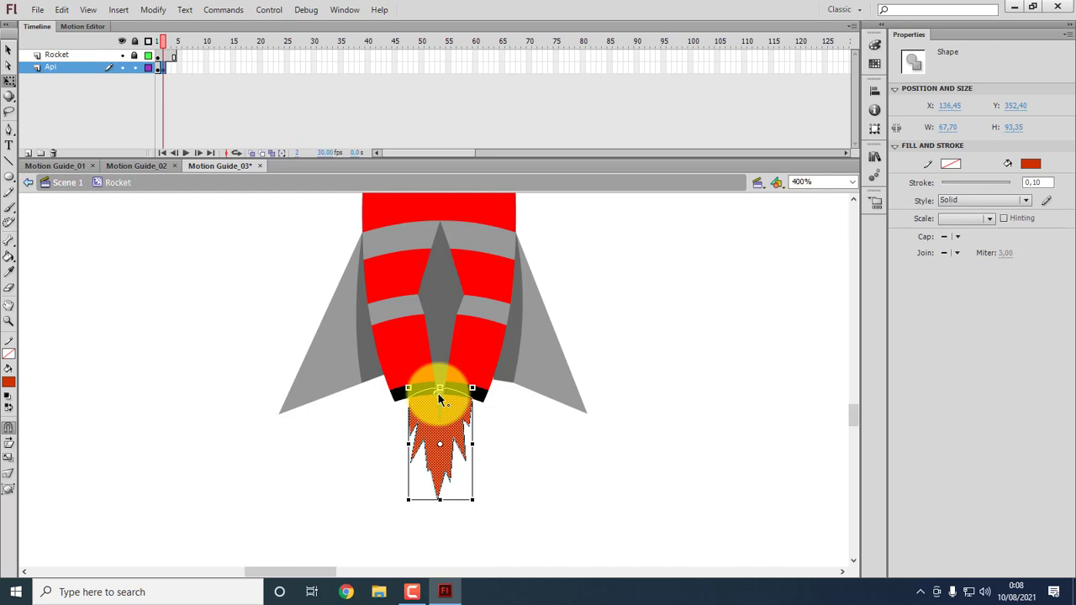
pyautogui.moveTo(471, 498); pyautogui.dragTo(481, 551)
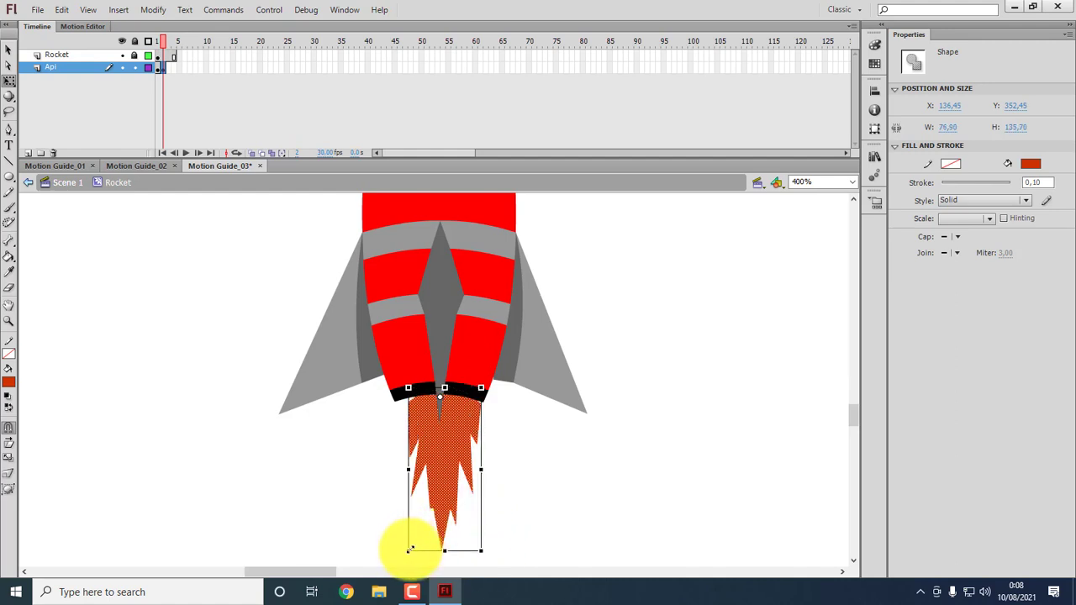
pyautogui.moveTo(408, 549); pyautogui.dragTo(397, 551)
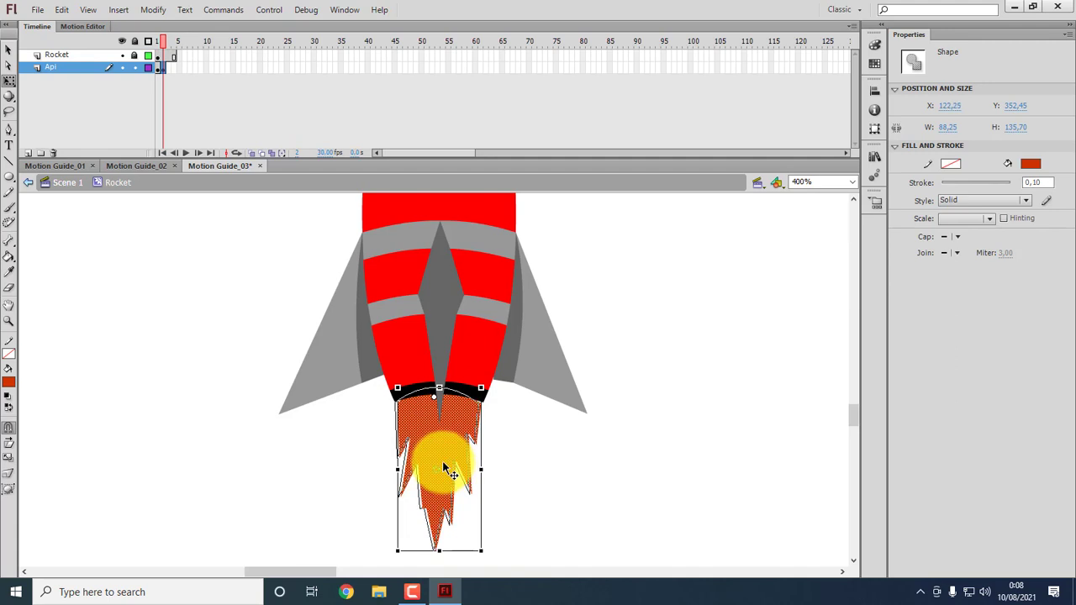
pyautogui.moveTo(446, 471); pyautogui.dragTo(455, 460)
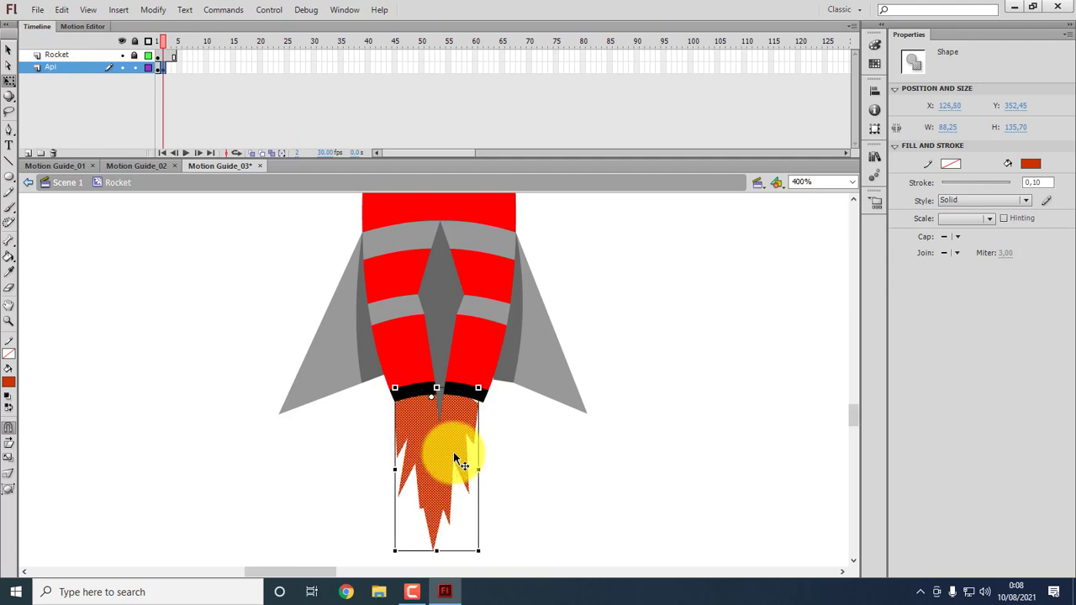
pyautogui.press('Right')
pyautogui.press('Up')
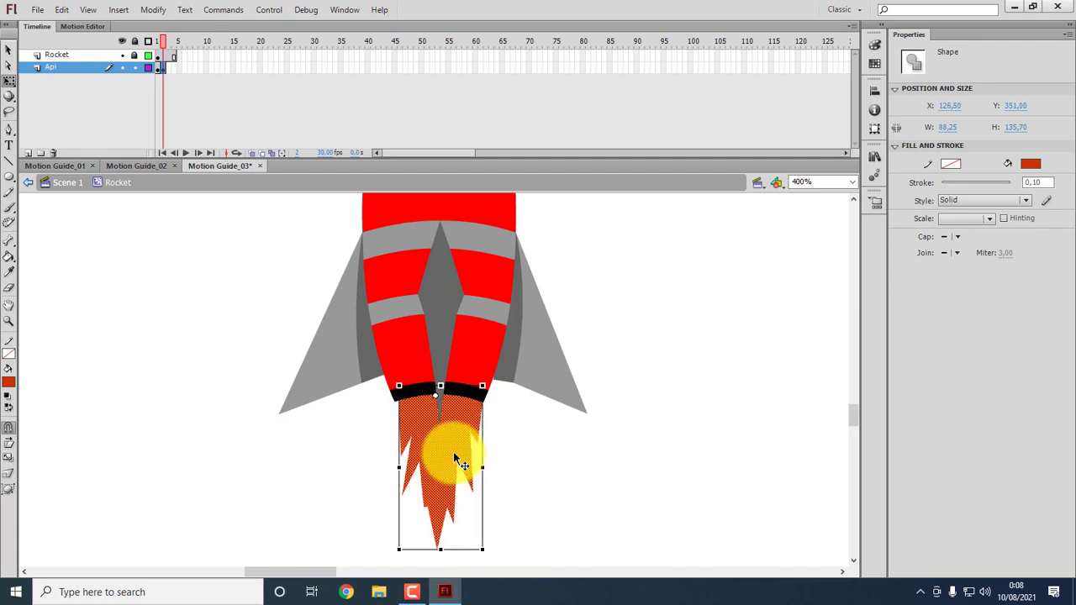
pyautogui.press('Left')
pyautogui.press('Right')
pyautogui.click(553, 432)
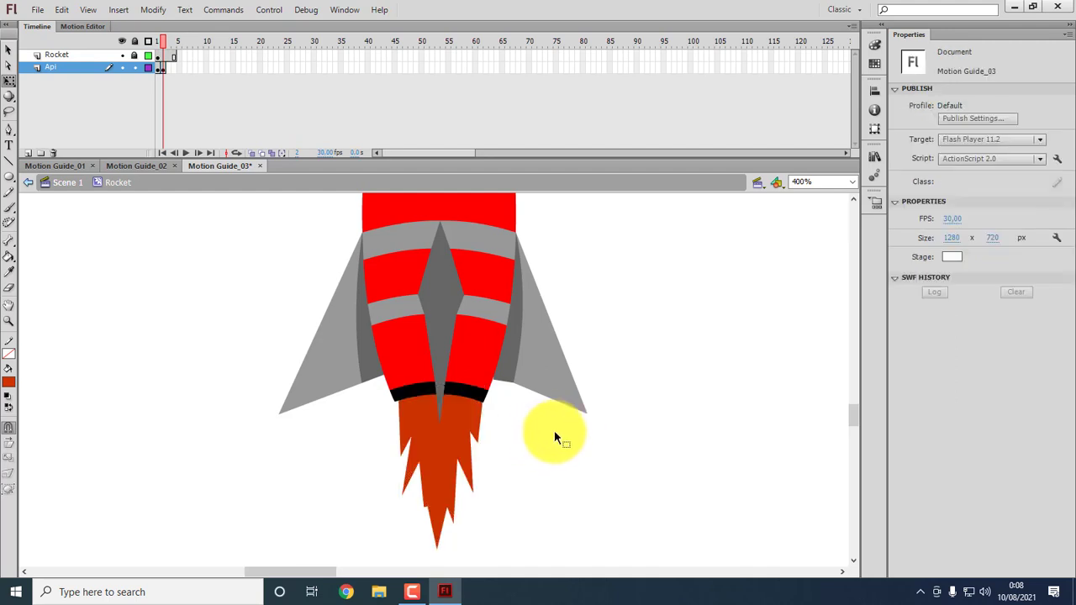
# Paste another copy of the flame, scale it to about 65 × 100 px and place it over the larger flame's upper part.
pyautogui.hotkey('ctrl', 'v')
pyautogui.moveTo(445, 407); pyautogui.dragTo(455, 458)
pyautogui.moveTo(479, 349); pyautogui.dragTo(457, 392)
pyautogui.moveTo(445, 429); pyautogui.dragTo(453, 419)
# Try an orange #CC6600 fill on the smaller inner flame, then settle on a golden yellow fill.
pyautogui.click(8, 382)
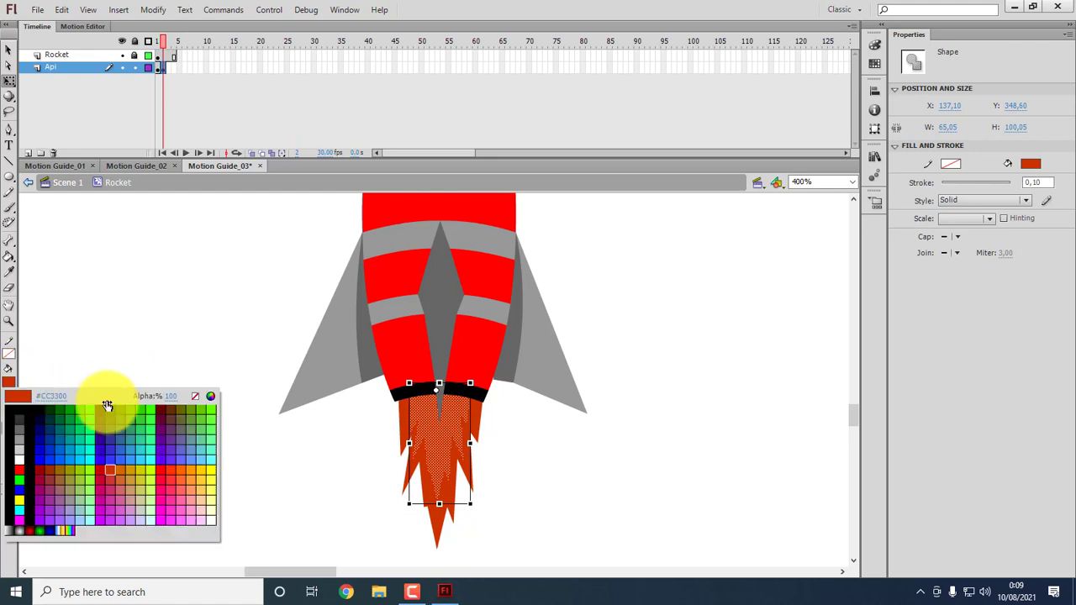
pyautogui.click(124, 469)
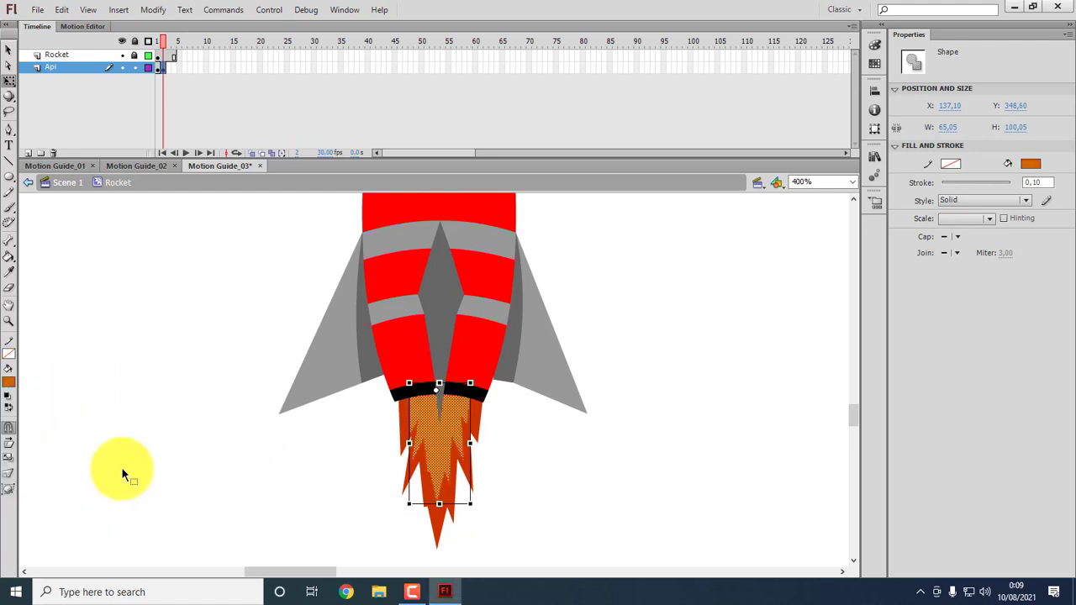
pyautogui.click(13, 380)
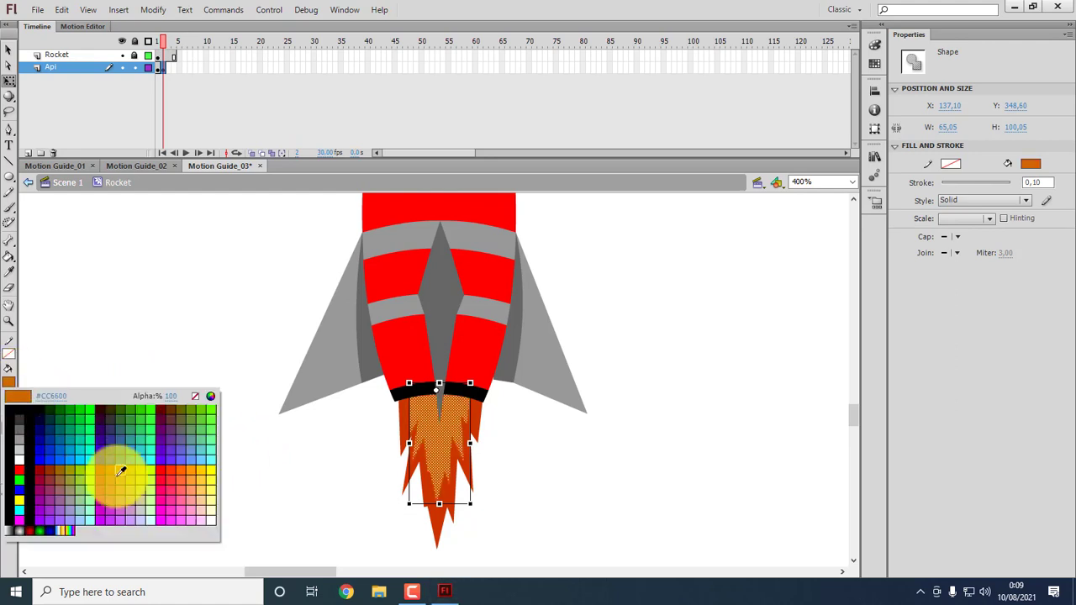
pyautogui.click(131, 469)
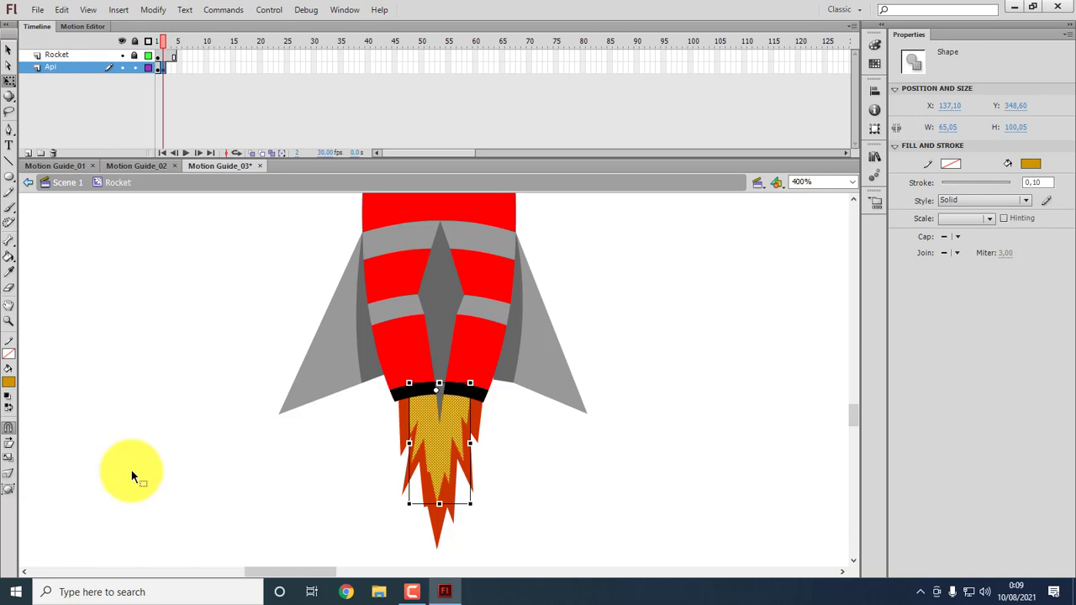
pyautogui.click(579, 446)
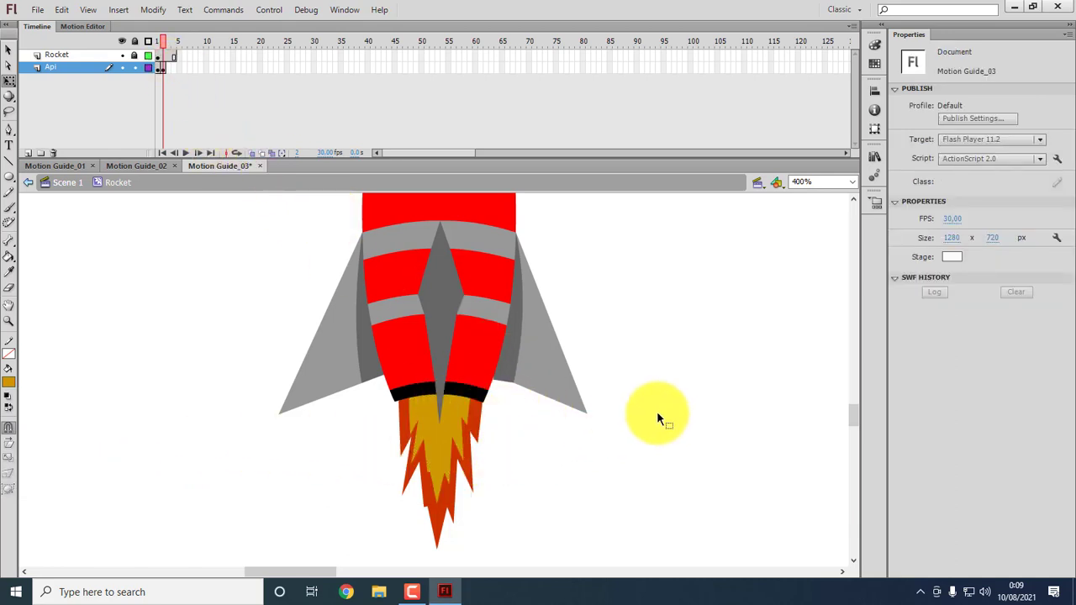
# Select the whole two-colour flame on frame 2 of the Api layer and copy it.
pyautogui.scroll(-2, 658, 414)
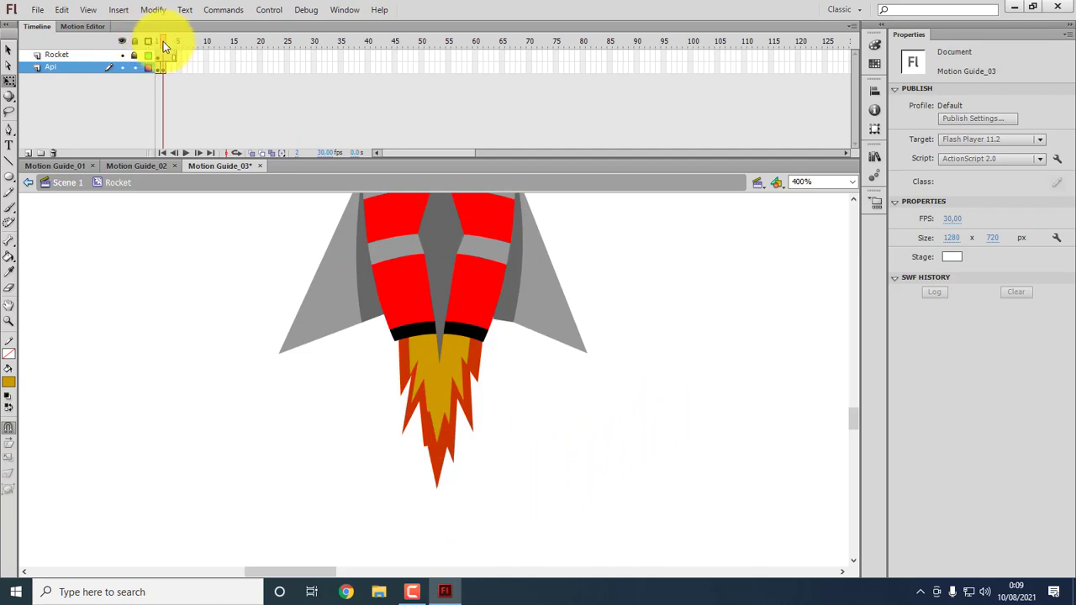
pyautogui.moveTo(164, 42); pyautogui.dragTo(167, 48)
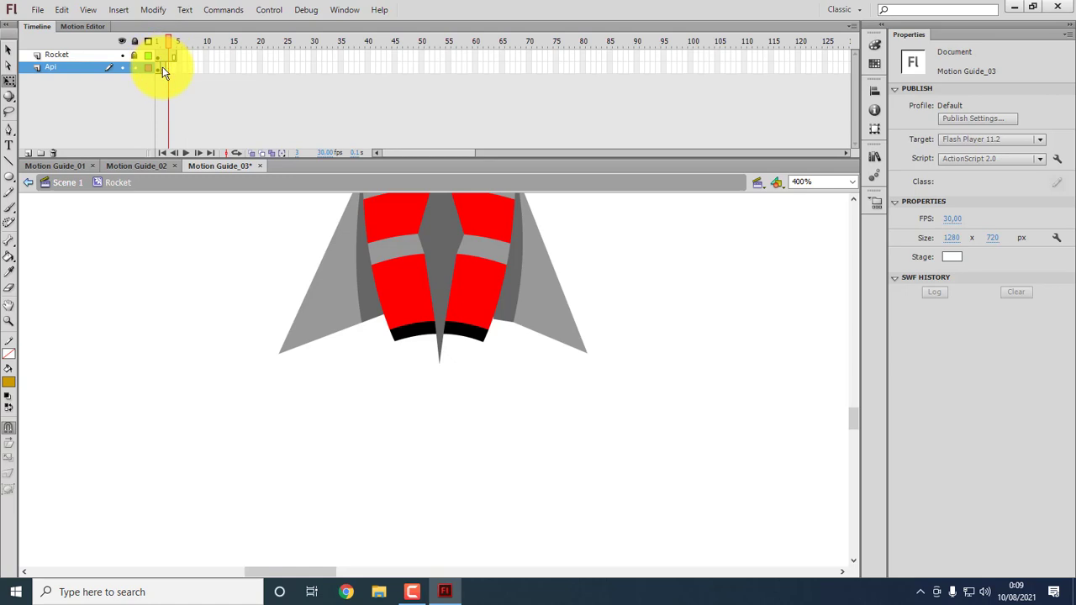
pyautogui.click(162, 67)
pyautogui.click(547, 405)
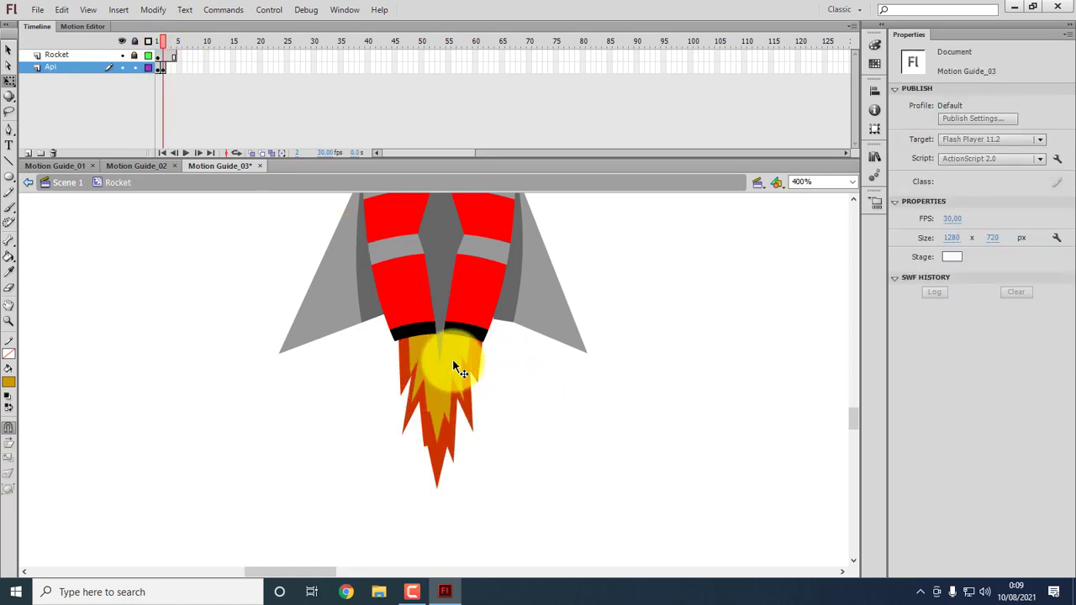
pyautogui.moveTo(539, 530); pyautogui.dragTo(352, 279)
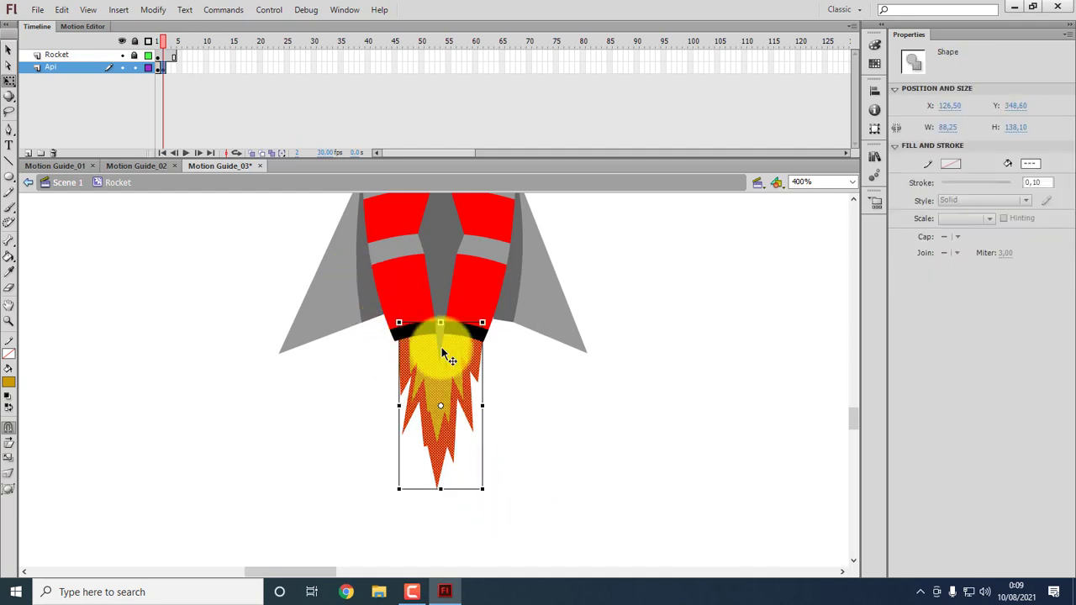
pyautogui.rightClick(454, 374)
pyautogui.click(487, 115)
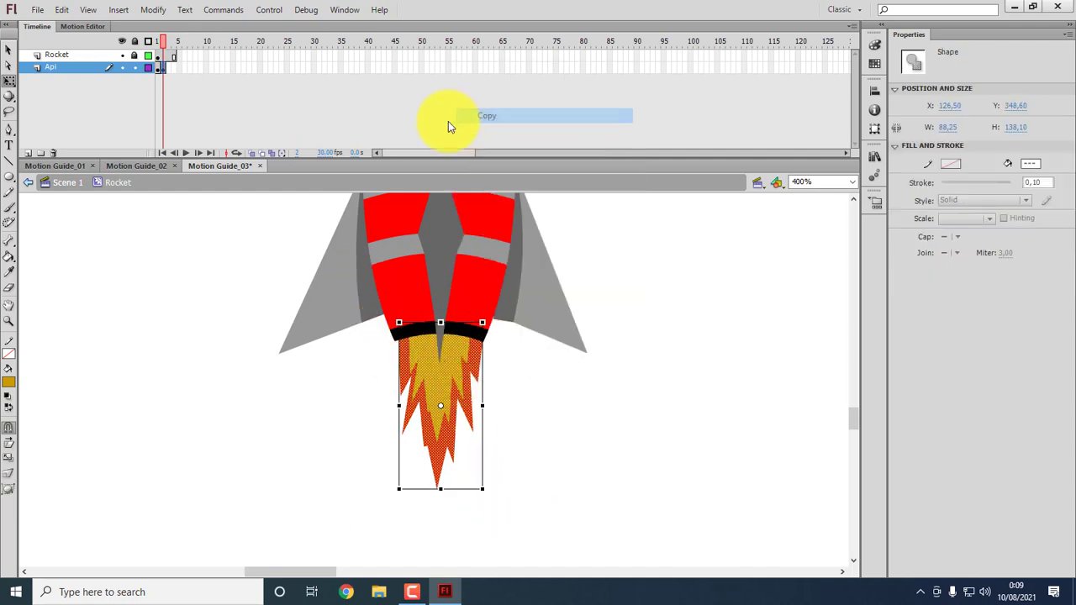
# Insert a blank keyframe at frame 3 of the Api layer.
pyautogui.click(170, 72)
pyautogui.rightClick(171, 72)
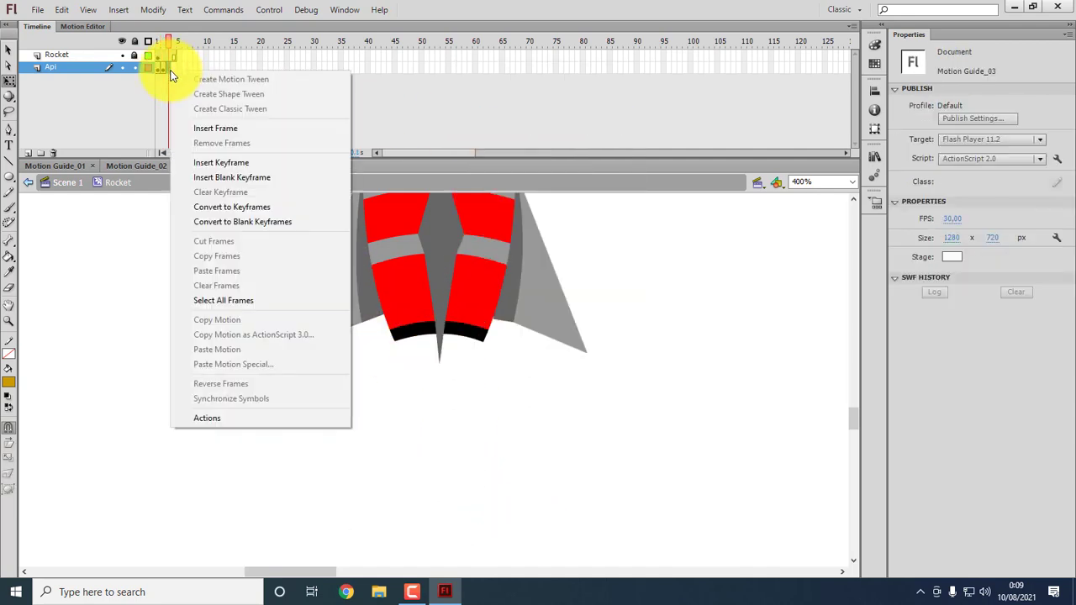
pyautogui.click(254, 176)
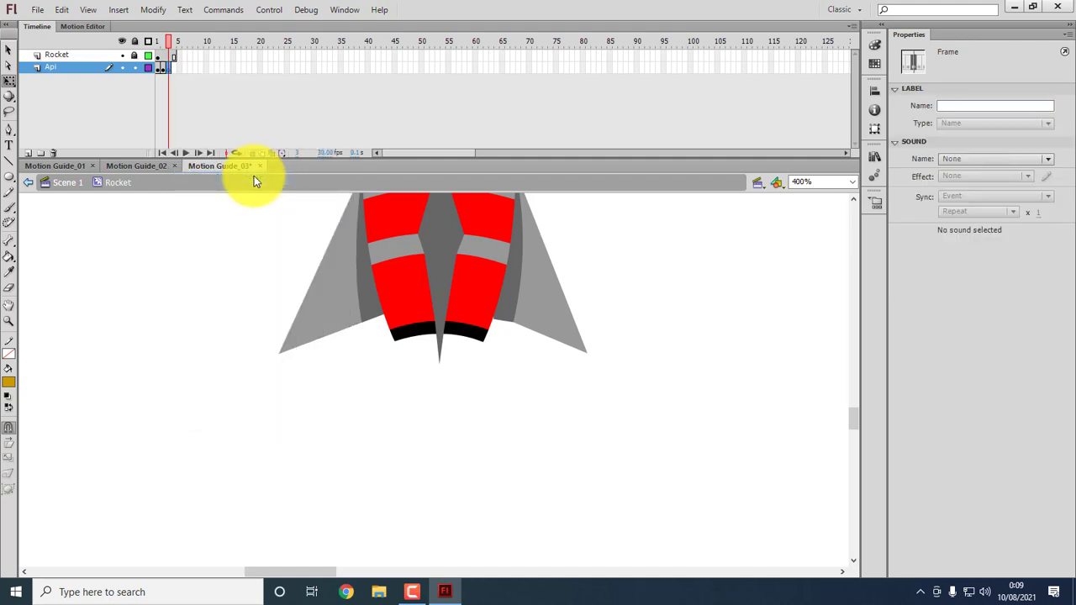
pyautogui.rightClick(169, 72)
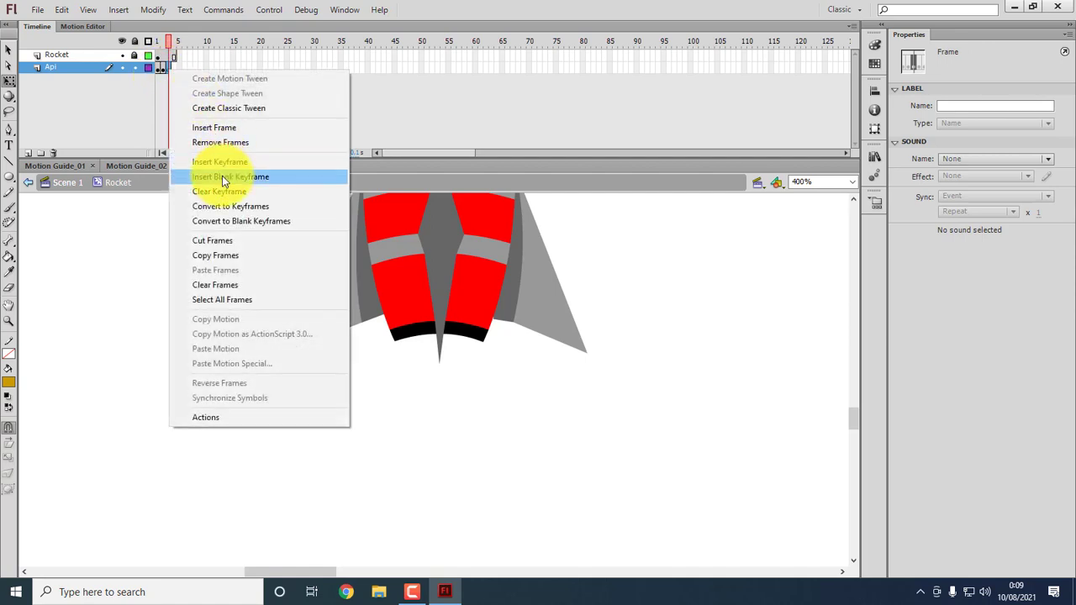
pyautogui.click(154, 123)
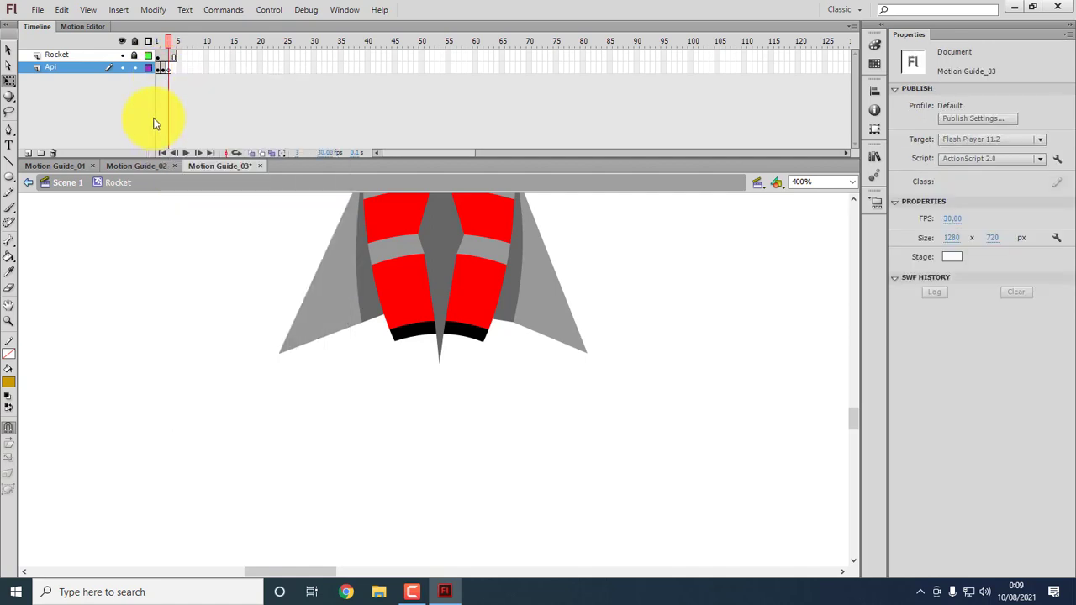
pyautogui.rightClick(168, 68)
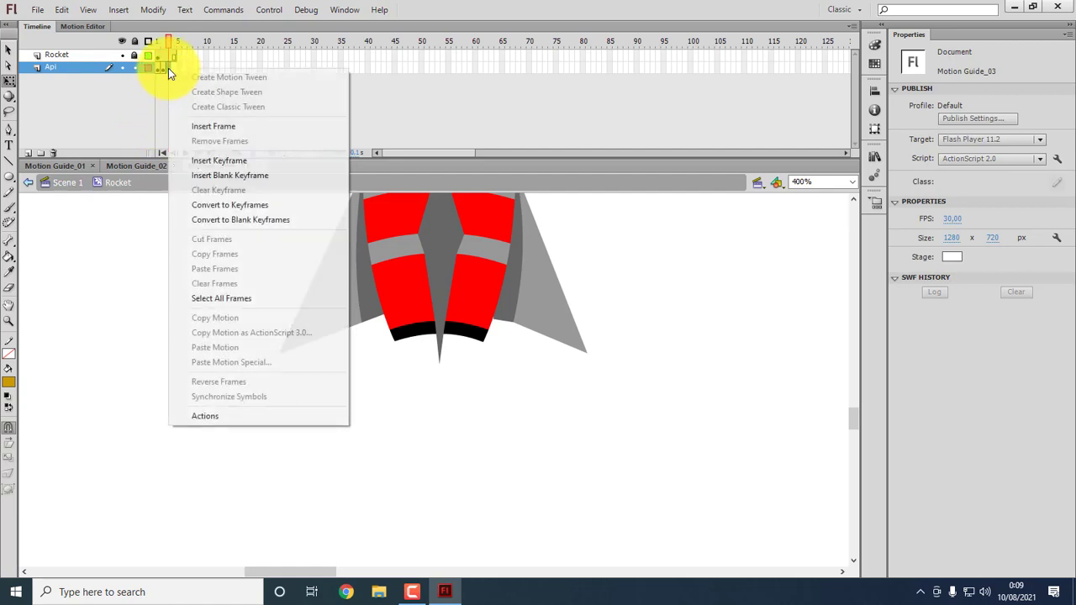
pyautogui.click(223, 176)
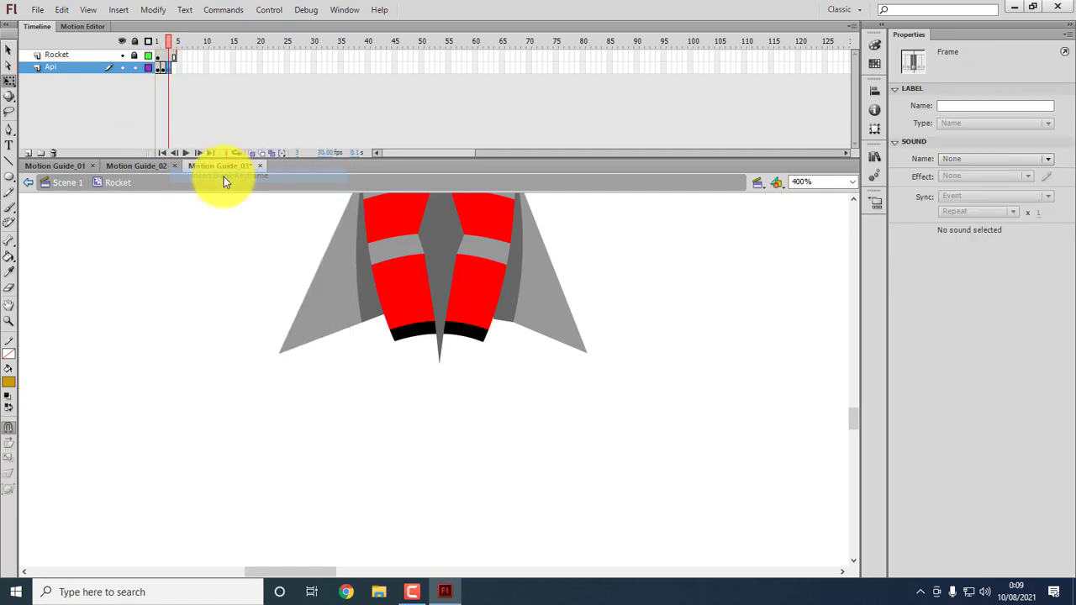
# Paste the copied flame in place on frame 3 and enlarge it to about 121 × 190 px, centred beneath the nozzle.
pyautogui.click(603, 267)
pyautogui.rightClick(602, 268)
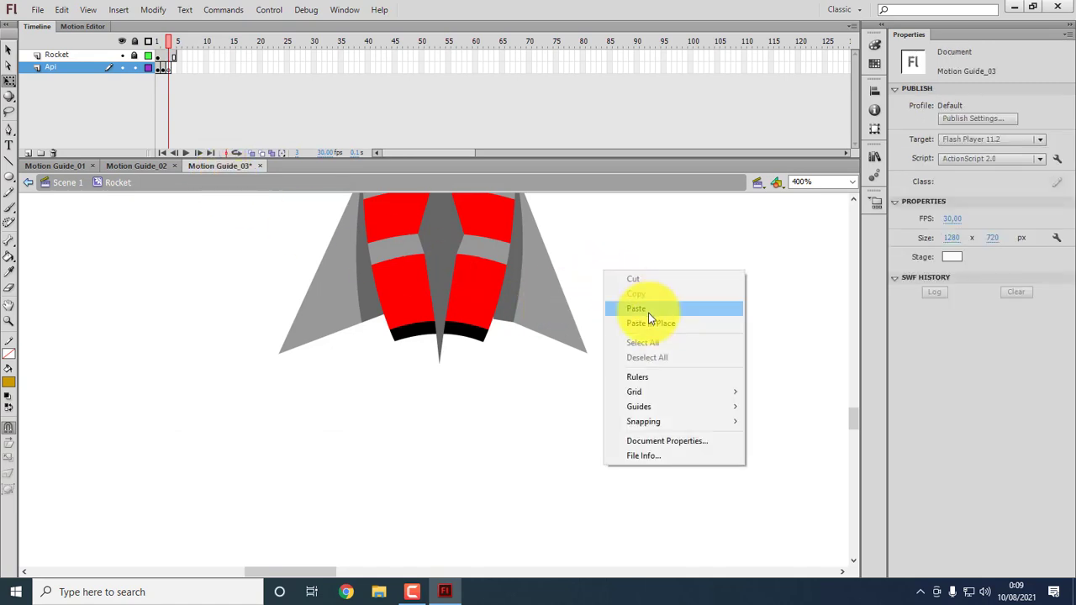
pyautogui.click(655, 321)
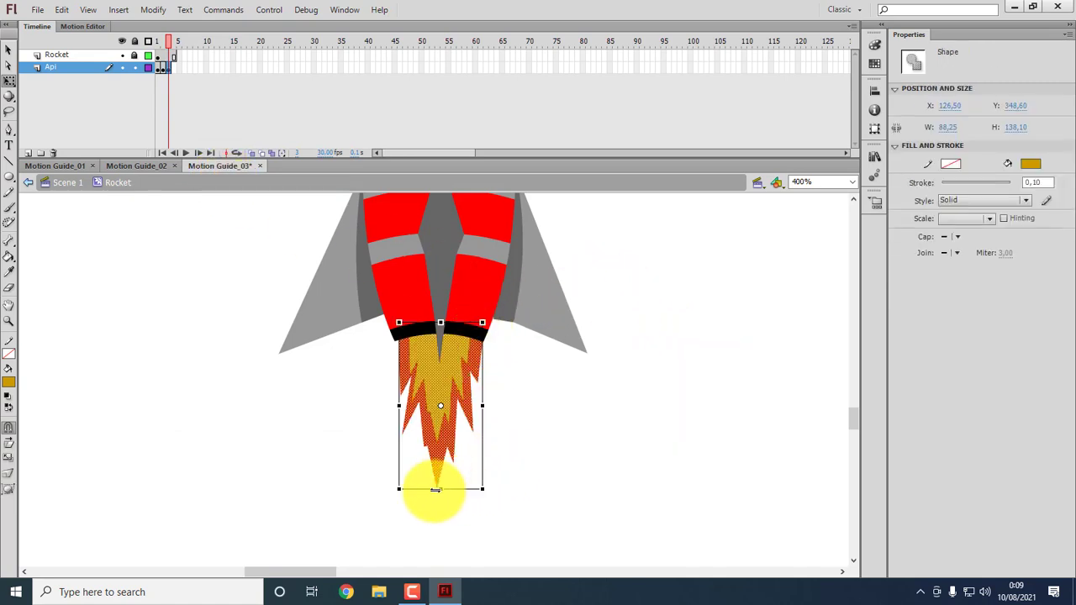
pyautogui.moveTo(398, 488); pyautogui.dragTo(375, 533)
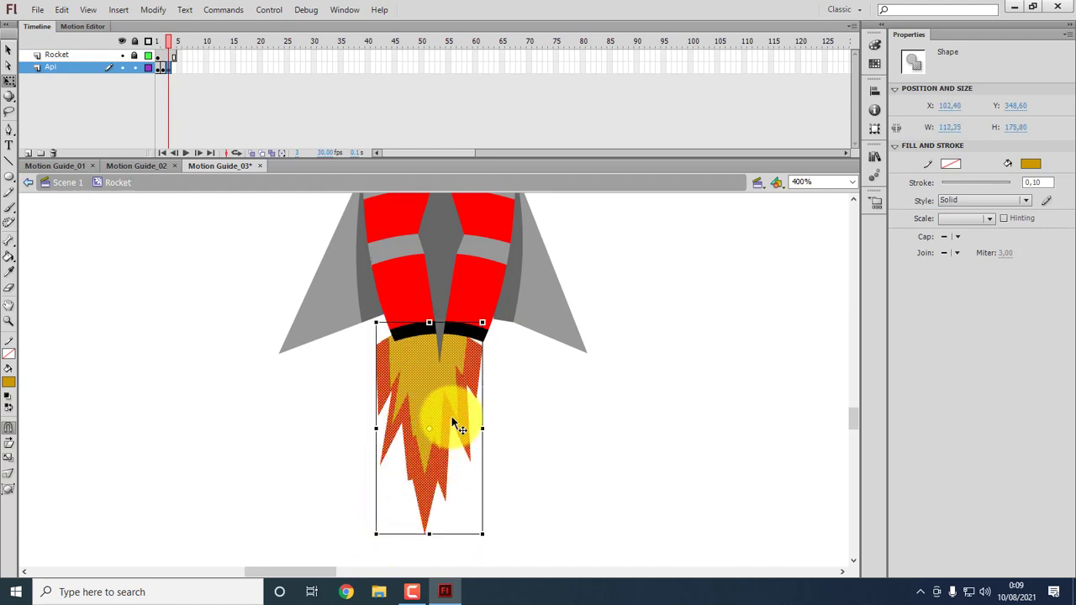
pyautogui.moveTo(468, 383); pyautogui.dragTo(479, 384)
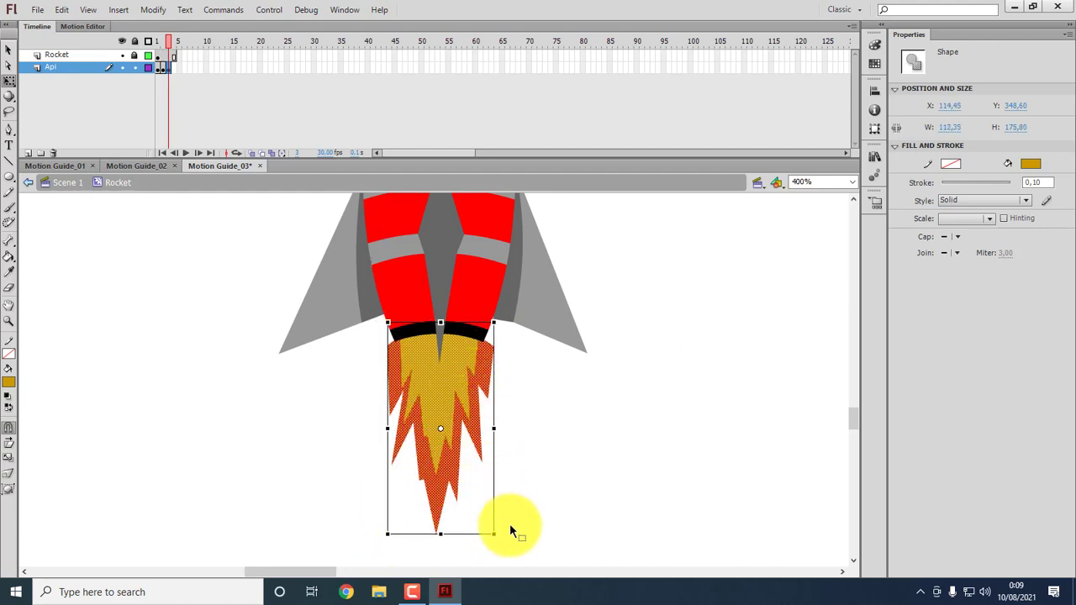
pyautogui.moveTo(494, 534); pyautogui.dragTo(511, 556)
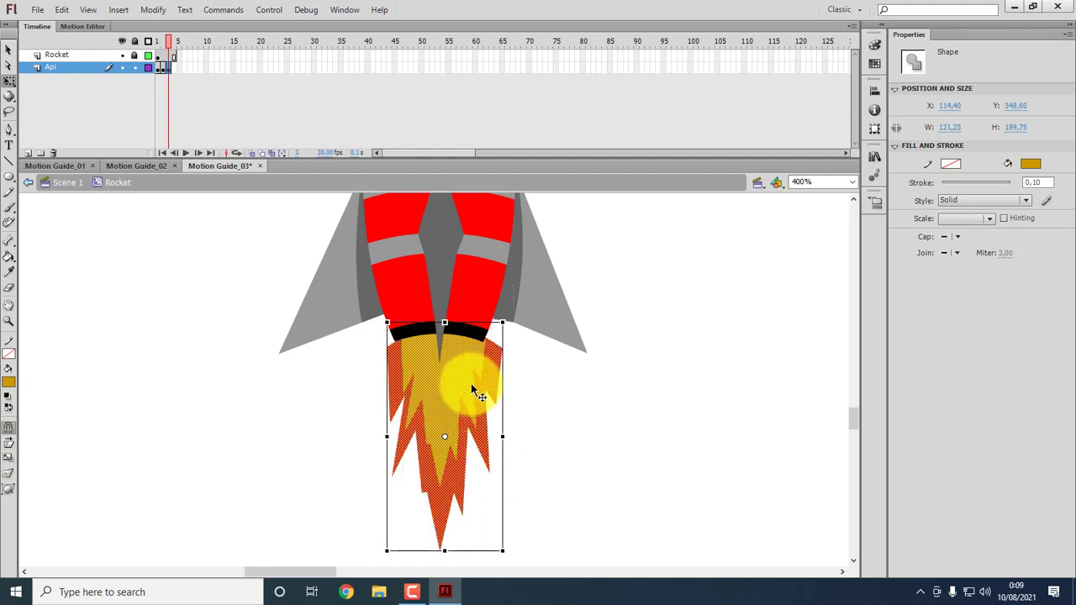
pyautogui.moveTo(471, 375); pyautogui.dragTo(470, 375)
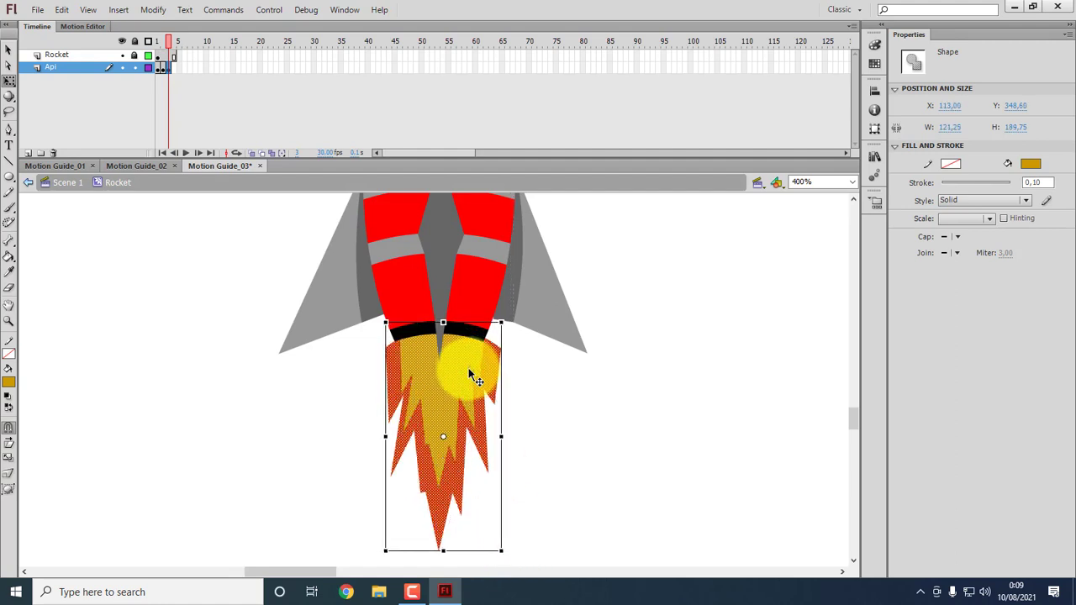
pyautogui.click(589, 407)
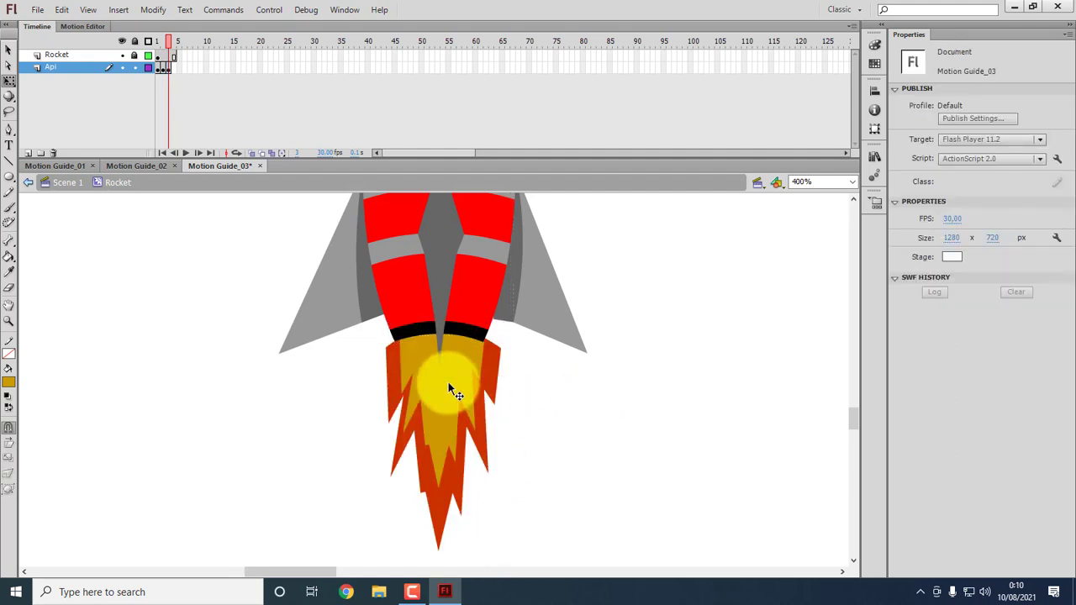
# Duplicate the golden inner flame in place on frame 3, shrink the copy to about 76 × 117 px and centre it inside the original.
pyautogui.click(446, 387)
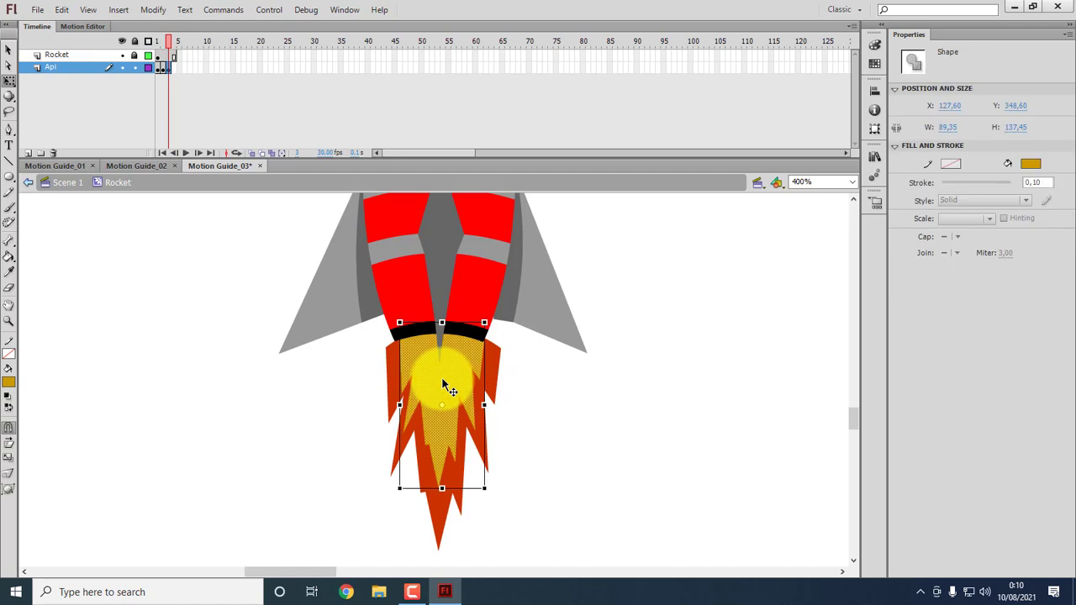
pyautogui.rightClick(443, 384)
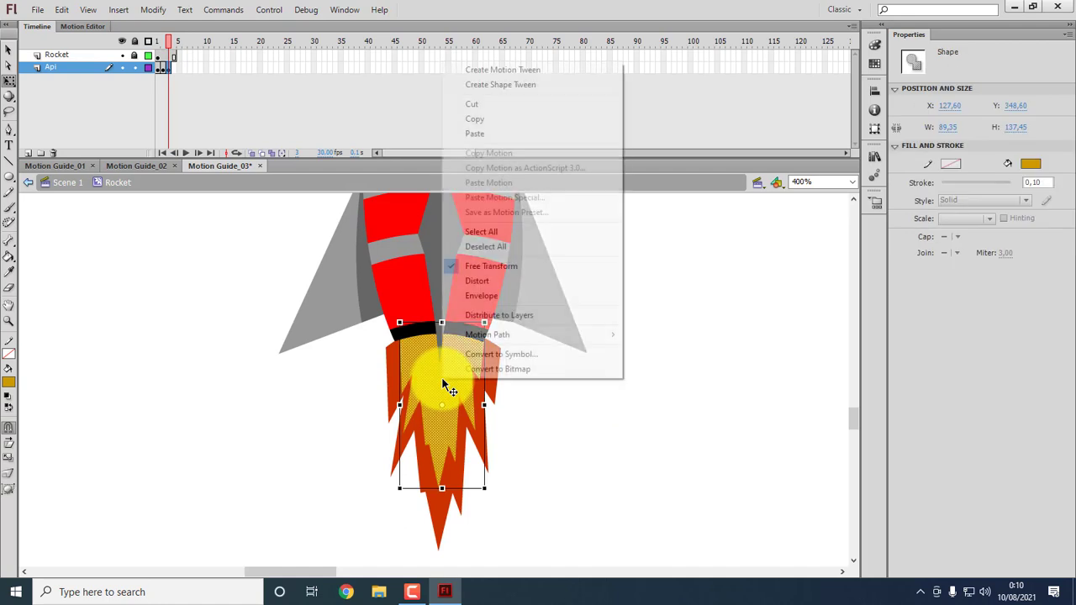
pyautogui.click(480, 115)
pyautogui.click(656, 317)
pyautogui.rightClick(629, 270)
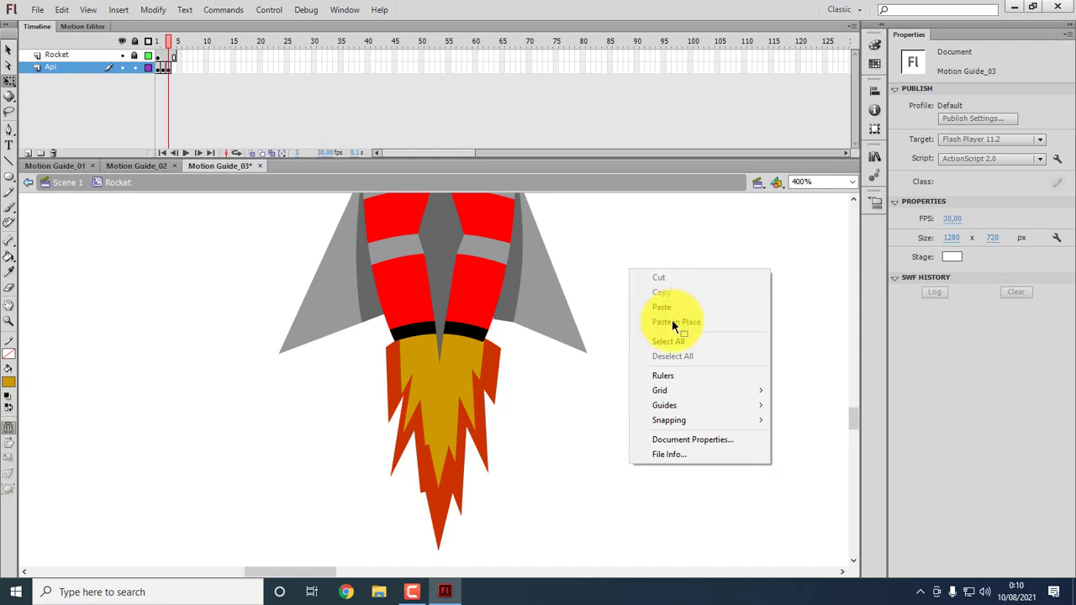
pyautogui.click(672, 319)
pyautogui.moveTo(486, 487); pyautogui.dragTo(475, 464)
pyautogui.moveTo(449, 374); pyautogui.dragTo(454, 375)
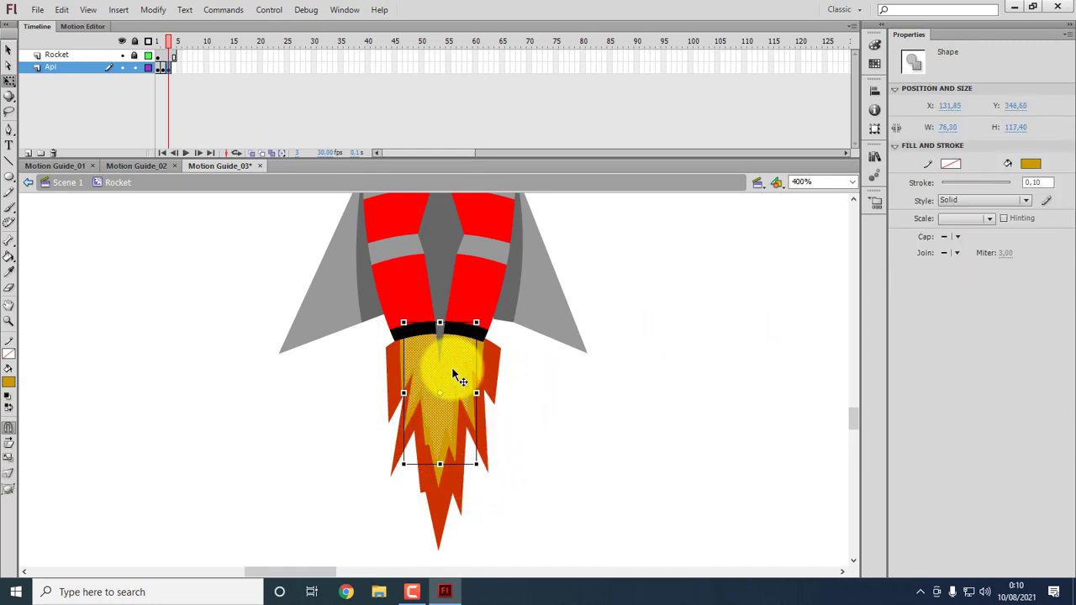
# Recolour the innermost flame copy on frame 3 yellow, shrink it to about 56 × 87 px and centre it inside the golden flame.
pyautogui.click(9, 383)
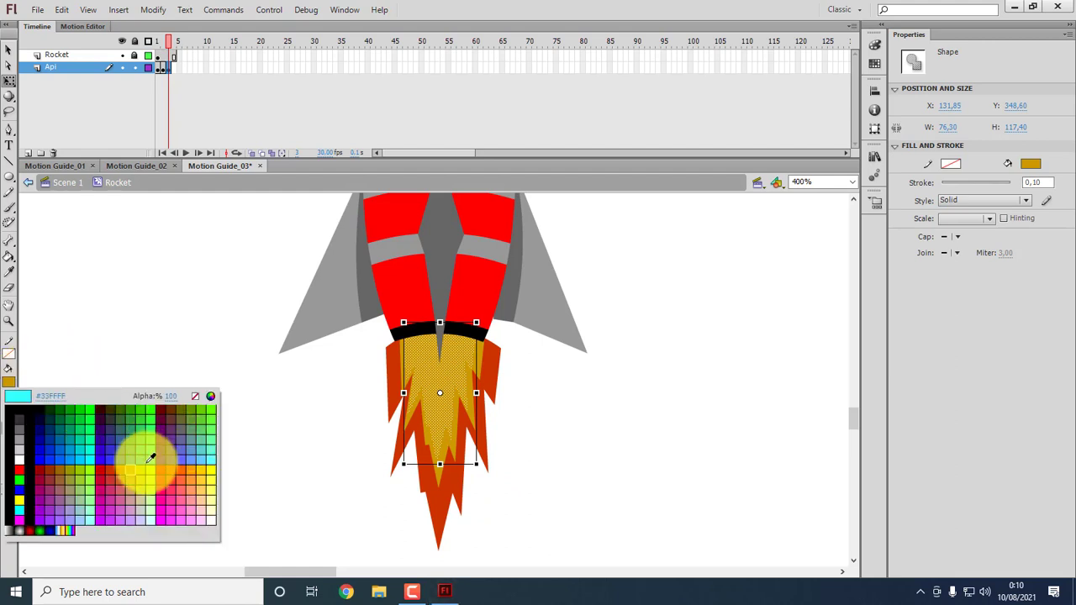
pyautogui.click(146, 464)
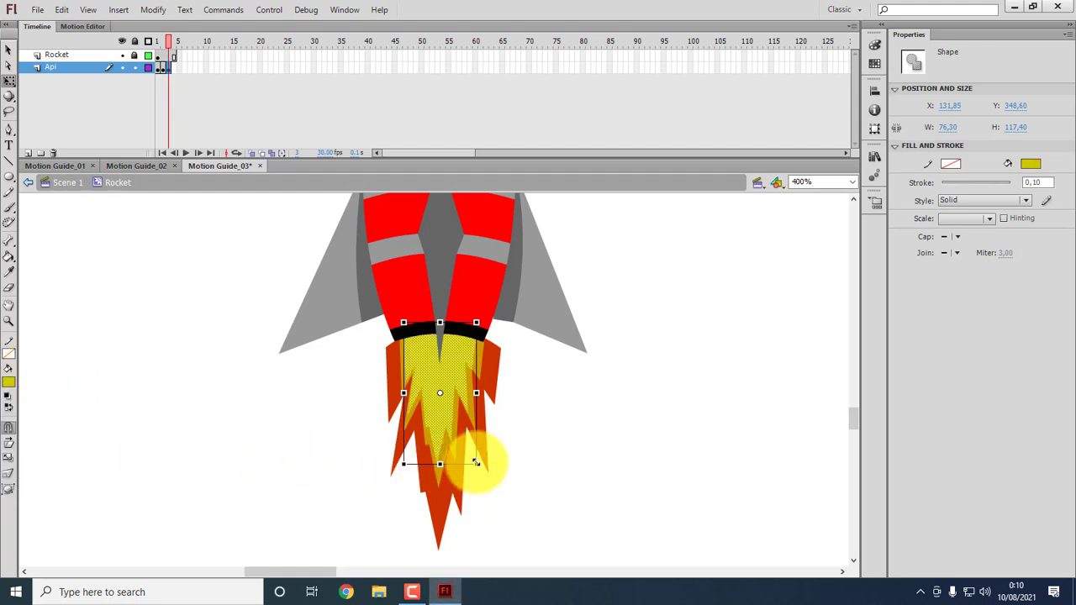
pyautogui.moveTo(476, 464); pyautogui.dragTo(455, 430)
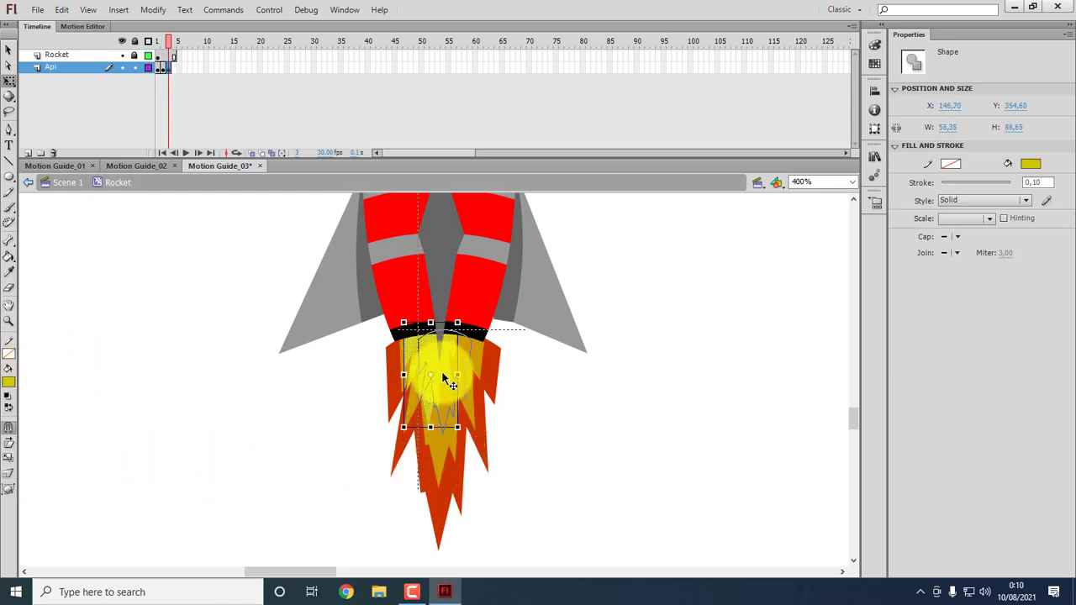
pyautogui.click(664, 362)
pyautogui.press('Return')
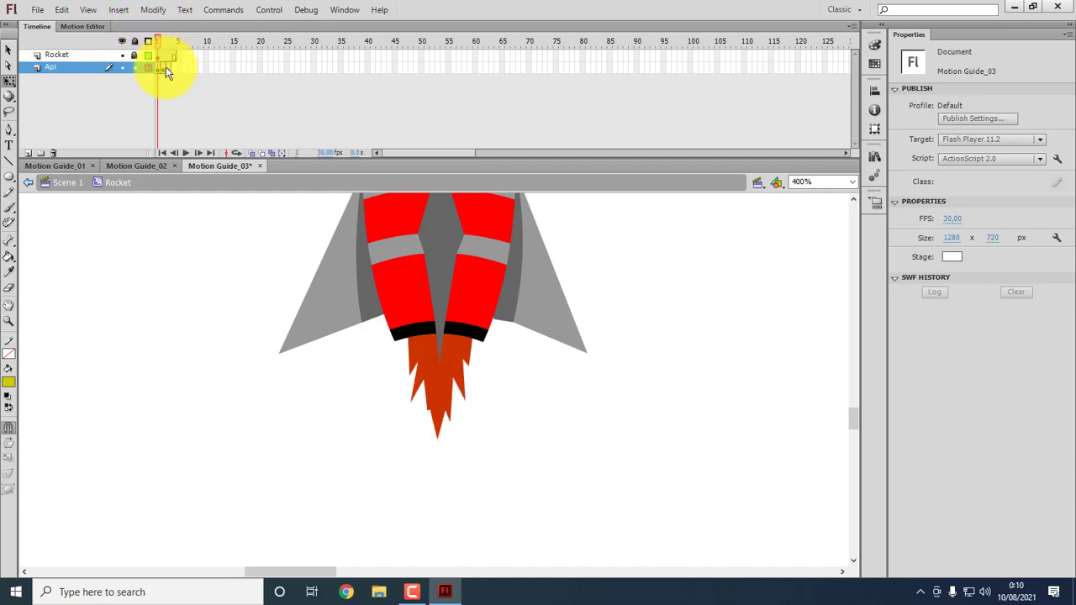
# Copy the golden inner flame from frame 2 of the Api layer and paste it in place on frame 1.
pyautogui.click(165, 66)
pyautogui.click(614, 396)
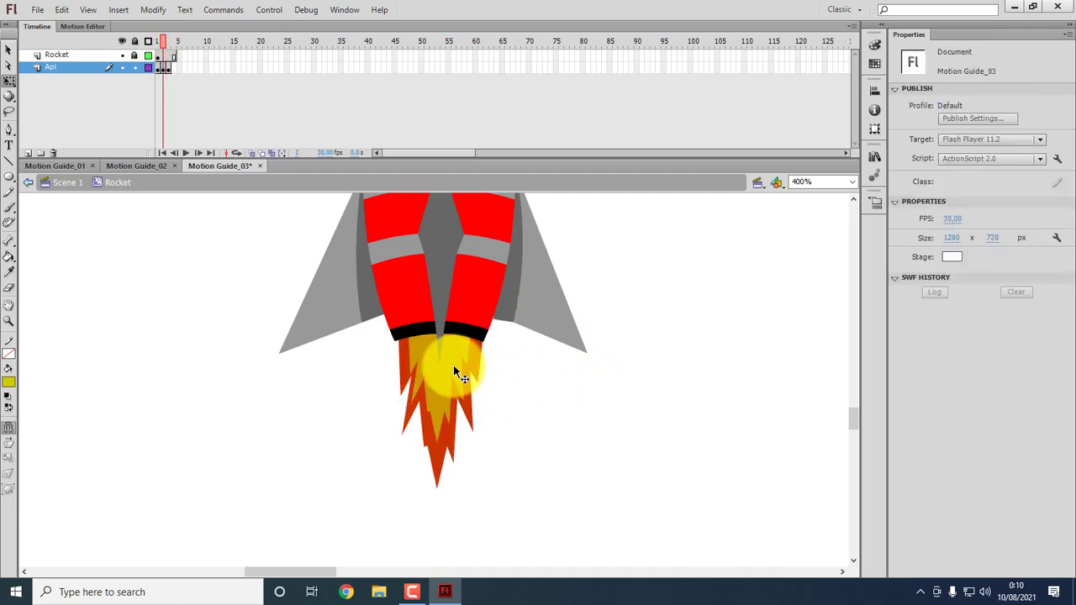
pyautogui.click(453, 372)
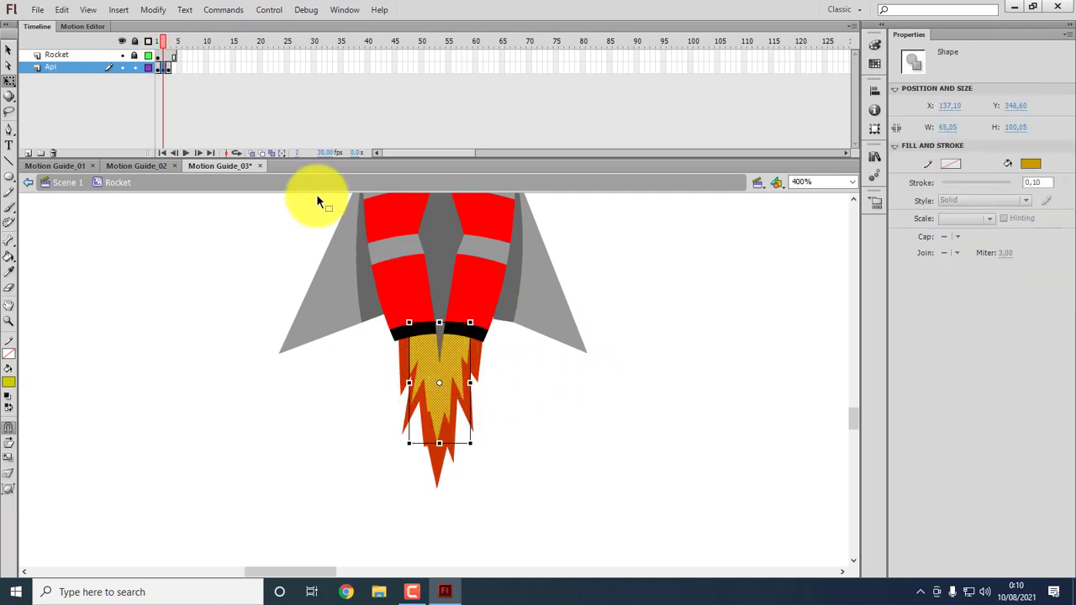
pyautogui.click(158, 66)
pyautogui.click(631, 287)
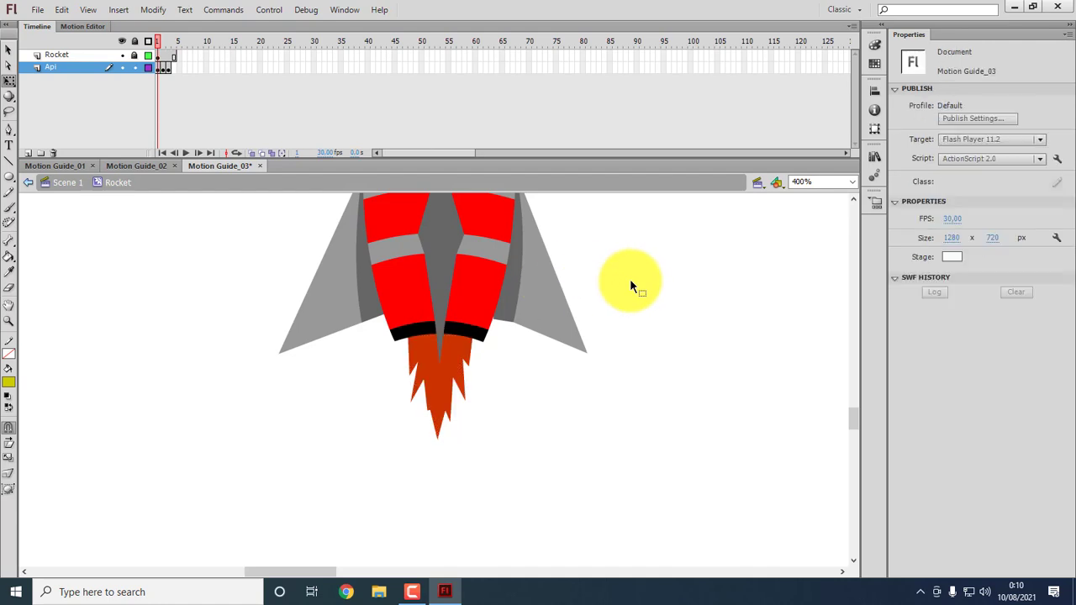
pyautogui.rightClick(631, 287)
pyautogui.click(670, 337)
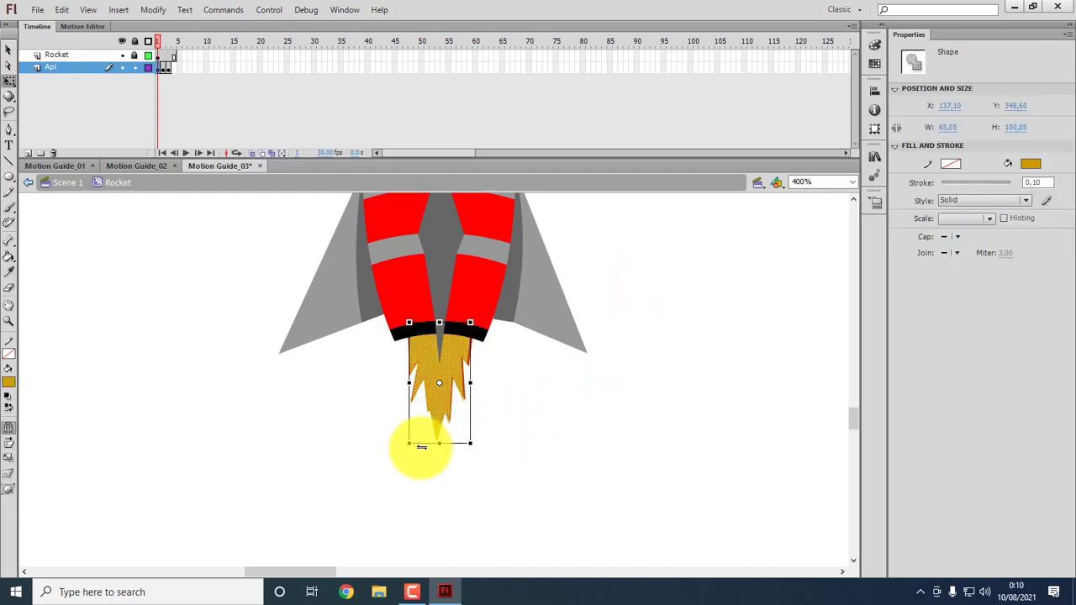
# Shrink the golden flame on frame 1 to about 48 × 74 px and centre it inside the orange-red flame.
pyautogui.moveTo(409, 443); pyautogui.dragTo(425, 411)
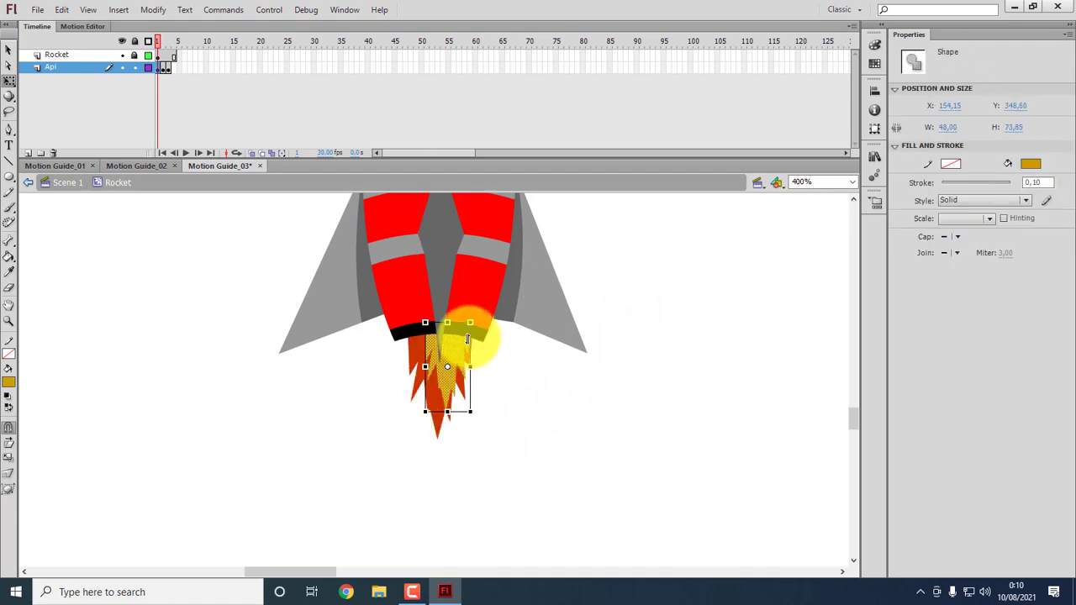
pyautogui.moveTo(468, 338); pyautogui.dragTo(459, 335)
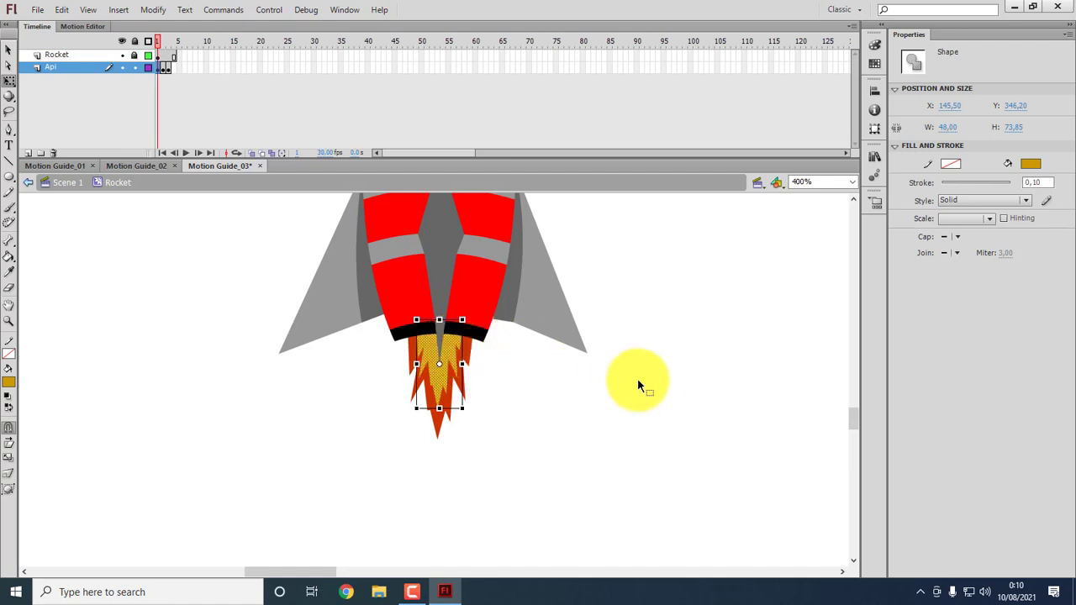
pyautogui.click(643, 383)
# Select all three colours of the flame on frame 3 of the Api layer and copy them.
pyautogui.click(164, 41)
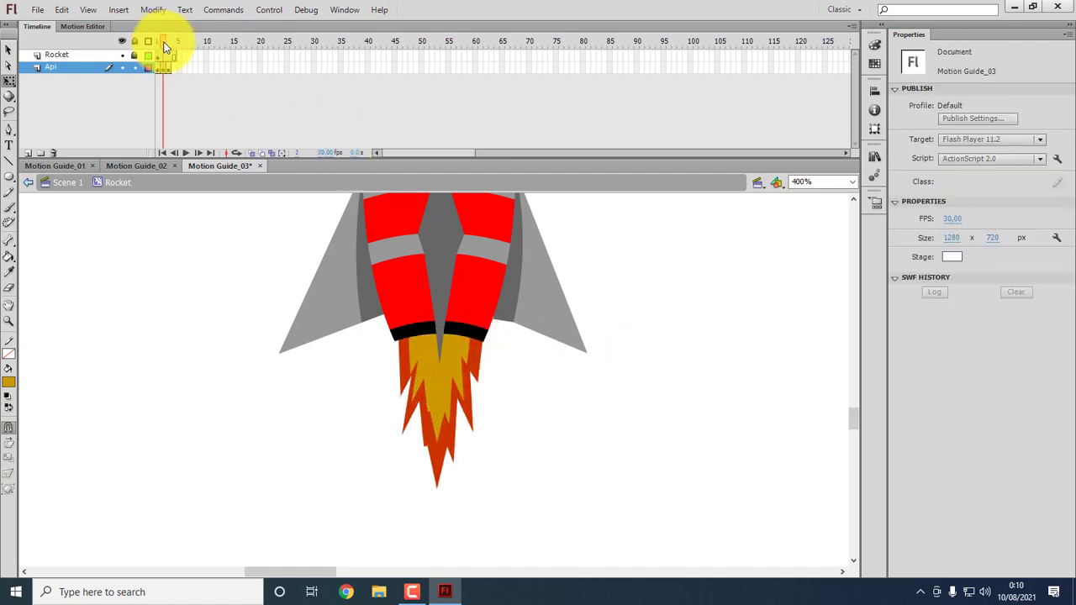
pyautogui.moveTo(165, 46)
pyautogui.mouseDown()
pyautogui.moveTo(154, 40)
pyautogui.moveTo(179, 54)
pyautogui.mouseUp()
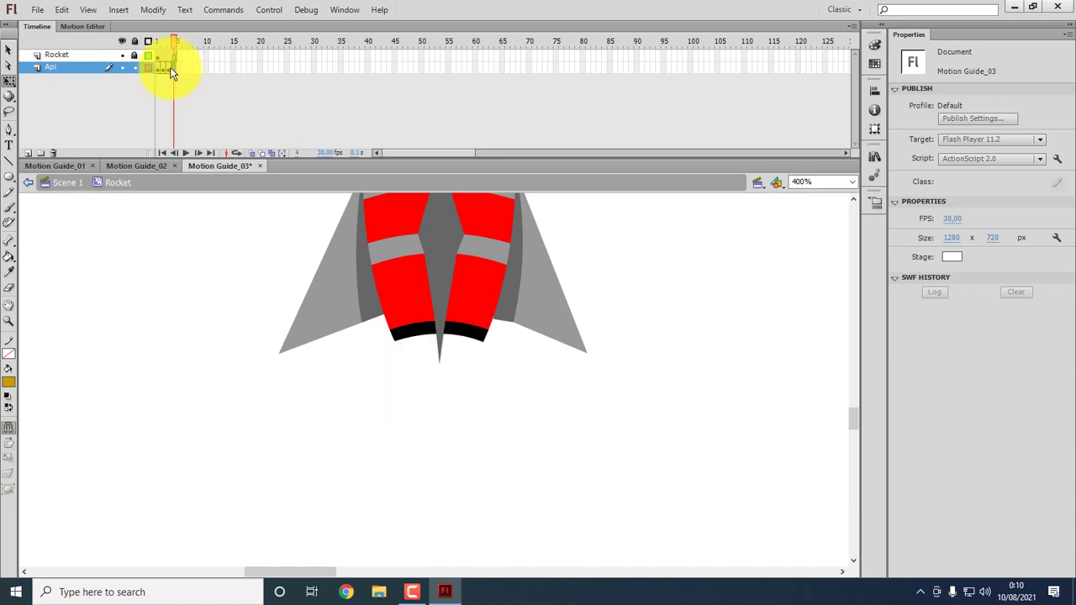
pyautogui.click(168, 69)
pyautogui.click(622, 376)
pyautogui.click(448, 373)
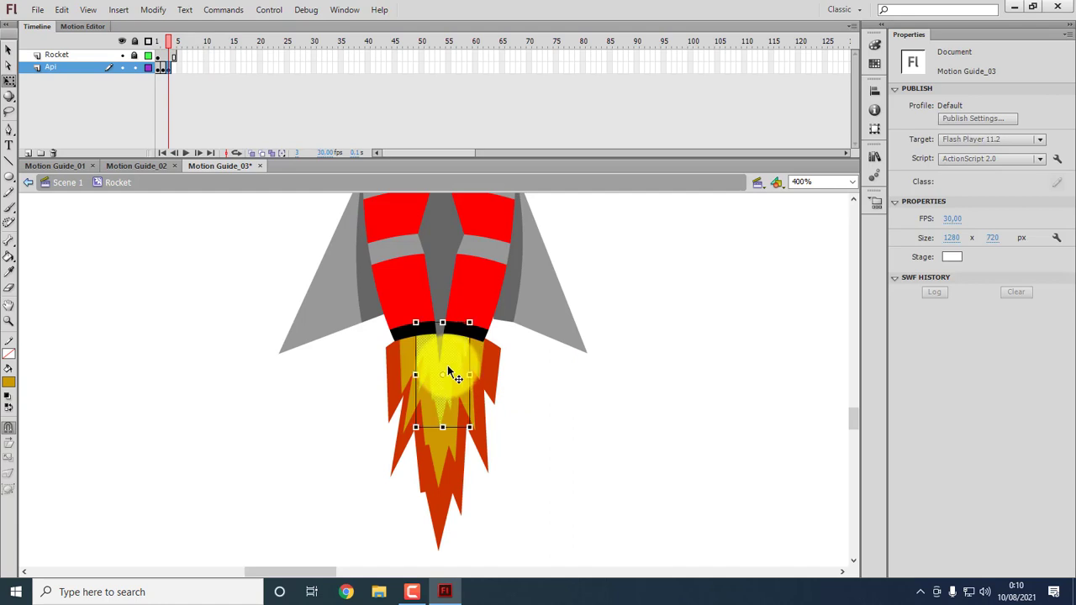
pyautogui.moveTo(448, 372); pyautogui.dragTo(472, 381)
pyautogui.keyDown('shift'); pyautogui.click(483, 365); pyautogui.keyUp('shift')
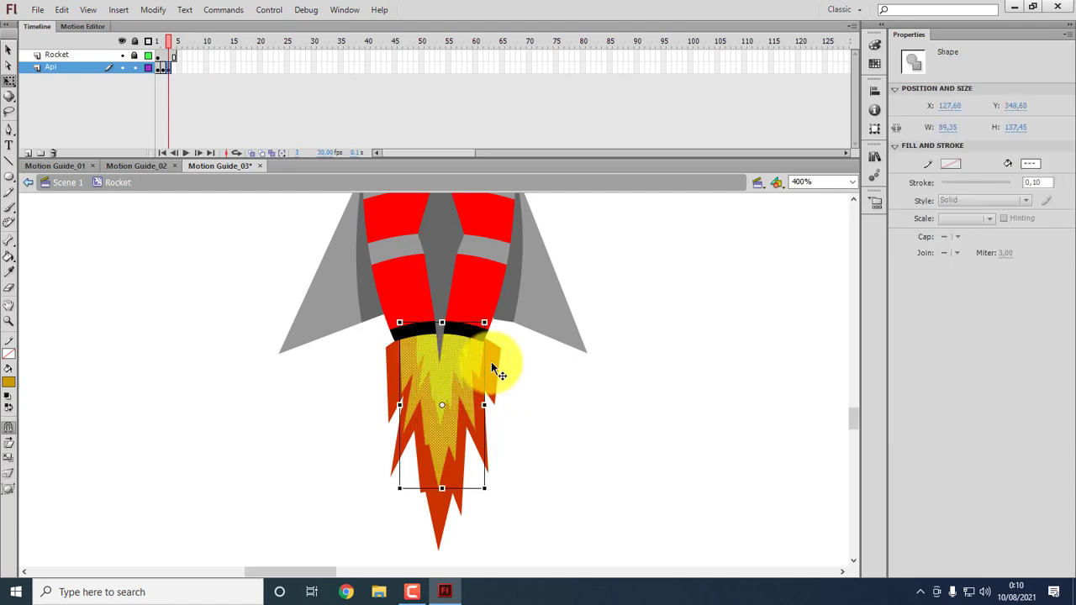
pyautogui.keyDown('shift'); pyautogui.click(492, 364); pyautogui.keyUp('shift')
pyautogui.rightClick(491, 364)
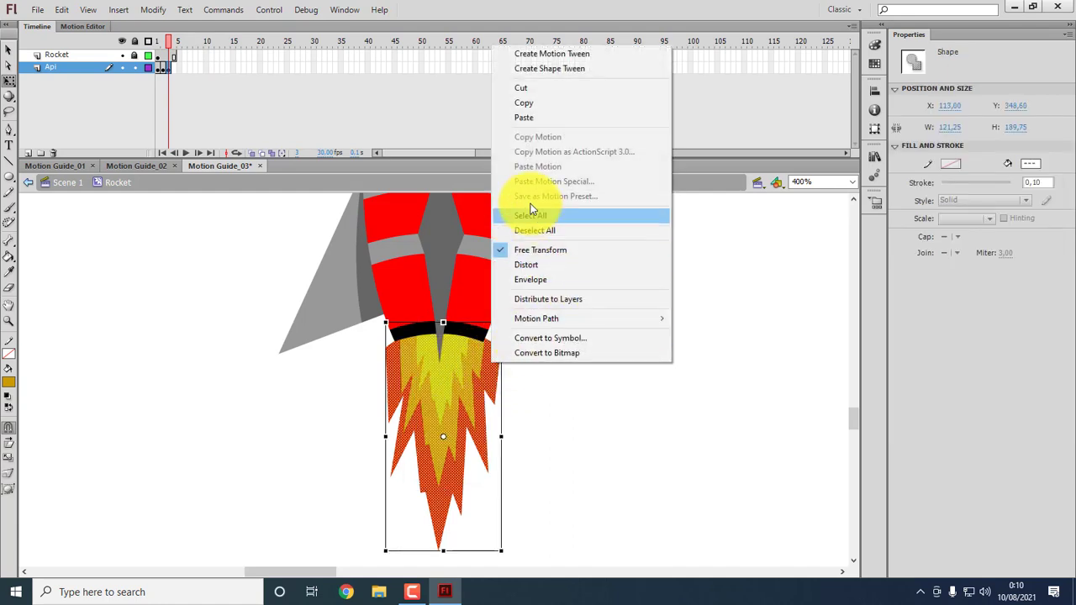
pyautogui.click(520, 105)
# Insert a blank keyframe at frame 4 of the Api layer.
pyautogui.click(175, 72)
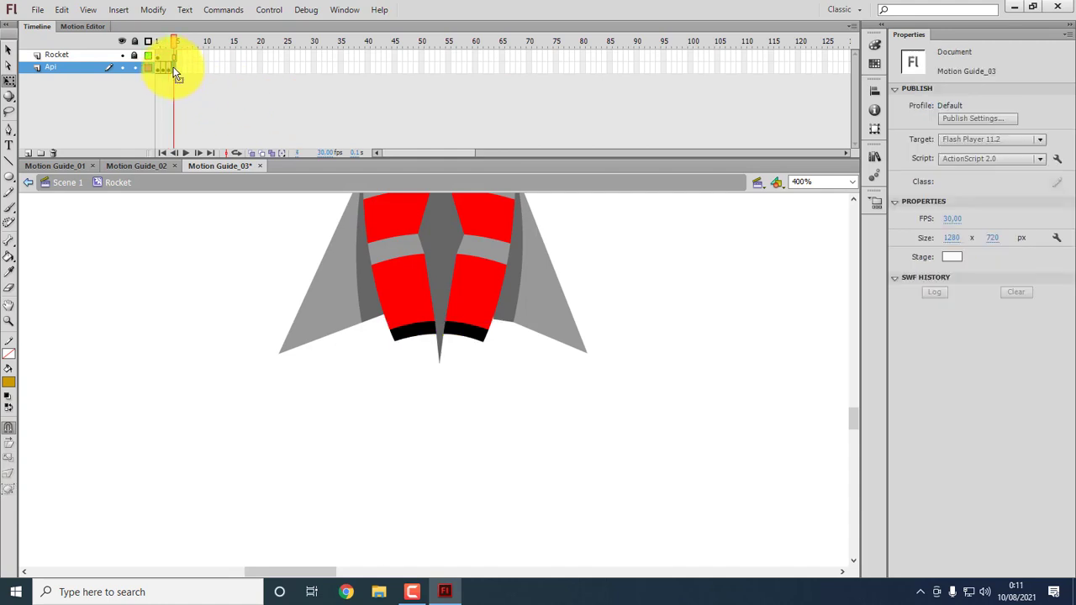
pyautogui.rightClick(176, 74)
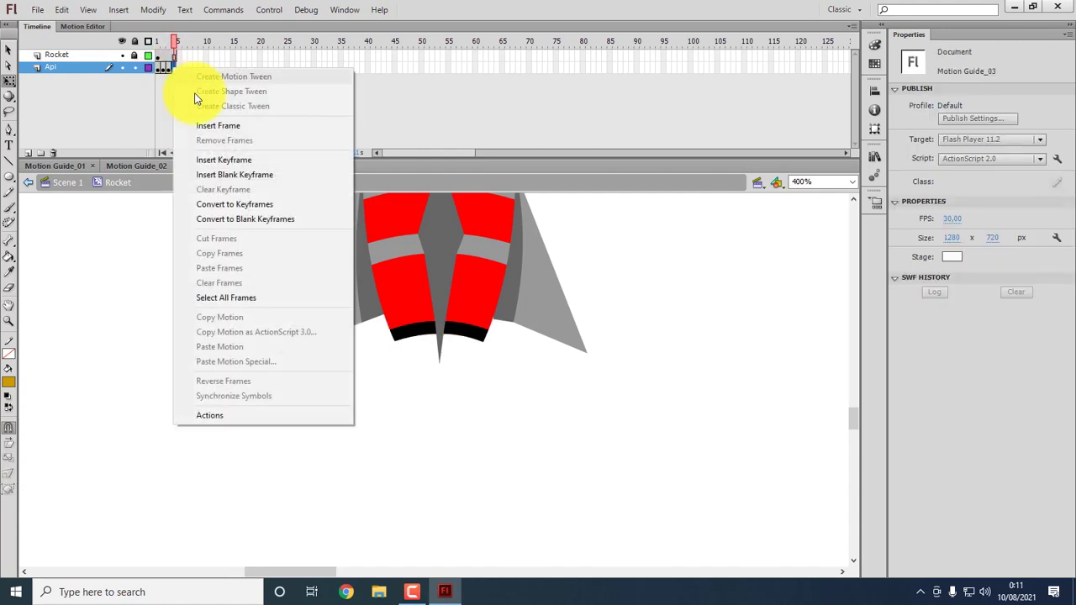
pyautogui.click(243, 177)
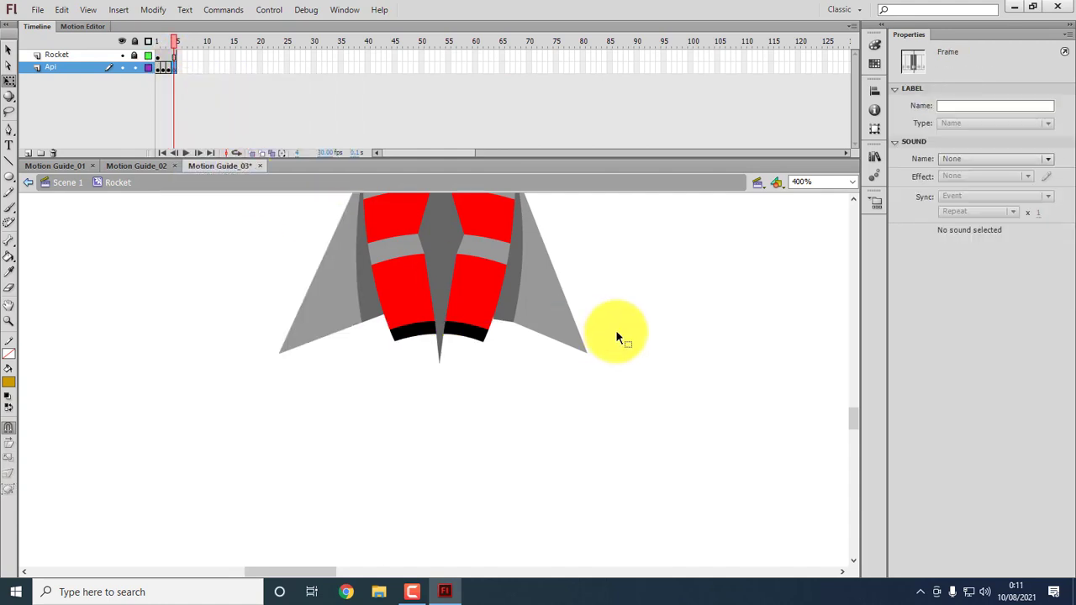
# Paste the three-colour flame in place on frame 4 and enlarge it to about 166 × 260 px, centred beneath the nozzle.
pyautogui.rightClick(644, 266)
pyautogui.click(706, 317)
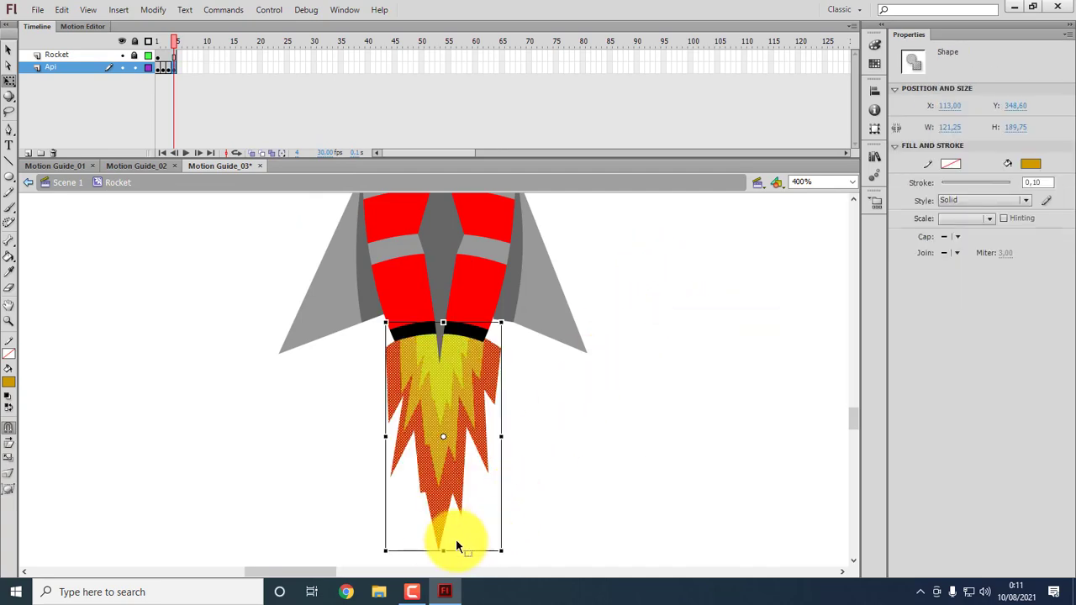
pyautogui.scroll(-3, 458, 488)
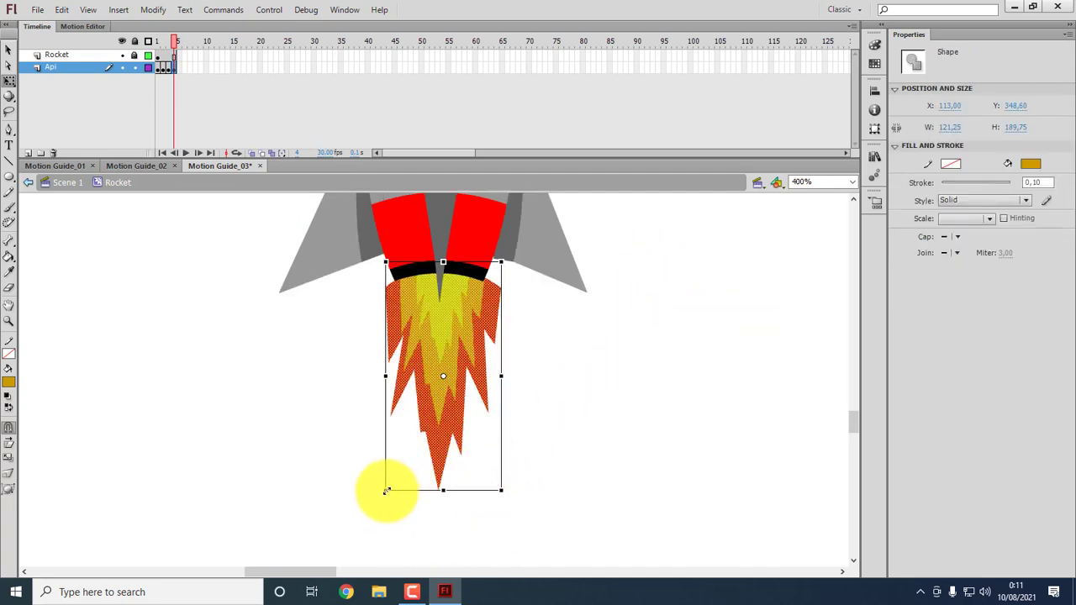
pyautogui.moveTo(385, 490); pyautogui.dragTo(337, 551)
pyautogui.moveTo(457, 365); pyautogui.dragTo(476, 370)
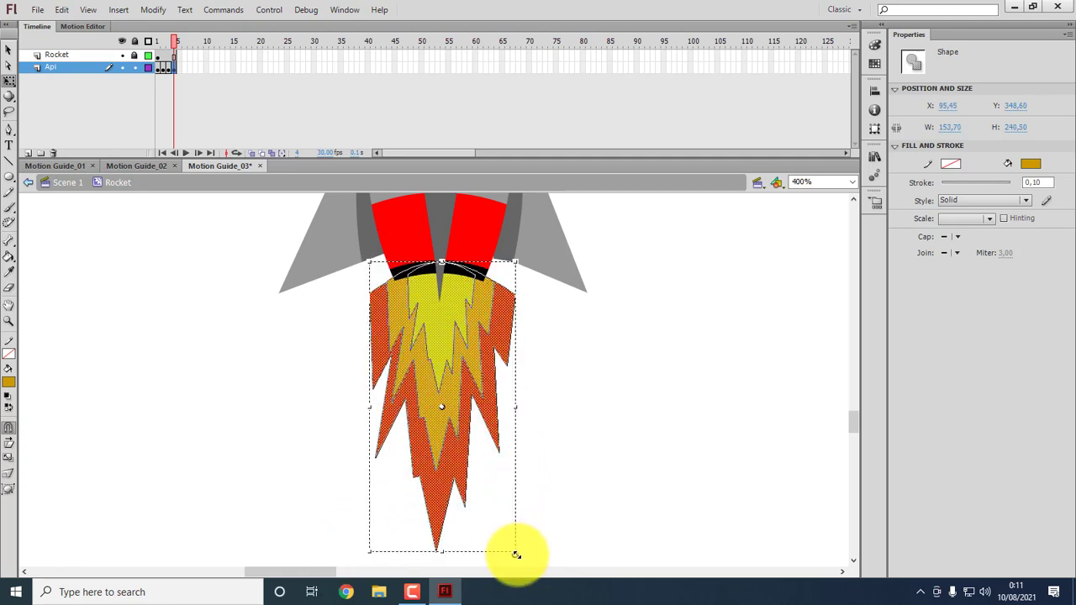
pyautogui.moveTo(516, 555); pyautogui.dragTo(538, 571)
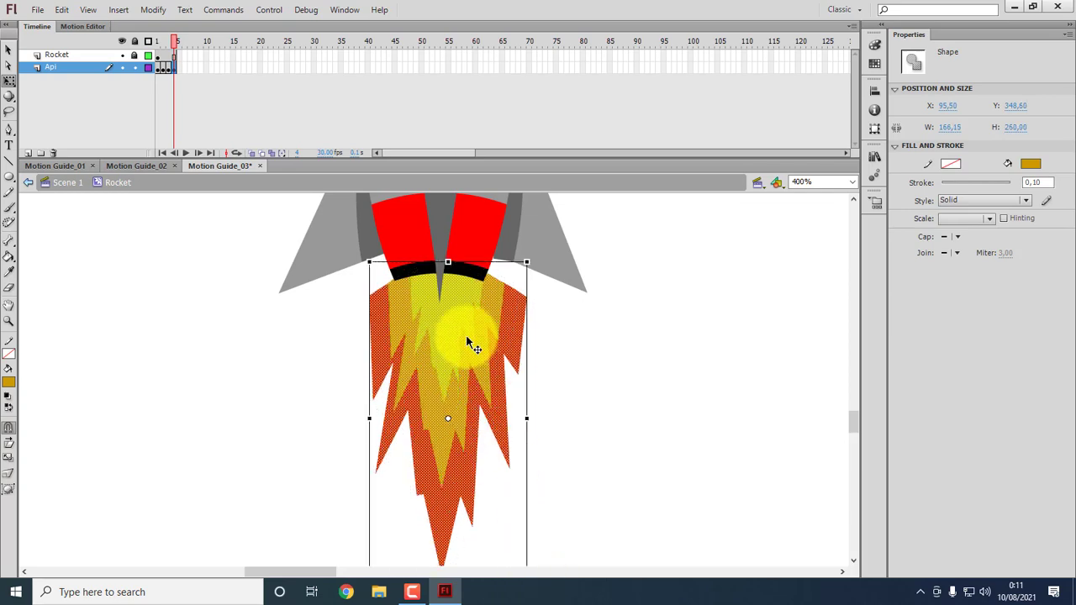
pyautogui.moveTo(467, 338); pyautogui.dragTo(465, 343)
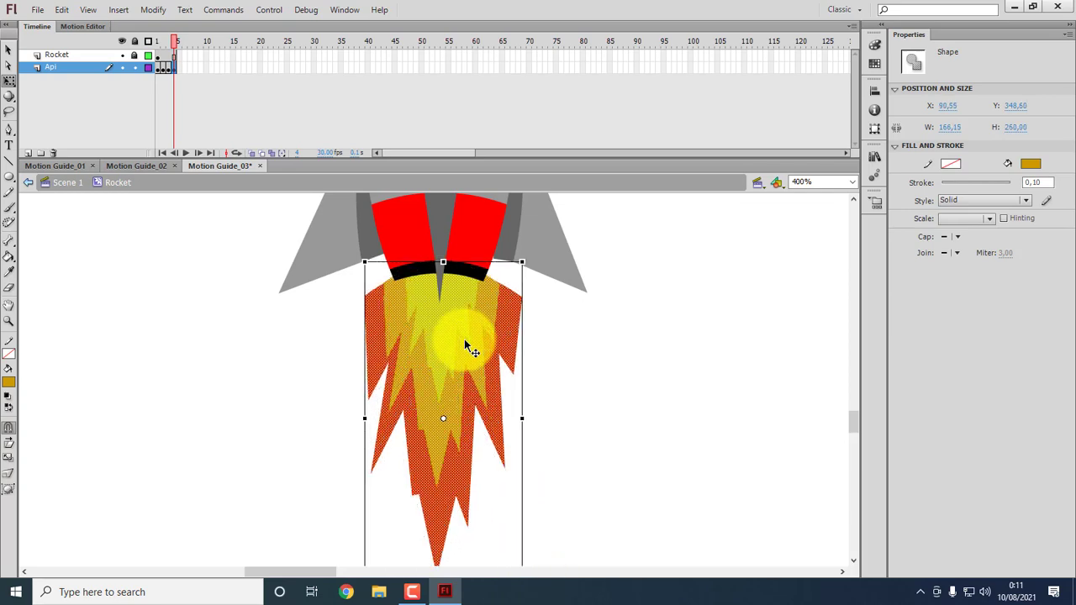
pyautogui.click(611, 354)
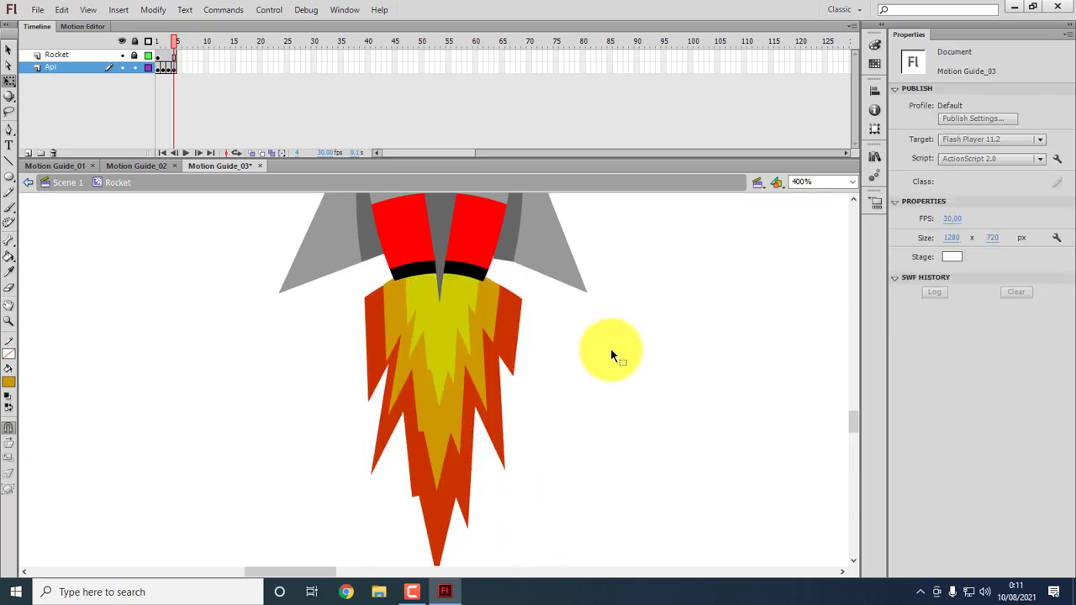
# Test the movie to check the flame animation, close the preview and step through frames 1 to 4 of the Rocket clip.
pyautogui.moveTo(179, 38); pyautogui.dragTo(180, 67)
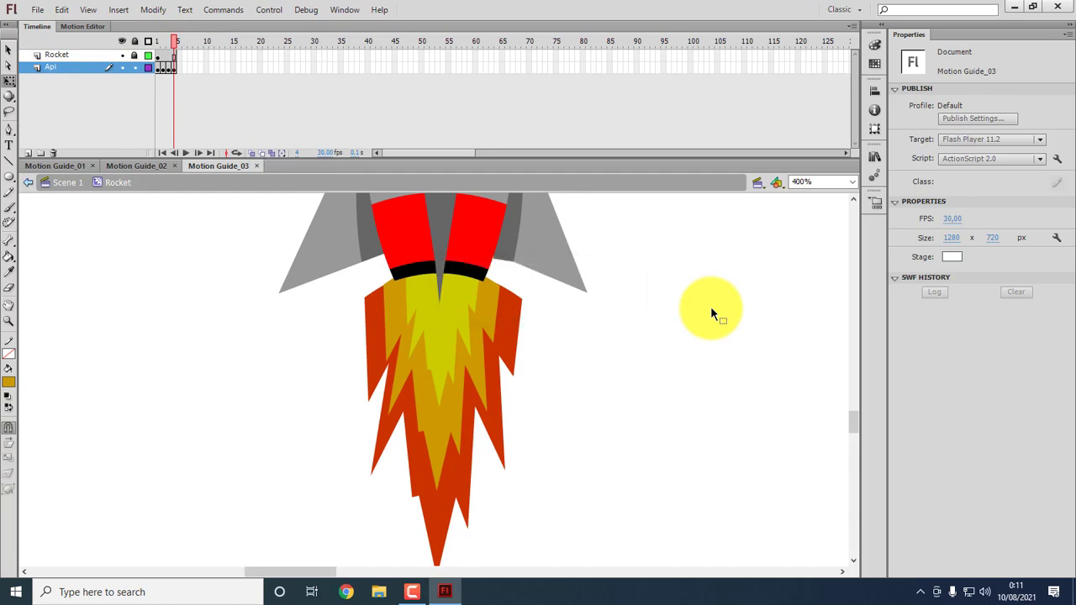
pyautogui.hotkey('ctrl', 'Return')
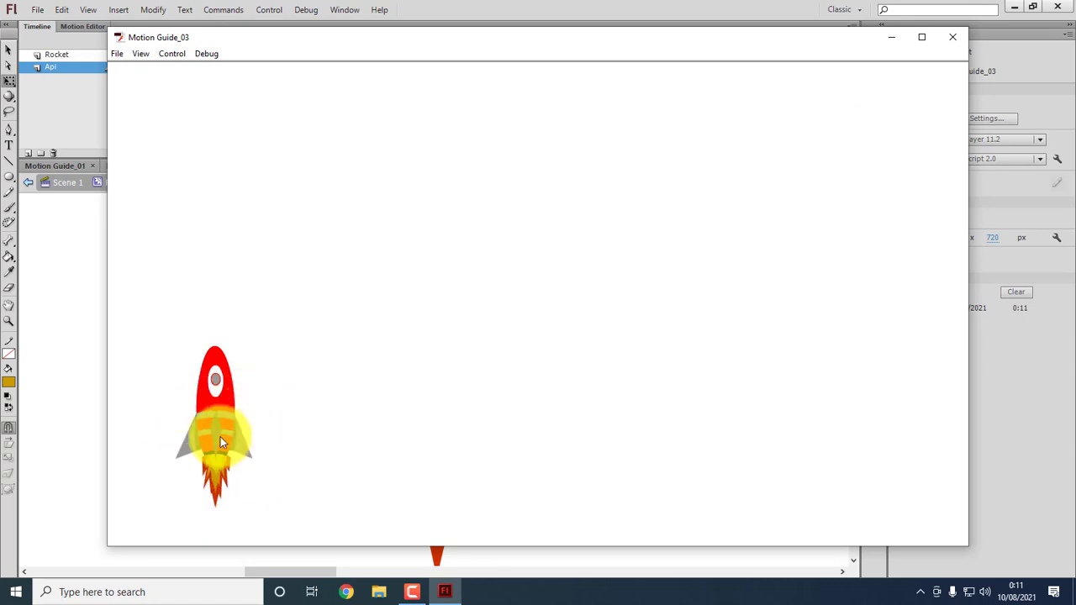
pyautogui.click(953, 45)
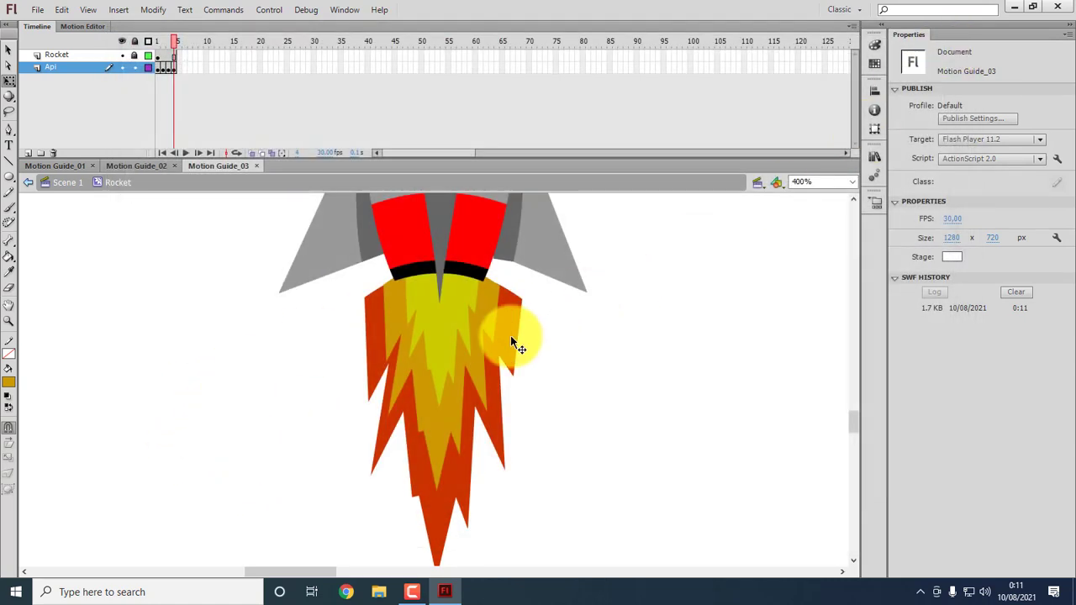
pyautogui.click(157, 42)
pyautogui.click(163, 41)
pyautogui.click(168, 43)
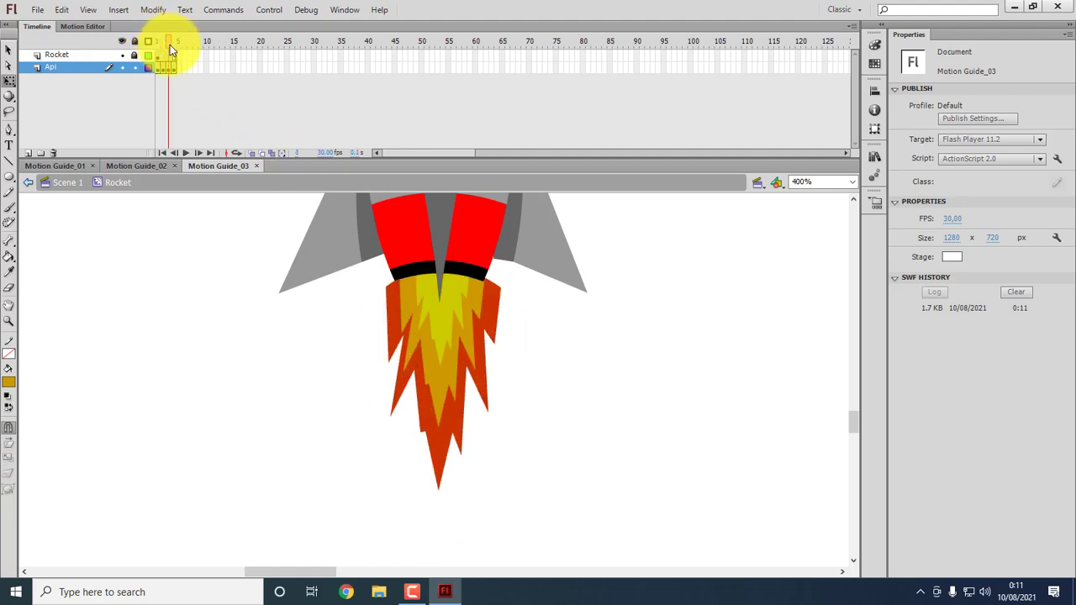
pyautogui.click(174, 43)
# Reshape the flame on frame 4 by pulling the upper outer corners of its red and golden shapes in to the black nozzle's ends.
pyautogui.click(171, 69)
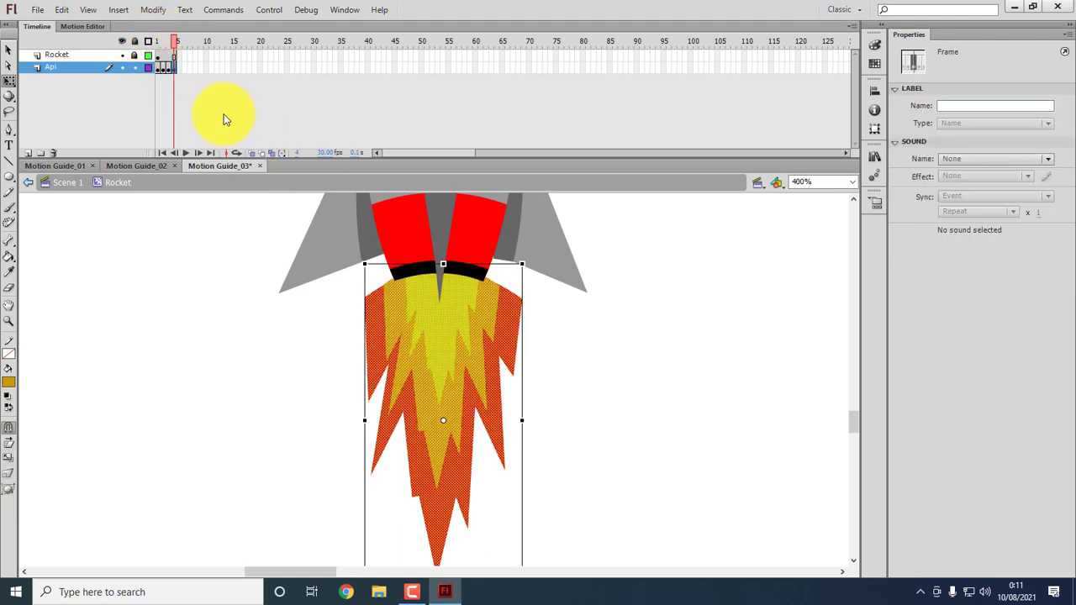
pyautogui.click(646, 380)
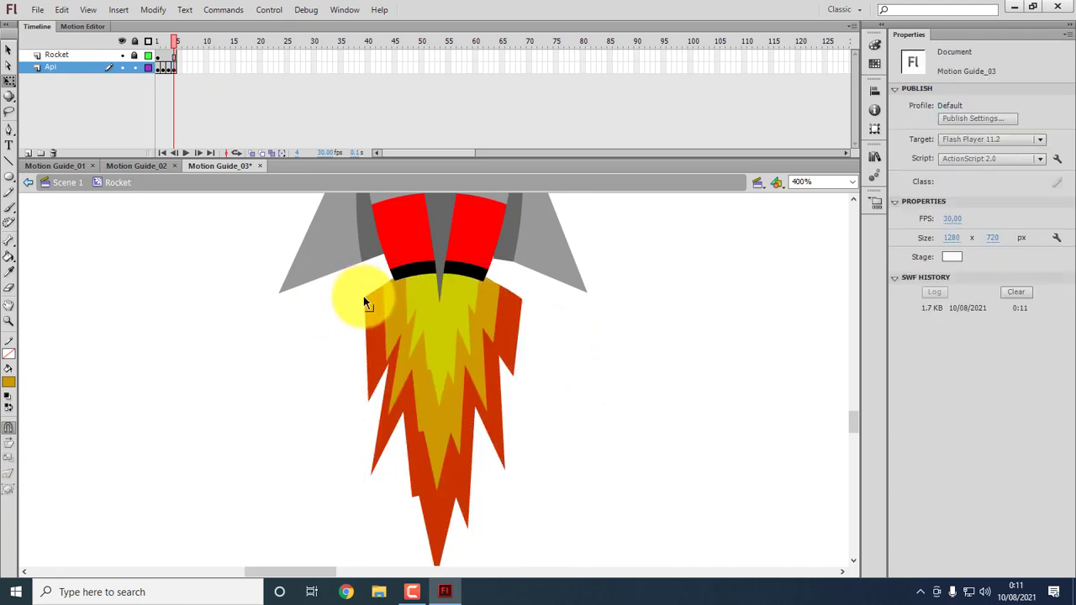
pyautogui.click(363, 296)
pyautogui.press('v')
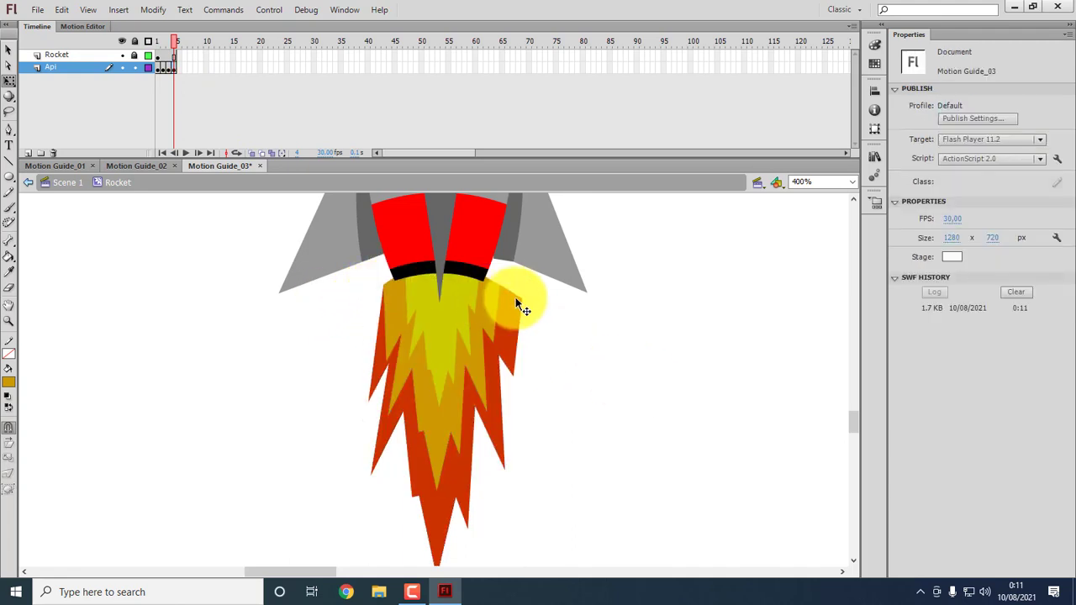
pyautogui.click(518, 299)
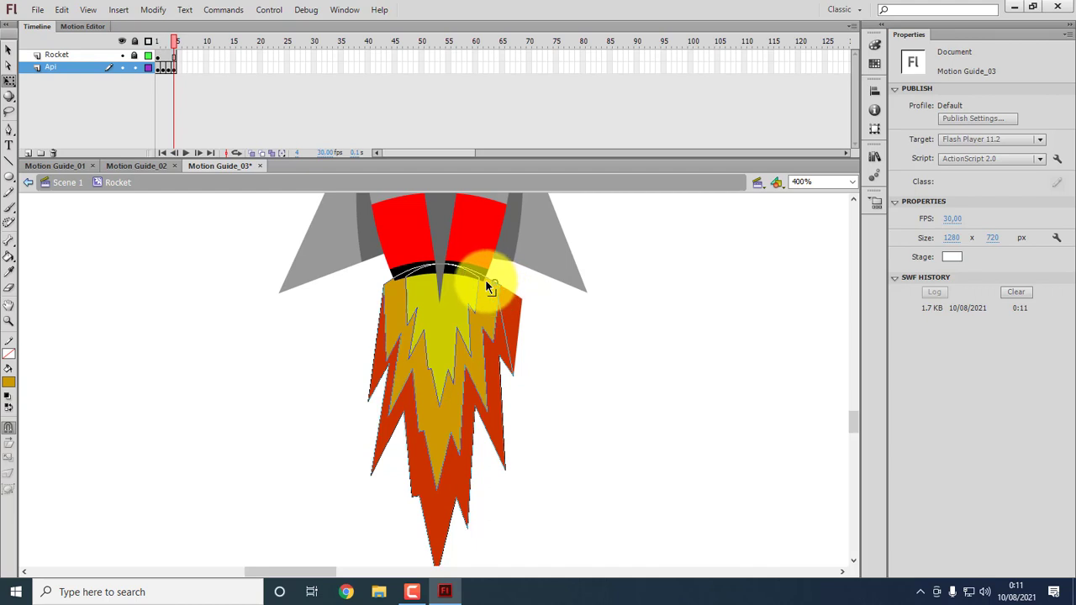
pyautogui.moveTo(485, 280); pyautogui.dragTo(484, 280)
pyautogui.click(492, 280)
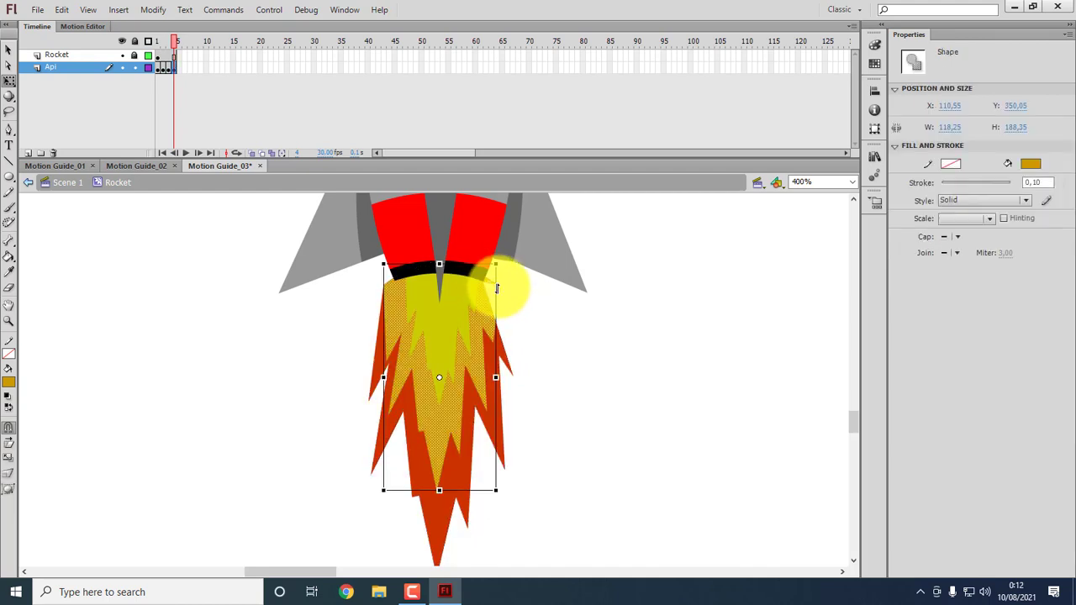
pyautogui.click(516, 298)
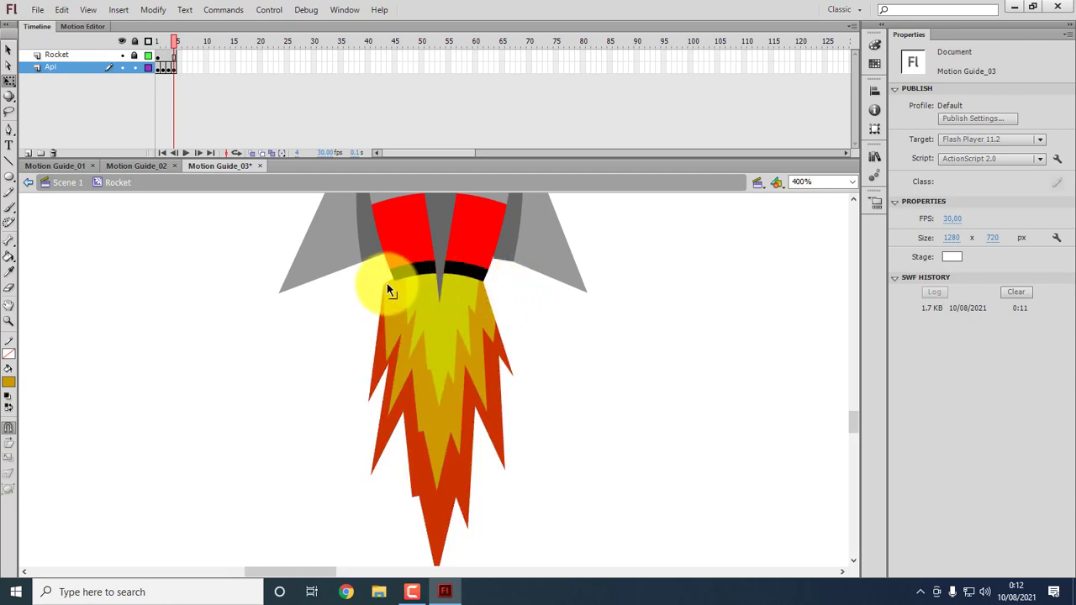
pyautogui.press('a')
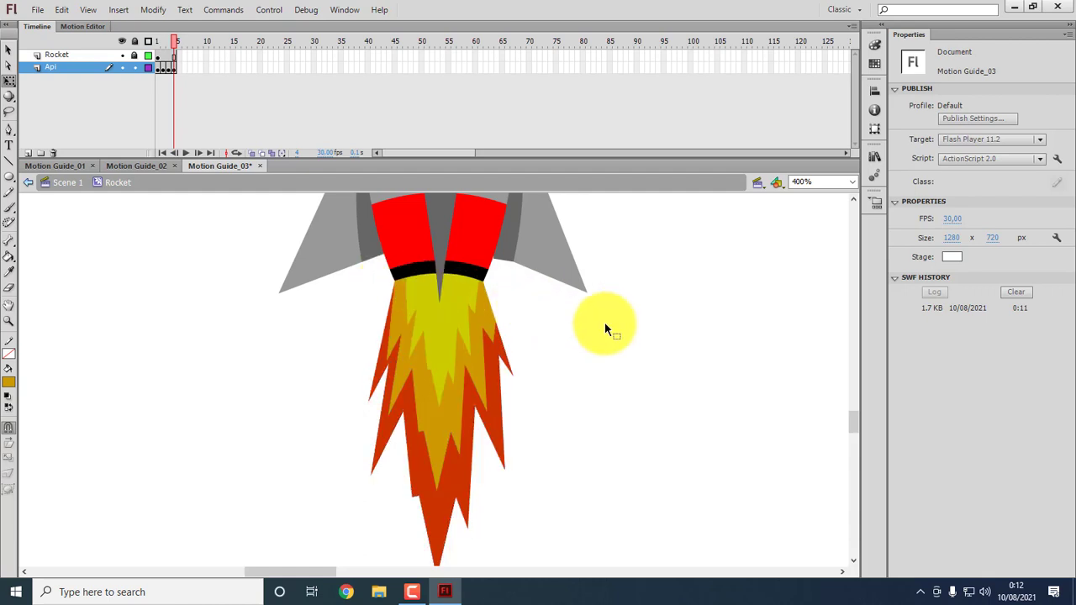
# Reshape the flame on frame 3 by pulling the red shape's upper outer corners in to the black nozzle's ends.
pyautogui.click(168, 68)
pyautogui.click(548, 326)
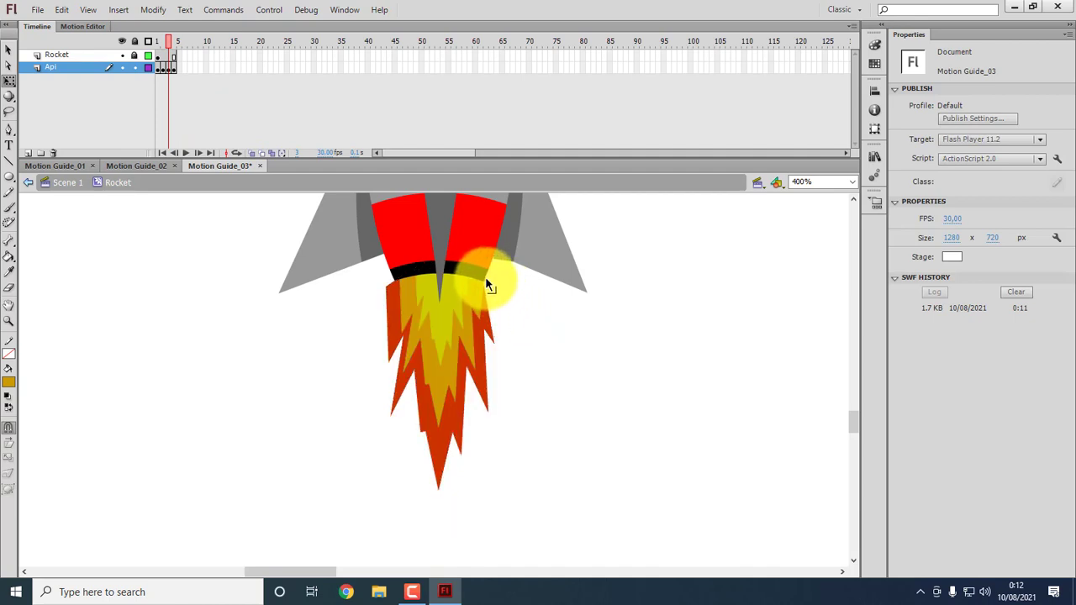
pyautogui.moveTo(486, 279); pyautogui.dragTo(482, 280)
pyautogui.moveTo(388, 285); pyautogui.dragTo(398, 286)
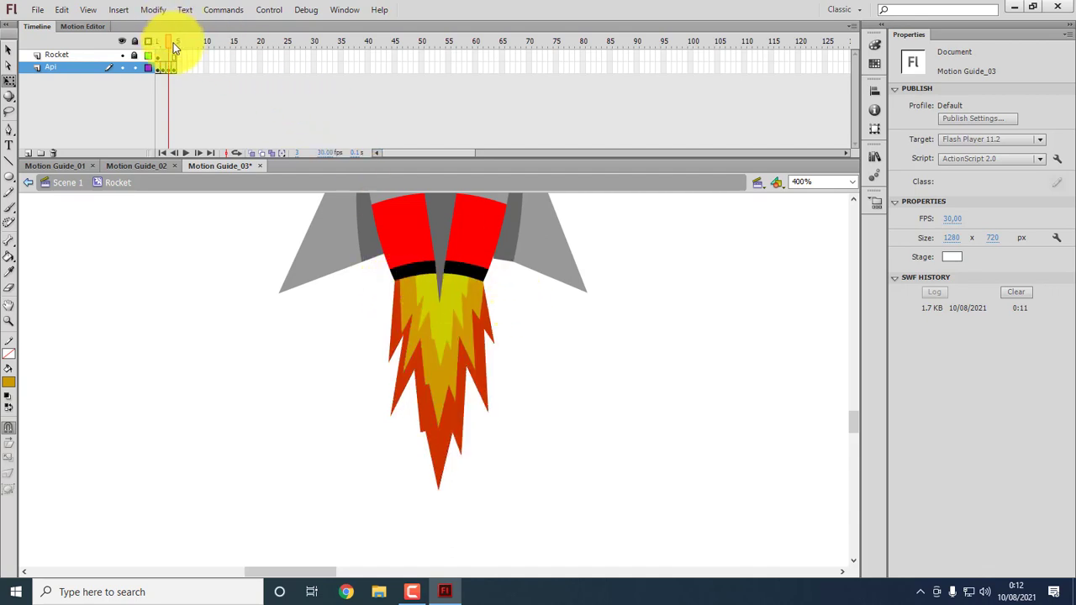
# Step through frames 1 to 4 of the Rocket clip to check the flame shapes against the nozzle.
pyautogui.moveTo(173, 43); pyautogui.dragTo(165, 48)
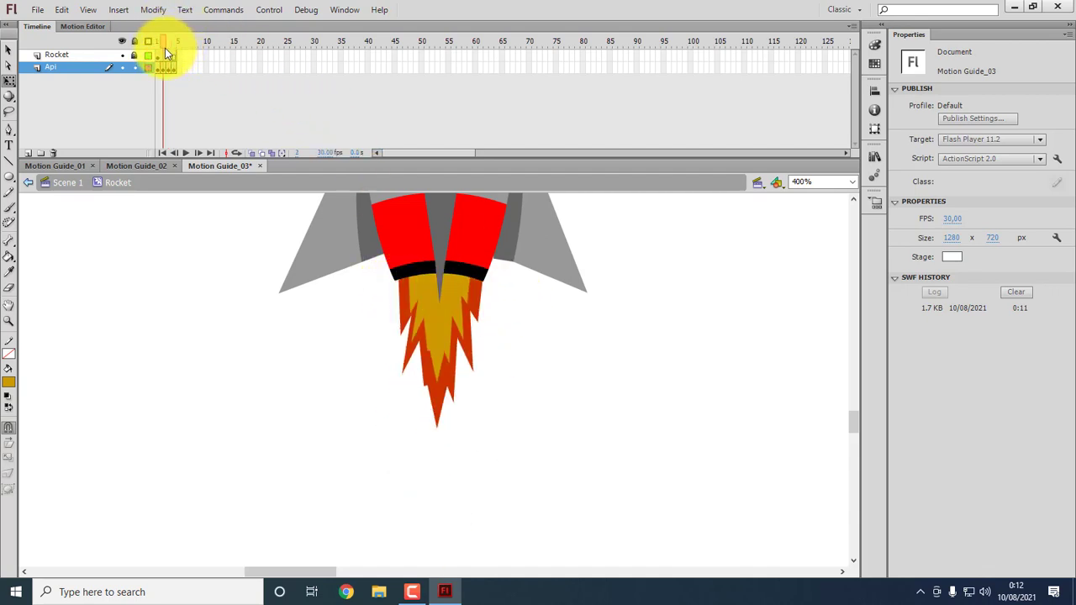
pyautogui.click(164, 67)
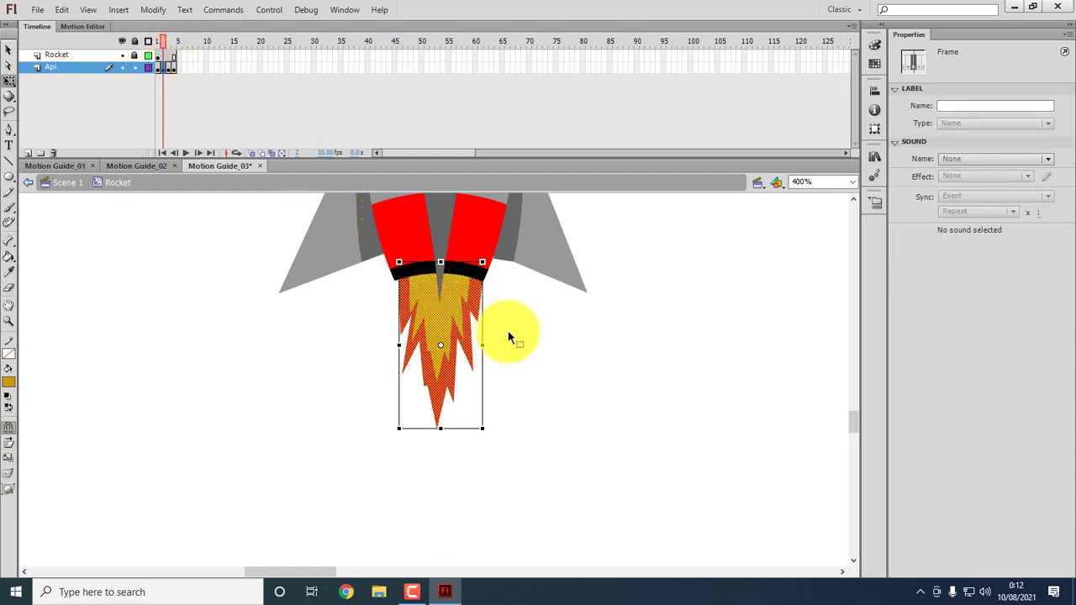
pyautogui.click(505, 335)
pyautogui.click(159, 41)
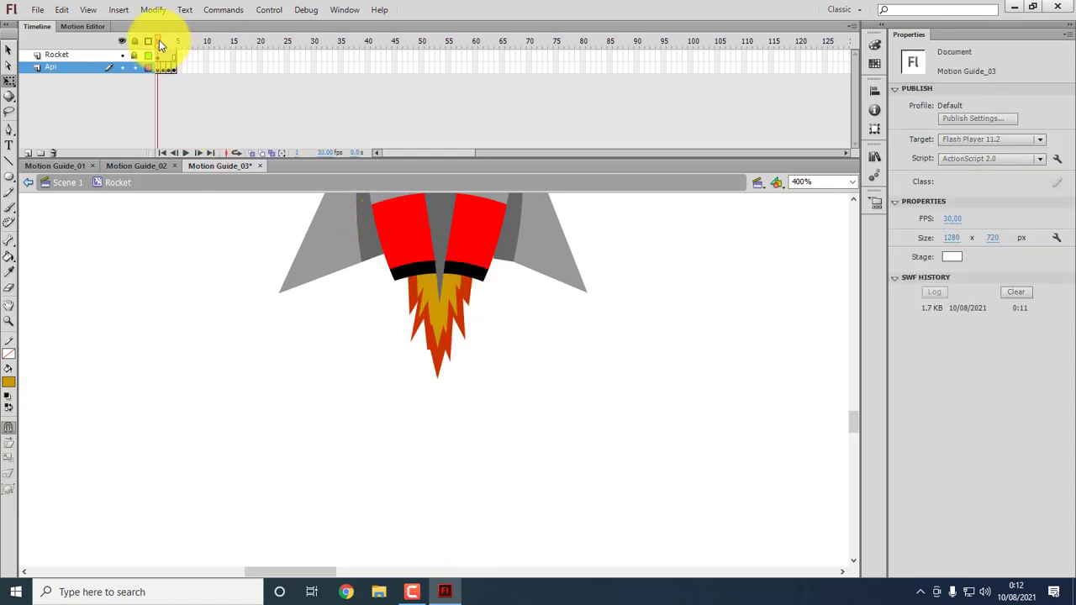
pyautogui.moveTo(159, 39); pyautogui.dragTo(177, 52)
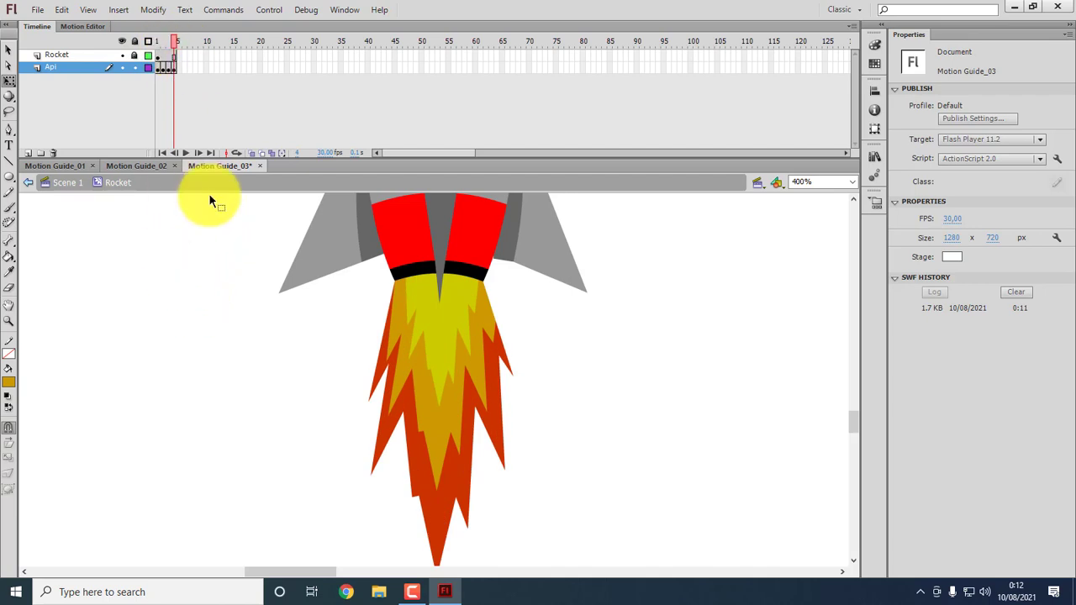
# Save Motion Guide_03, test the movie to check the flame animation and close the preview.
pyautogui.hotkey('ctrl', 's')
pyautogui.hotkey('ctrl', 'Return')
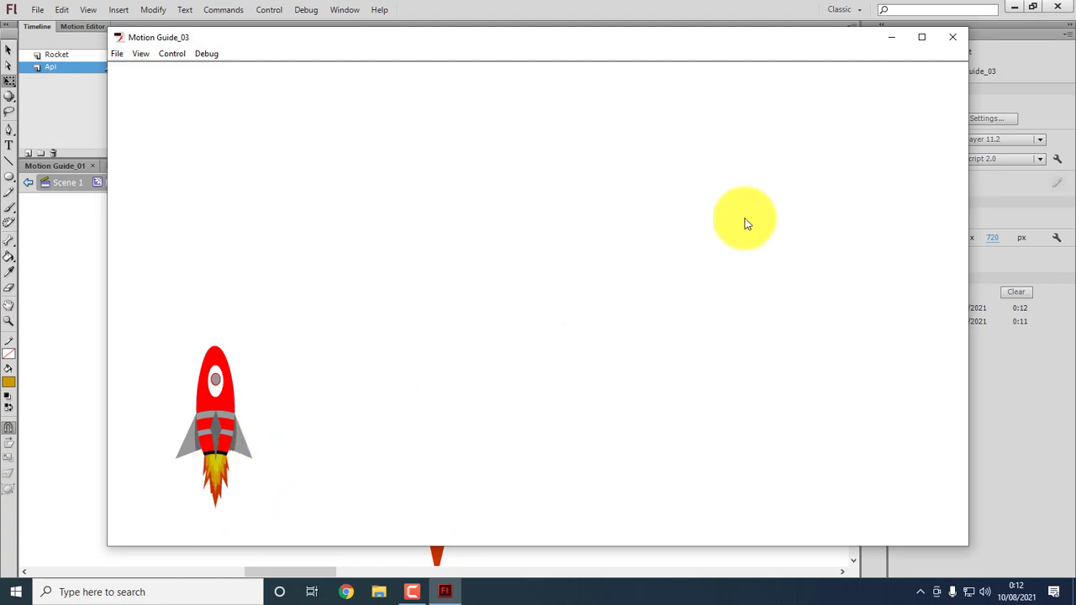
pyautogui.click(953, 38)
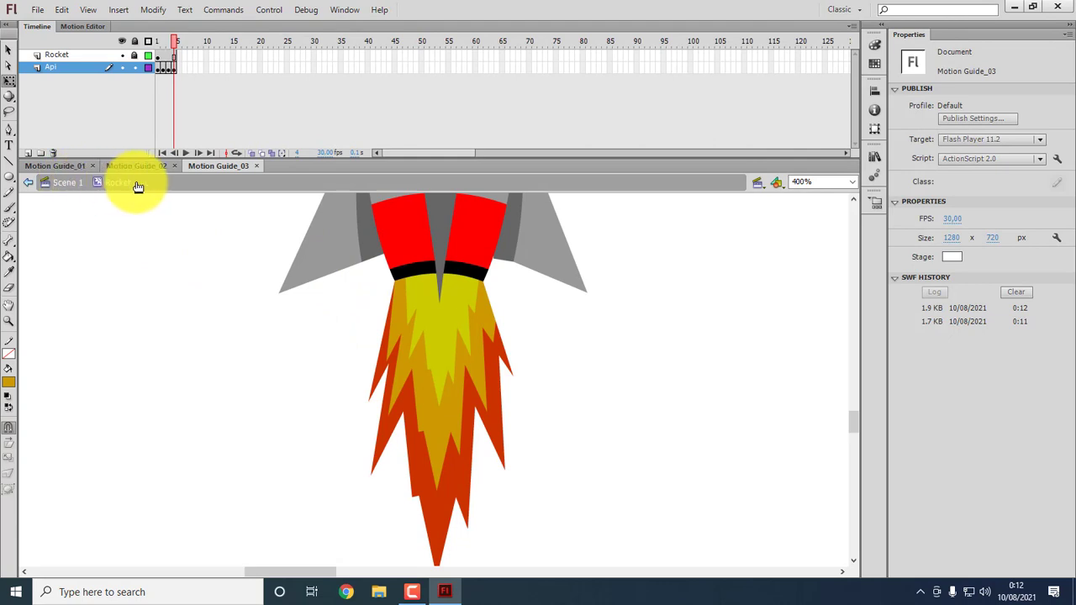
# Return from the Rocket clip to Scene 1 and fit the whole stage in the window.
pyautogui.click(71, 186)
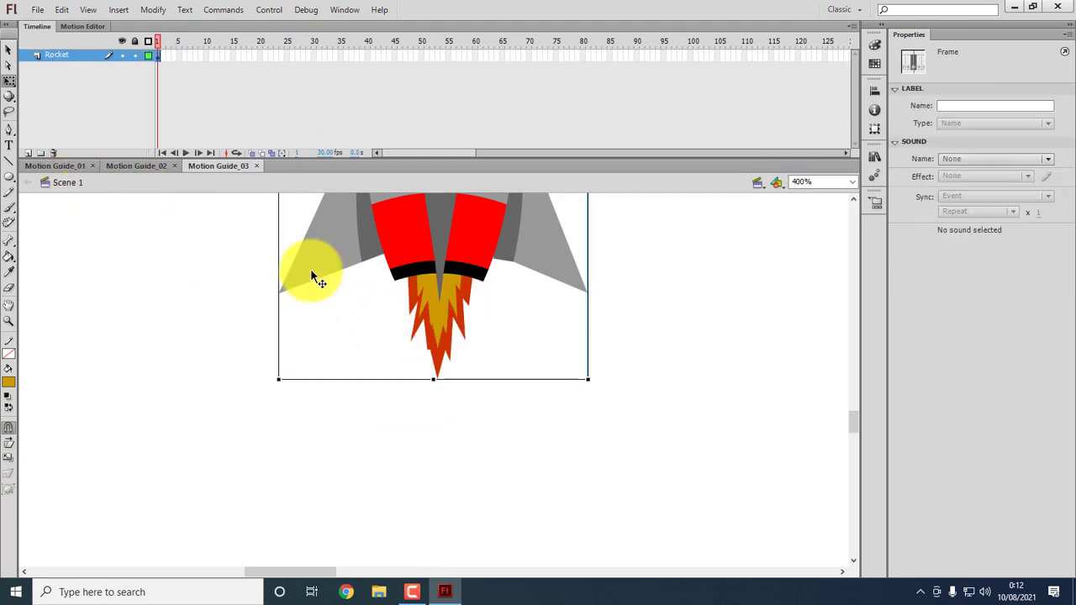
pyautogui.click(701, 305)
pyautogui.click(853, 181)
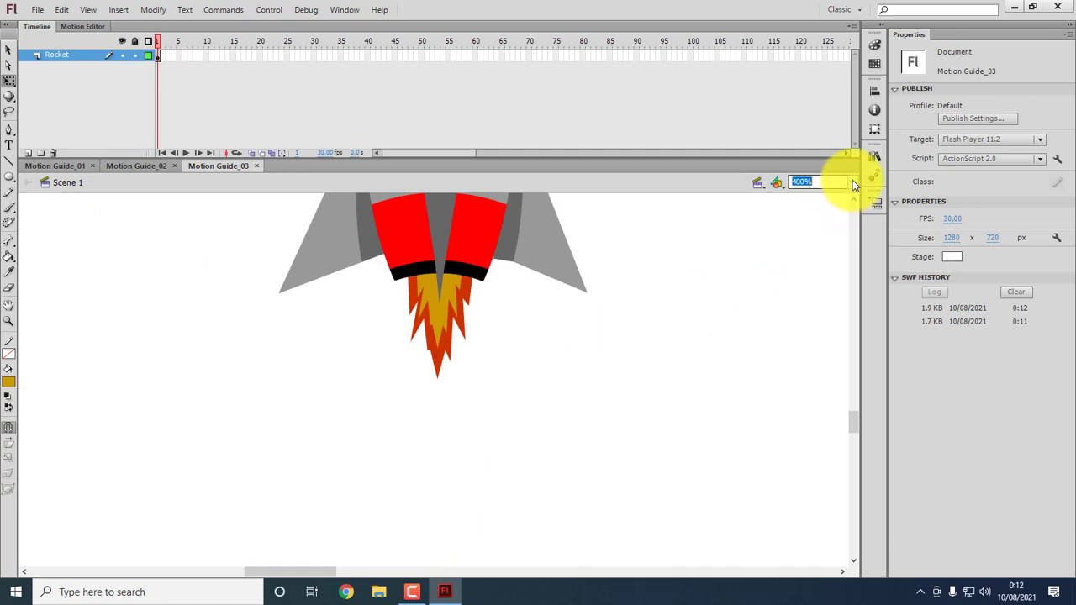
pyautogui.click(811, 194)
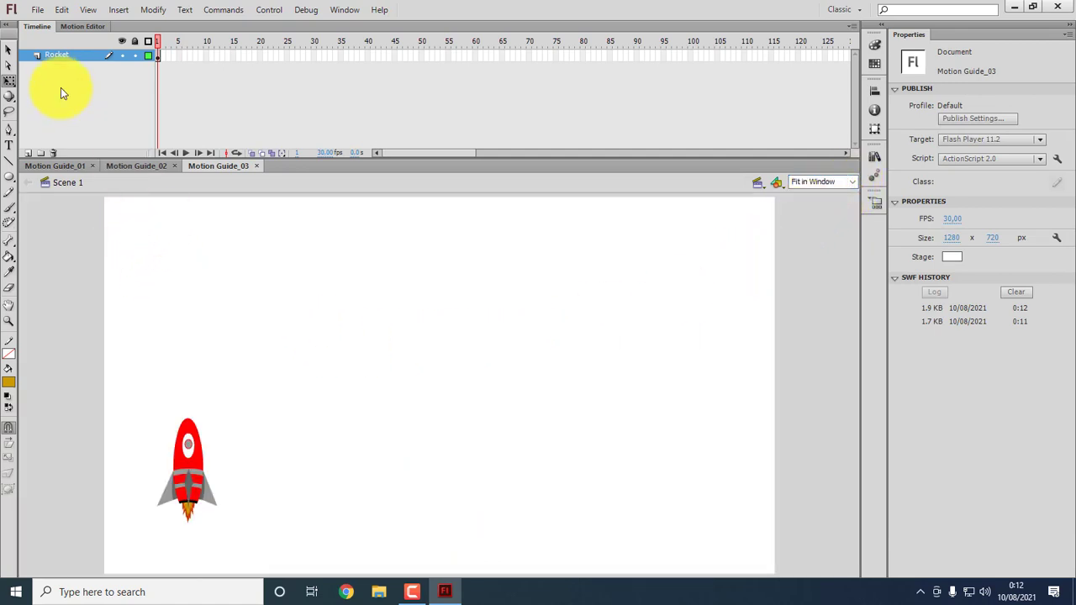
# Add a layer named Matahari above the Rocket layer.
pyautogui.click(28, 153)
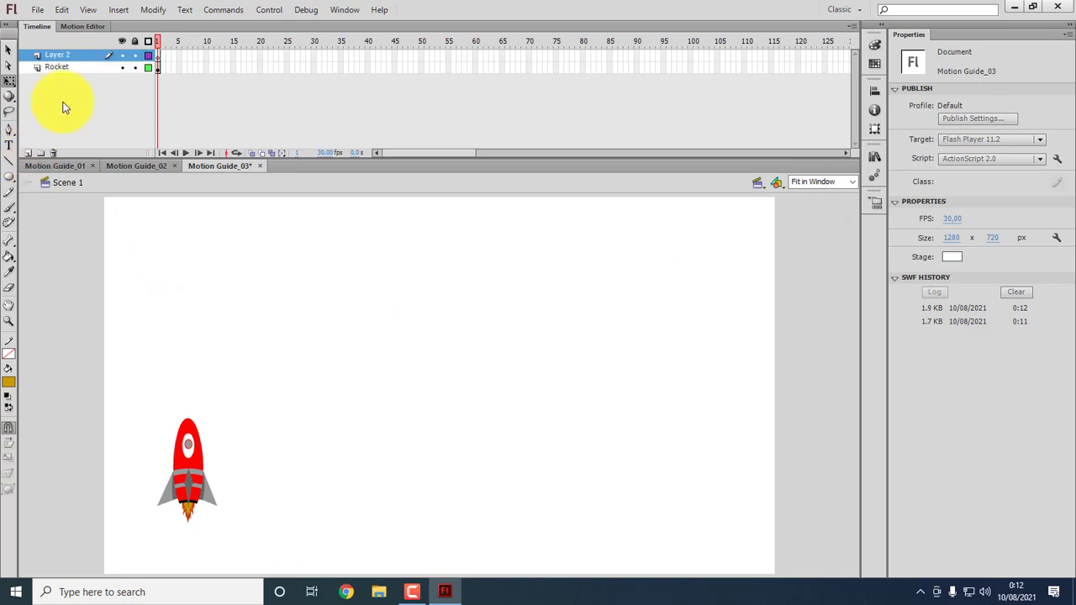
pyautogui.doubleClick(71, 56)
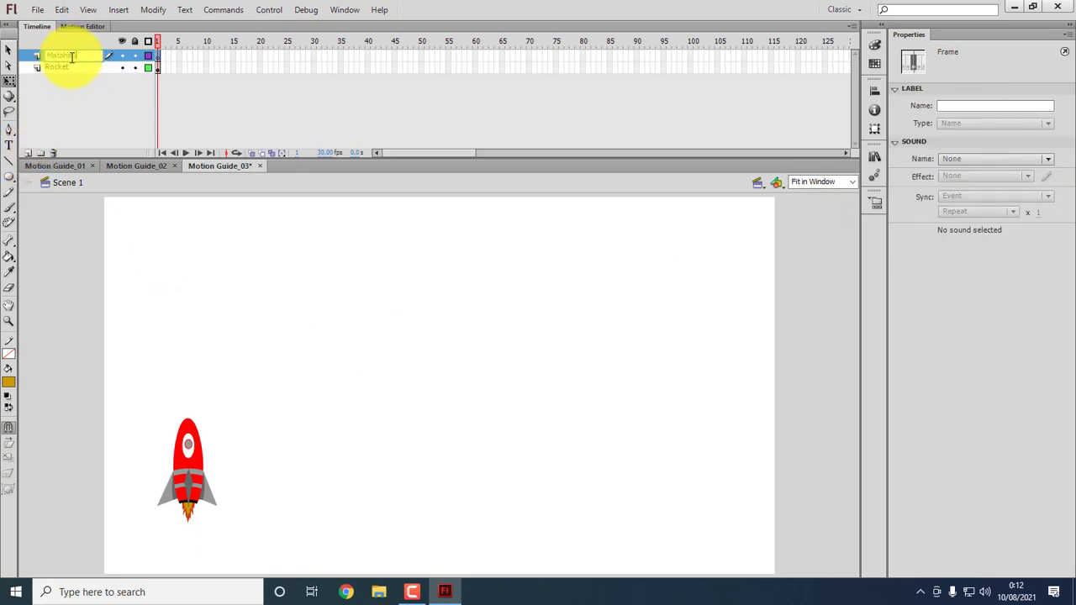
pyautogui.write('Matahari')
pyautogui.press('Return')
pyautogui.click(430, 304)
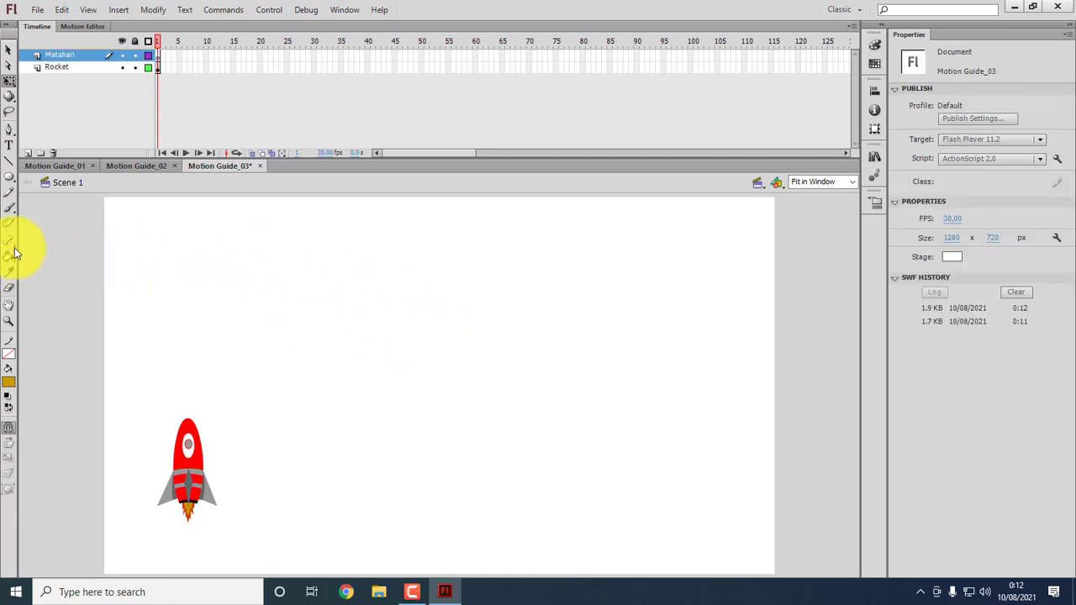
# Configure the PolyStar tool with the star style and 20 sides.
pyautogui.click(9, 176)
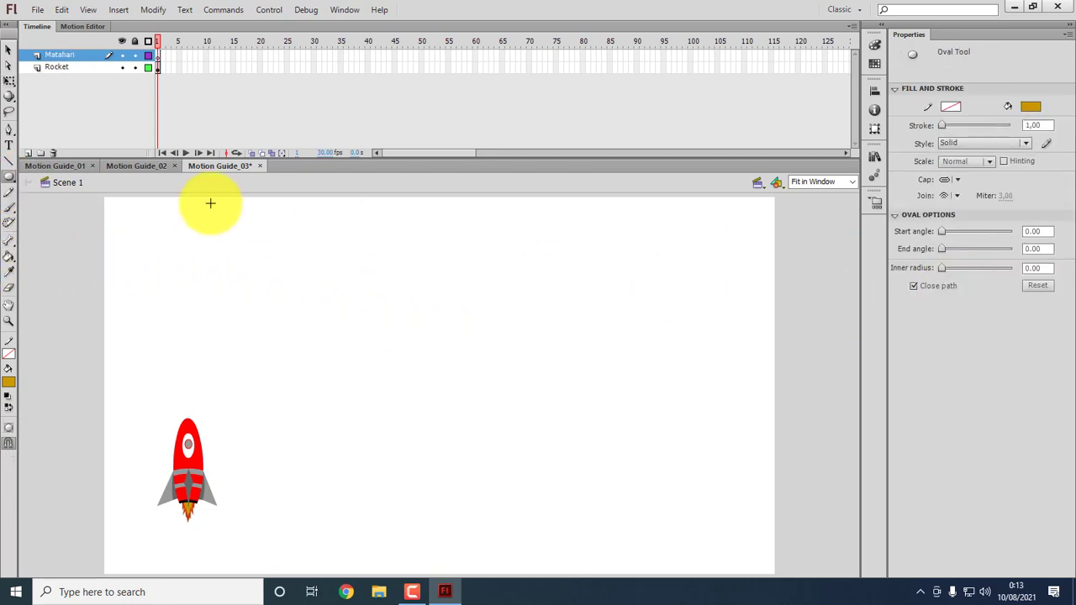
pyautogui.click(8, 177)
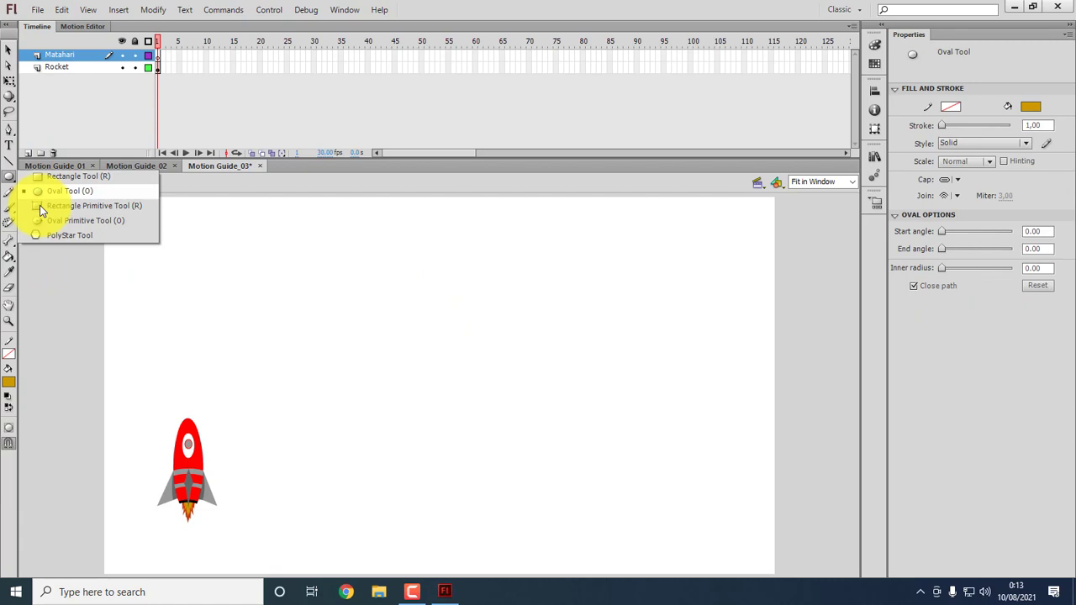
pyautogui.click(70, 236)
pyautogui.click(991, 236)
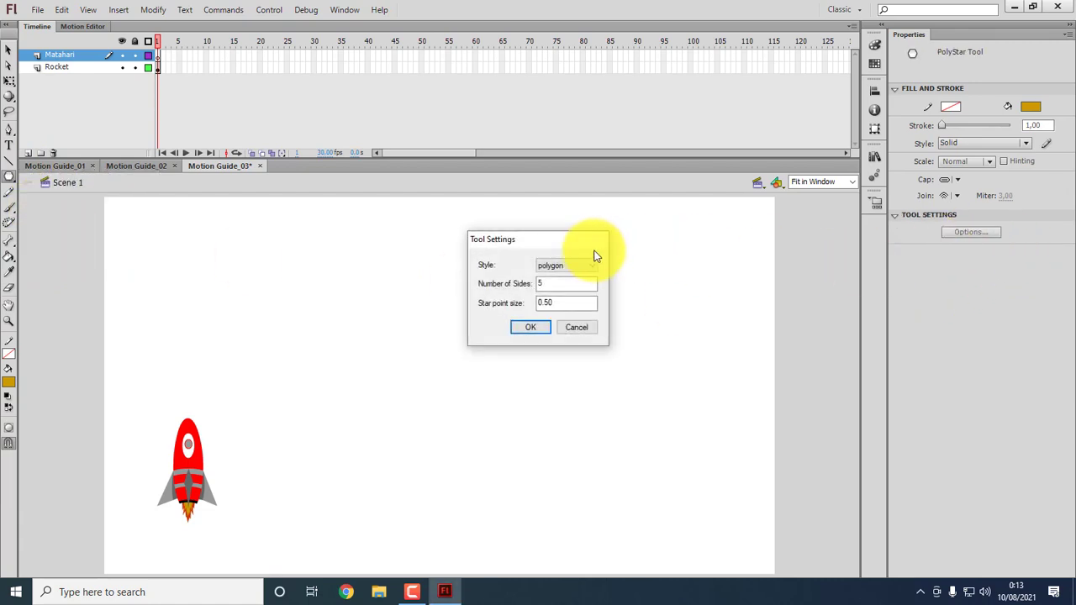
pyautogui.click(561, 286)
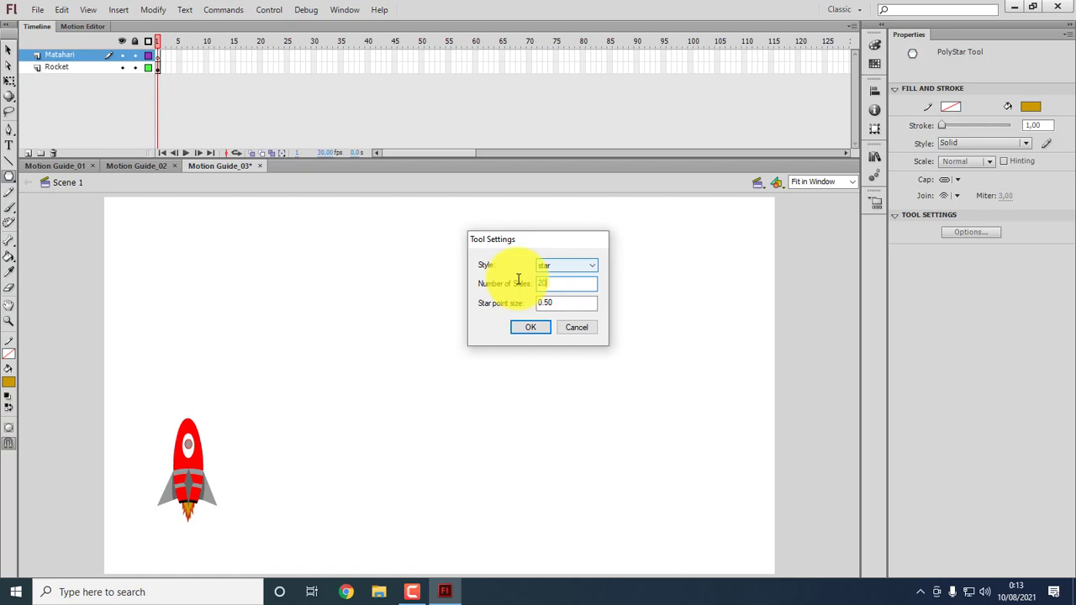
pyautogui.click(542, 328)
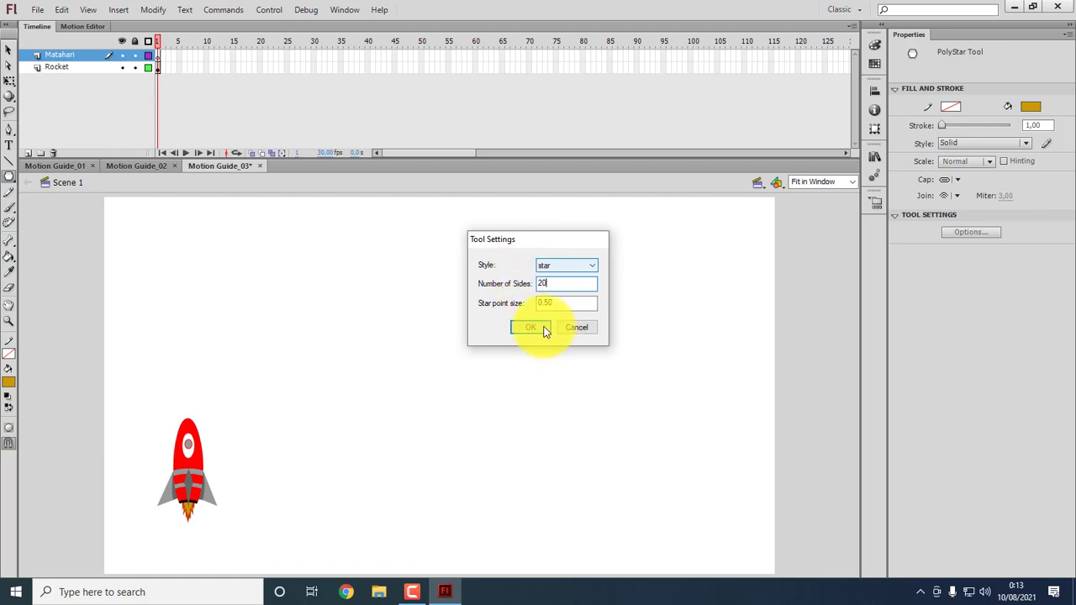
# Draw a trial 20-pointed star in the upper middle of the stage and undo it.
pyautogui.moveTo(465, 292); pyautogui.dragTo(497, 328)
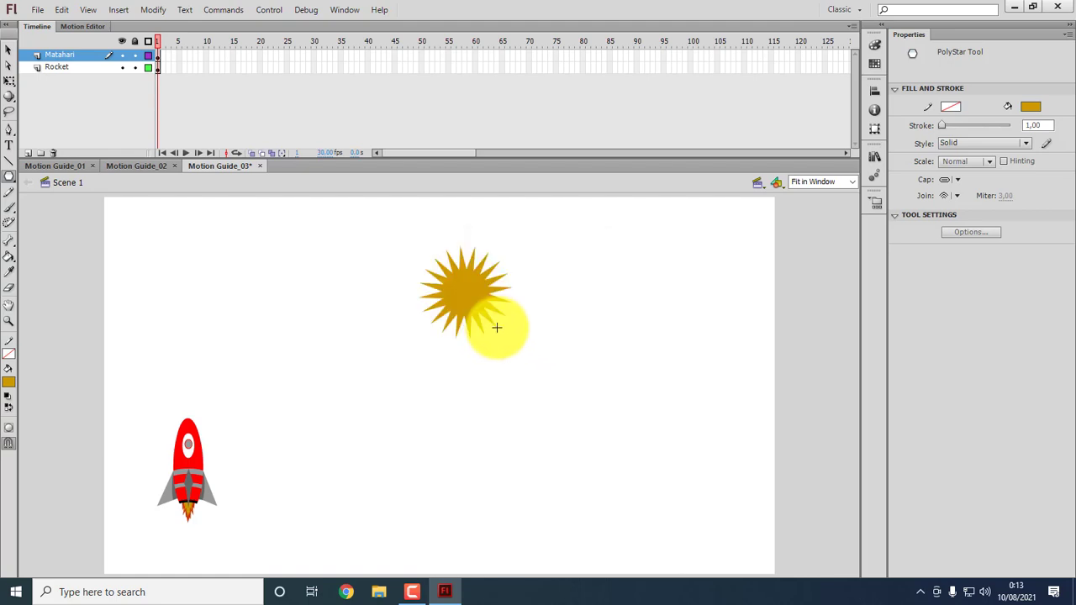
pyautogui.hotkey('ctrl', 'z')
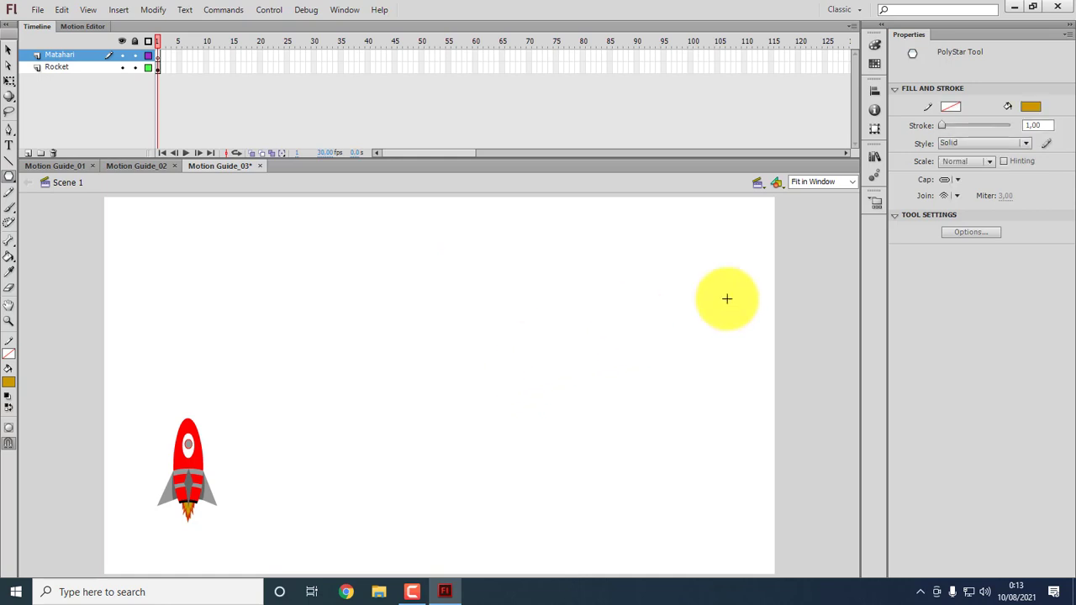
# Set the star's number of sides to 75 and draw a sun about 218 px wide in the upper part of the stage.
pyautogui.click(969, 232)
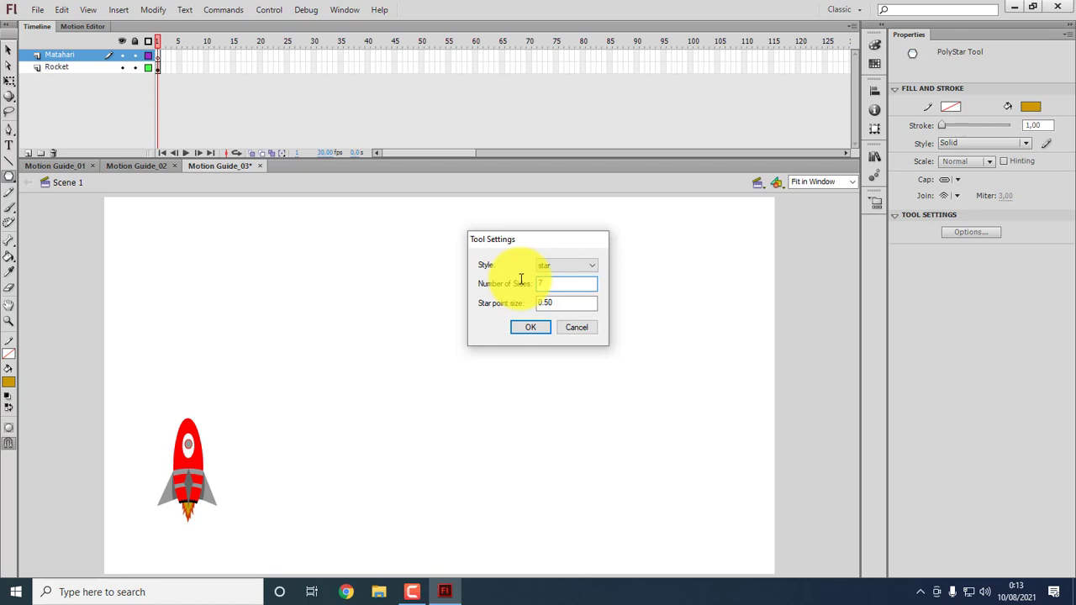
pyautogui.write('75')
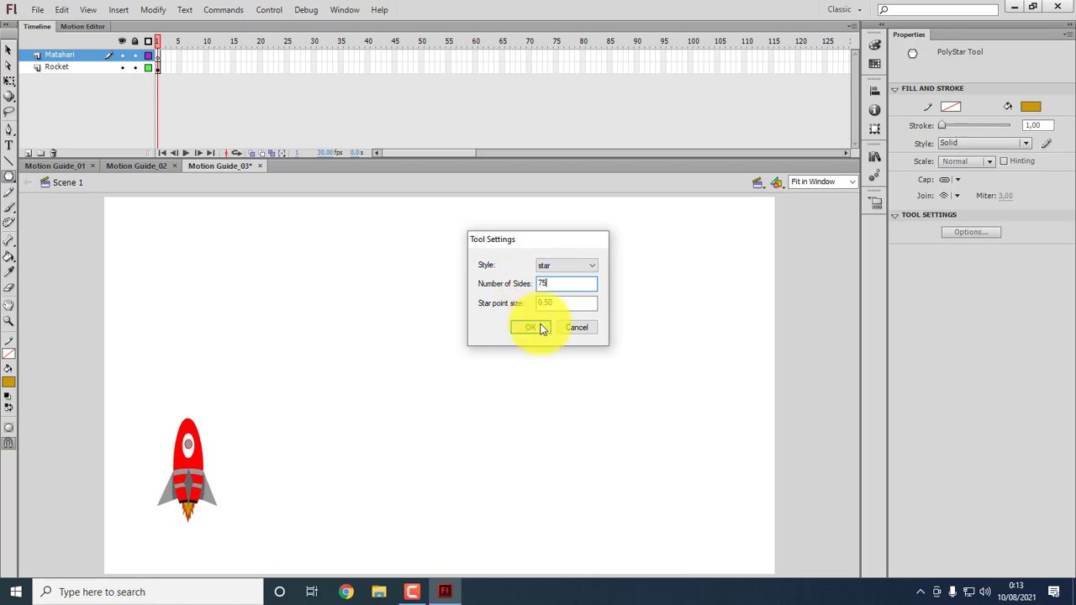
pyautogui.click(538, 328)
pyautogui.moveTo(504, 280); pyautogui.dragTo(547, 312)
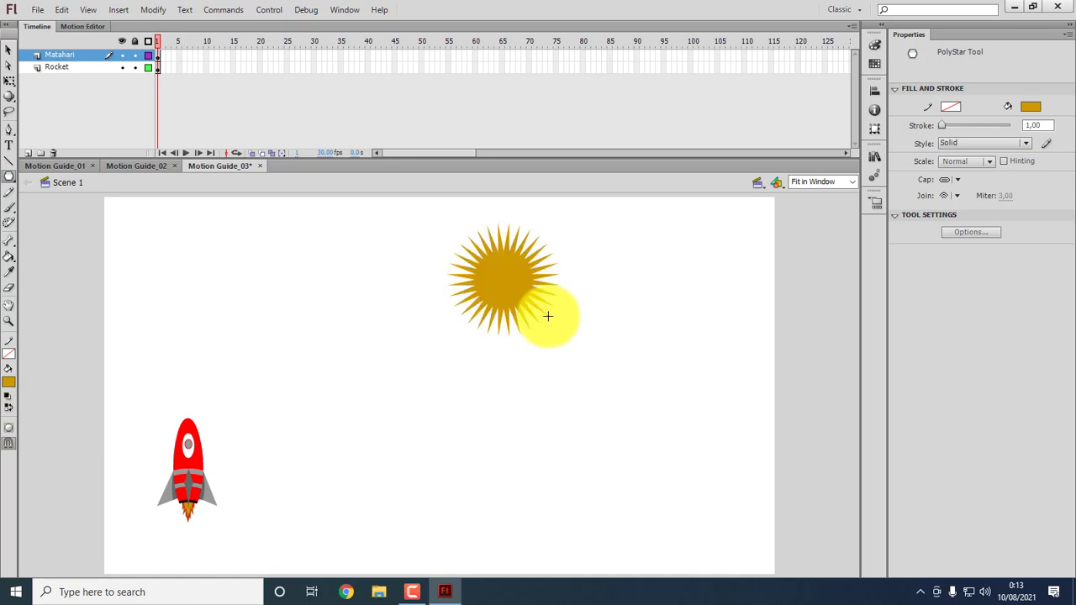
# Recolour the sun's fill to dark yellow #CCCC00 and move the sun into the upper right part of the stage.
pyautogui.click(10, 52)
pyautogui.click(493, 275)
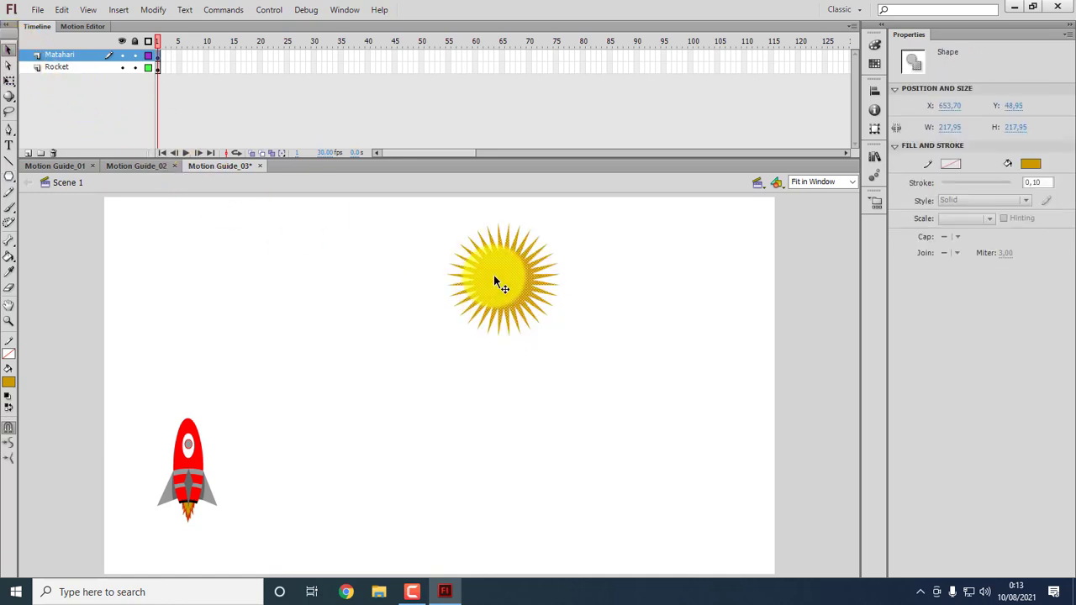
pyautogui.click(10, 383)
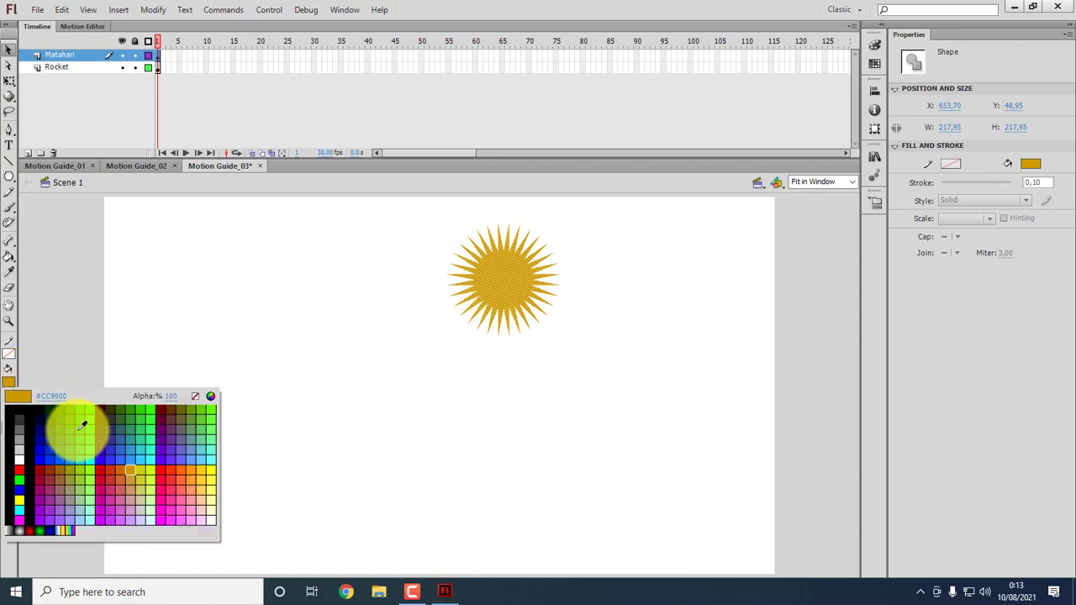
pyautogui.click(141, 476)
pyautogui.click(467, 410)
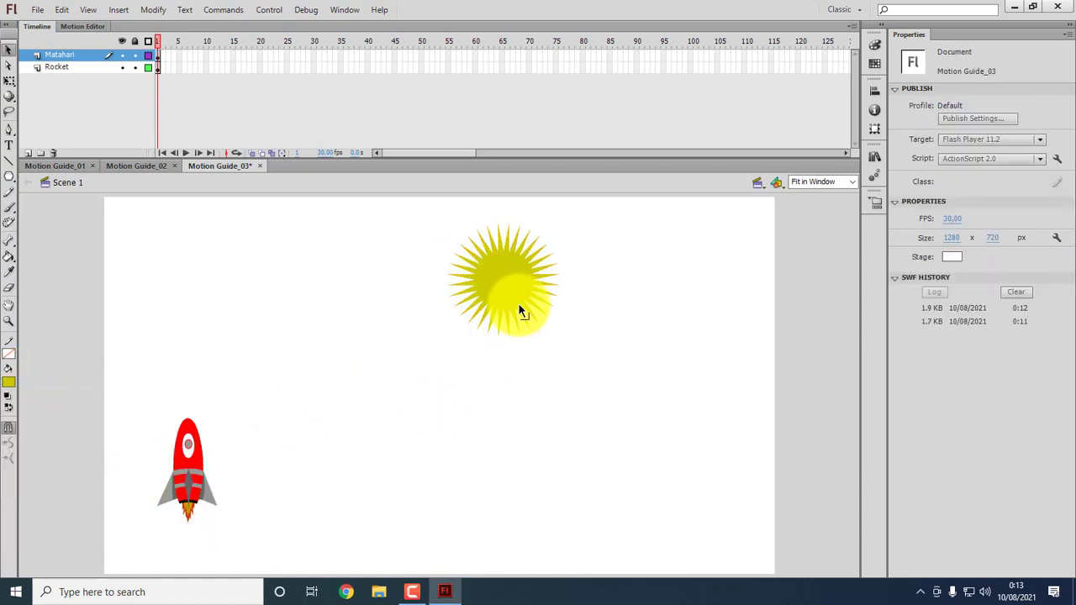
pyautogui.moveTo(509, 280); pyautogui.dragTo(588, 300)
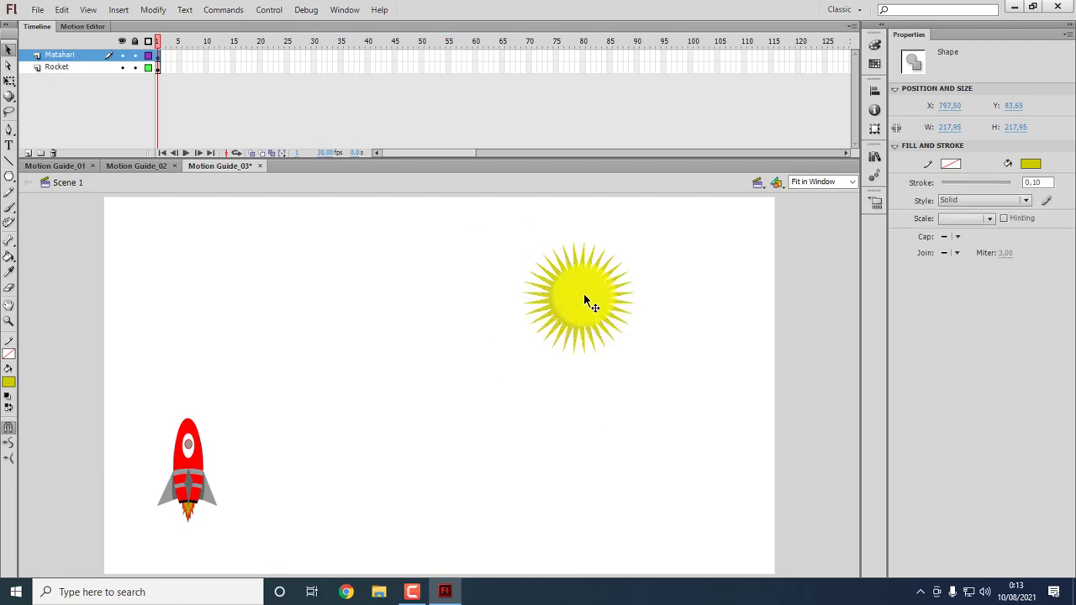
pyautogui.click(451, 300)
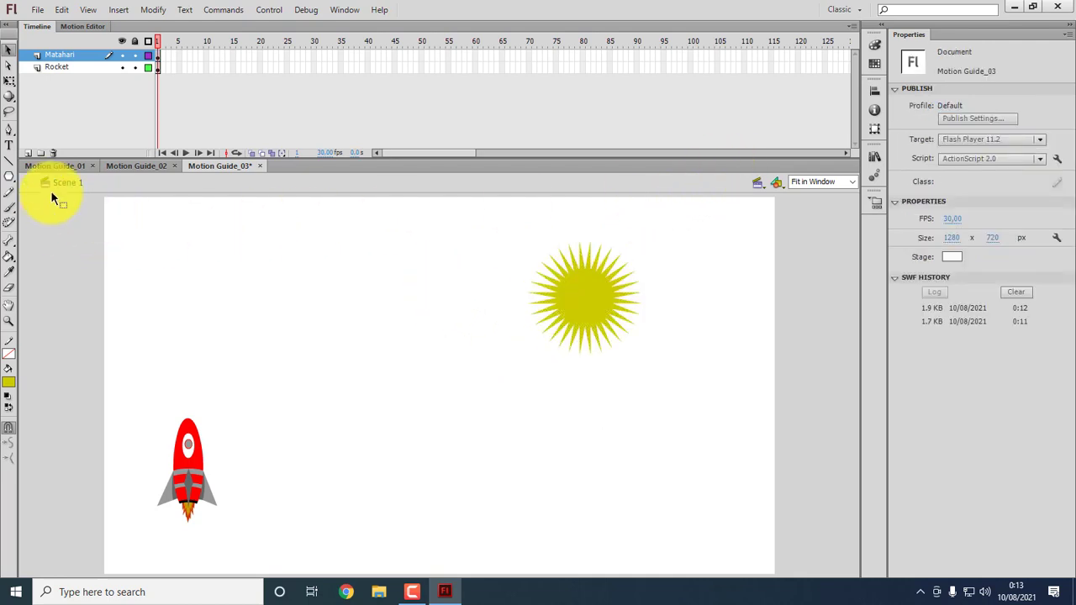
# Define a radial gradient fill running from yellow #FFFF00 at the centre to orange-brown #CC6633 at the outer edge.
pyautogui.click(874, 46)
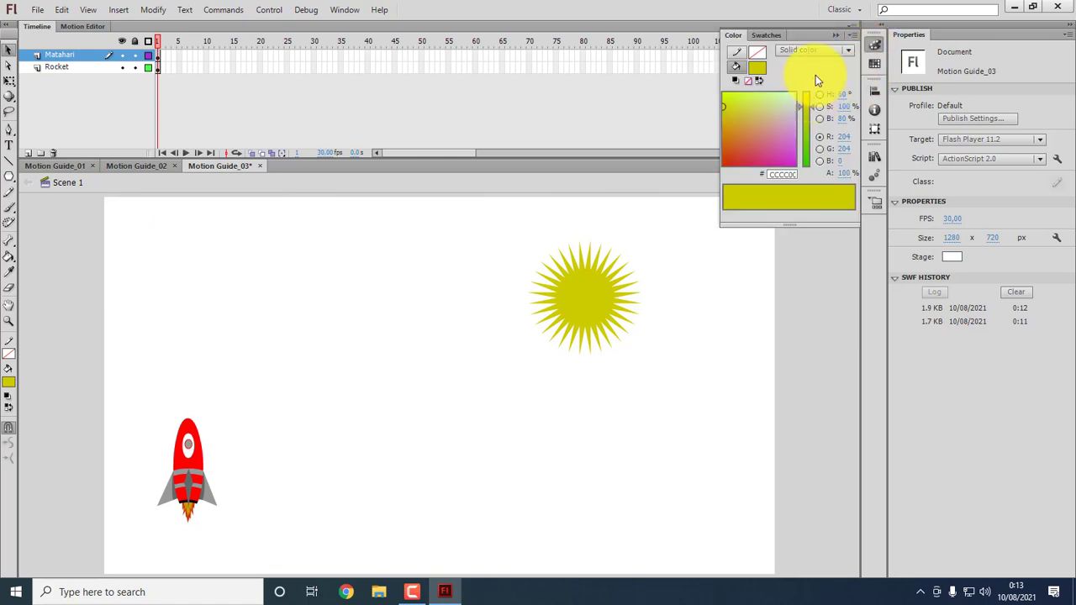
pyautogui.click(848, 51)
pyautogui.click(822, 110)
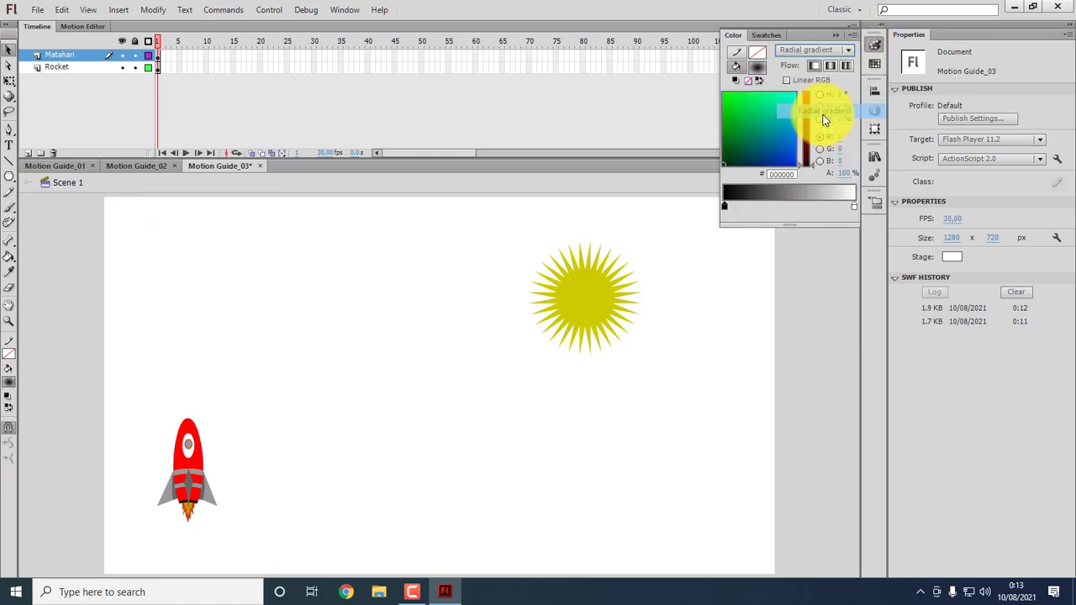
pyautogui.click(724, 206)
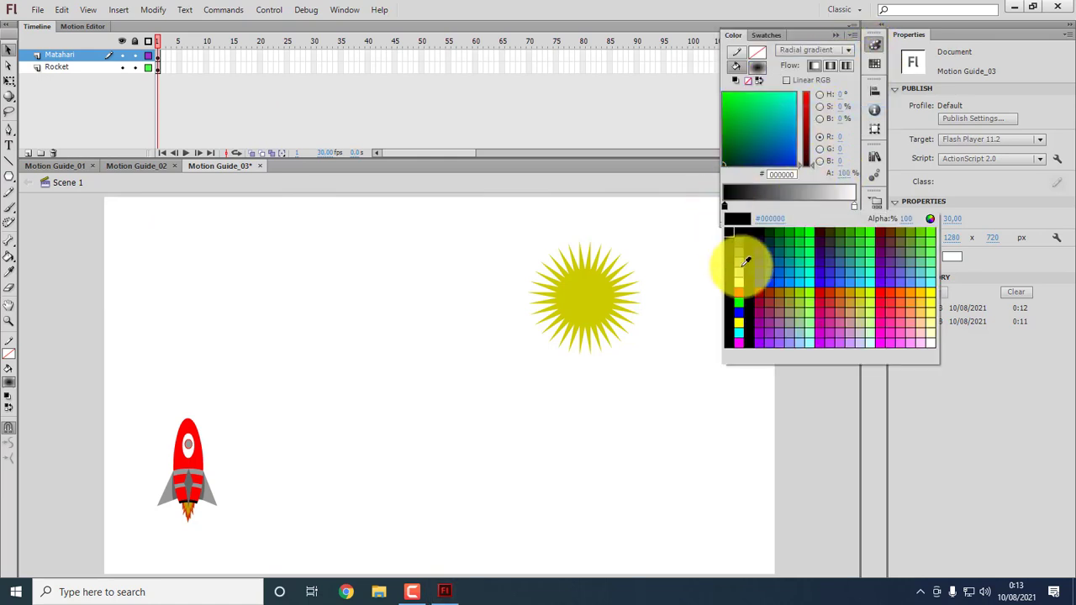
pyautogui.click(739, 322)
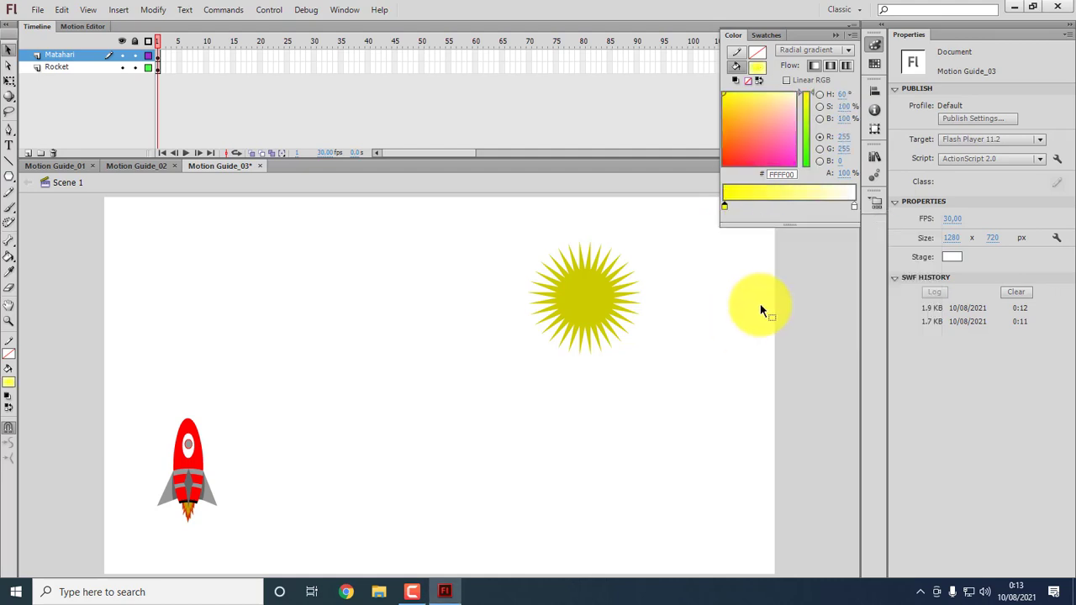
pyautogui.click(854, 207)
pyautogui.click(854, 210)
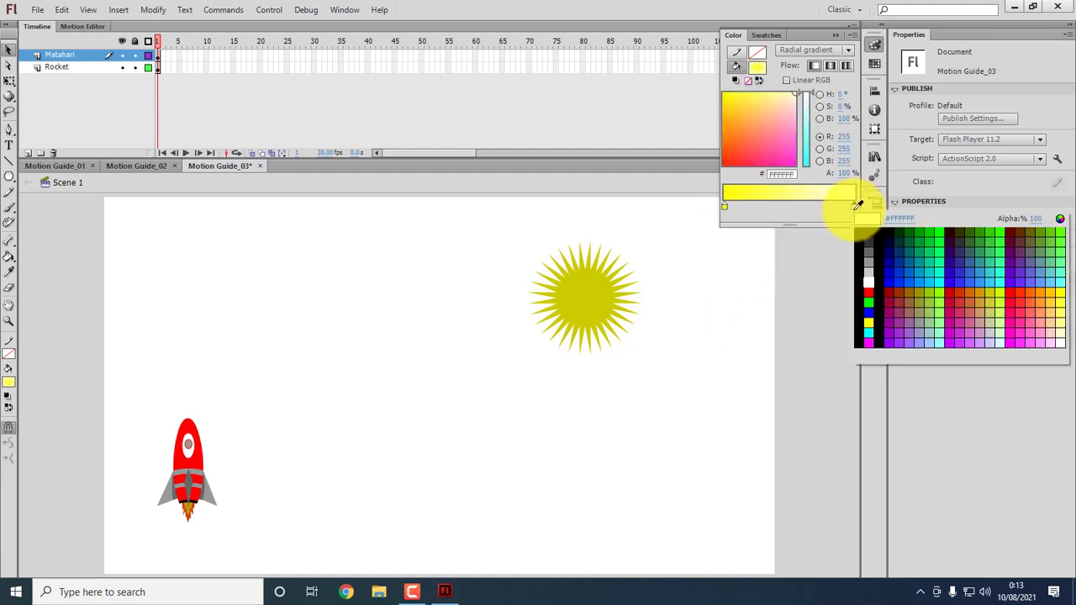
pyautogui.click(975, 302)
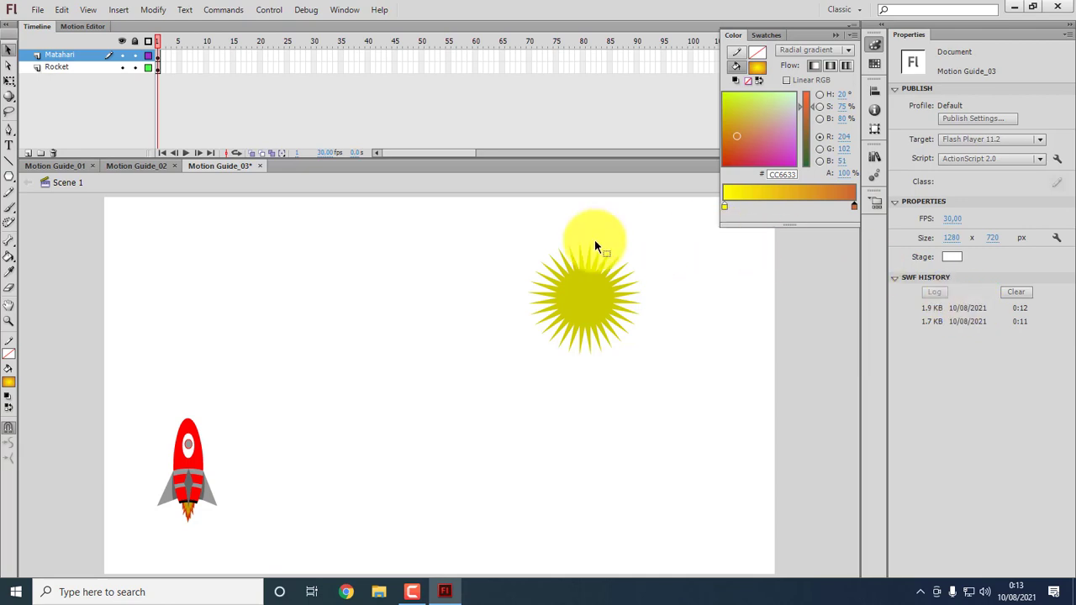
# Draw a gradient-filled circle about 88 px wide beside the sun and reapply its fill with the highlight at the circle's upper edge.
pyautogui.click(8, 177)
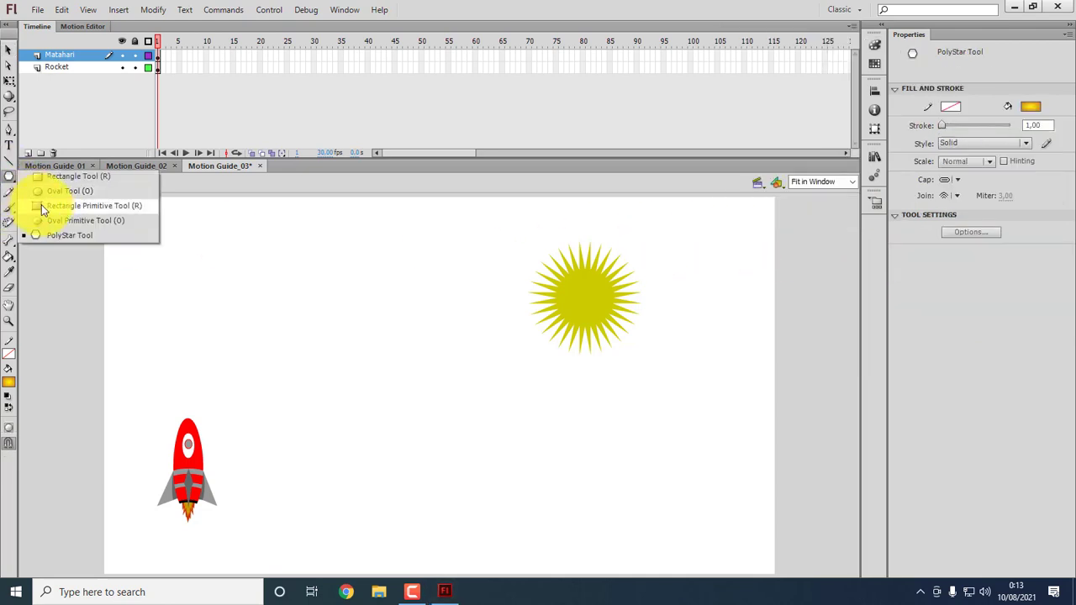
pyautogui.click(42, 191)
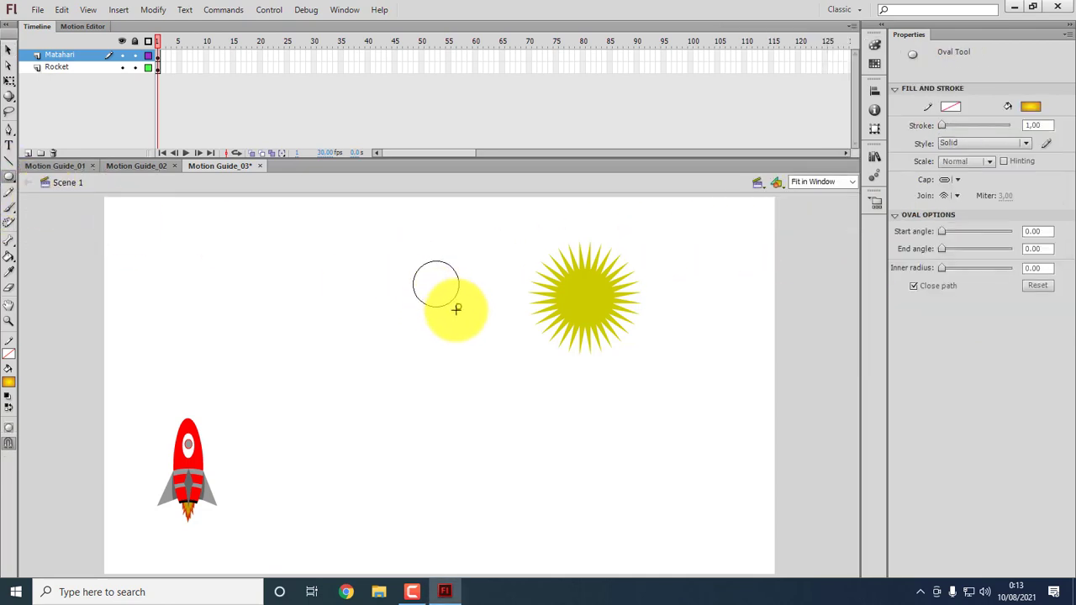
pyautogui.moveTo(456, 309); pyautogui.dragTo(458, 308)
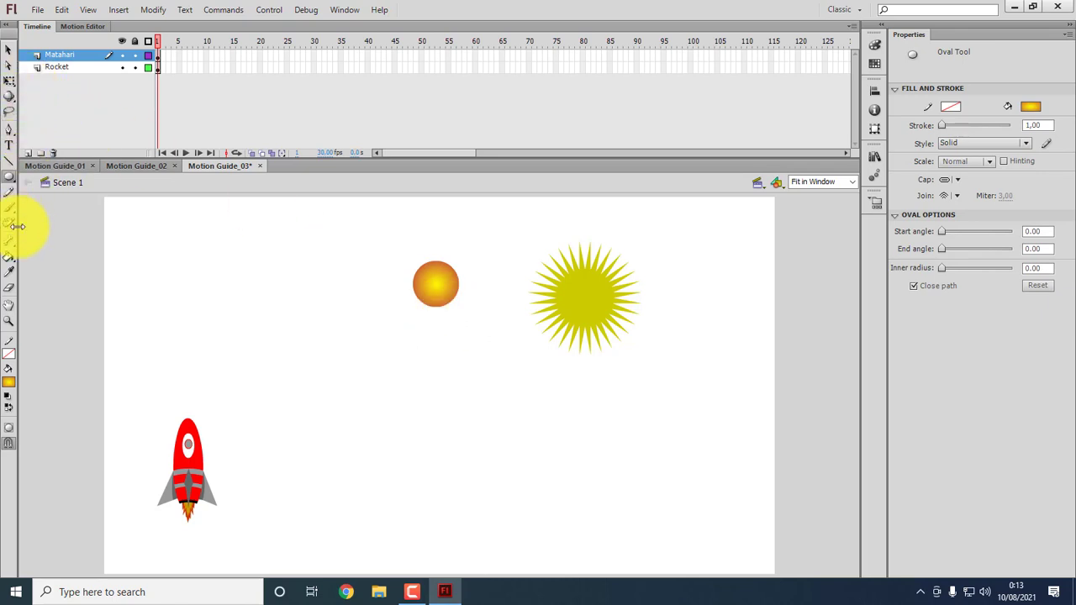
pyautogui.click(8, 257)
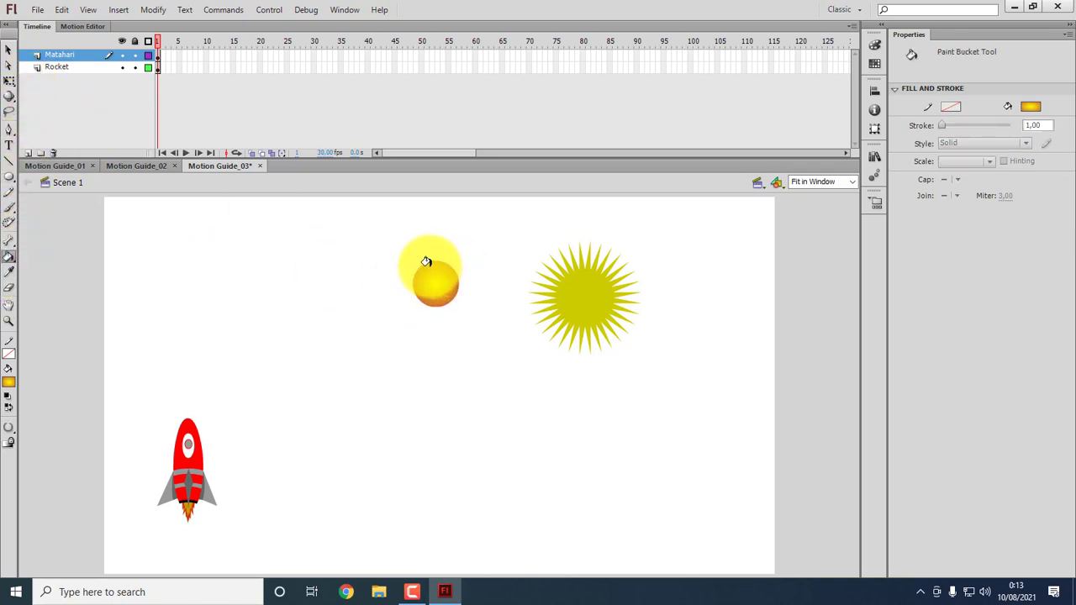
pyautogui.click(428, 259)
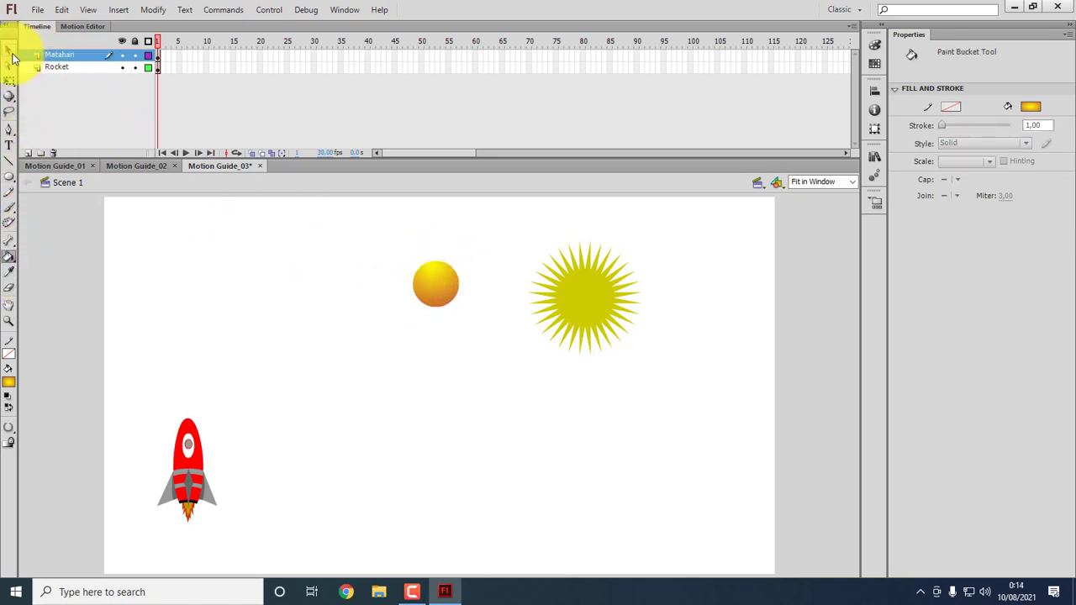
# Move the gradient circle onto the centre of the spiky sun.
pyautogui.click(9, 50)
pyautogui.click(443, 285)
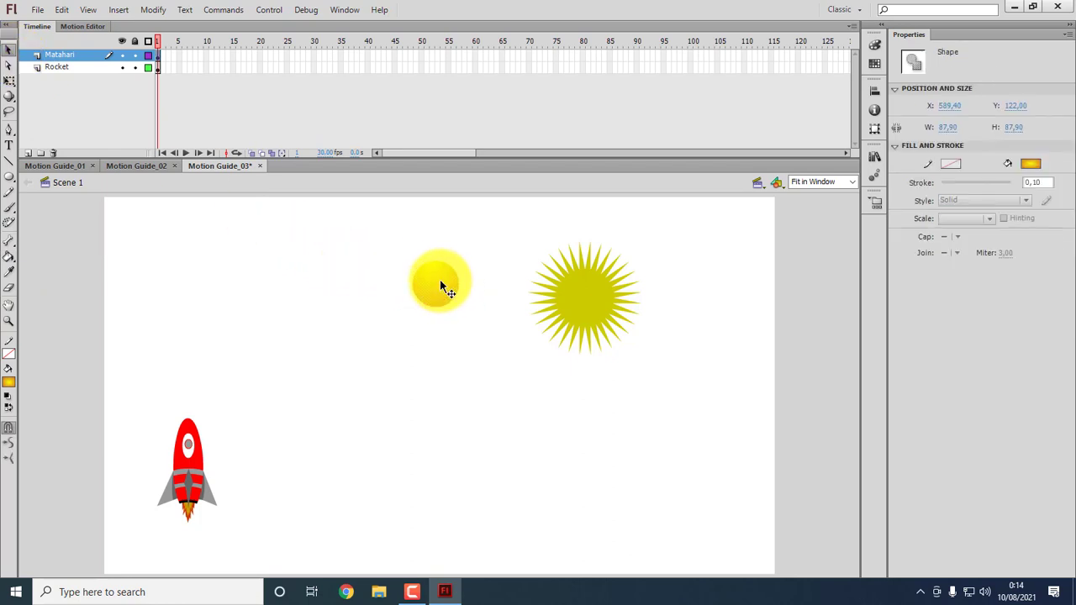
pyautogui.moveTo(441, 283); pyautogui.dragTo(594, 299)
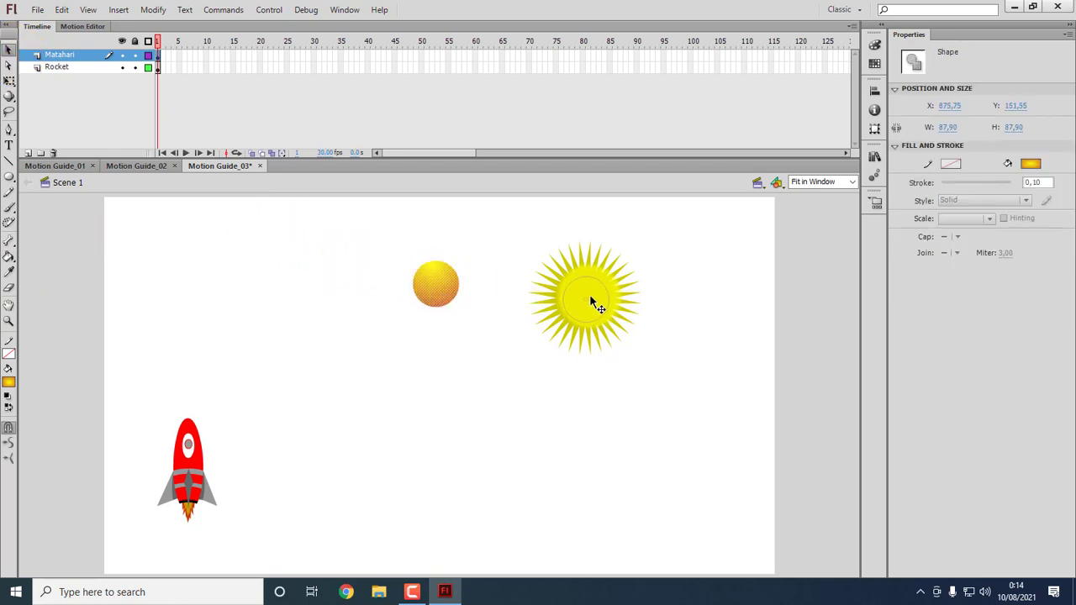
pyautogui.moveTo(590, 304); pyautogui.dragTo(590, 303)
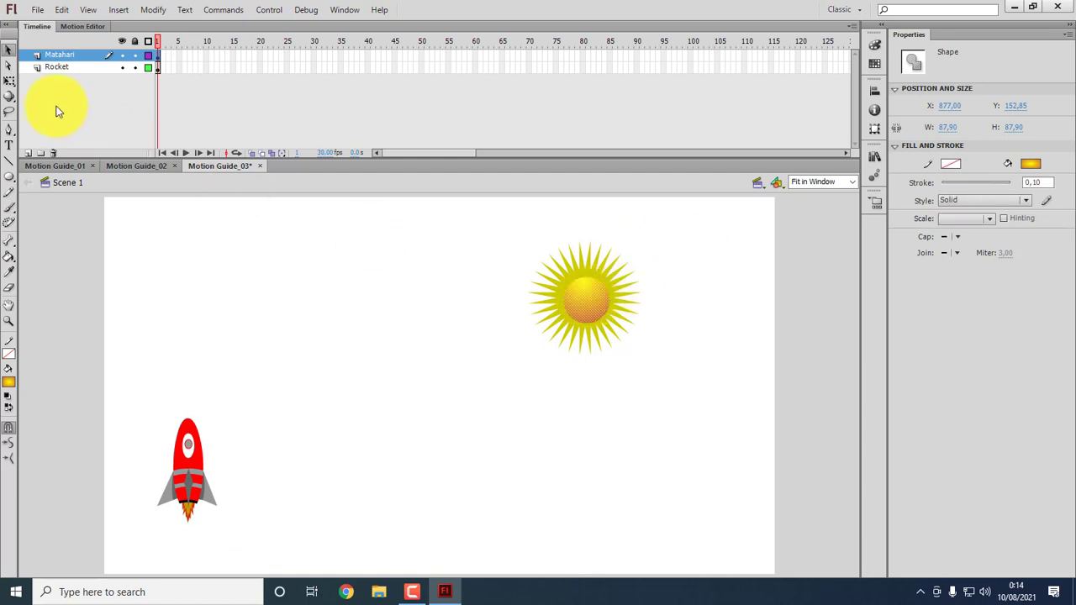
# Enlarge the sun's central circle proportionally to about 102 px wide.
pyautogui.click(8, 80)
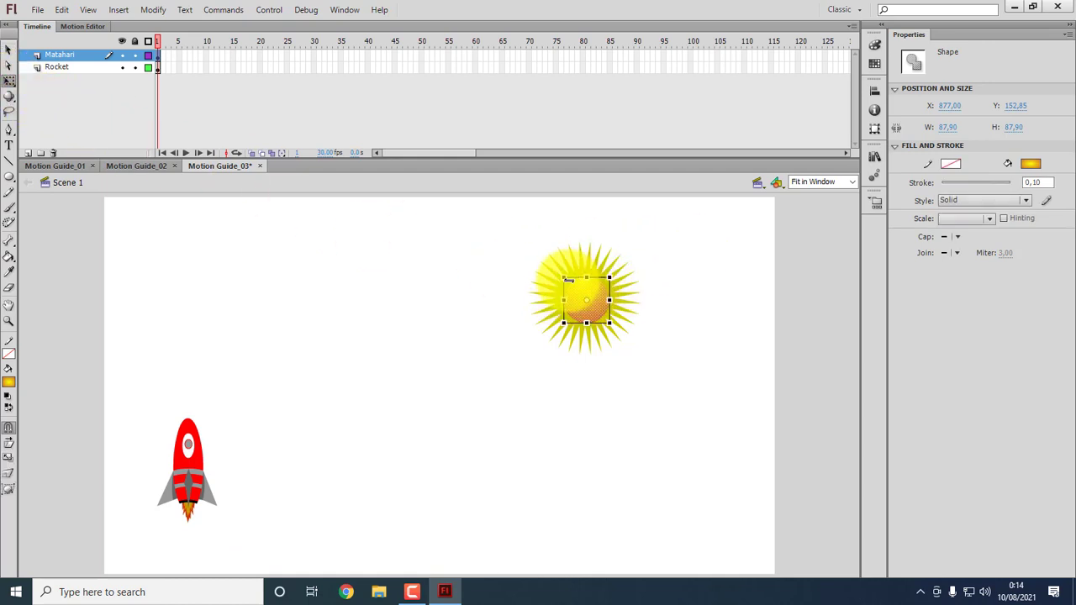
pyautogui.moveTo(564, 276); pyautogui.dragTo(627, 322)
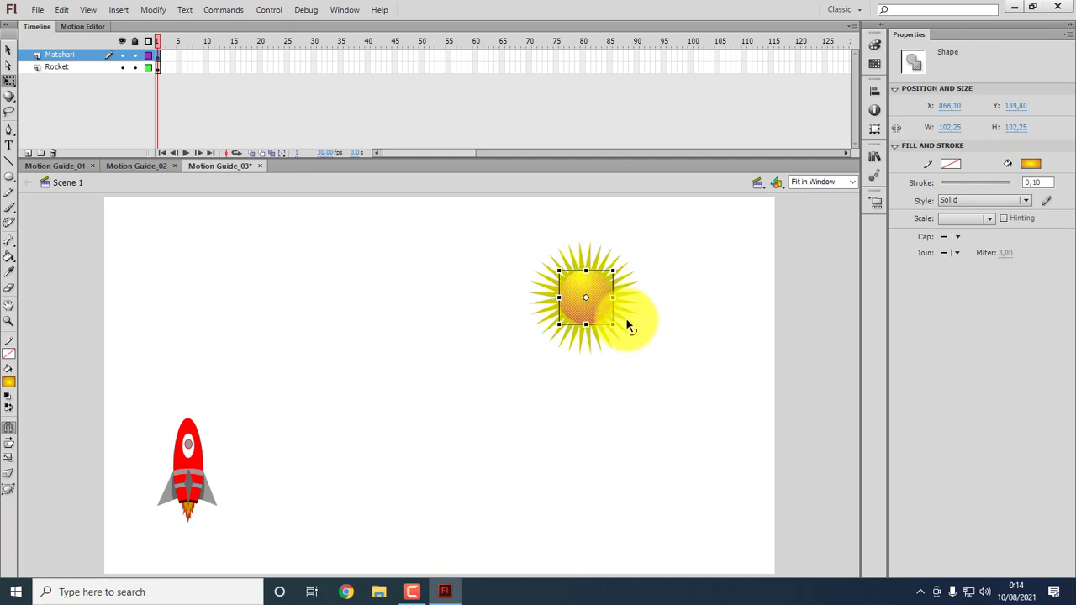
pyautogui.click(8, 50)
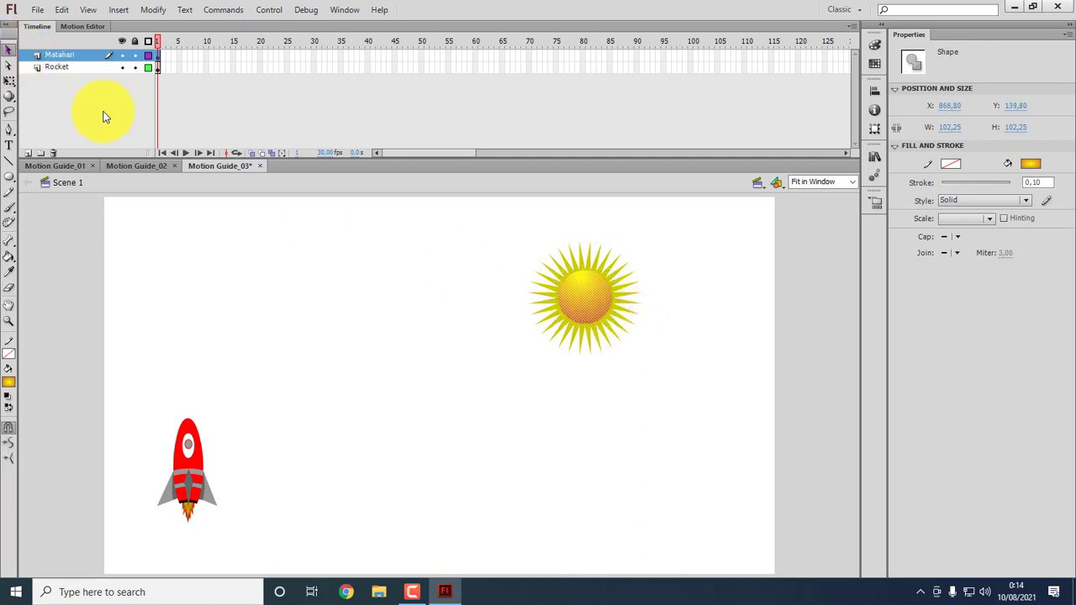
# Try to shift the central circle slightly and fill the white gap around it with dark orange, and undo the changes.
pyautogui.moveTo(616, 411); pyautogui.dragTo(634, 341)
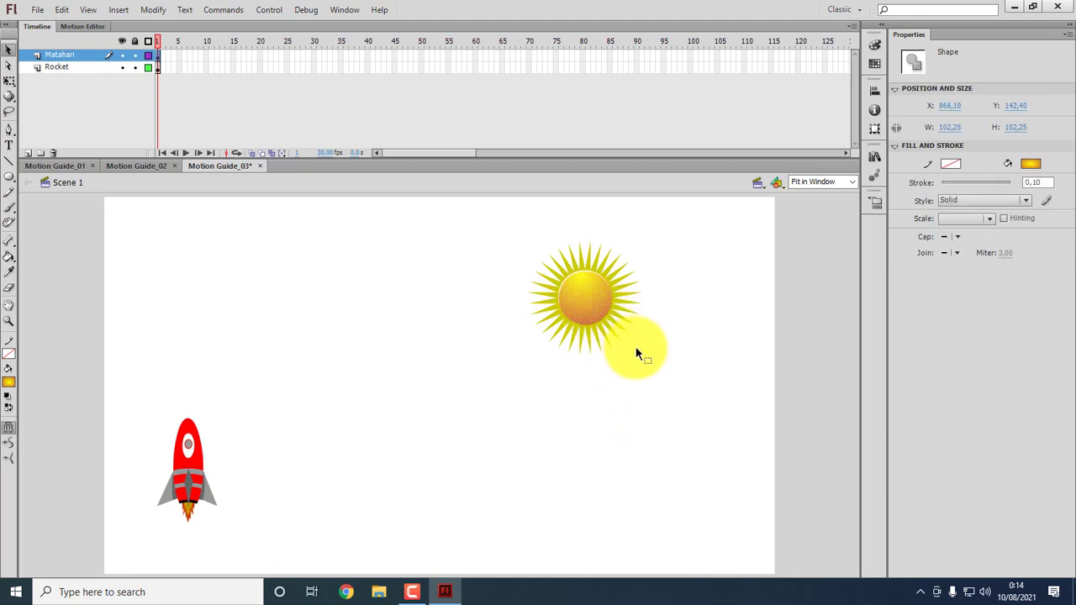
pyautogui.moveTo(636, 354); pyautogui.dragTo(728, 249)
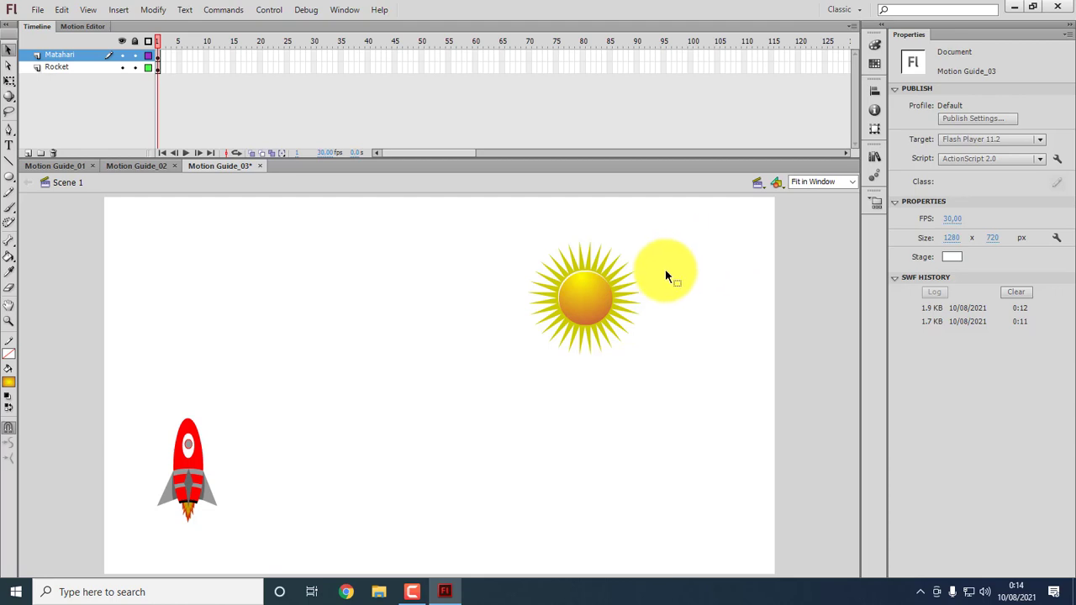
pyautogui.click(8, 257)
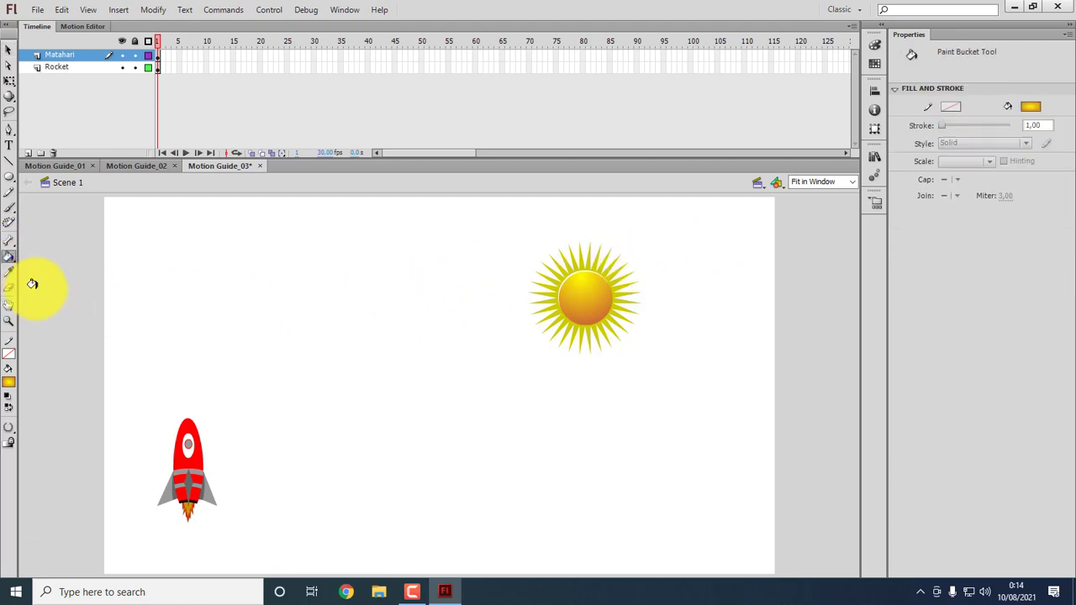
pyautogui.click(15, 380)
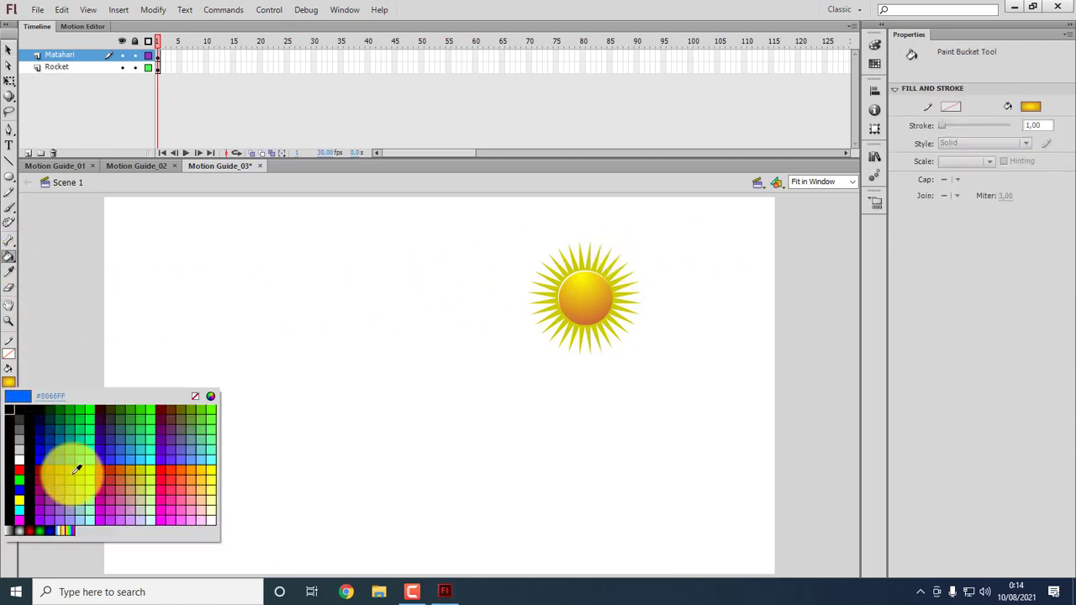
pyautogui.click(139, 463)
pyautogui.click(573, 267)
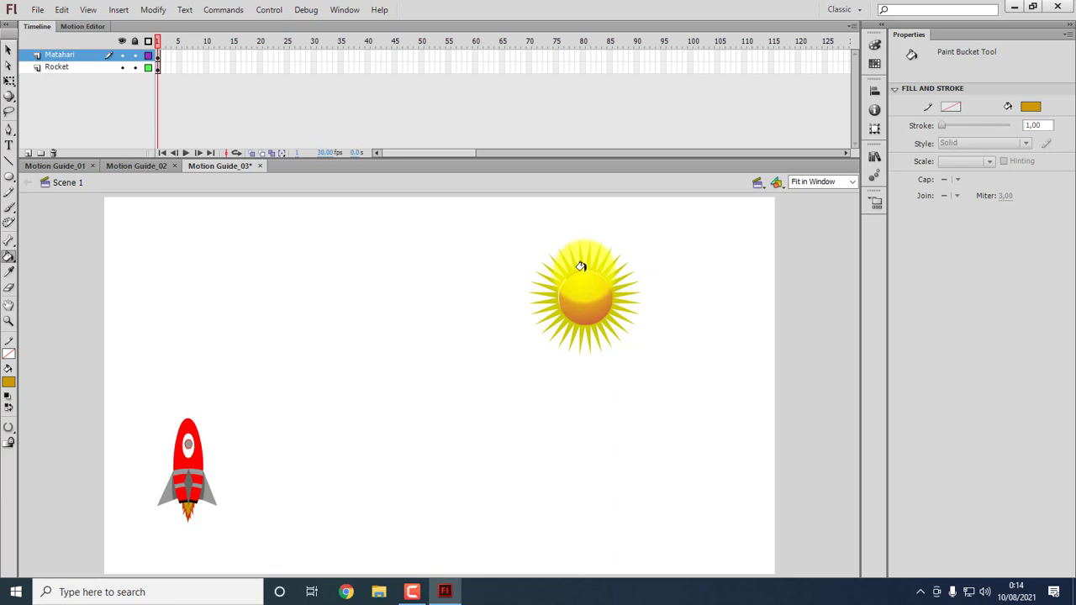
pyautogui.moveTo(580, 267); pyautogui.dragTo(696, 322)
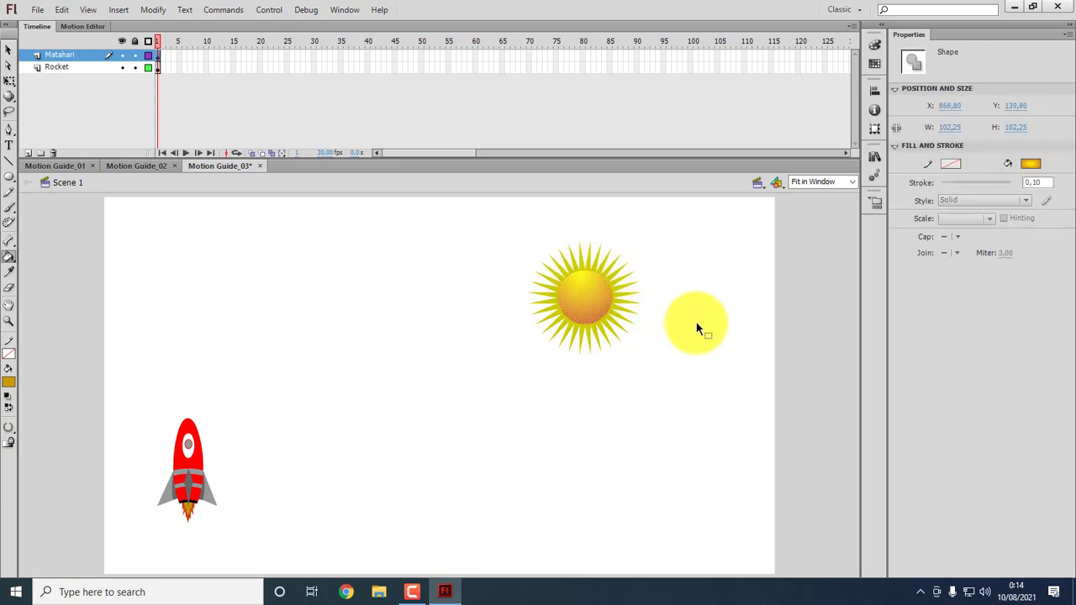
# Enlarge the sun's central circle proportionally to about 105 px wide and deselect it.
pyautogui.click(8, 50)
pyautogui.click(646, 428)
pyautogui.moveTo(646, 425); pyautogui.dragTo(536, 257)
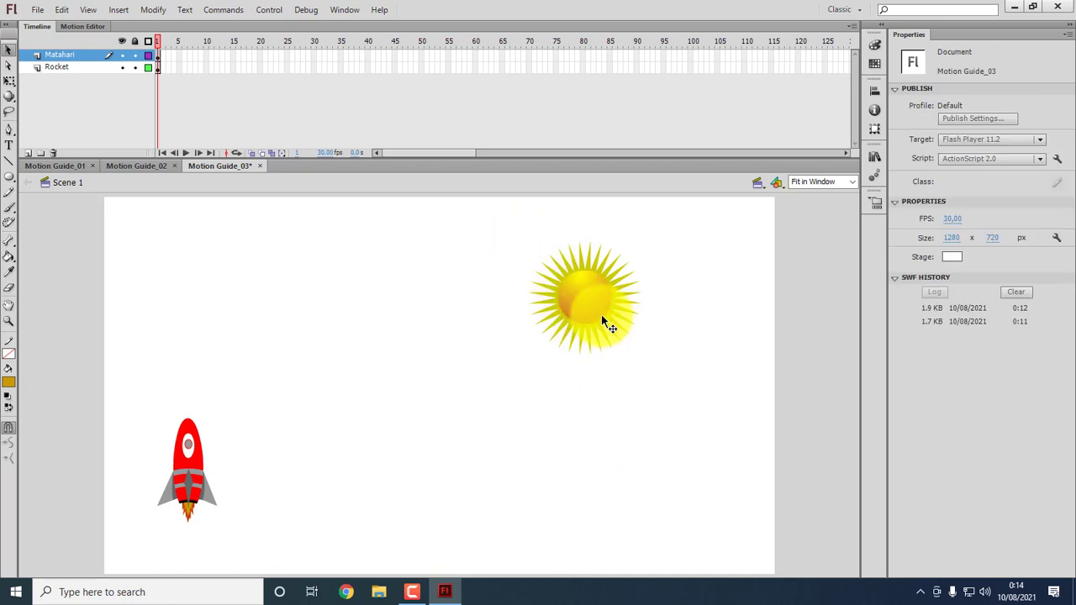
pyautogui.moveTo(623, 364); pyautogui.dragTo(581, 351)
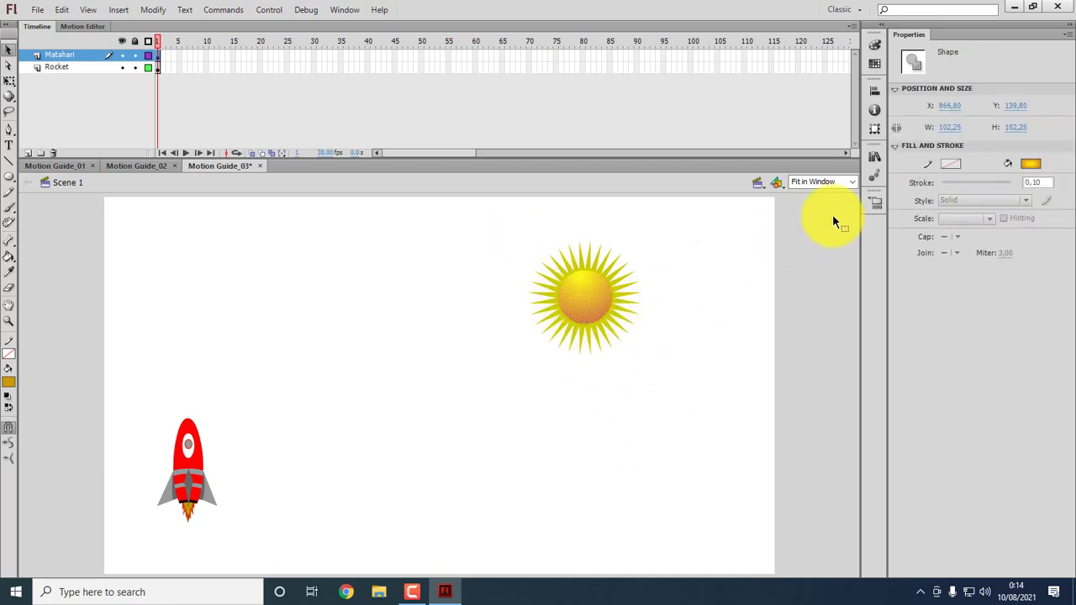
pyautogui.click(851, 182)
pyautogui.click(813, 237)
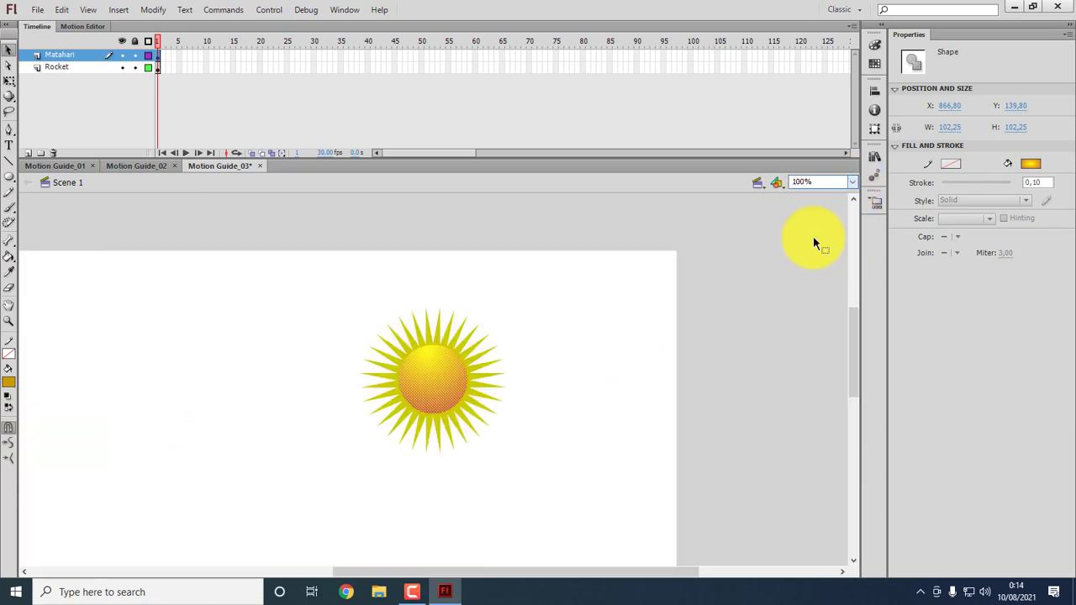
pyautogui.click(851, 182)
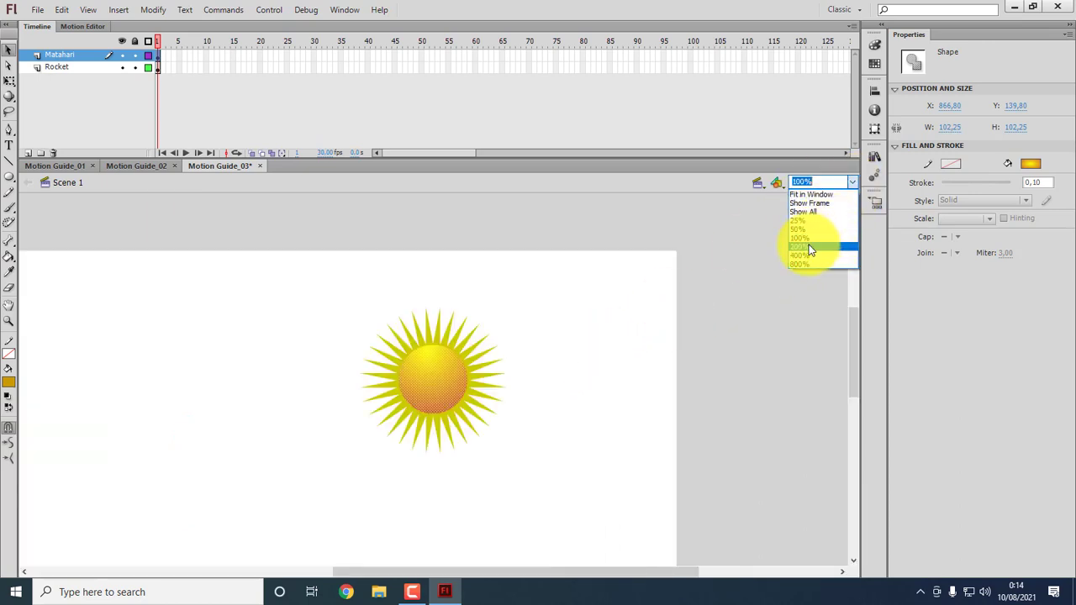
pyautogui.click(812, 248)
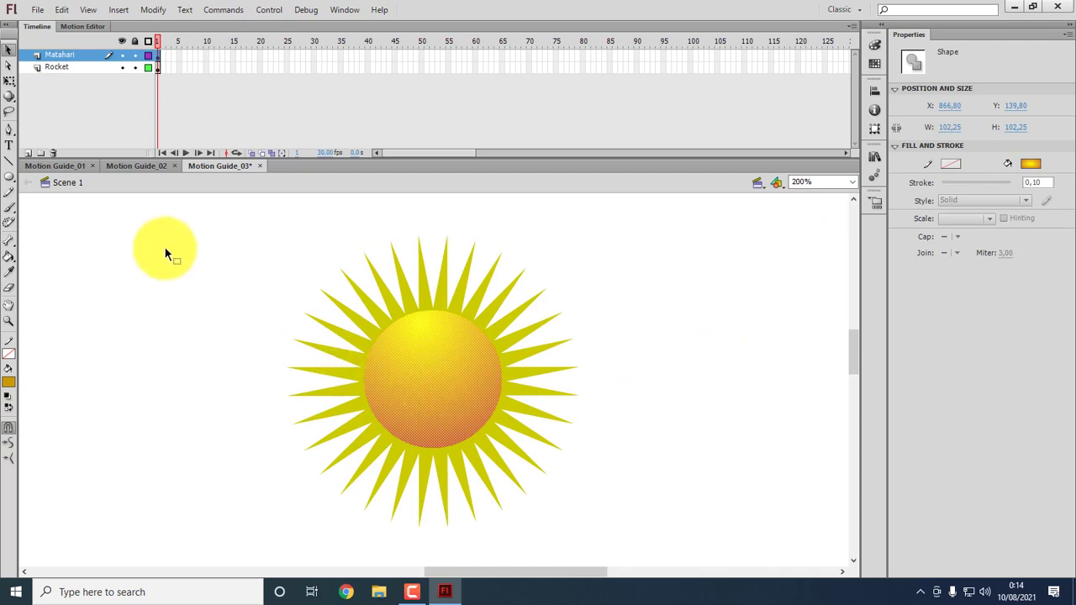
pyautogui.click(9, 80)
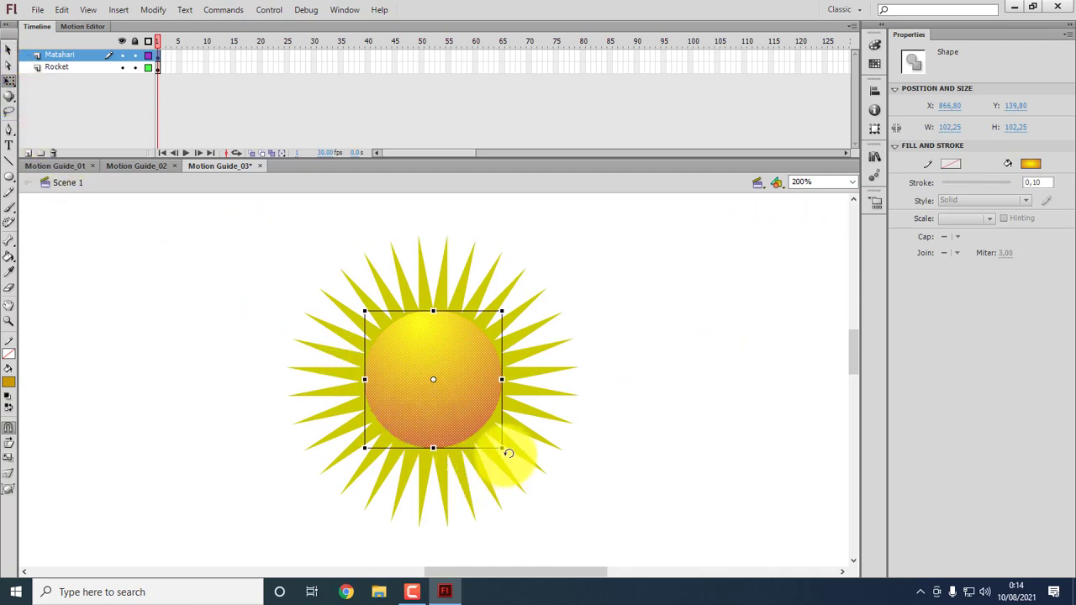
pyautogui.moveTo(501, 451); pyautogui.dragTo(508, 462)
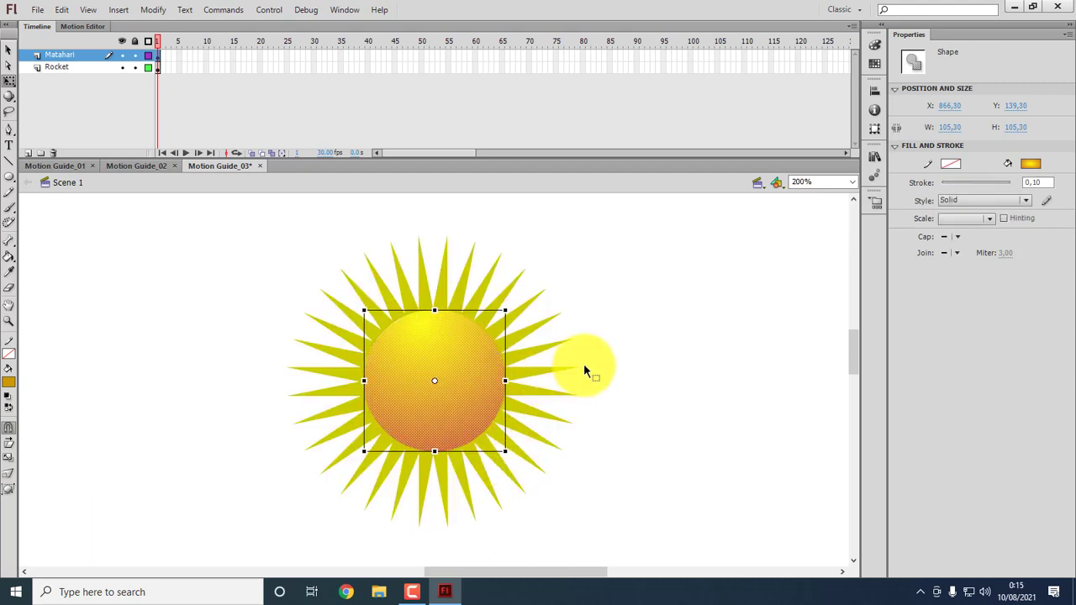
pyautogui.click(663, 422)
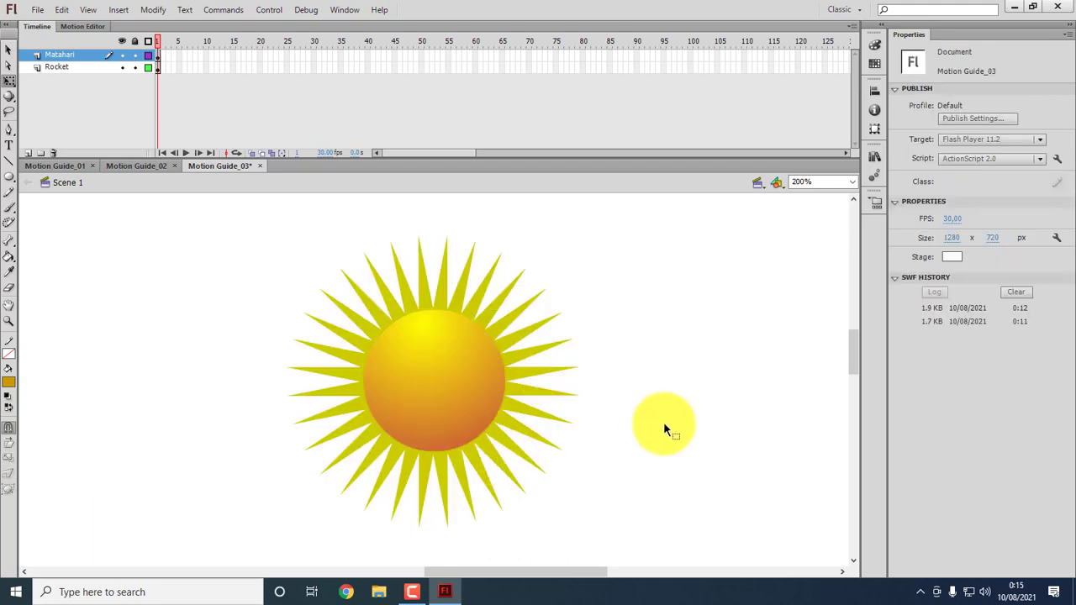
# Convert the whole sun, rays and central circle together, to a Graphic symbol named Matahari.
pyautogui.click(851, 187)
pyautogui.click(833, 190)
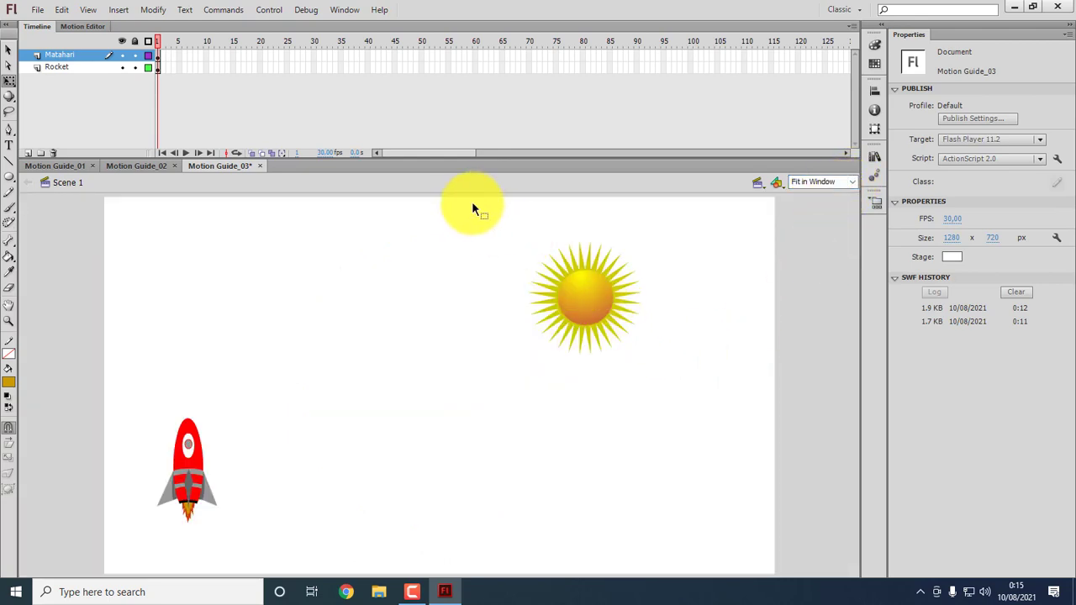
pyautogui.moveTo(485, 202); pyautogui.dragTo(726, 426)
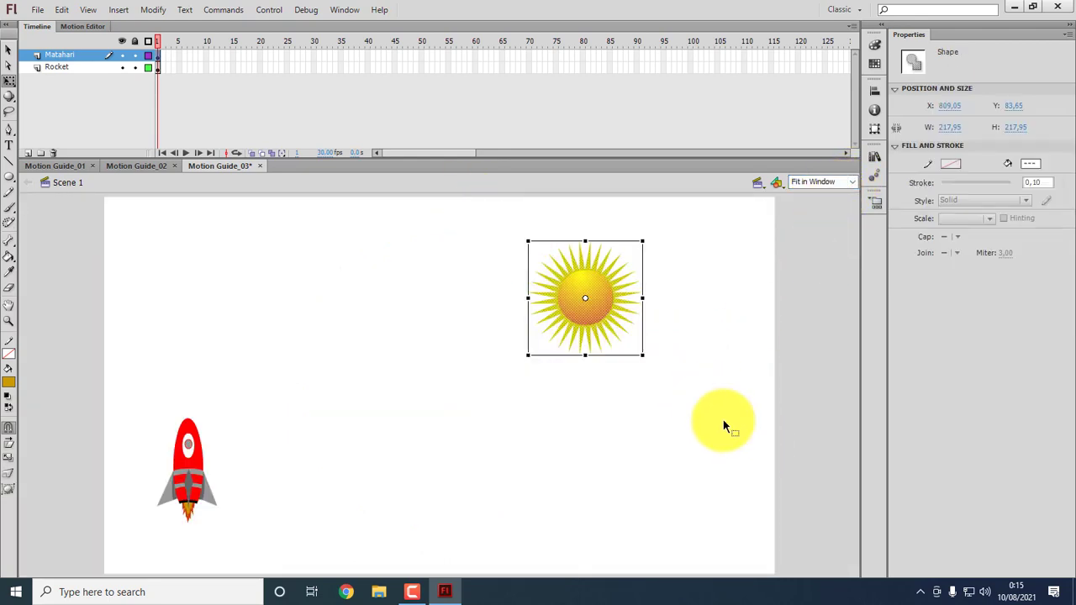
pyautogui.rightClick(600, 311)
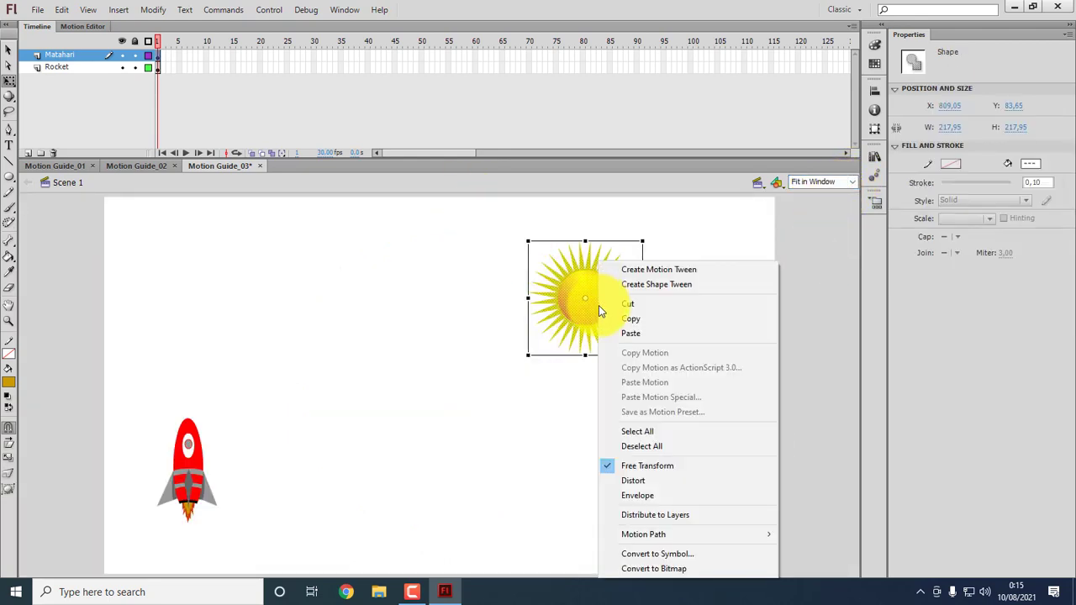
pyautogui.click(669, 555)
pyautogui.click(458, 112)
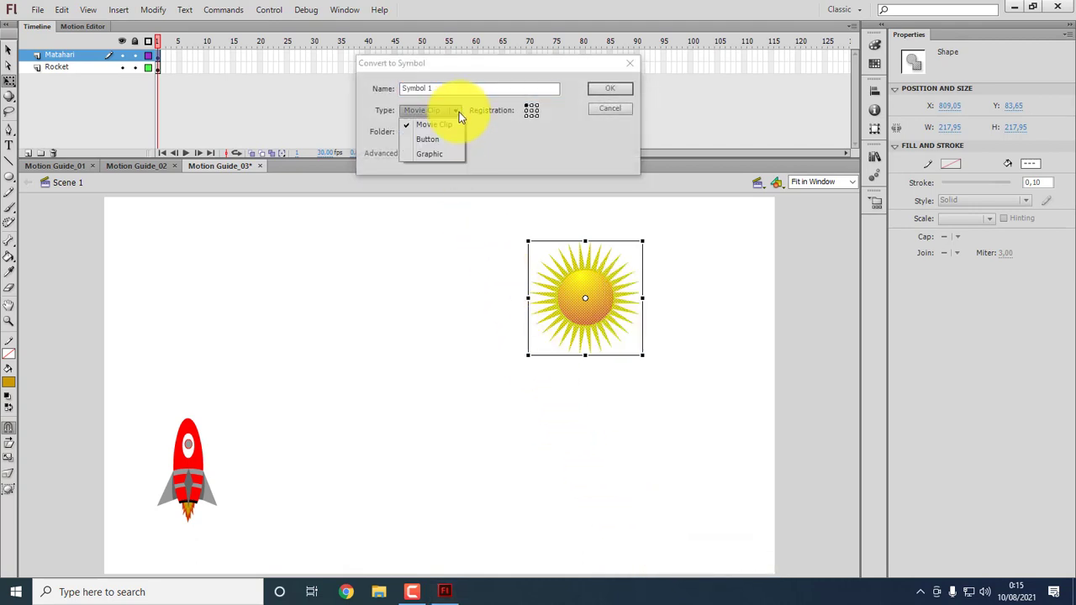
pyautogui.click(447, 156)
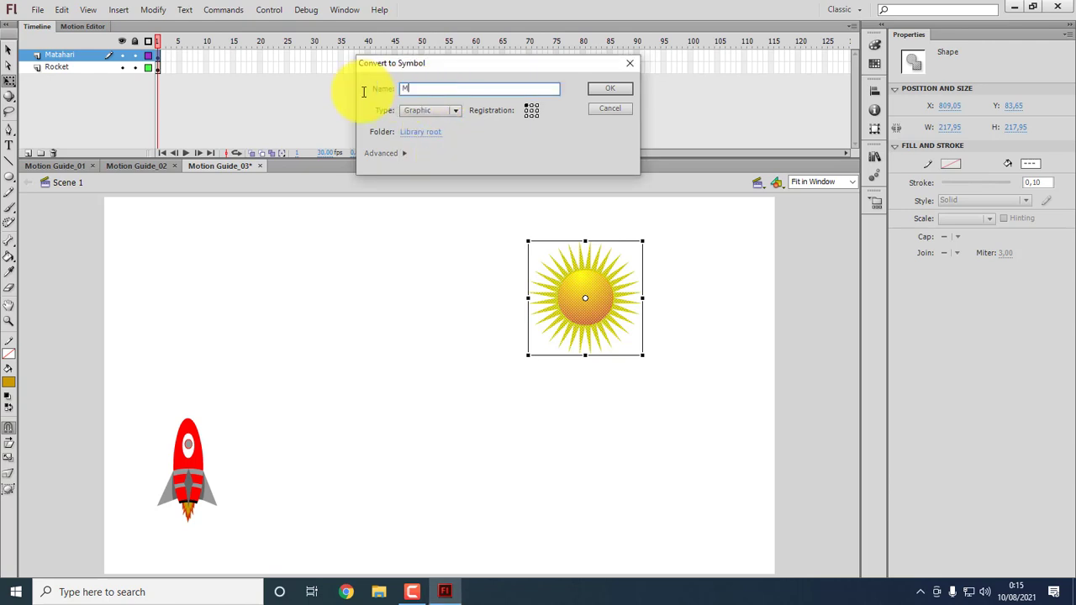
pyautogui.write('Matahari')
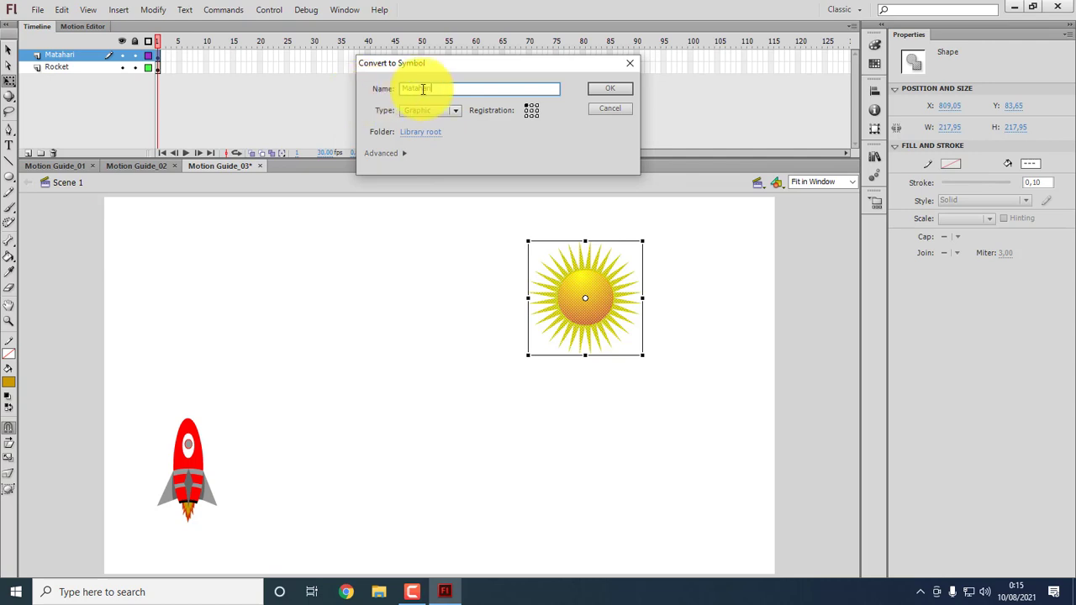
pyautogui.click(619, 89)
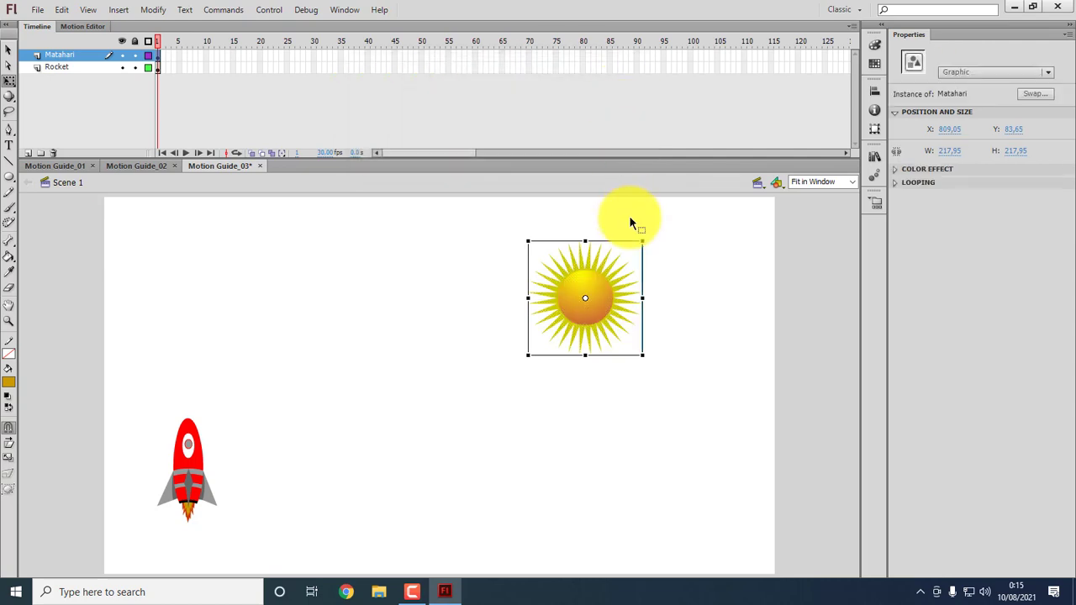
pyautogui.click(687, 286)
pyautogui.rightClick(609, 292)
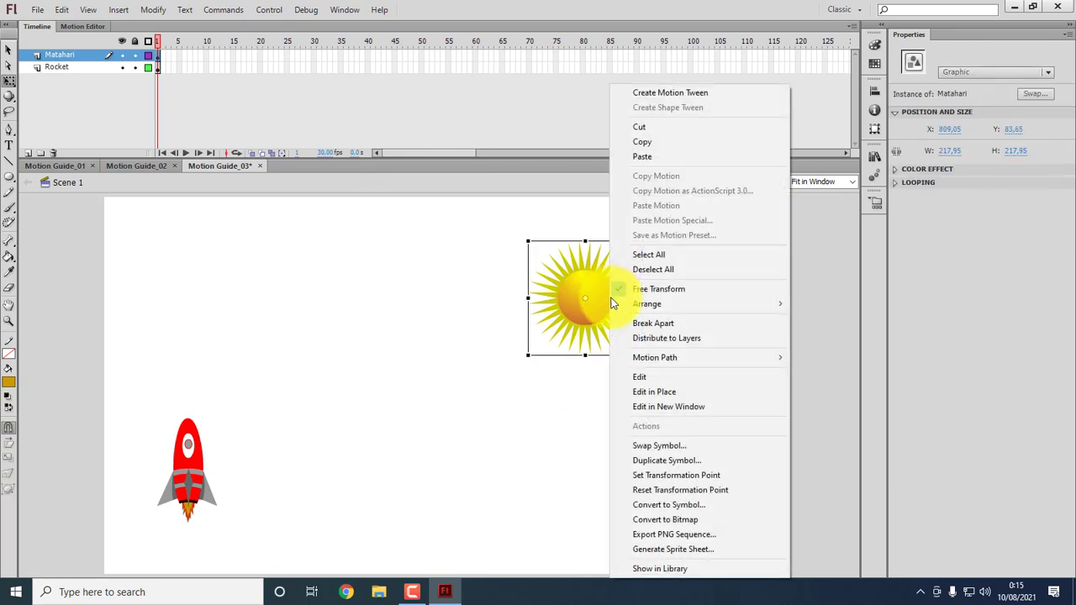
pyautogui.click(508, 402)
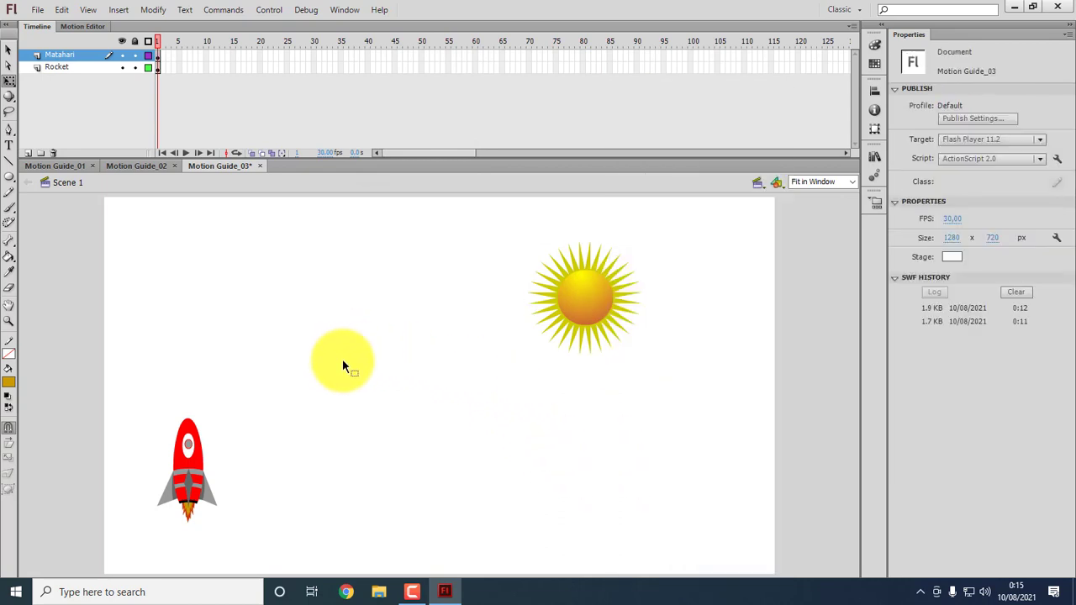
# Move the rocket down near the stage's lower-left corner and add a classic motion guide to the Rocket layer.
pyautogui.click(200, 449)
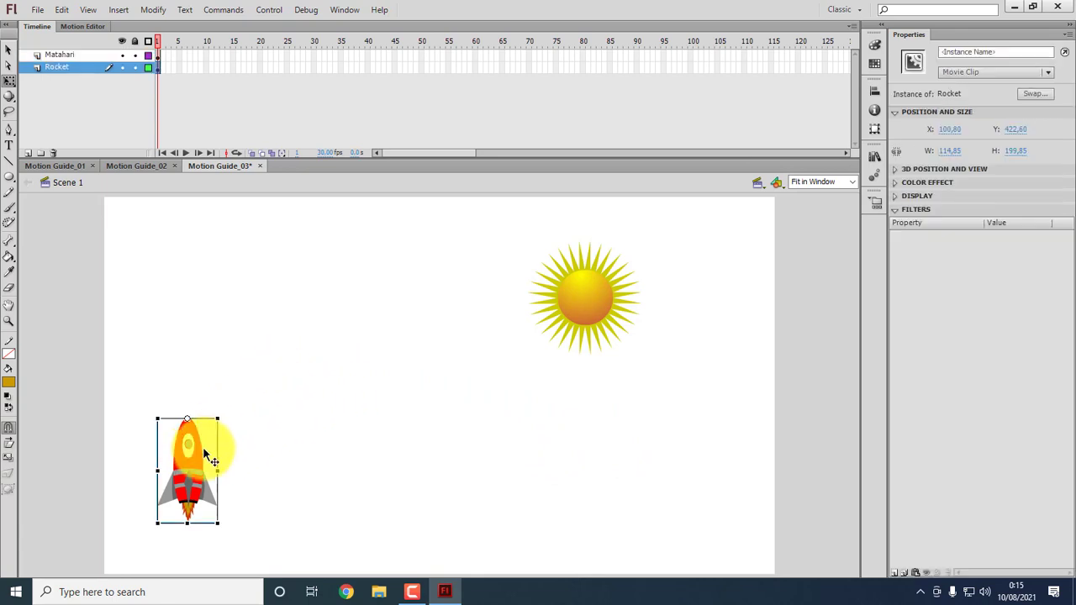
pyautogui.moveTo(203, 448); pyautogui.dragTo(195, 486)
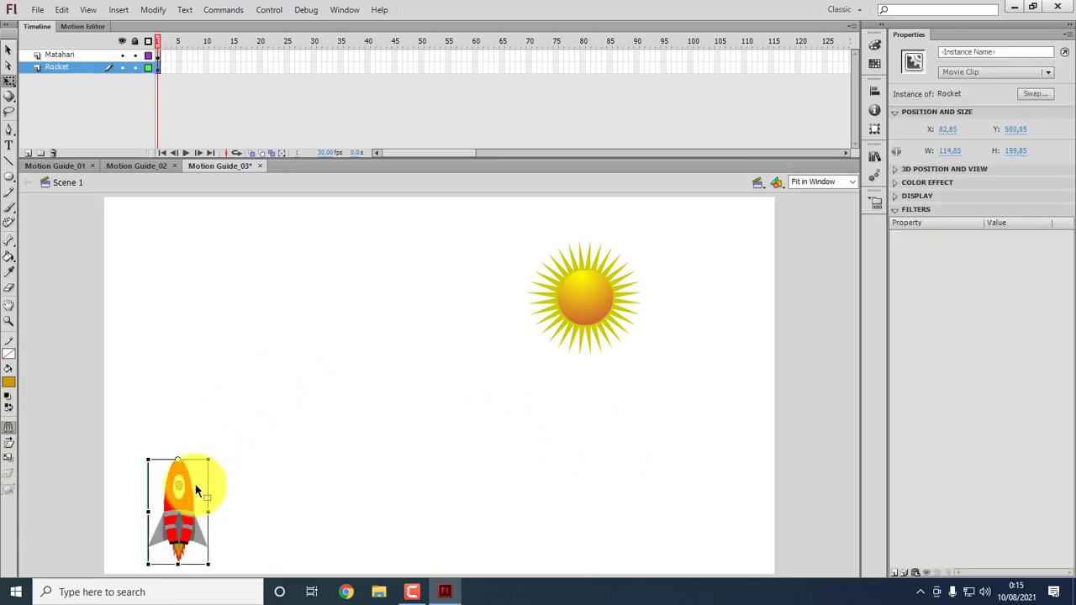
pyautogui.rightClick(74, 68)
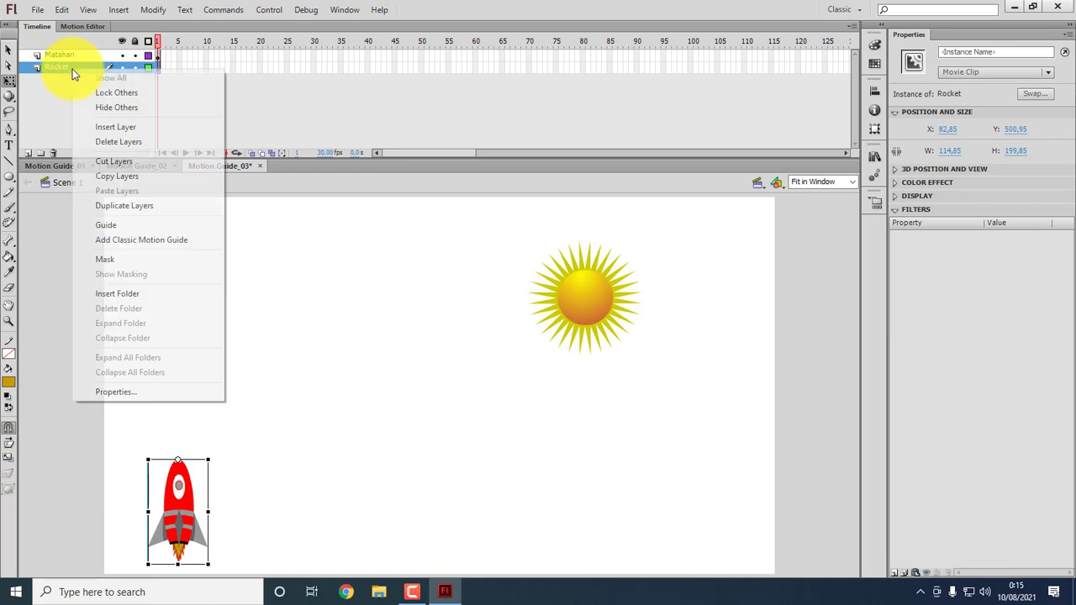
pyautogui.click(136, 239)
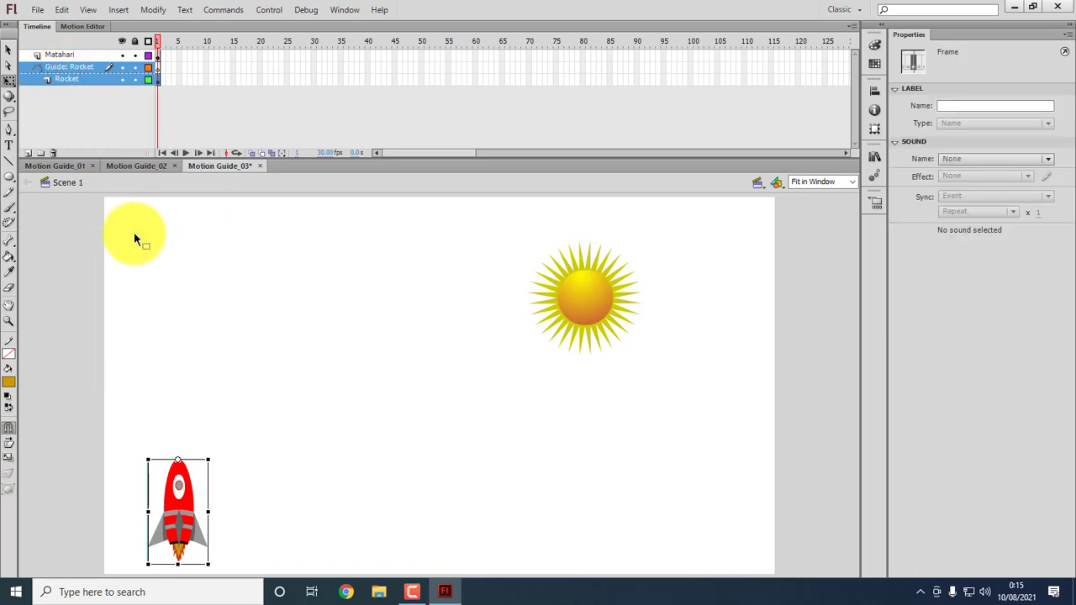
pyautogui.click(84, 113)
pyautogui.click(88, 67)
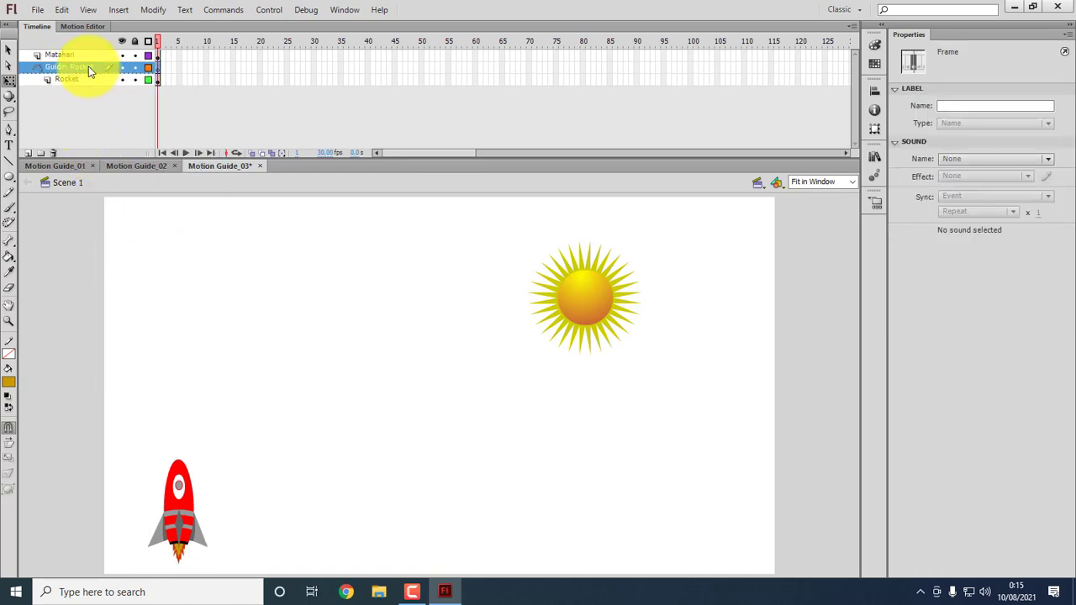
# Draw a filled oval across the stage on the guide layer, and remove it together with the motion guide layer.
pyautogui.click(204, 307)
pyautogui.click(9, 176)
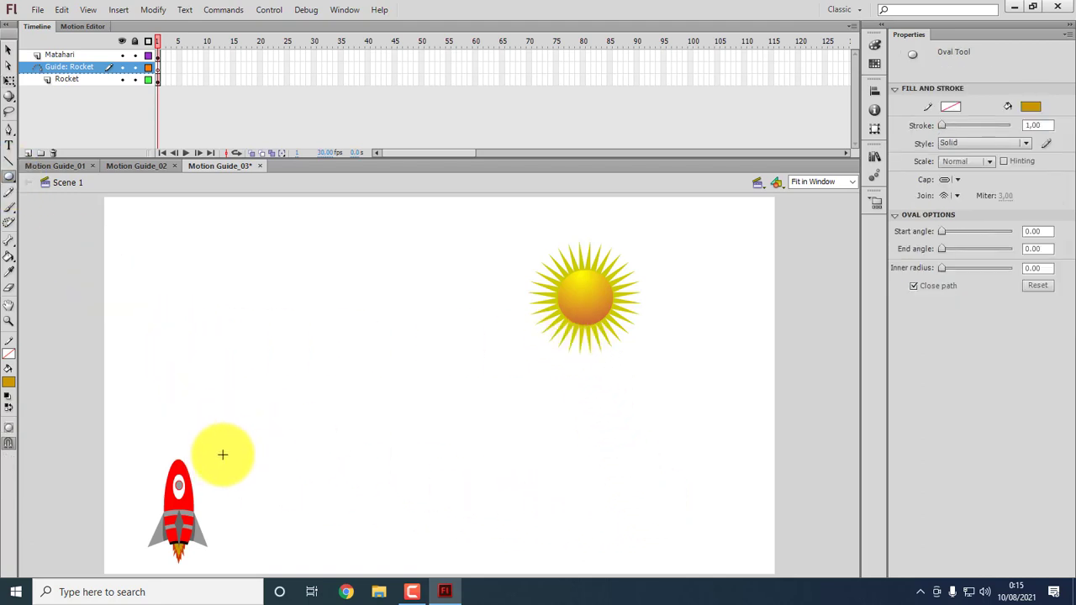
pyautogui.moveTo(208, 476); pyautogui.dragTo(701, 363)
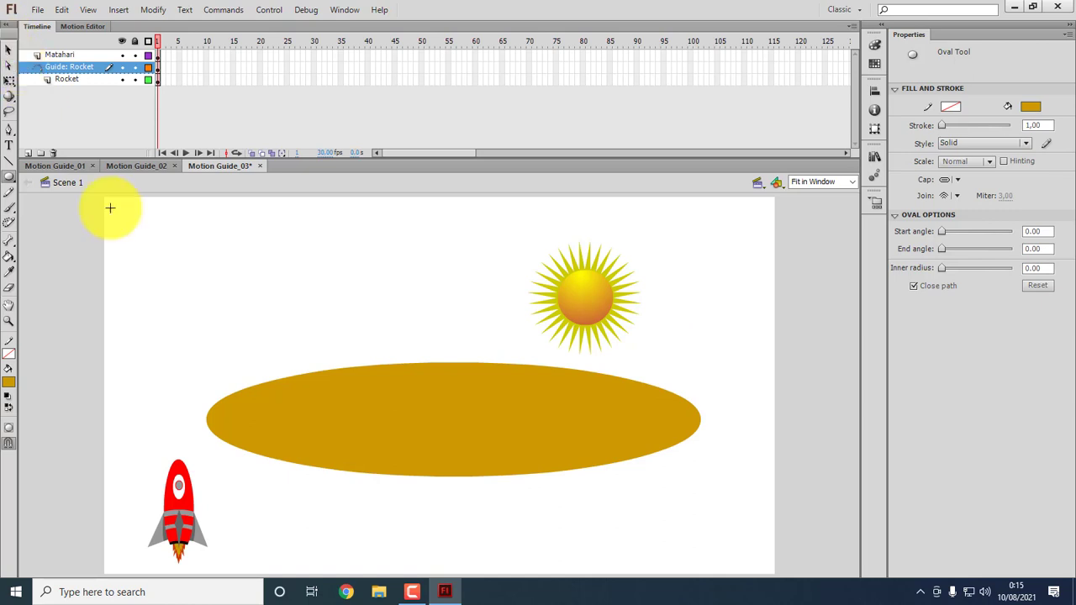
pyautogui.click(10, 54)
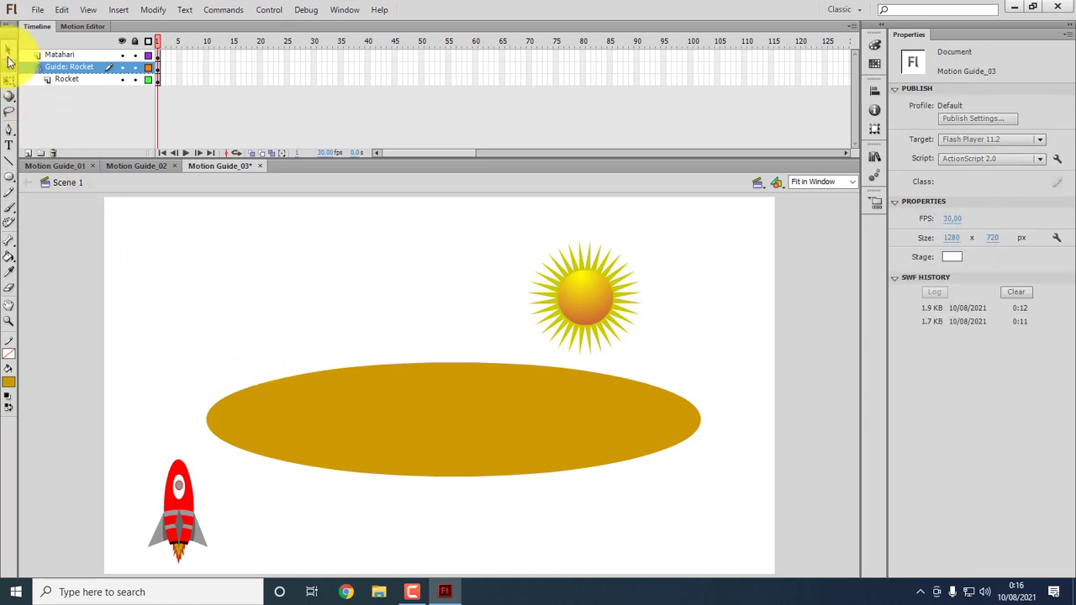
pyautogui.click(426, 383)
pyautogui.press('Delete')
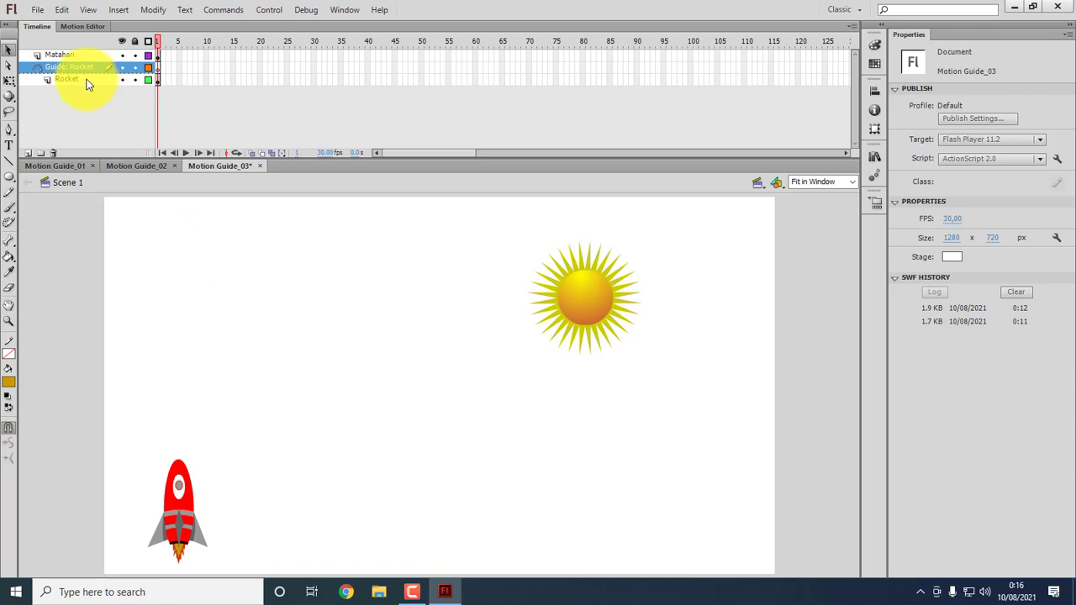
pyautogui.hotkey('ctrl', 'z')
pyautogui.hotkey('ctrl', 'y')
pyautogui.press('Delete')
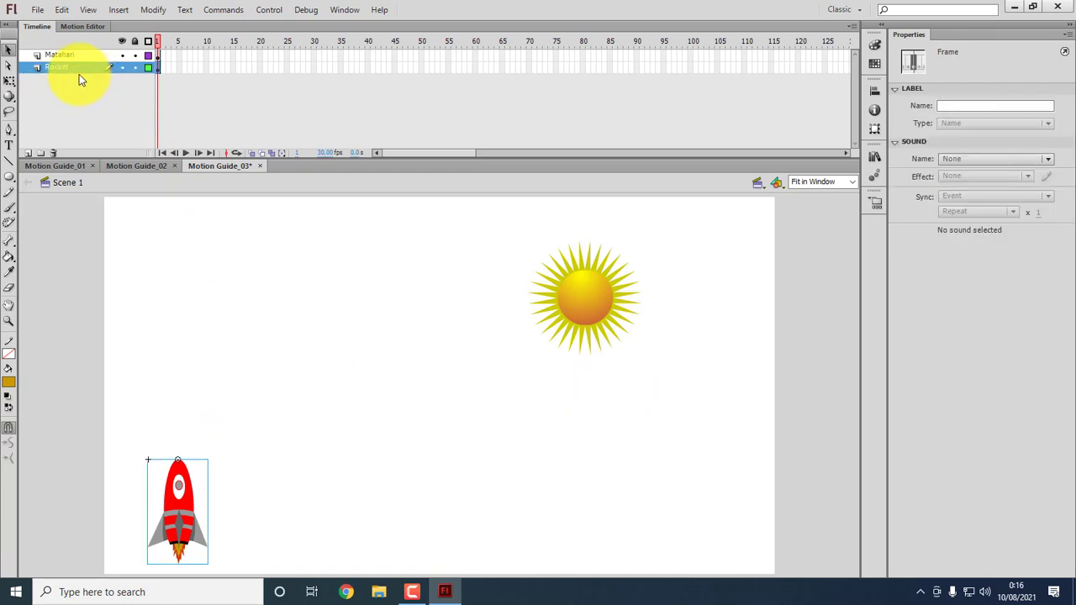
# Add a classic motion guide to the Rocket layer and make only the guide layer active.
pyautogui.rightClick(76, 74)
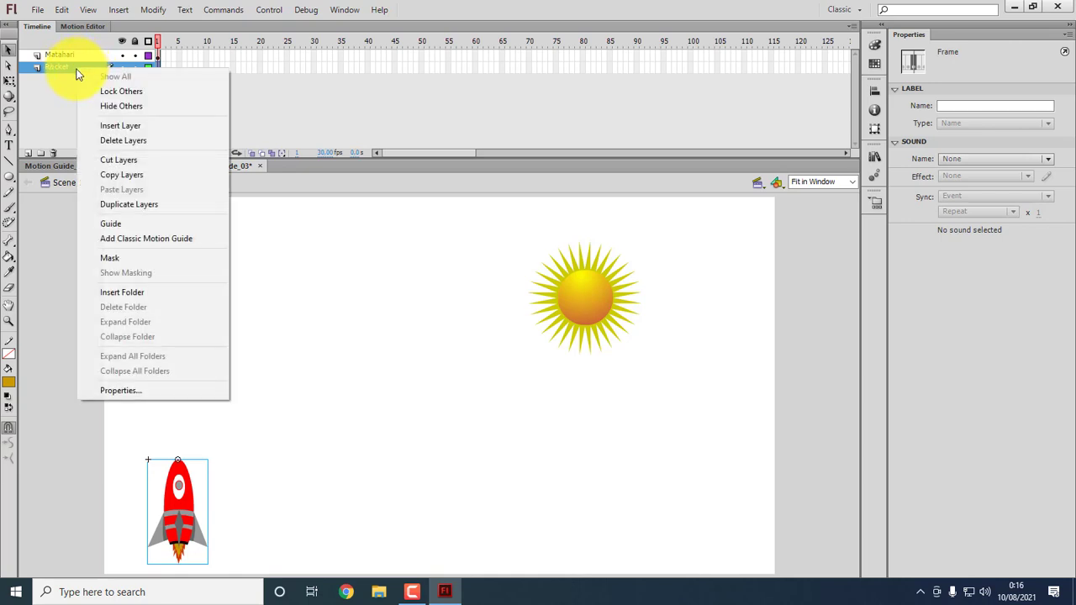
pyautogui.click(157, 243)
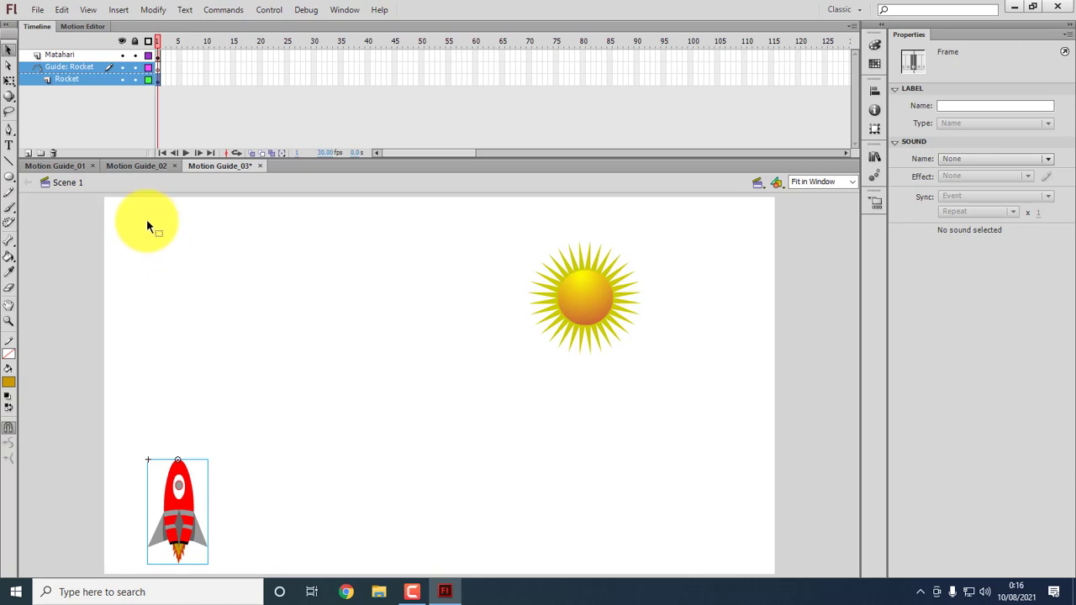
pyautogui.click(116, 103)
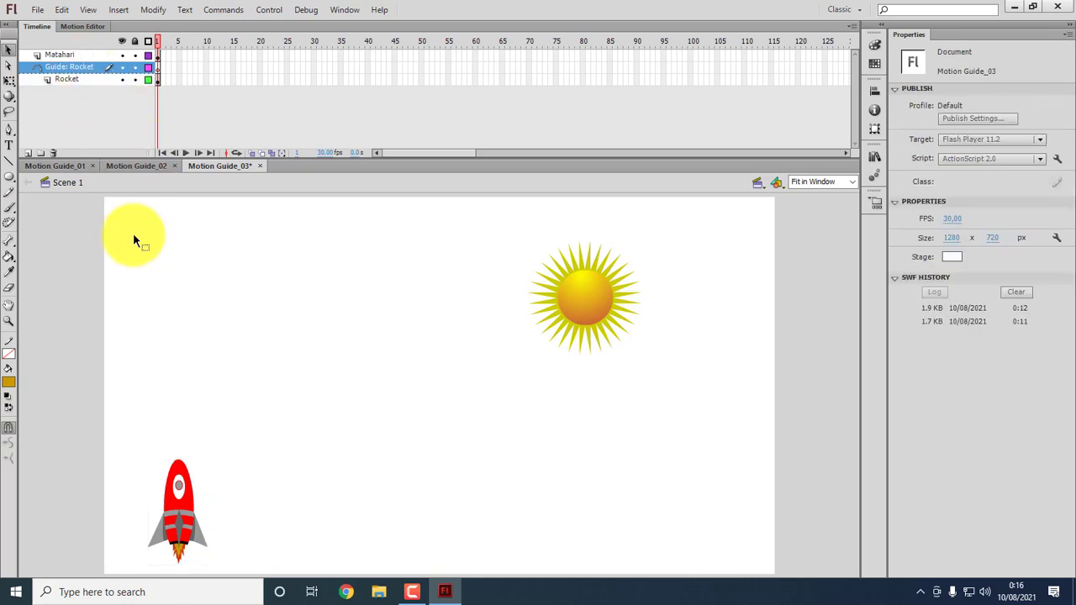
# Set the stroke colour to black (#000000) and the fill to none.
pyautogui.click(14, 359)
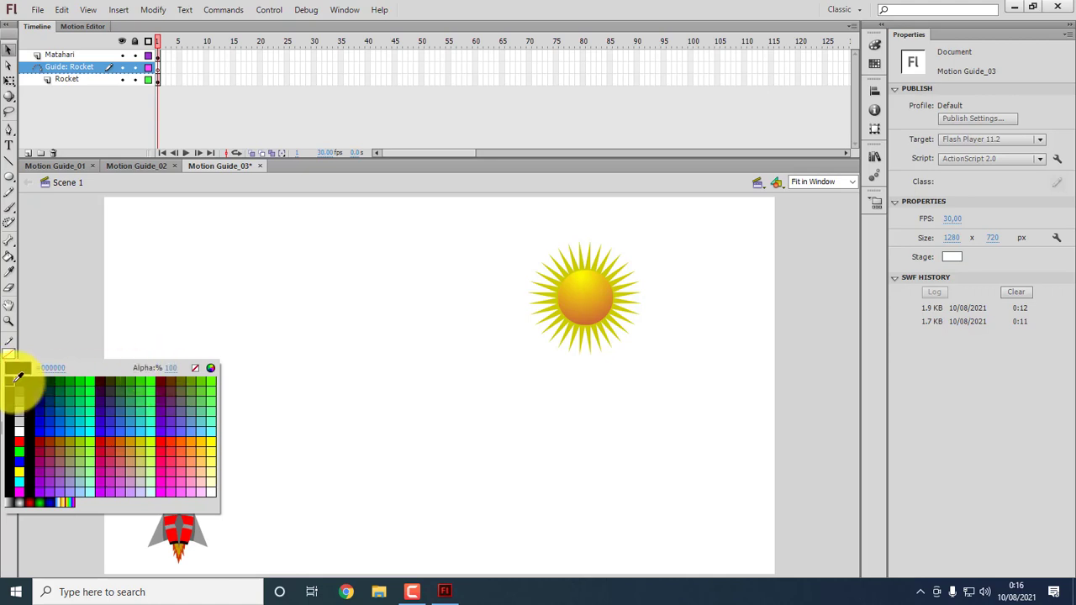
pyautogui.click(17, 378)
pyautogui.click(9, 383)
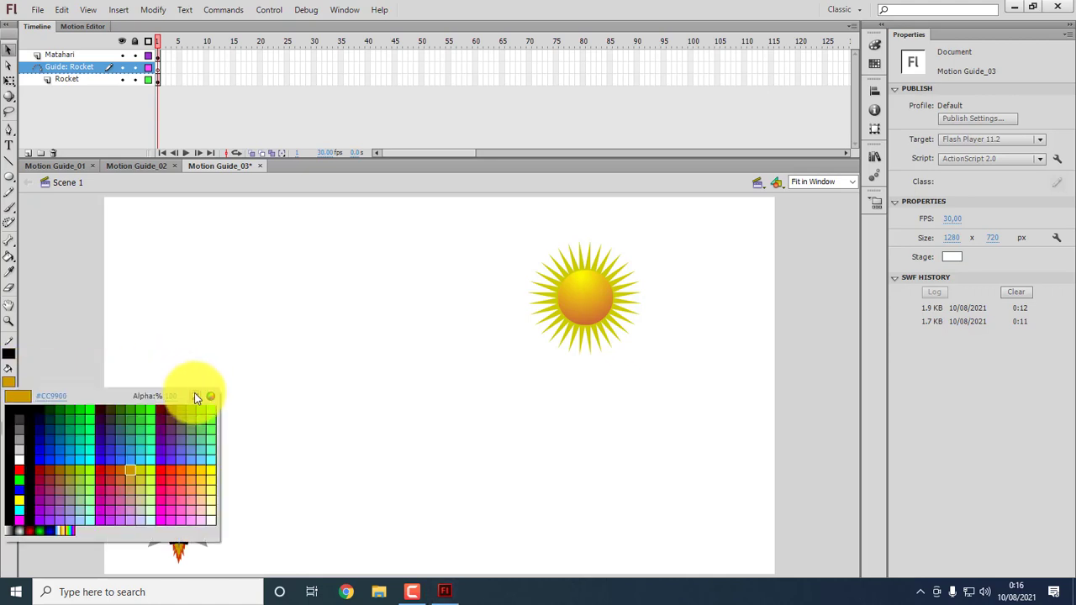
pyautogui.click(196, 395)
pyautogui.click(10, 372)
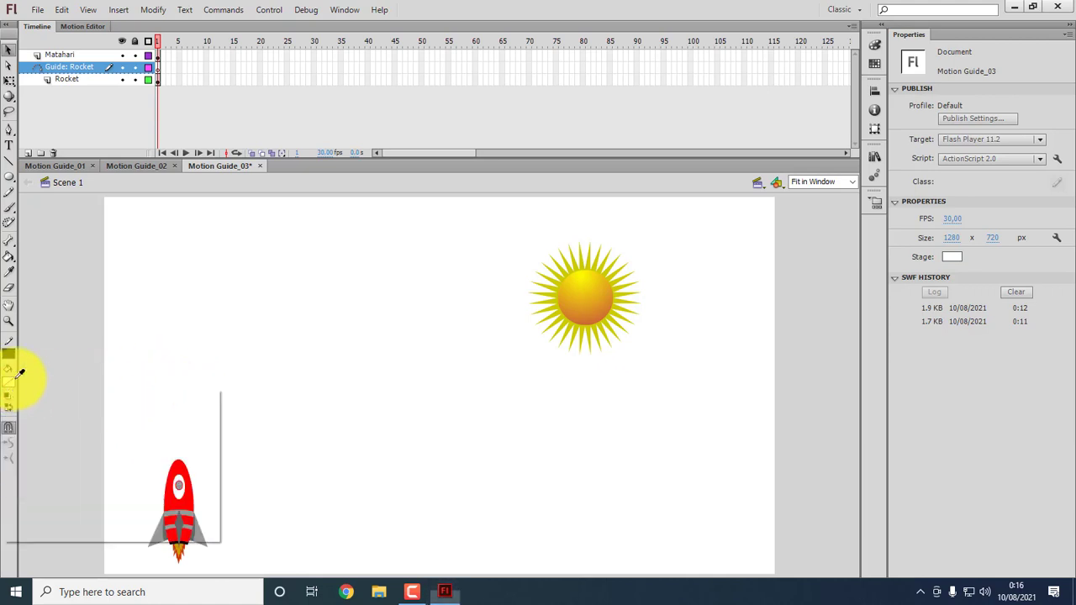
pyautogui.click(8, 389)
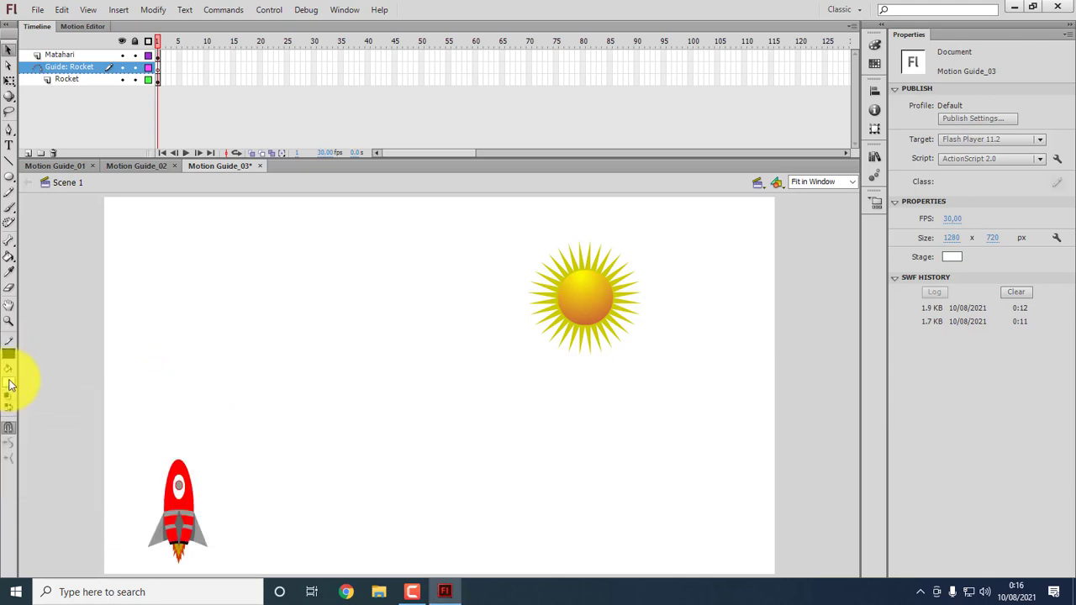
pyautogui.click(10, 385)
pyautogui.click(196, 395)
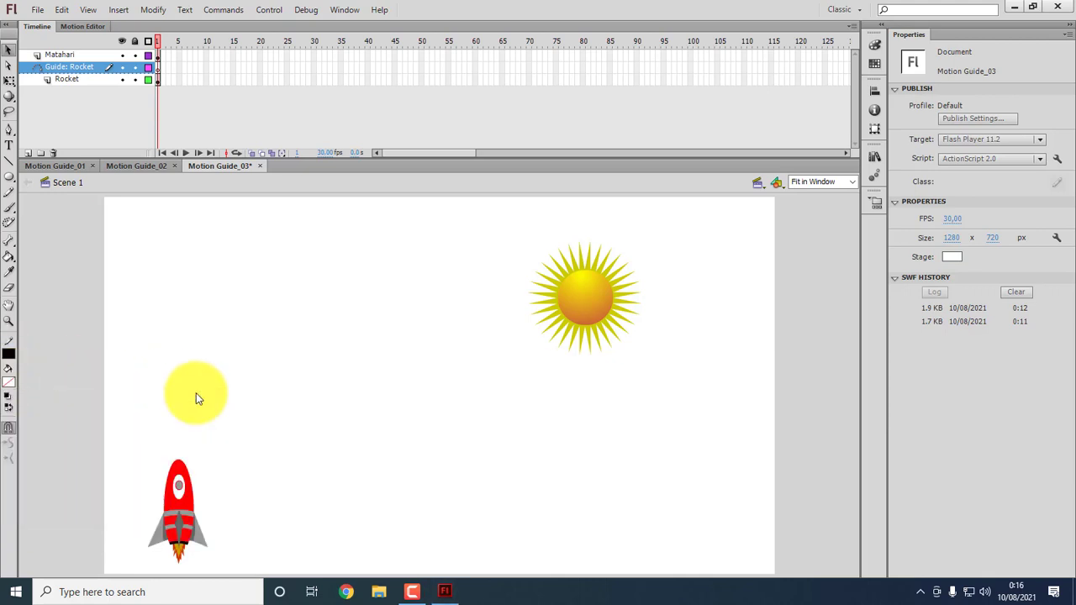
# Draw an unfilled oval outline about 1025 by 326 px across the stage on the guide layer.
pyautogui.click(9, 176)
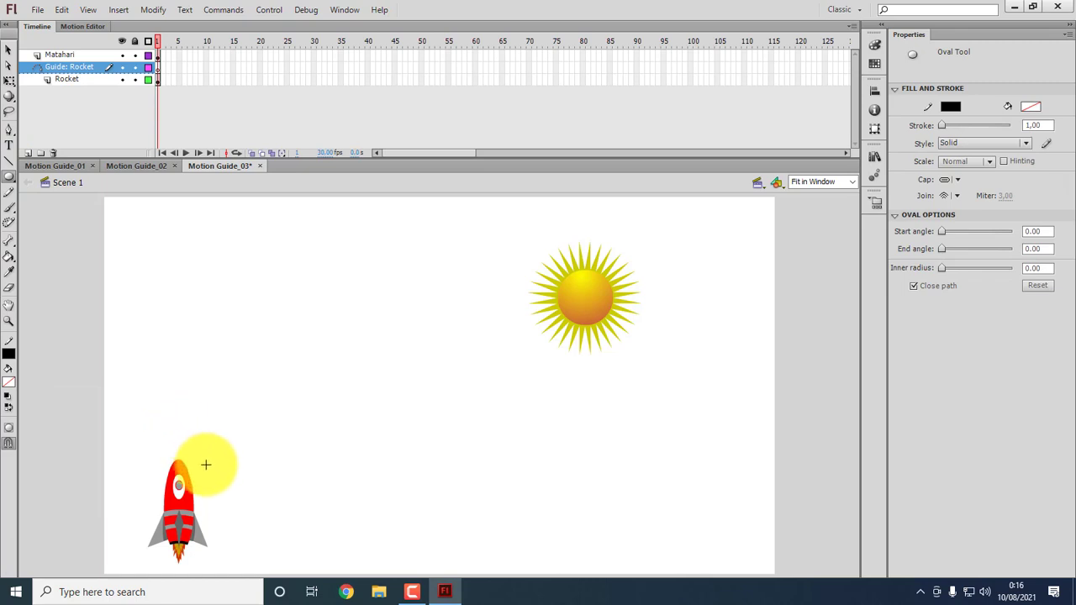
pyautogui.moveTo(195, 486)
pyautogui.mouseDown()
pyautogui.moveTo(313, 436)
pyautogui.moveTo(519, 314)
pyautogui.moveTo(718, 266)
pyautogui.moveTo(735, 293)
pyautogui.moveTo(731, 314)
pyautogui.mouseUp()
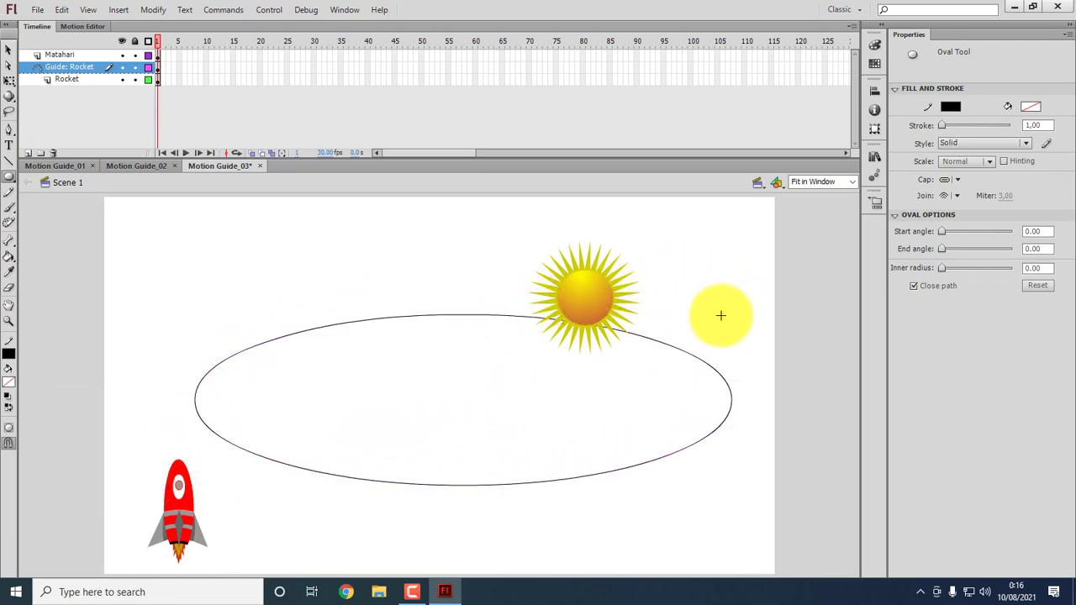
pyautogui.click(6, 49)
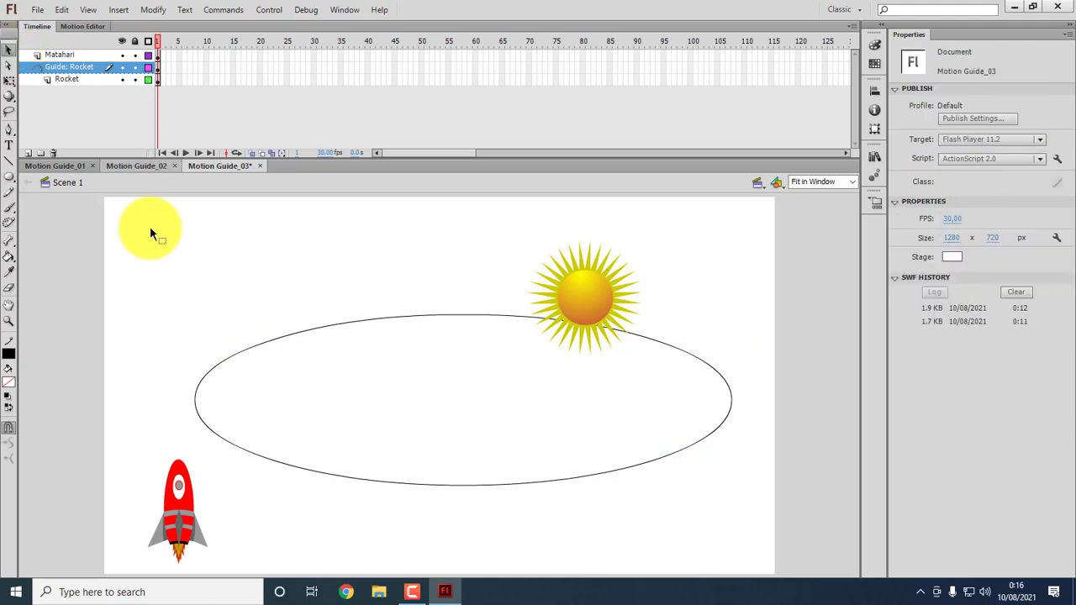
# Rotate the oval path so its right end tilts up toward the sun, and shift the sun slightly down to about Y 95.
pyautogui.moveTo(154, 247); pyautogui.dragTo(744, 481)
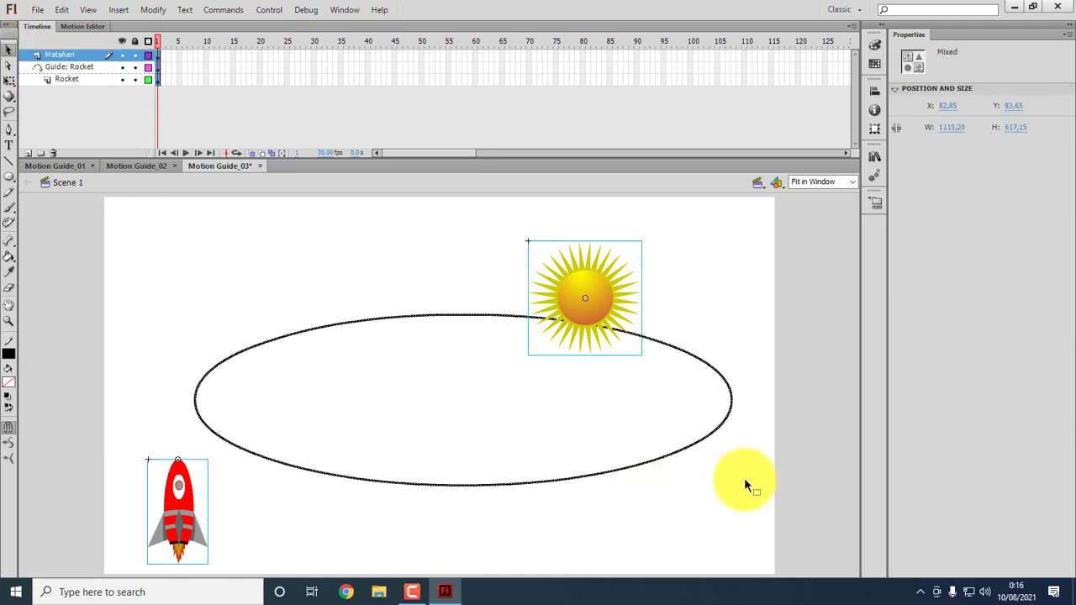
pyautogui.click(712, 313)
pyautogui.click(700, 357)
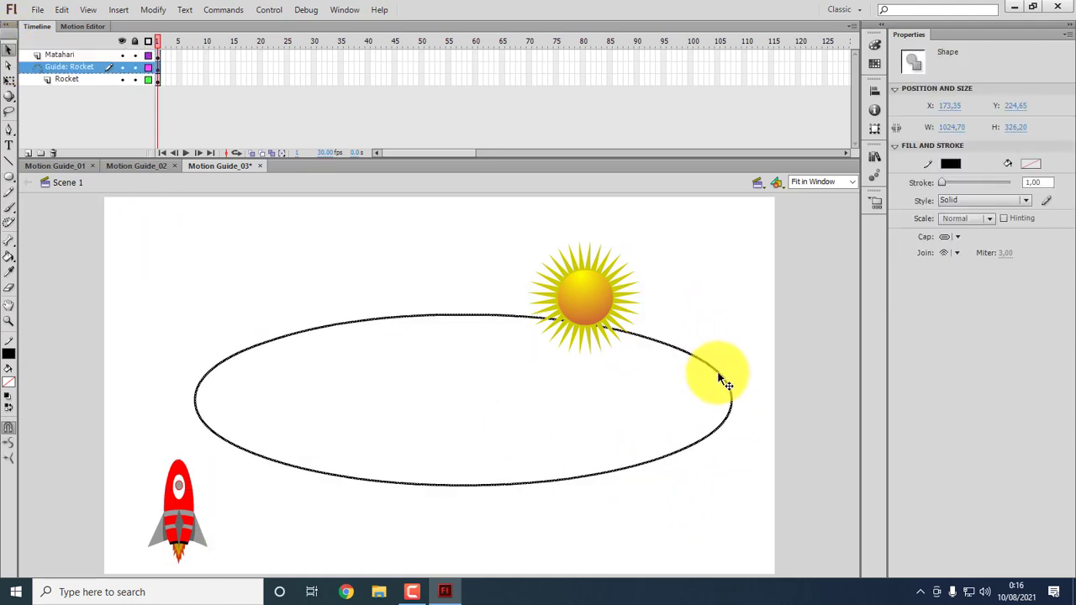
pyautogui.click(8, 80)
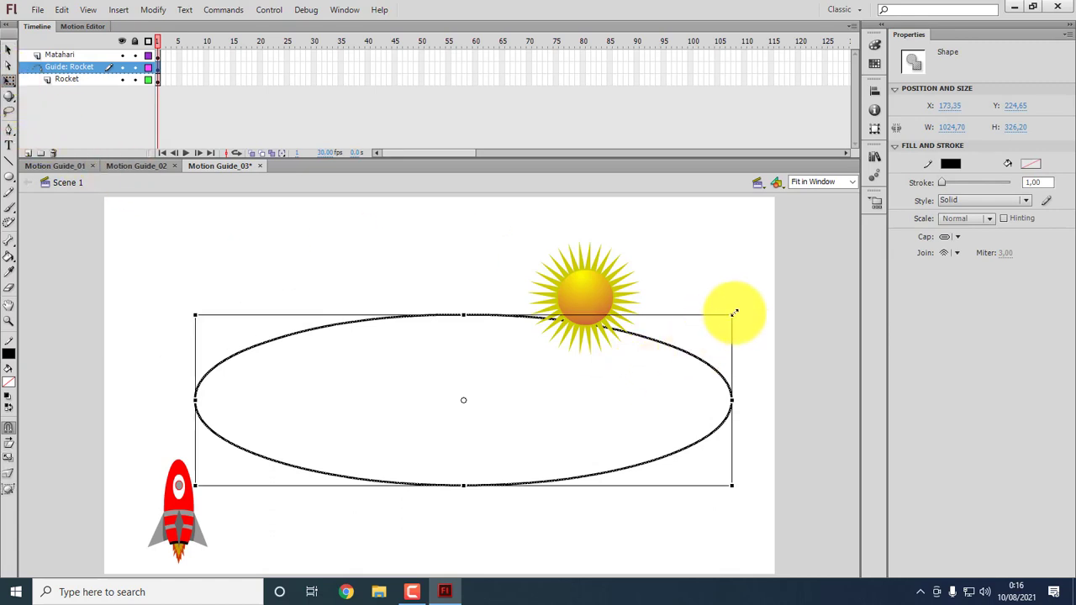
pyautogui.moveTo(680, 264); pyautogui.dragTo(683, 267)
pyautogui.click(719, 362)
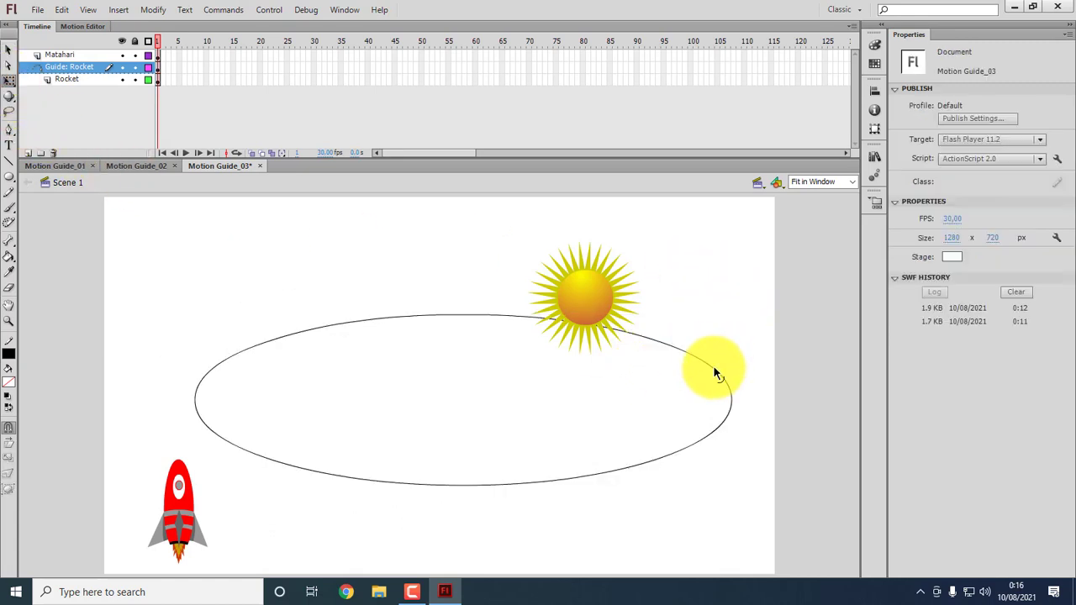
pyautogui.click(715, 372)
pyautogui.moveTo(744, 300); pyautogui.dragTo(629, 255)
pyautogui.moveTo(692, 282); pyautogui.dragTo(646, 315)
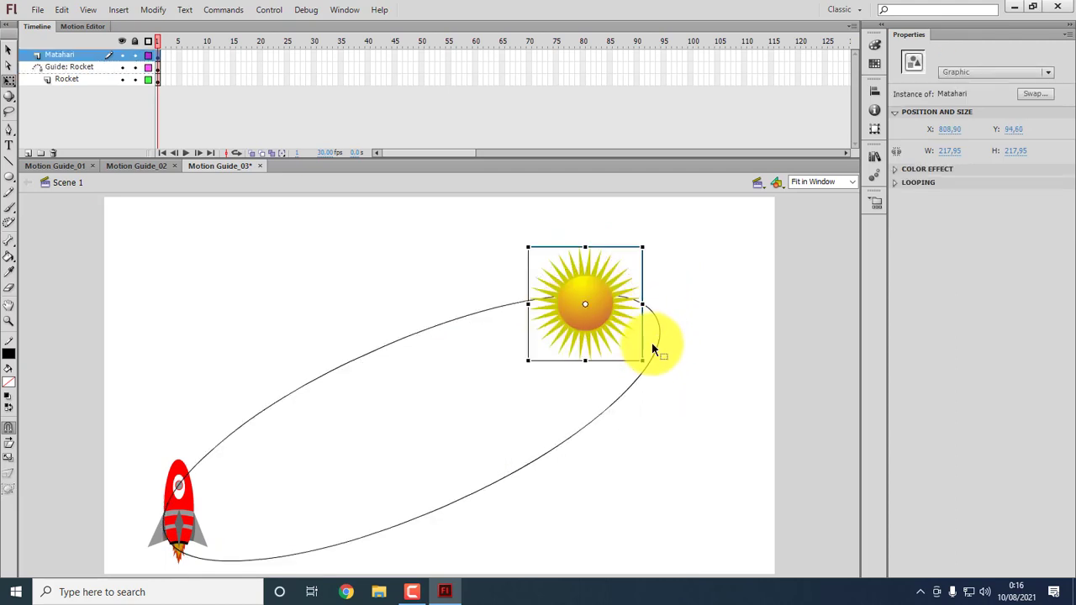
# Move the tilted oval path to the right, past the sun, and shrink it to about 911 by 483 px.
pyautogui.click(646, 352)
pyautogui.moveTo(653, 356); pyautogui.dragTo(728, 324)
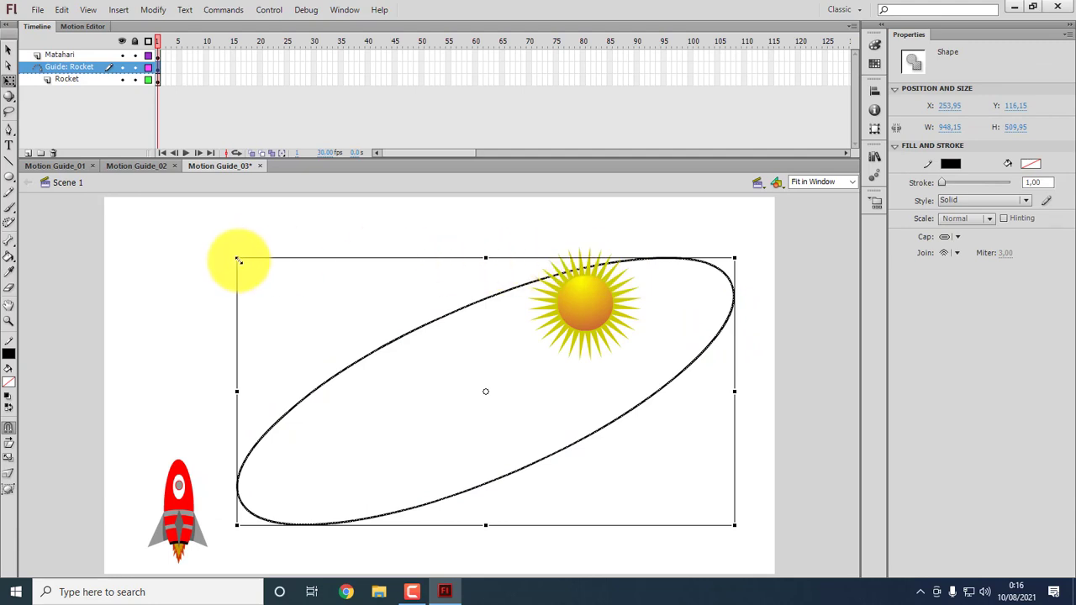
pyautogui.moveTo(237, 260); pyautogui.dragTo(257, 271)
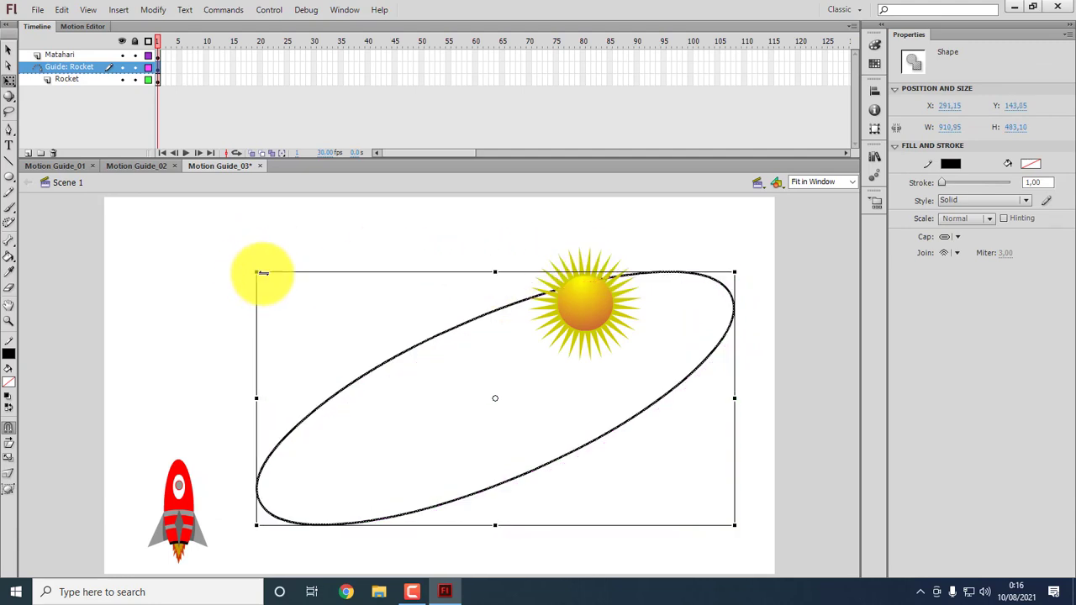
# Delete a piece about 10 px wide from the oval's upper-left edge to open the guide path.
pyautogui.click(621, 237)
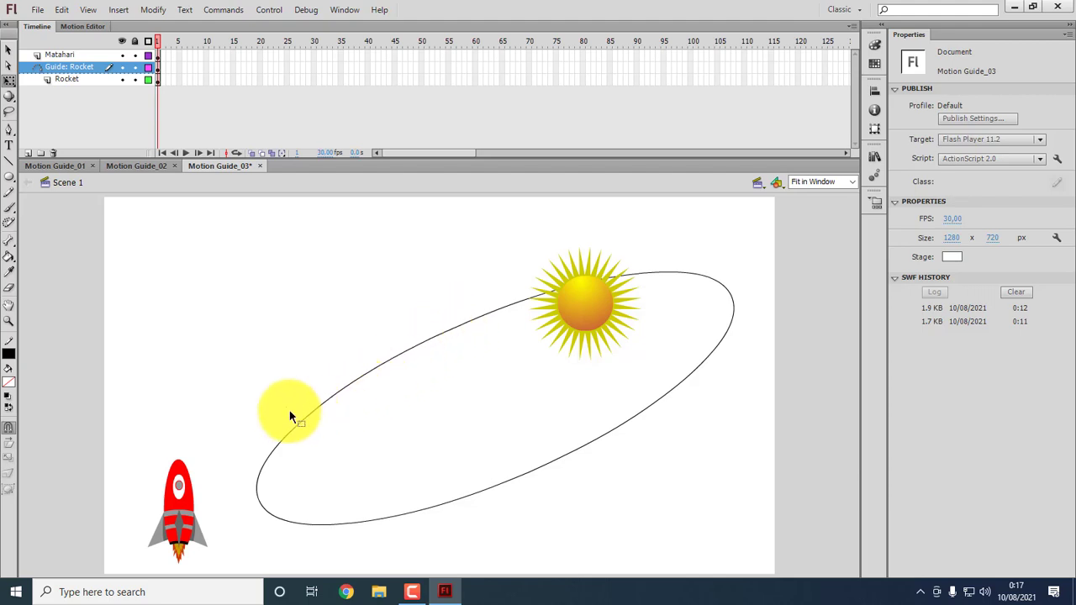
pyautogui.click(460, 332)
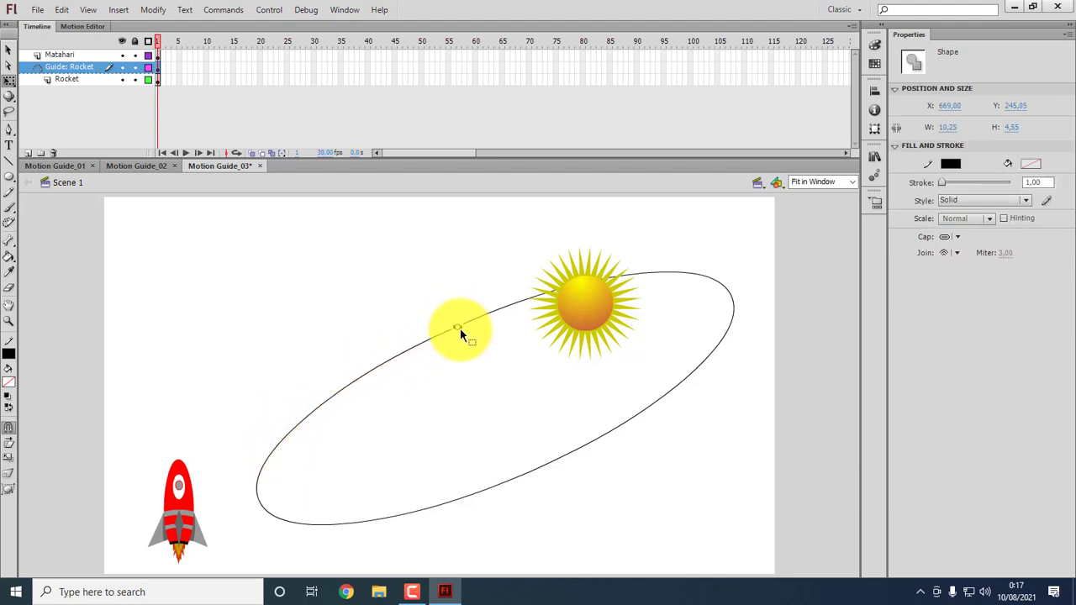
pyautogui.press('Delete')
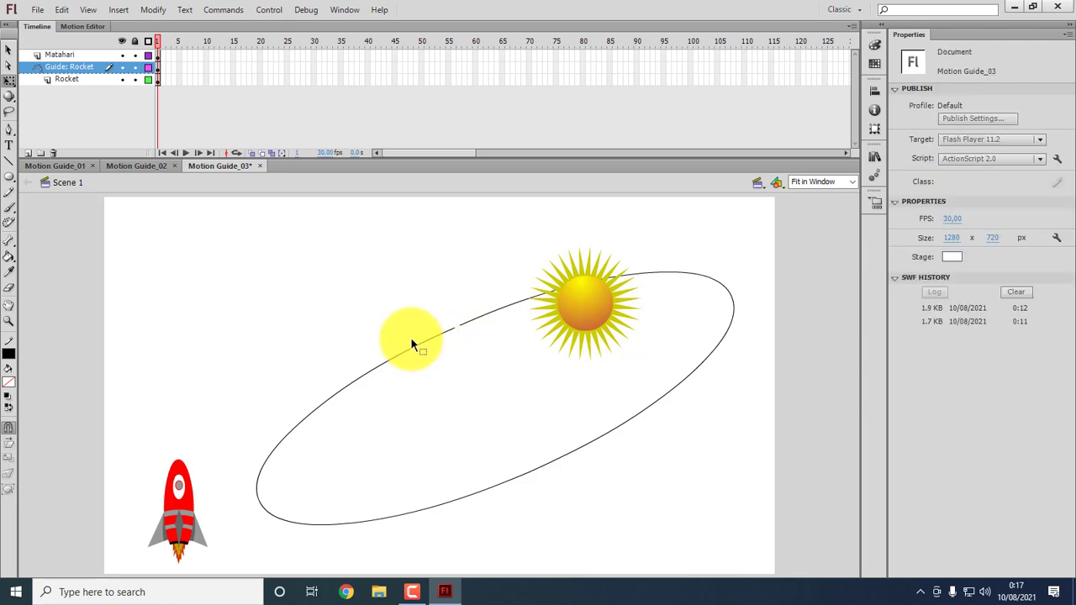
# Place the rocket with its tip on the right end of the gap in the guide path, about X 622, Y 245.
pyautogui.moveTo(191, 487); pyautogui.dragTo(478, 363)
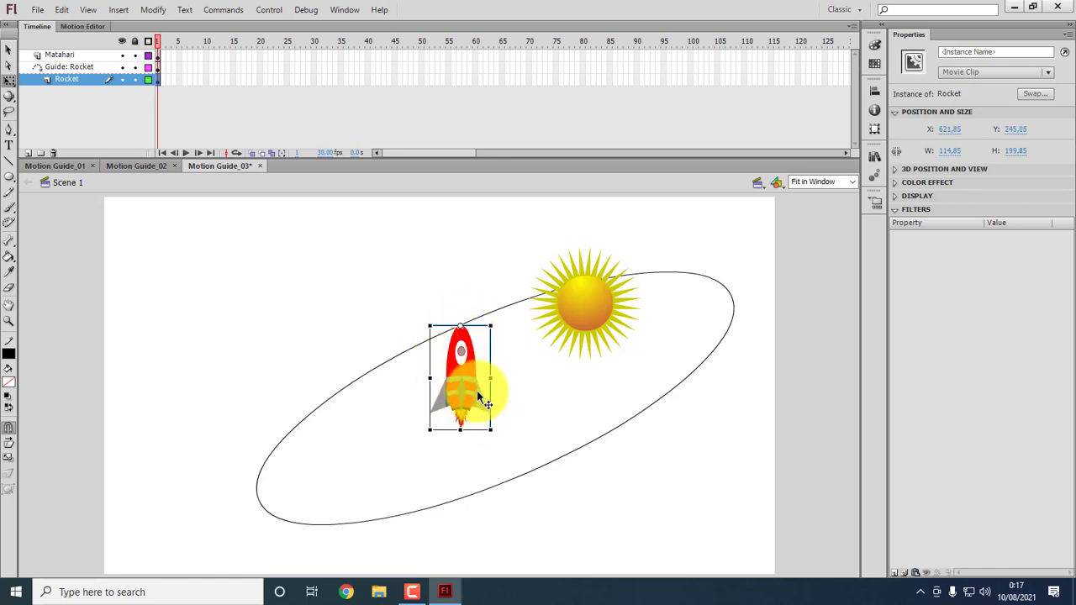
pyautogui.click(421, 264)
pyautogui.click(477, 370)
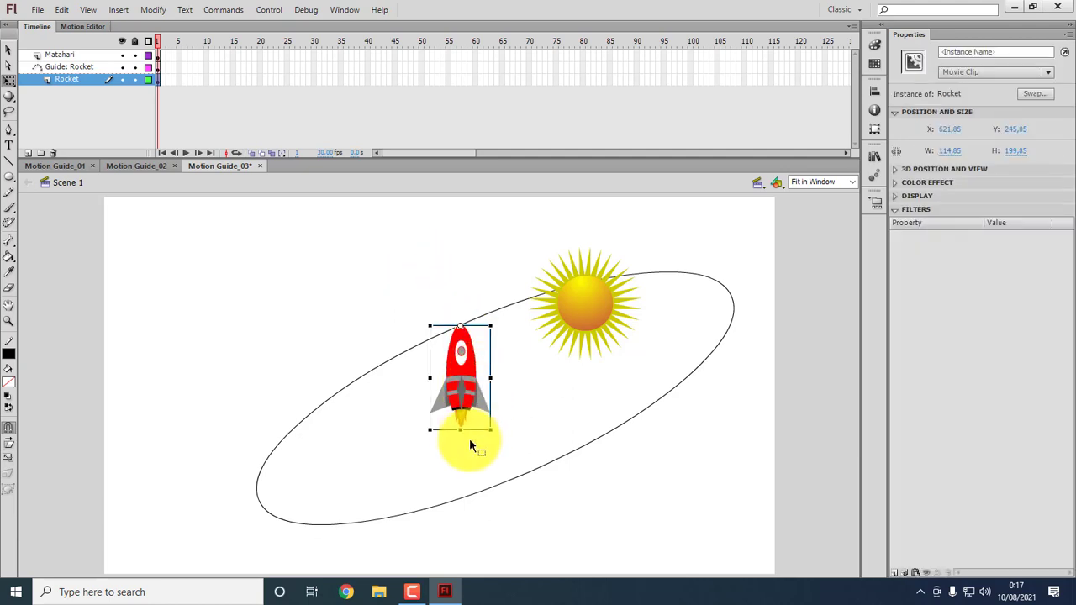
# Rotate the rocket about its tip so its body lies along the guide path, pointing up toward the sun.
pyautogui.moveTo(493, 428)
pyautogui.mouseDown()
pyautogui.moveTo(445, 420)
pyautogui.moveTo(398, 391)
pyautogui.mouseUp()
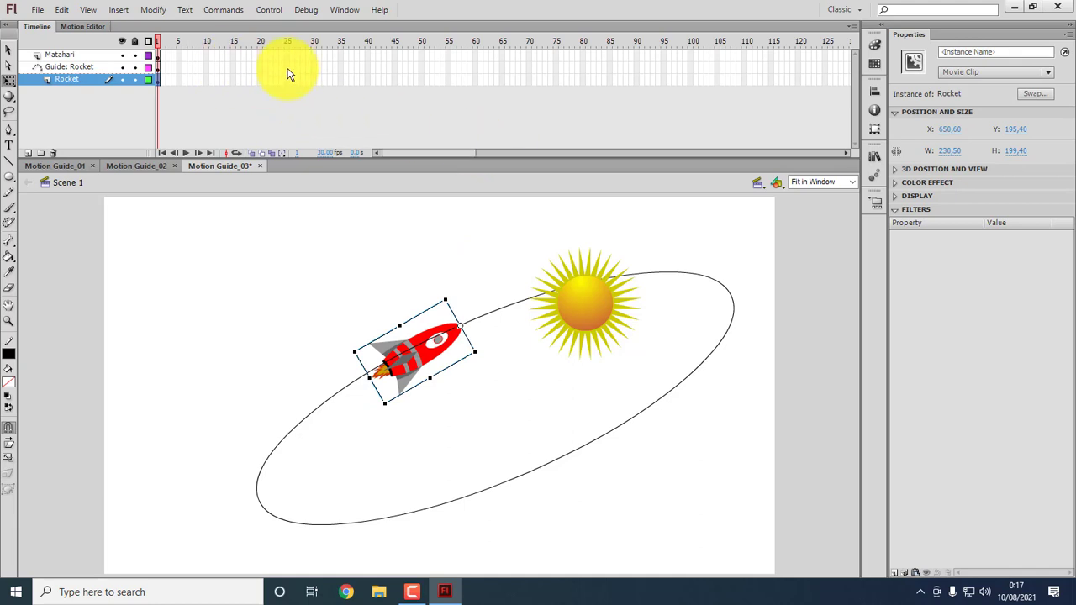
# Extend the Matahari and Guide: Rocket layers to frame 120, without a keyframe at the end.
pyautogui.click(691, 68)
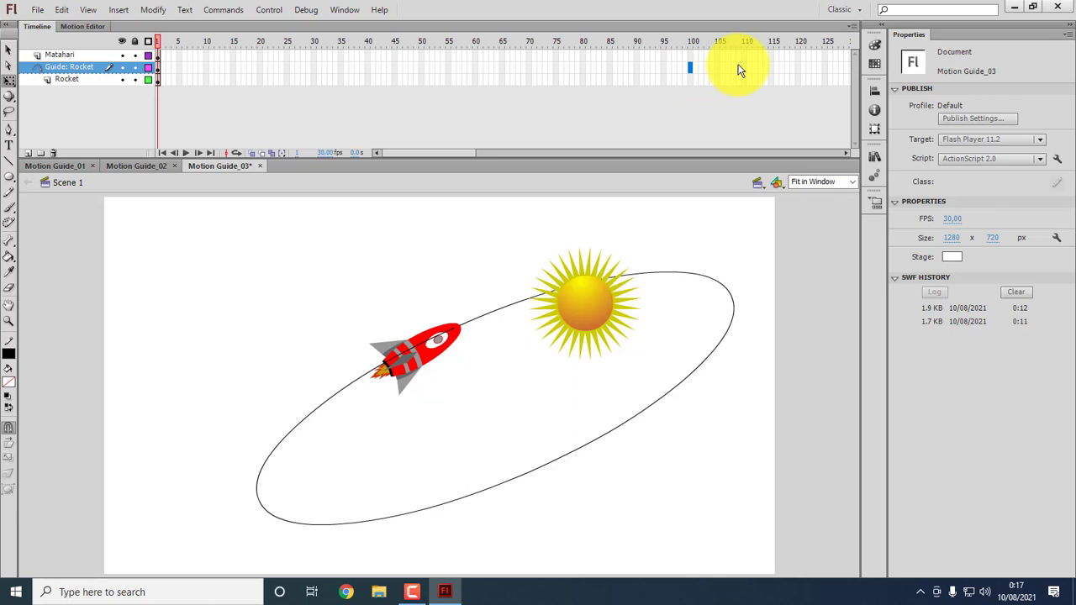
pyautogui.rightClick(798, 54)
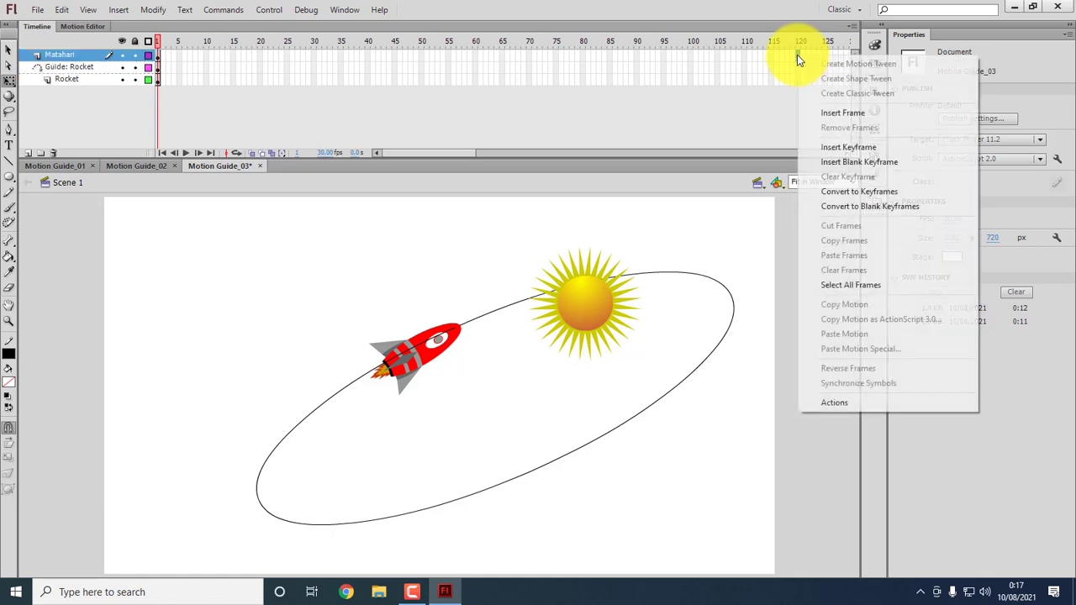
pyautogui.click(860, 149)
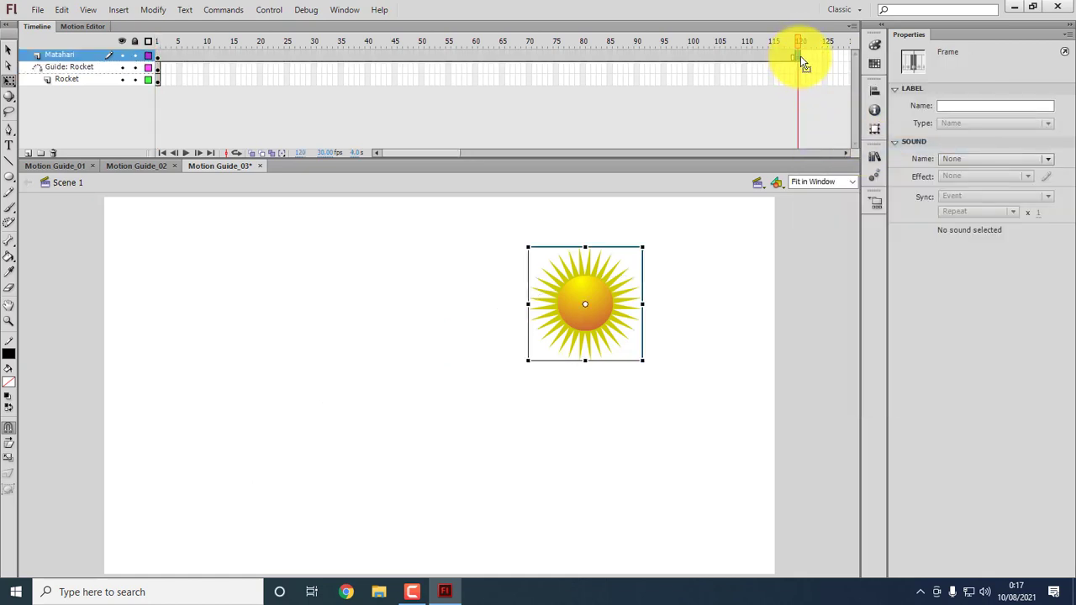
pyautogui.rightClick(802, 58)
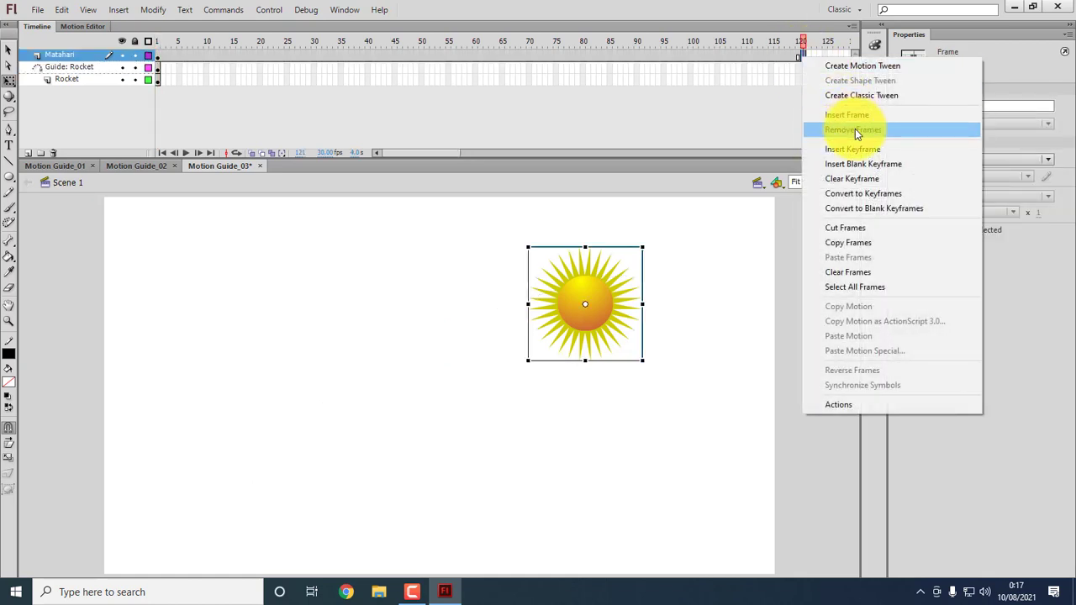
pyautogui.click(855, 128)
pyautogui.click(799, 67)
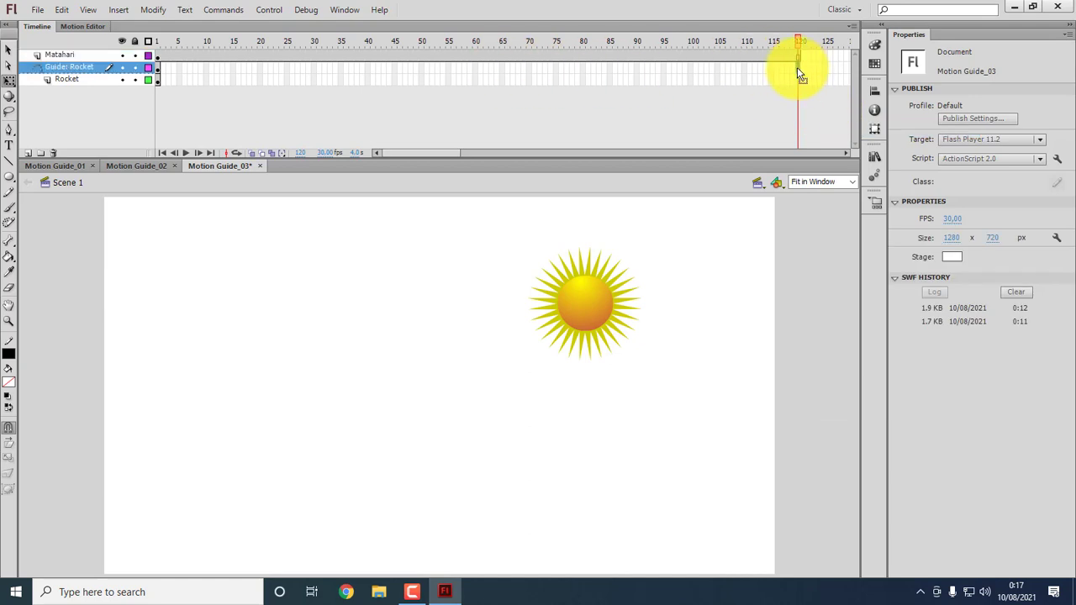
pyautogui.rightClick(799, 69)
pyautogui.click(842, 127)
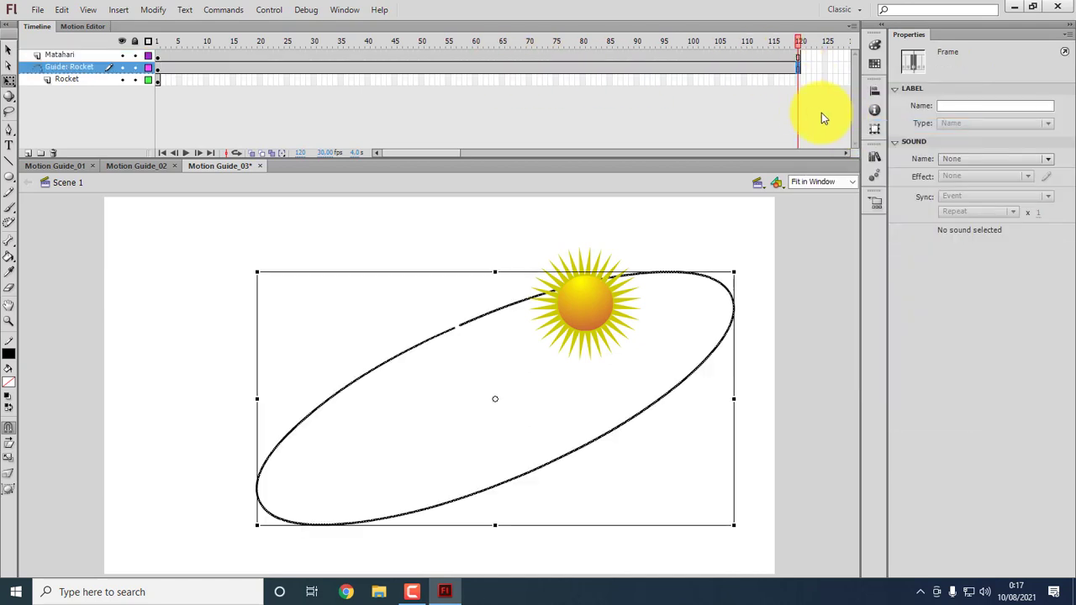
pyautogui.click(678, 223)
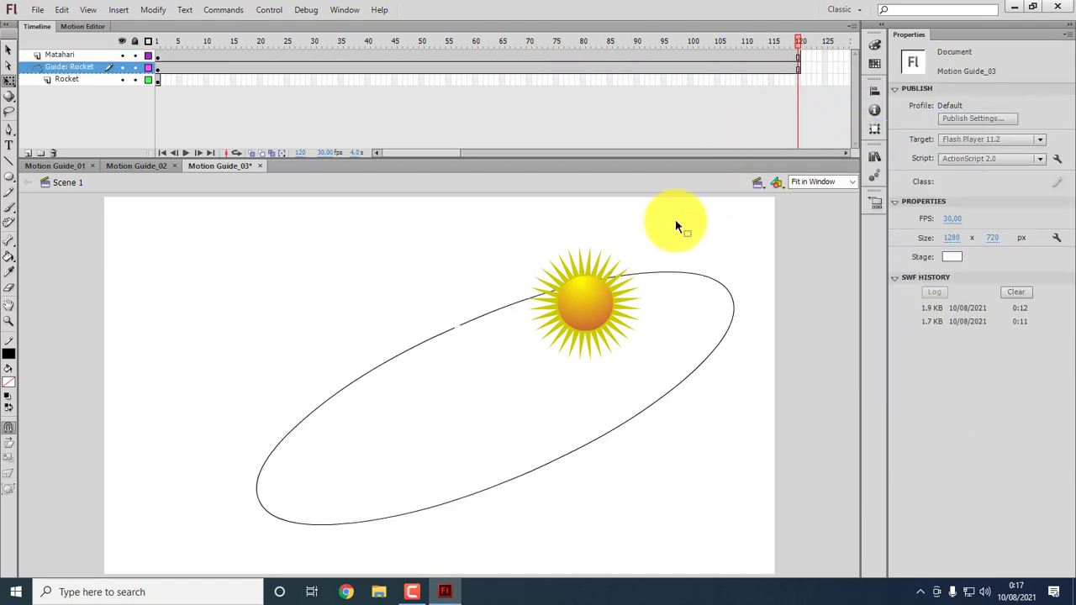
# Create a classic tween on the Rocket layer from frame 1 to a keyframe at frame 120, with the rocket's tip on the gap's left end there.
pyautogui.click(159, 80)
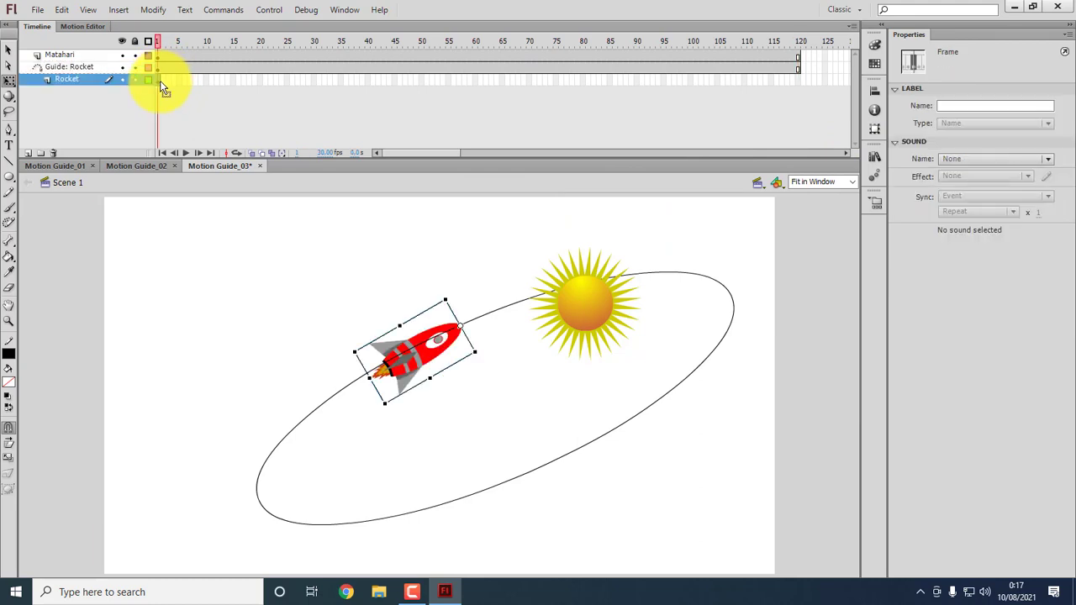
pyautogui.rightClick(159, 80)
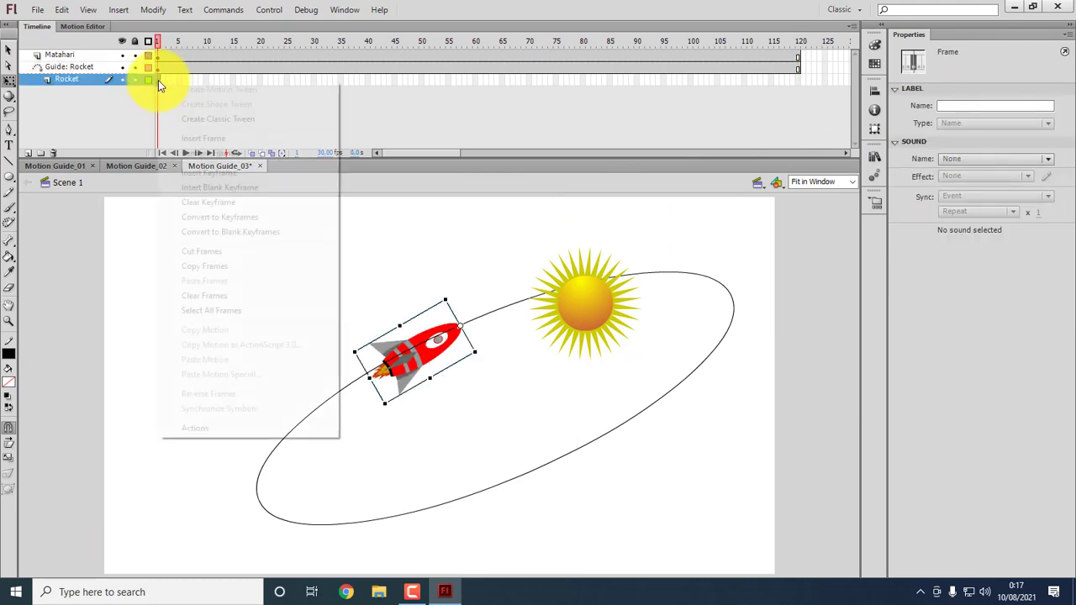
pyautogui.click(212, 122)
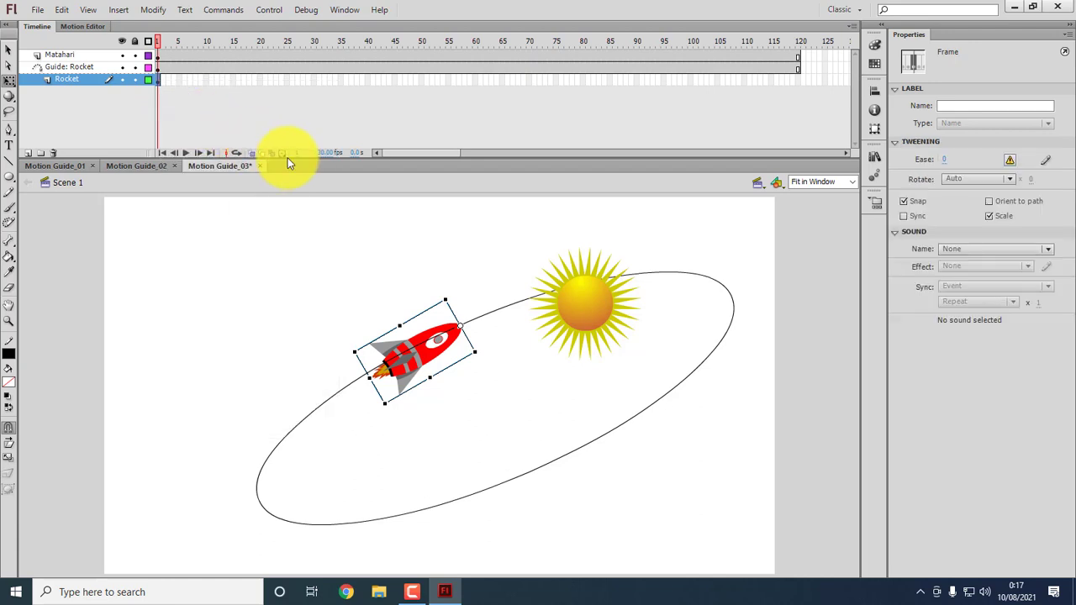
pyautogui.click(797, 80)
pyautogui.rightClick(797, 81)
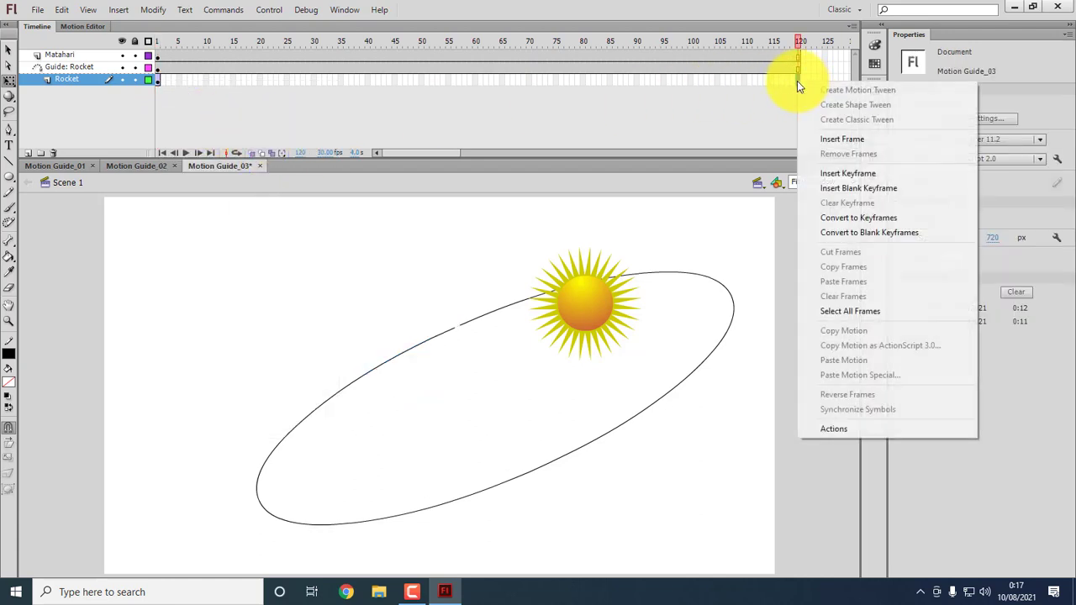
pyautogui.click(859, 177)
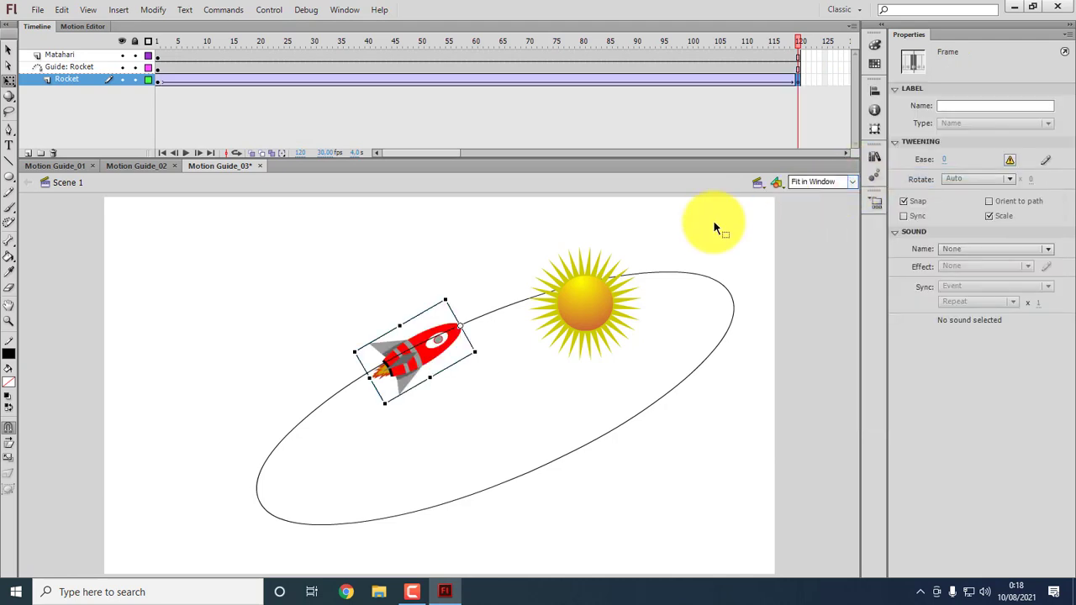
pyautogui.moveTo(455, 335); pyautogui.dragTo(448, 336)
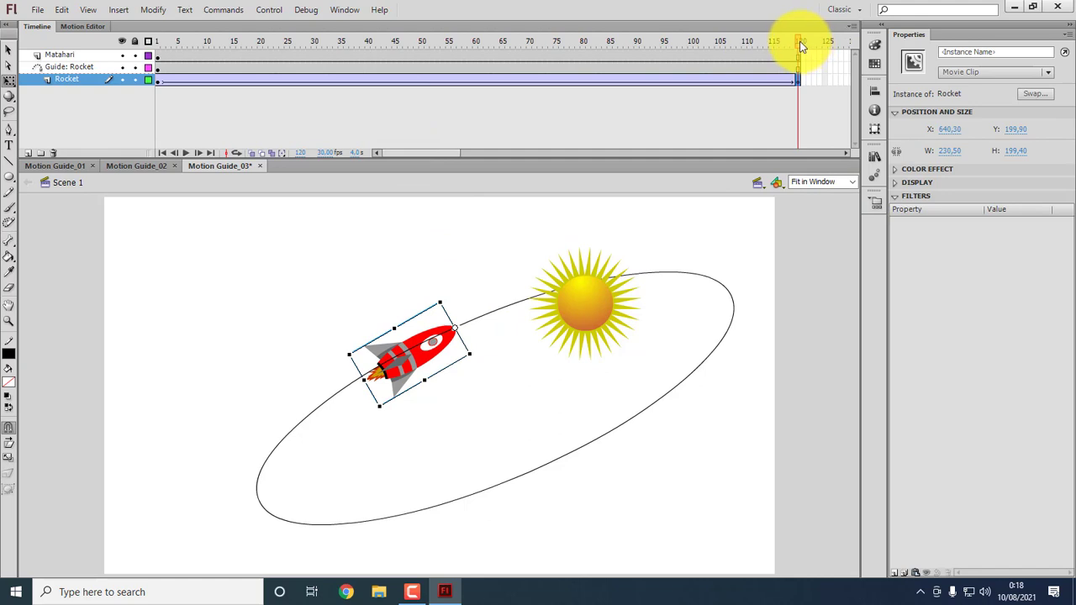
# At frame 1, shrink the rocket to about 164 by 131 px and align it with the guide path.
pyautogui.moveTo(801, 46); pyautogui.dragTo(156, 49)
pyautogui.click(158, 78)
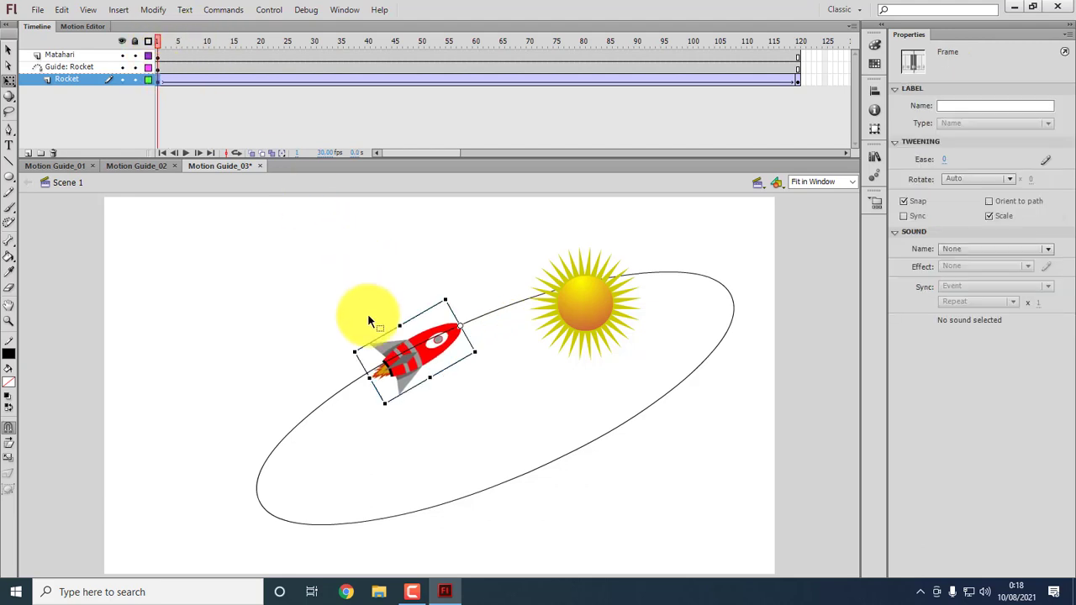
pyautogui.moveTo(398, 370)
pyautogui.mouseDown()
pyautogui.moveTo(382, 402)
pyautogui.moveTo(371, 349)
pyautogui.moveTo(449, 413)
pyautogui.moveTo(390, 387)
pyautogui.moveTo(379, 361)
pyautogui.moveTo(414, 380)
pyautogui.mouseUp()
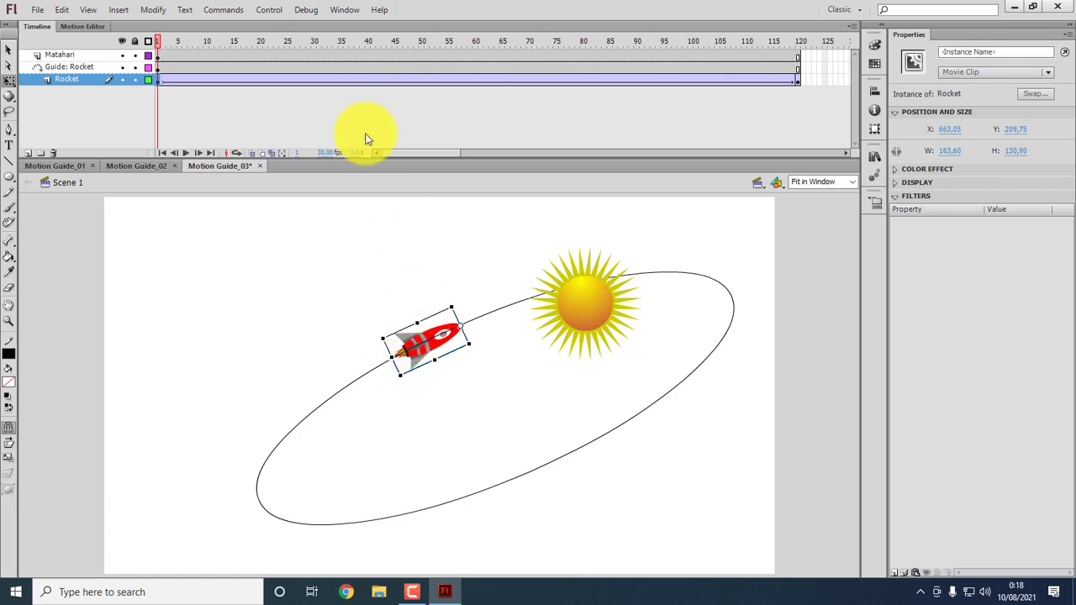
# Add a Rocket keyframe at frame 15 and shrink the rocket there to about 105 by 94 px, turned along the path.
pyautogui.click(232, 78)
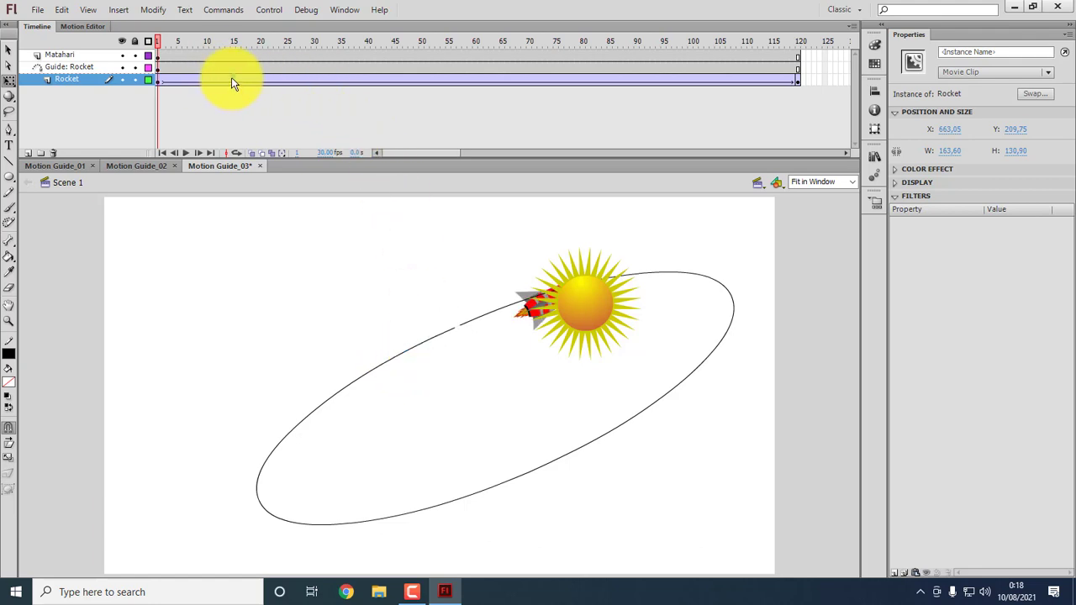
pyautogui.rightClick(237, 79)
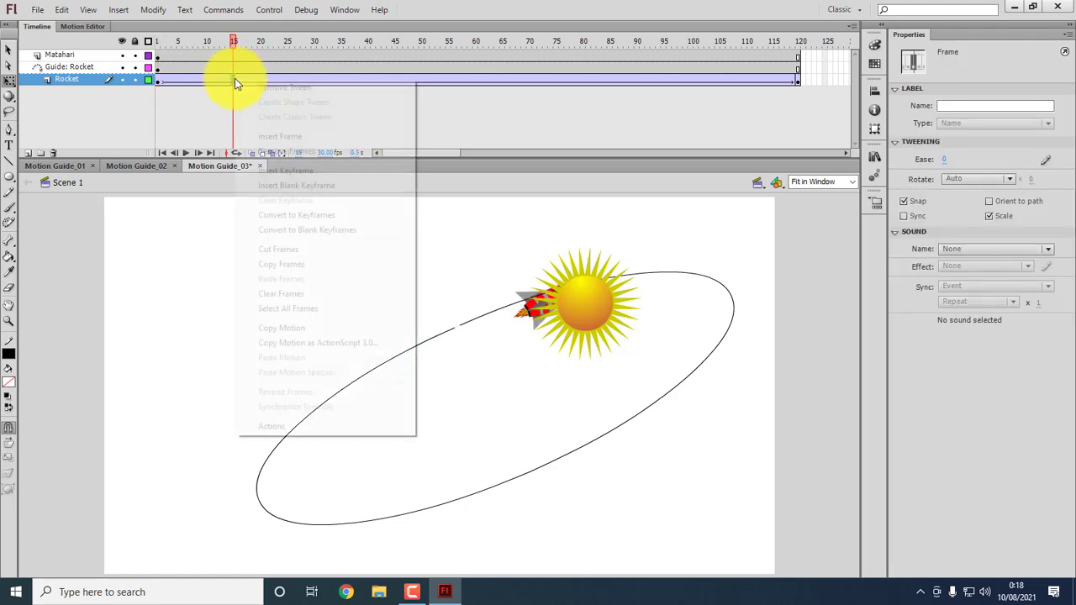
pyautogui.click(292, 171)
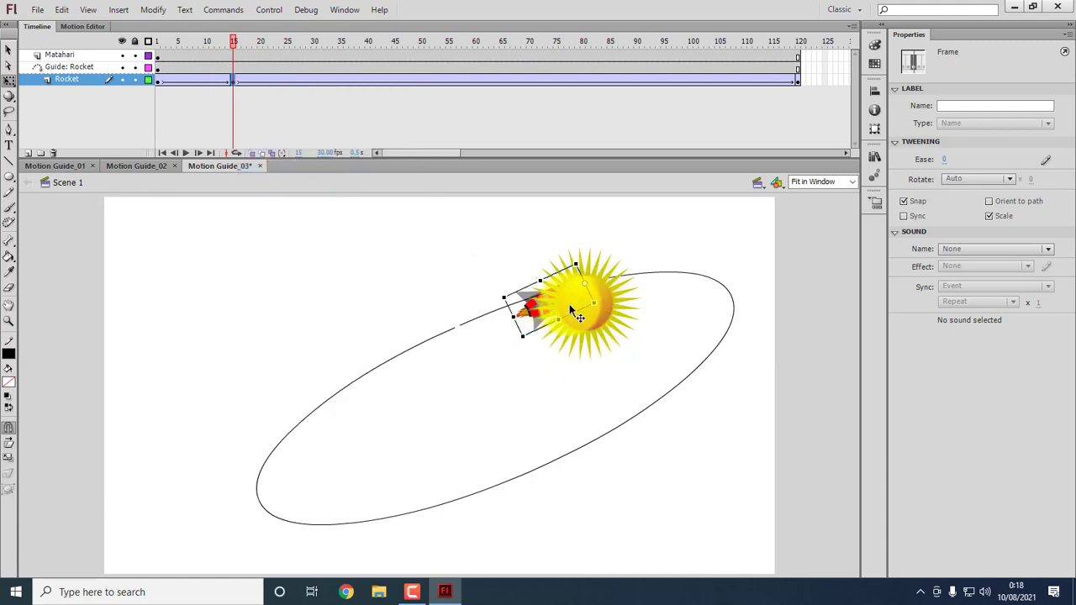
pyautogui.moveTo(530, 337); pyautogui.dragTo(541, 317)
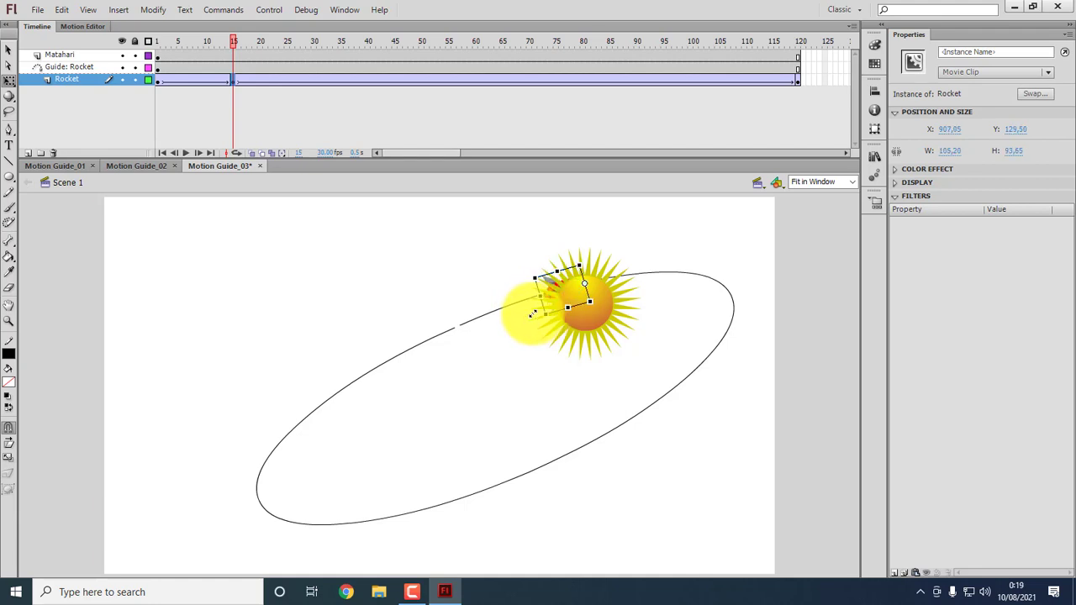
# Add a Rocket keyframe at frame 25 and turn the rocket nearly horizontal along the top of the guide path.
pyautogui.moveTo(238, 44); pyautogui.dragTo(294, 76)
pyautogui.rightClick(288, 76)
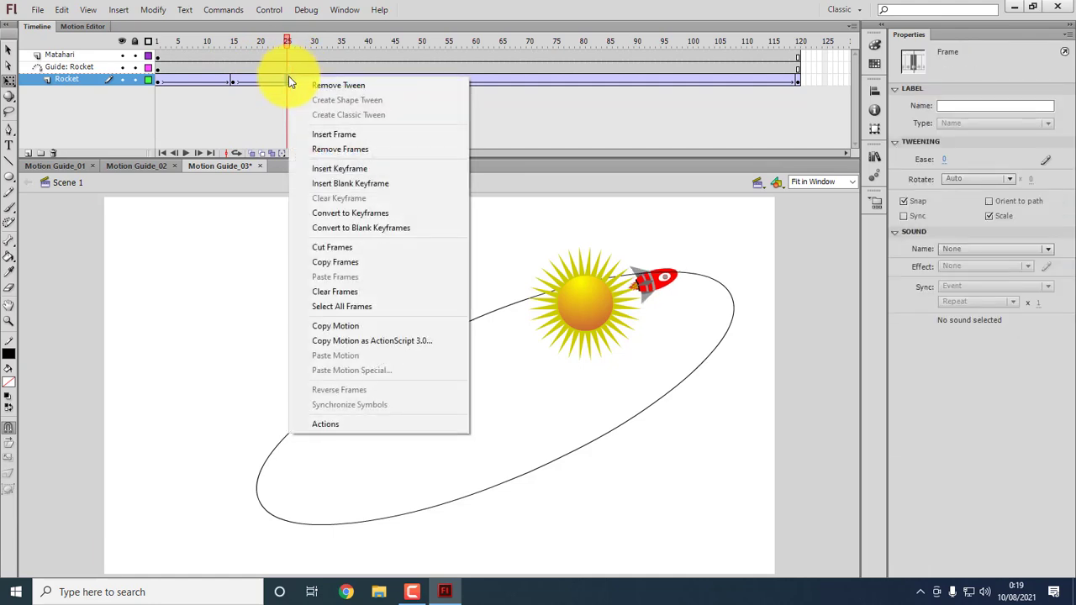
pyautogui.click(347, 168)
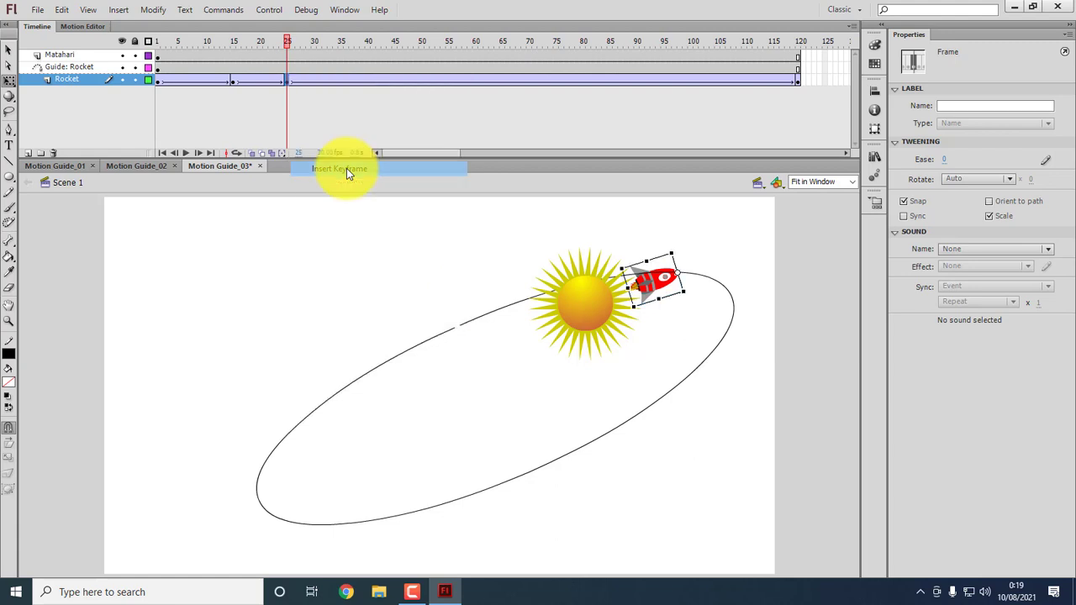
pyautogui.click(626, 300)
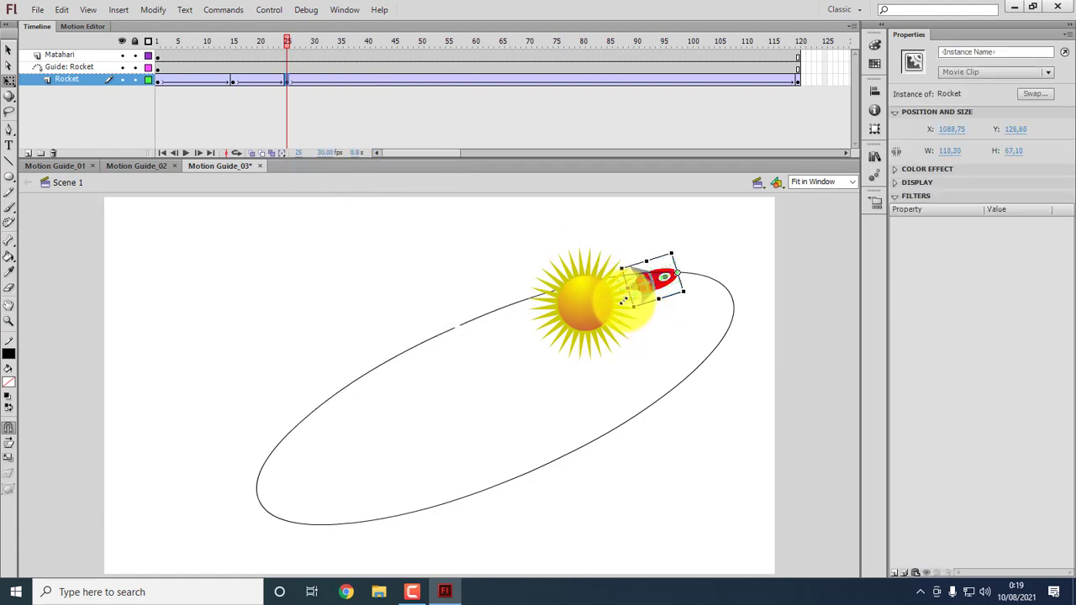
pyautogui.moveTo(623, 300); pyautogui.dragTo(622, 252)
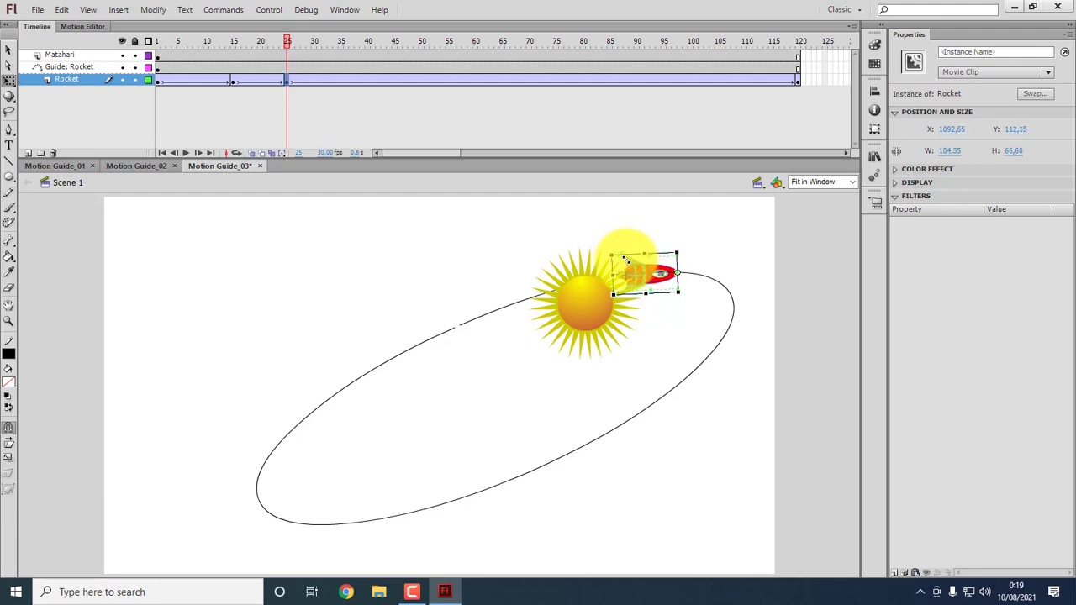
# Add a Rocket keyframe at frame 33 and rotate the rocket to point down and right along the oval's right end.
pyautogui.moveTo(289, 39); pyautogui.dragTo(324, 58)
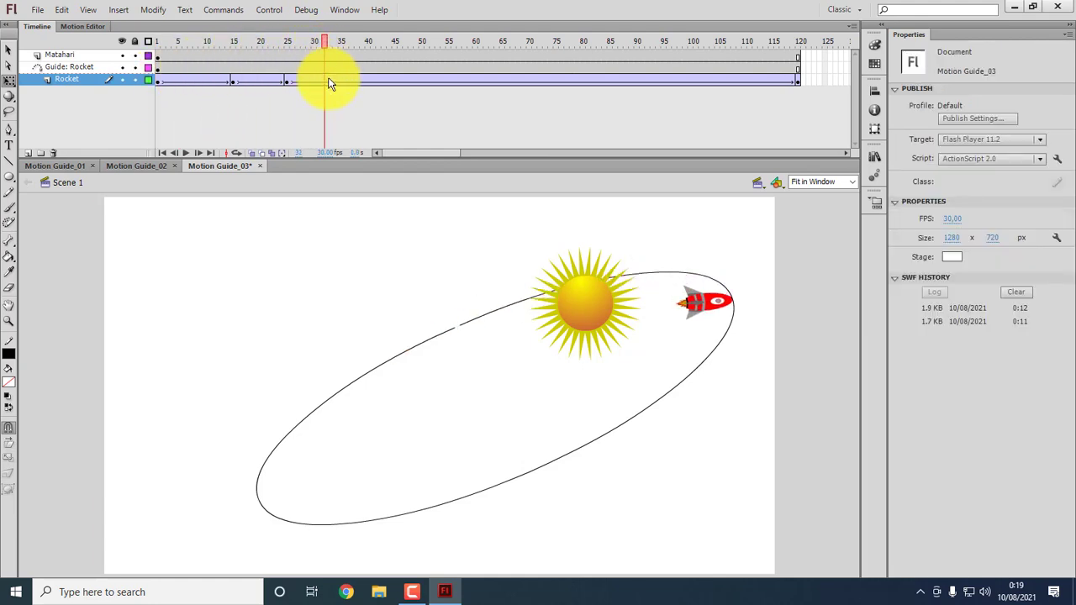
pyautogui.rightClick(328, 80)
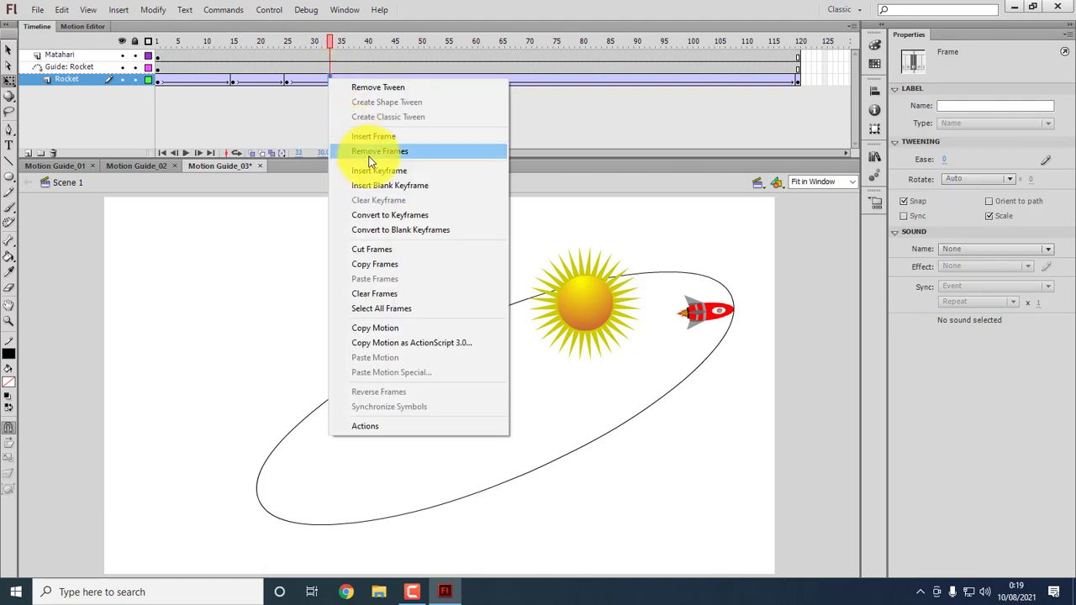
pyautogui.click(394, 171)
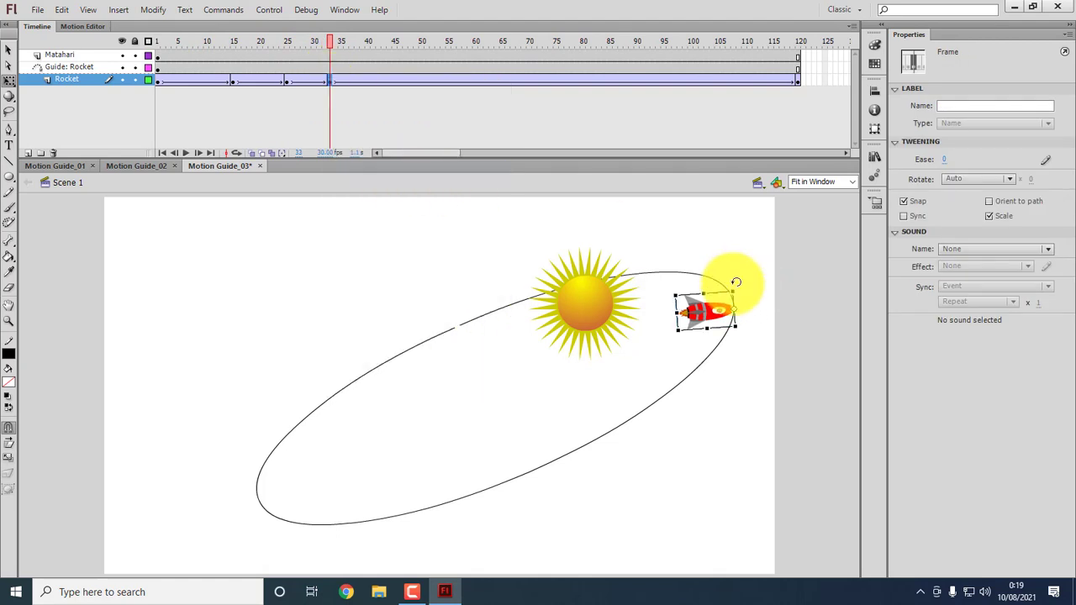
pyautogui.click(683, 292)
pyautogui.moveTo(679, 282); pyautogui.dragTo(720, 253)
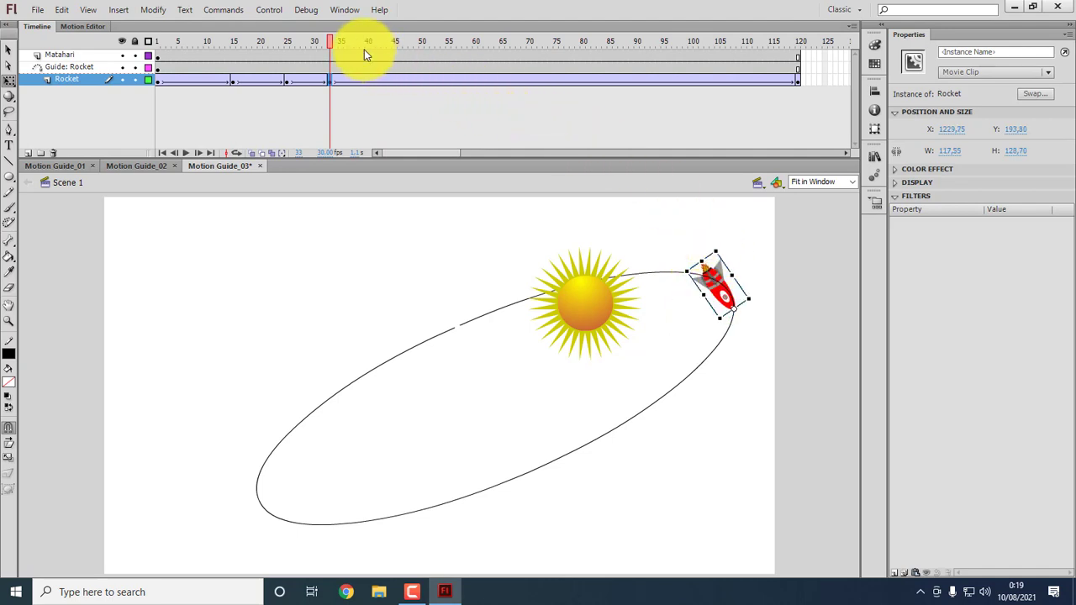
# Add a Rocket keyframe at frame 38 and rotate the rocket to point down and left along the guide path.
pyautogui.moveTo(334, 43); pyautogui.dragTo(356, 70)
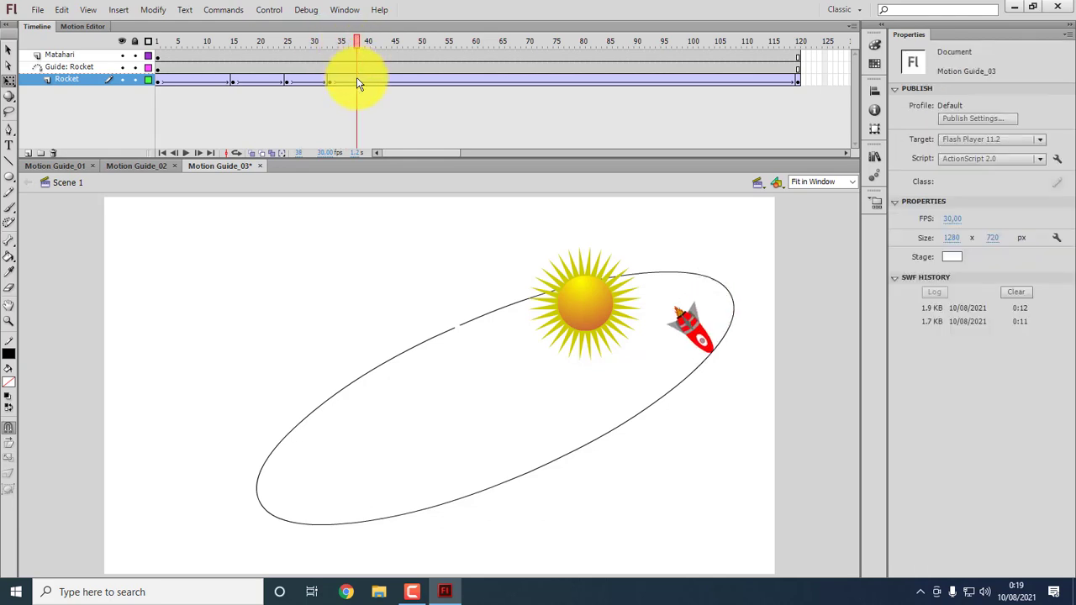
pyautogui.rightClick(357, 80)
pyautogui.click(405, 165)
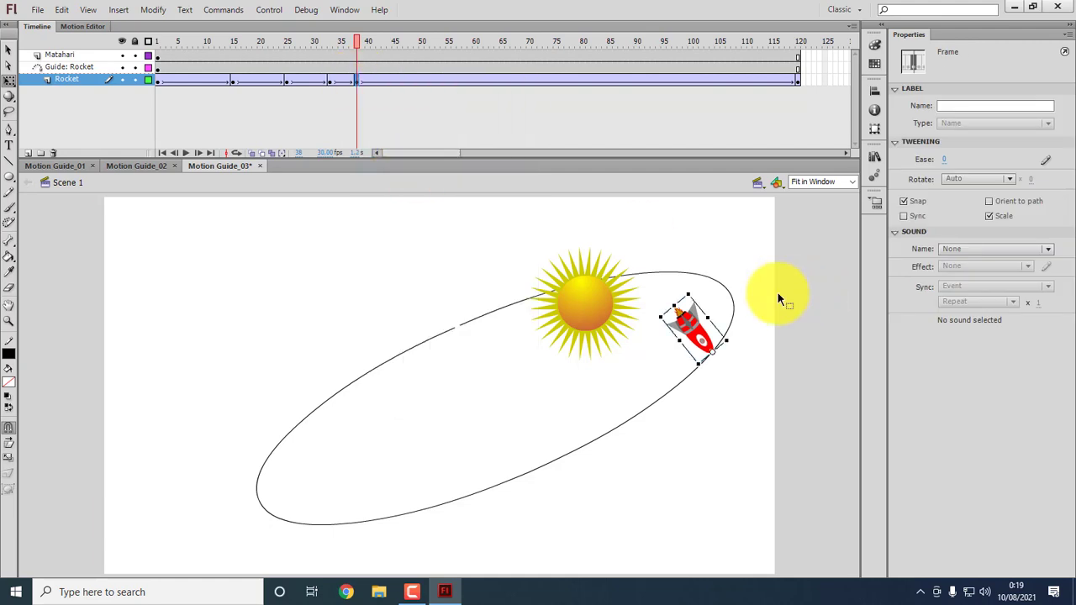
pyautogui.moveTo(695, 287); pyautogui.dragTo(760, 302)
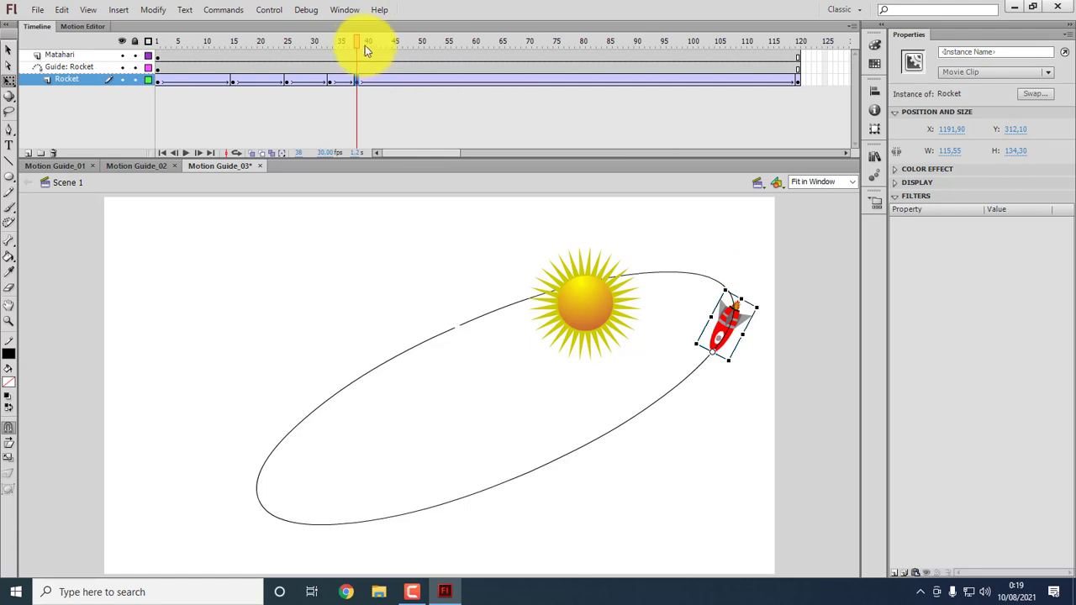
# Add a Rocket keyframe at frame 50 and rotate the rocket to lie along the oval's lower-right edge, pointing down-left.
pyautogui.moveTo(365, 45); pyautogui.dragTo(390, 70)
pyautogui.click(393, 80)
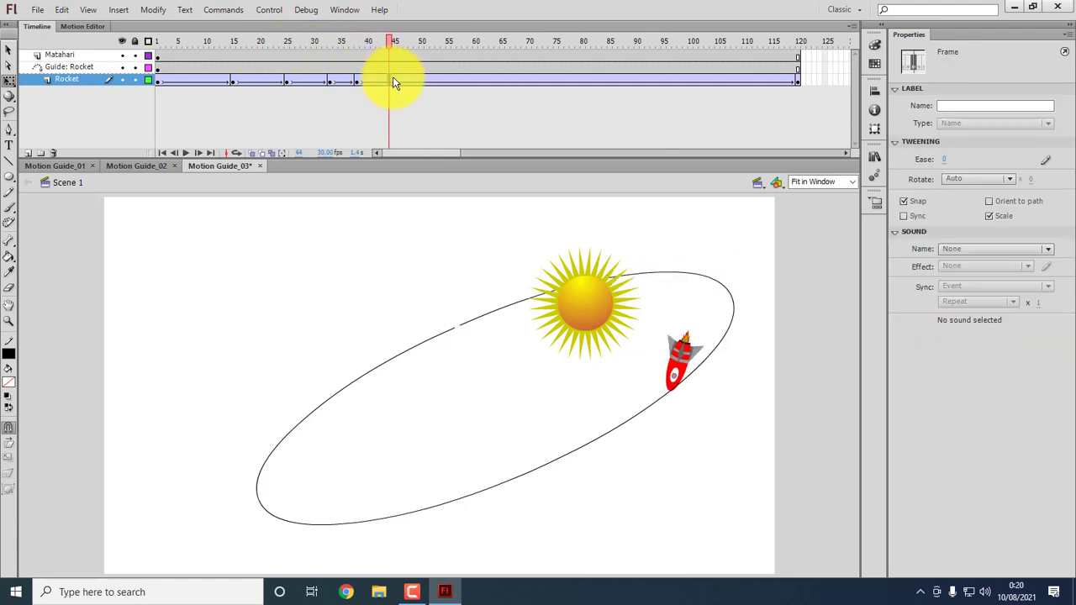
pyautogui.rightClick(420, 84)
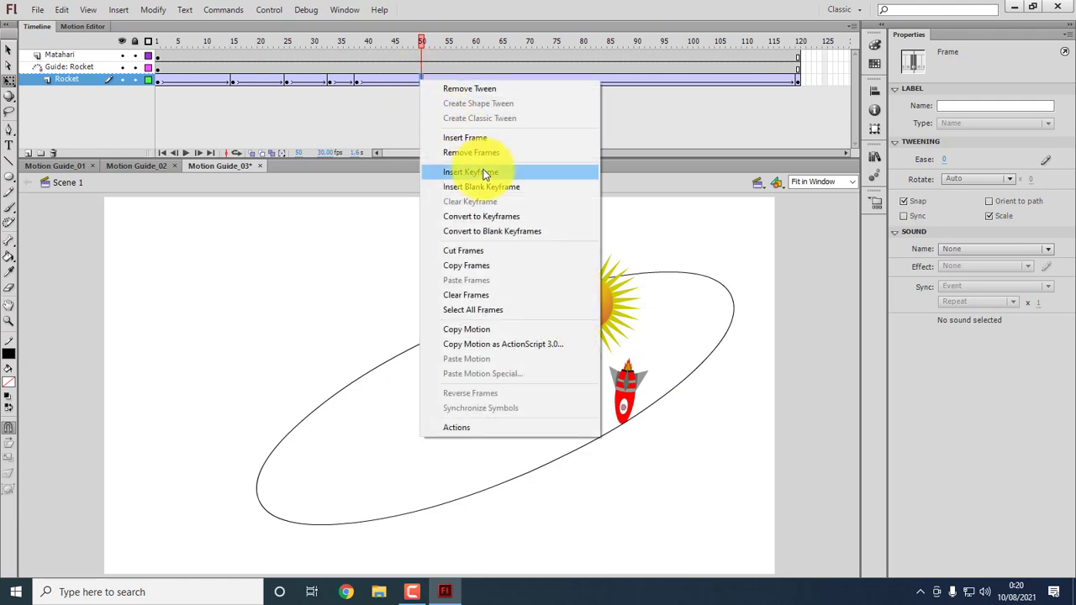
pyautogui.click(488, 171)
pyautogui.moveTo(662, 351); pyautogui.dragTo(711, 382)
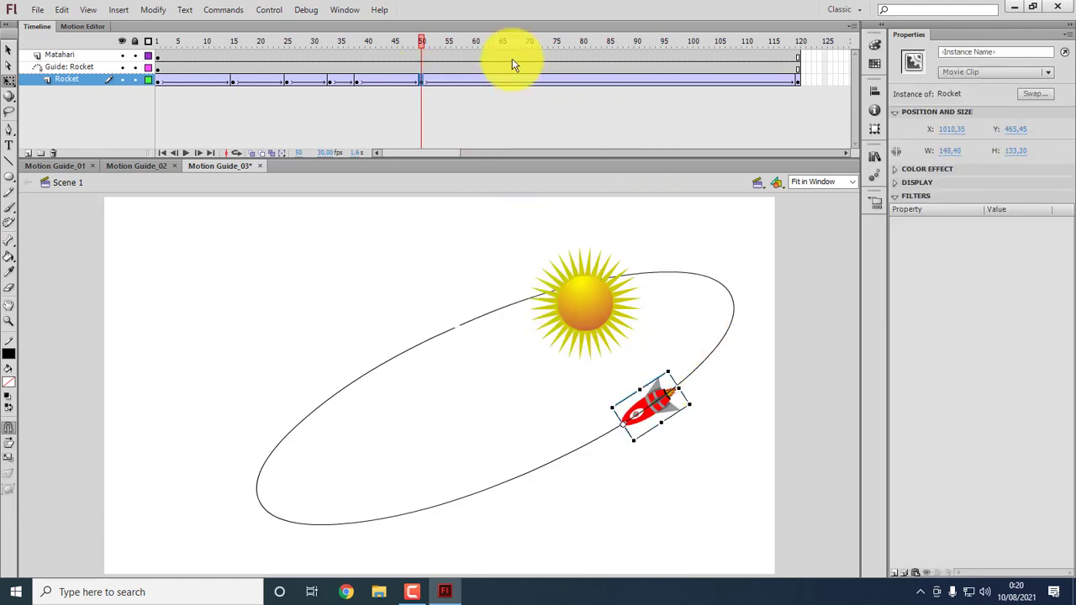
# Add a Rocket keyframe at frame 65 and rotate the rocket to lie along the oval's lower edge, pointing down-left.
pyautogui.click(503, 80)
pyautogui.rightClick(504, 82)
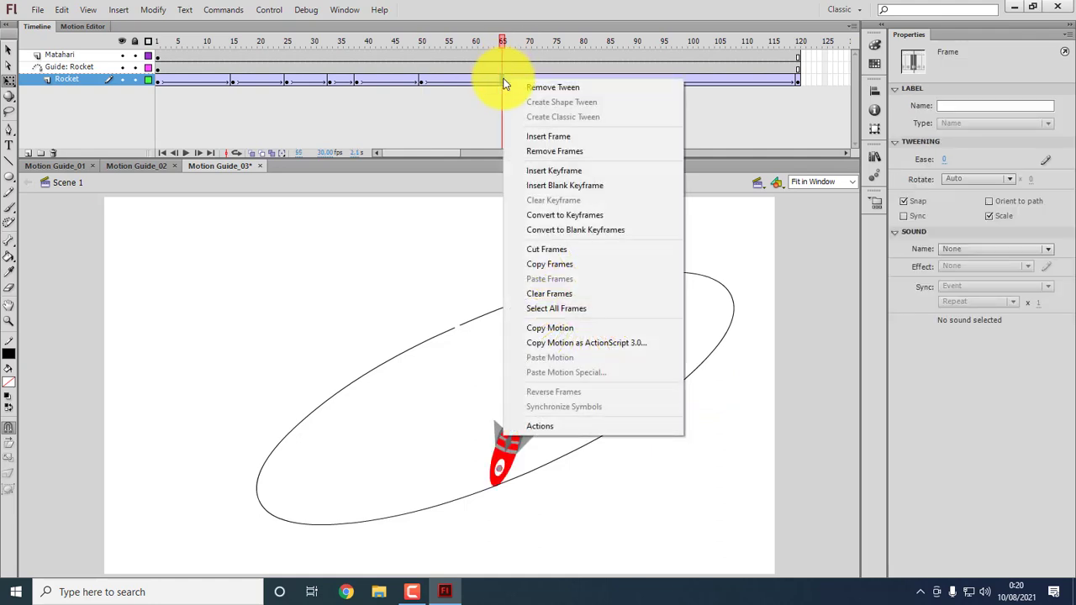
pyautogui.click(559, 173)
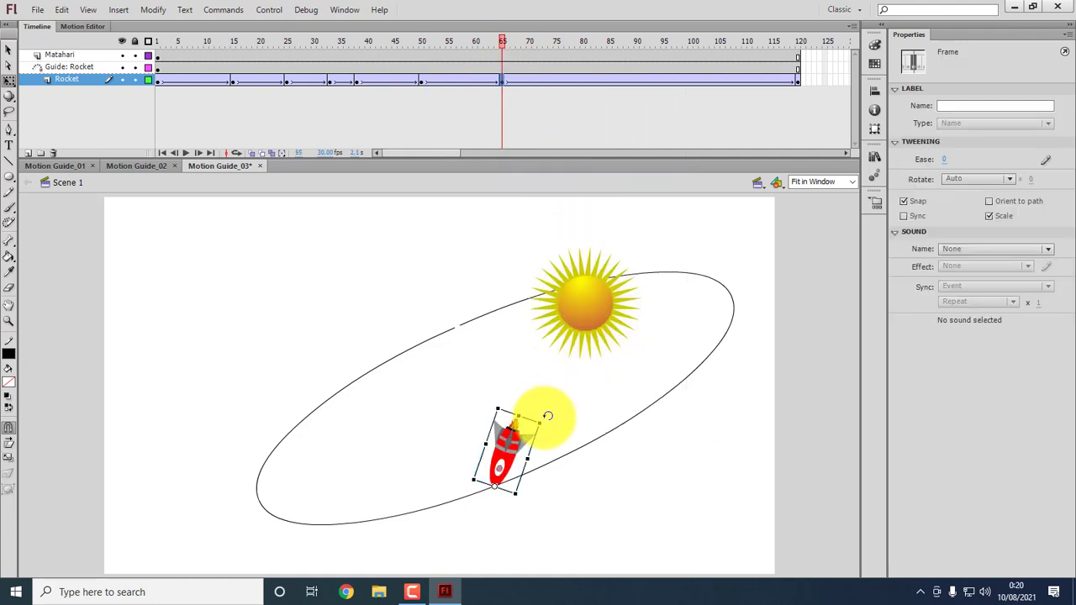
pyautogui.moveTo(548, 416); pyautogui.dragTo(585, 400)
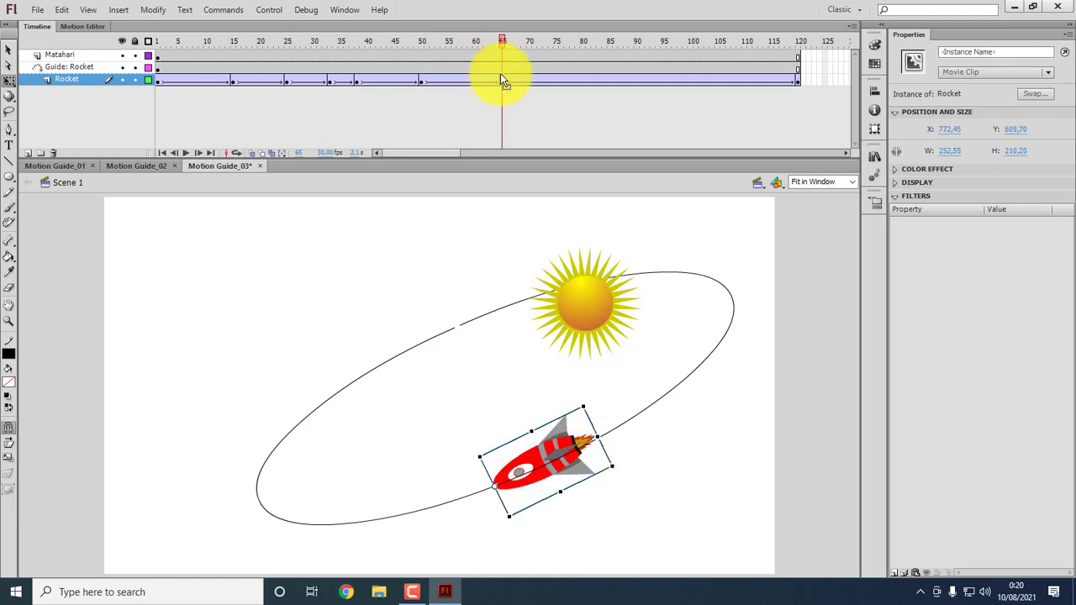
# Add a Rocket keyframe at frame 80 and rotate the rocket nearly horizontal along the oval's bottom edge, pointing left.
pyautogui.moveTo(501, 42); pyautogui.dragTo(581, 79)
pyautogui.rightClick(582, 79)
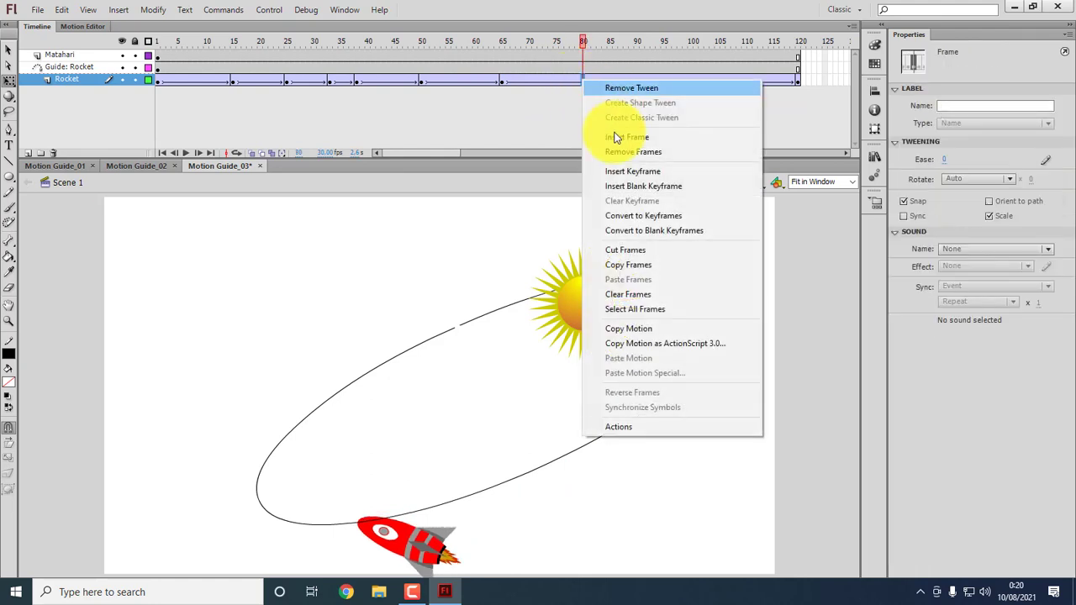
pyautogui.click(636, 171)
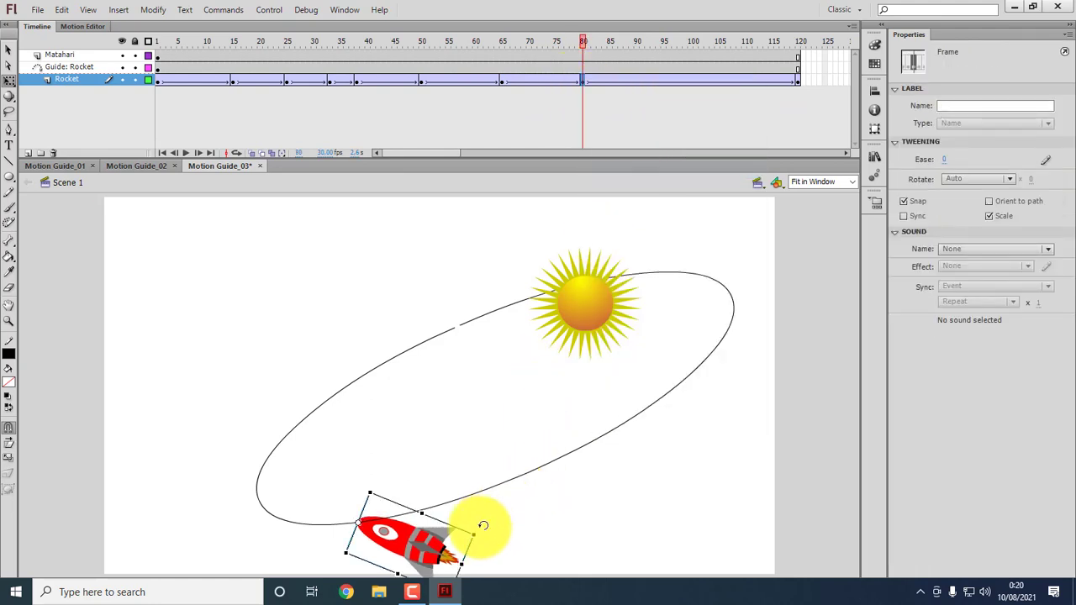
pyautogui.moveTo(482, 525); pyautogui.dragTo(492, 443)
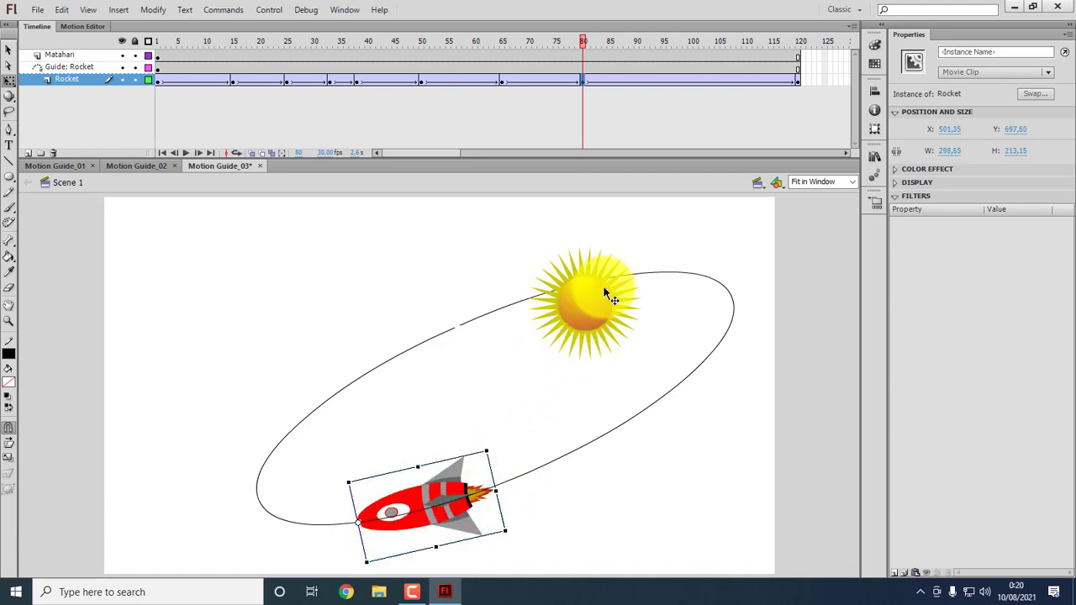
# Add a Rocket keyframe at frame 90, at the lower-left bend of the guide path.
pyautogui.click(638, 79)
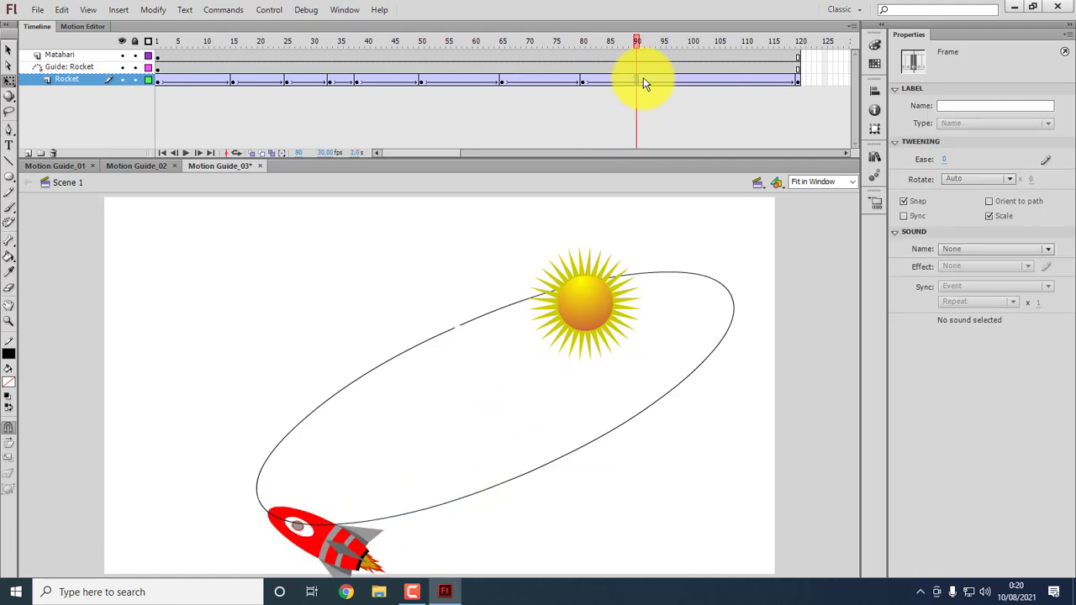
pyautogui.rightClick(639, 79)
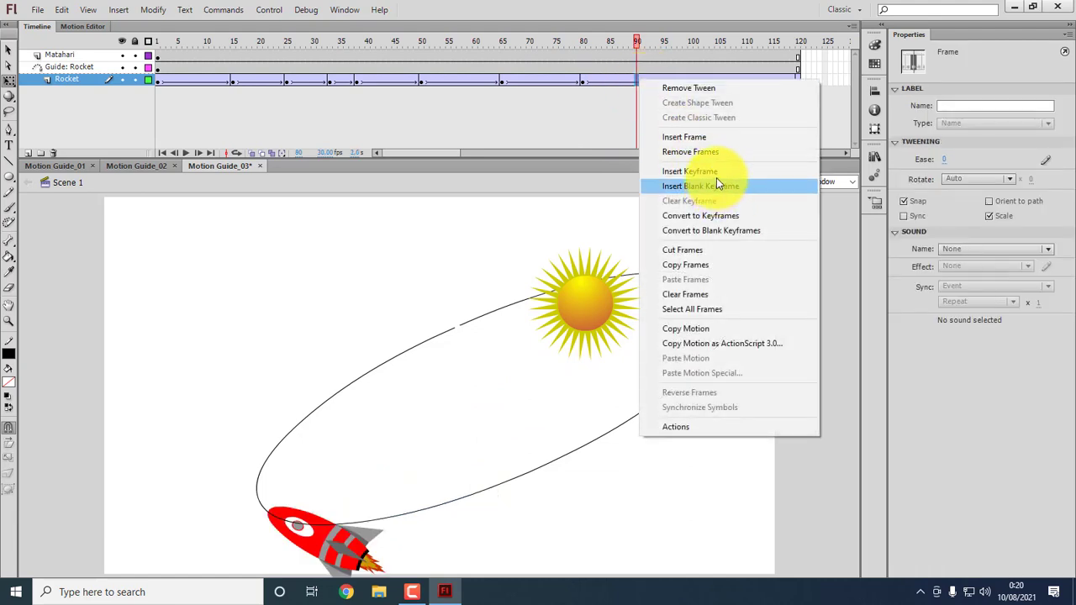
pyautogui.click(723, 172)
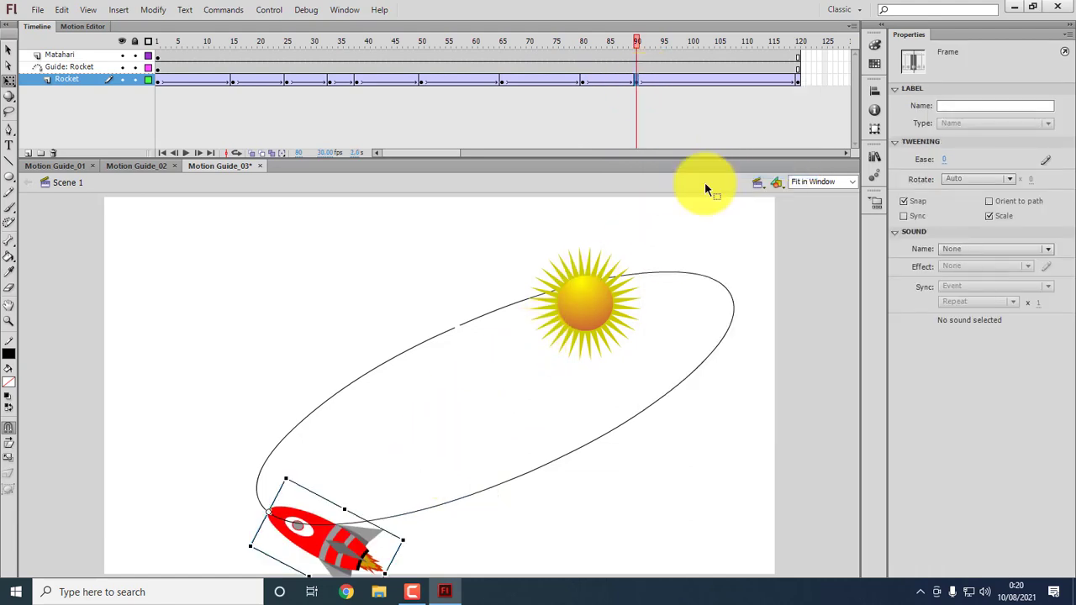
# Add a Rocket keyframe at frame 104 and rotate the rocket to point up-right along the oval's left side.
pyautogui.moveTo(604, 43); pyautogui.dragTo(656, 78)
pyautogui.rightClick(713, 80)
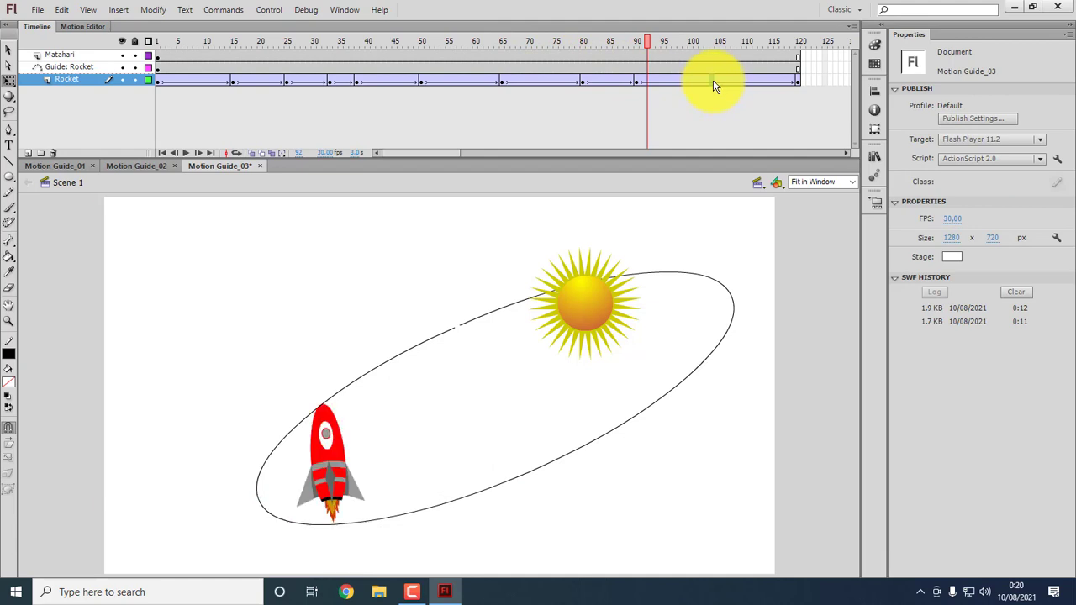
pyautogui.click(792, 172)
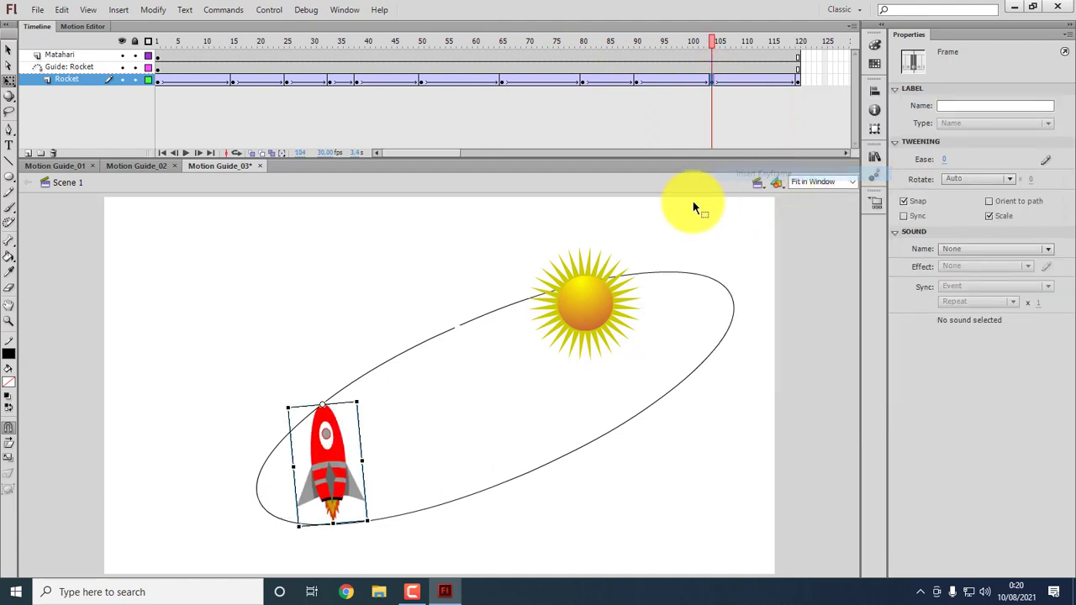
pyautogui.moveTo(374, 514); pyautogui.dragTo(281, 490)
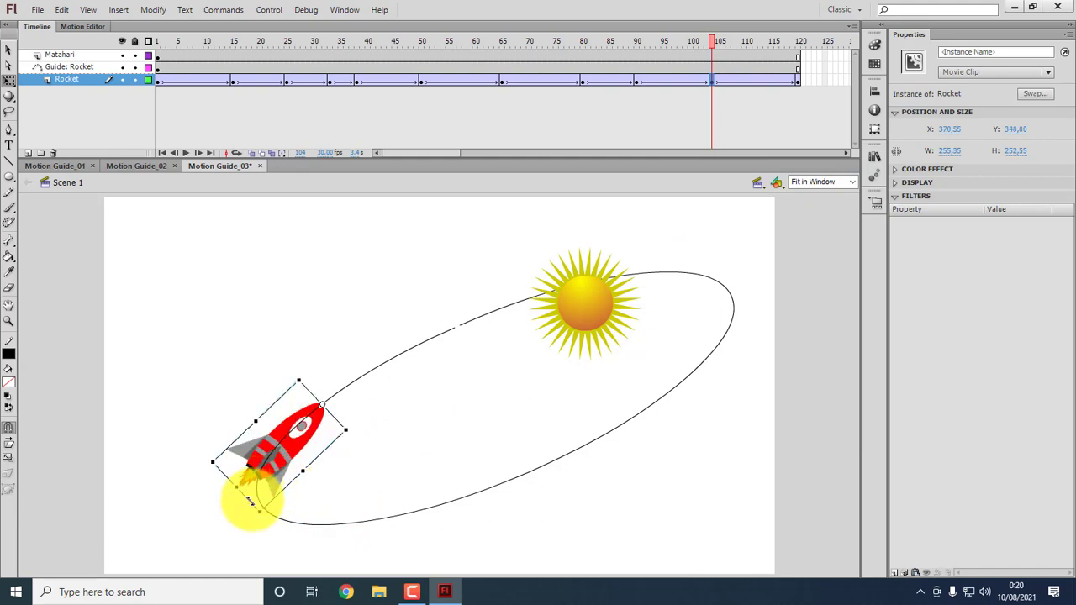
# Compare the rocket at frame 1, and at frame 120 shrink it slightly and align it with the end of the guide path.
pyautogui.moveTo(713, 41); pyautogui.dragTo(154, 17)
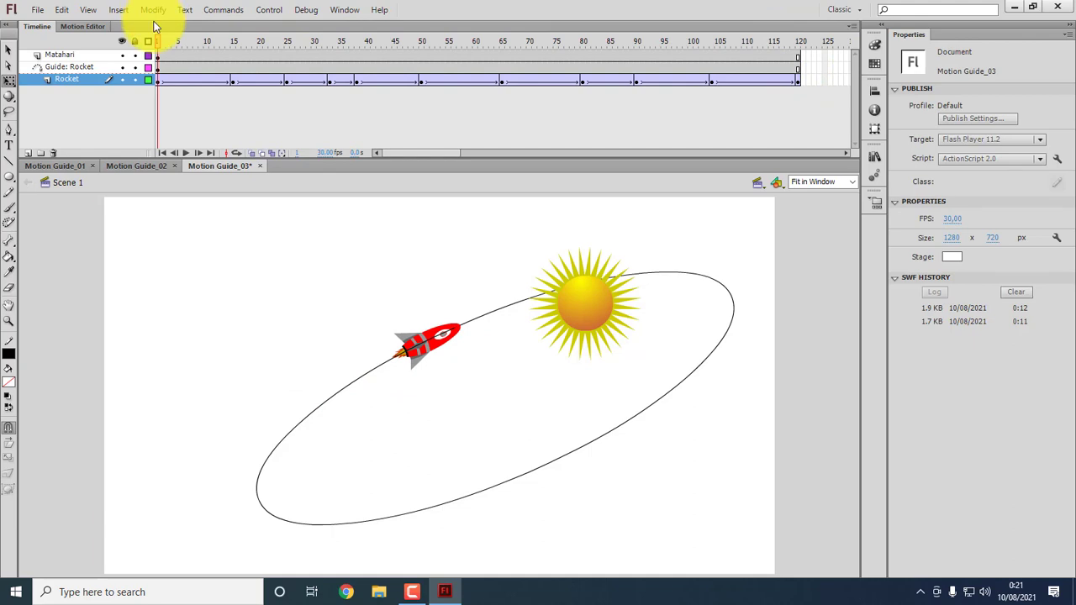
pyautogui.click(158, 82)
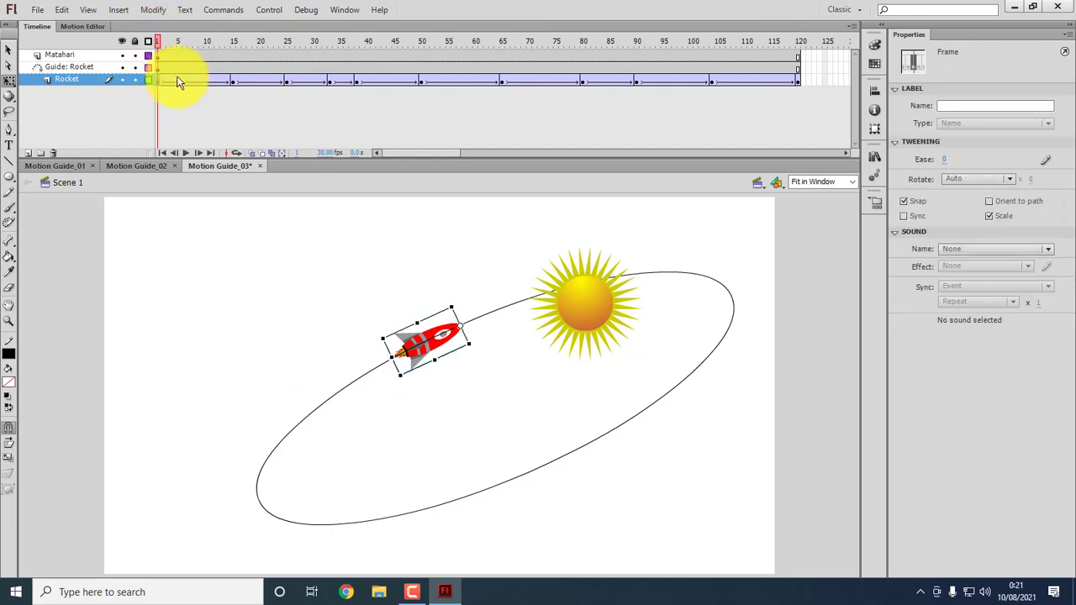
pyautogui.click(801, 82)
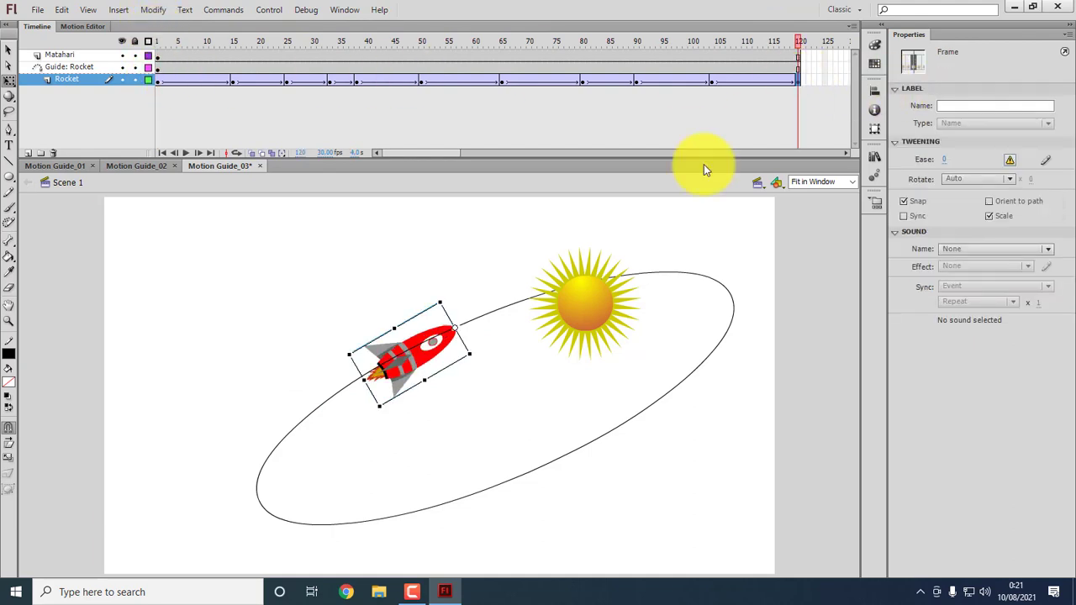
pyautogui.moveTo(384, 372); pyautogui.dragTo(389, 395)
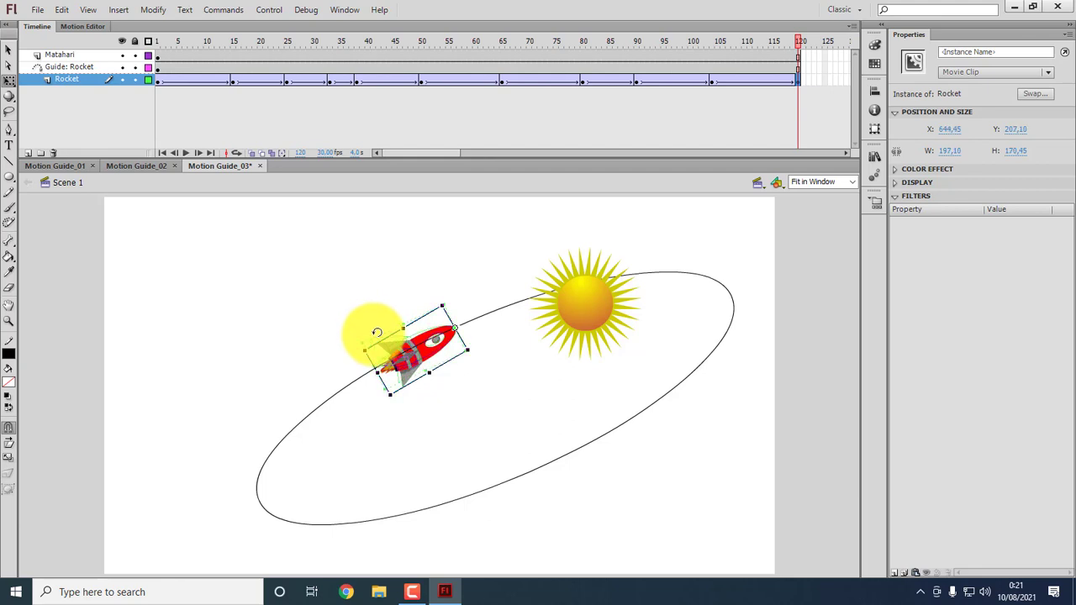
pyautogui.click(636, 210)
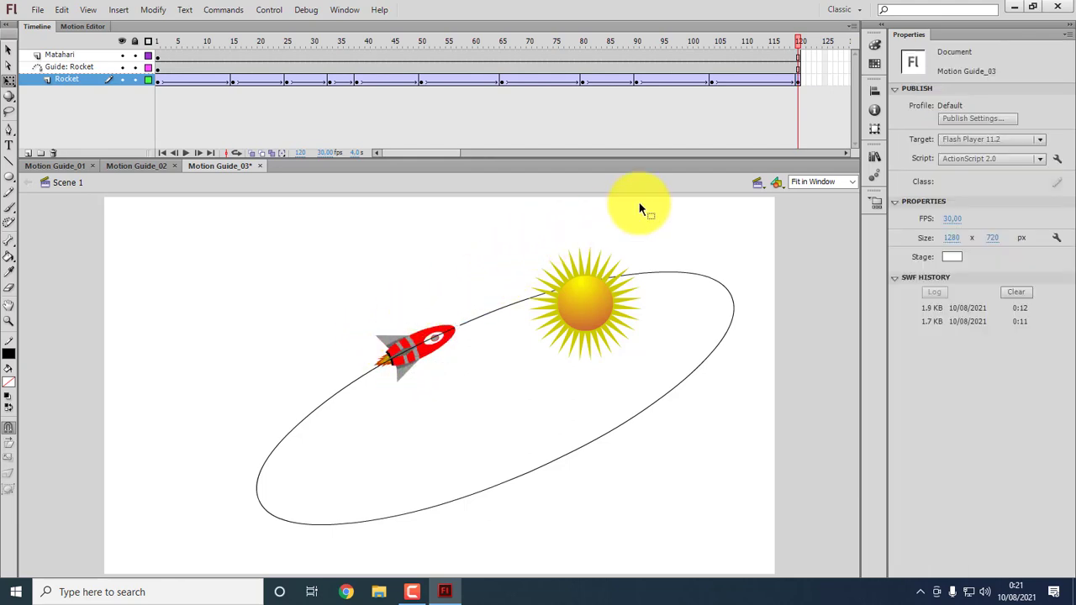
# Move the Matahari sun slightly upward on the stage to about X 808, Y 55.5.
pyautogui.moveTo(624, 39); pyautogui.dragTo(242, 46)
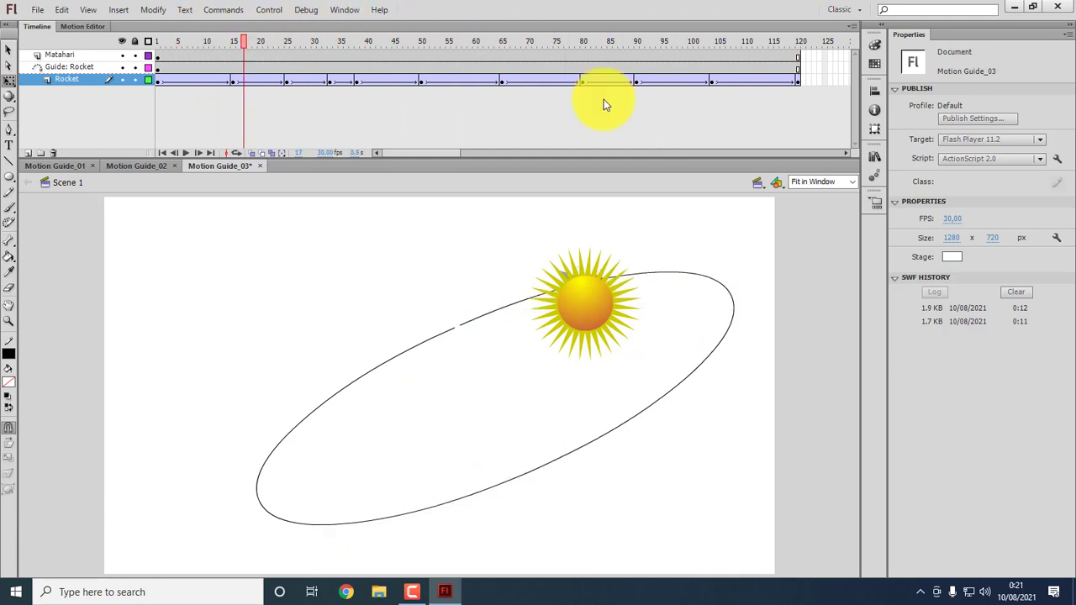
pyautogui.click(95, 55)
pyautogui.moveTo(603, 308); pyautogui.dragTo(602, 296)
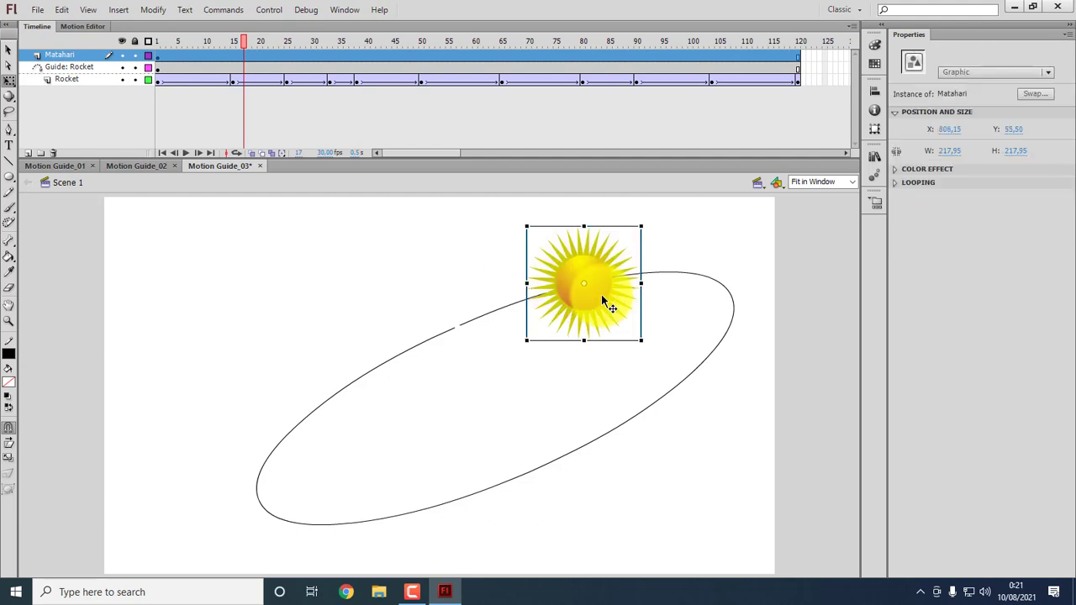
pyautogui.click(701, 241)
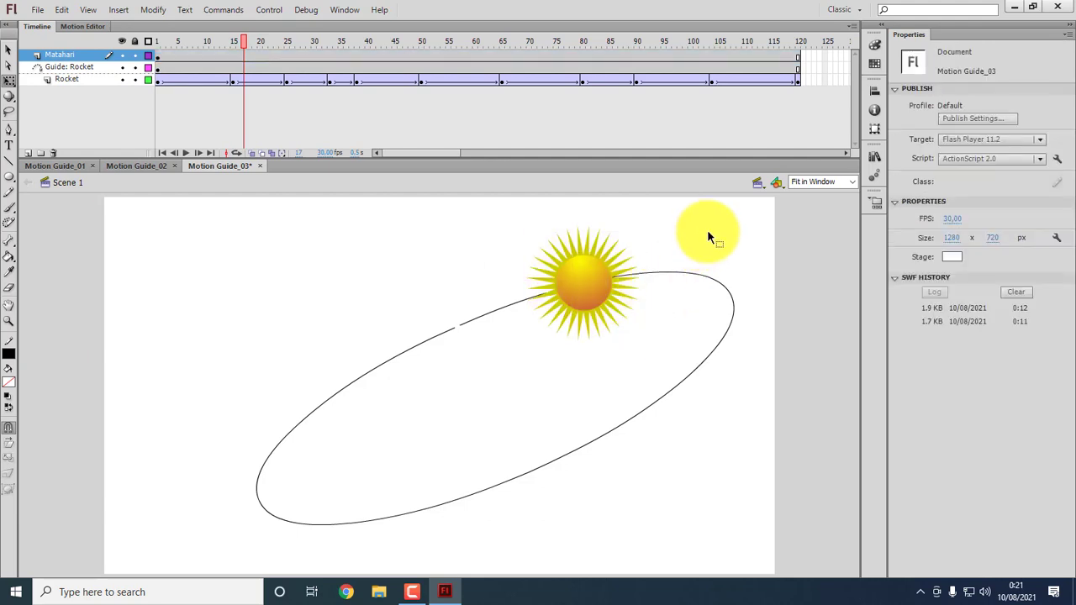
# Test the movie to watch the rocket orbit the sun, close the preview and scrub through the timeline.
pyautogui.hotkey('ctrl', 'Return')
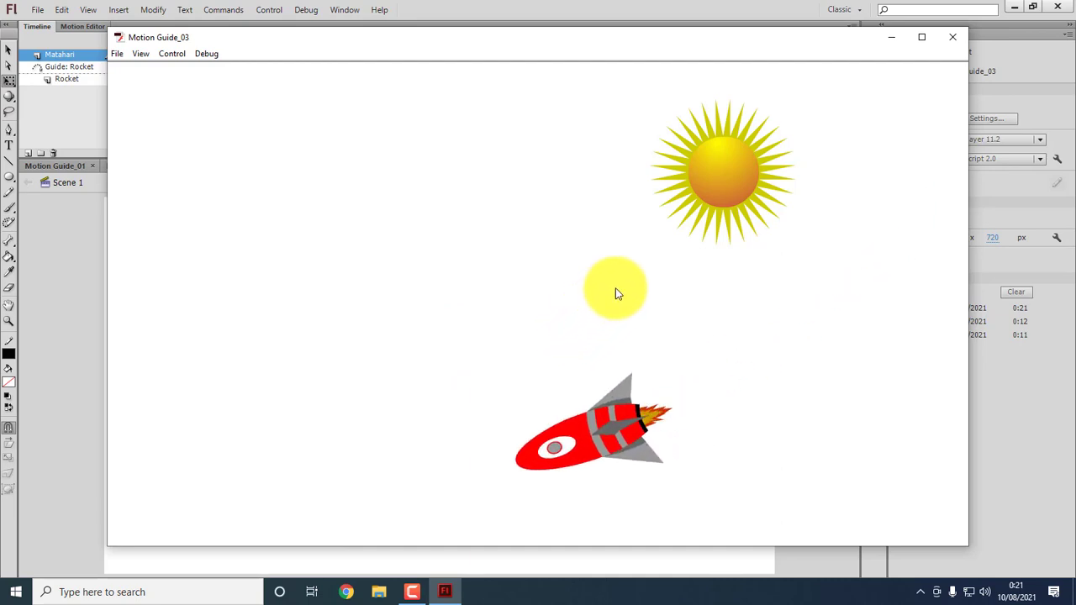
pyautogui.click(952, 37)
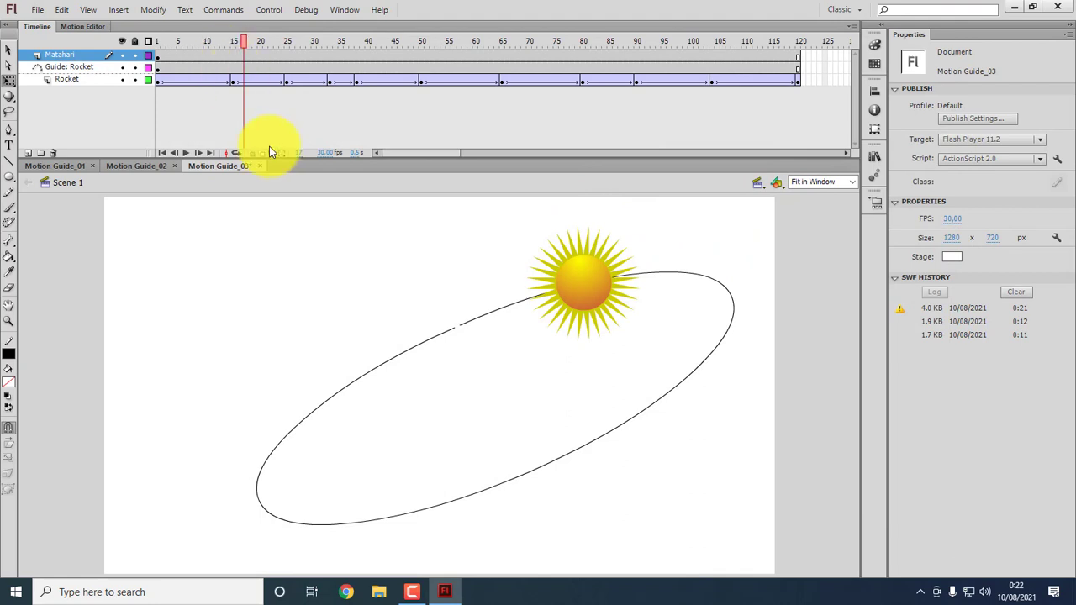
pyautogui.moveTo(242, 46); pyautogui.dragTo(701, 77)
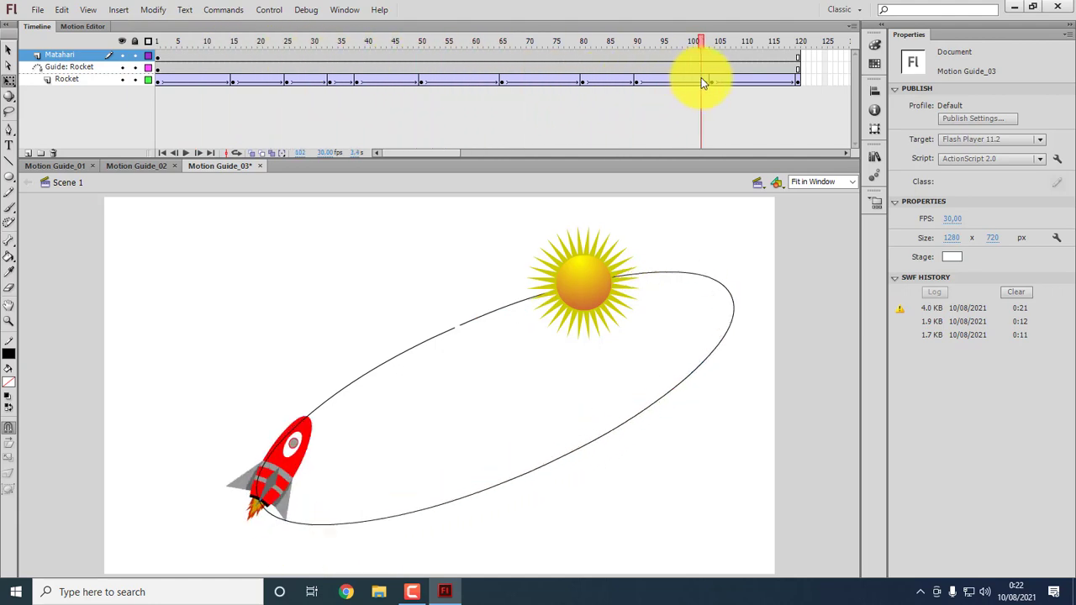
# Save the Motion Guide_03 document and exit the program.
pyautogui.click(37, 10)
pyautogui.click(59, 125)
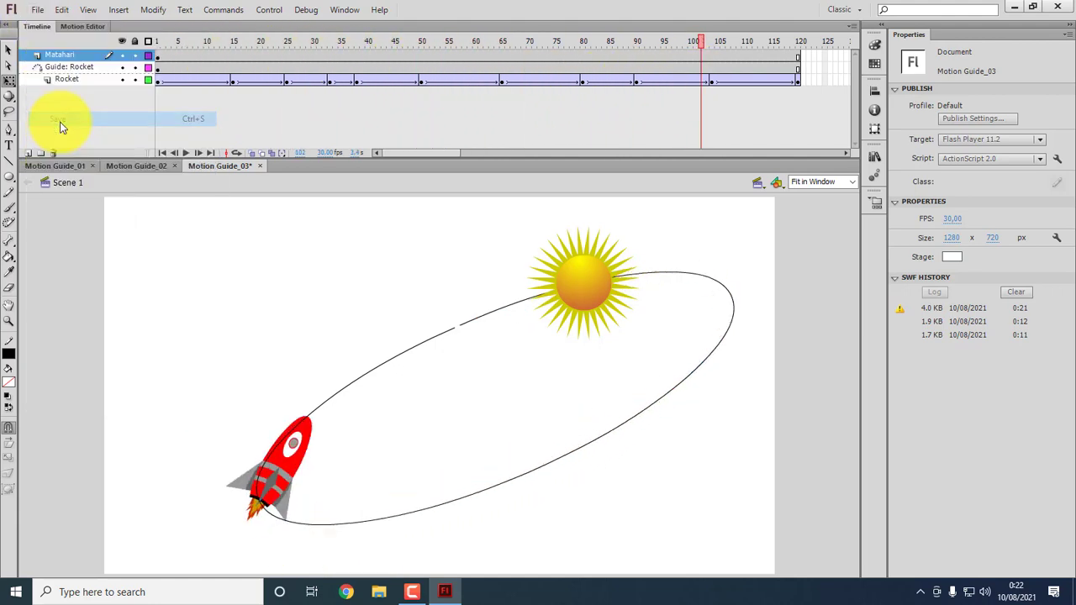
pyautogui.click(1055, 10)
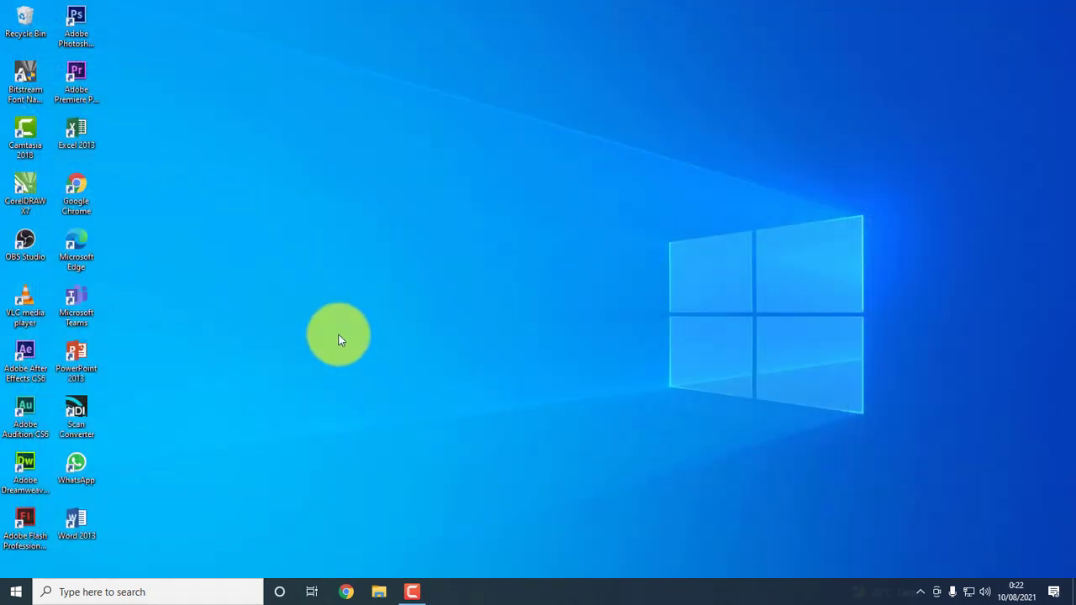